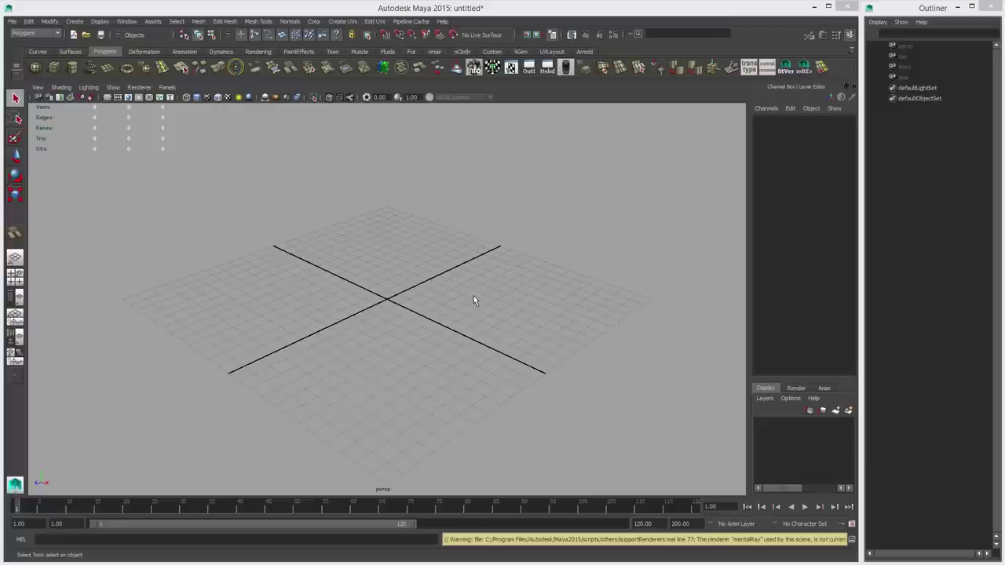
Step: Create a polygon plane at the origin and scale it uniformly to about 21.33
middle_click_drag(465, 279, 471, 249, "alt")
left_click_drag(472, 249, 460, 278, "alt")
middle_click_drag(466, 267, 455, 261, "alt")
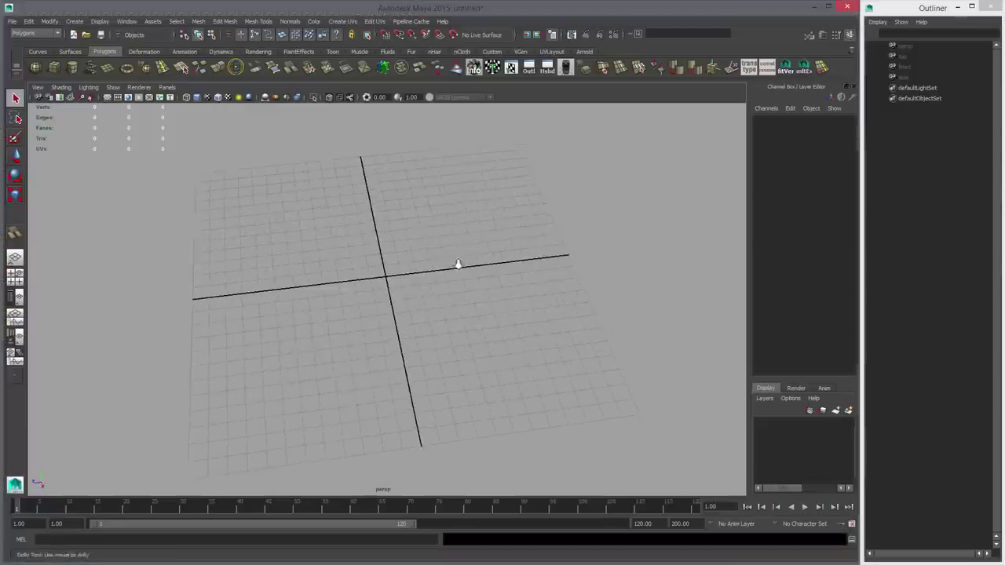
scroll(456, 261, "up", 1)
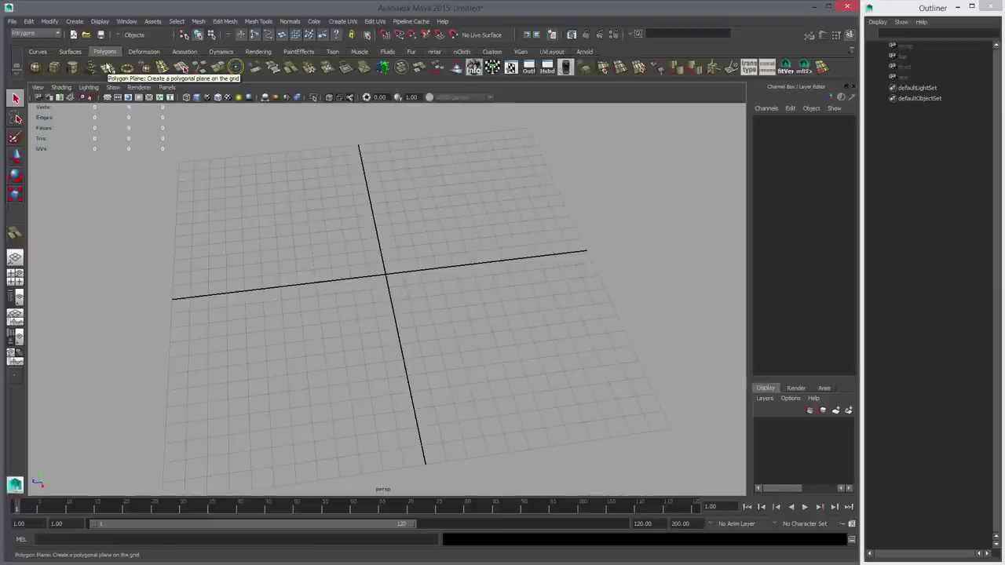
left_click(108, 67)
key("r")
middle_click_drag(238, 210, 424, 223)
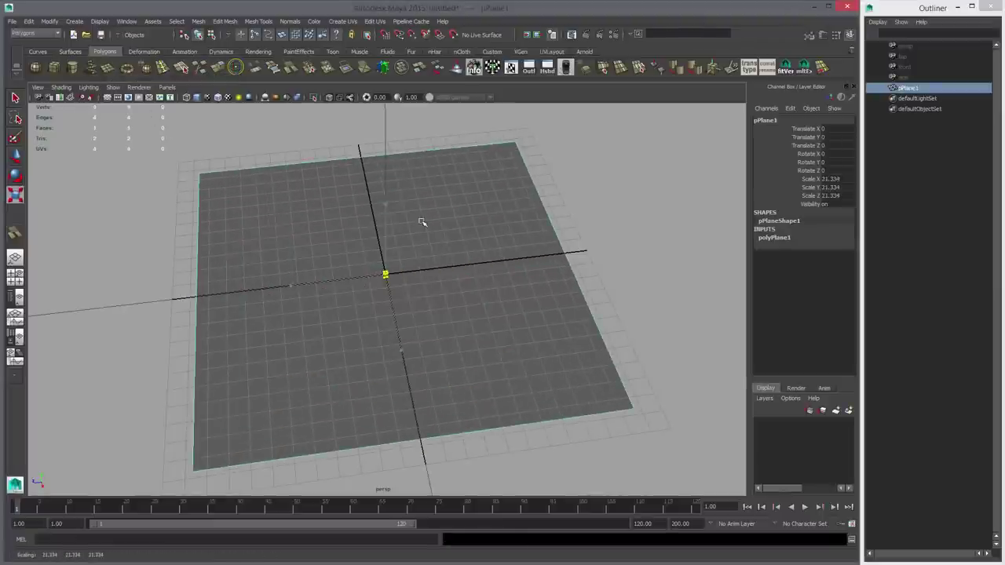
Step: Assign a new Lambert material to the plane and map its color to the image file baseball_pattern.png
right_click_drag(432, 193, 450, 397)
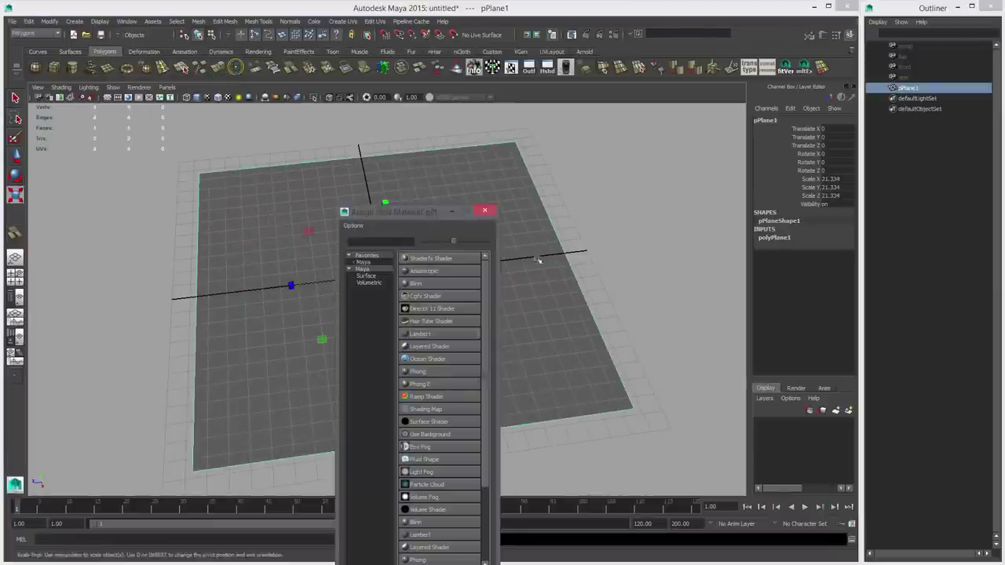
left_click(433, 335)
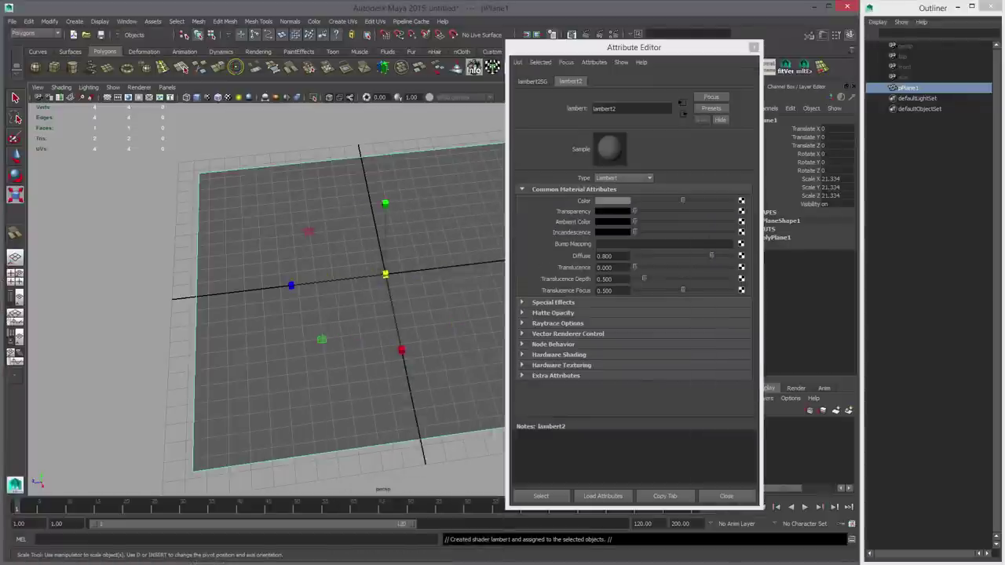
left_click(741, 201)
left_click(419, 296)
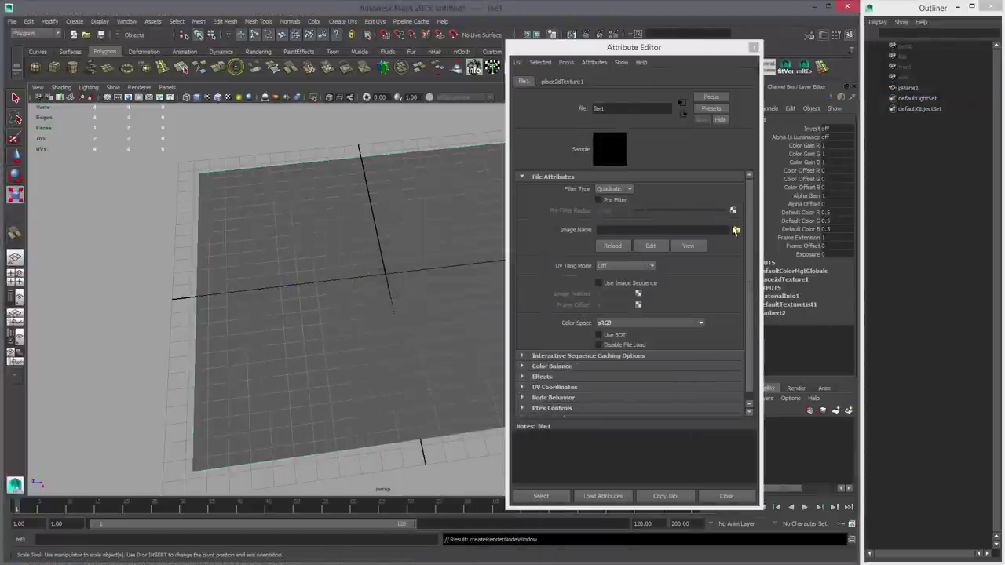
left_click(736, 230)
left_click(212, 163)
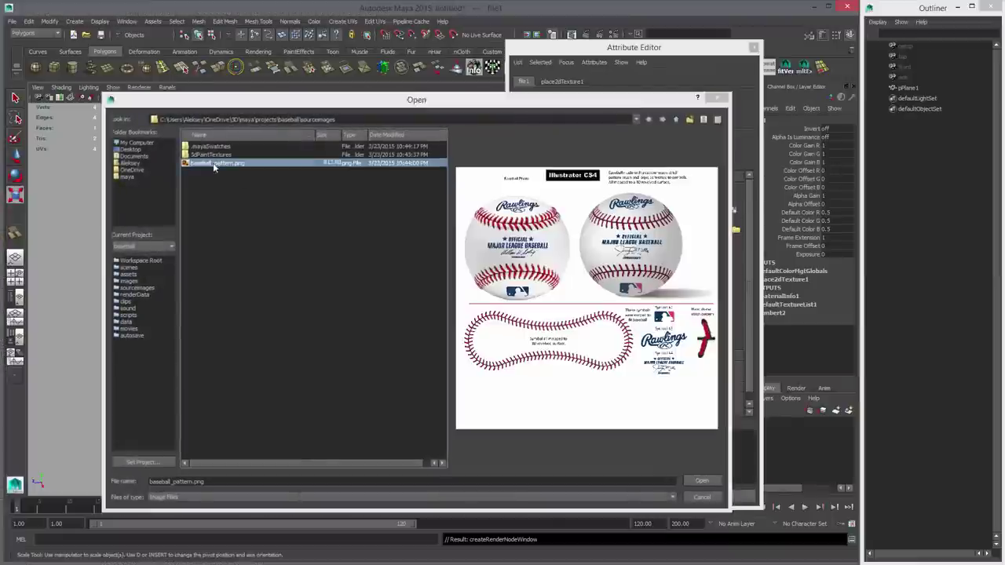
double_click(214, 165)
left_click(754, 48)
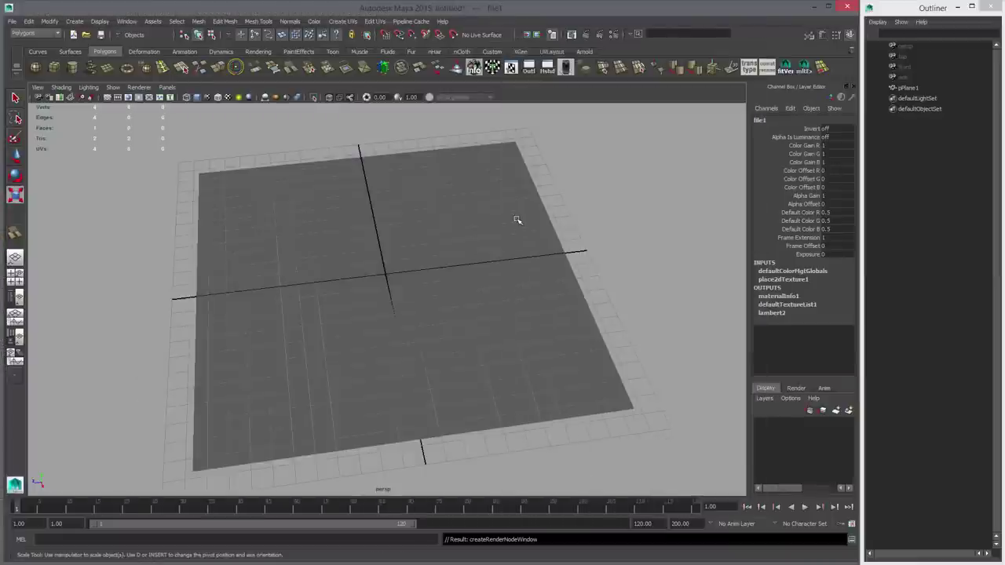
Step: Display the texture in the viewport and switch to the top view of the stitch pattern
key("6")
left_click_drag(464, 274, 264, 270, "alt")
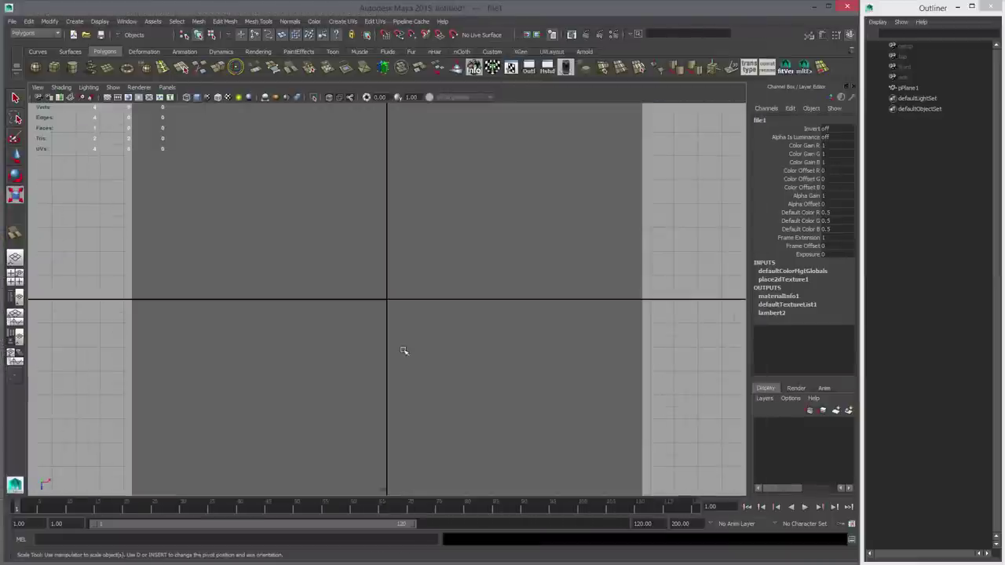
key("6")
right_click_drag(434, 378, 536, 481, "alt")
middle_click_drag(536, 480, 568, 358, "alt")
Step: Cut the plane with straight lines above, below and to the right of the closed stitch pattern using Cut Faces
left_click(436, 227)
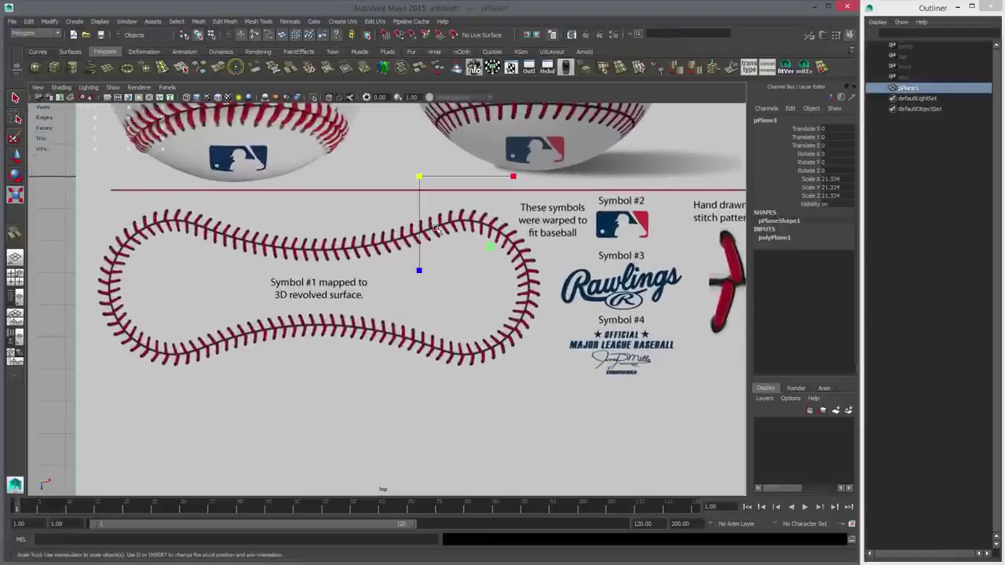
middle_click_drag(486, 274, 513, 301, "alt")
key("w")
left_click(292, 69)
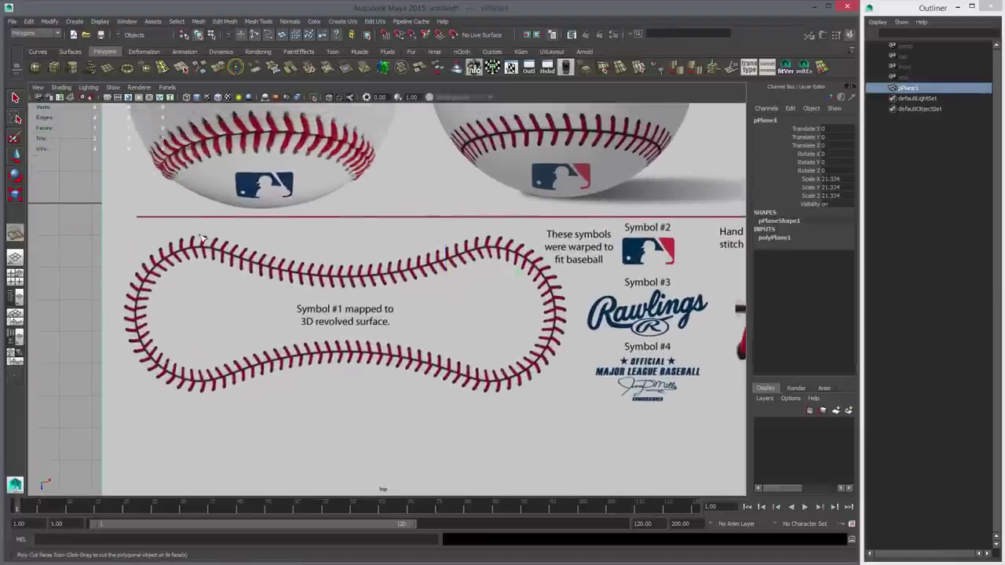
left_click(192, 226)
left_click(187, 405)
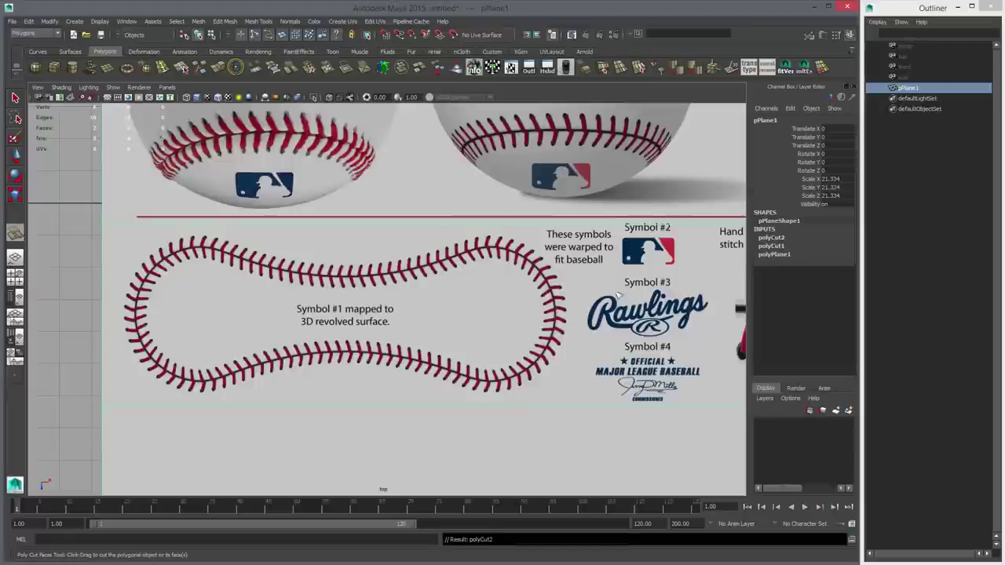
left_click_drag(577, 304, 582, 377, "shift")
Step: Delete every face except the one containing the closed stitch pattern by inverting the face selection
key("w")
right_click_drag(475, 294, 476, 315)
left_click(477, 315)
right_click(484, 289)
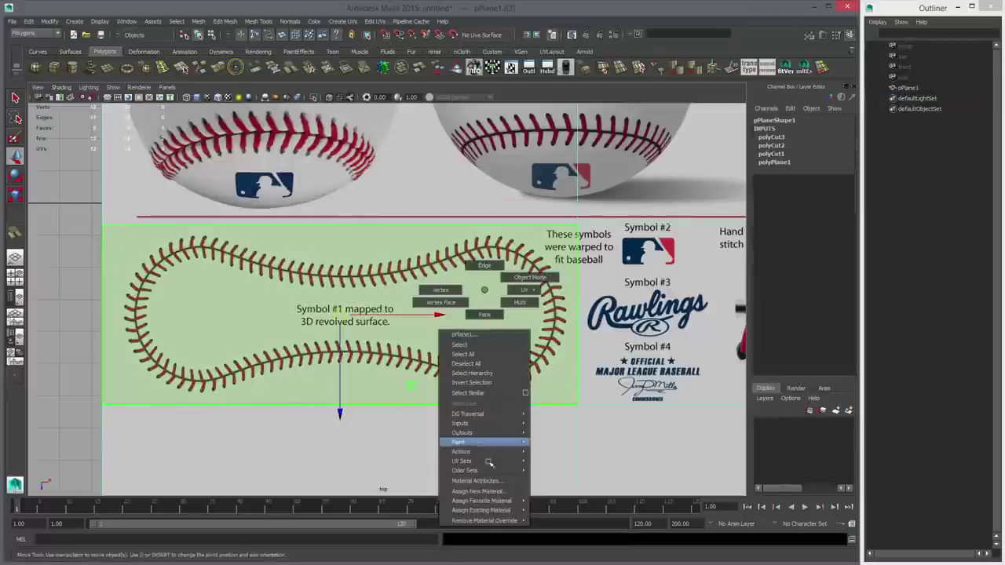
right_click_drag(481, 411, 476, 383)
key("Delete")
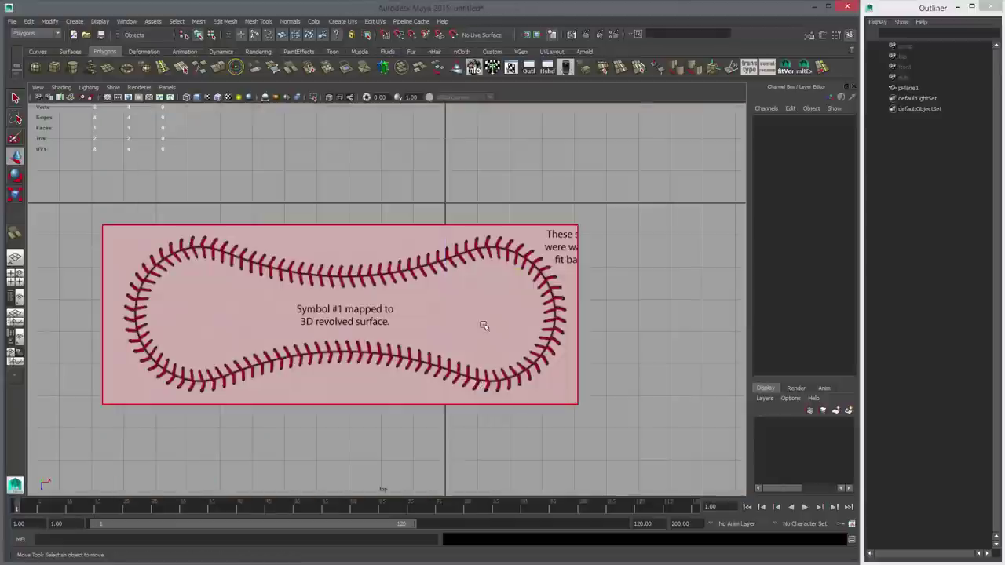
Step: Return to object mode with the cropped plane selected and change the top view's renderer
right_click_drag(484, 320, 509, 314)
left_click(505, 314)
middle_click_drag(541, 282, 534, 305, "alt")
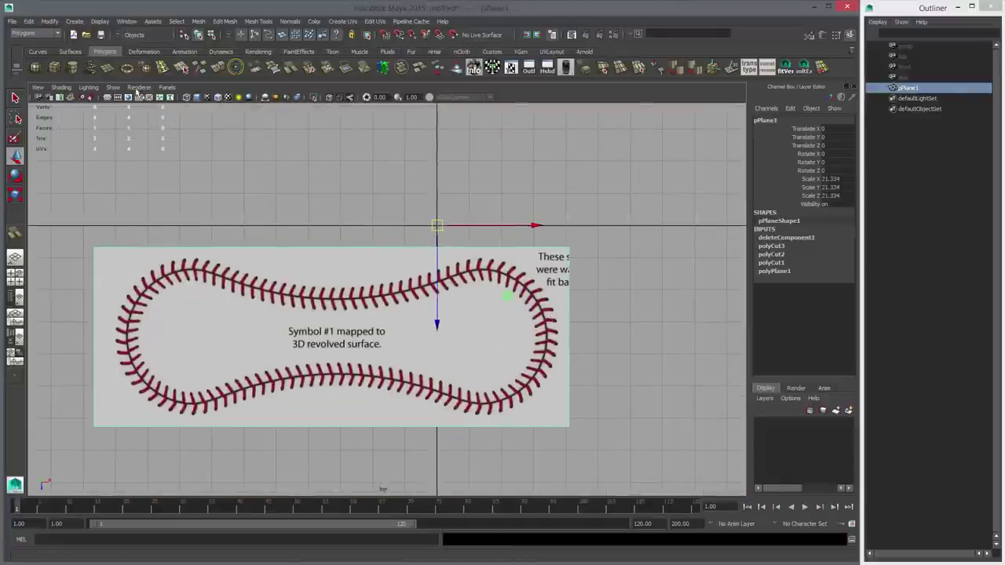
left_click(142, 88)
left_click(169, 112)
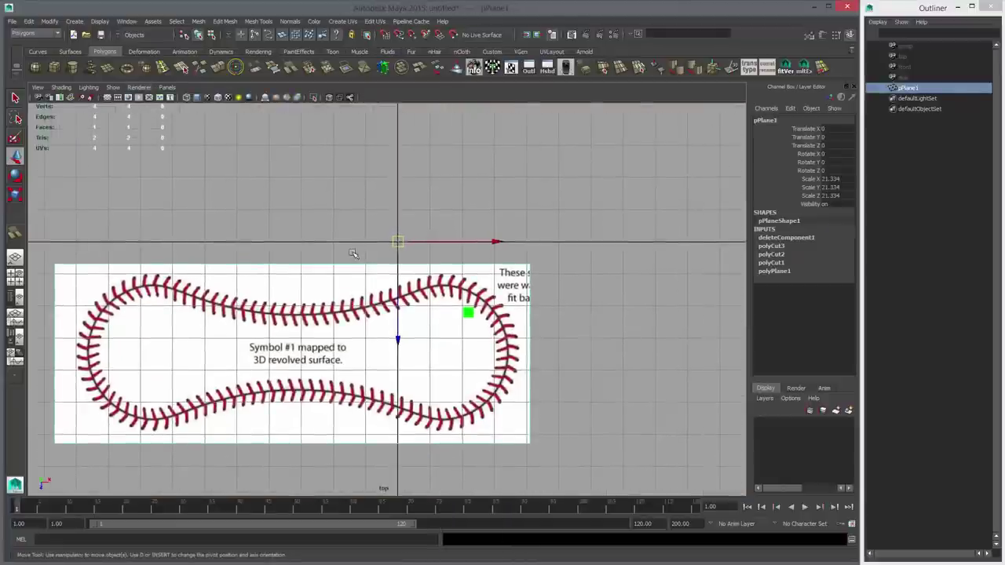
Step: Move the plane so the stitch pattern is centred on the origin, at about X 3.264 and Z -3.424
left_click_drag(285, 340, 391, 232)
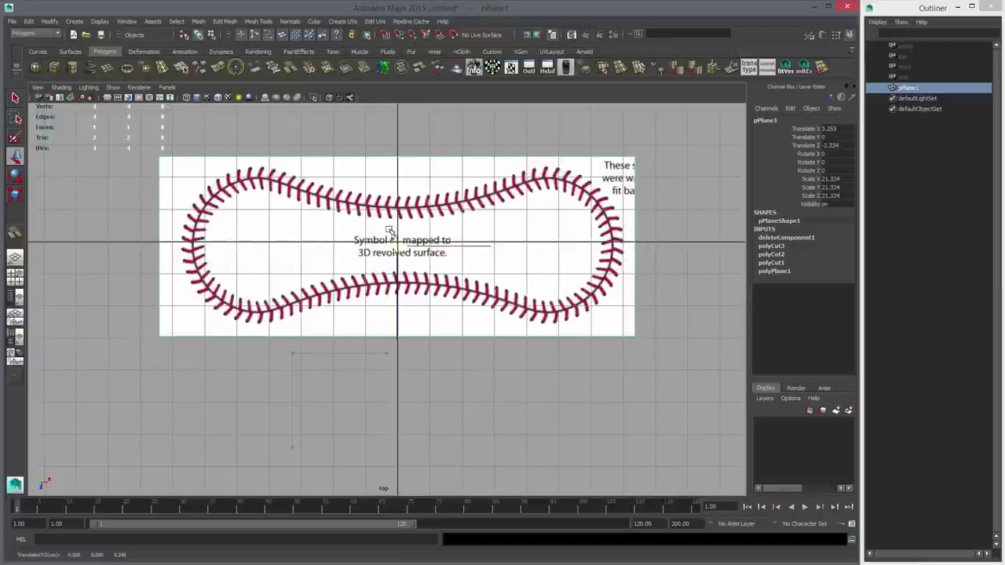
middle_click_drag(471, 321, 439, 386, "alt")
right_click_drag(438, 386, 533, 326, "alt")
middle_click_drag(474, 261, 529, 248)
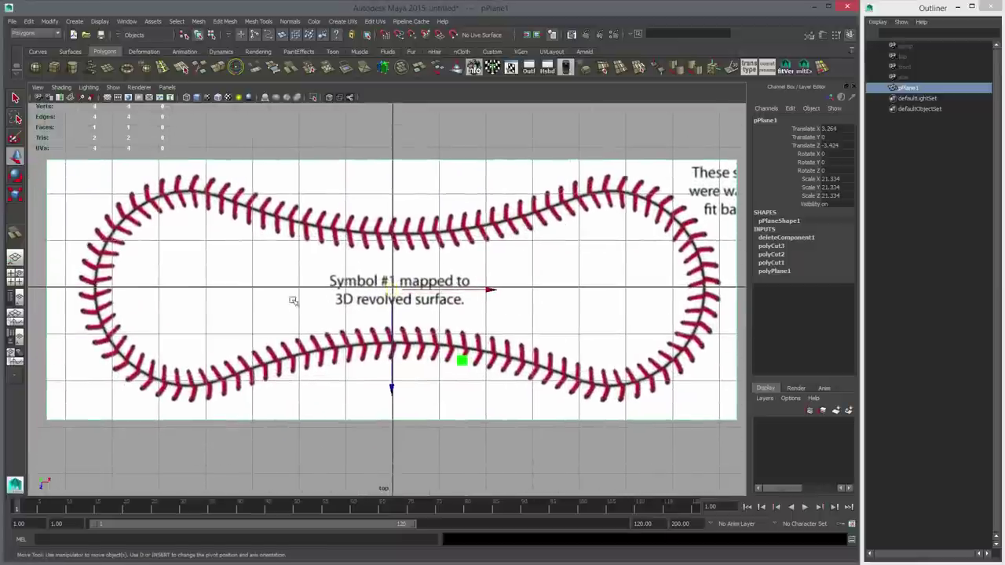
Step: Place the plane's pivot on the seam's left end and snap it to the grid, moving the plane to X 3.635, Z -3.419
right_click_drag(294, 301, 355, 338, "alt")
middle_click_drag(355, 337, 588, 348, "alt")
middle_click_drag(491, 310, 441, 317, "alt")
right_click_drag(463, 323, 533, 337, "alt")
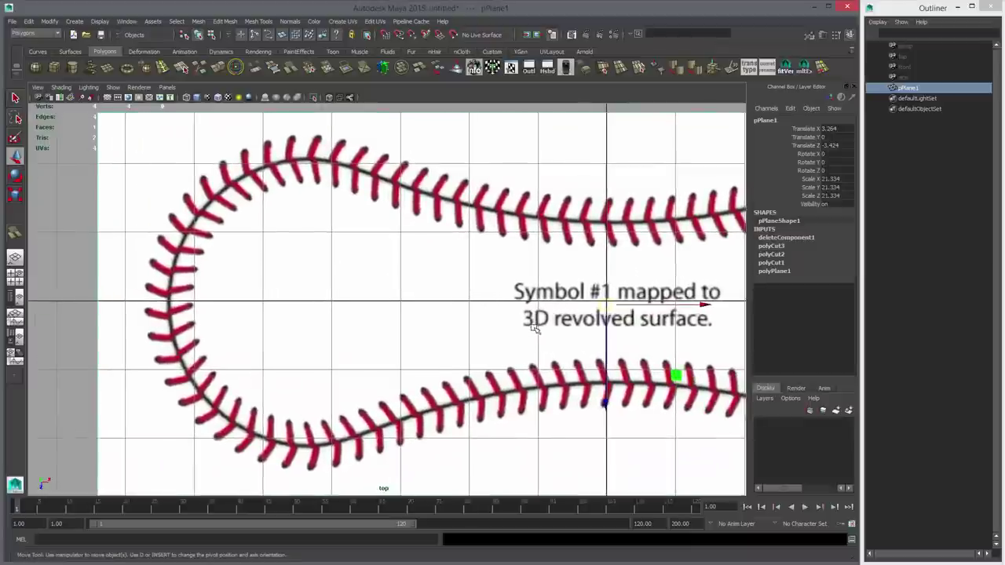
key("d")
middle_click_drag(525, 350, 88, 346)
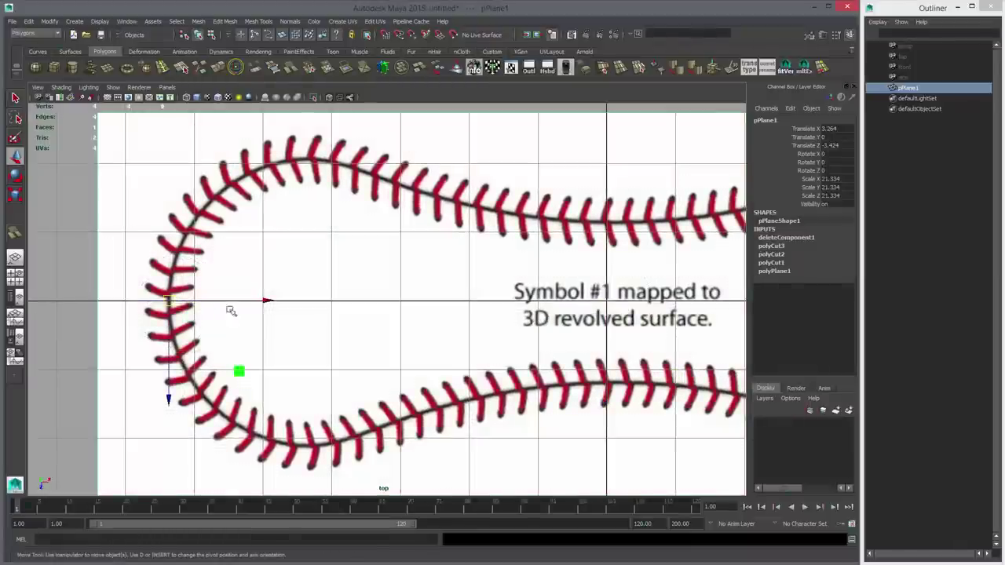
middle_click_drag(286, 326, 283, 342, "alt")
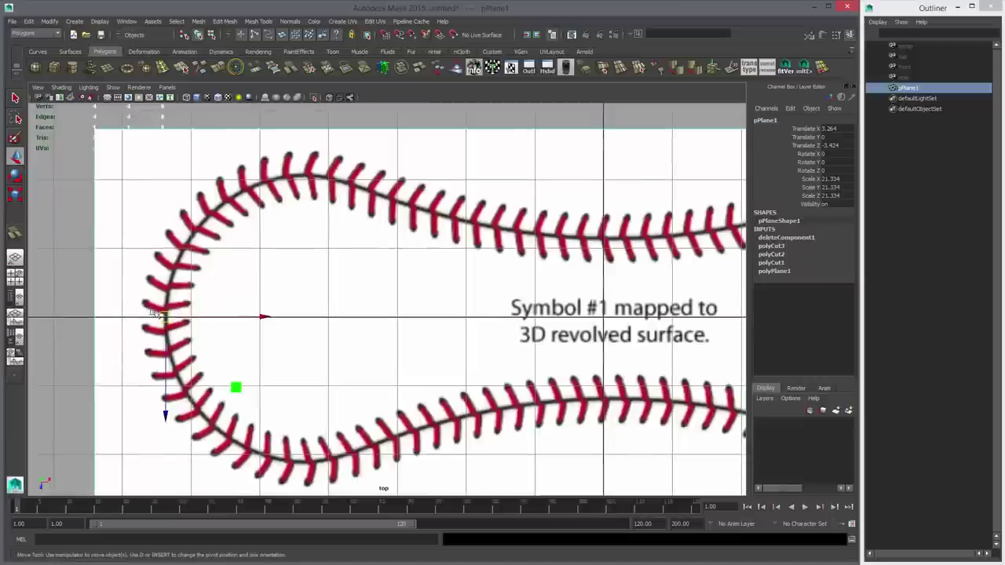
middle_click(197, 311)
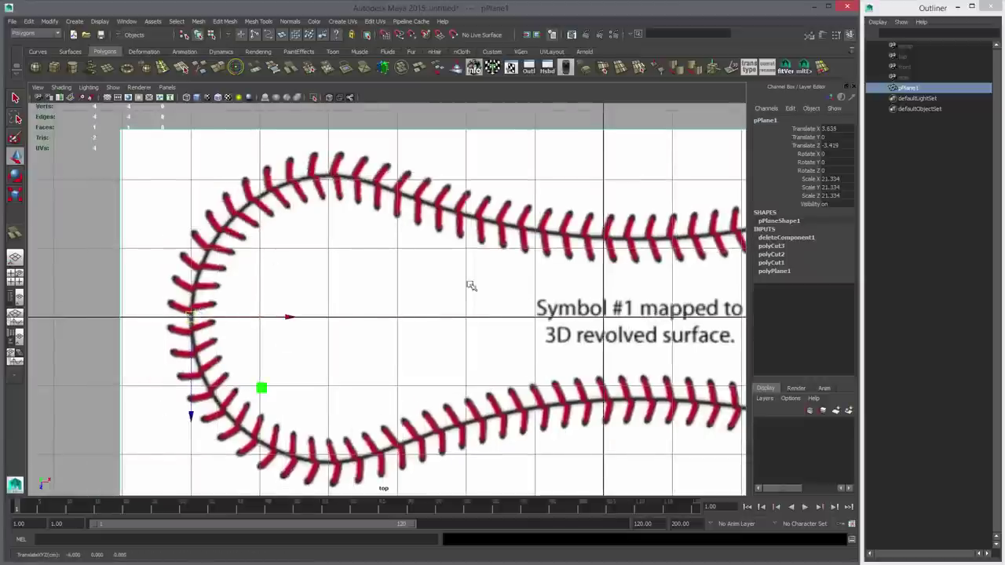
Step: Scale the plane uniformly from the left seam pivot to about 19.59 to bring the right seam end toward a grid line
middle_click_drag(699, 303, 516, 307, "alt")
right_click_drag(517, 308, 580, 307, "alt")
middle_click_drag(580, 307, 556, 309, "alt")
key("r")
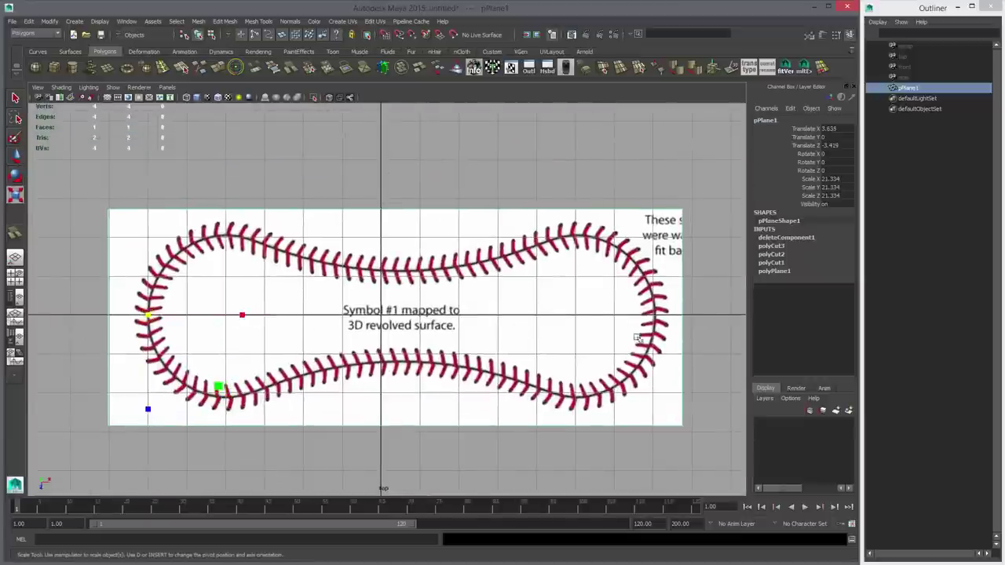
middle_click_drag(666, 345, 575, 348)
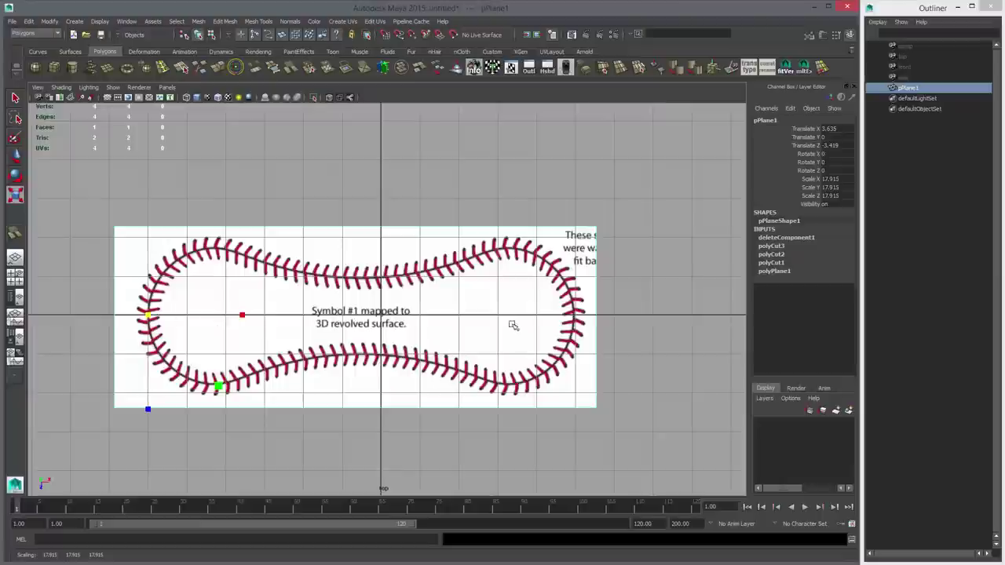
middle_click_drag(505, 327, 547, 348)
Step: Fine-tune the plane's uniform scale to about 19.62 so the seam's right end meets the grid line
middle_click_drag(623, 336, 453, 357, "alt")
right_click_drag(453, 357, 749, 431, "alt")
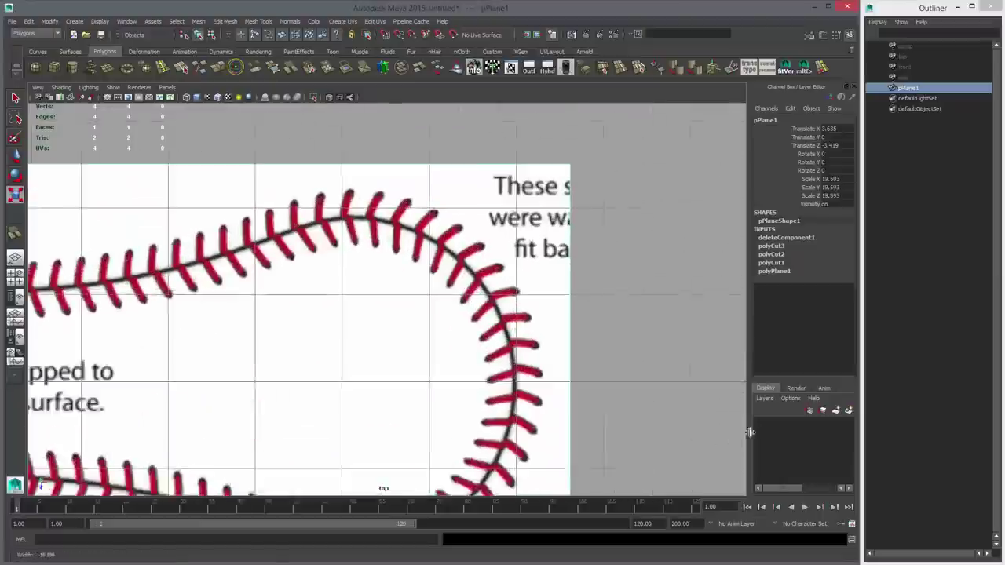
middle_click_drag(588, 409, 555, 392, "alt")
right_click_drag(555, 393, 732, 432, "alt")
middle_click_drag(581, 374, 434, 271, "alt")
middle_click_drag(452, 309, 457, 311)
key("f")
middle_click_drag(224, 321, 234, 330, "alt")
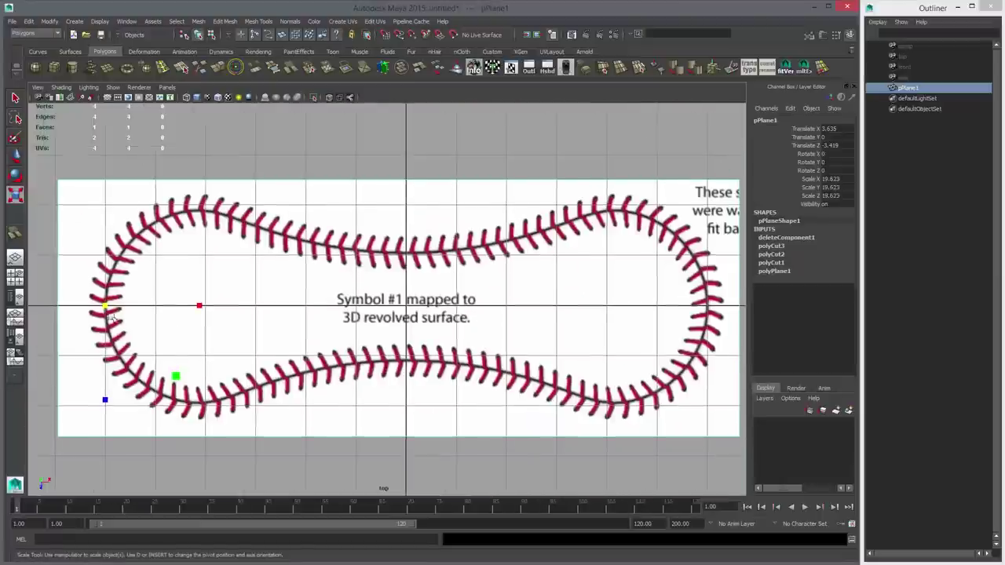
Step: Snap the plane's pivot to the grid point at the middle of the upper seam and shift the plane slightly in Z onto it
key("w")
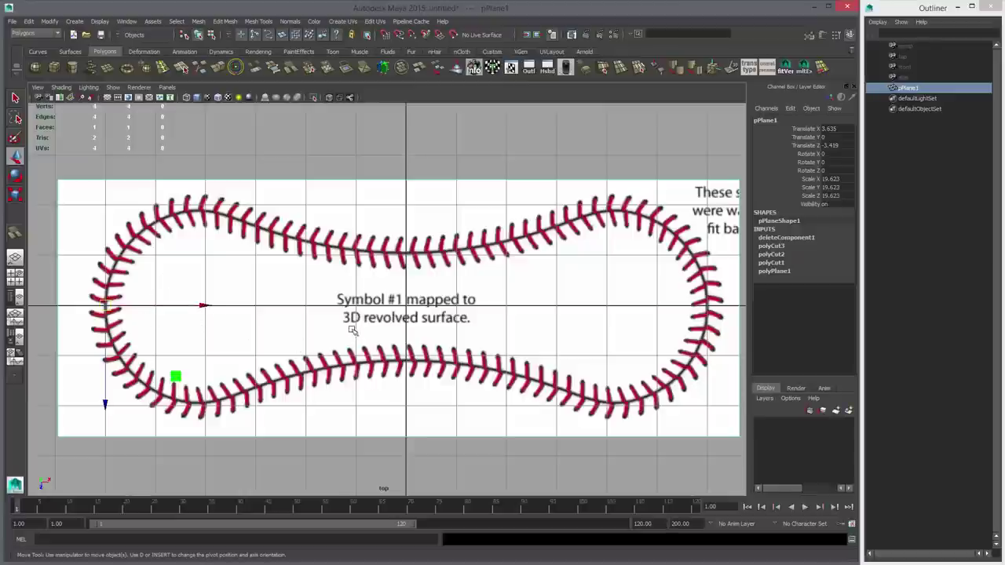
scroll(427, 326, "up", 5)
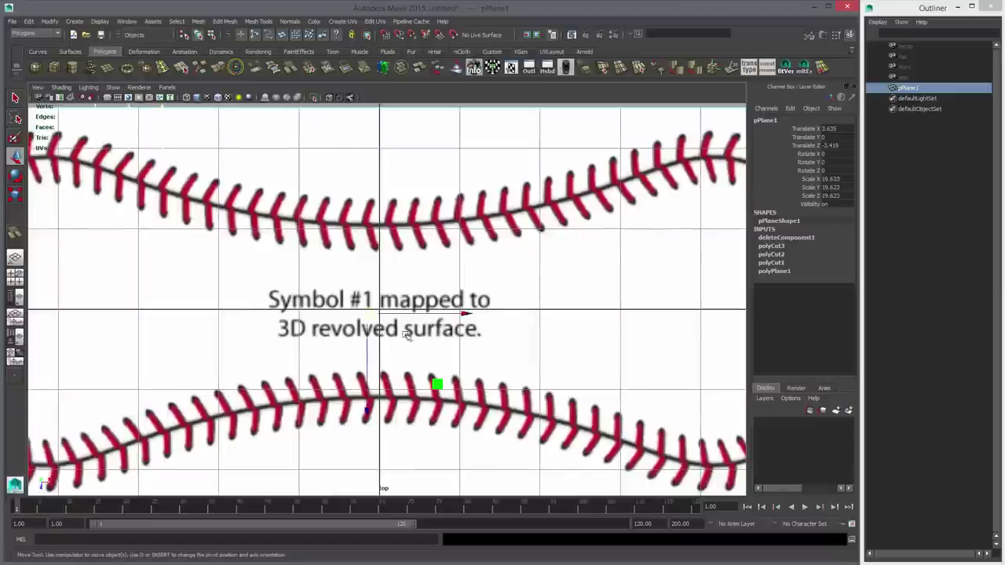
right_click_drag(430, 327, 576, 395, "alt")
key("d")
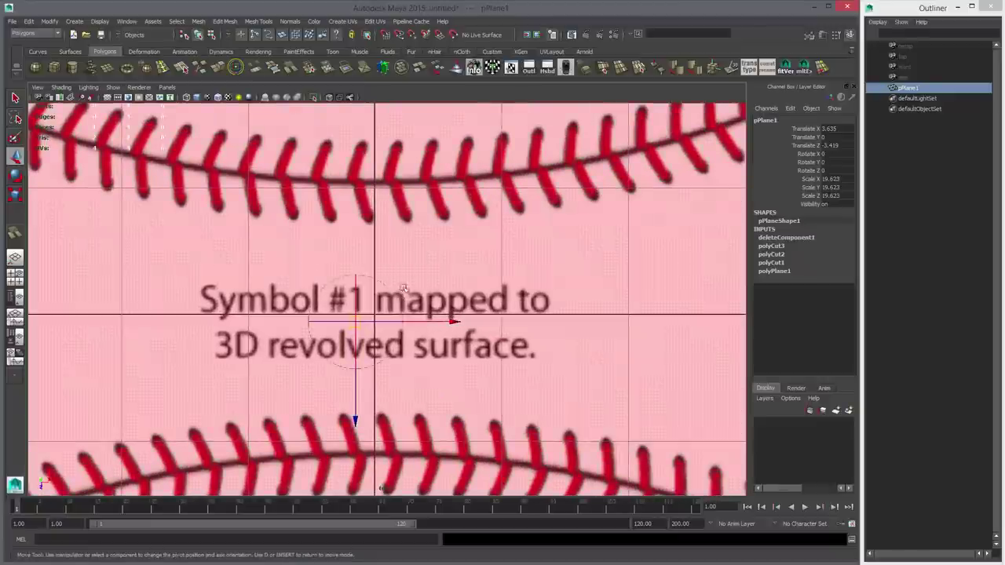
key("x")
middle_click(381, 199)
left_click_drag(373, 287, 372, 257)
key("w")
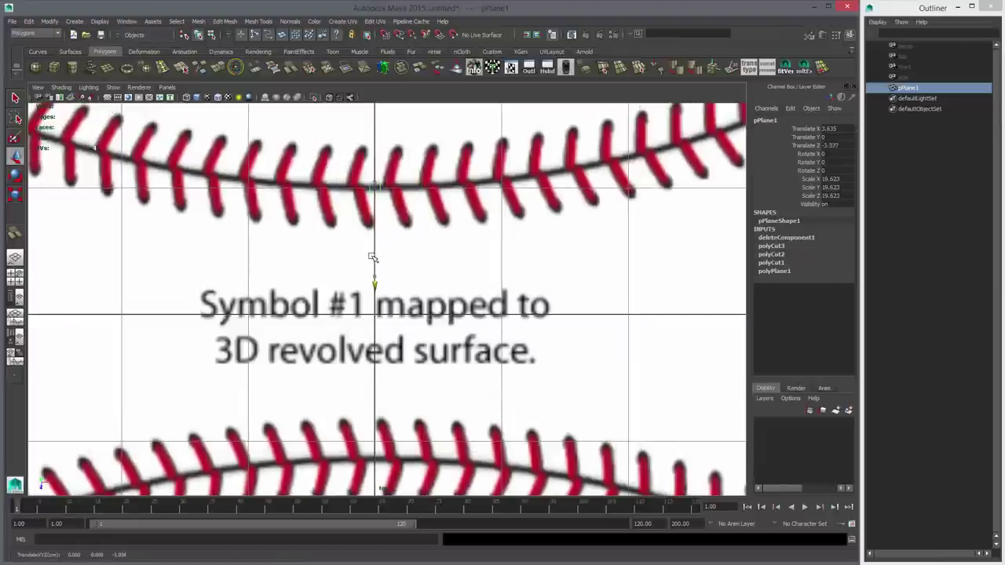
Step: Scale the plane uniformly to about 18.32 so the middle of the lower seam meets its grid line
key("r")
middle_click_drag(470, 305, 407, 323)
key("f")
right_click_drag(548, 329, 536, 325, "alt")
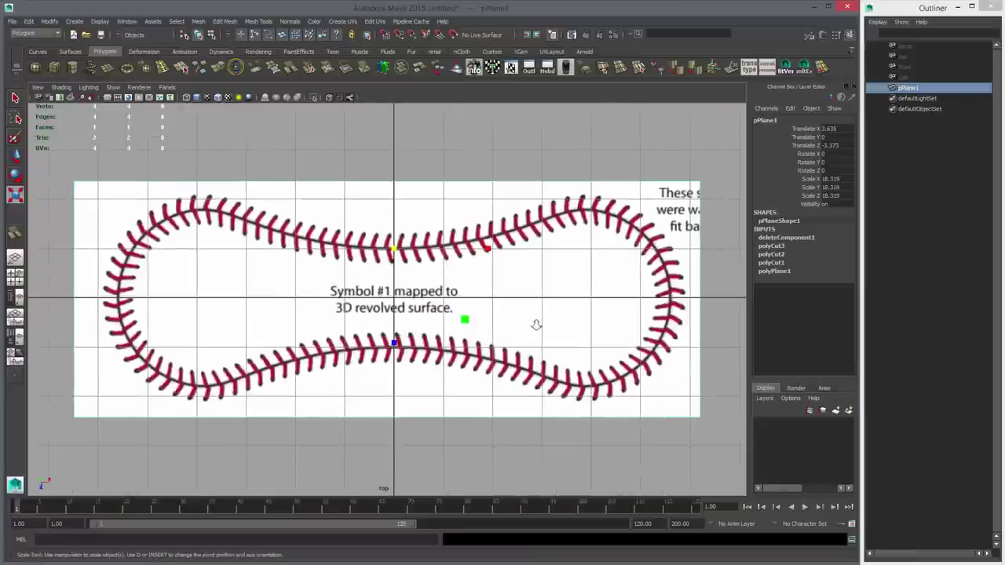
Step: Freeze the plane's transformations and delete its construction history
key("w")
scroll(550, 330, "up", 1)
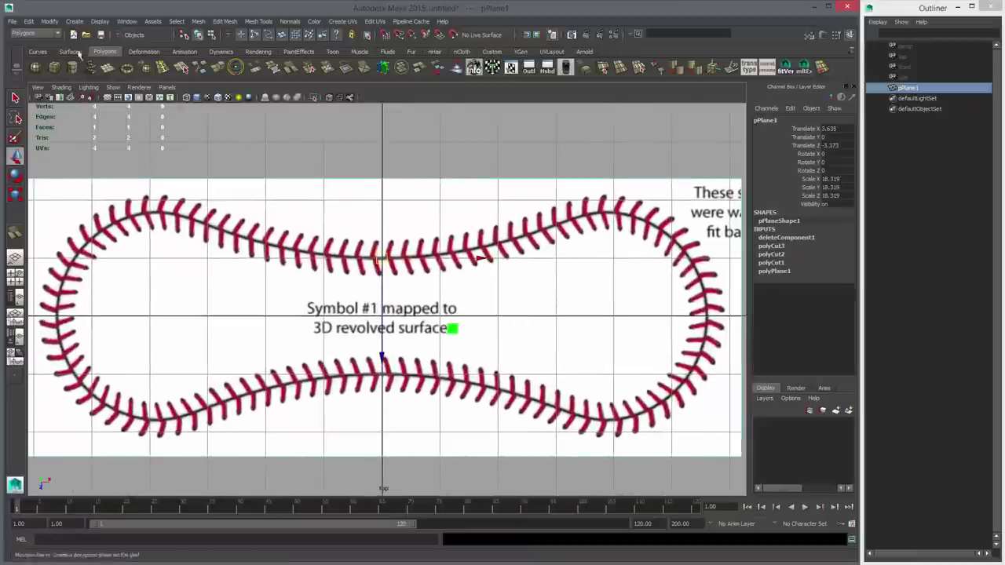
left_click(49, 22)
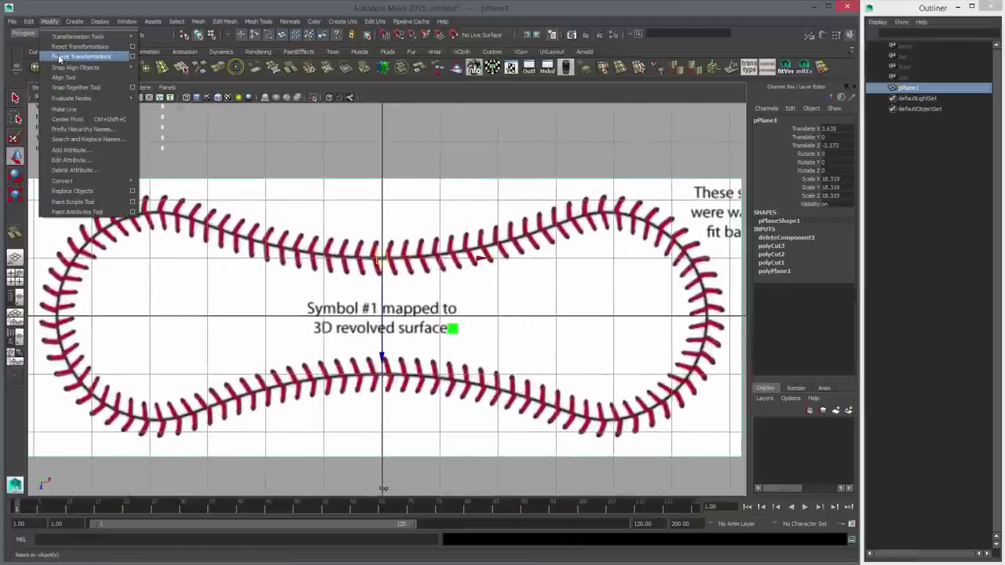
left_click(60, 59)
key("alt+shift+d")
Step: Reset the plane's transformations to return its pivot to the origin
right_click_drag(550, 265, 515, 265, "alt")
middle_click_drag(515, 265, 488, 276, "alt")
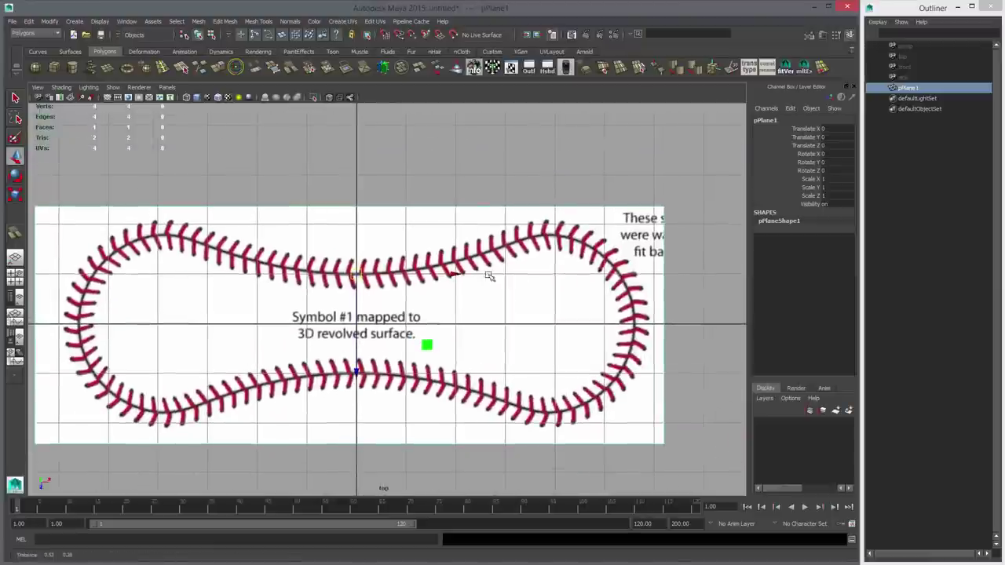
left_click(51, 22)
left_click(60, 47)
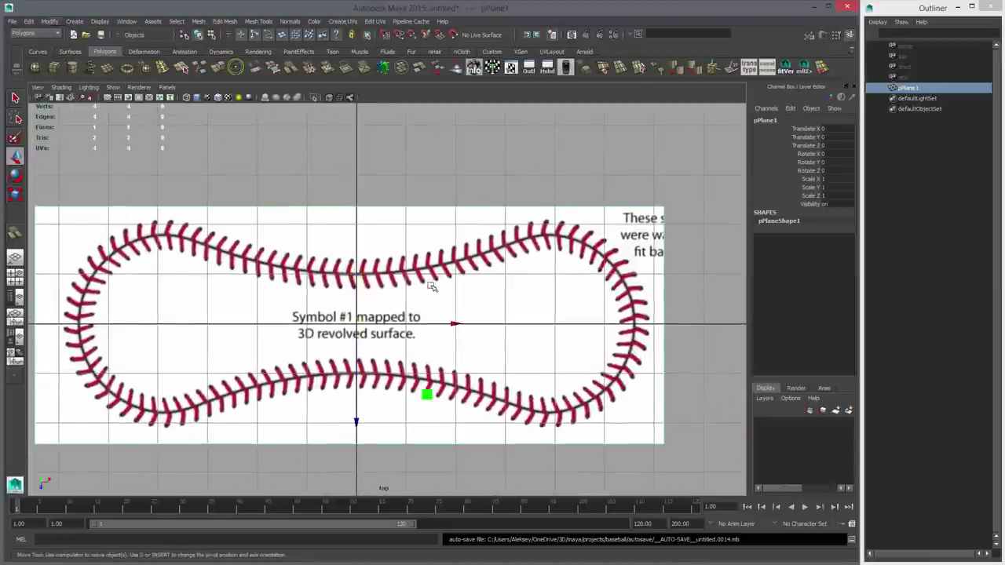
Step: Cut the plane's faces along both the vertical and horizontal centre axes with the Cut Faces tool
scroll(403, 298, "up", 2)
left_click(290, 68)
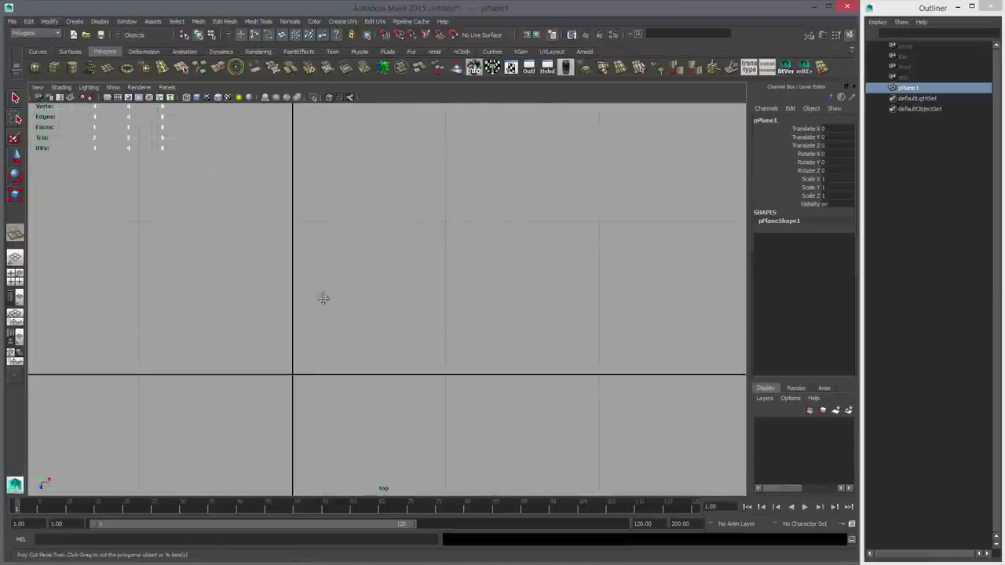
middle_click_drag(323, 298, 375, 362, "alt")
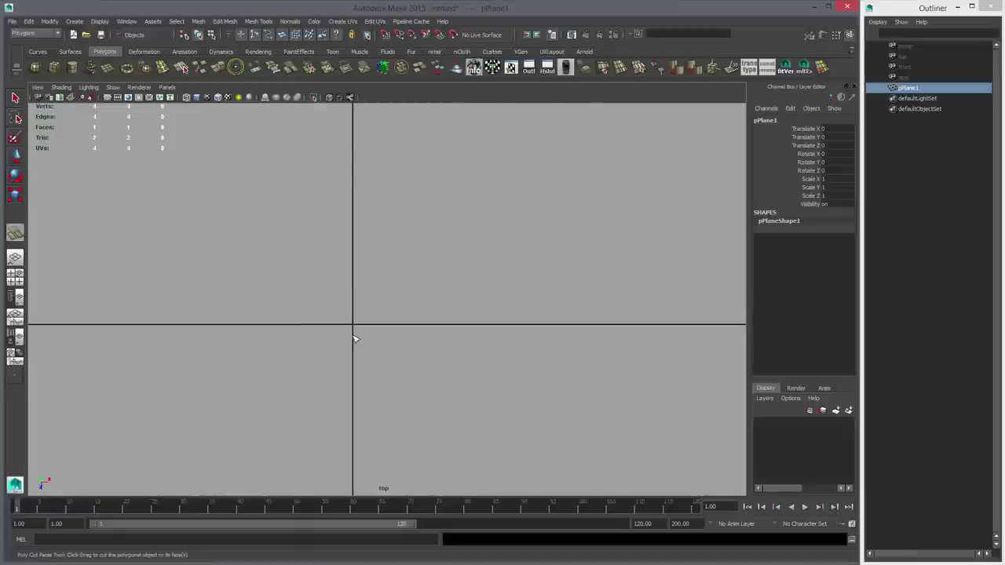
left_click_drag(354, 324, 400, 327, "shift")
key("f")
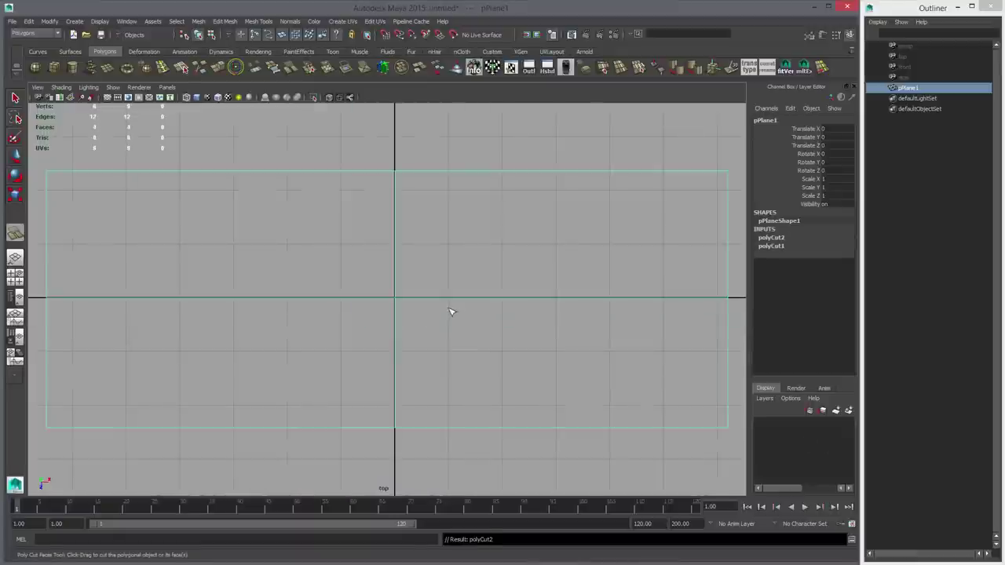
Step: Delete three quarters of the plane, keeping only the upper-right quadrant, and show its texture
key("w")
right_click_drag(385, 278, 383, 303)
left_click(369, 284)
left_click(379, 353, "shift")
left_click(451, 369, "shift")
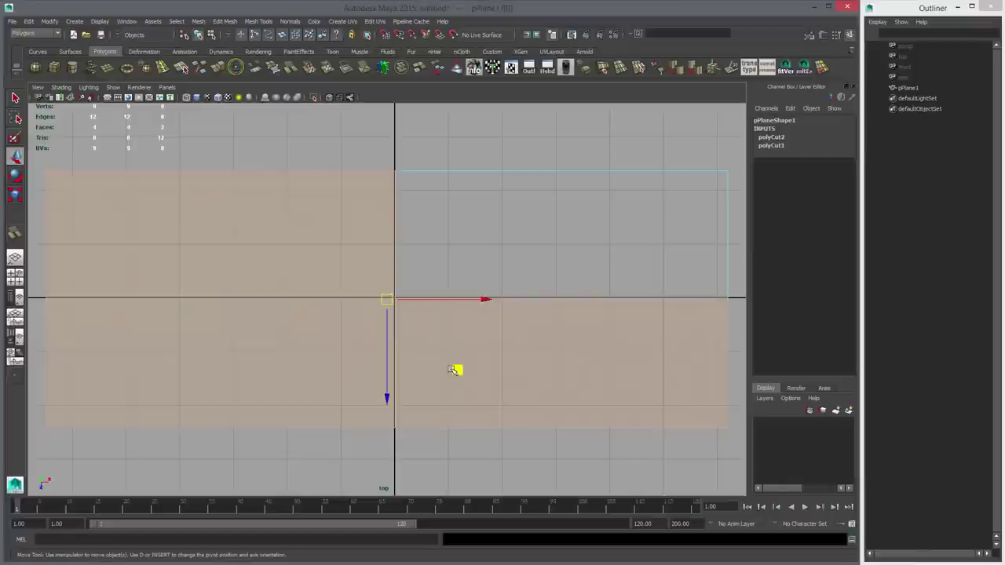
key("Delete")
key("6")
Step: Snap the quadrant's left vertices to the Z axis and its lower vertices to the X axis
right_click(435, 265)
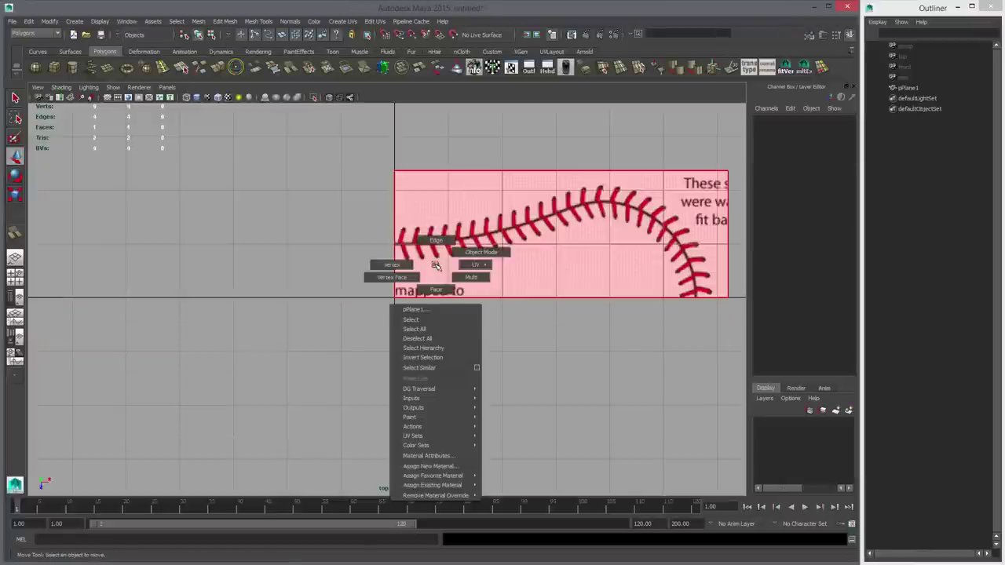
right_click_drag(436, 265, 392, 265)
left_click_drag(370, 164, 425, 305)
left_click_drag(424, 234, 409, 324)
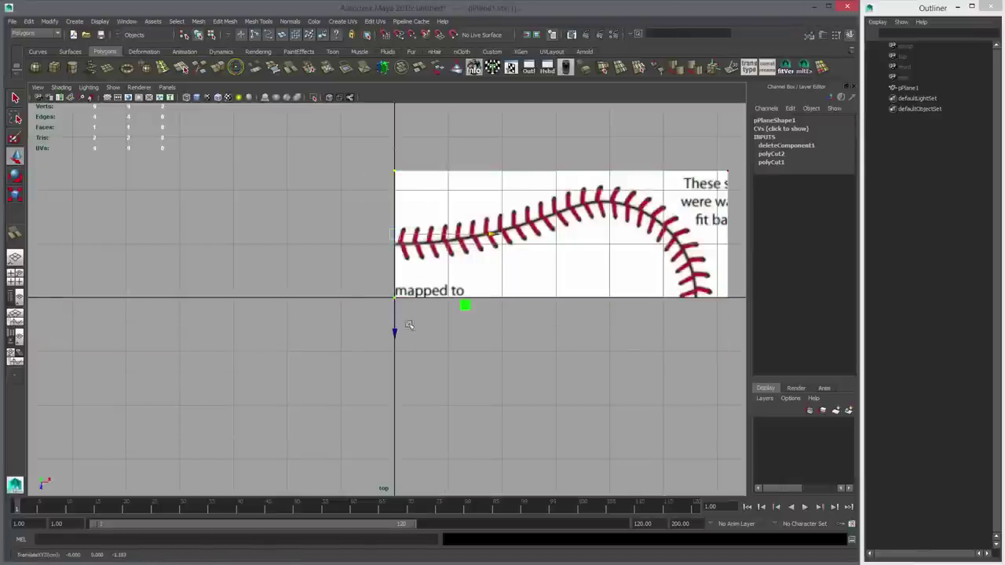
left_click_drag(359, 280, 737, 355)
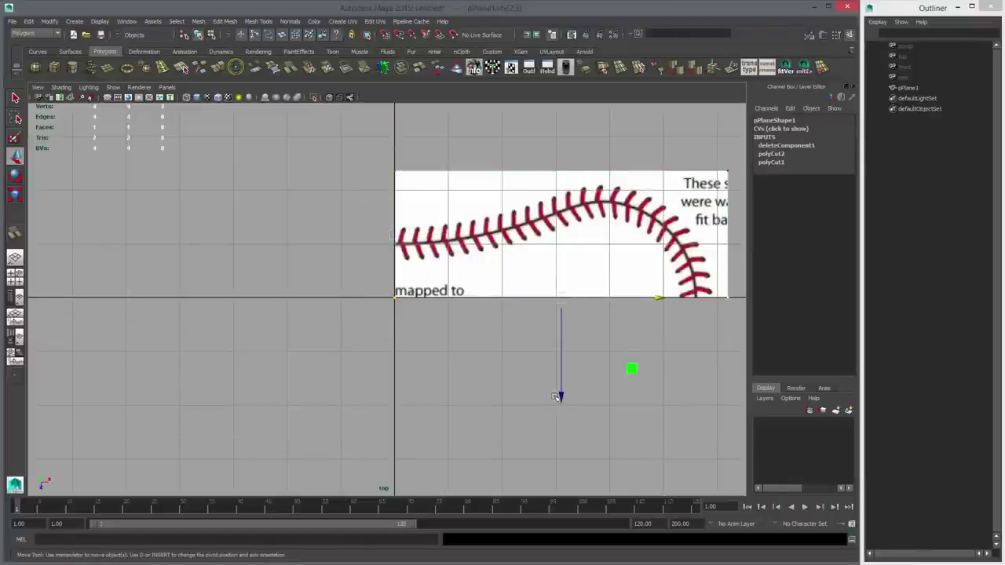
left_click(557, 396)
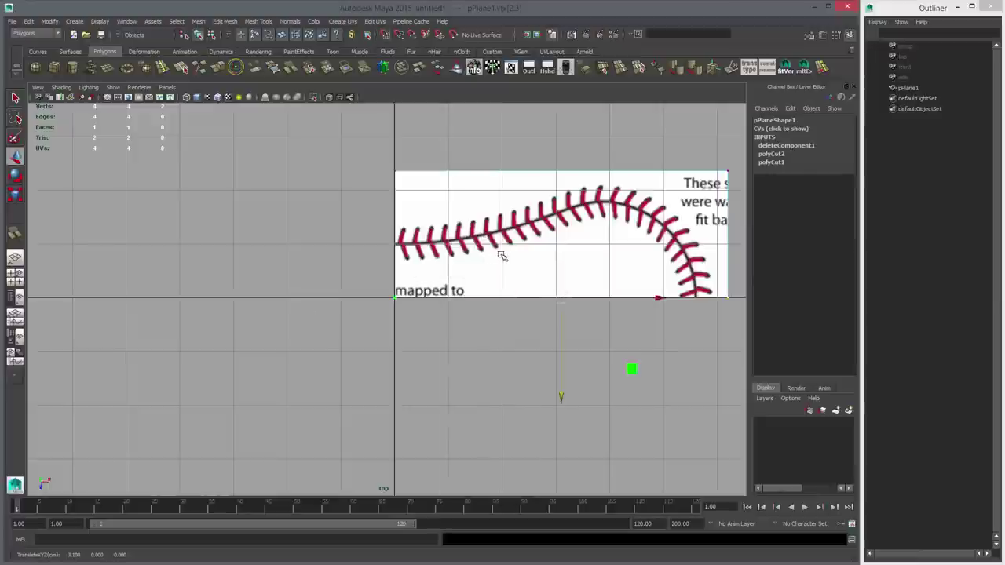
Step: Return the cropped plane to object mode and delete its construction history
right_click_drag(500, 255, 549, 223)
middle_click_drag(575, 246, 437, 303, "alt")
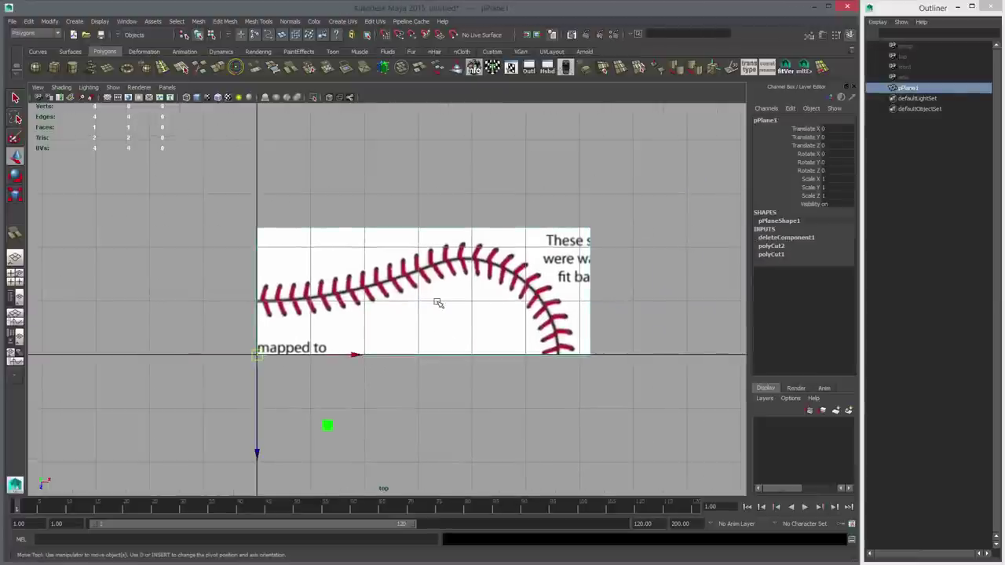
key("alt+shift+d")
middle_click_drag(453, 345, 495, 347, "alt")
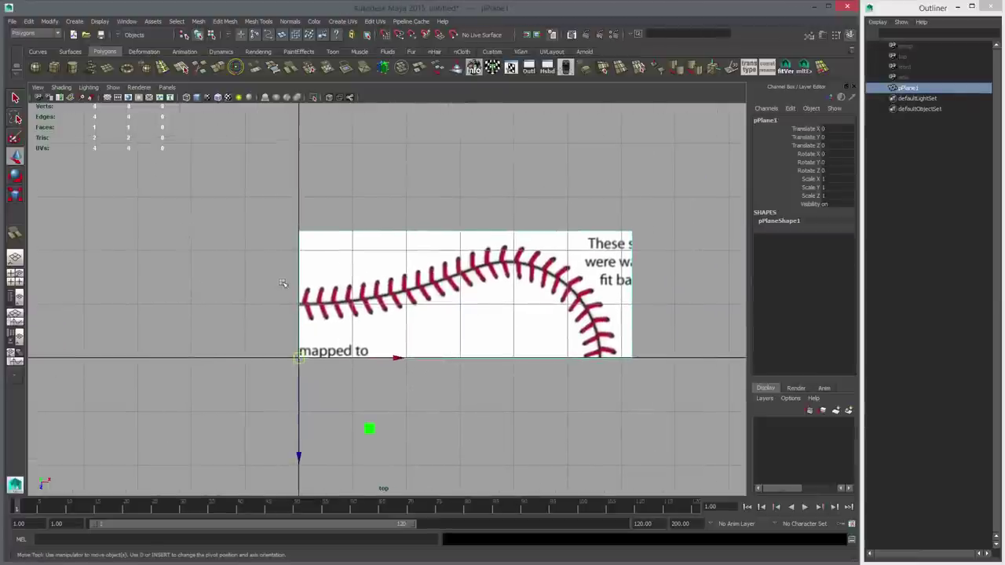
middle_click_drag(437, 308, 409, 309, "alt")
right_click_drag(408, 310, 496, 272, "alt")
middle_click_drag(459, 270, 422, 265, "alt")
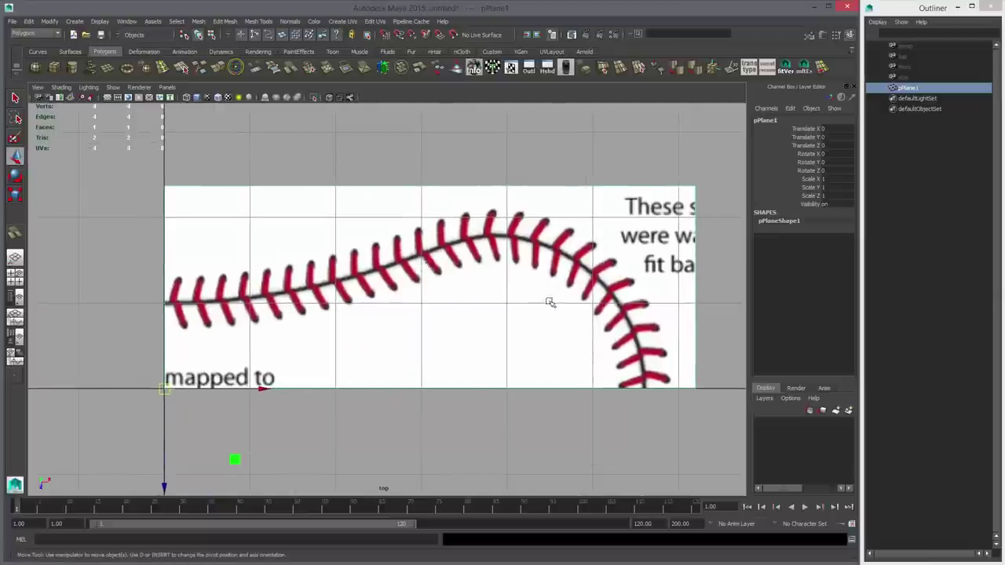
right_click_drag(550, 302, 575, 308, "alt")
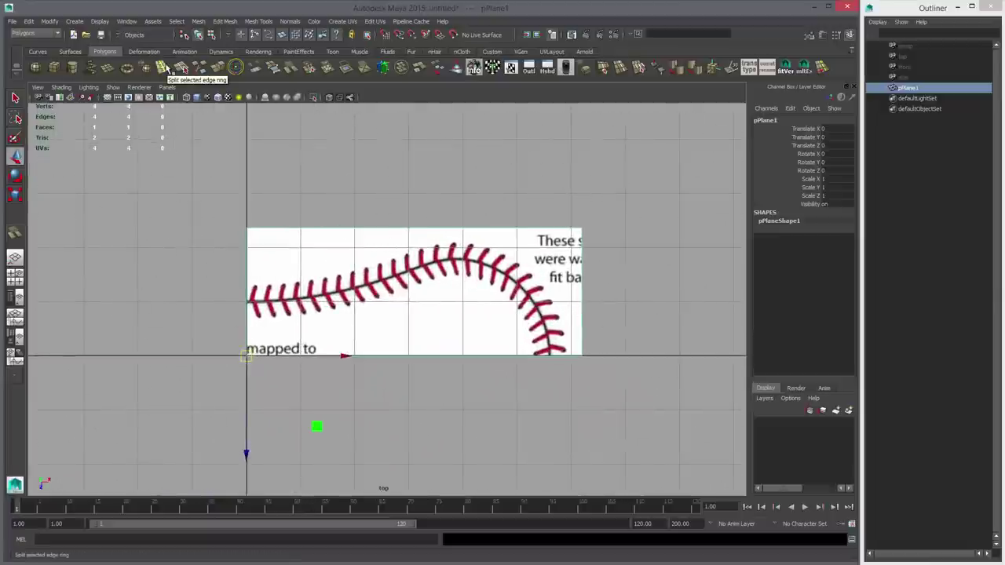
right_click_drag(260, 231, 340, 234, "alt")
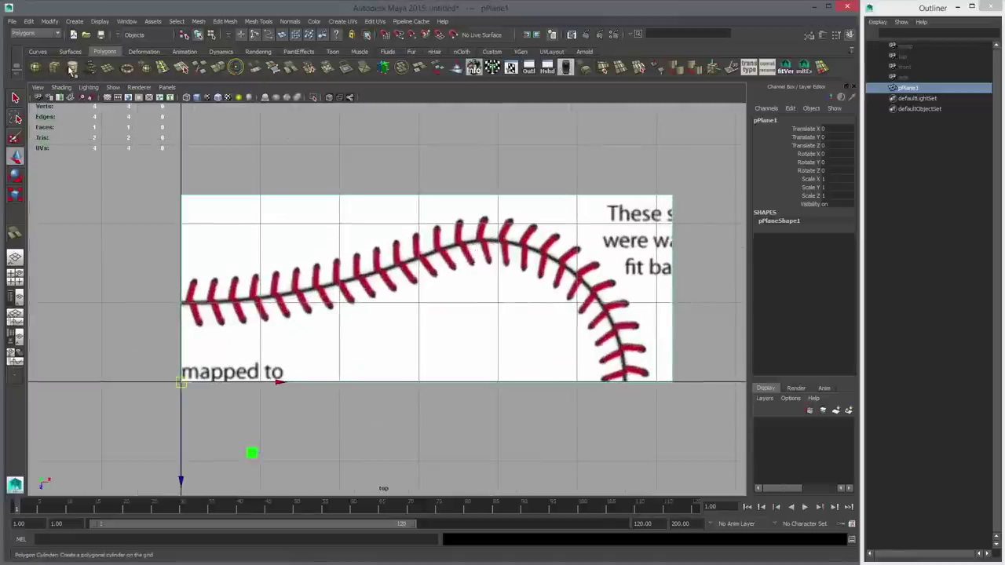
Step: Create a polygon cylinder and move it along X to about 3.938, inside the rounded end of the seam
left_click(71, 69)
middle_click_drag(460, 327, 399, 305, "alt")
left_click_drag(220, 358, 528, 355)
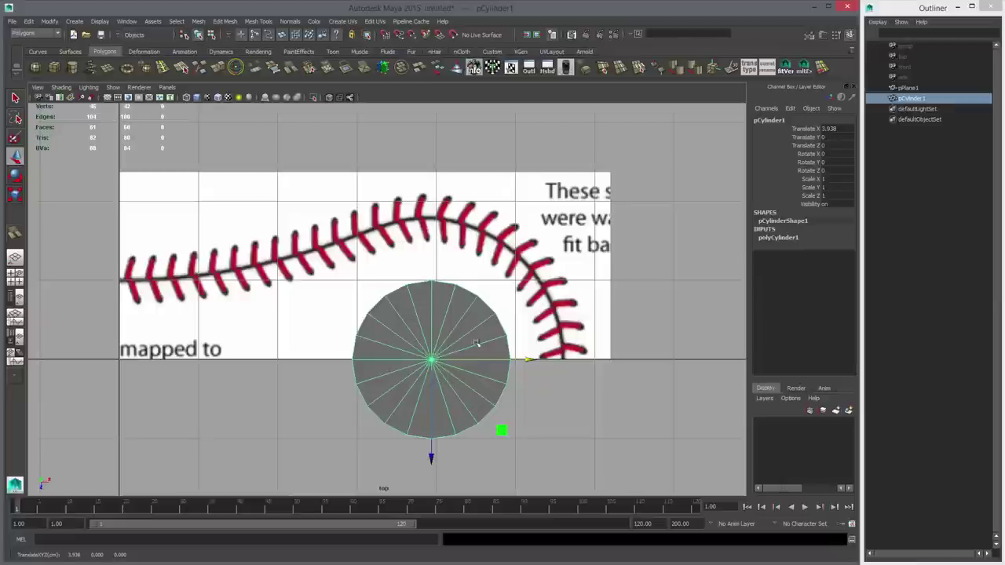
Step: Scale the cylinder uniformly to about 1.7 so its rim approaches the rounded end of the seam
middle_click_drag(437, 289, 398, 288, "alt")
right_click_drag(397, 289, 584, 336, "alt")
key("r")
middle_click_drag(452, 291, 577, 306)
middle_click_drag(132, 295, 73, 294, "alt")
key("w")
scroll(384, 299, "up", 1)
key("r")
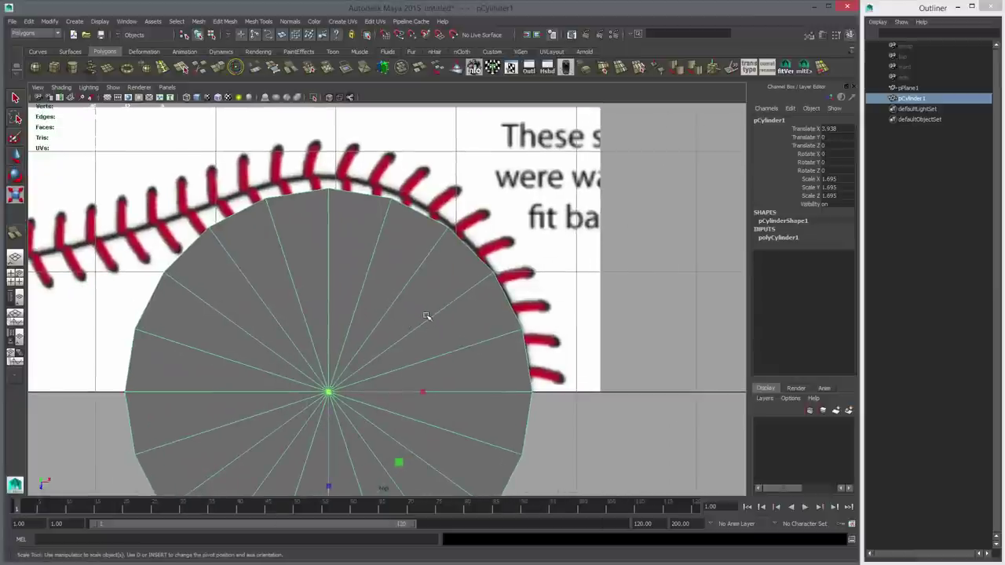
middle_click_drag(426, 317, 429, 317)
Step: Shift the cylinder along X to about 3.917 and snap its pivot to the rightmost rim vertex
key("w")
left_click(427, 392)
left_click_drag(426, 392, 424, 393)
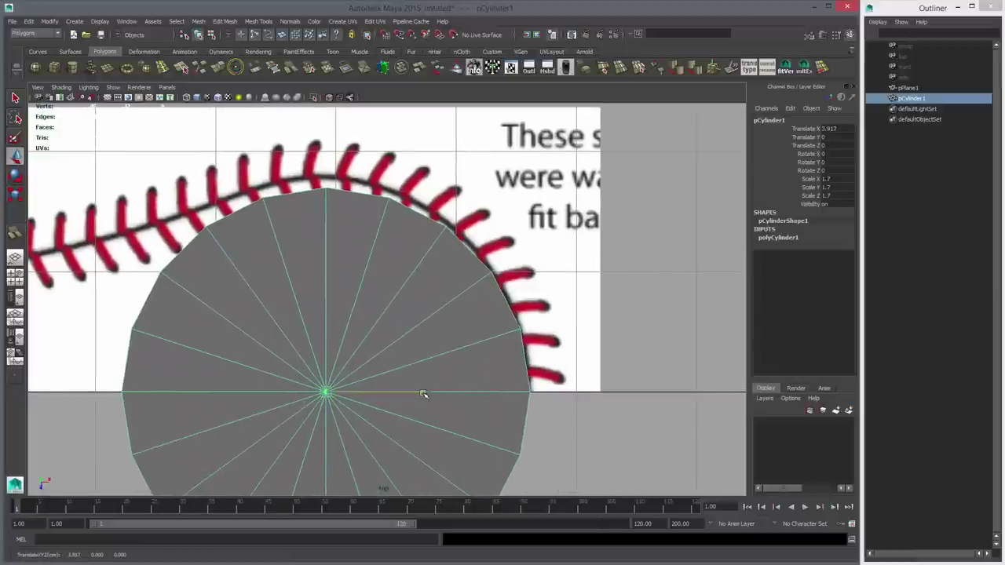
key("d")
key("v")
middle_click(530, 390)
left_click(588, 391)
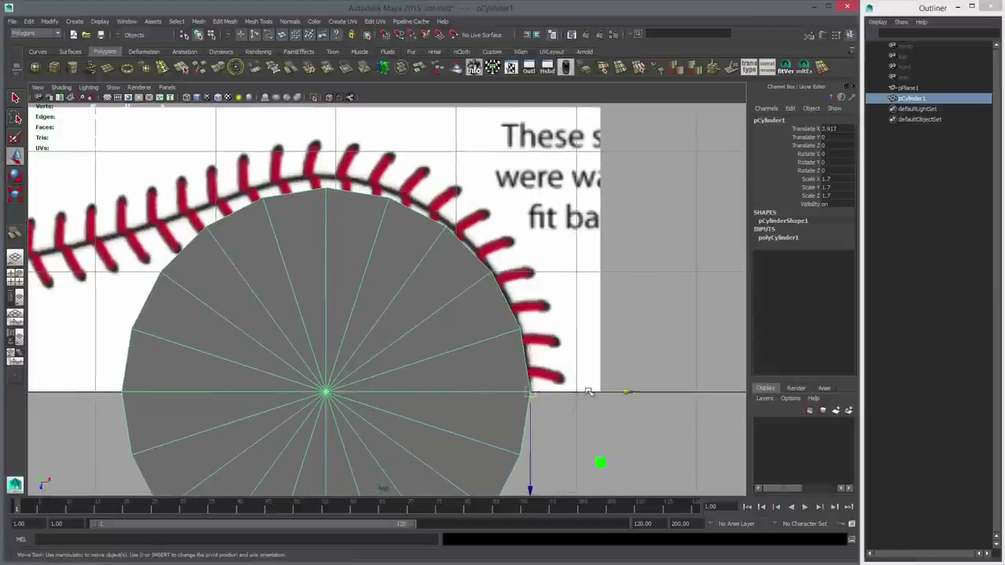
Step: Scale the cylinder to about 1.708 in X and 1.799 in Y and Z to match the seam curve
key("r")
middle_click_drag(549, 380, 620, 395)
key("w")
left_click(624, 393)
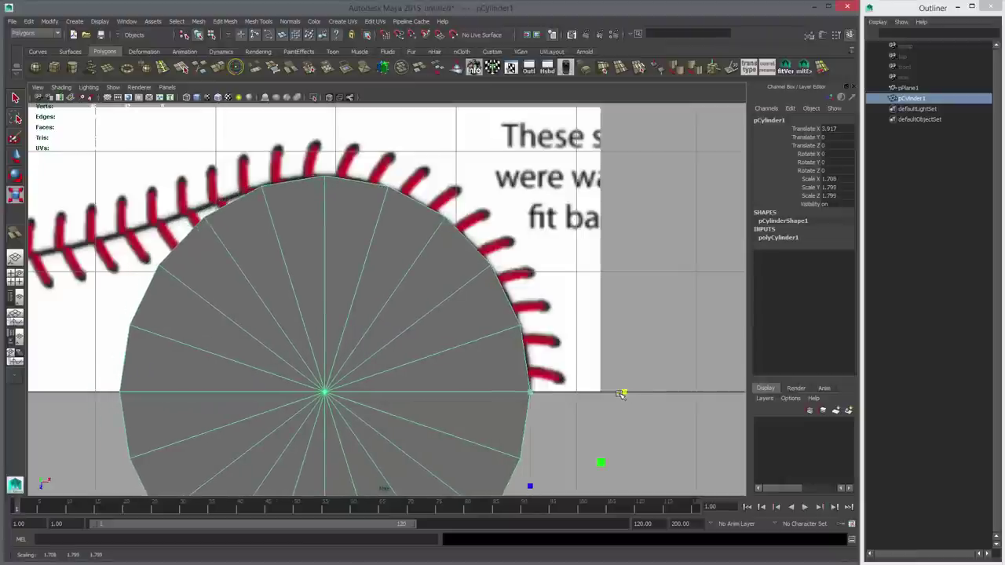
Step: Set the cylinder's axis subdivisions to 80
left_click(778, 239)
left_click(795, 264)
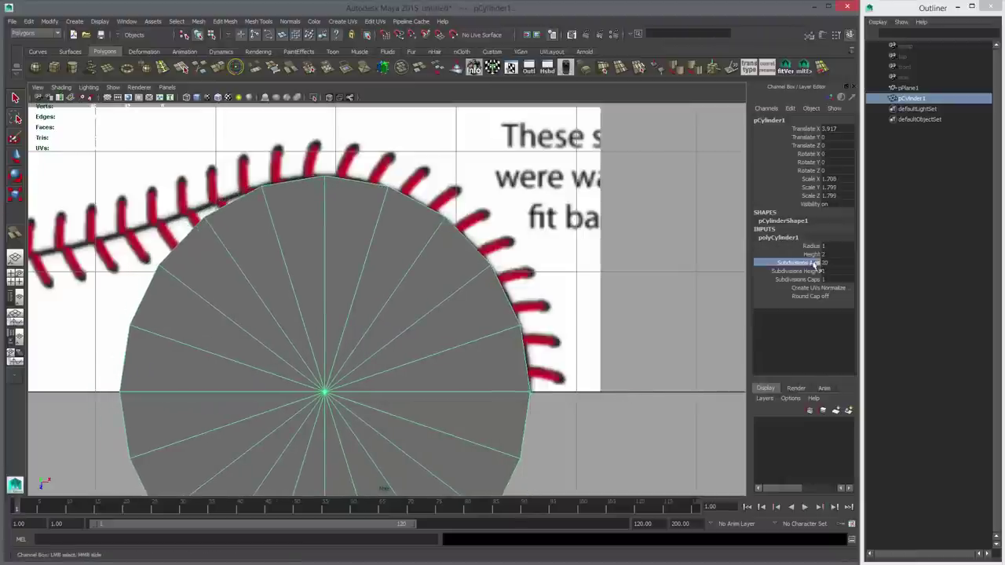
left_click(829, 263)
type("40")
key("Return")
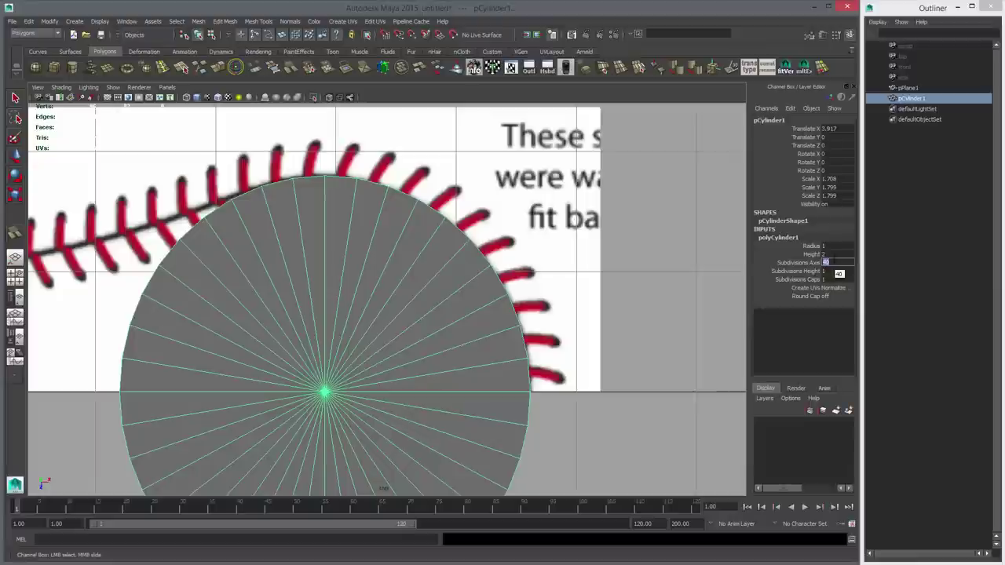
key("Return")
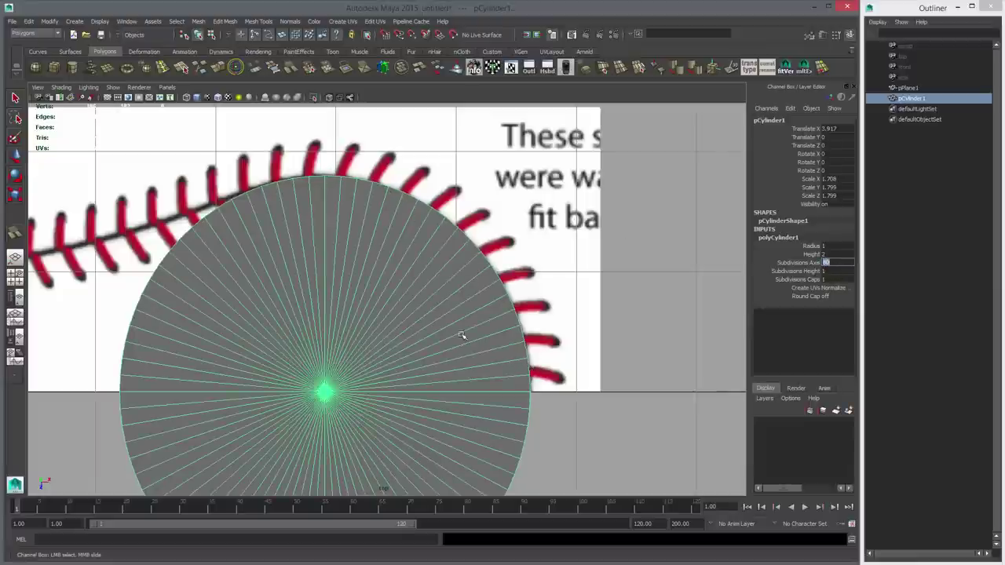
Step: Nudge the cylinder along X to about 3.903 and turn on X-ray display
middle_click_drag(462, 335, 491, 357, "alt")
key("w")
left_click_drag(581, 416, 580, 415)
left_click(330, 99)
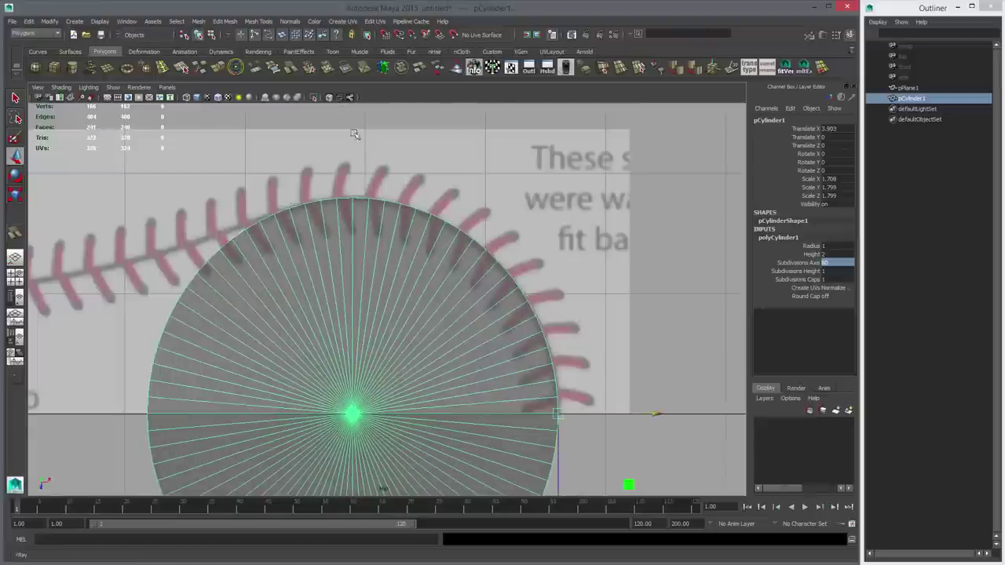
Step: Fine-tune the cylinder's X scale to about 1.704 against the seam line
middle_click_drag(545, 368, 475, 339, "alt")
mouse_move(476, 339)
right_mouse_down("alt")
mouse_move(638, 359)
mouse_move(590, 342)
right_mouse_up("alt")
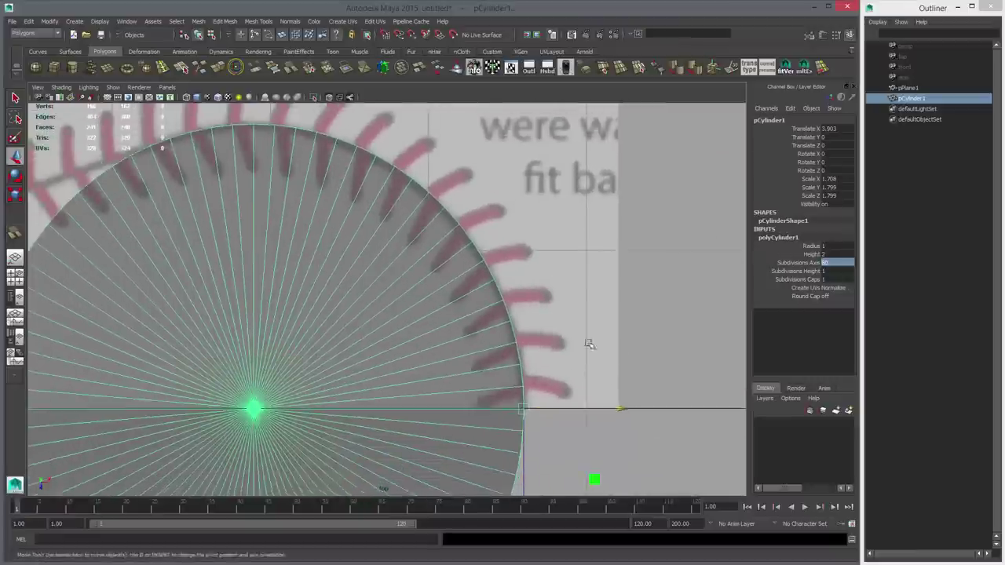
middle_click_drag(590, 342, 596, 374, "alt")
key("r")
left_click_drag(625, 442, 627, 443)
key("ctrl+z")
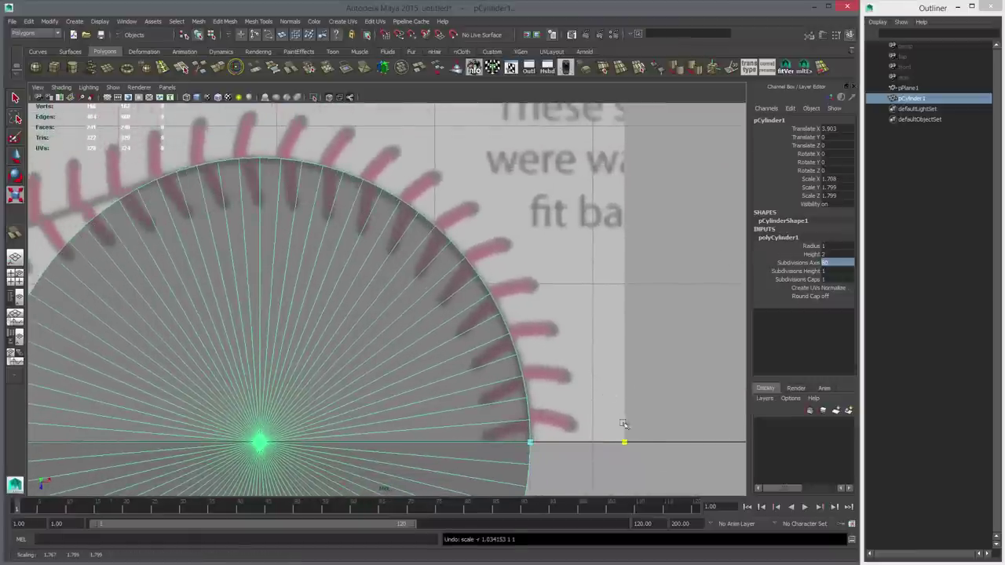
middle_click_drag(623, 411, 622, 414)
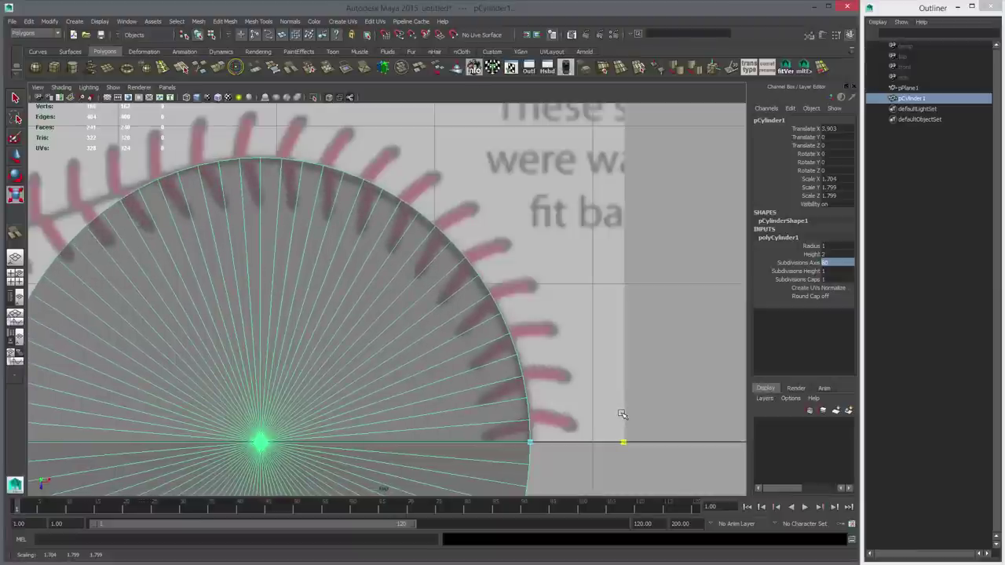
Step: Delete the cylinder faces in the left half and the lower half, keeping the upper-right quarter
right_click_drag(637, 404, 590, 379, "alt")
middle_click_drag(590, 380, 656, 325, "alt")
key("w")
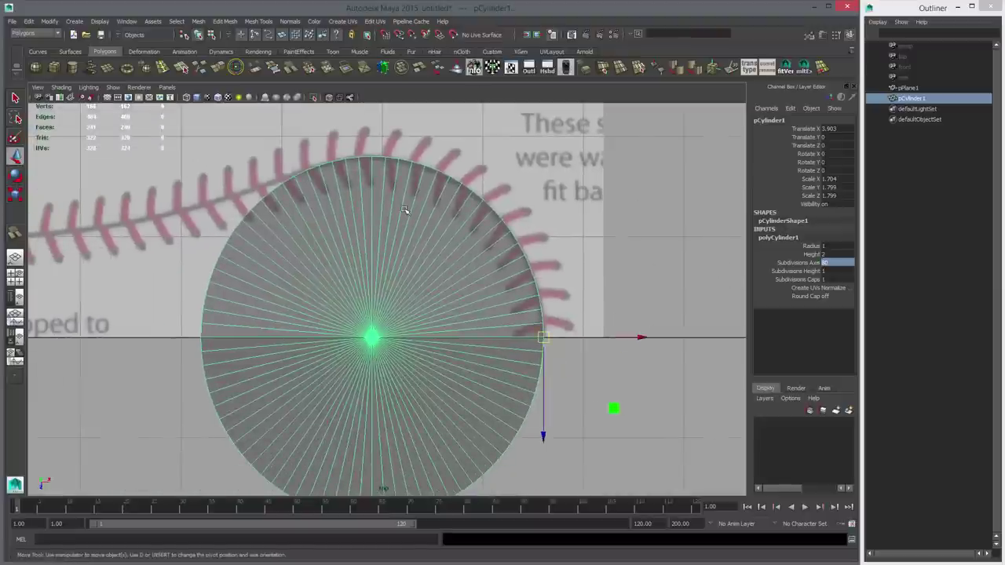
right_click_drag(406, 207, 404, 234)
left_click_drag(177, 147, 358, 559)
middle_click_drag(307, 484, 294, 415, "alt")
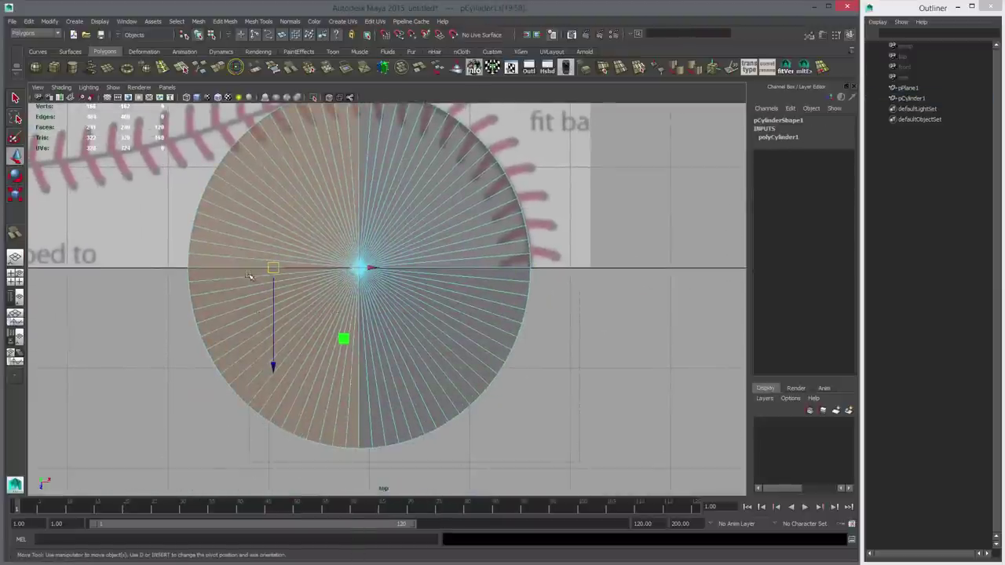
left_click_drag(249, 276, 251, 277, "ctrl+shift")
key("Delete")
Step: Delete the quarter cylinder's side and bottom cap faces in the perspective view, leaving only the top cap
key("space")
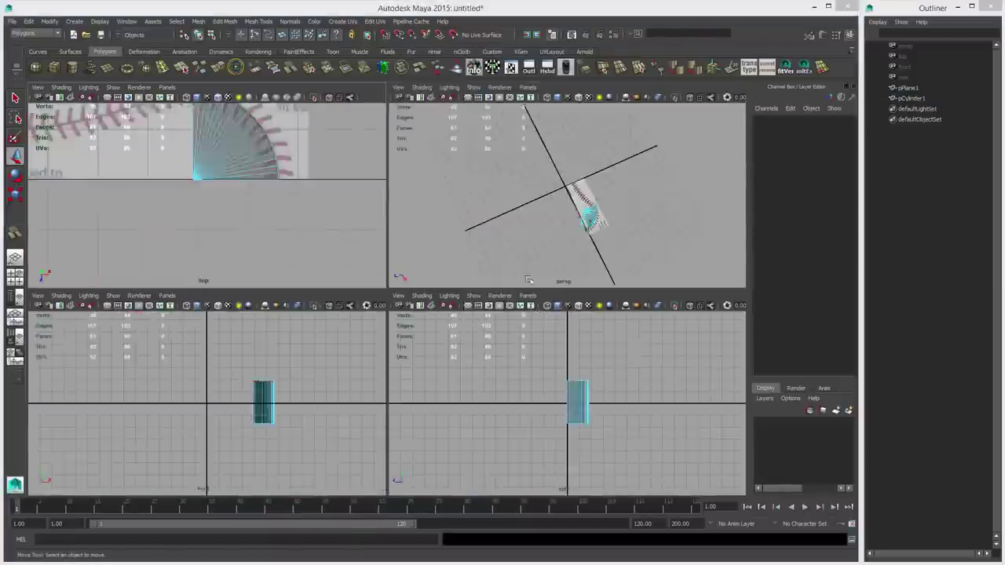
key("space")
left_click_drag(477, 346, 469, 249, "alt")
left_click_drag(316, 256, 519, 376)
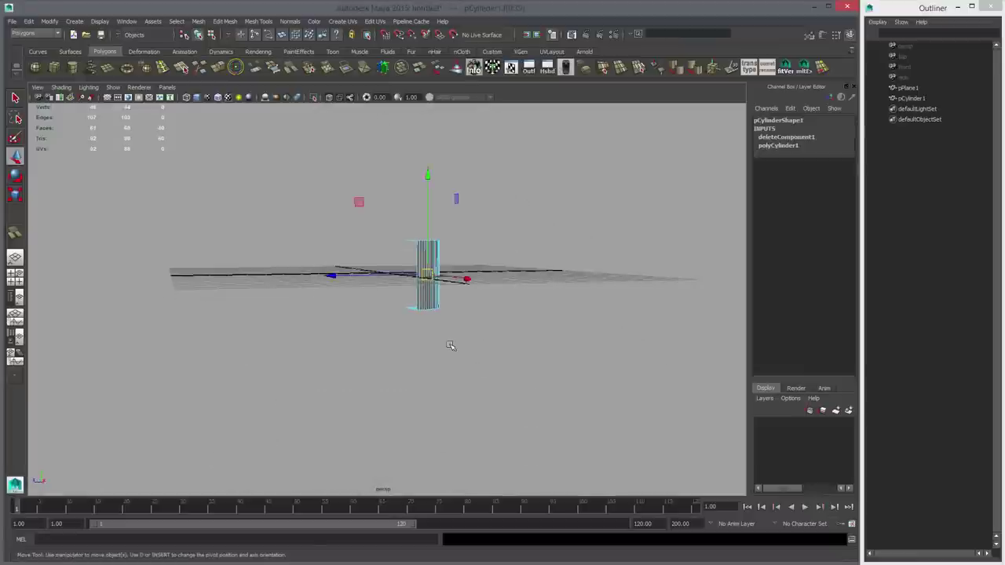
key("Delete")
Step: Extrude the quarter cap's straight vertical edge in the top view and snap it along X to the Z axis at 0
left_click_drag(369, 273, 420, 321, "alt")
right_click_drag(451, 304, 449, 287)
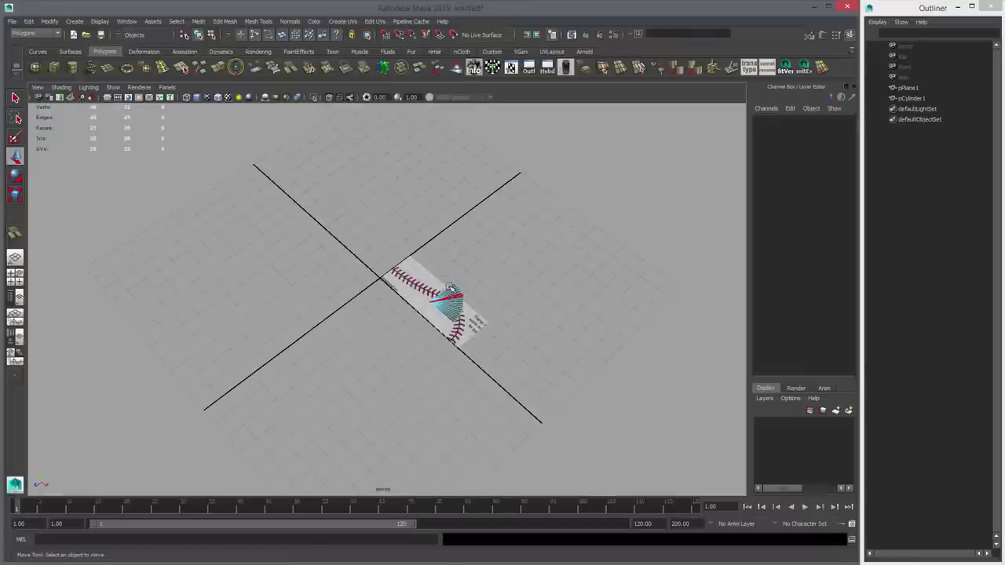
key("space")
key("space")
scroll(408, 293, "down", 4)
middle_click_drag(419, 292, 490, 366, "alt")
scroll(537, 306, "up", 3)
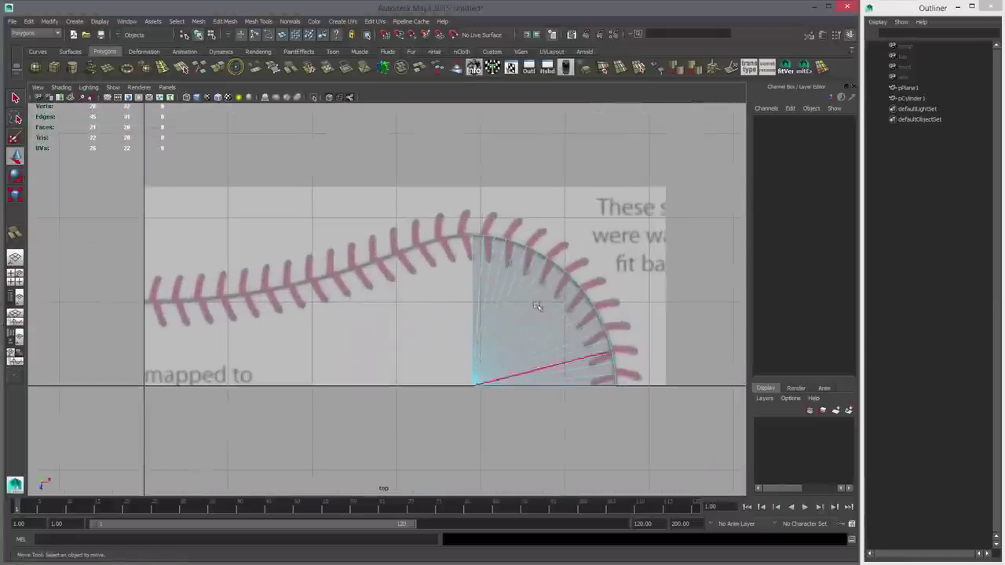
right_click_drag(517, 288, 619, 352)
key("q")
left_click(469, 256)
key("ctrl+z")
left_click(497, 234)
middle_click_drag(489, 298, 540, 294, "alt")
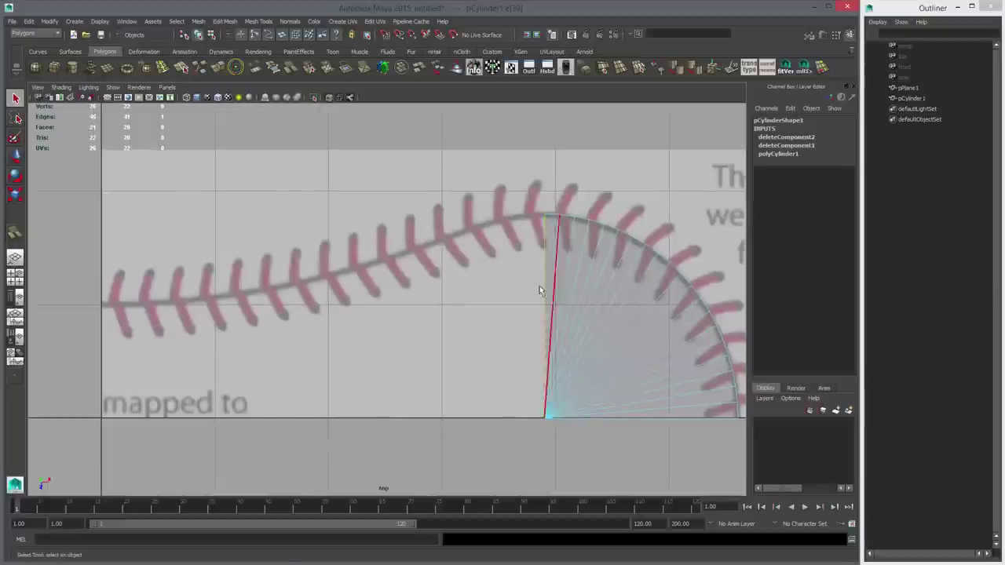
key("w")
left_click(217, 68)
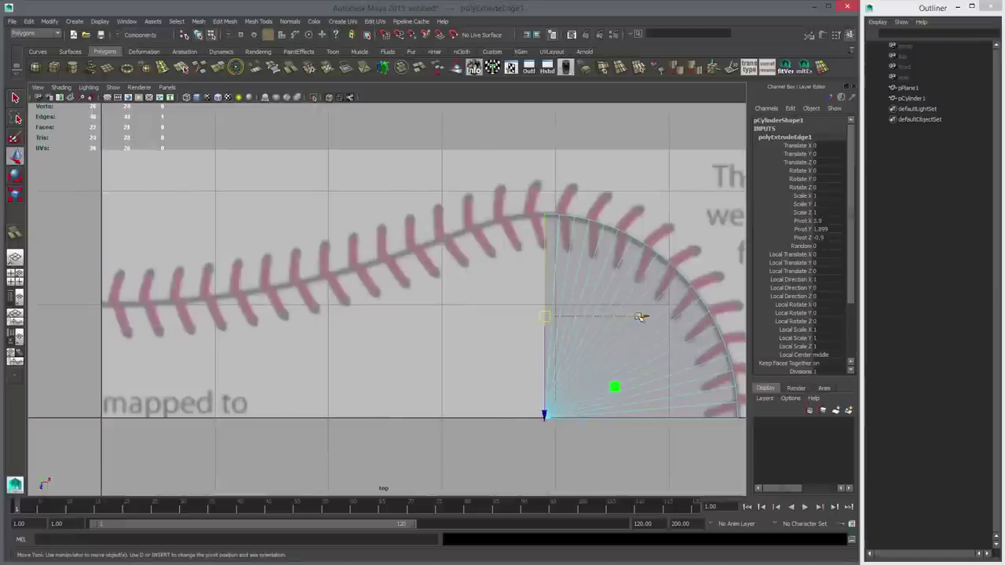
left_click(640, 316)
middle_click_drag(342, 324, 449, 299)
right_click_drag(336, 325, 357, 325, "alt")
middle_click_drag(208, 285, 207, 288)
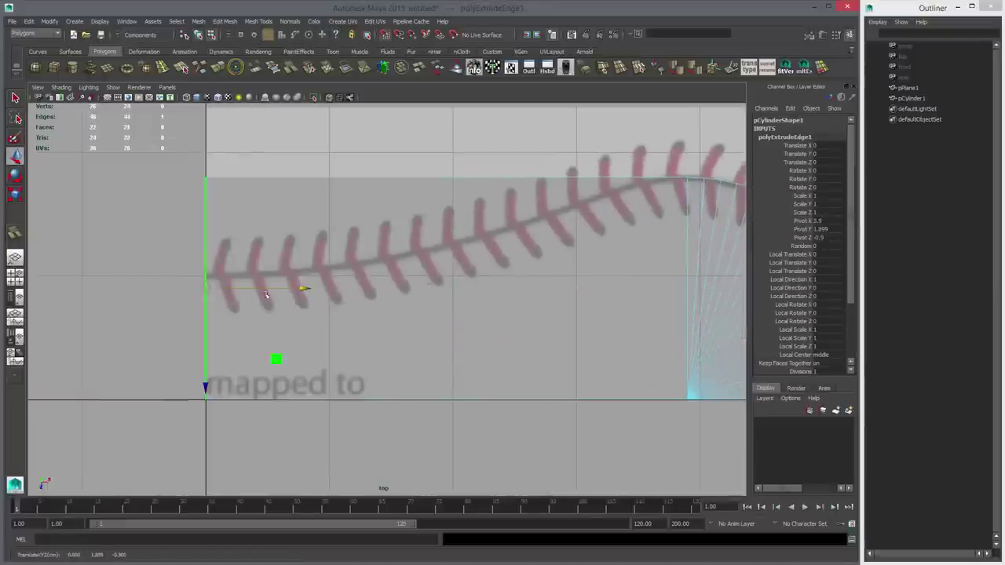
Step: Lower the extruded section's upper corner vertex on the Z axis along Z onto the start of the seam line
middle_click_drag(285, 197, 238, 253, "alt")
right_click_drag(237, 254, 193, 252)
left_click_drag(140, 213, 193, 292)
middle_click_drag(153, 328, 219, 311, "alt")
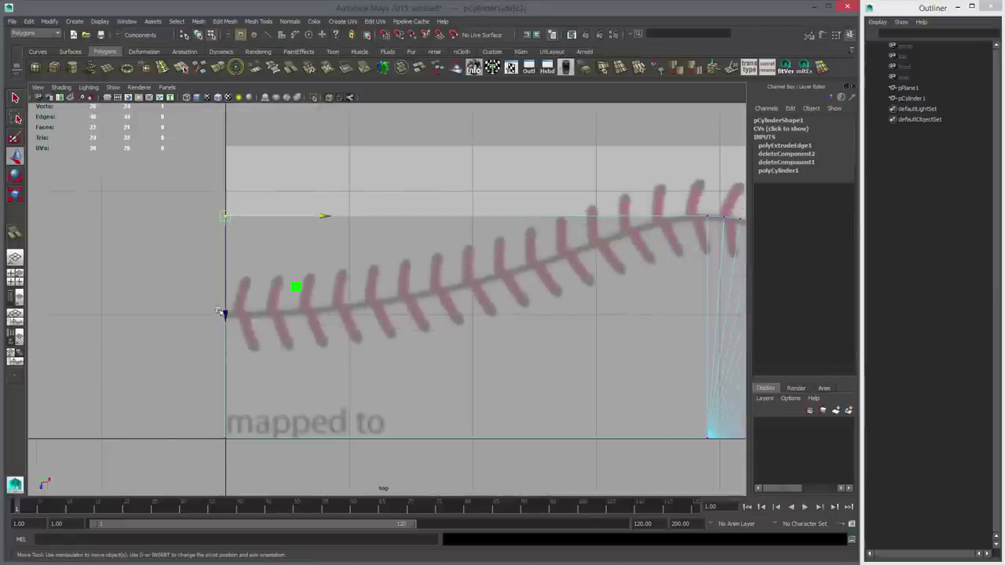
left_click_drag(223, 313, 222, 411)
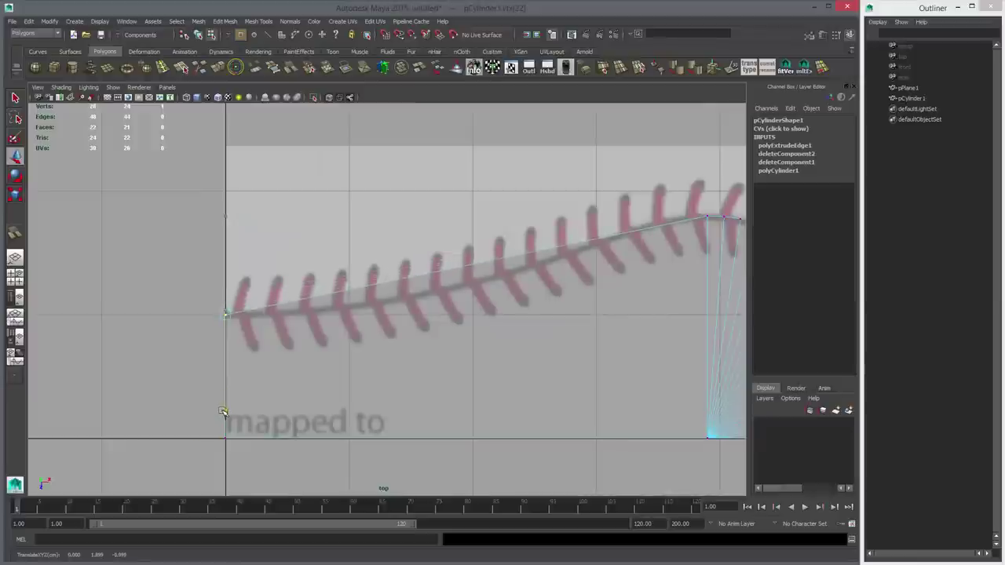
Step: Insert one vertical edge loop across the extruded section, with the position maintained by relative distance from edge
middle_click_drag(413, 405, 239, 399, "alt")
middle_click_drag(482, 319, 535, 324, "alt")
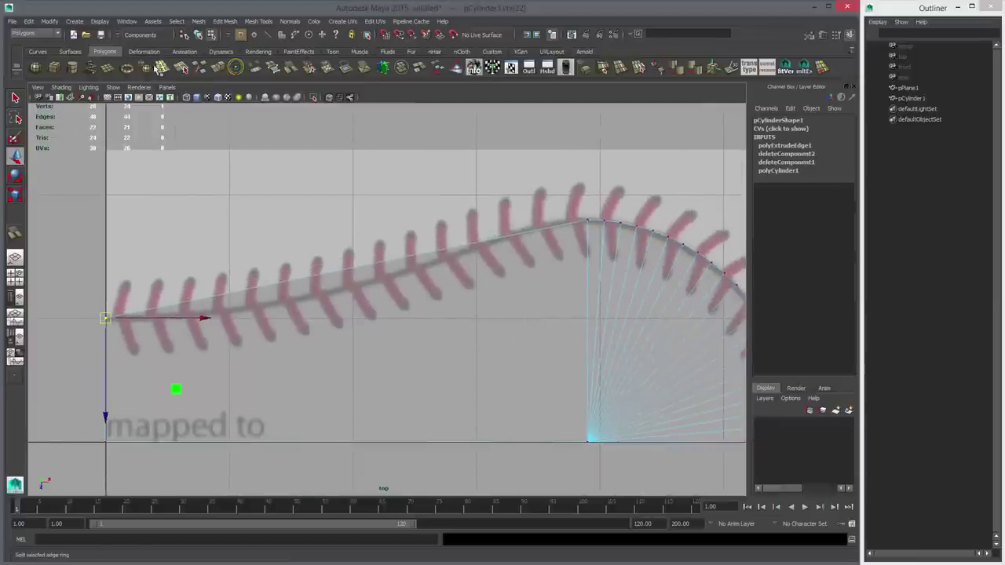
left_click(162, 68)
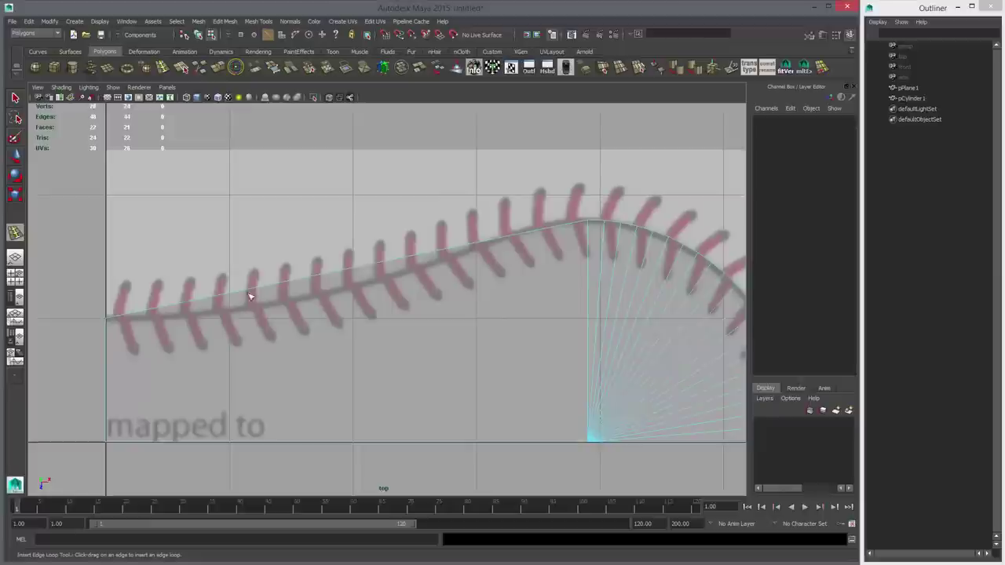
double_click(15, 233)
left_click(687, 119)
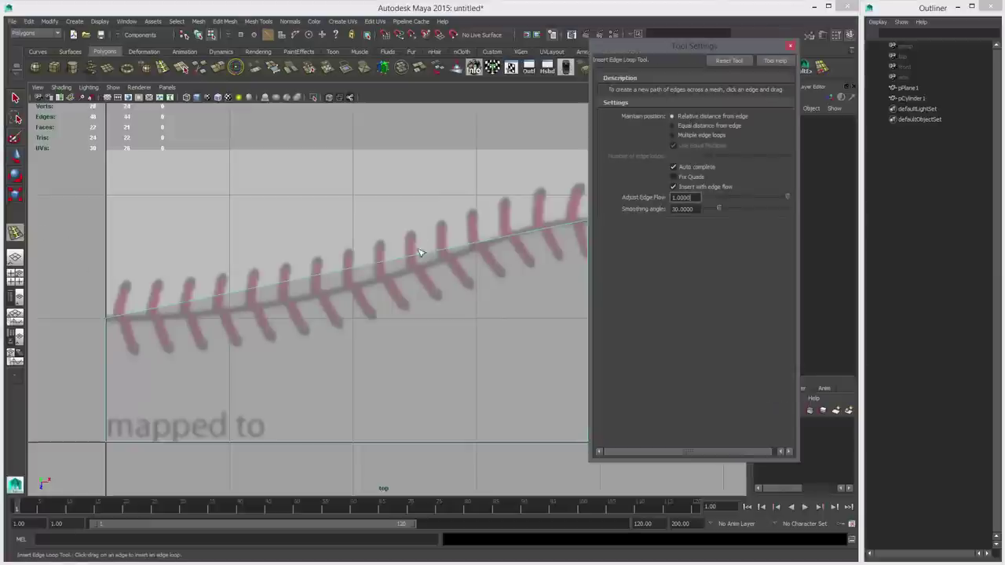
left_click(406, 258)
key("w")
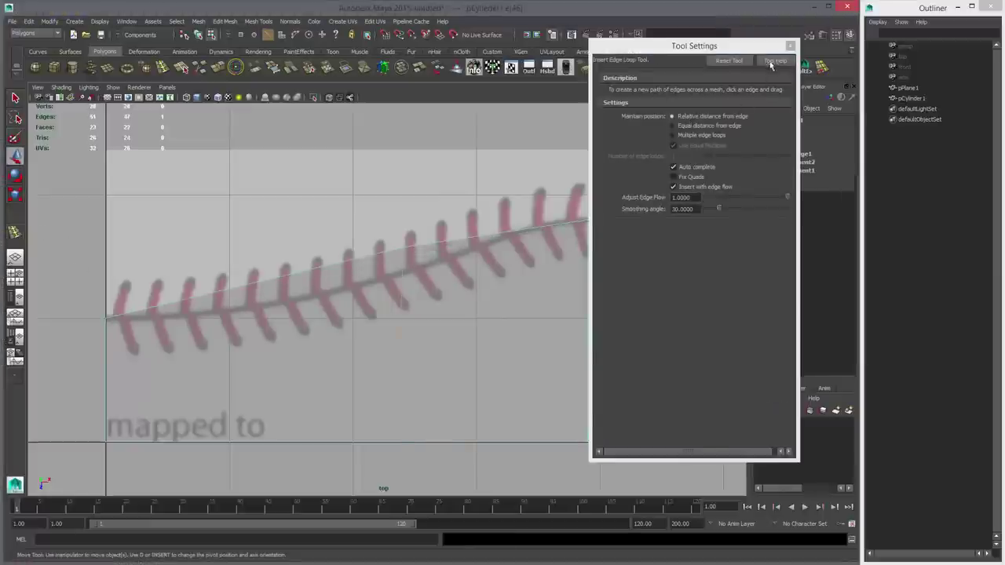
left_click(790, 46)
Step: Set the edge loop's split type to Multi and raise its divisions to 25
left_click(780, 138)
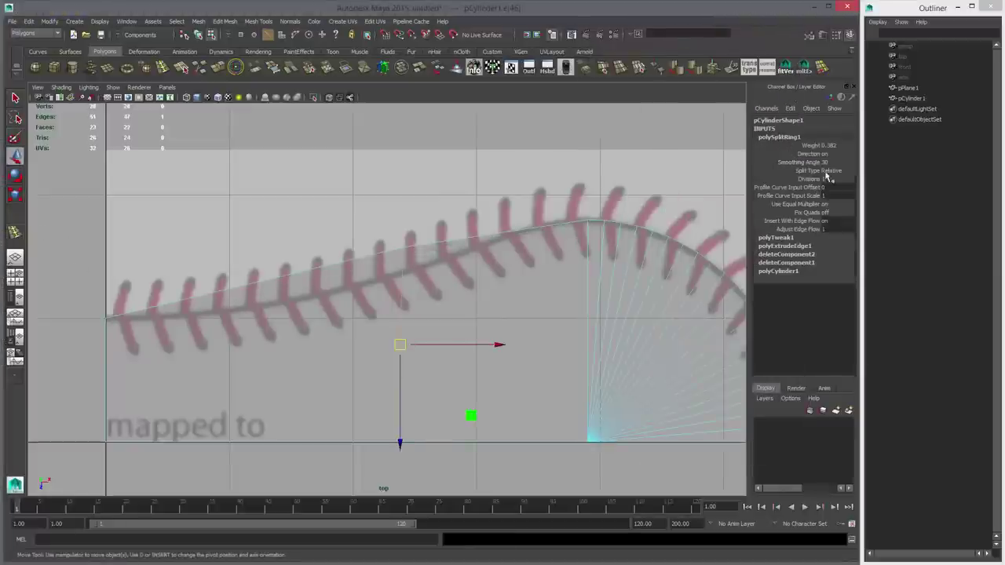
left_click(830, 171)
left_click(841, 199)
left_click(810, 179)
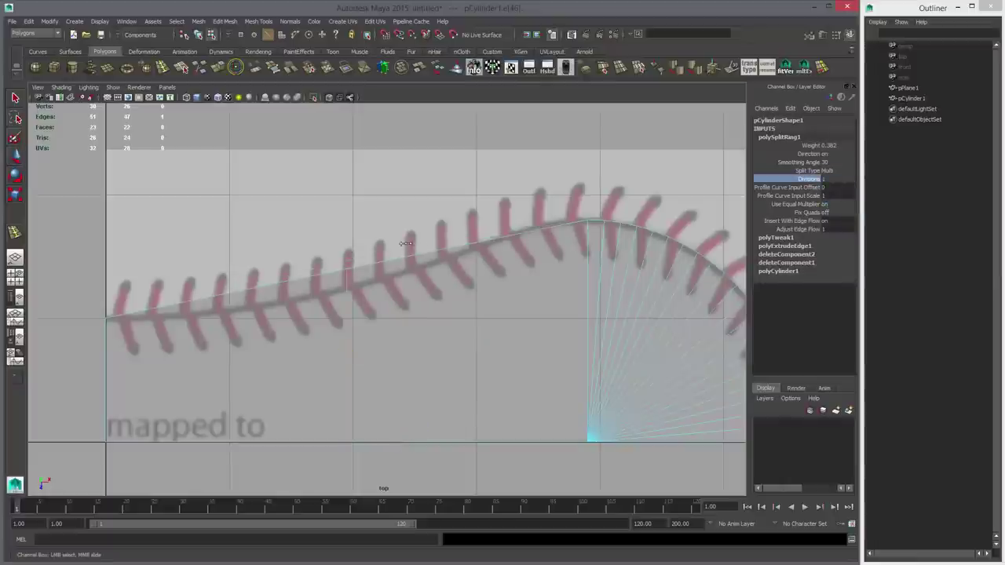
middle_click_drag(502, 251, 537, 260)
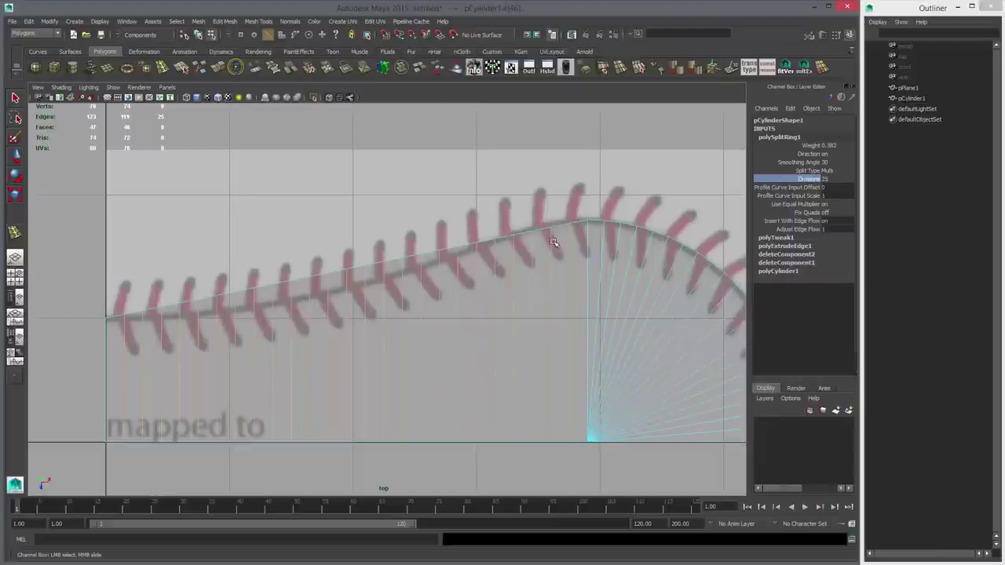
mouse_move(571, 277)
middle_mouse_down()
mouse_move(550, 277)
mouse_move(585, 276)
middle_mouse_up()
Step: Try 26, 32 and 31 divisions for the edge loops against the reference stitches
left_click(826, 179)
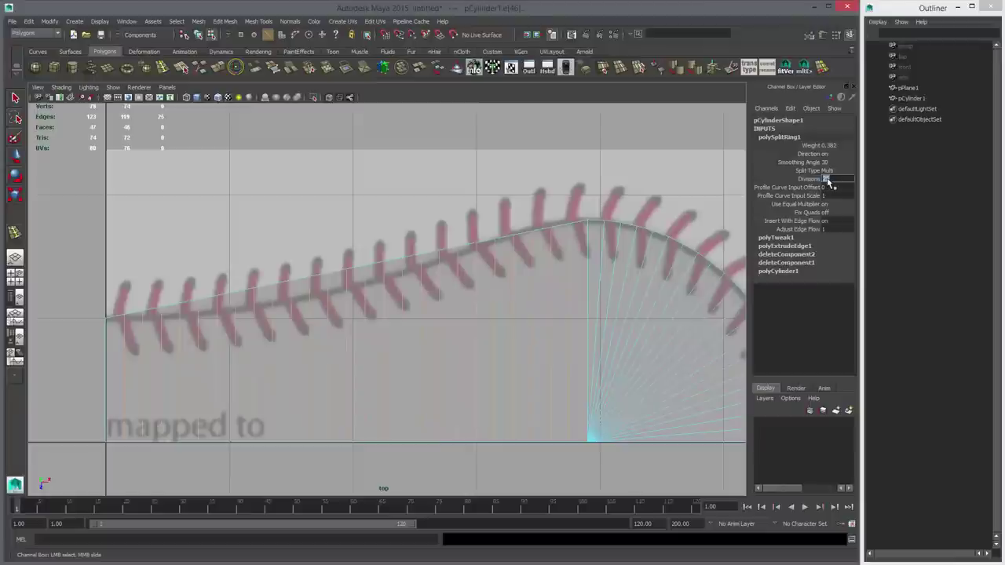
type("26")
key("Return")
key("w")
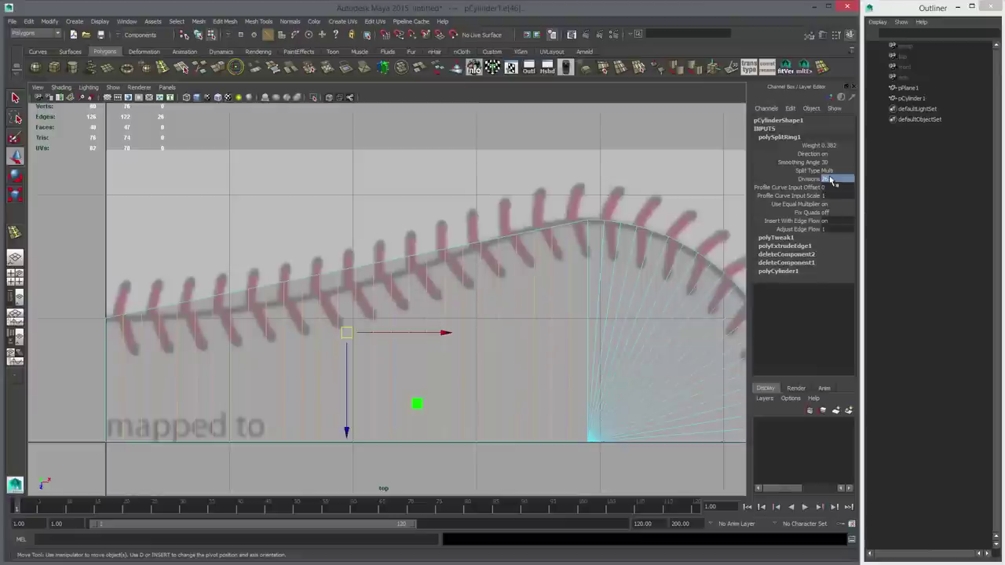
left_click(830, 181)
type("32")
key("Return")
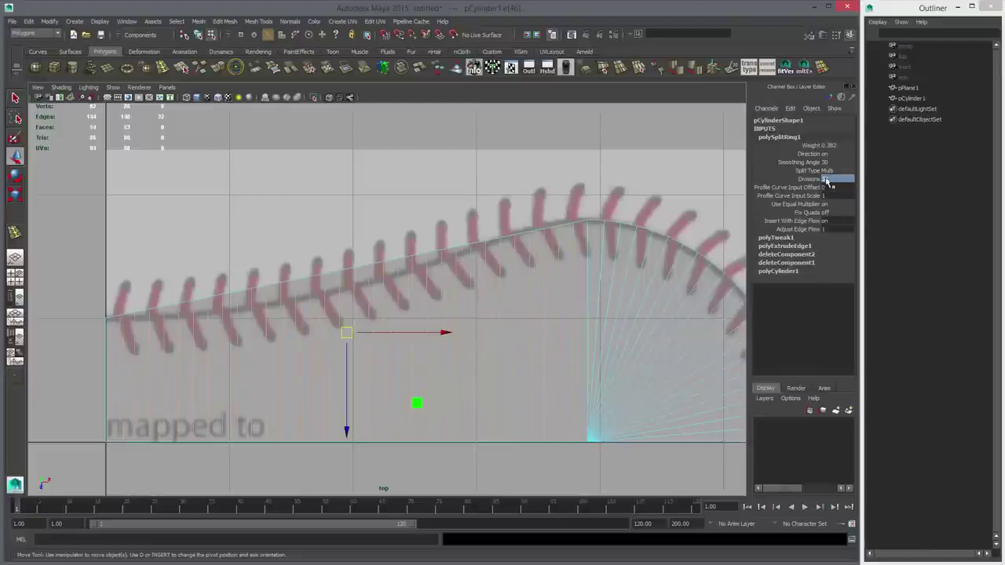
left_click(826, 179)
type("31")
key("Return")
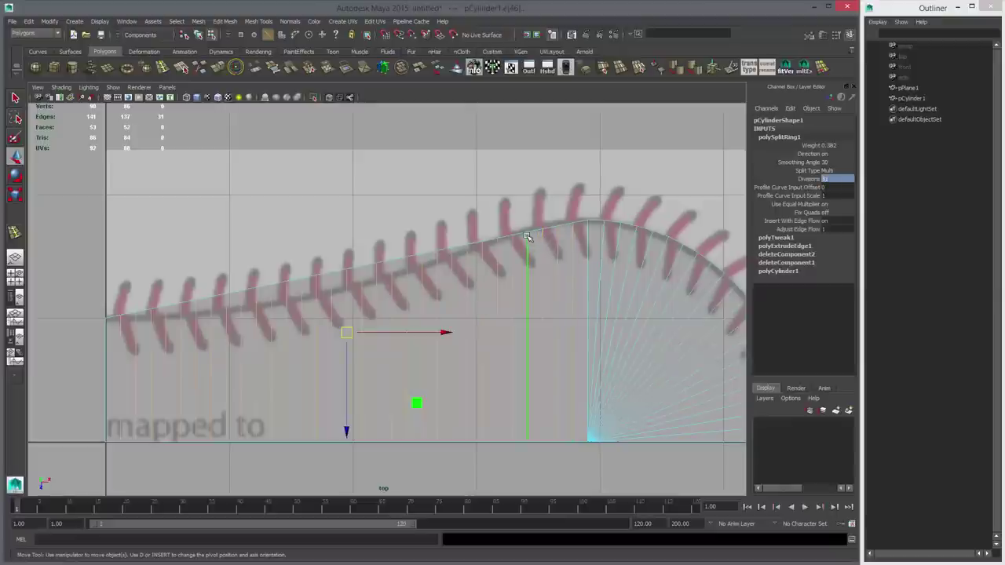
Step: Reduce the edge loop divisions to 30 and finally to 29
left_click(830, 182)
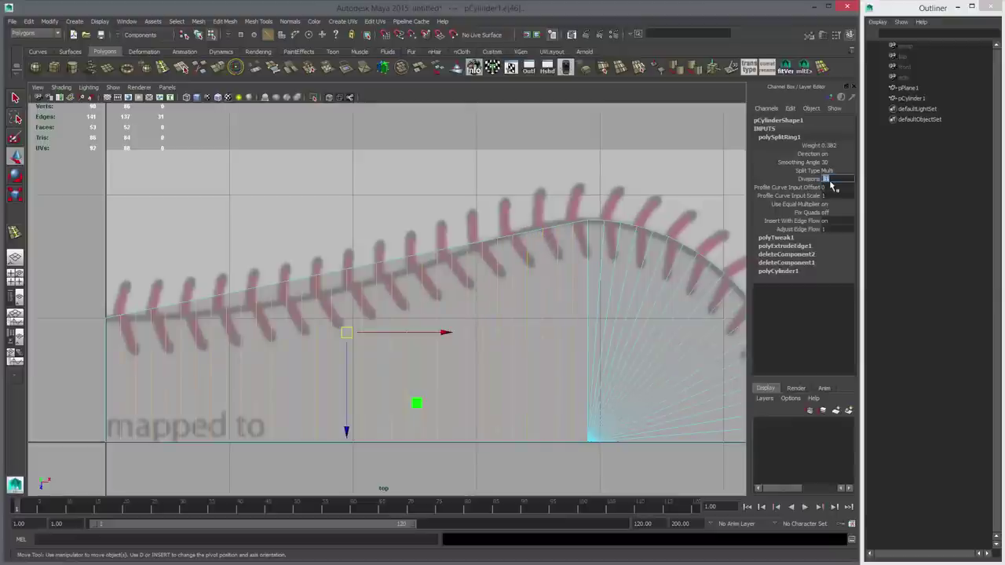
type("30")
key("Return")
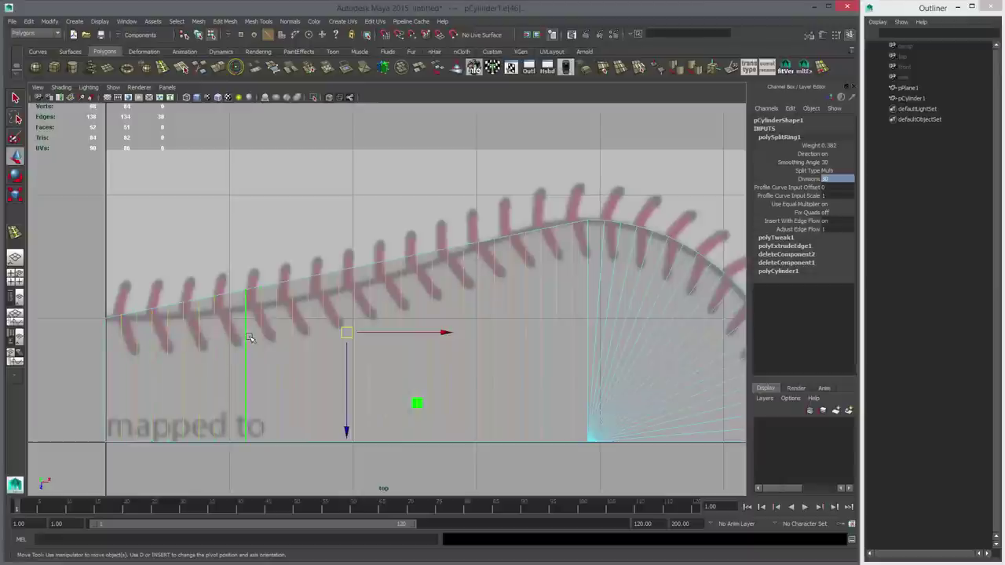
left_click(847, 181)
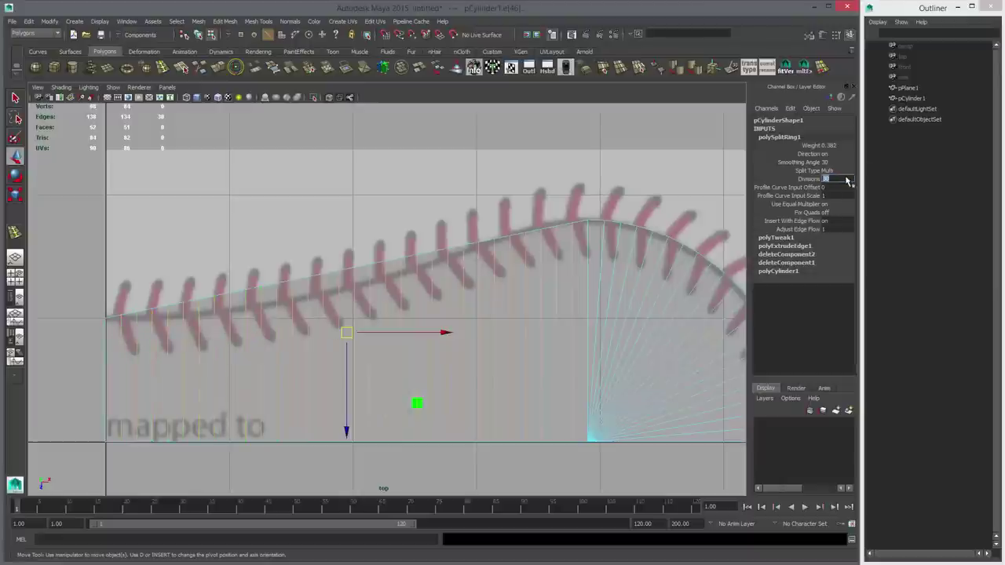
key("Return")
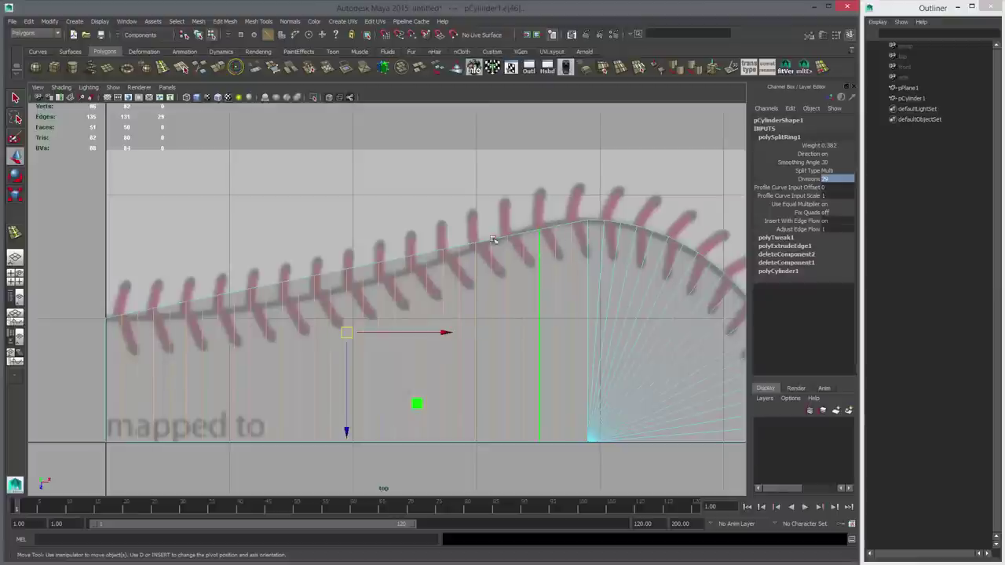
Step: Select the upper row of vertices along the extruded section and create a lattice deformer on them
right_click_drag(382, 292, 522, 242, "alt")
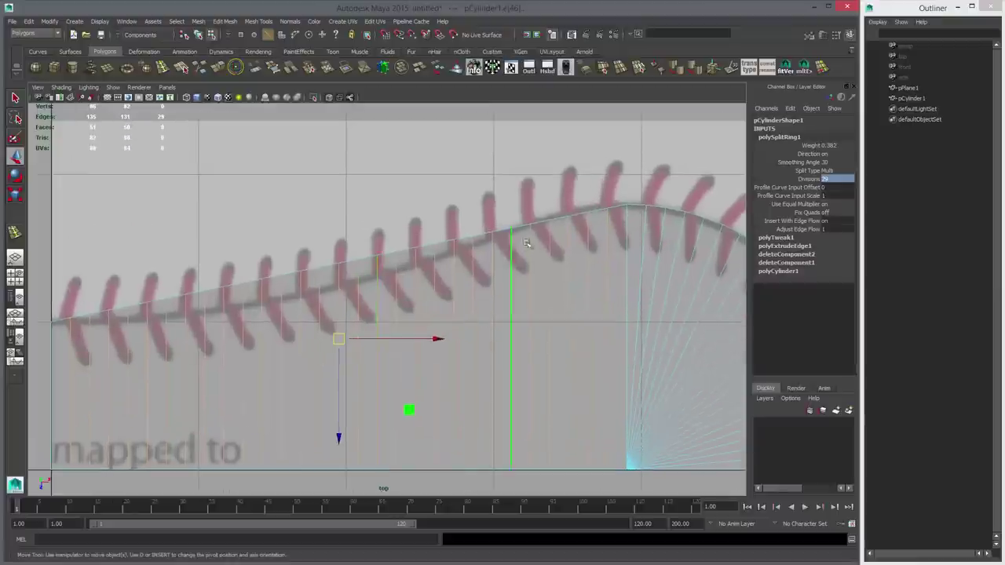
middle_click_drag(526, 241, 567, 214, "alt")
right_click(583, 198)
right_click_drag(583, 198, 540, 197)
right_click_drag(262, 231, 228, 225, "alt")
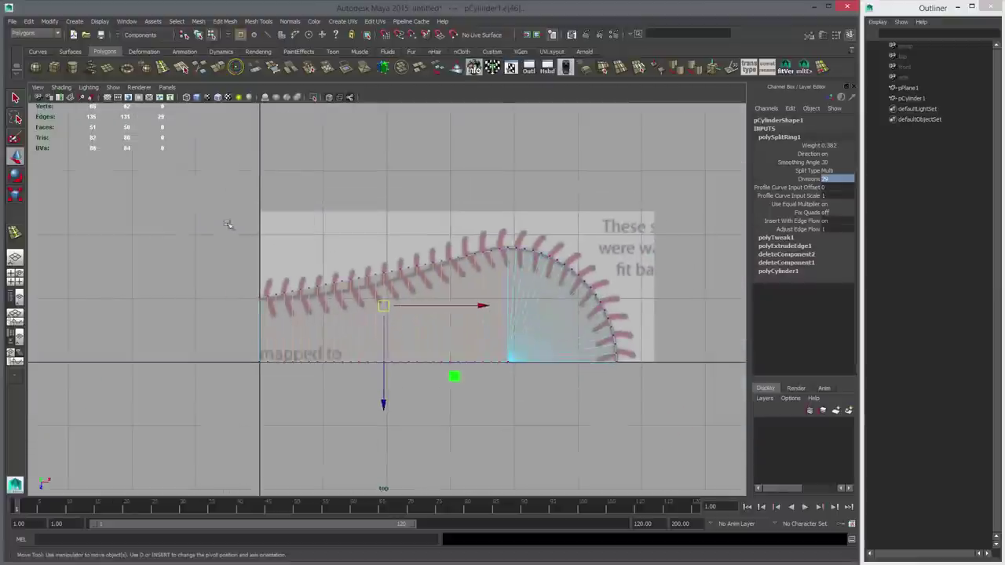
left_click_drag(172, 218, 511, 302)
right_click_drag(391, 288, 590, 270, "alt")
middle_click_drag(501, 252, 483, 261, "alt")
key("space")
left_click(422, 280)
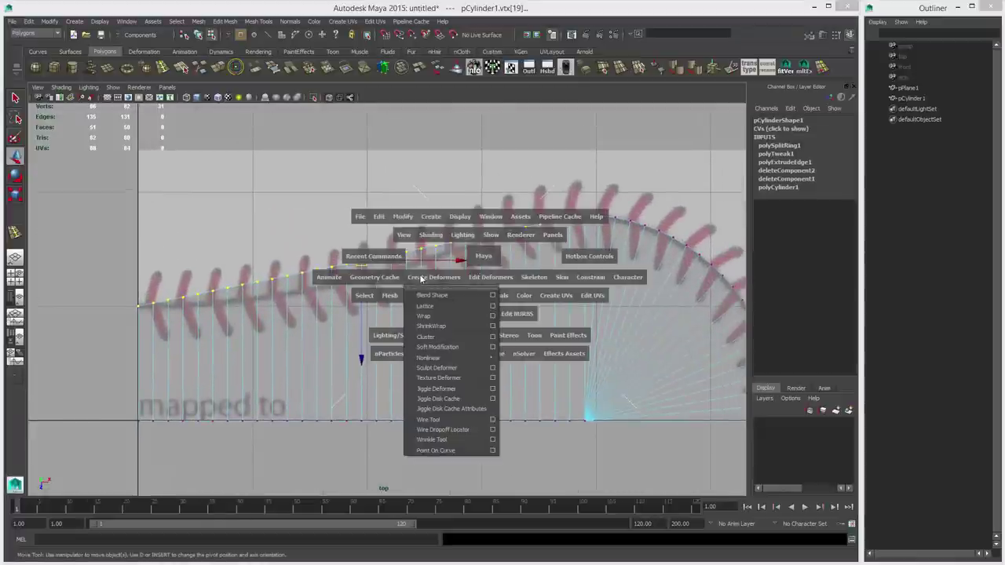
left_click(424, 304)
Step: Set the lattice's local influence S, T and U to 30 and its S divisions to 8
left_click_drag(809, 231, 814, 246)
left_click(774, 263)
left_click_drag(799, 280, 799, 302)
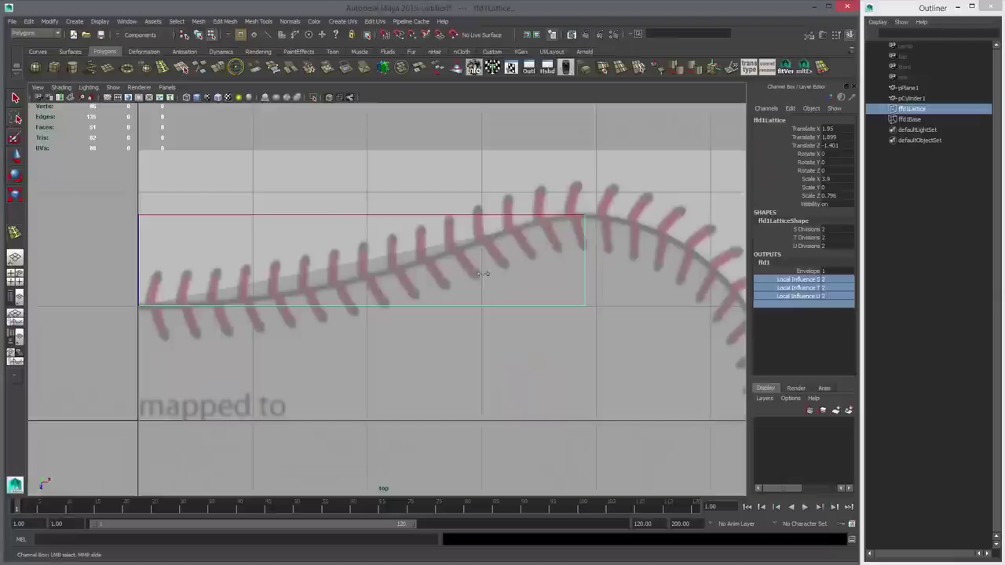
left_click(816, 230)
middle_click_drag(545, 255, 572, 257)
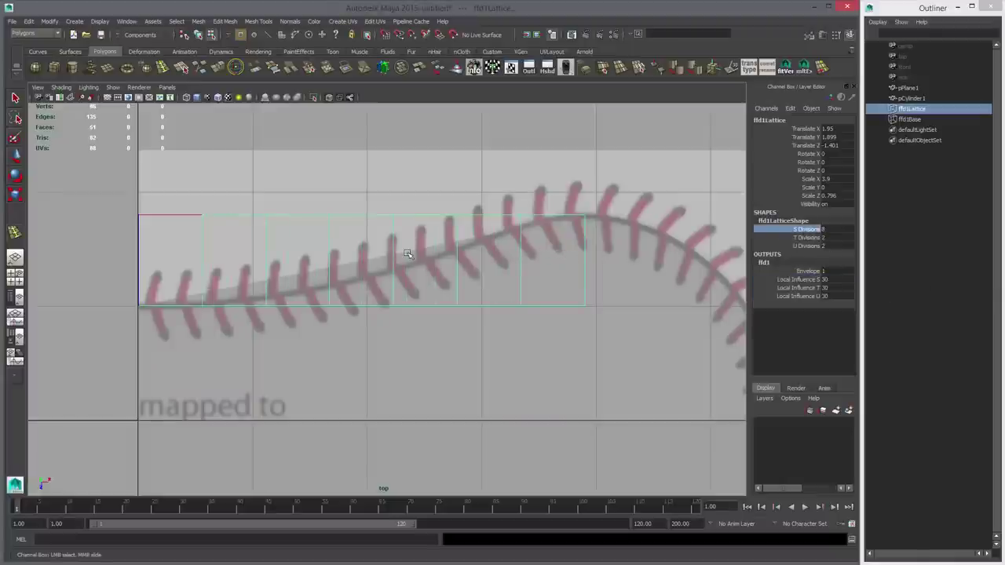
Step: Select all lower lattice points except the first and snap them along Z onto the upper row
right_click(204, 219)
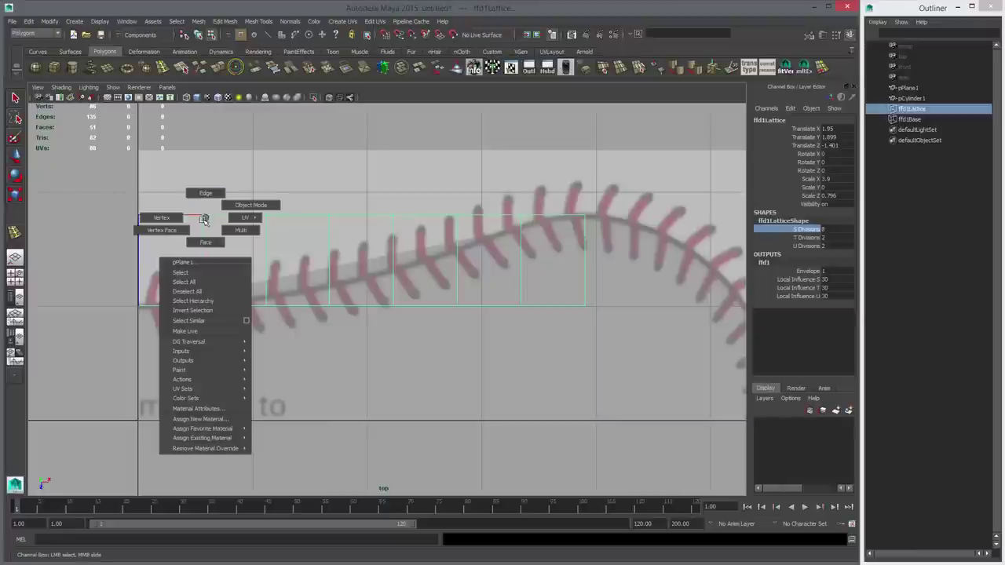
right_click_drag(45, 222, 48, 198)
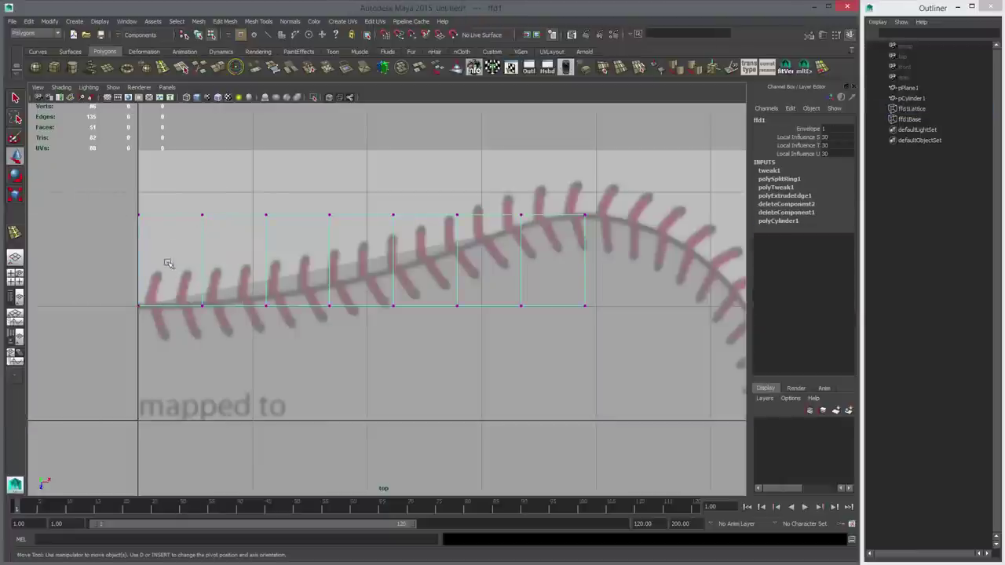
left_click_drag(166, 261, 620, 344)
left_click_drag(393, 403, 394, 402)
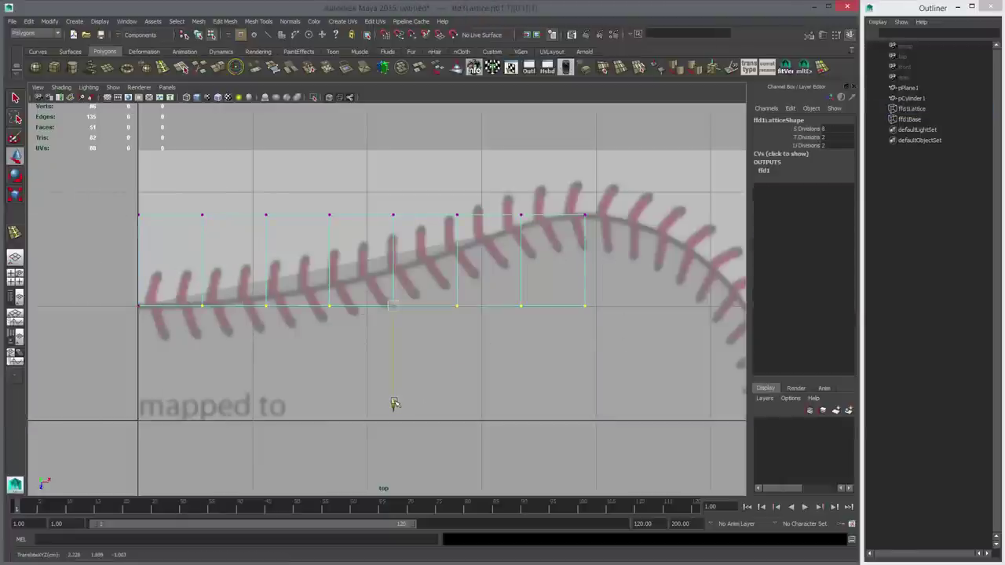
key("v")
middle_click_drag(412, 221, 386, 216)
key("ctrl+z")
left_click(394, 404)
key("v")
key("v")
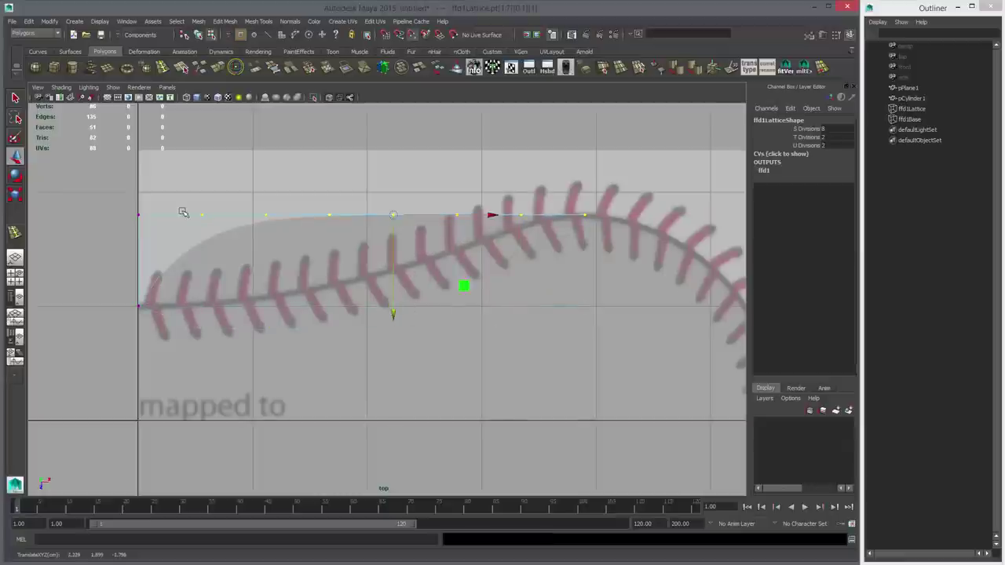
Step: Snap the first upper lattice point down to the seam's start and lower the second one partway towards the seam
left_click_drag(111, 200, 162, 240)
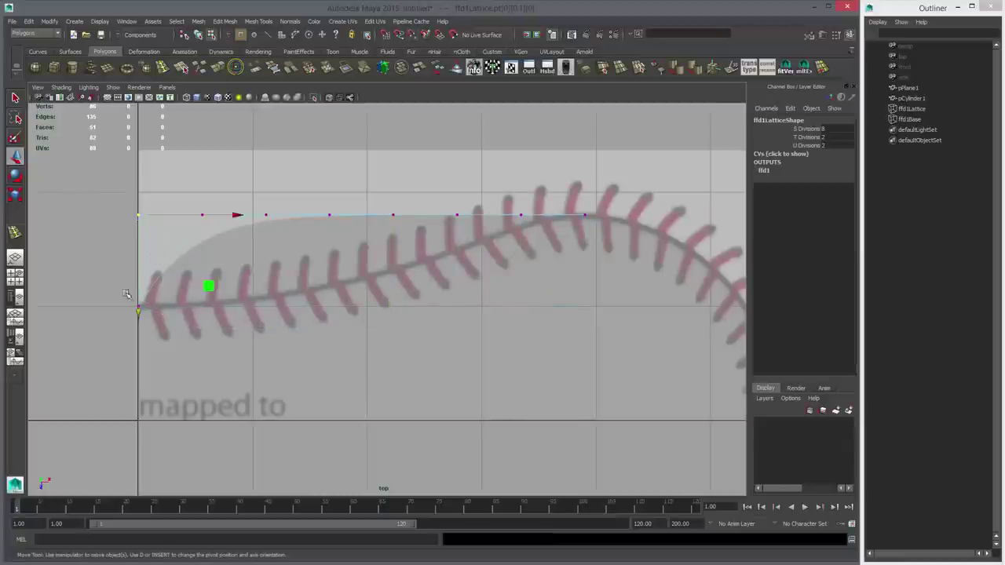
key("v")
middle_click_drag(128, 296, 118, 307)
left_click_drag(182, 194, 223, 227)
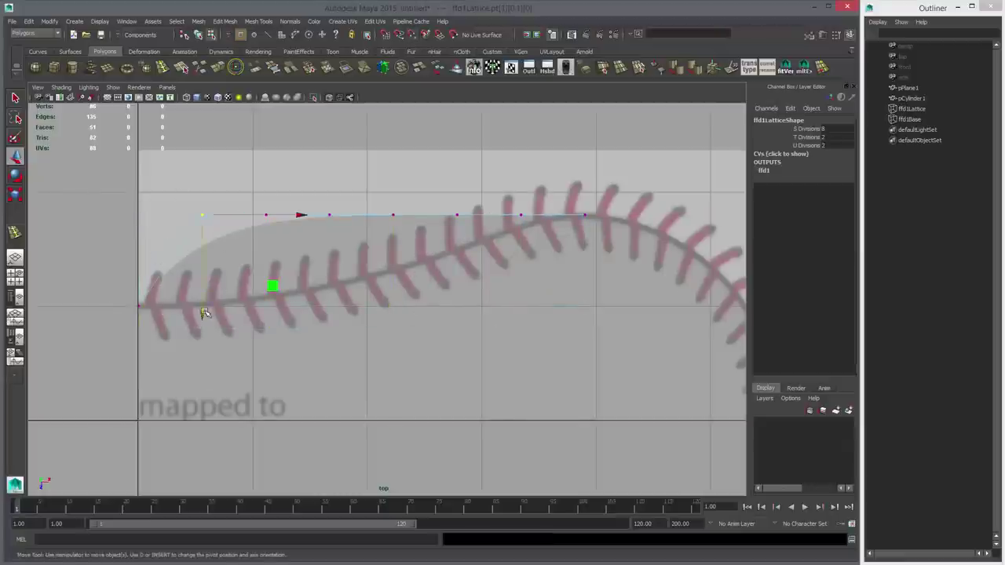
mouse_move(205, 312)
left_mouse_down()
mouse_move(213, 242)
mouse_move(230, 425)
mouse_move(245, 259)
mouse_move(243, 487)
mouse_move(258, 236)
mouse_move(251, 364)
left_mouse_up()
Step: Turn on wireframe-on-shaded display in the top view, keeping the textured stitch reference visible
key("4")
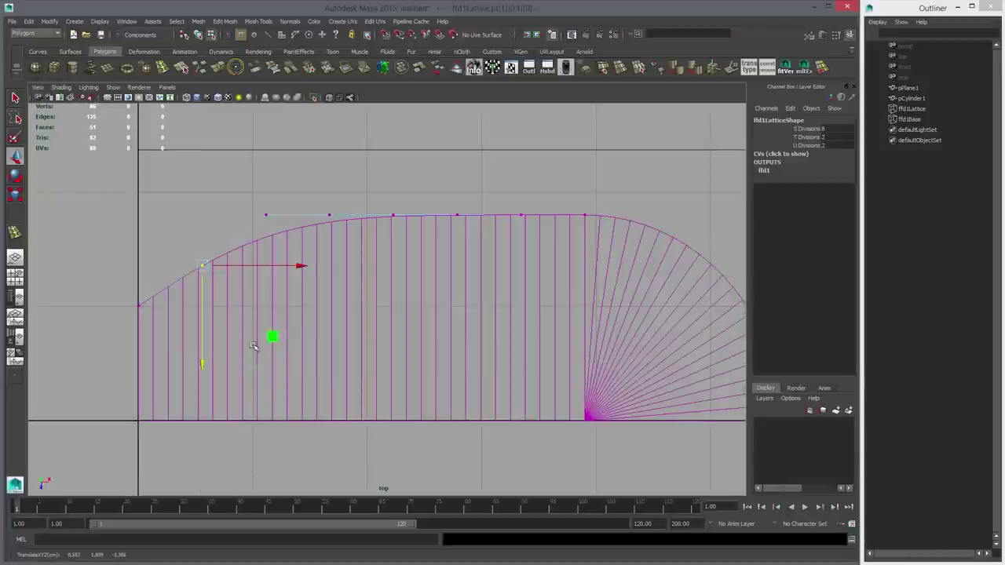
key("5")
key("6")
left_click(219, 99)
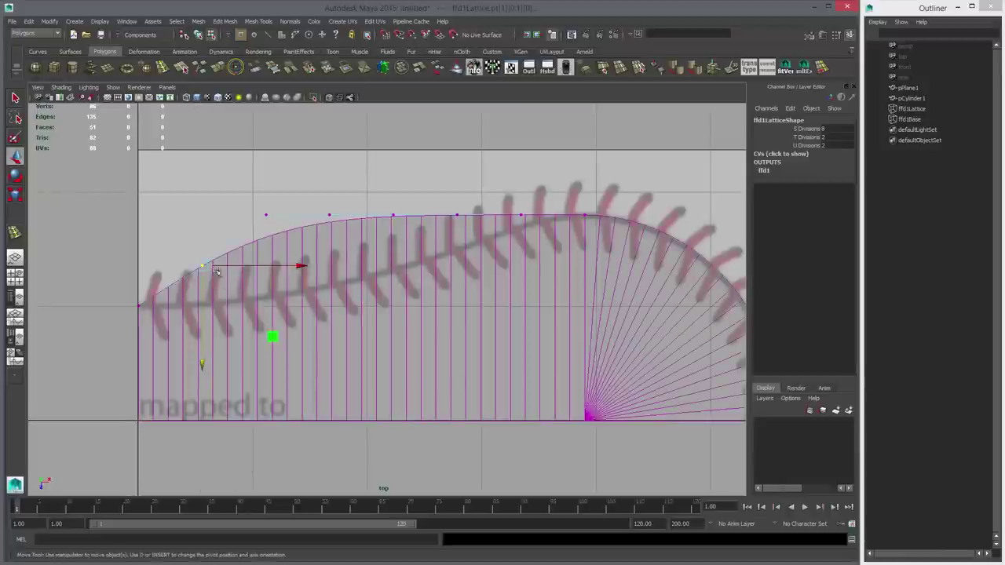
Step: Lower the second lattice point along Z onto the seam line
middle_click_drag(308, 220, 418, 270)
right_click_drag(418, 270, 502, 378, "alt")
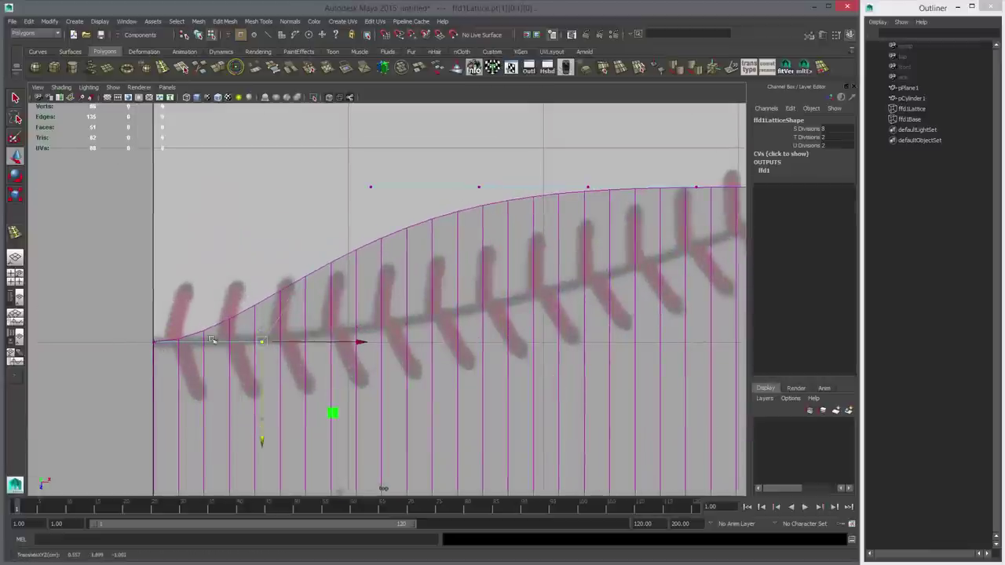
scroll(479, 344, "down", 2)
right_click_drag(479, 344, 477, 323, "alt")
middle_click_drag(477, 324, 345, 363, "alt")
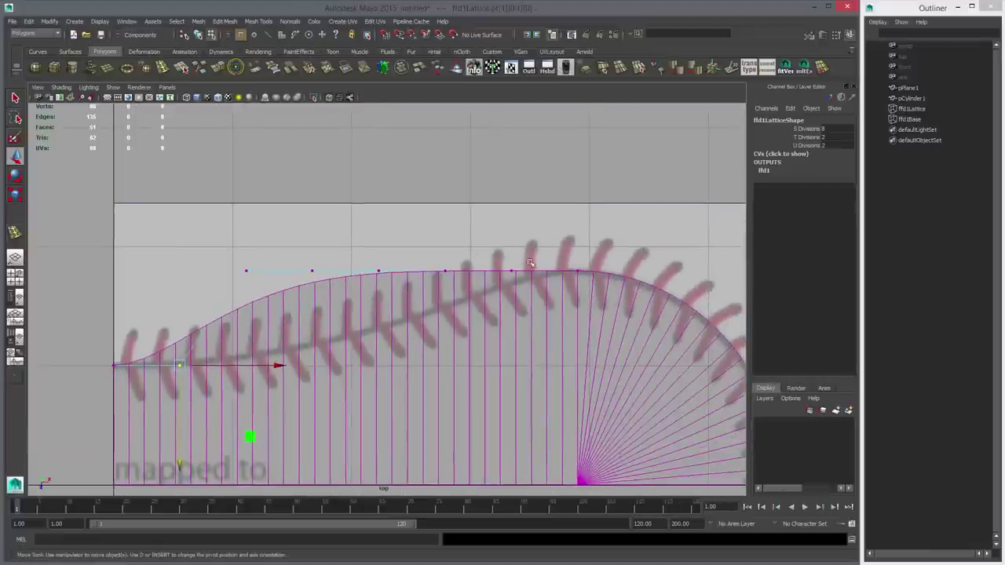
Step: Lower the third and fourth lattice points along Z towards the seam line, then readjust the third
left_click_drag(243, 267, 263, 291)
middle_click_drag(263, 291, 265, 385)
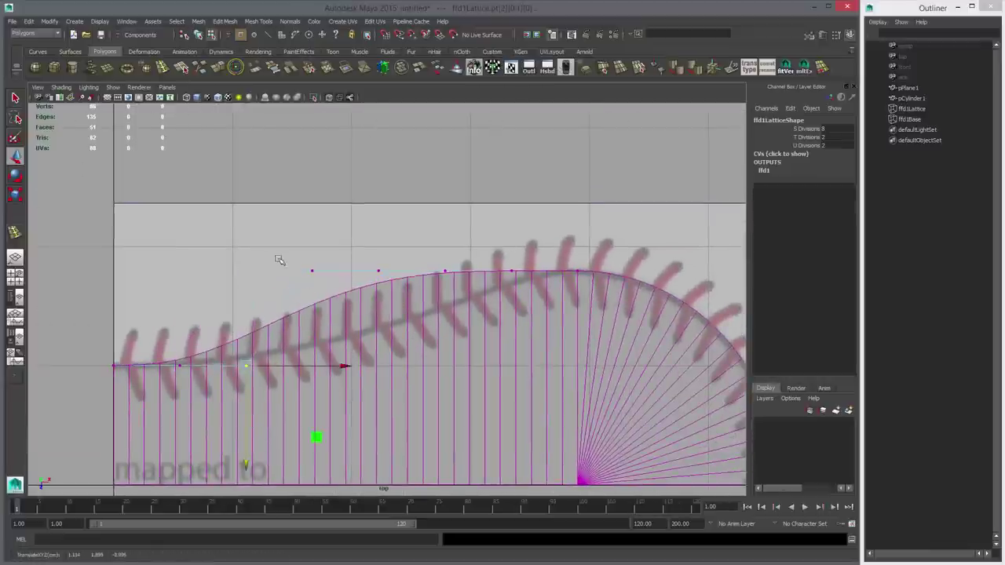
left_click_drag(281, 260, 346, 340)
middle_click_drag(345, 340, 346, 418)
left_click_drag(232, 357, 285, 390)
middle_click_drag(285, 390, 287, 387)
Step: Lower the fifth and sixth lattice points along Z so the mesh edge follows the rising seam line
left_click_drag(349, 238, 407, 319)
middle_click_drag(407, 320, 409, 379)
left_click_drag(424, 250, 466, 321)
middle_click_drag(466, 323, 464, 368)
Step: Fine-tune the Z positions of the third and fourth lattice points against the seam line
right_click_drag(381, 367, 416, 376, "alt")
middle_click_drag(416, 377, 455, 342, "alt")
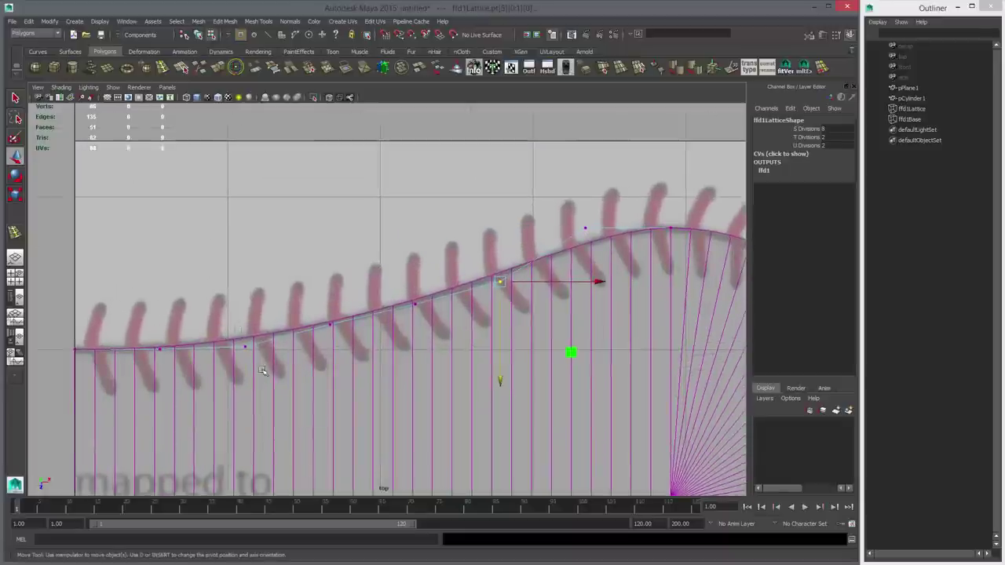
left_click_drag(263, 371, 265, 372)
middle_click_drag(265, 370, 272, 372)
left_click_drag(317, 301, 361, 352)
middle_click_drag(361, 353, 363, 354)
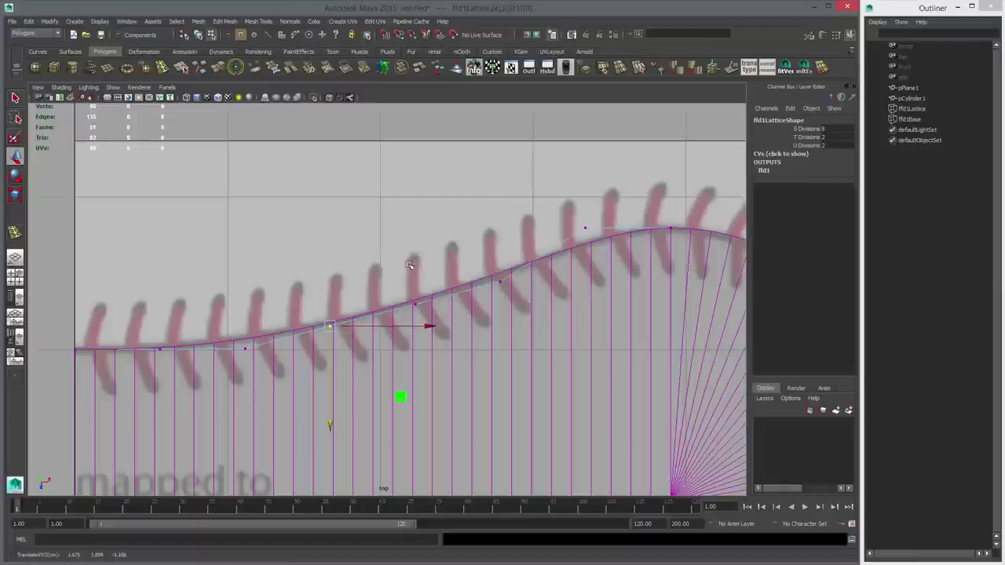
Step: Nudge the two lattice points along the rising part of the seam slightly along Z to match the seam line
left_click_drag(409, 264, 443, 336)
middle_click_drag(442, 336, 443, 339)
left_click_drag(485, 255, 525, 312)
middle_click_drag(525, 312, 525, 315)
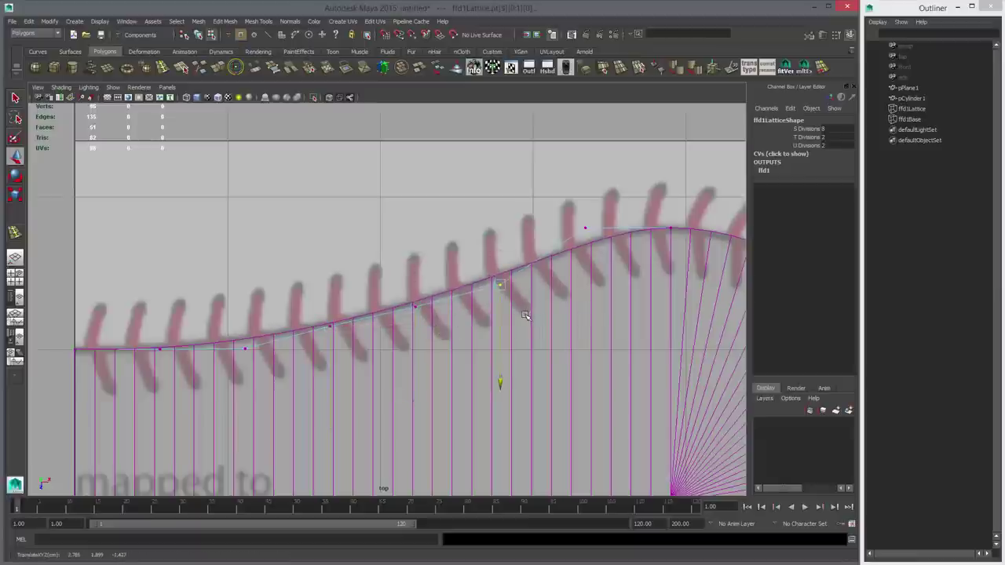
Step: Readjust the middle lattice points along Z so the mesh edge follows the gentle start of the seam's rise
middle_click_drag(573, 354, 462, 340, "alt")
left_click_drag(280, 295, 353, 349)
middle_click_drag(353, 348, 485, 331)
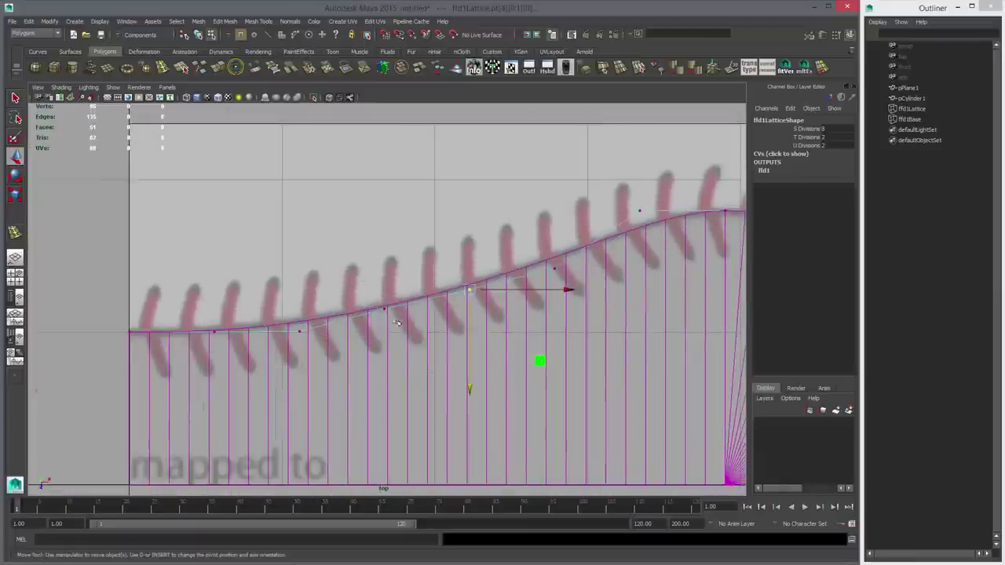
left_click_drag(397, 323, 415, 337)
middle_click_drag(416, 338, 415, 340)
left_click_drag(262, 316, 334, 361)
middle_click_drag(334, 361, 333, 360)
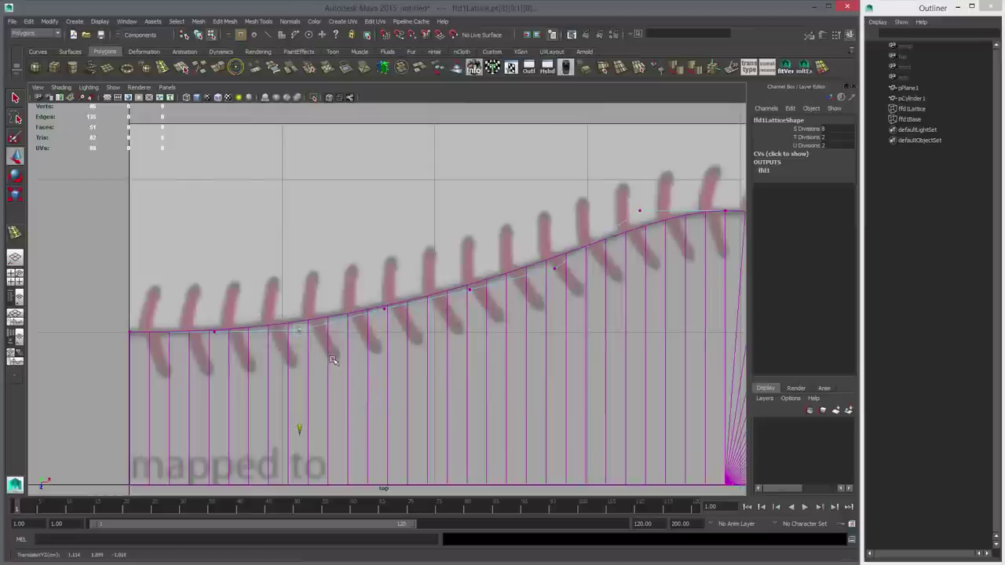
Step: Fine-tune the Z positions of the lattice points at the flat end of the seam, including the corner point
left_click_drag(204, 312, 275, 364)
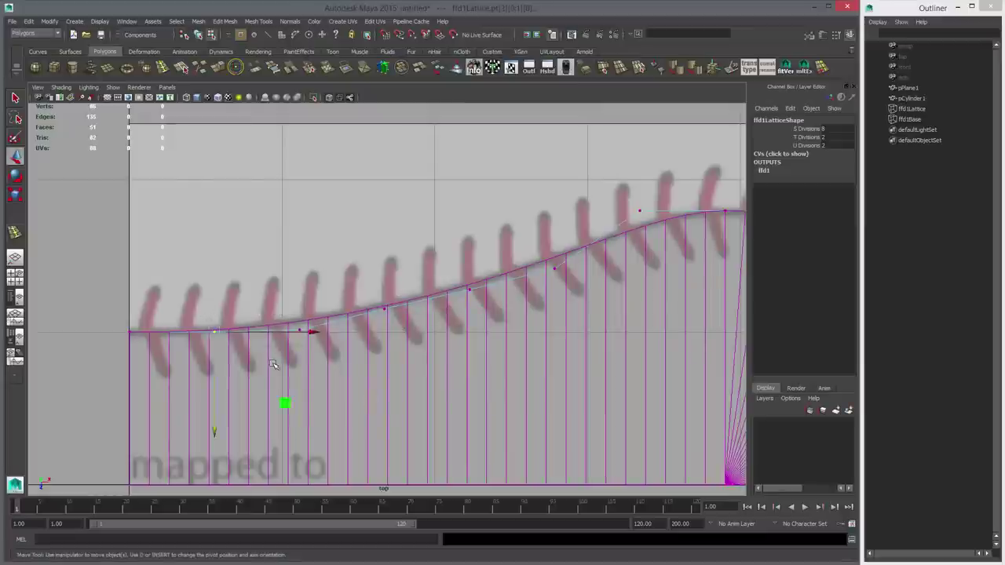
middle_click_drag(274, 364, 276, 361)
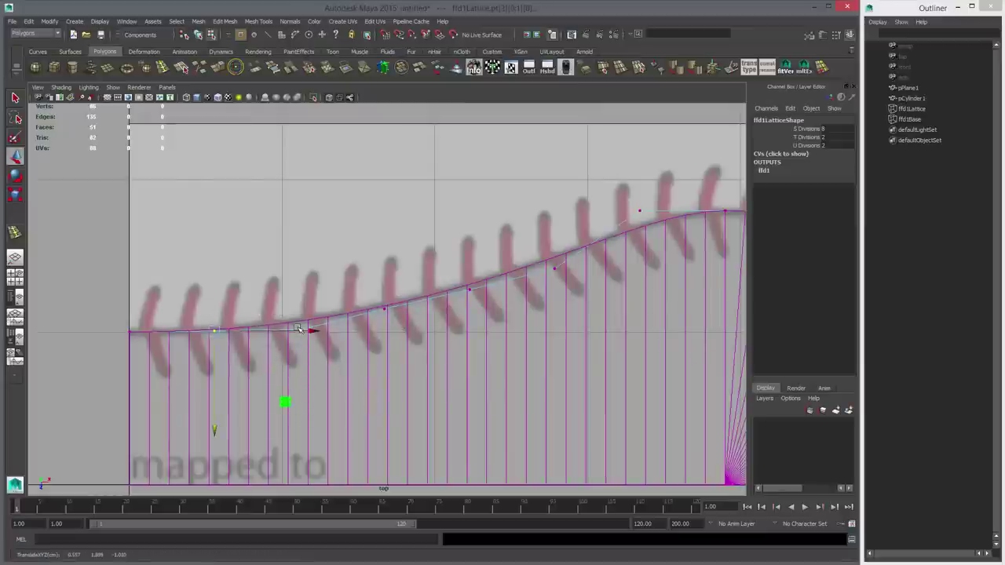
left_click_drag(279, 313, 340, 359)
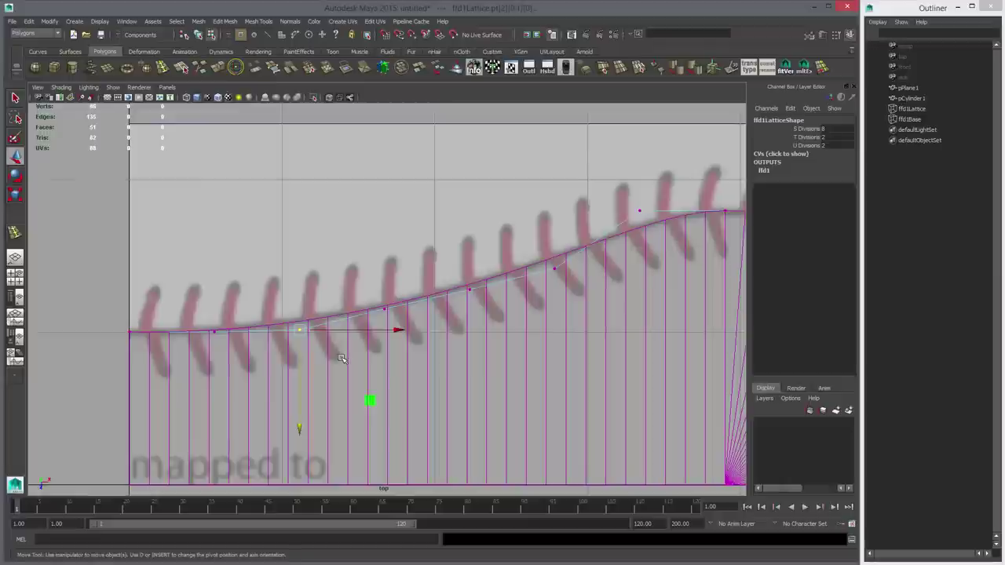
middle_click_drag(340, 359, 342, 358)
left_click_drag(98, 307, 168, 360)
middle_click_drag(168, 360, 169, 362)
Step: Delete the construction history of pCylinder1 to bake in the lattice deformation
right_click_drag(419, 365, 275, 353, "alt")
middle_click_drag(542, 318, 461, 333, "alt")
right_click_drag(461, 333, 521, 316, "alt")
left_click(491, 326)
left_click(476, 344)
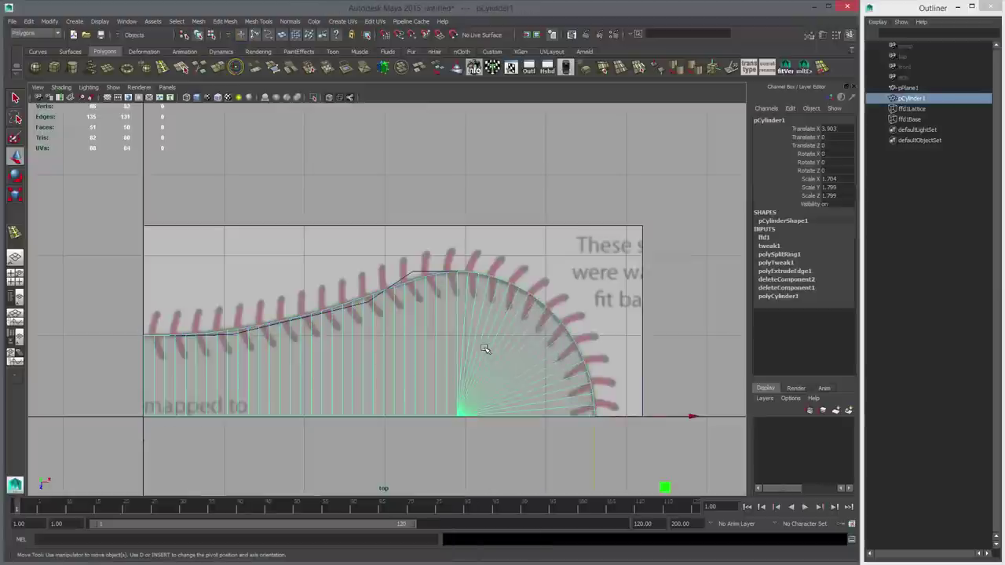
key("alt+shift+d")
Step: Set the Insert Edge Loop Tool to Multiple edge loops with Auto complete turned off
middle_click_drag(535, 353, 498, 351, "alt")
right_click_drag(499, 350, 552, 361, "alt")
middle_click_drag(457, 300, 536, 284, "alt")
right_click_drag(536, 284, 475, 292, "alt")
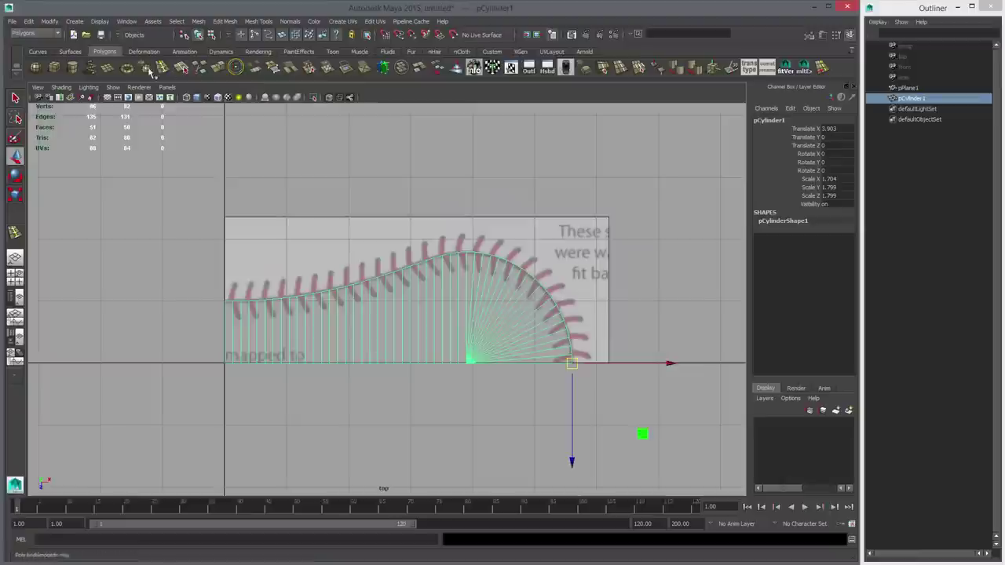
double_click(162, 66)
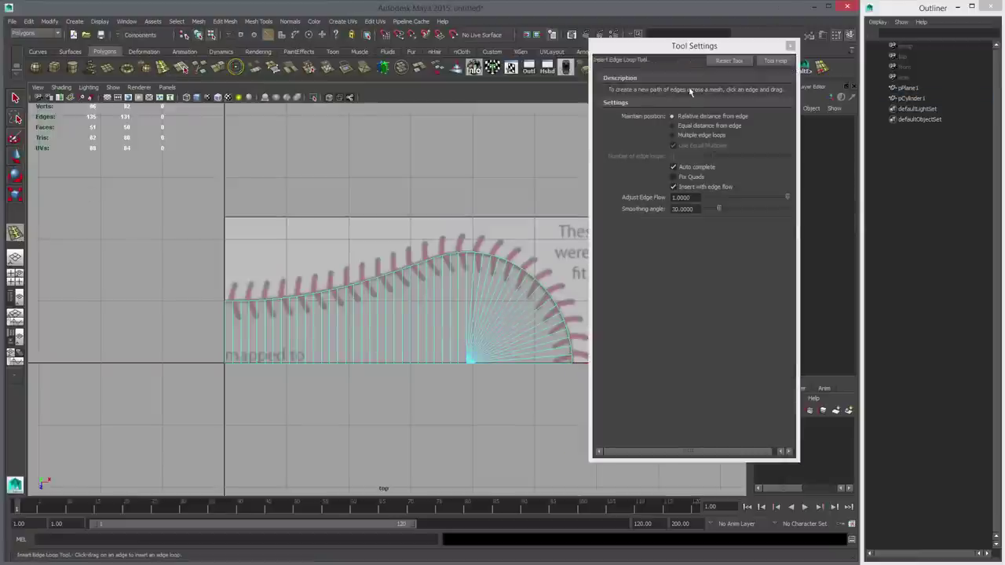
left_click(693, 136)
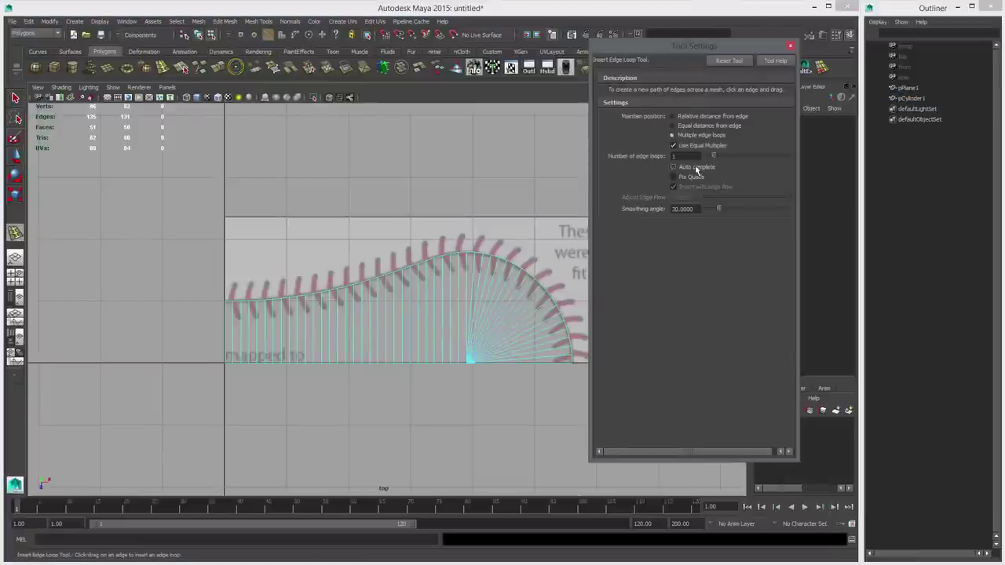
Step: Insert one edge loop halfway across all the vertical and radial edges of the mesh
middle_click_drag(378, 331, 271, 321, "alt")
left_click_drag(108, 328, 378, 314)
left_click(403, 336)
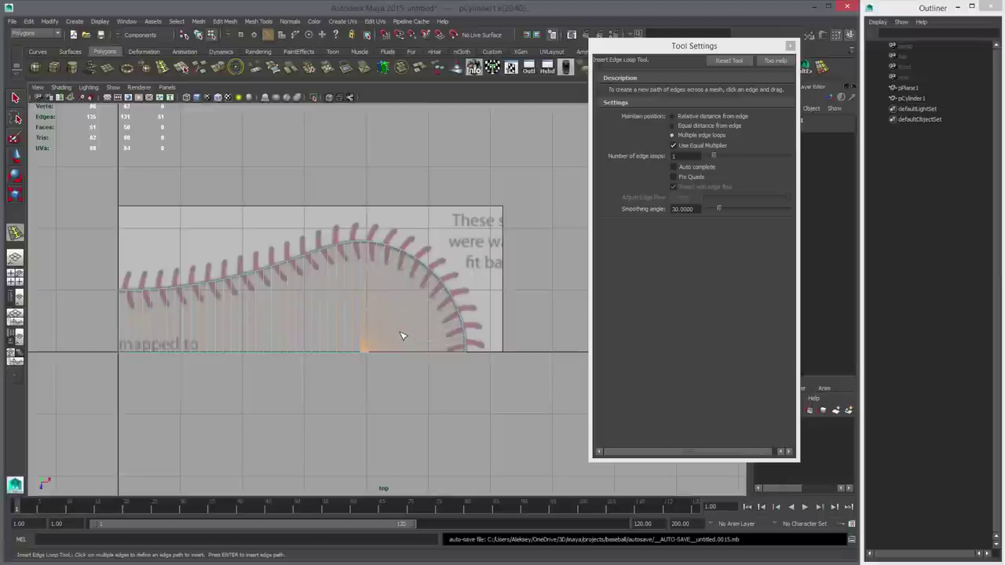
left_click(408, 345)
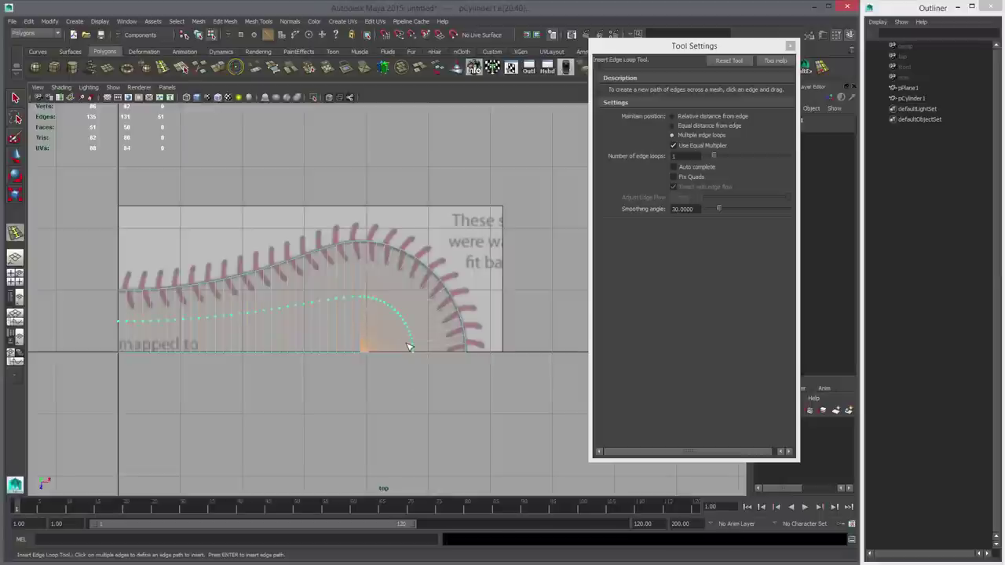
key("Return")
left_click(790, 45)
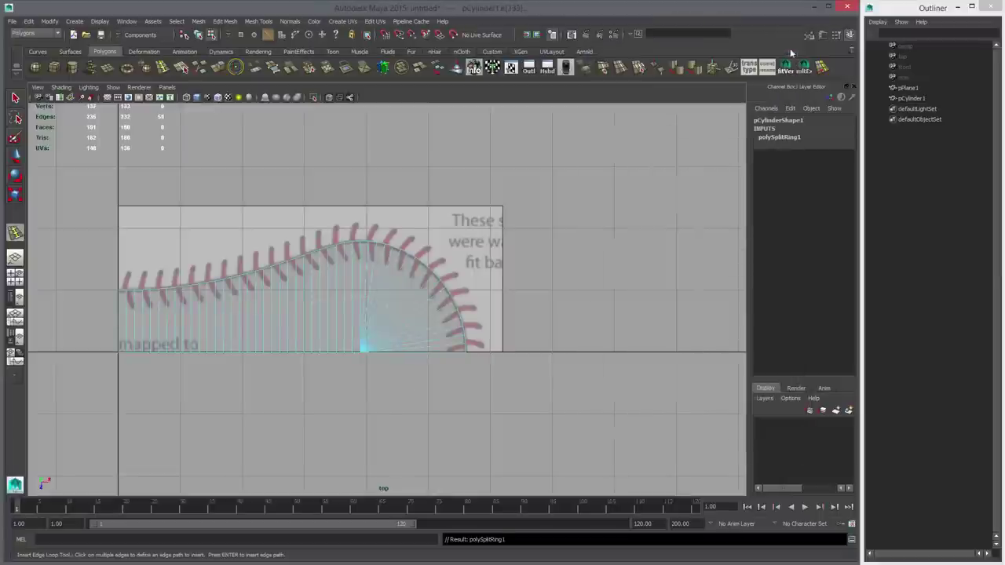
Step: Set the Divisions of polySplitRing1 to 13 to split the mesh into rows parallel to the seam
key("w")
left_click(785, 137)
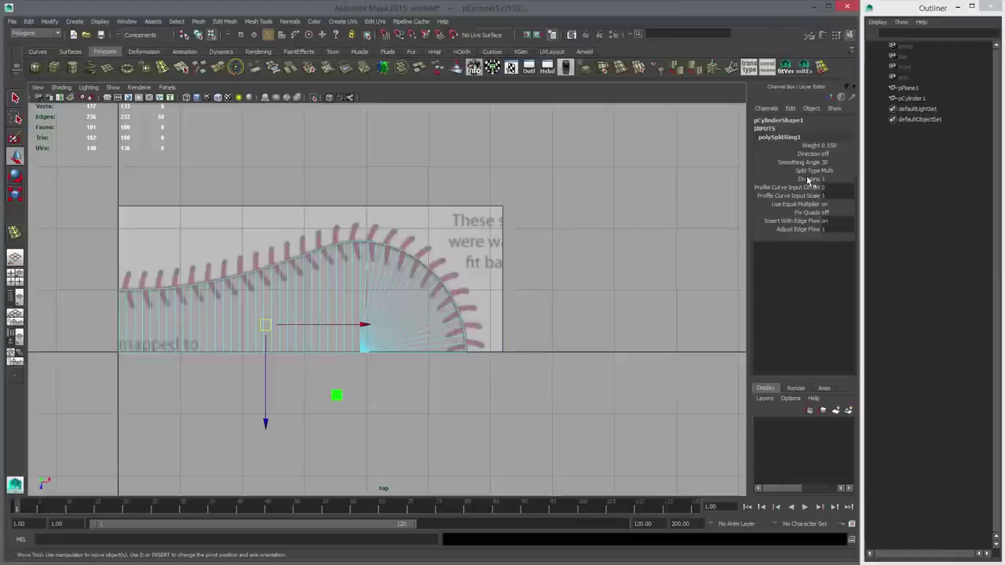
left_click(809, 179)
middle_click_drag(482, 250, 394, 270)
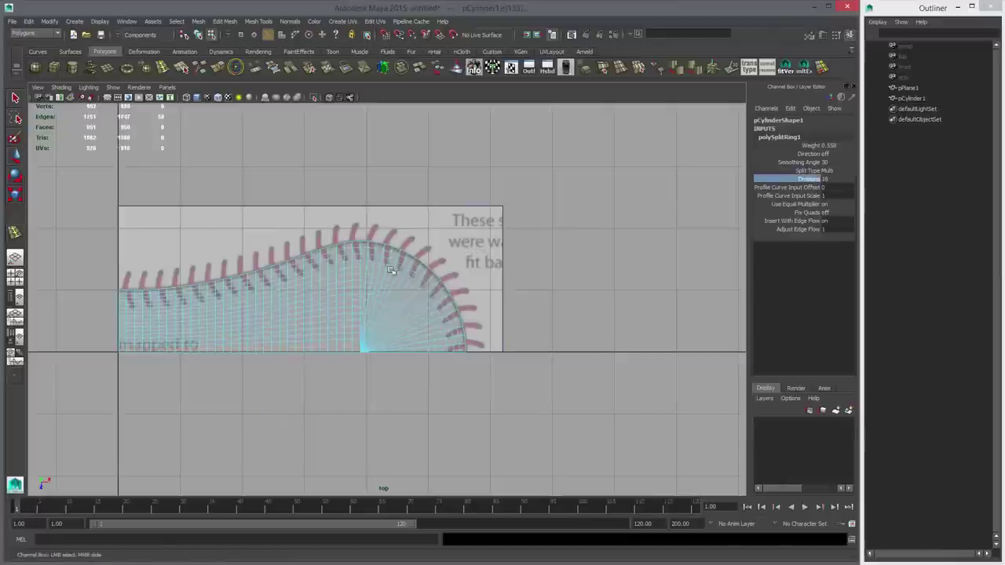
right_click_drag(394, 269, 637, 299, "alt")
middle_click_drag(596, 286, 587, 286)
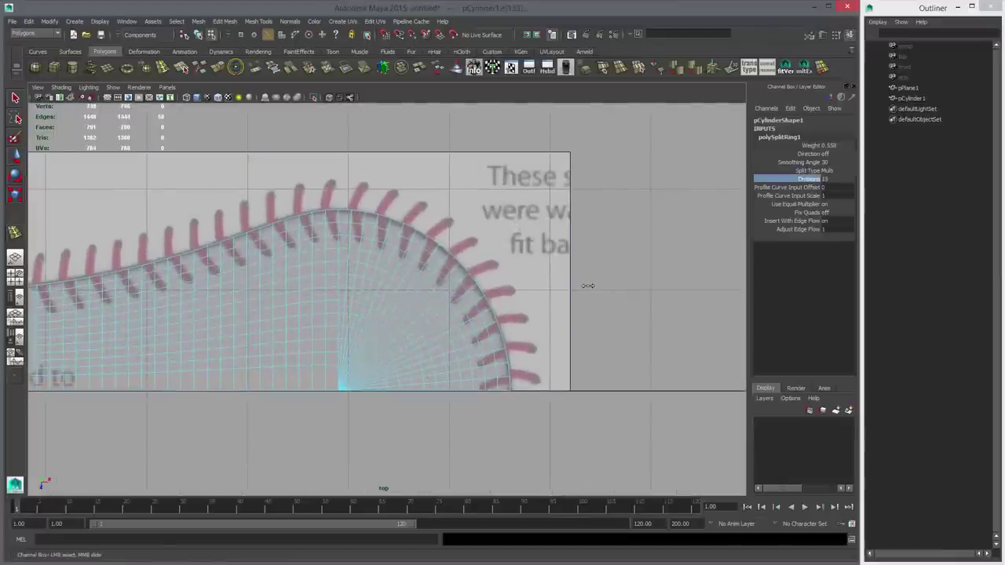
middle_click_drag(500, 297, 665, 273, "alt")
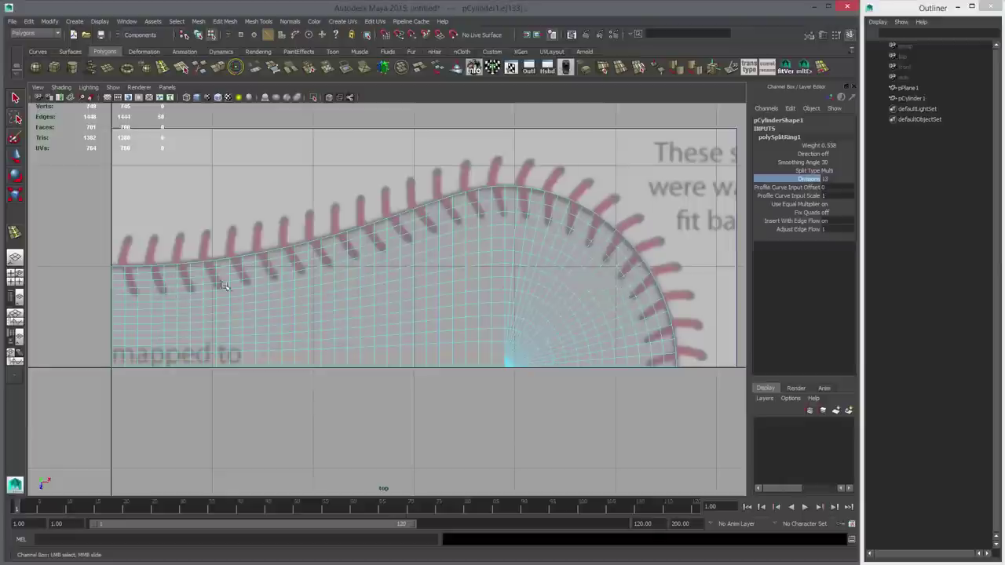
middle_click_drag(386, 276, 384, 276, "alt")
Step: Try the Absolute split type on polySplitRing1 and adjust its Weight
left_click(829, 170)
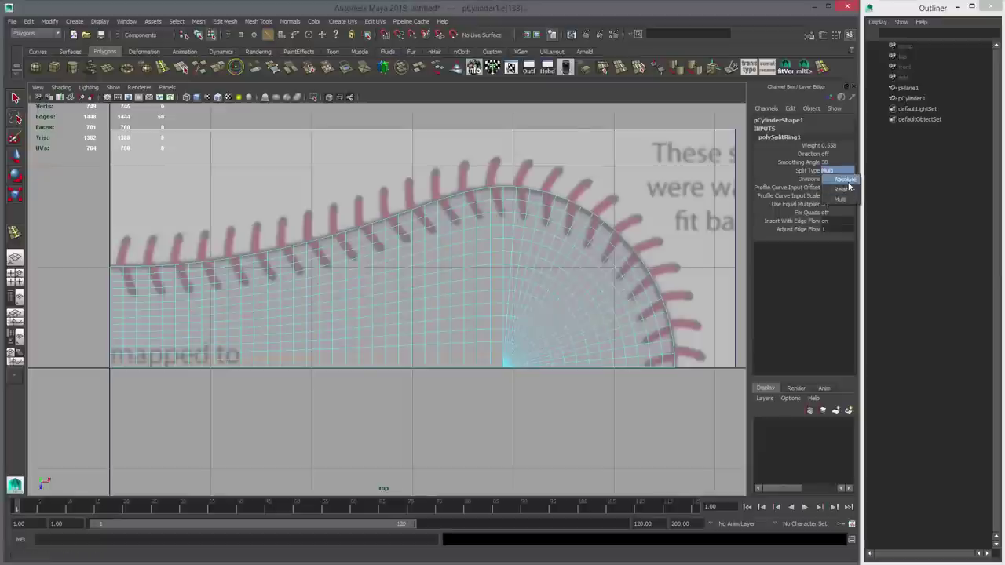
left_click(846, 181)
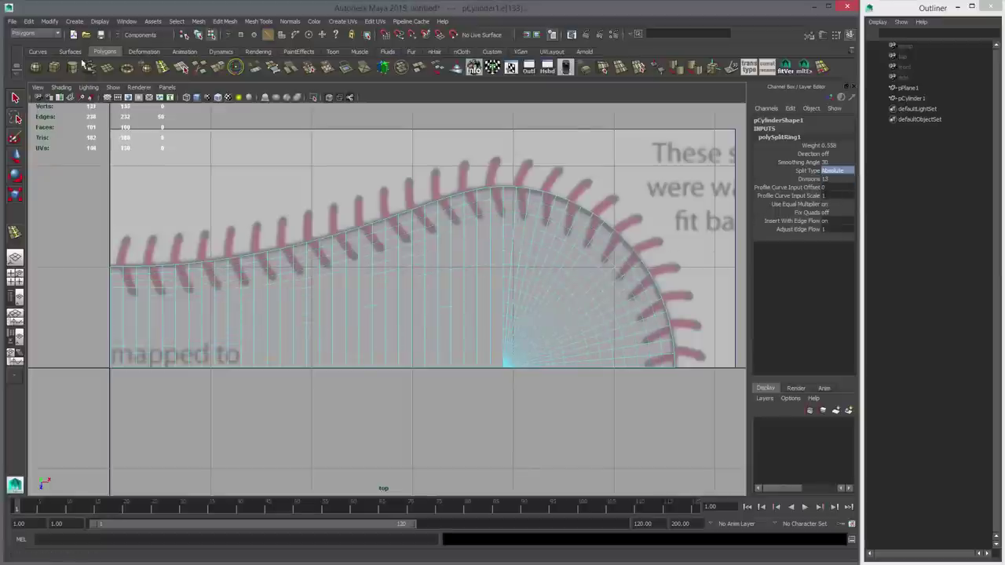
left_click(806, 180)
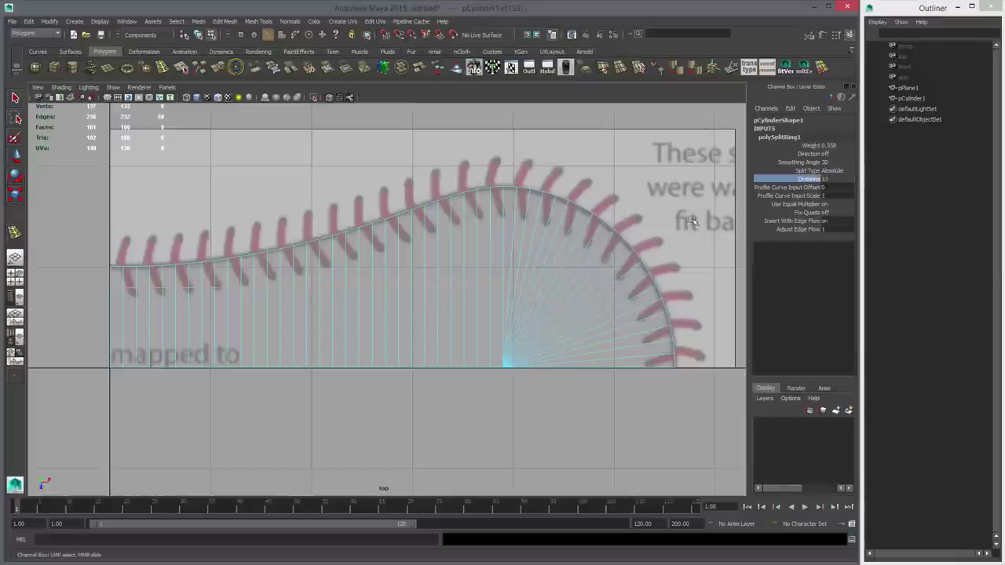
left_click(813, 147)
mouse_move(648, 226)
middle_mouse_down()
mouse_move(628, 226)
mouse_move(646, 225)
middle_mouse_up()
Step: Undo the polySplitRing1 changes and the inserted edge loop
key("ctrl+z")
key("ctrl+z")
key("ctrl+z")
key("ctrl+z")
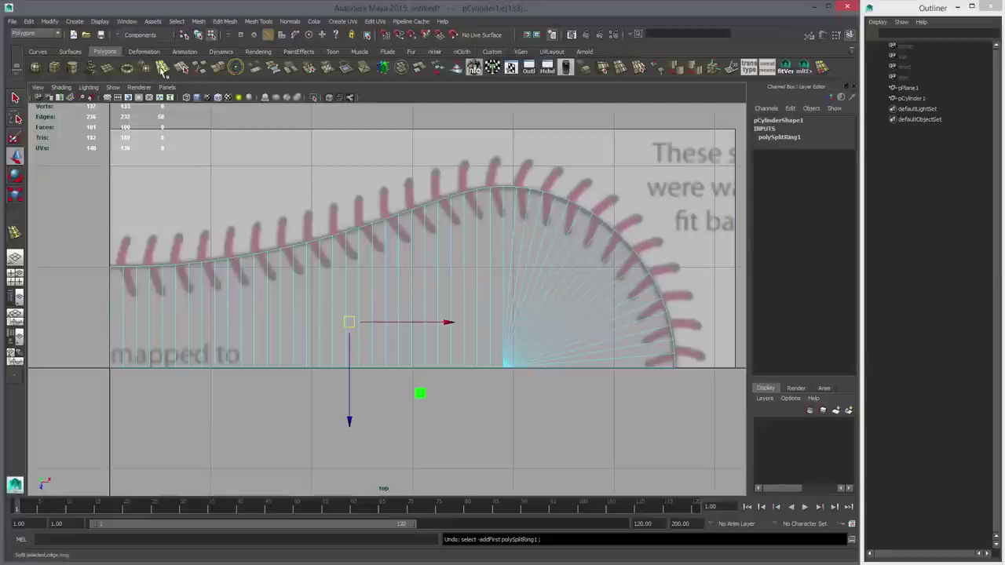
key("ctrl+z")
Step: Set the Insert Edge Loop Tool to Equal distance from edge and insert a loop just inside the stitches' inner ends
middle_click_drag(204, 88, 201, 90, "alt")
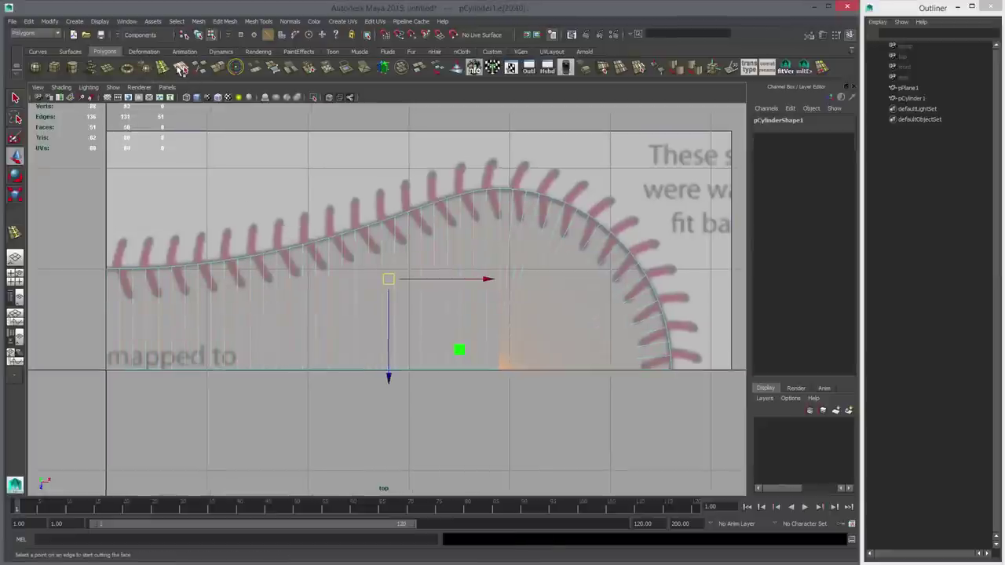
key("y")
double_click(17, 231)
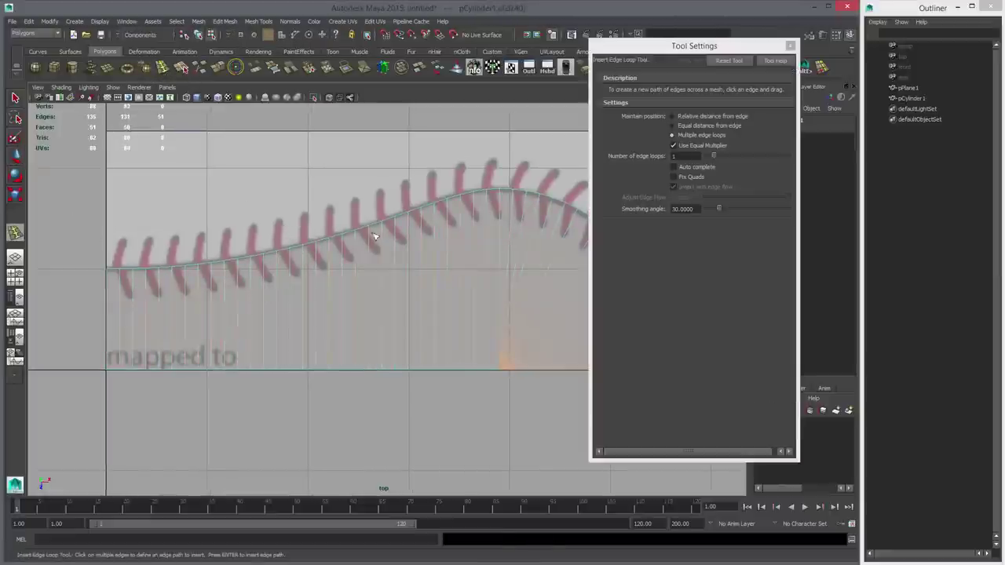
left_click(687, 128)
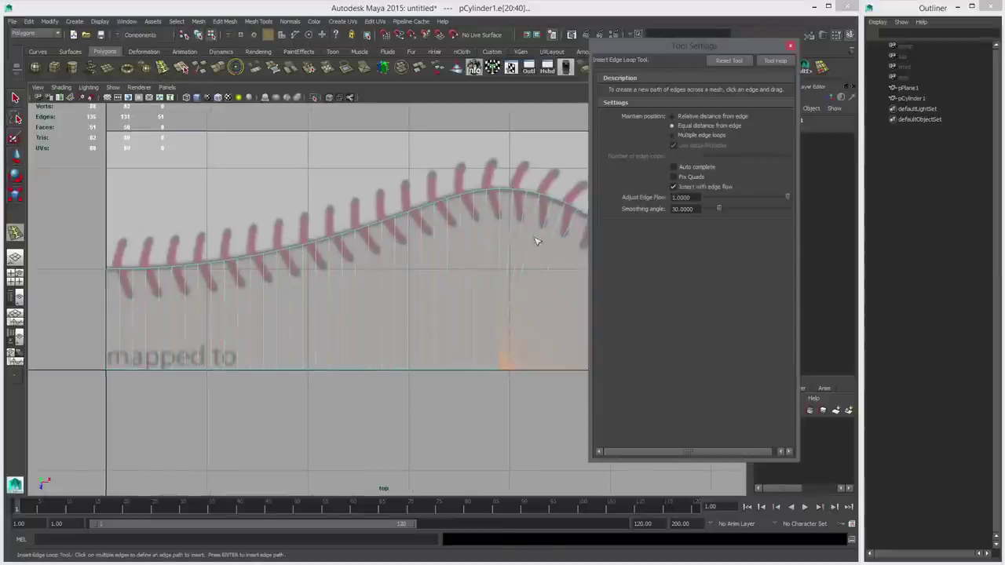
left_click(790, 46)
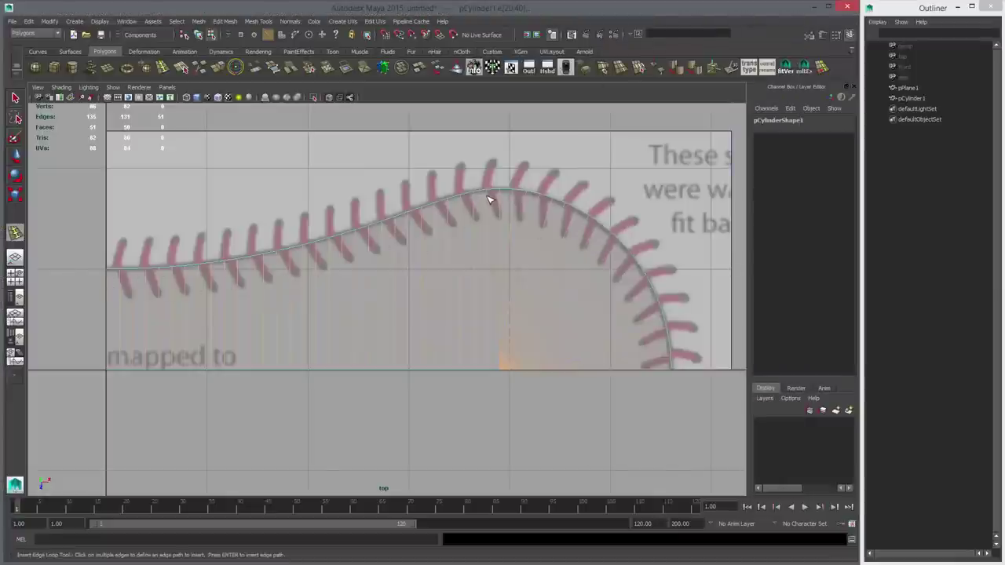
left_click_drag(488, 201, 487, 223)
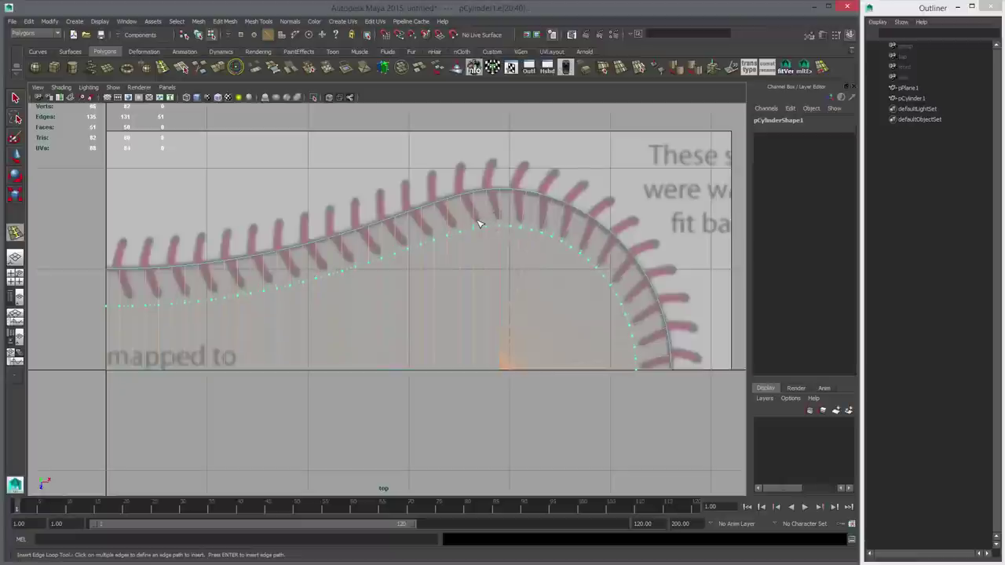
left_click_drag(473, 223, 472, 223)
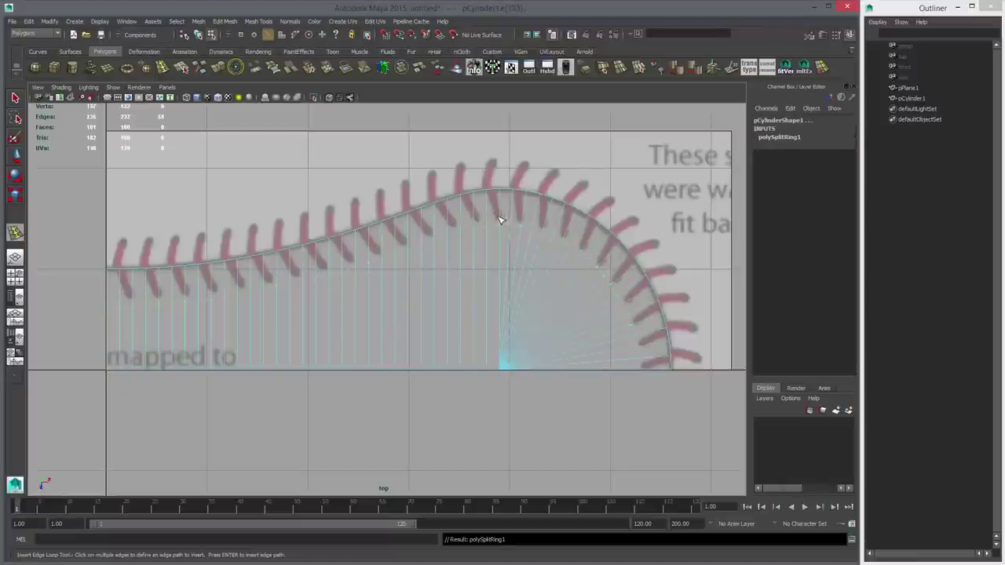
Step: Nudge two vertices of the inner edge loop near the seam's crest along Z to smooth its curve
middle_click_drag(499, 220, 451, 265, "alt")
right_click_drag(451, 265, 580, 275, "alt")
key("w")
right_click_drag(511, 254, 448, 256)
middle_click_drag(488, 251, 443, 302, "alt")
right_click_drag(444, 302, 675, 342, "alt")
left_click(449, 318)
left_click_drag(449, 335, 449, 335)
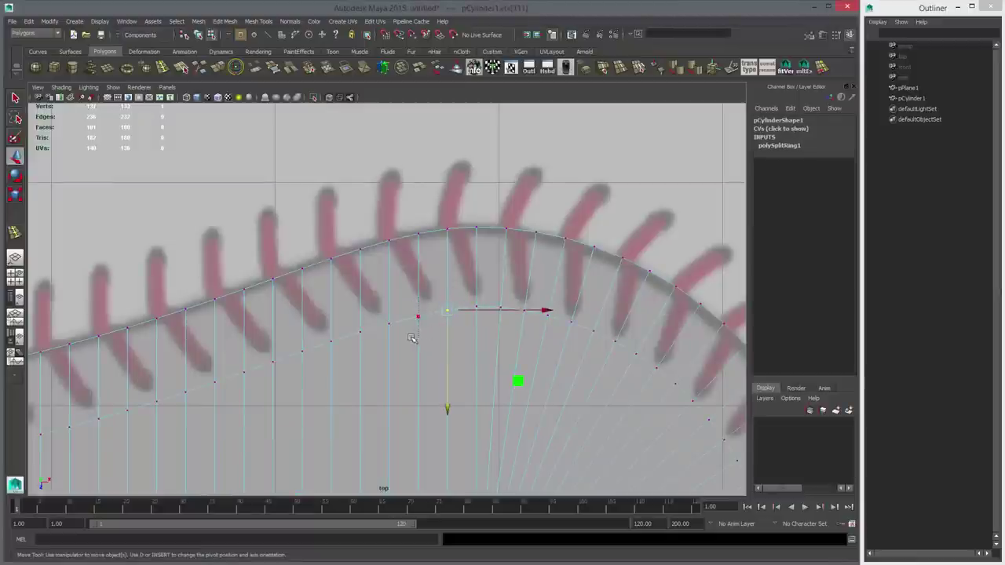
left_click(420, 329)
middle_click_drag(458, 351, 457, 350)
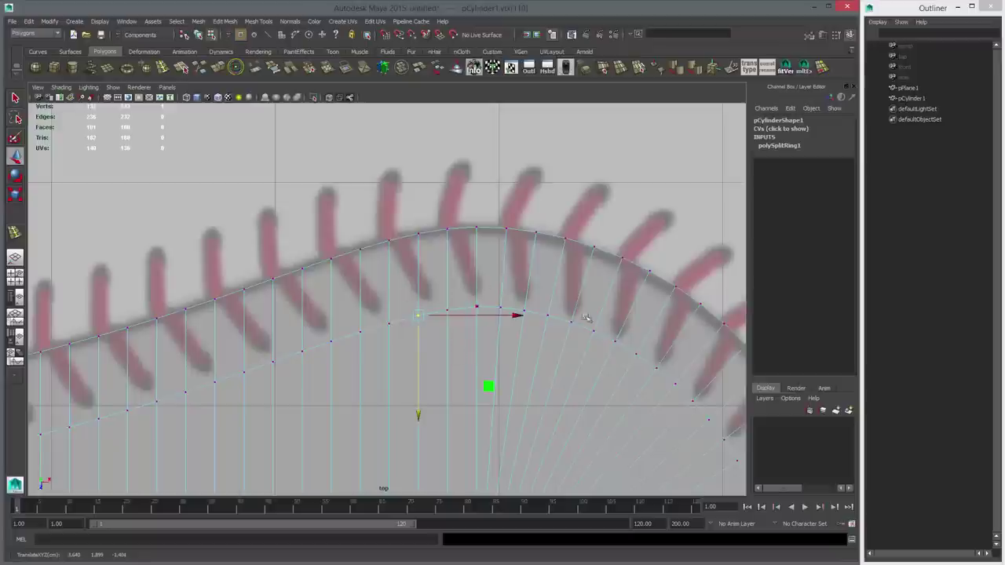
Step: Return the mesh to object mode and delete its construction history
right_click_drag(651, 351, 550, 380, "alt")
middle_click_drag(550, 380, 502, 303, "alt")
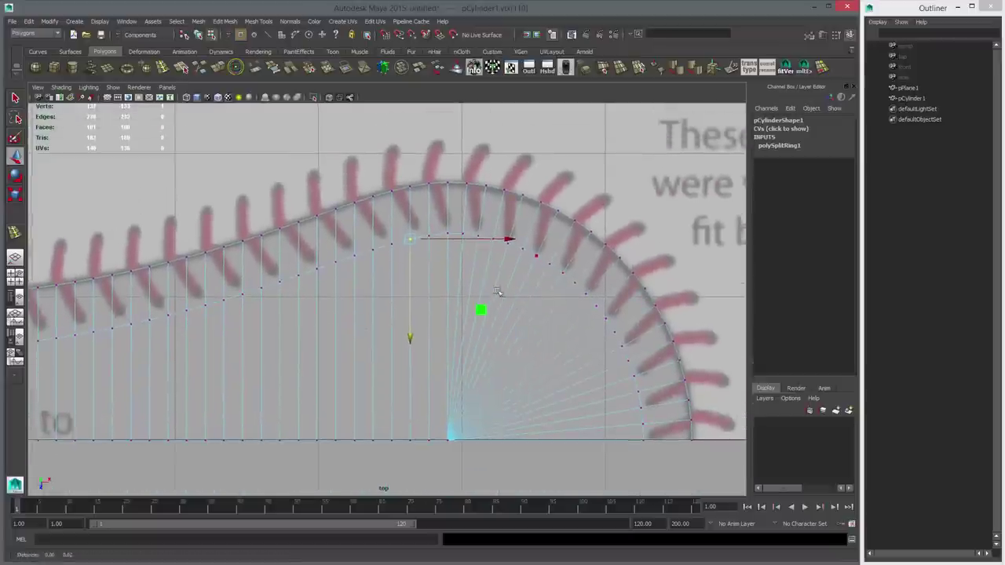
right_click_drag(481, 250, 515, 235)
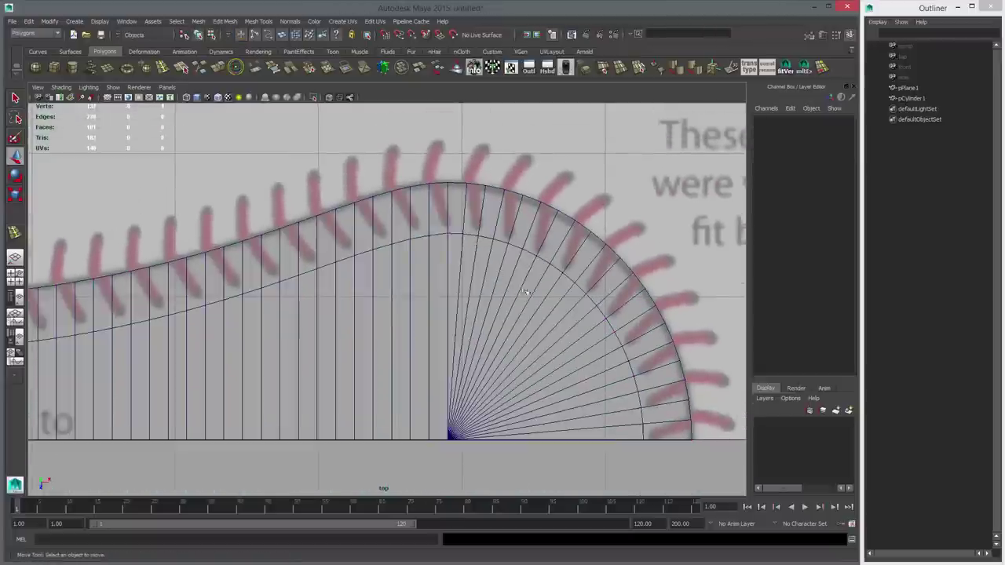
key("alt+shift+d")
Step: Nudge the inner loop's crest vertex slightly along Z, and reselect the mesh in object mode
middle_click_drag(461, 293, 428, 365, "alt")
right_click_drag(487, 367, 723, 374, "alt")
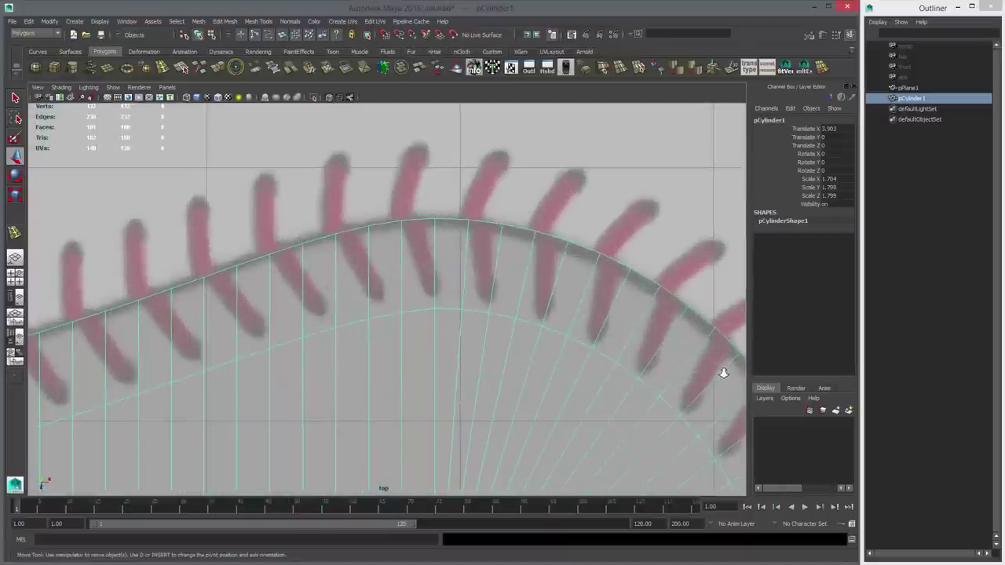
right_click_drag(441, 303, 405, 301)
left_click(435, 309)
left_click_drag(435, 328, 435, 326)
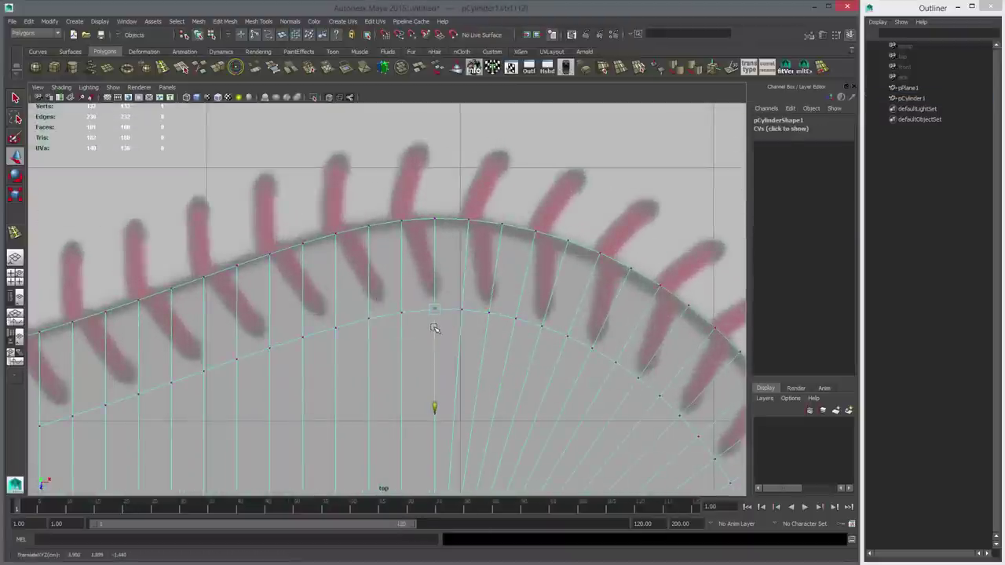
right_click_drag(460, 319, 501, 307)
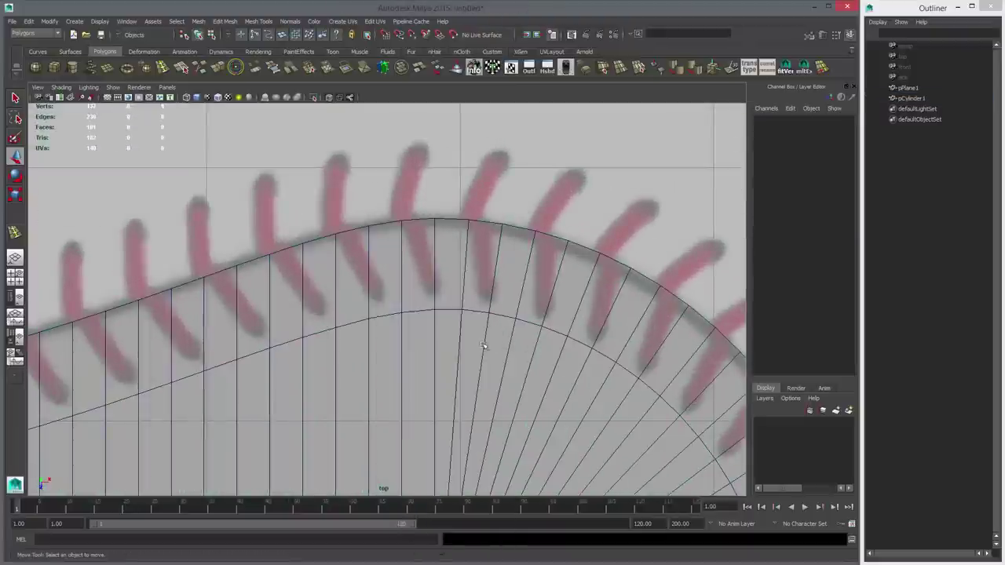
left_click(483, 345)
right_click_drag(574, 374, 749, 455, "alt")
scroll(491, 307, "up", 5)
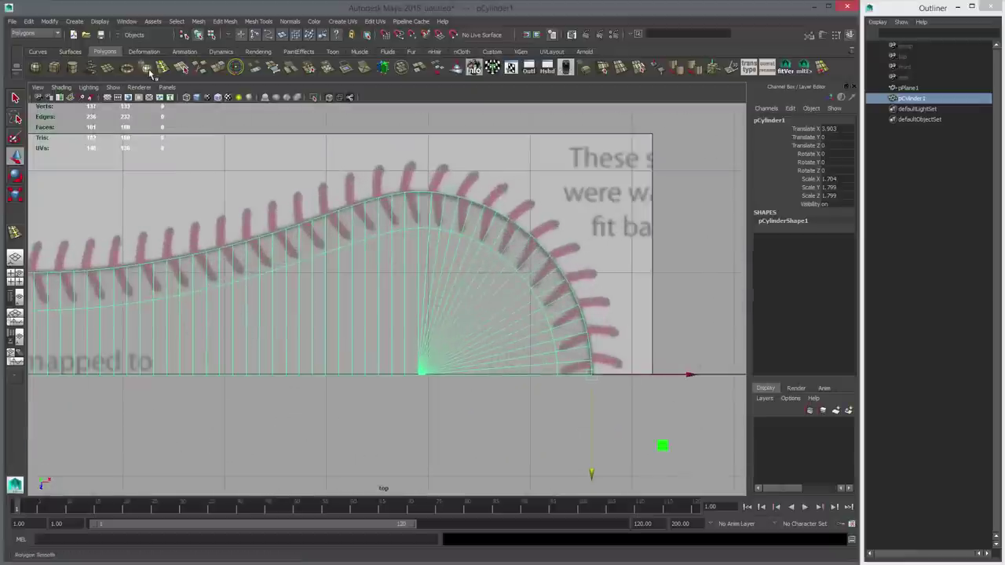
Step: Set the Insert Edge Loop Tool to Multiple edge loops with 2 loops and insert them between the seam edge and the inner loop
left_click(14, 232)
double_click(15, 232)
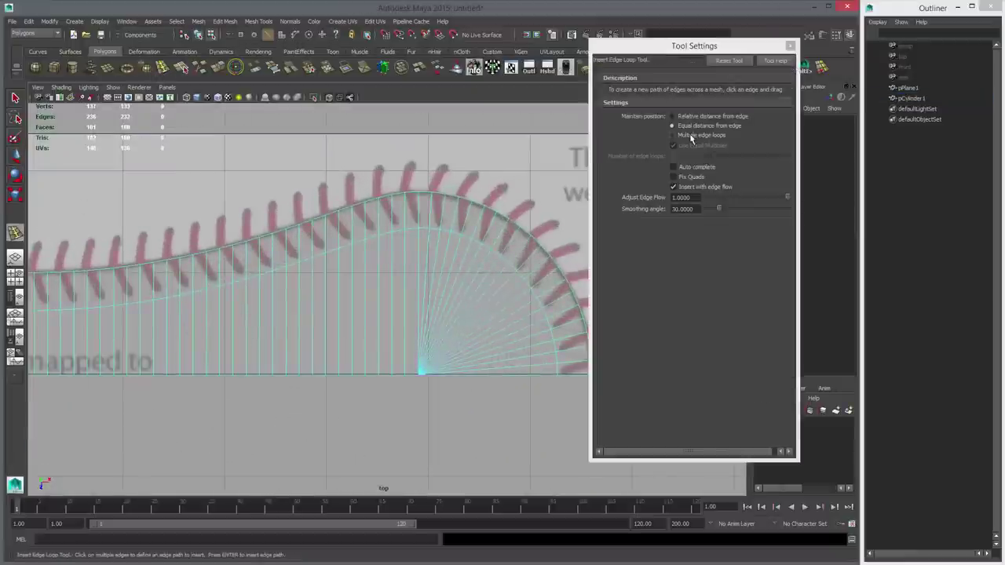
left_click(691, 137)
middle_click_drag(468, 230, 421, 228, "alt")
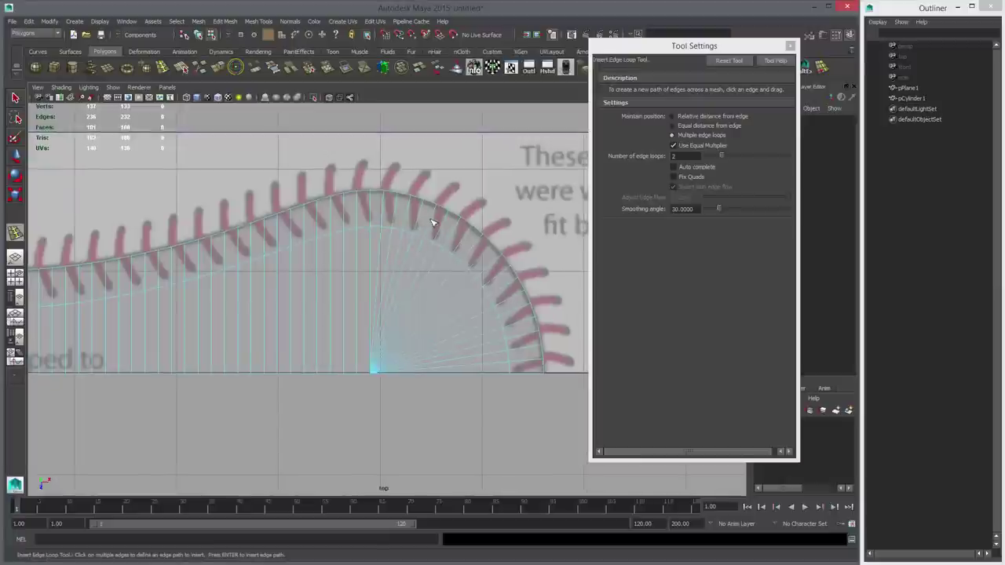
left_click(431, 223)
key("Return")
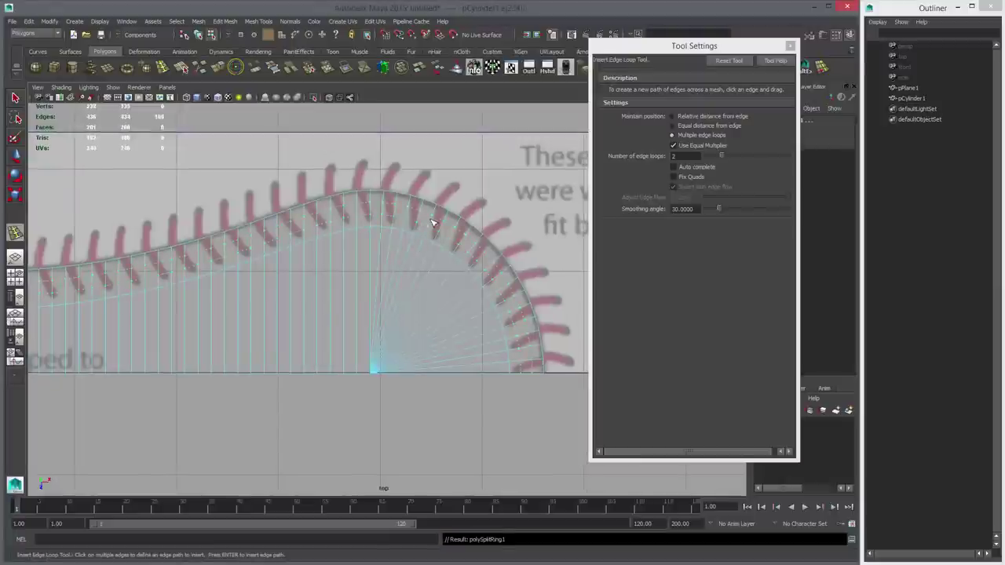
Step: Insert two evenly spaced edge loops across the faces between the inner loop and the mesh's straight base
scroll(315, 379, "down", 1)
middle_click_drag(315, 379, 433, 370, "alt")
left_click_drag(114, 341, 540, 329)
middle_click_drag(541, 334, 395, 331, "alt")
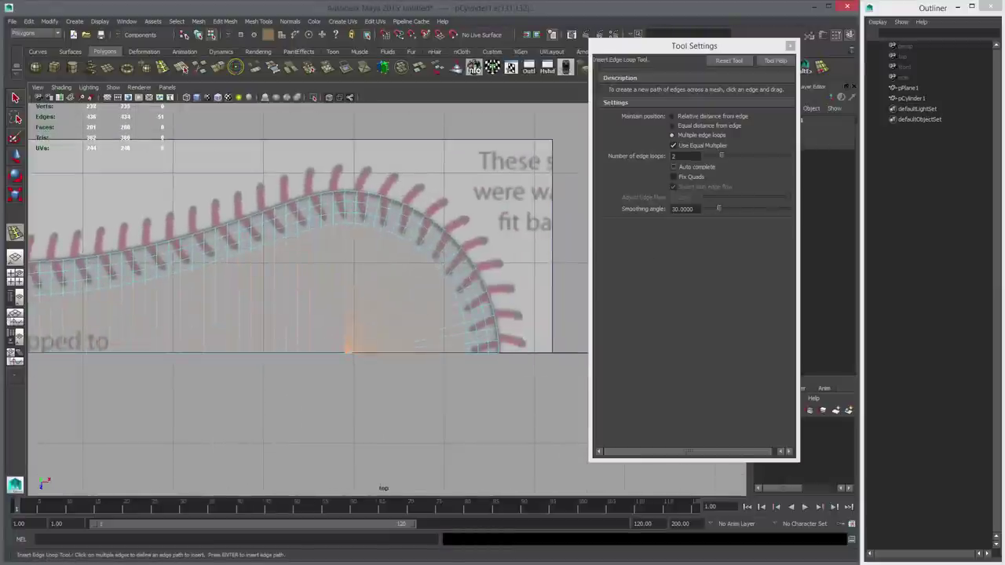
left_click(403, 314)
key("Return")
key("w")
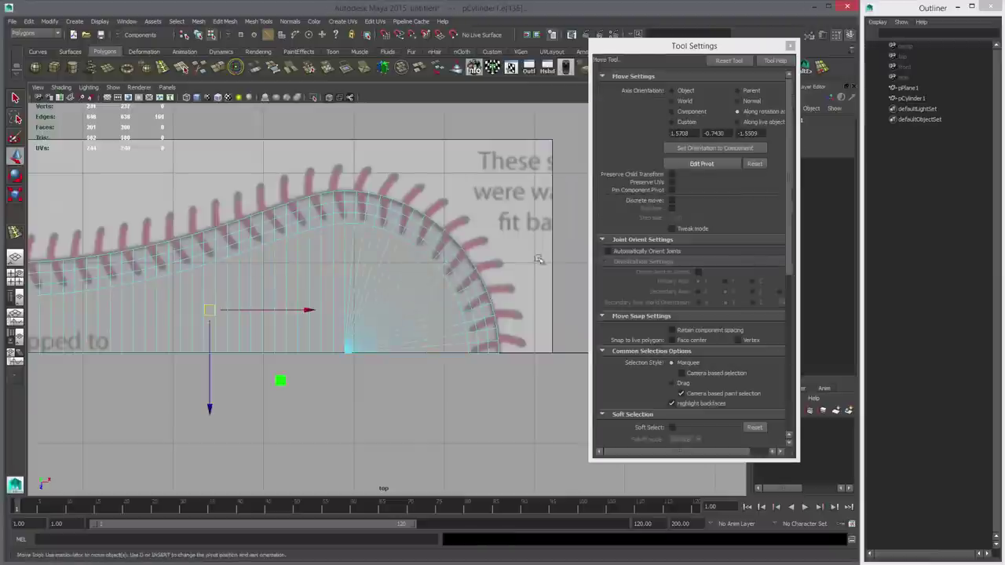
Step: Raise the divisions of the latest edge loop insertion to 12 and return the mesh to object mode
left_click(790, 45)
left_click(774, 138)
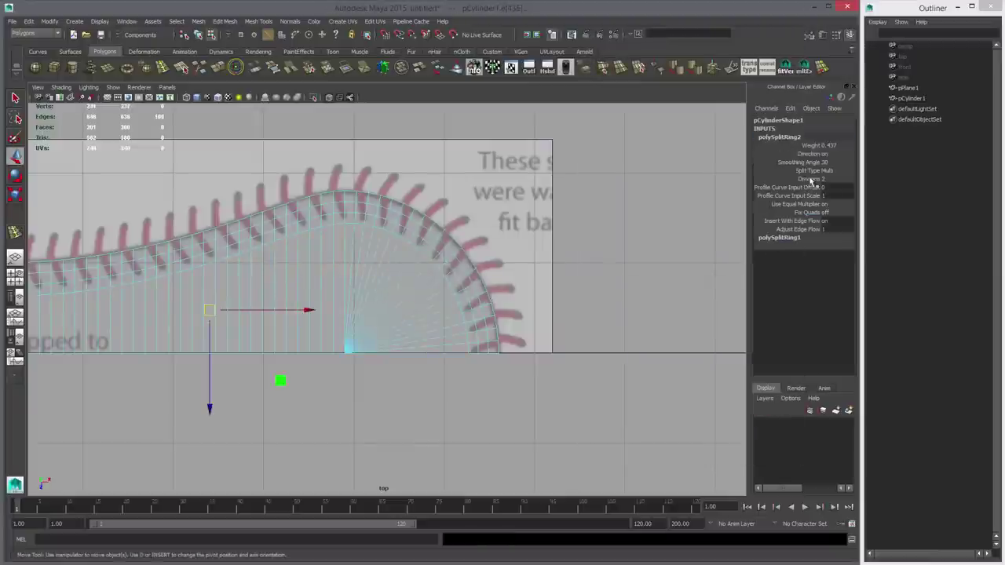
left_click(809, 179)
middle_click_drag(445, 244, 477, 249)
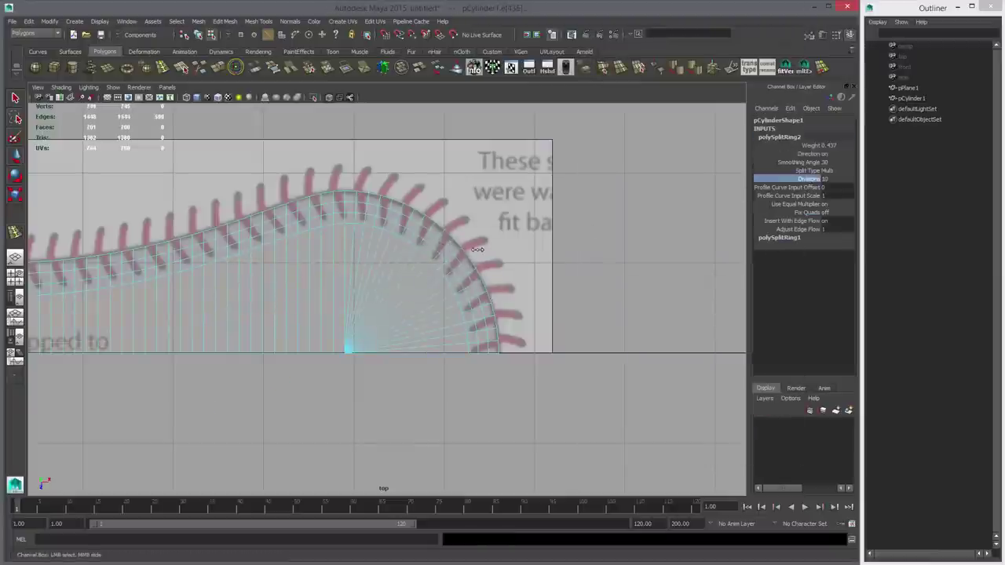
middle_click_drag(242, 287, 518, 272, "alt")
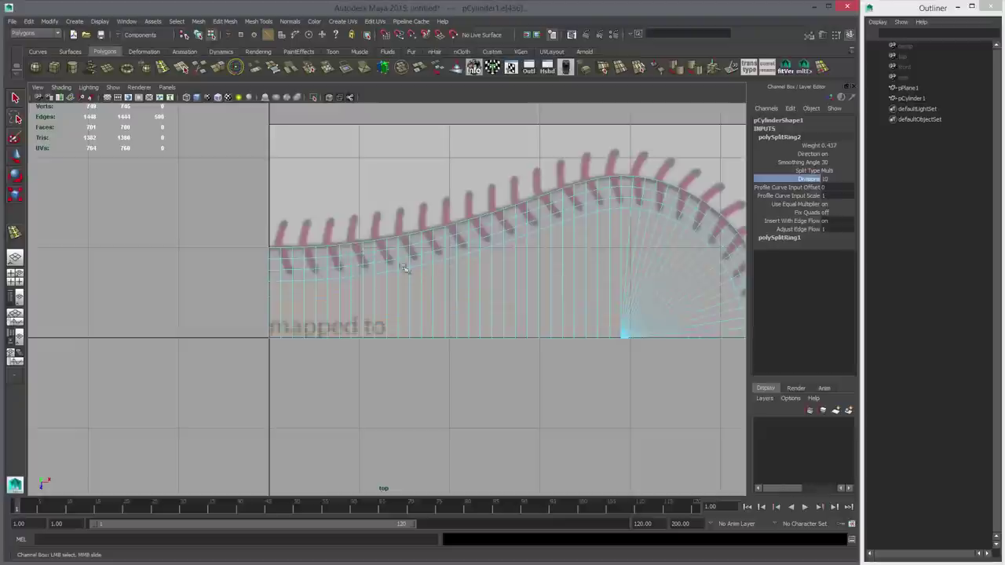
middle_click_drag(405, 268, 189, 275, "alt")
mouse_move(433, 281)
middle_mouse_down("alt")
mouse_move(397, 280)
mouse_move(416, 272)
middle_mouse_up("alt")
scroll(331, 143, "up", 3)
right_click_drag(416, 273, 533, 275, "alt")
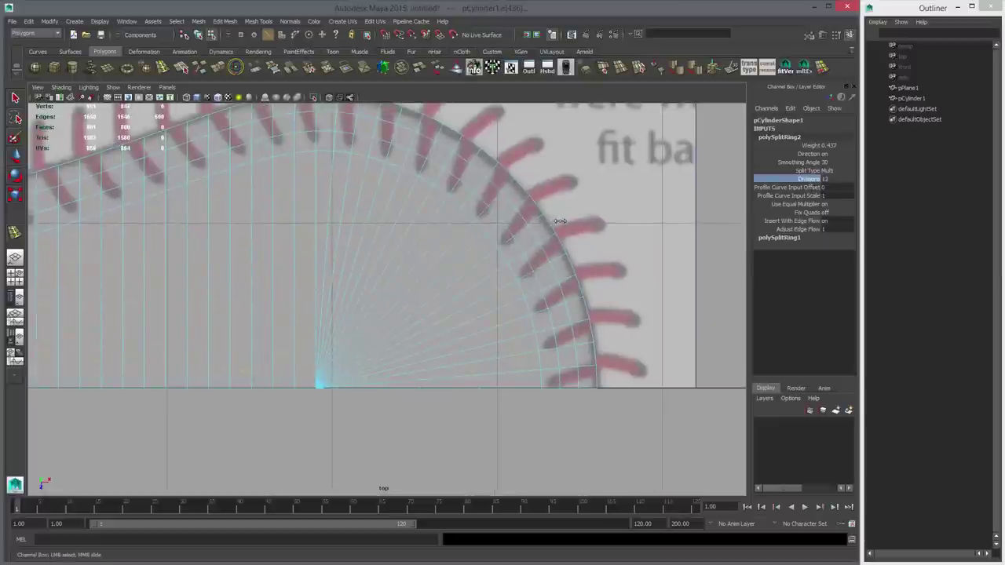
scroll(363, 257, "up", 1)
key("w")
right_click_drag(353, 234, 385, 233)
middle_click_drag(454, 253, 425, 290, "alt")
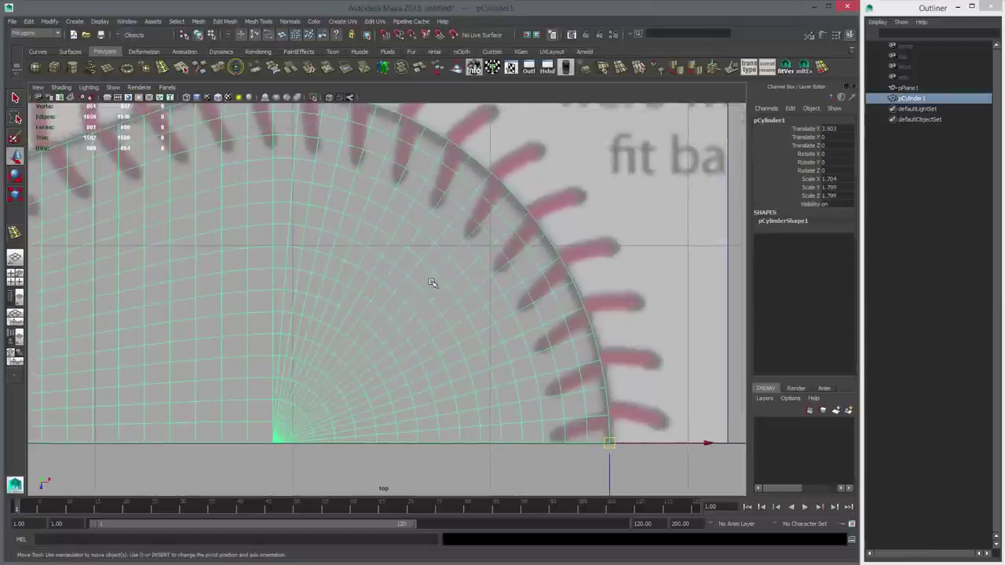
Step: Switch the mesh to edge selection and select the radial edge line running diagonally through the middle of the fan
right_click_drag(503, 336, 558, 389, "alt")
middle_click_drag(429, 207, 431, 229, "alt")
right_click_drag(436, 282, 438, 261)
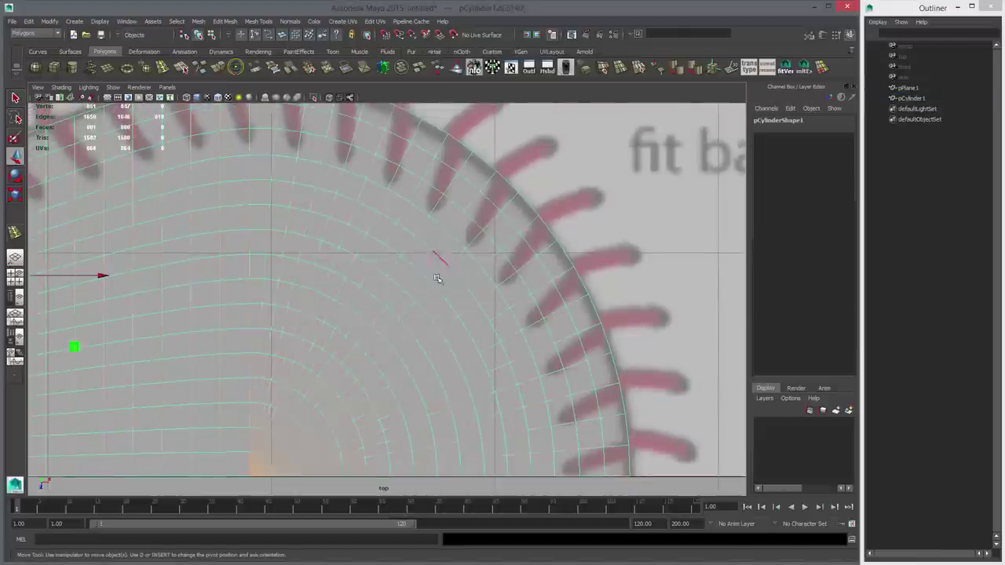
double_click(438, 278)
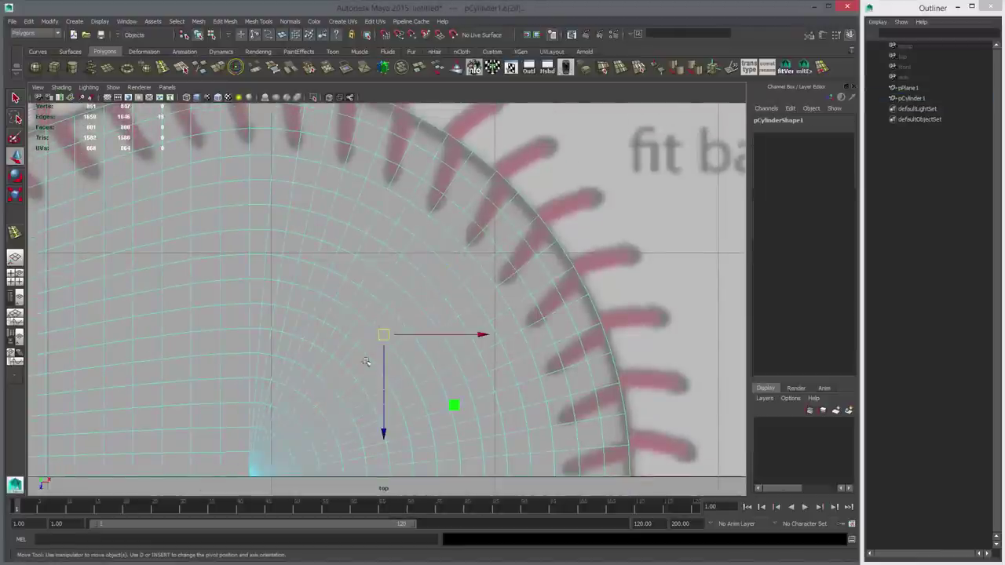
middle_click_drag(352, 377, 417, 283, "alt")
right_click_drag(463, 307, 628, 440, "alt")
middle_click_drag(377, 354, 458, 245, "alt")
right_click_drag(463, 259, 597, 422, "alt")
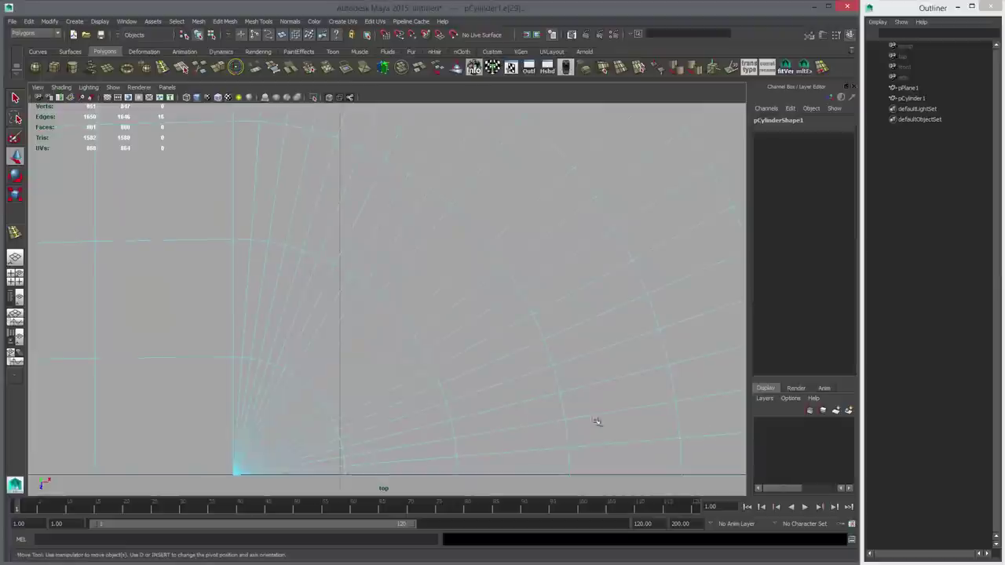
Step: Check that the diagonal is centered by selecting edges of the fan's innermost ring on either side of it
left_click(316, 395)
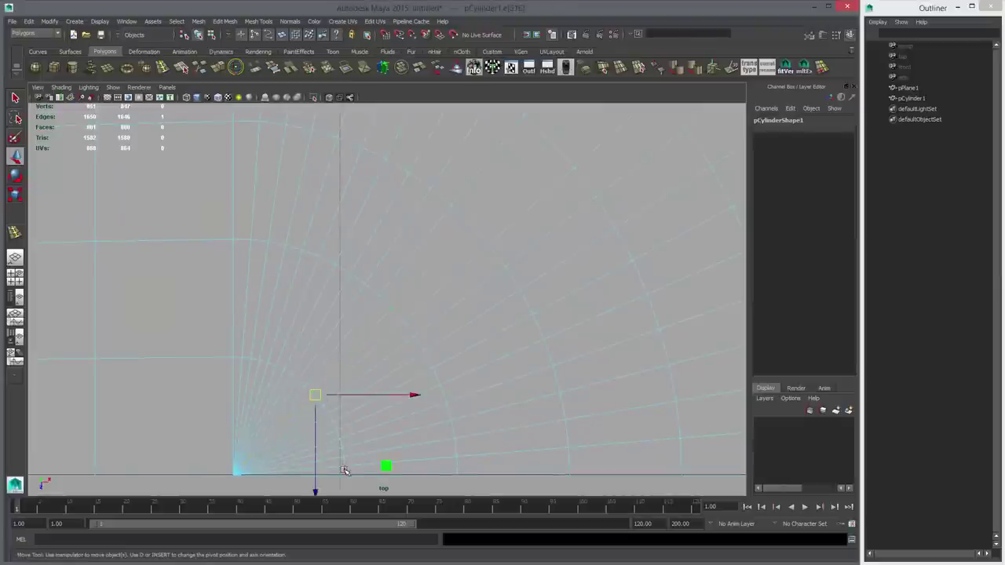
double_click(344, 471, "shift")
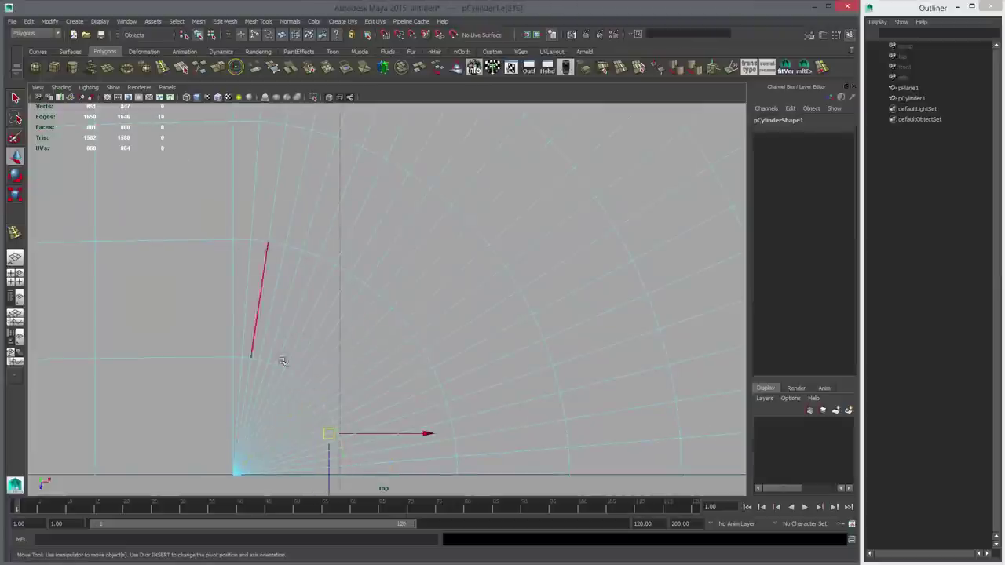
left_click(311, 388)
left_click(237, 358, "shift")
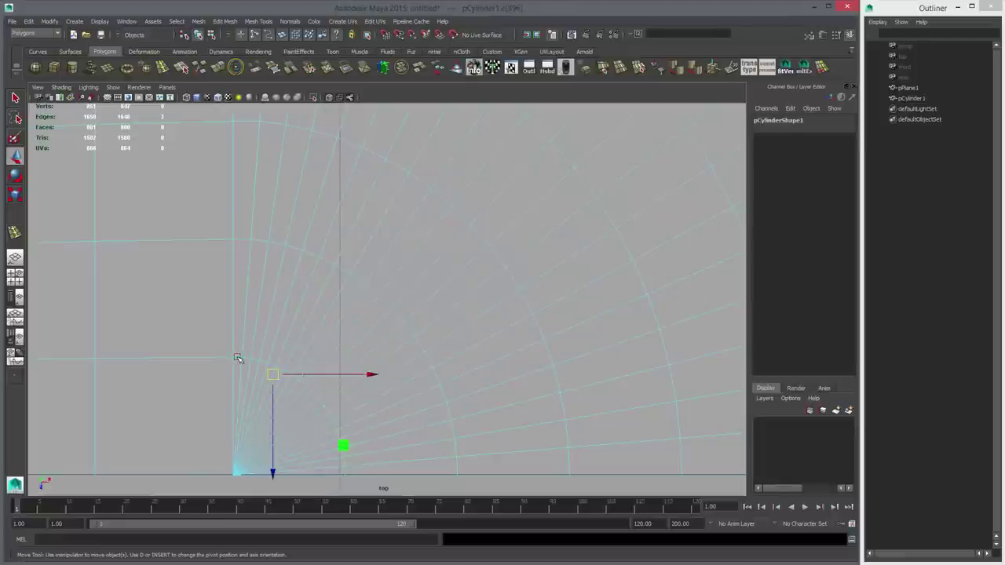
Step: Reselect the diagonal radial edge line through the middle of the fan as a guide
double_click(343, 364, "shift")
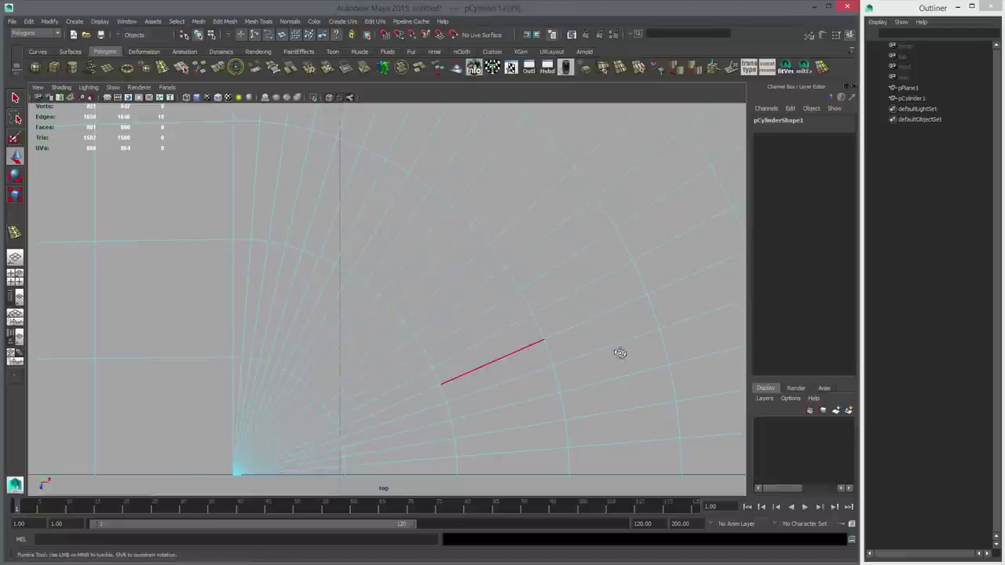
right_click_drag(620, 354, 343, 337, "alt")
middle_click_drag(343, 337, 336, 356, "alt")
right_click_drag(336, 357, 594, 429, "alt")
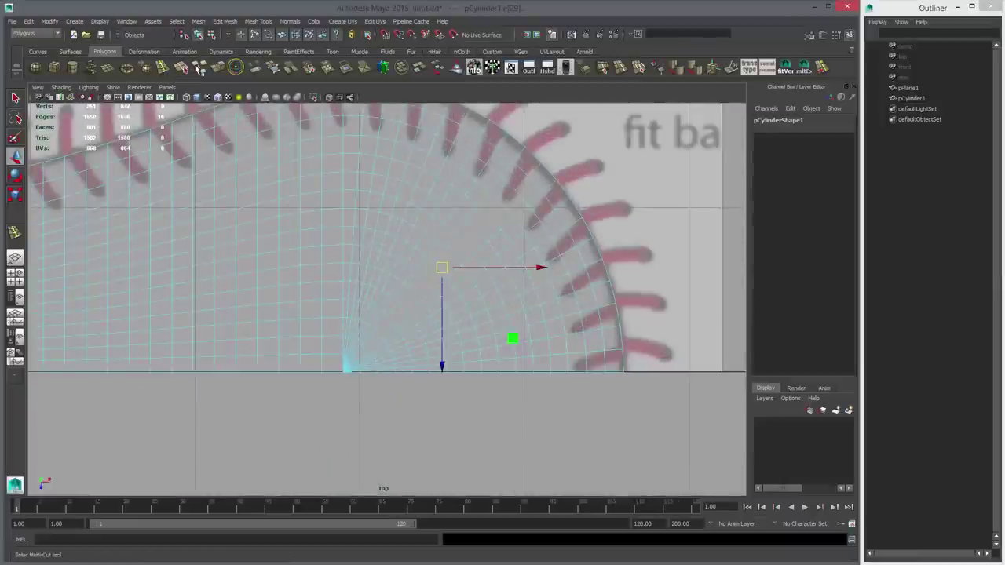
Step: With Multi-Cut, cut a near-horizontal edge from the diagonal's innermost vertex to an arc vertex on the first radial line above the base
left_click(198, 69)
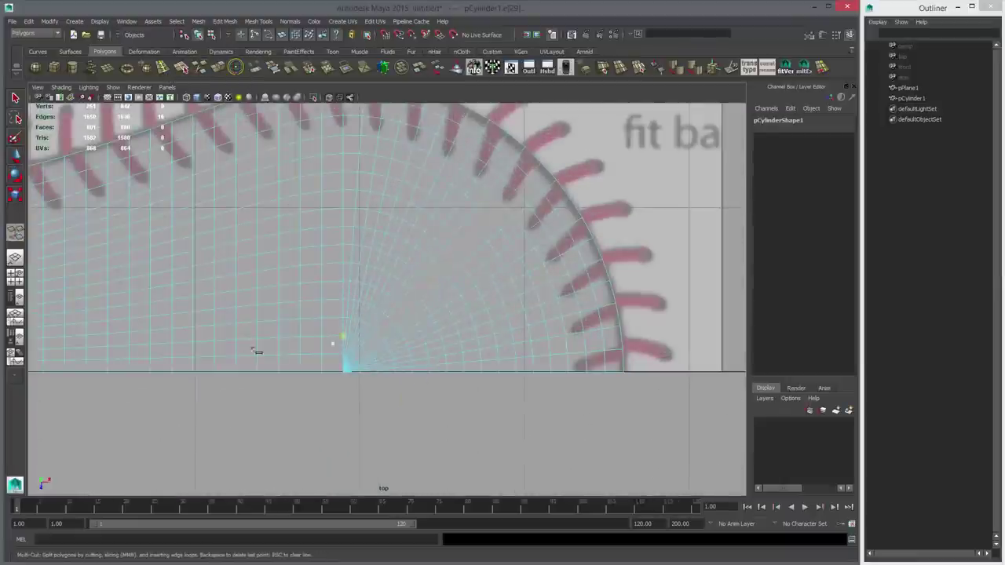
right_click_drag(256, 350, 457, 399, "alt")
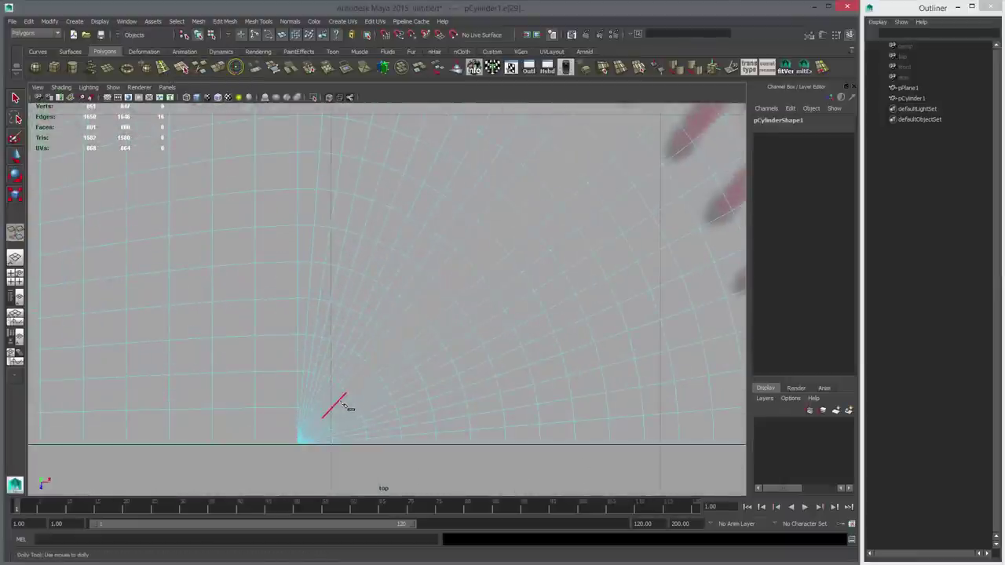
left_click_drag(343, 399, 307, 457)
middle_click_drag(384, 432, 235, 425, "alt")
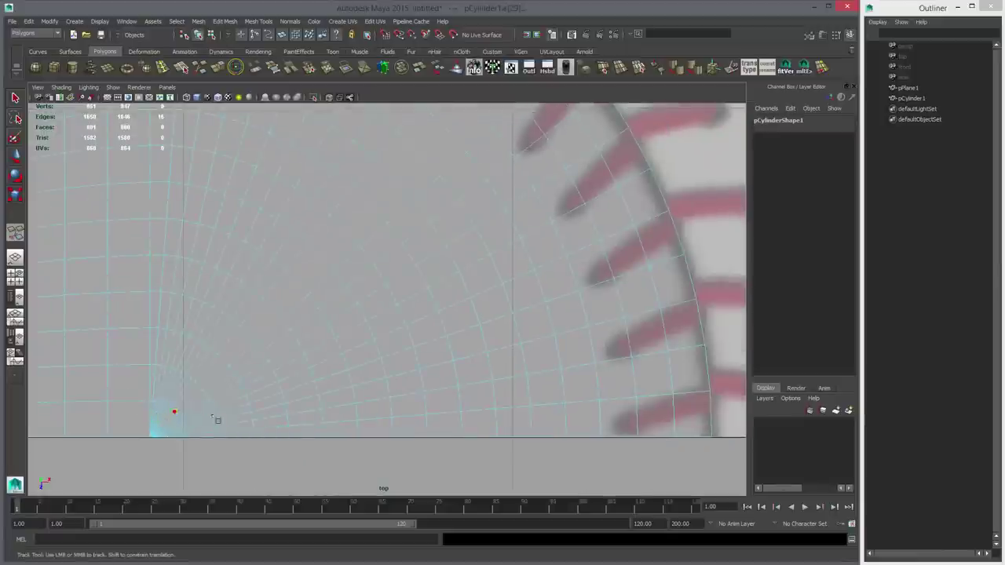
left_click(532, 407)
right_click_drag(296, 403, 524, 416, "alt")
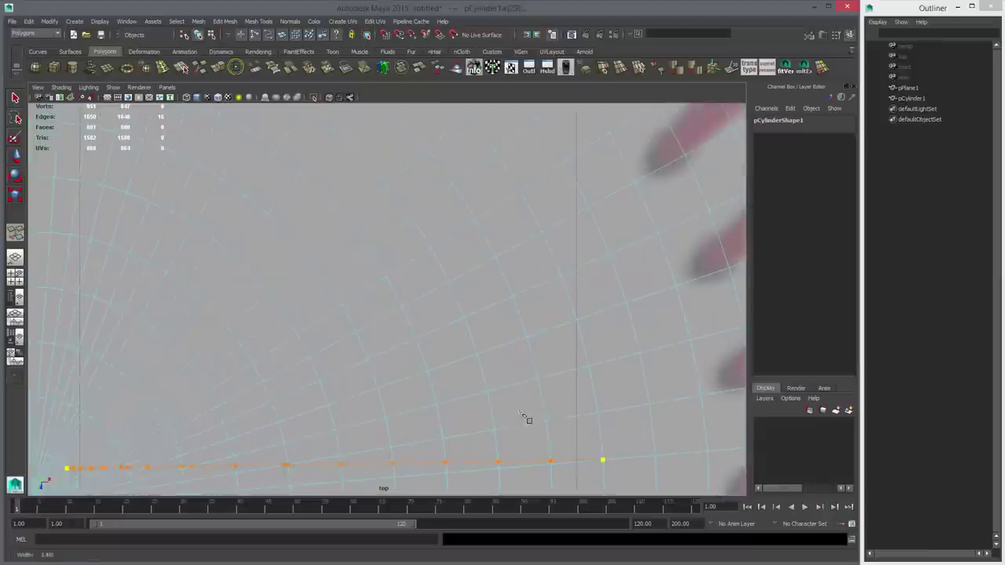
middle_click_drag(547, 407, 554, 358, "alt")
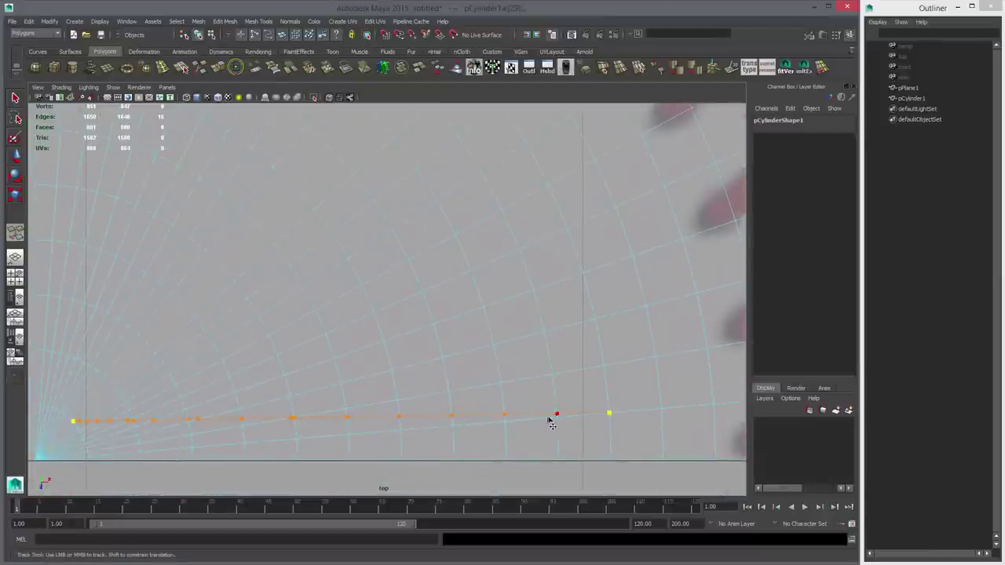
key("ctrl+z")
left_click(556, 417)
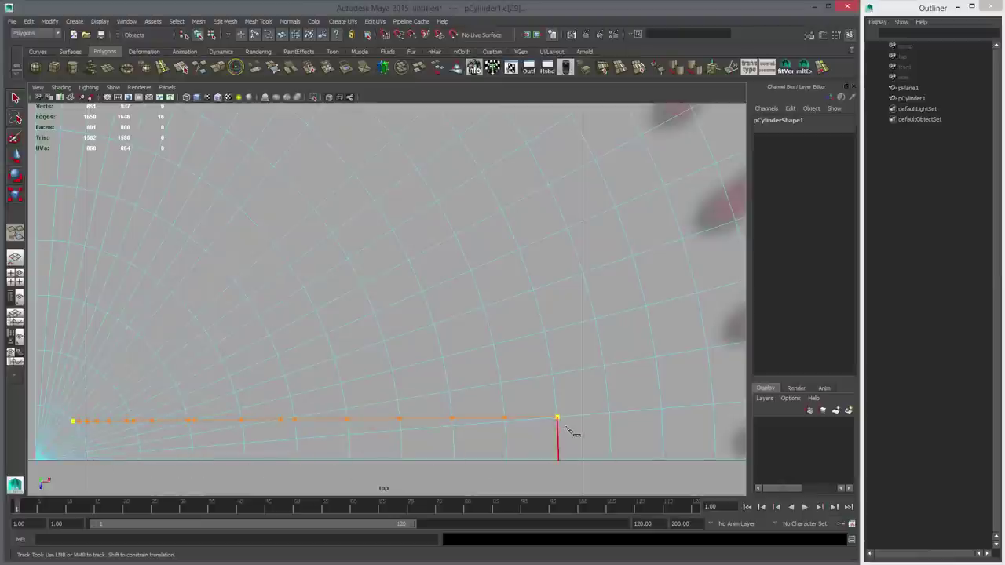
key("Return")
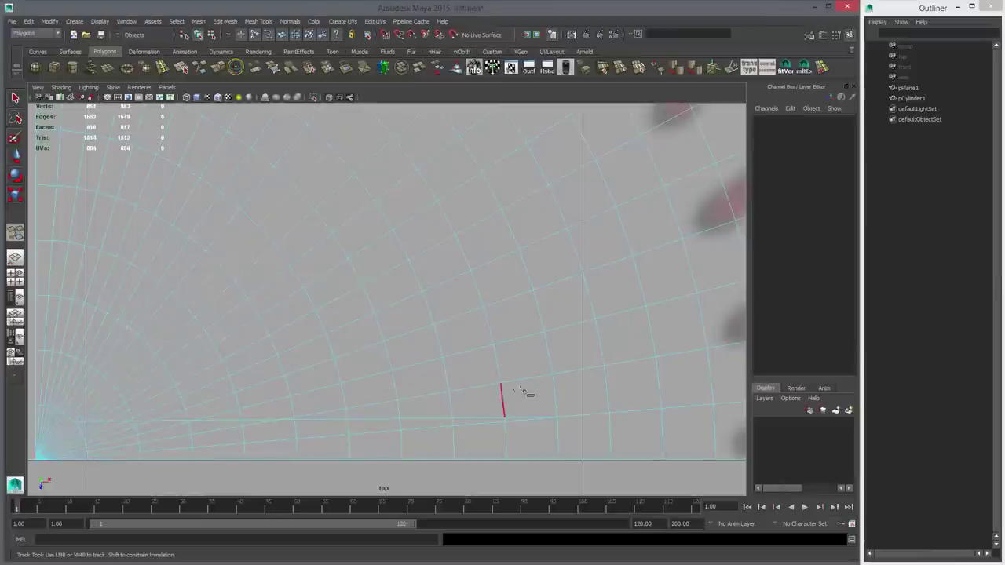
Step: Cut the second and third near-horizontal edges from the next diagonal vertices to the same arc loop, one radial line higher each
right_click_drag(583, 394, 443, 423, "alt")
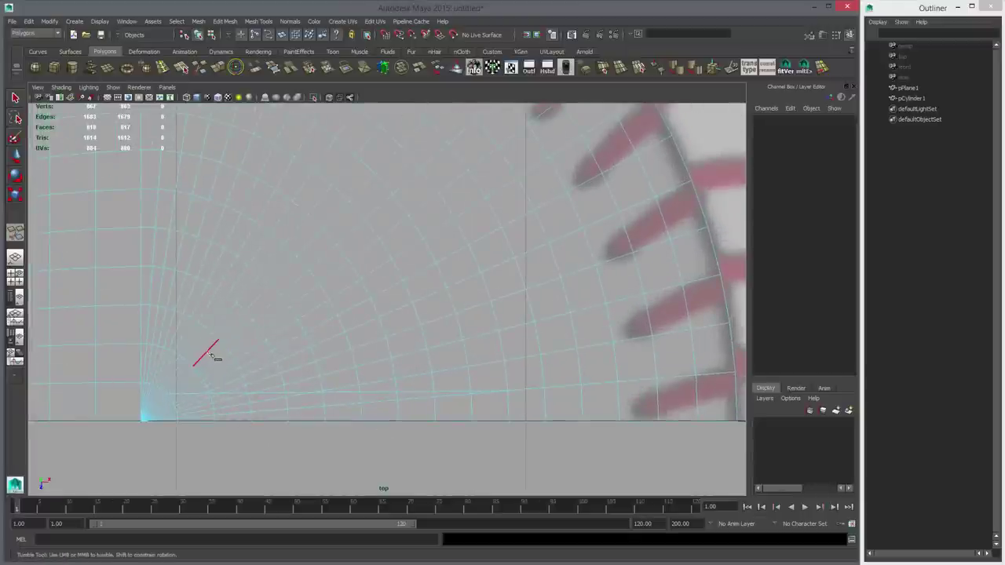
left_click(209, 354)
middle_click_drag(421, 410, 411, 444, "alt")
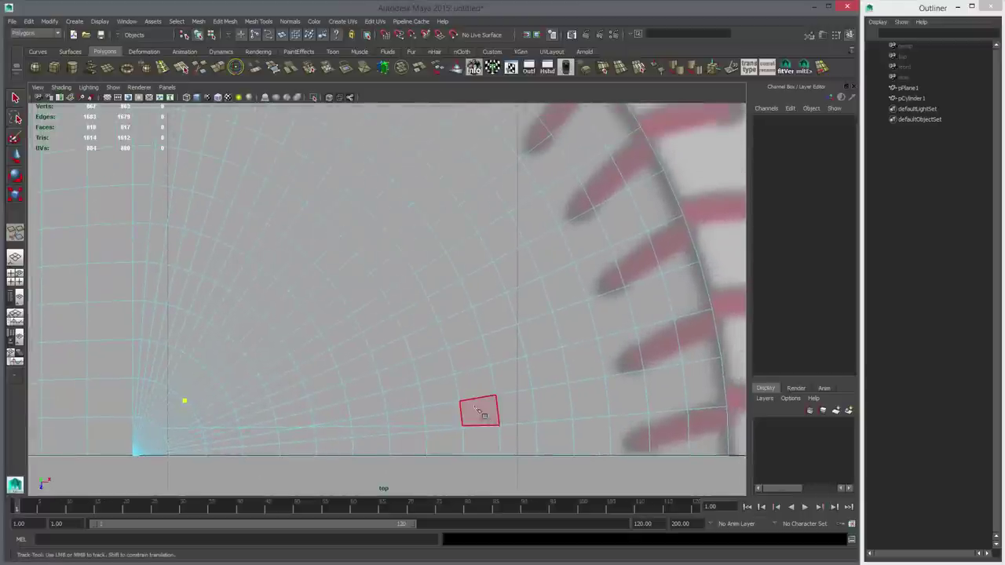
left_click_drag(474, 404, 567, 393)
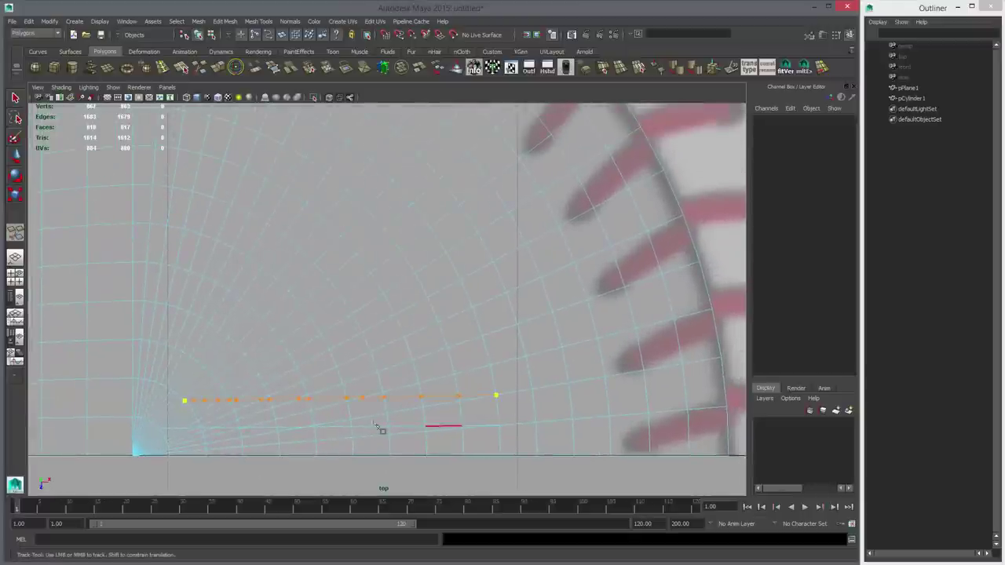
right_click(478, 386)
left_click_drag(476, 370, 545, 365)
left_click_drag(220, 368, 194, 397)
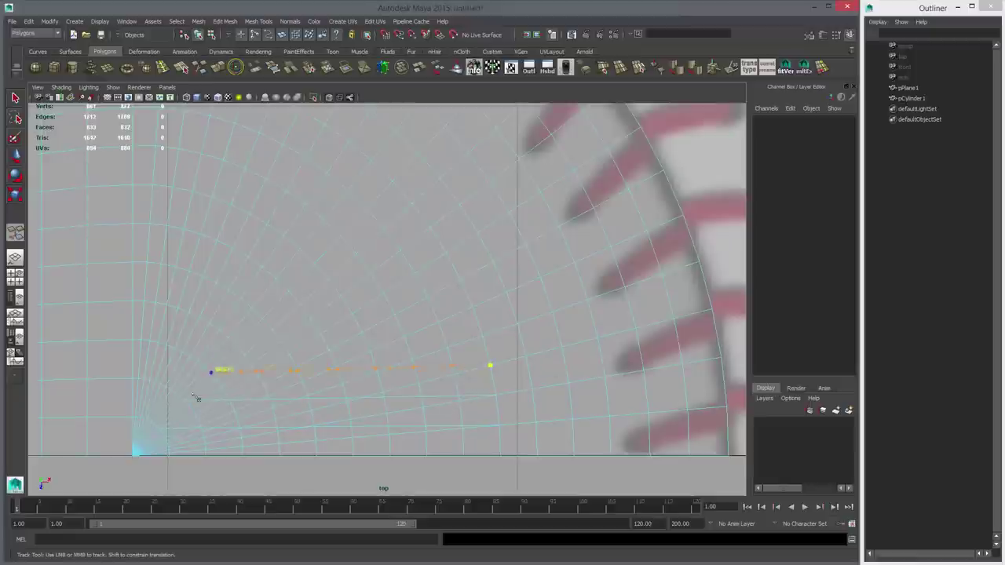
right_click(195, 395)
Step: Cut the fourth and fifth near-horizontal edges from the following diagonal vertices to the same arc loop
left_click_drag(231, 353, 302, 369)
left_click_drag(481, 328, 493, 363)
right_click(493, 360)
left_click_drag(470, 299, 478, 328)
left_click_drag(278, 305, 251, 341)
right_click(296, 299)
Step: Discard the misplaced cut point and cut the sixth and seventh near-horizontal edges from the diagonal to the same arc loop
left_click_drag(298, 276, 288, 301)
left_click_drag(333, 271, 373, 284)
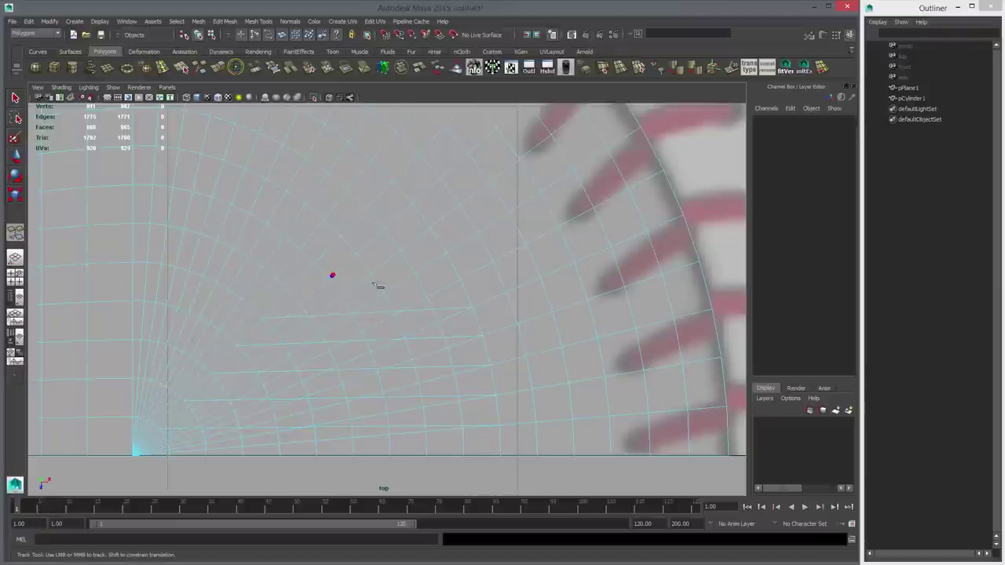
key("ctrl+z")
left_click_drag(454, 270, 462, 290)
right_click(458, 309)
left_click_drag(333, 252, 282, 305)
right_click(347, 246)
Step: Cut the last two short near-horizontal edges, the eighth and ninth, close to the diagonal's outer end
left_click_drag(360, 225, 330, 257)
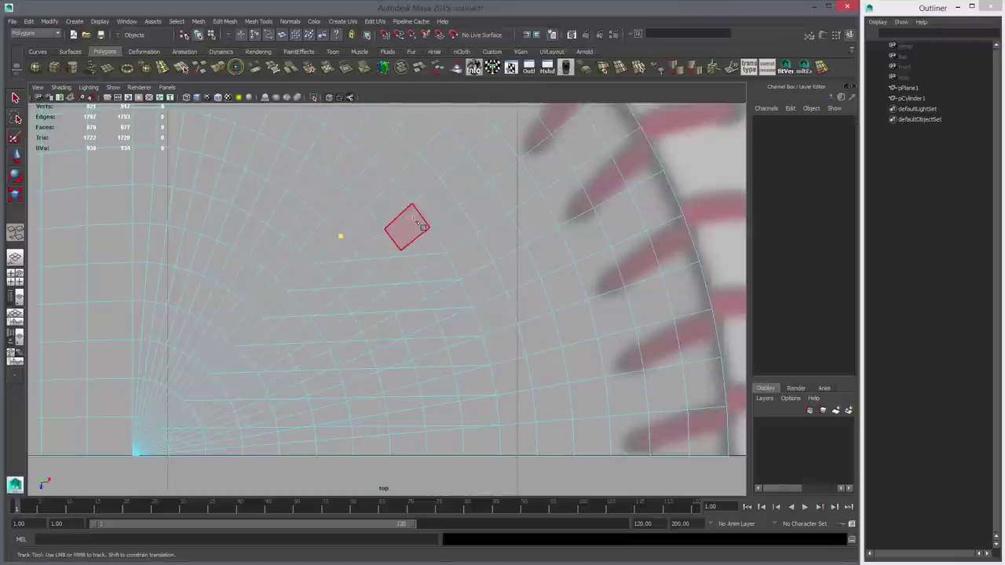
left_click(416, 222)
key("Return")
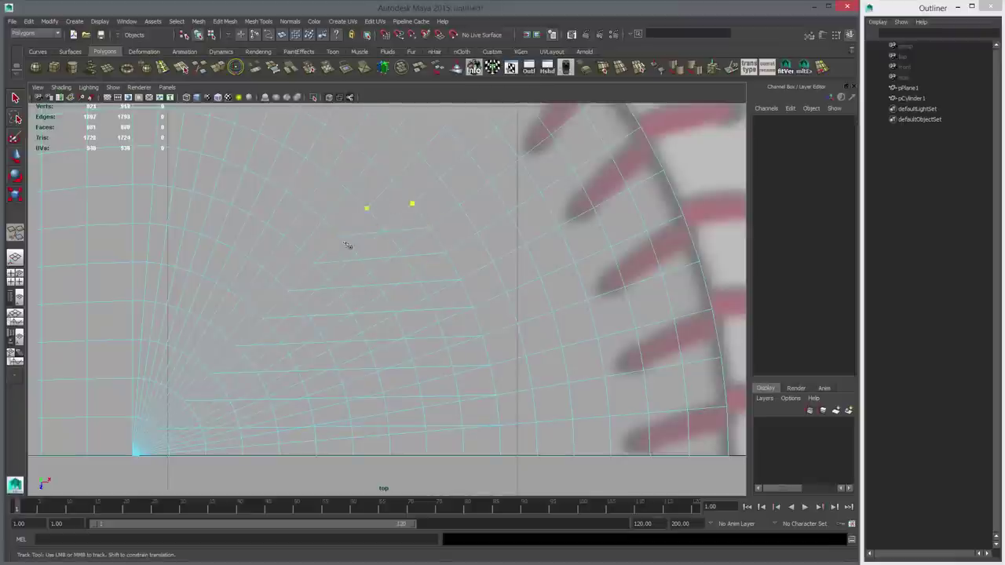
middle_click_drag(367, 226, 396, 297, "alt")
right_click(385, 288)
Step: Cut the first three near-vertical edges from the outermost diagonal vertices up to the same arc loop
left_click_drag(385, 294, 383, 314)
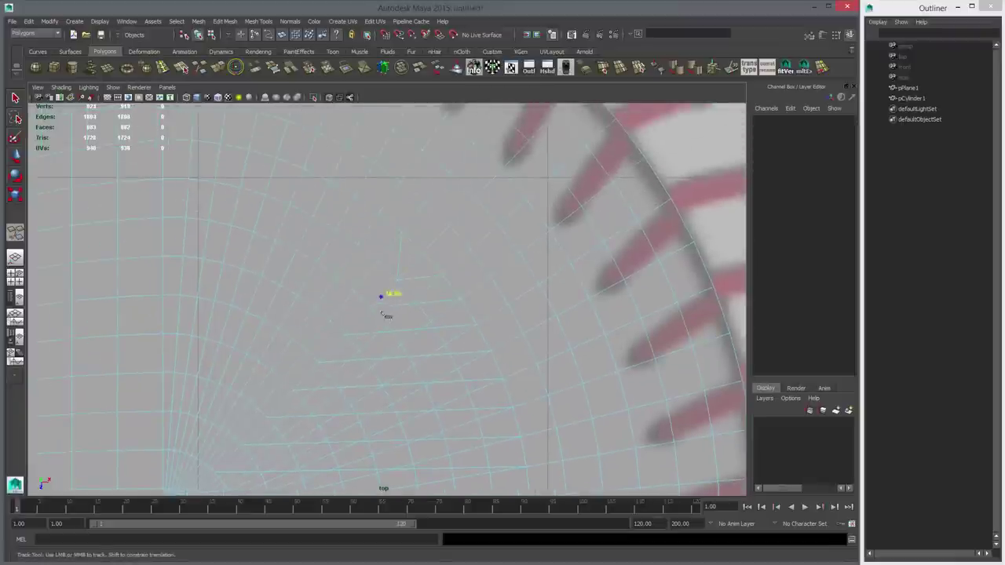
left_click(378, 214)
right_click(410, 205)
left_click(357, 197)
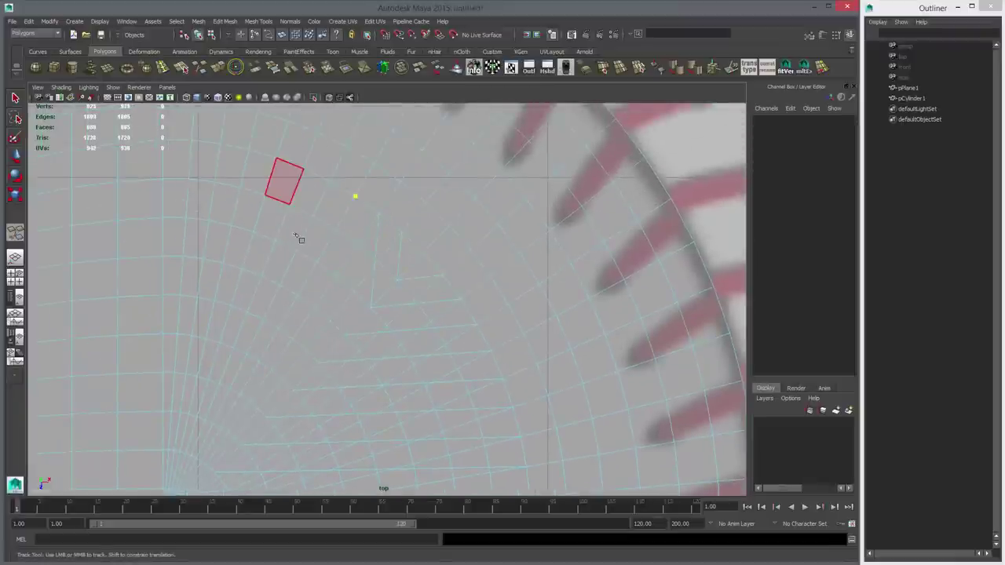
left_click_drag(334, 330, 250, 441)
right_click(334, 359)
Step: Cut the fourth through seventh near-vertical edges from the following diagonal vertices up to the same arc loop
left_click(329, 181)
right_click(280, 421)
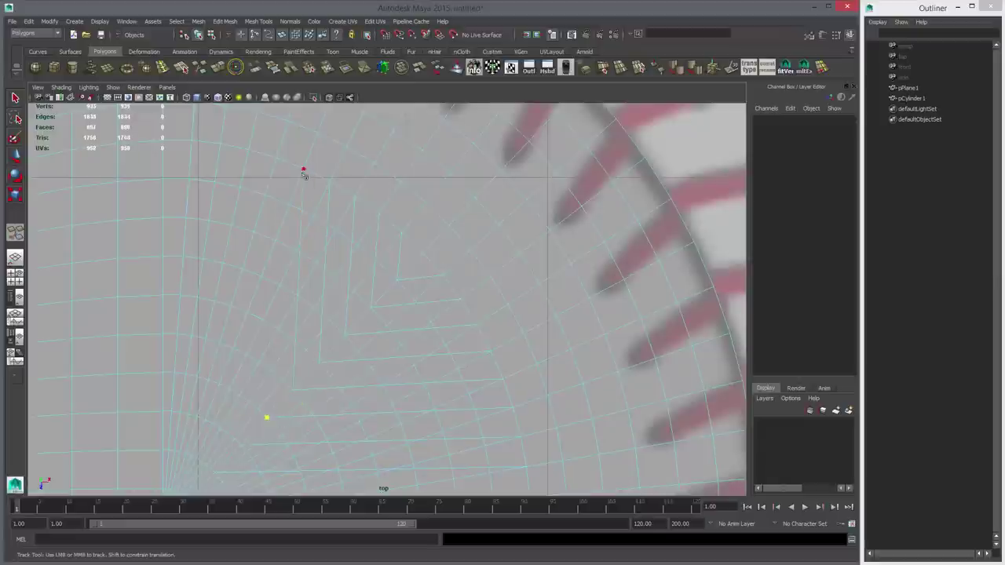
left_click_drag(290, 166, 251, 143)
right_click(243, 166)
left_click_drag(253, 420, 220, 472)
middle_click_drag(300, 401, 401, 374, "alt")
right_click(370, 187)
Step: Cut the eighth and ninth near-vertical edges, closest to the fan's convergence point, up to the same arc loop
left_click_drag(340, 136, 299, 122)
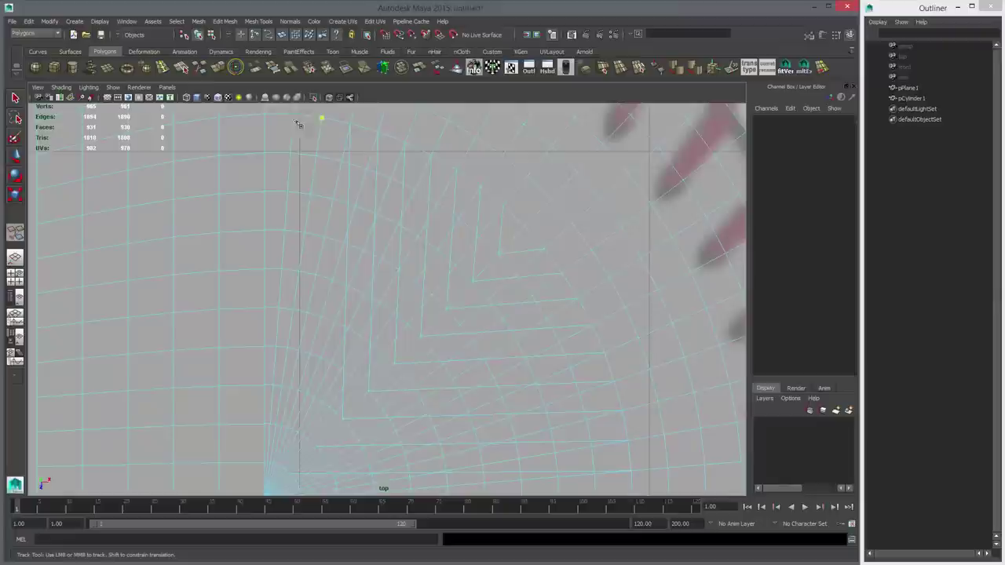
left_click_drag(338, 433, 299, 470)
right_click(337, 416)
left_click(292, 114)
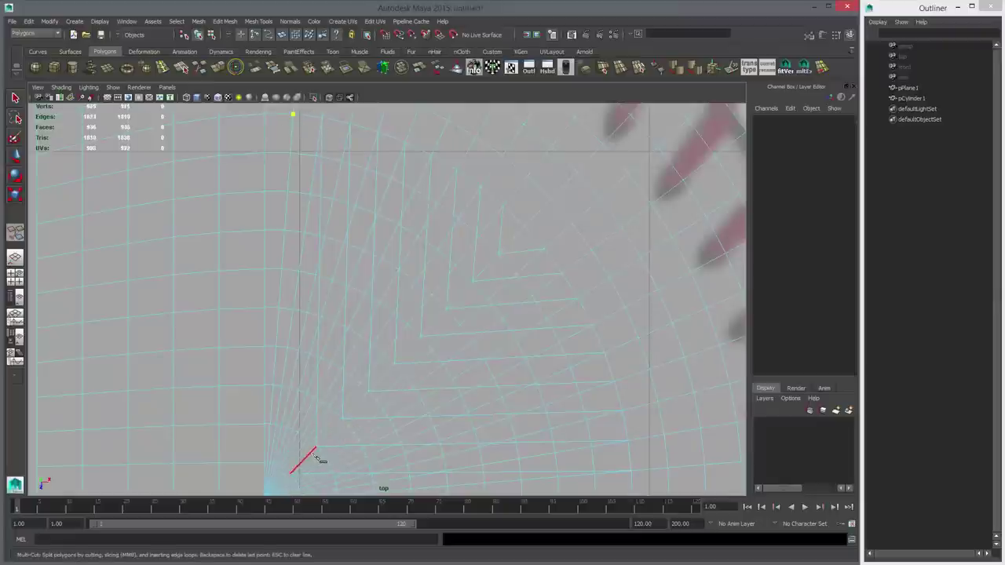
right_click(359, 377)
Step: Select all the old radial edges fanning out from the convergence point within the recut area and delete them
key("w")
right_click_drag(531, 383, 453, 372, "alt")
middle_click_drag(453, 371, 434, 364, "alt")
right_click_drag(433, 364, 445, 344, "alt")
right_click_drag(307, 367, 308, 342)
middle_click_drag(475, 457, 495, 399, "alt")
right_click_drag(495, 398, 567, 413, "alt")
key("q")
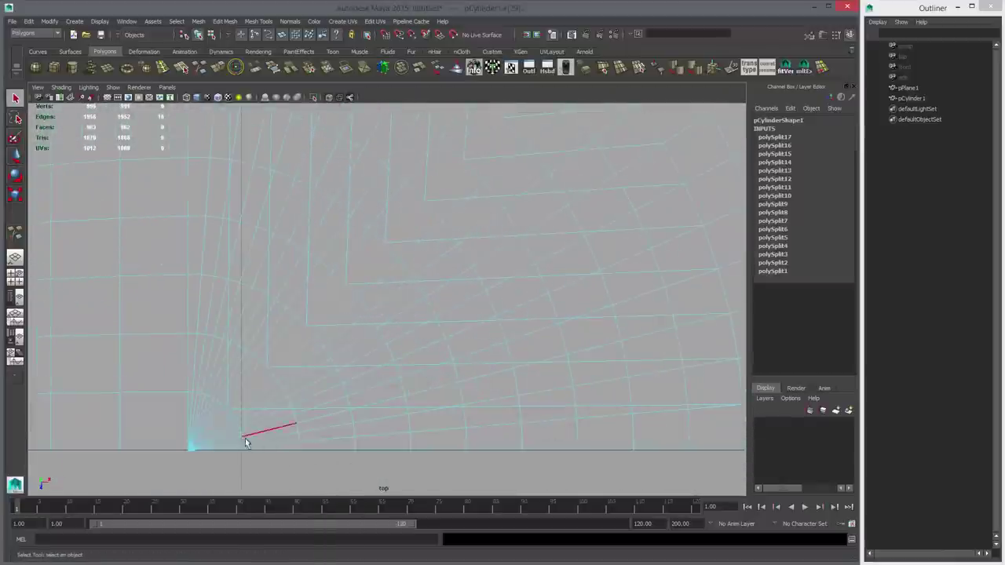
double_click(238, 442, "shift")
double_click(257, 435, "shift")
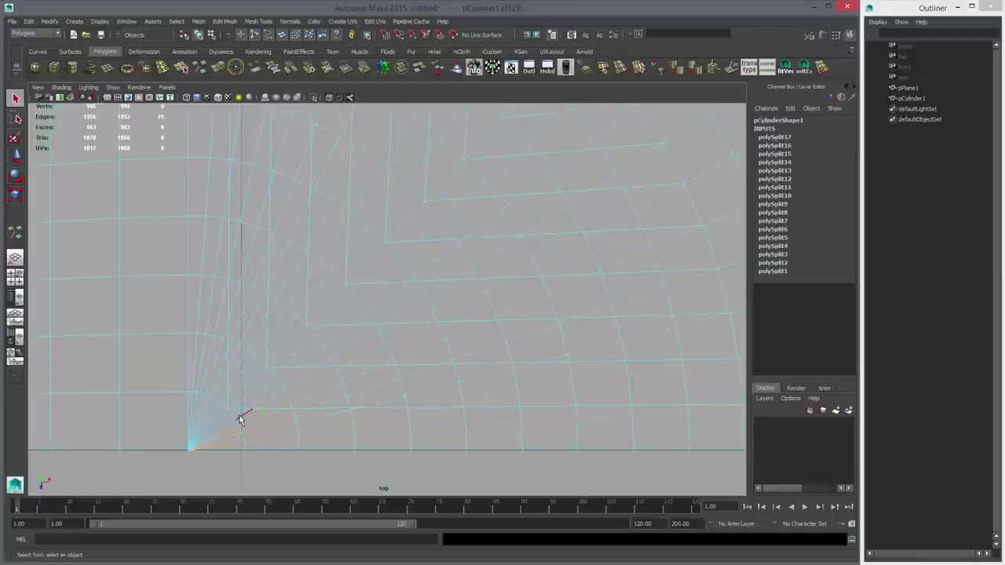
double_click(243, 381, "shift")
double_click(241, 370, "shift")
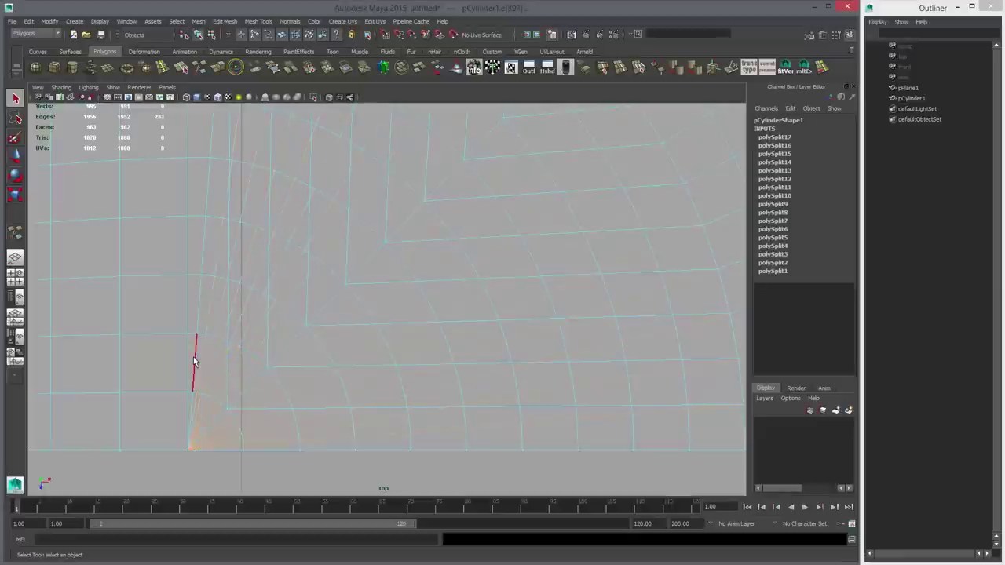
scroll(388, 375, "down", 5)
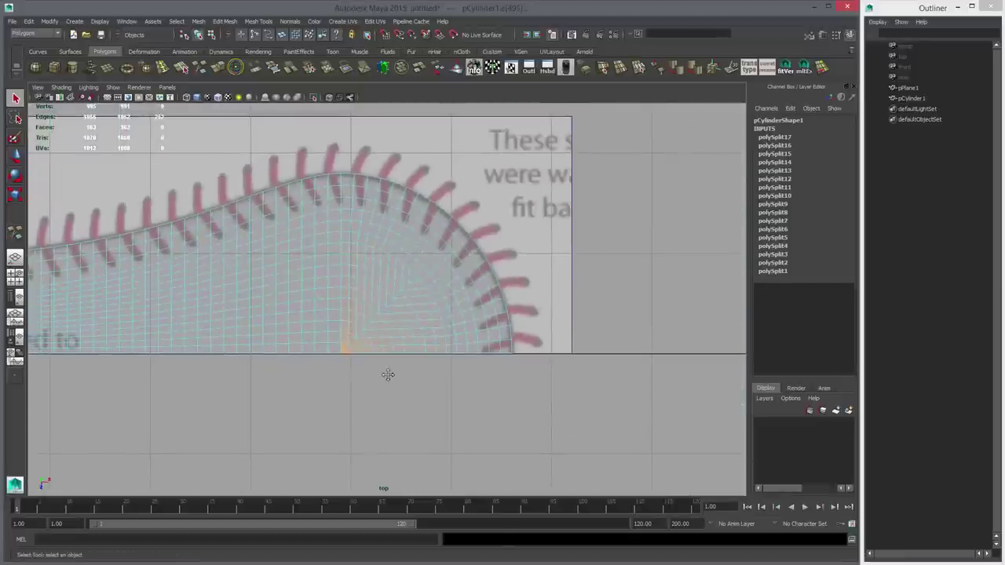
key("Delete")
Step: Delete the diagonal edges running through the corners of the nested grid
scroll(388, 380, "up", 3)
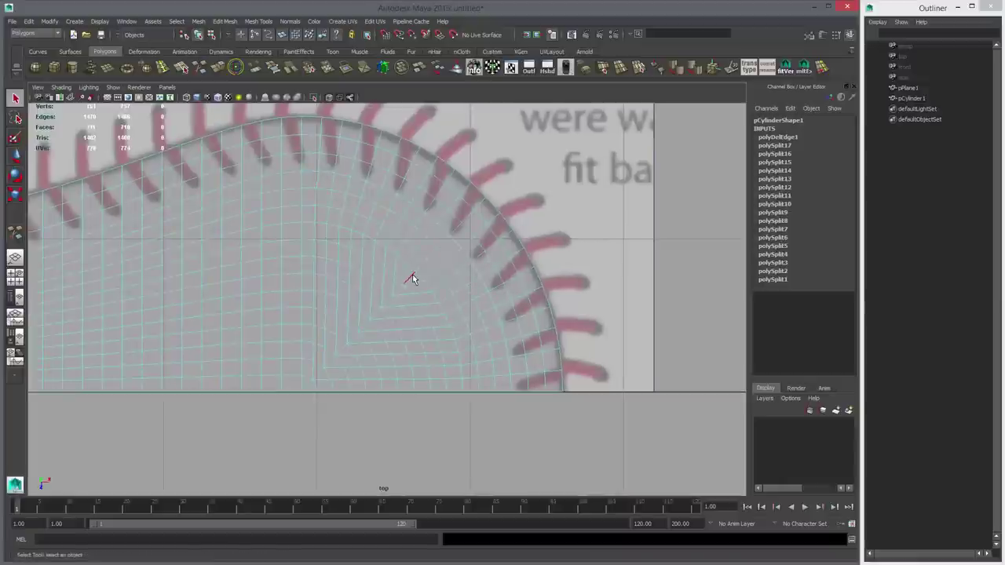
left_click(413, 278)
key("Delete")
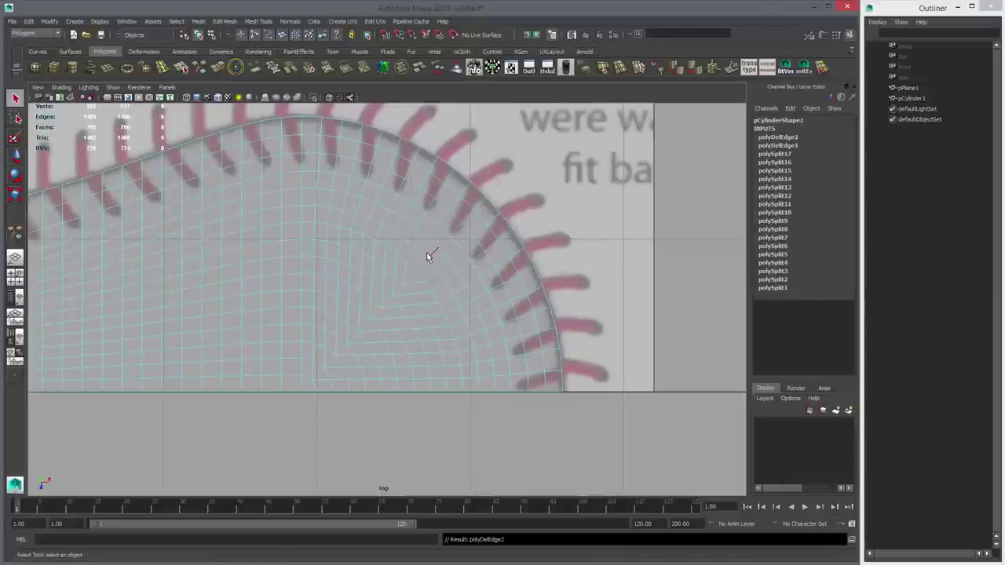
Step: Preview the whole mesh smoothed in the perspective view and delete its construction history
right_click_drag(425, 291, 470, 278)
left_click(436, 307)
key("3")
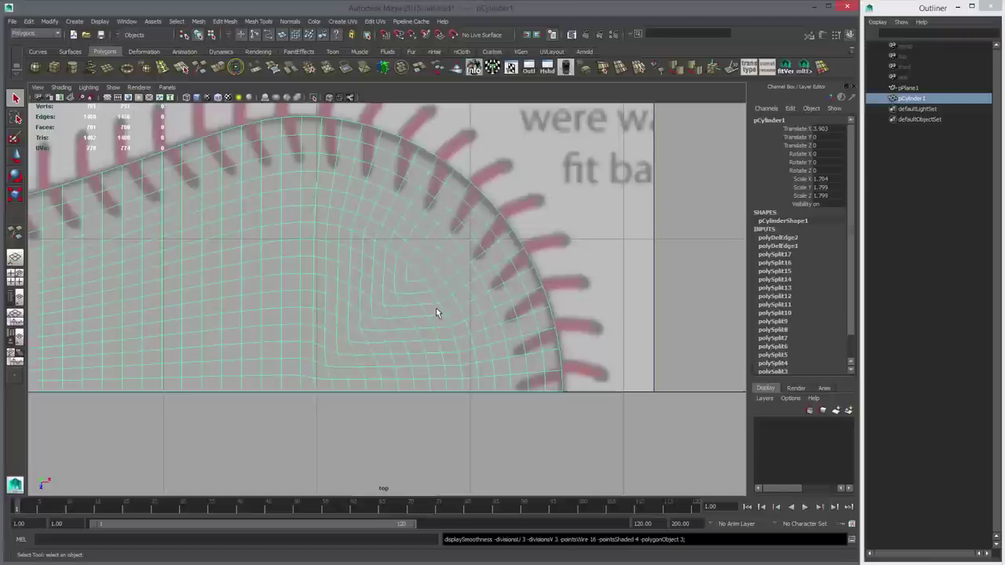
key("space")
key("space")
left_click_drag(503, 332, 467, 343, "alt")
key("f")
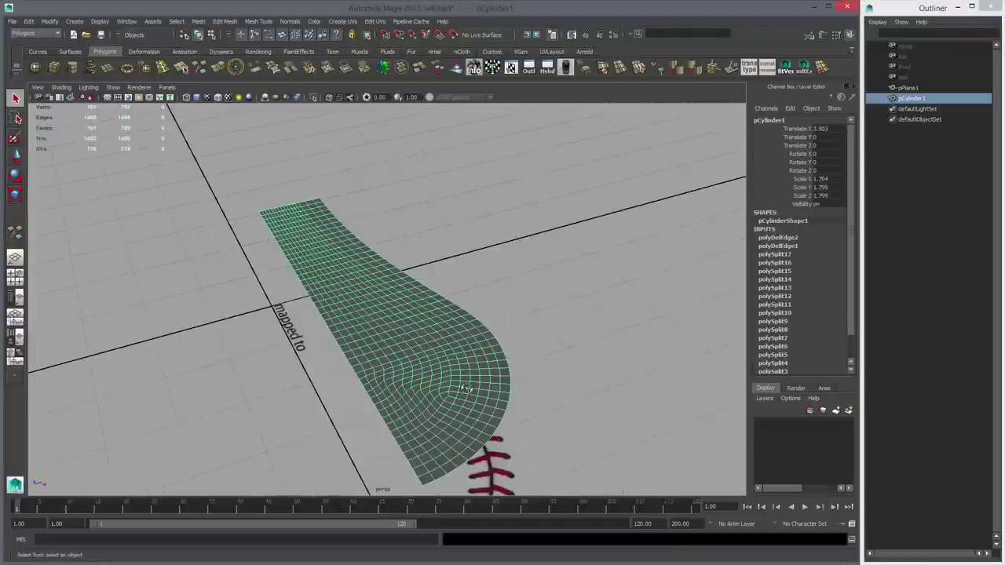
left_click_drag(463, 385, 506, 334, "alt")
key("alt+shift+d")
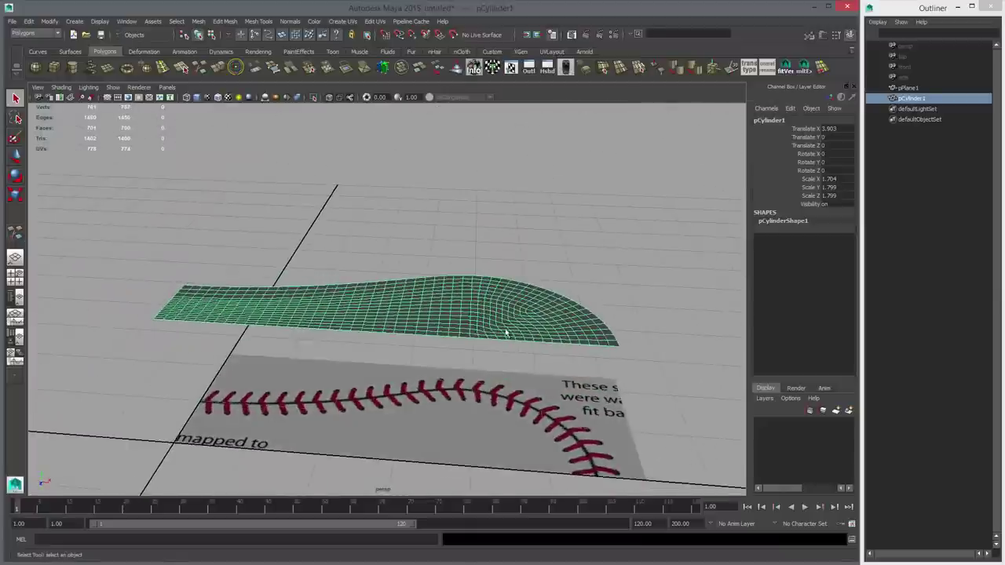
Step: Return the mesh to unsmoothed display and examine the transition between the straight grid and the recut end in perspective
left_click_drag(434, 333, 464, 363, "alt")
key("1")
middle_click_drag(462, 358, 391, 363, "alt")
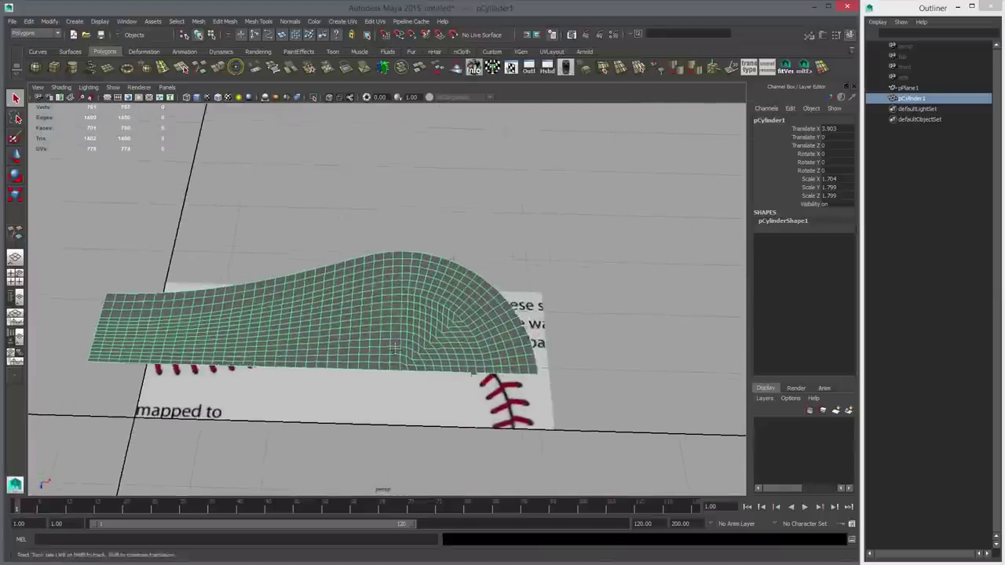
right_click_drag(391, 363, 460, 348, "alt")
left_click_drag(461, 347, 462, 325, "alt")
middle_click_drag(399, 351, 392, 314, "alt")
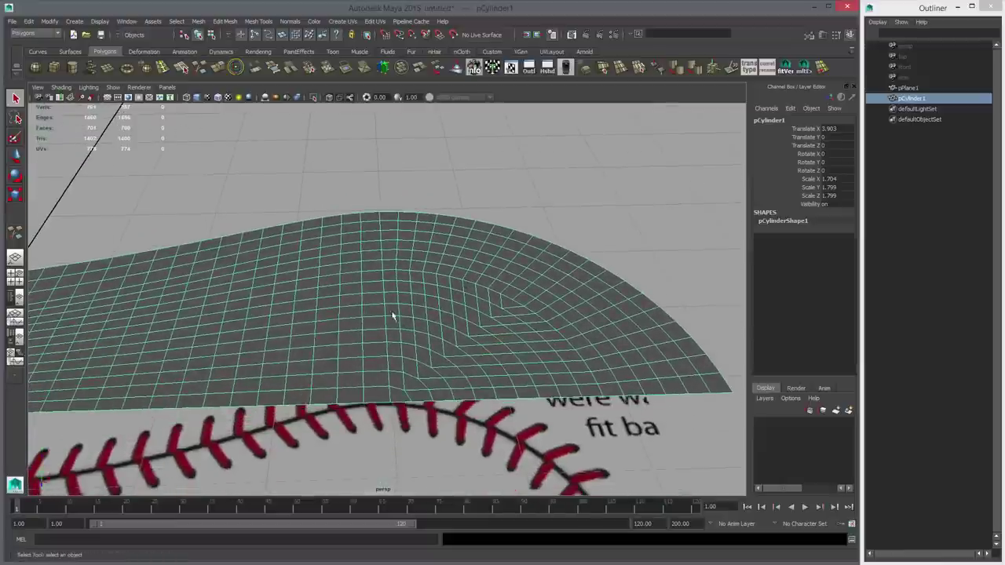
left_click_drag(382, 291, 385, 259, "alt")
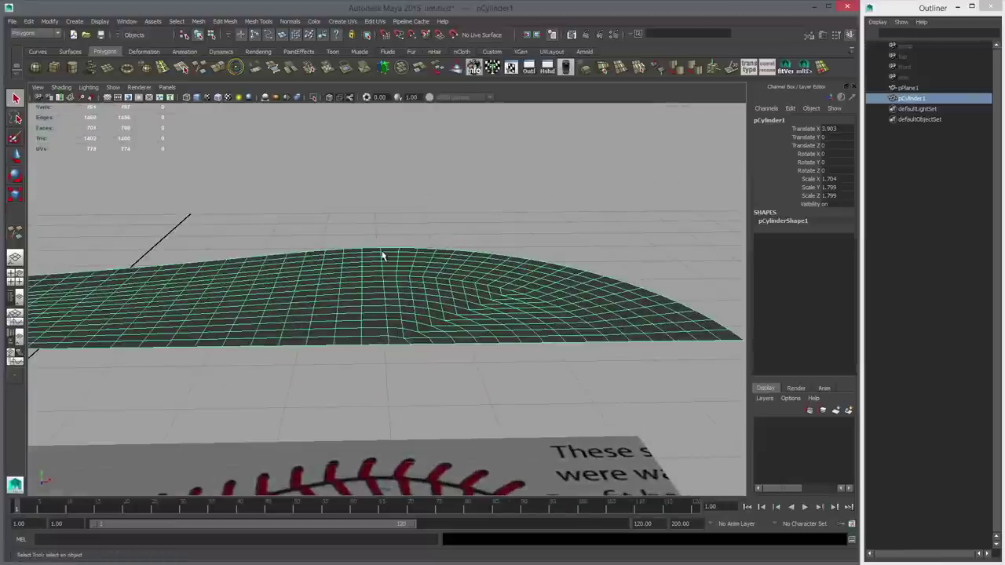
left_click_drag(387, 305, 416, 302, "alt")
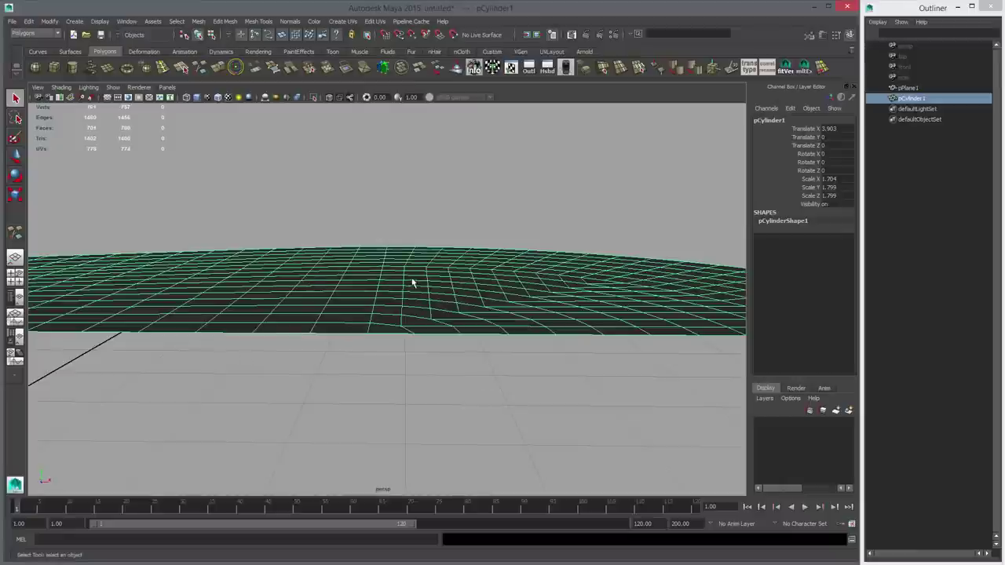
right_click_drag(412, 283, 411, 316)
left_click(396, 288)
left_click(393, 285, "shift")
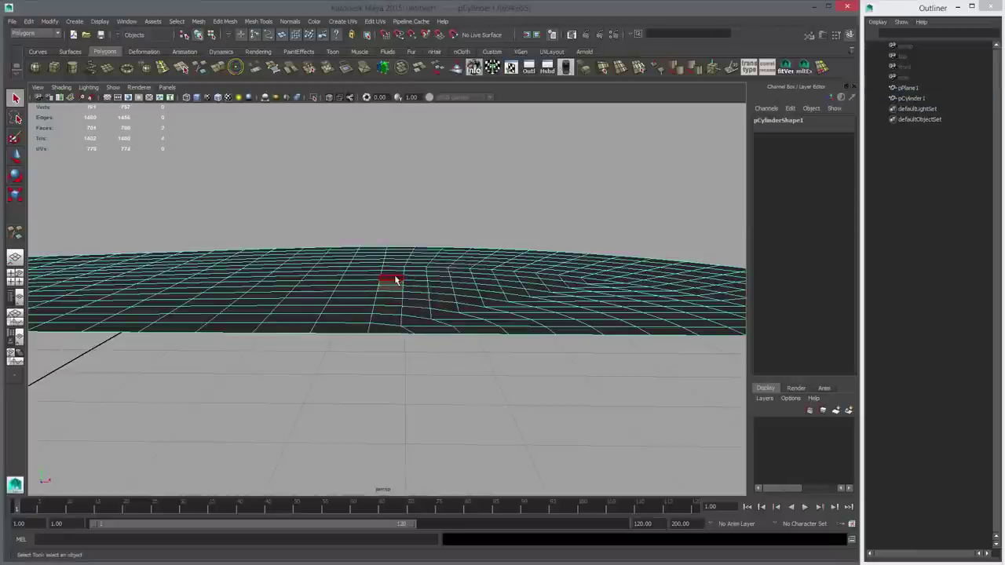
double_click(395, 282, "shift")
double_click(367, 281)
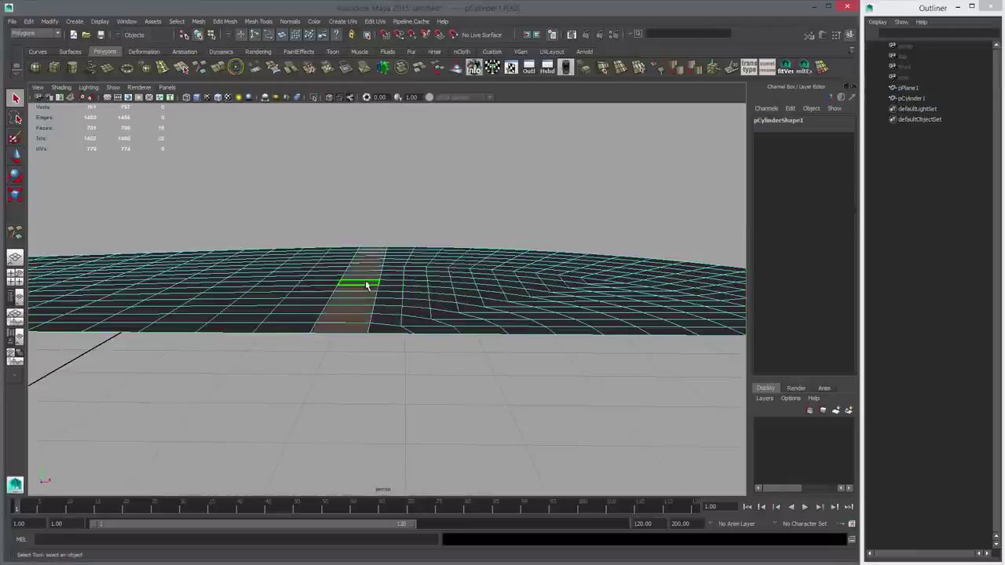
key("space")
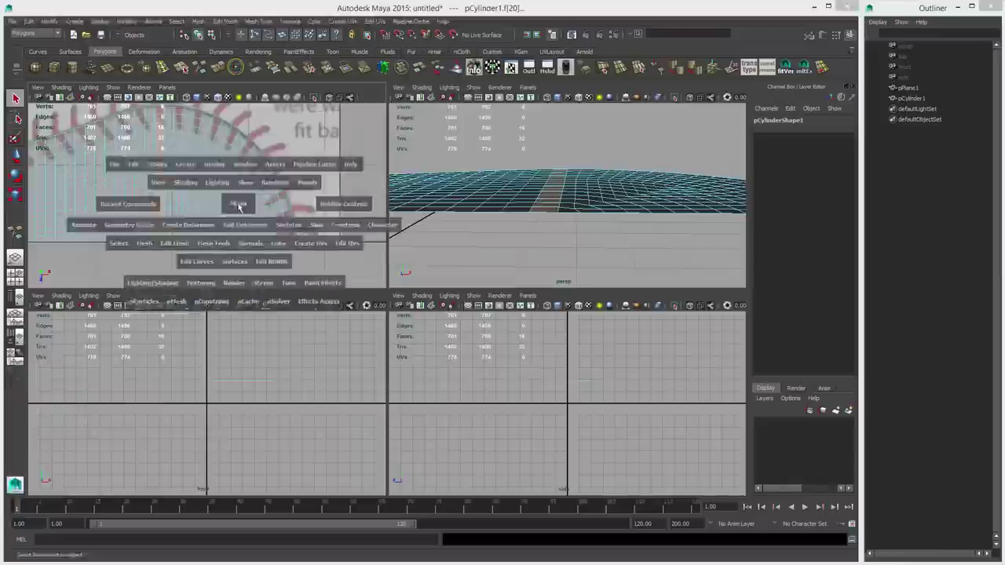
key("space")
middle_click_drag(272, 248, 284, 364, "alt")
scroll(285, 364, "up", 3)
left_click(181, 68)
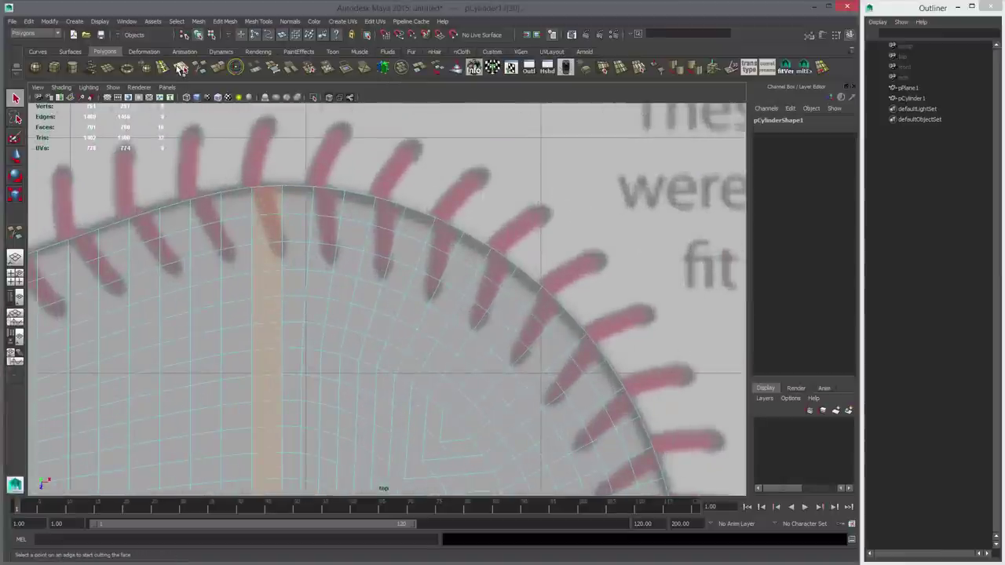
left_click(182, 68)
middle_click_drag(328, 224, 453, 274, "alt")
scroll(454, 274, "up", 1)
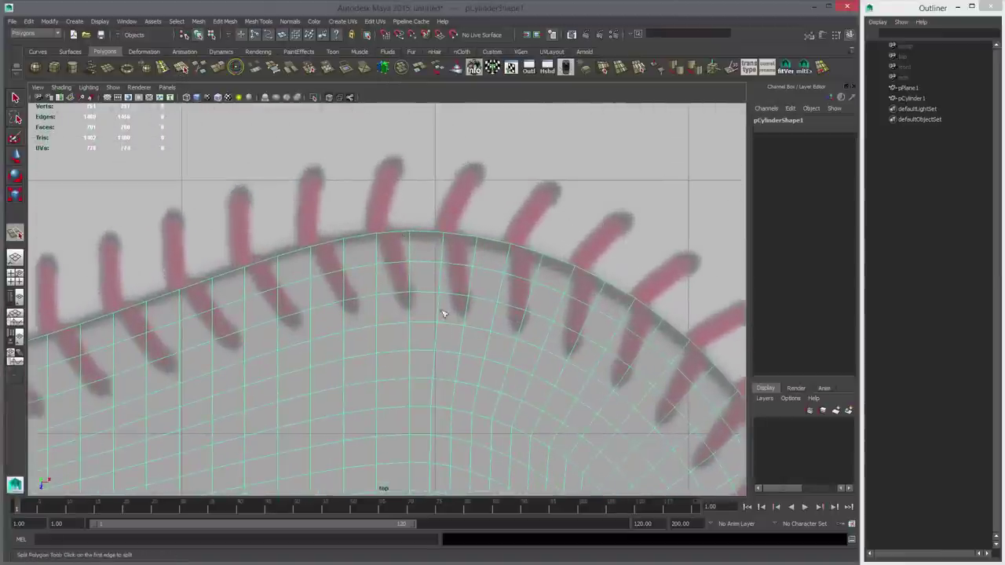
middle_click_drag(486, 313, 477, 218, "alt")
right_click_drag(478, 217, 362, 267, "alt")
Step: In the top view, select the face column beside the recut end, excluding its upper faces, and cut it with a straight vertical line
key("w")
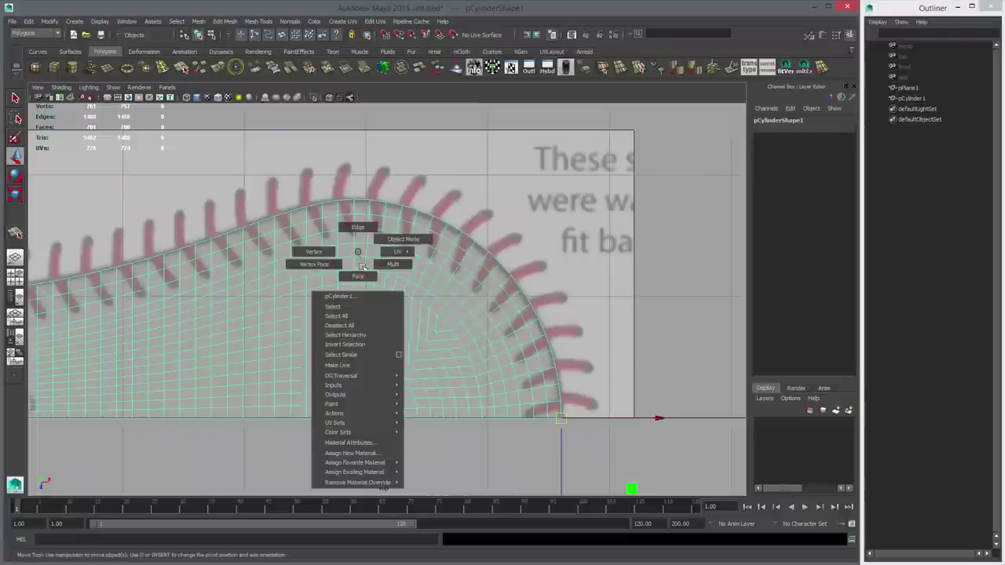
left_click(358, 276)
left_click_drag(349, 409, 353, 413)
middle_click_drag(359, 377, 353, 417, "alt")
right_click_drag(353, 417, 416, 417, "alt")
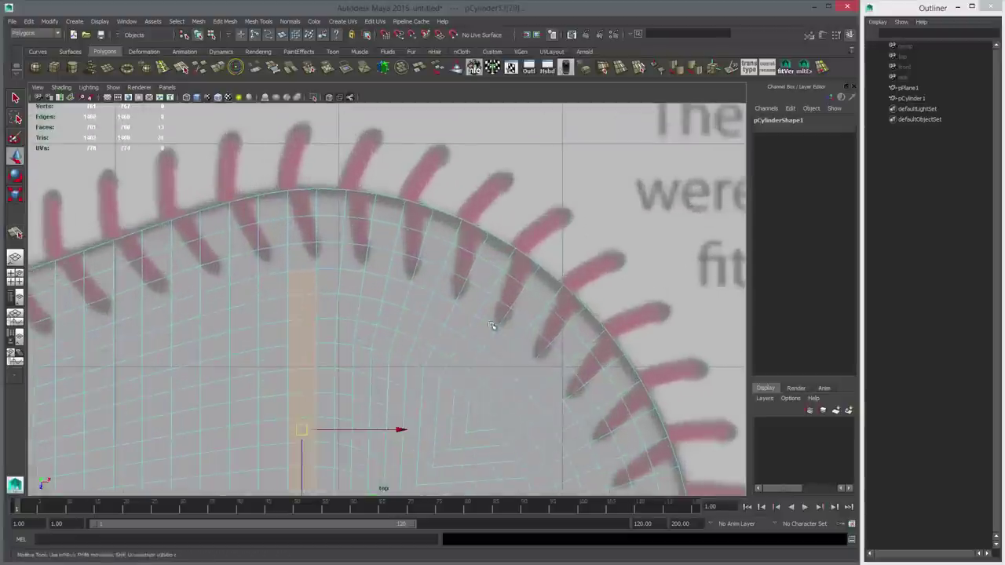
key("g")
right_click_drag(371, 313, 451, 314, "alt")
middle_click_drag(271, 314, 375, 311, "alt")
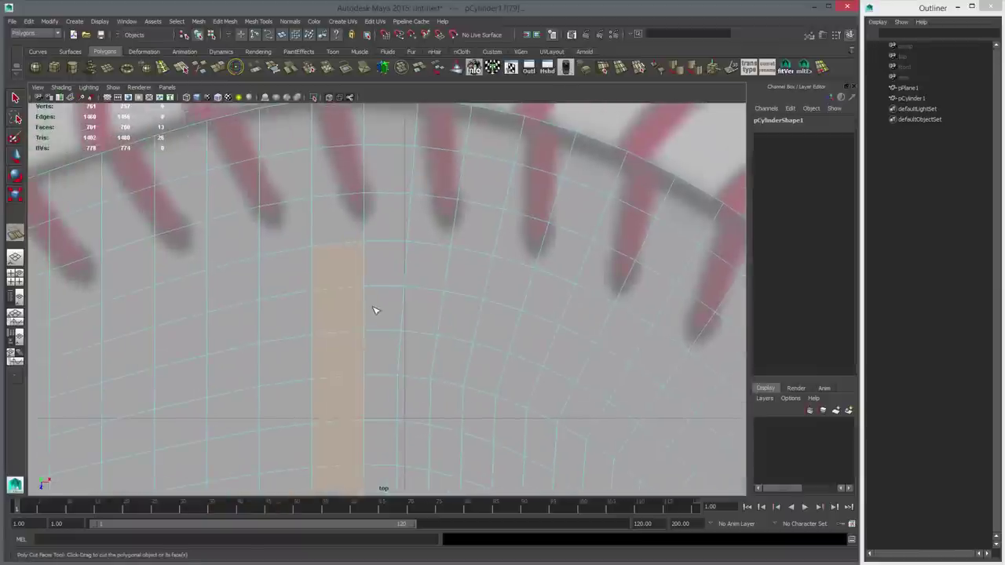
middle_click_drag(369, 358, 367, 324, "alt")
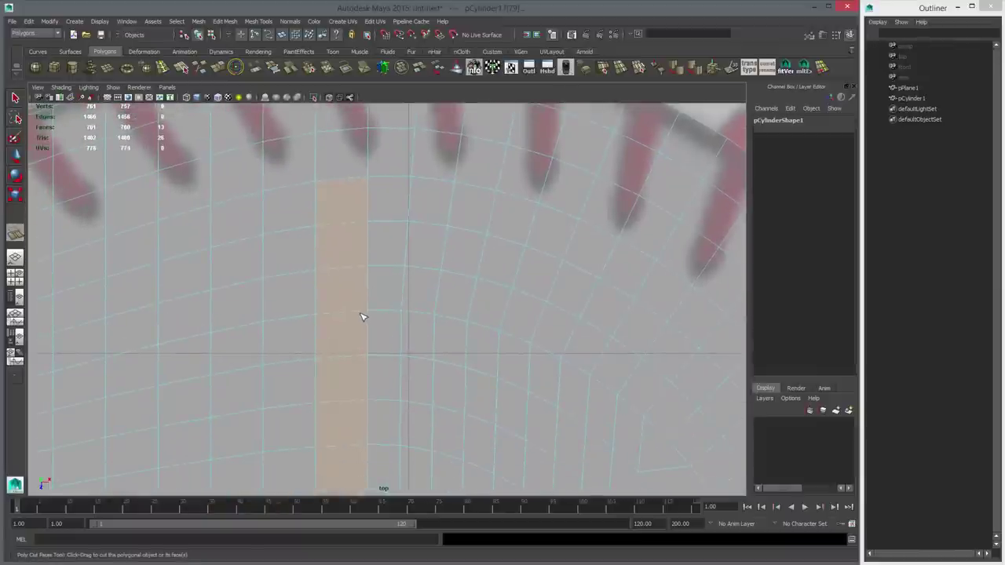
key("w")
right_click_drag(361, 220, 362, 243)
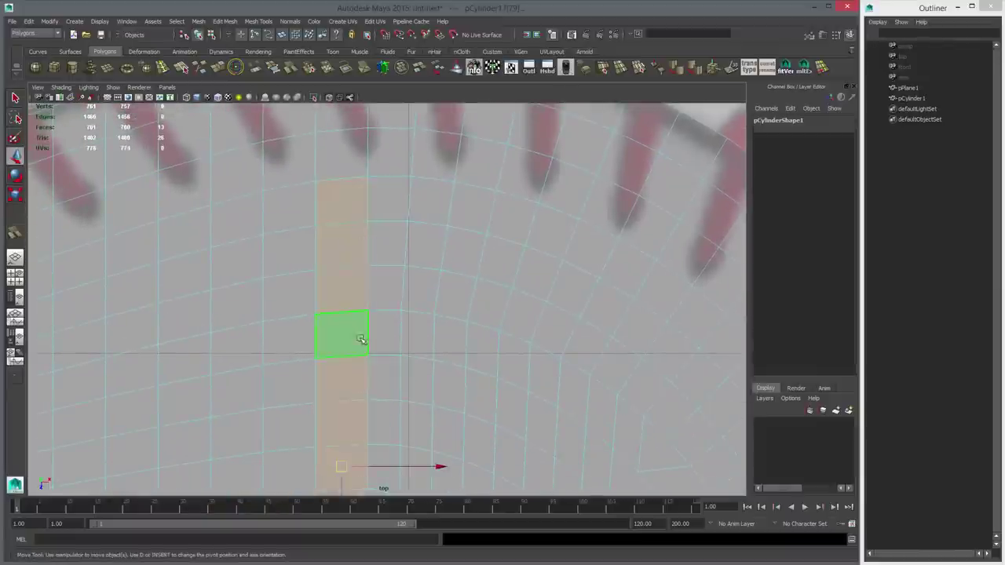
left_click_drag(255, 184, 379, 271, "ctrl")
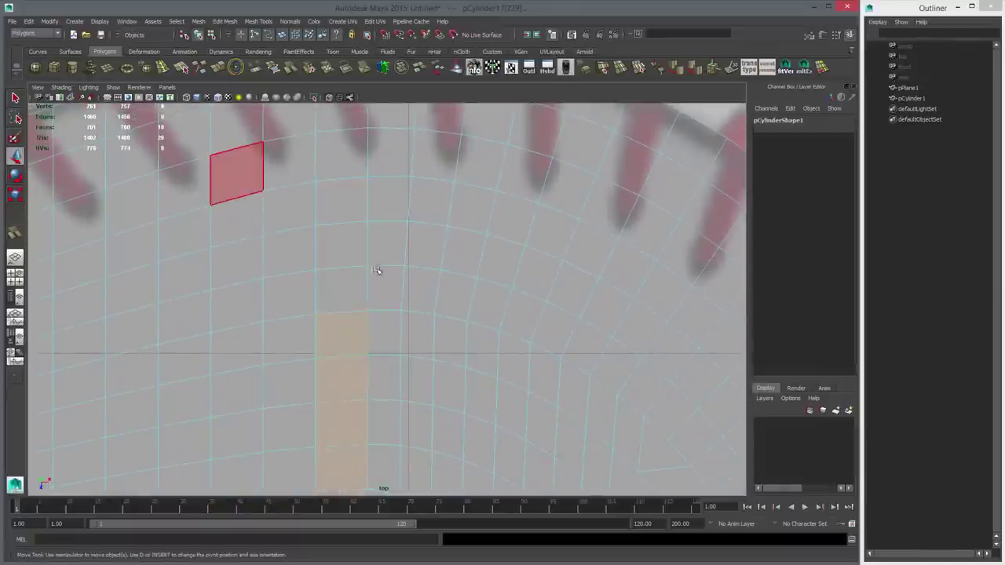
left_click(293, 68)
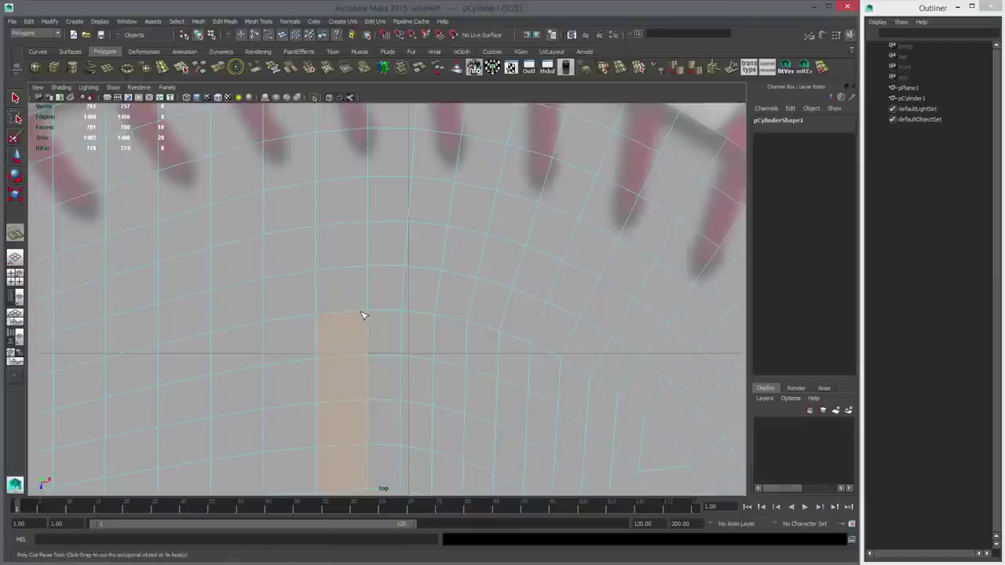
left_click_drag(361, 312, 363, 387, "shift")
Step: Extend the new vertical cut from its upper end to the existing vertex on the seam border
middle_click_drag(433, 273, 460, 350, "alt")
left_click(163, 69)
scroll(483, 357, "down", 3)
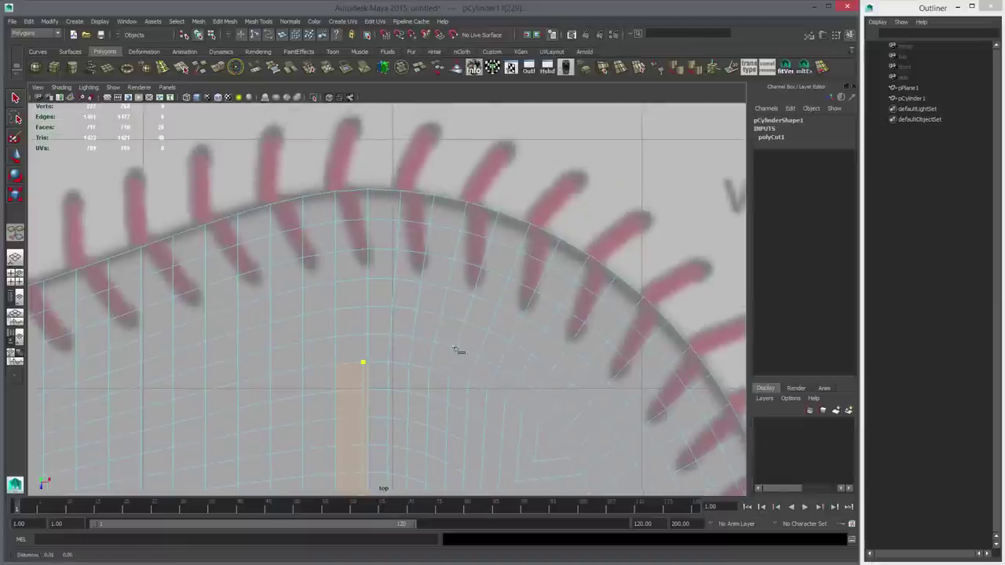
left_click(366, 192)
right_click(387, 253)
Step: Delete the old vertical edge loop beside the new cut and return to object mode
key("w")
right_click_drag(373, 290, 374, 267)
double_click(369, 268)
key("Delete")
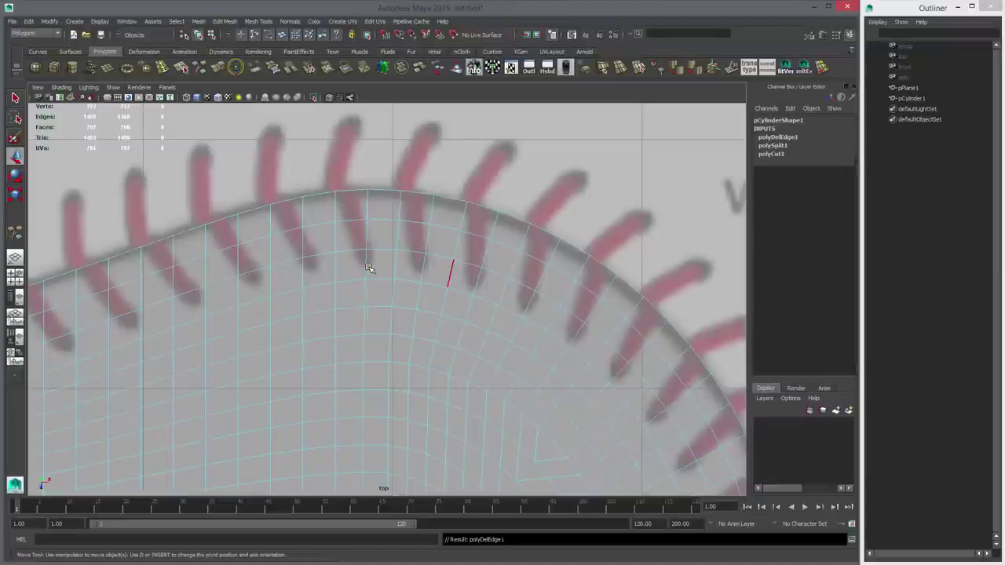
right_click_drag(419, 254, 444, 244)
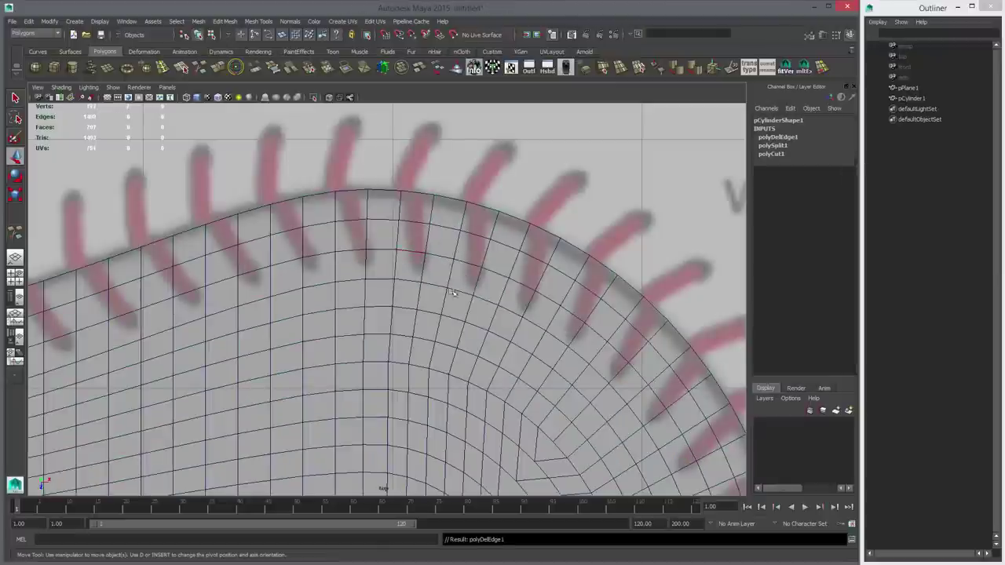
Step: Check the mesh in perspective with smoothing on and off, and delete its construction history again
key("space")
key("space")
left_click(451, 312)
left_click_drag(452, 313, 393, 354, "alt")
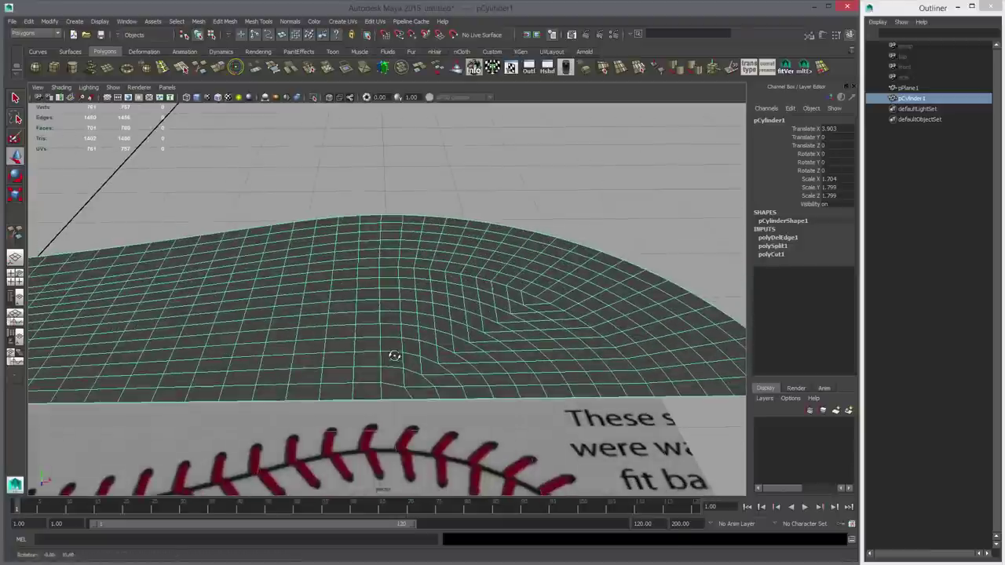
key("3")
key("1")
key("alt+shift+d")
right_click_drag(583, 348, 440, 342, "alt")
left_click_drag(440, 343, 464, 323, "alt")
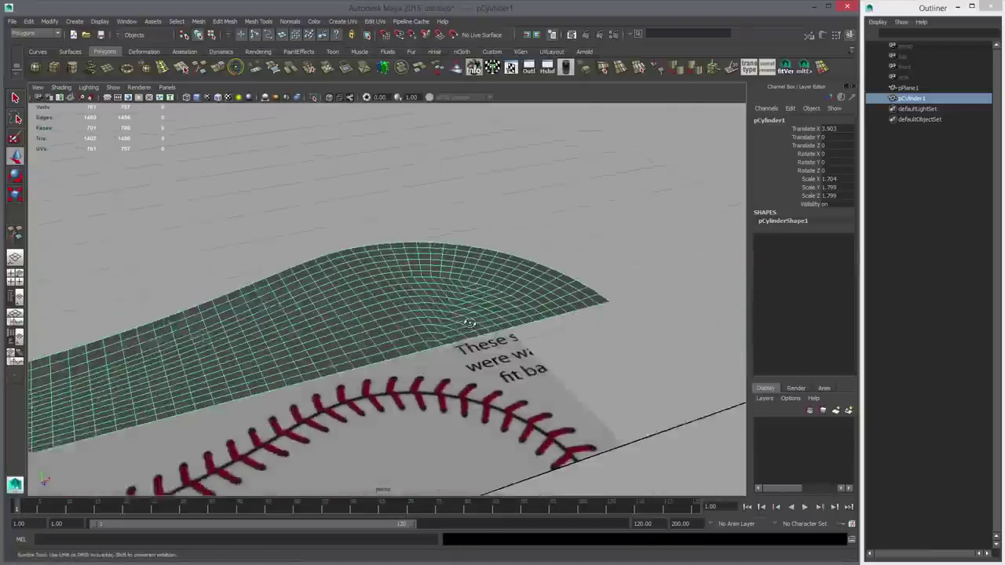
Step: In the top view, move the baseball mesh's pivot to the grid origin at the mesh's lower corner
right_click_drag(464, 323, 383, 326, "alt")
mouse_move(384, 327)
left_mouse_down("alt")
mouse_move(355, 350)
mouse_move(382, 338)
left_mouse_up("alt")
key("space")
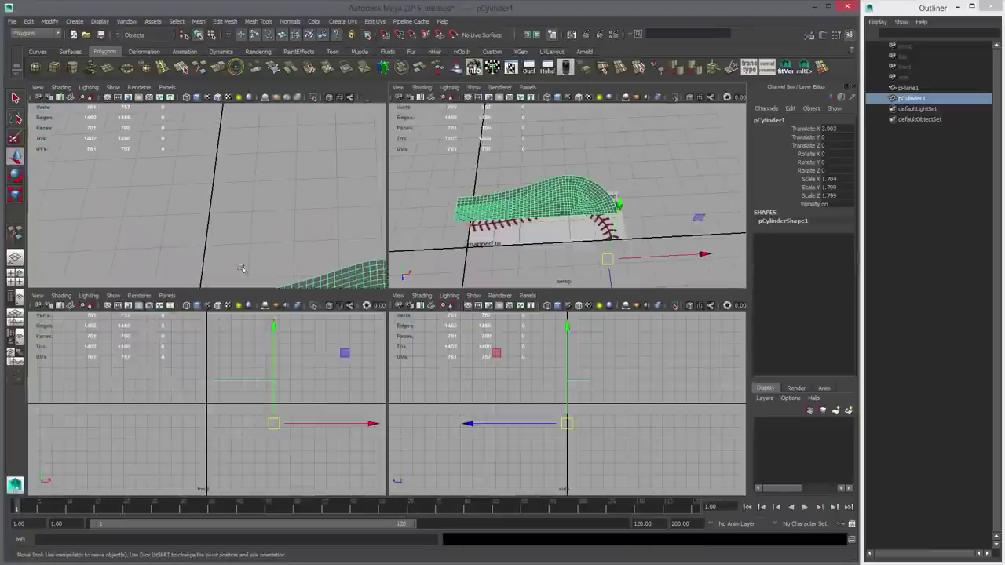
key("space")
right_click_drag(345, 251, 173, 297, "alt")
middle_click_drag(173, 296, 202, 282, "alt")
right_click_drag(202, 282, 315, 275, "alt")
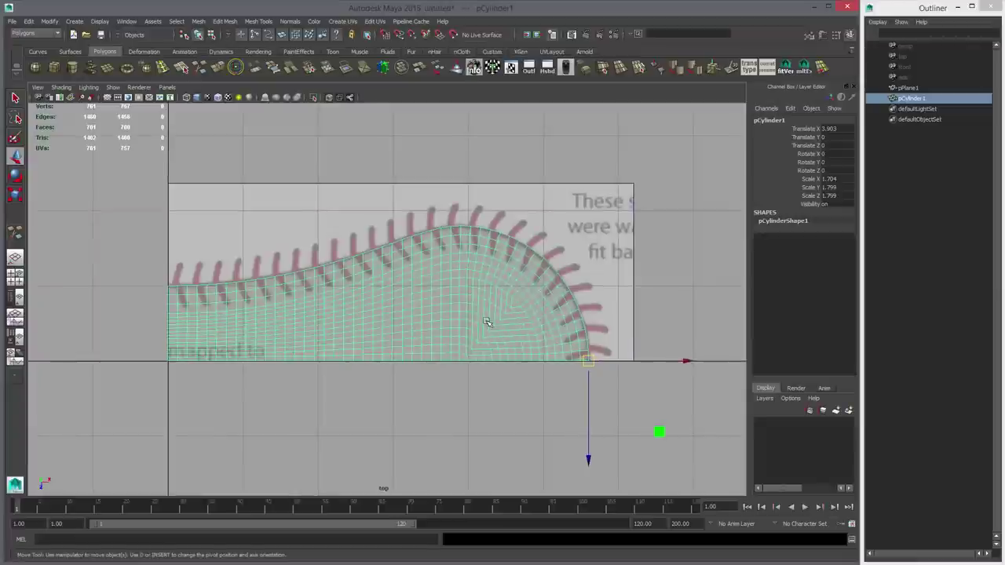
middle_click_drag(346, 337, 391, 320, "alt")
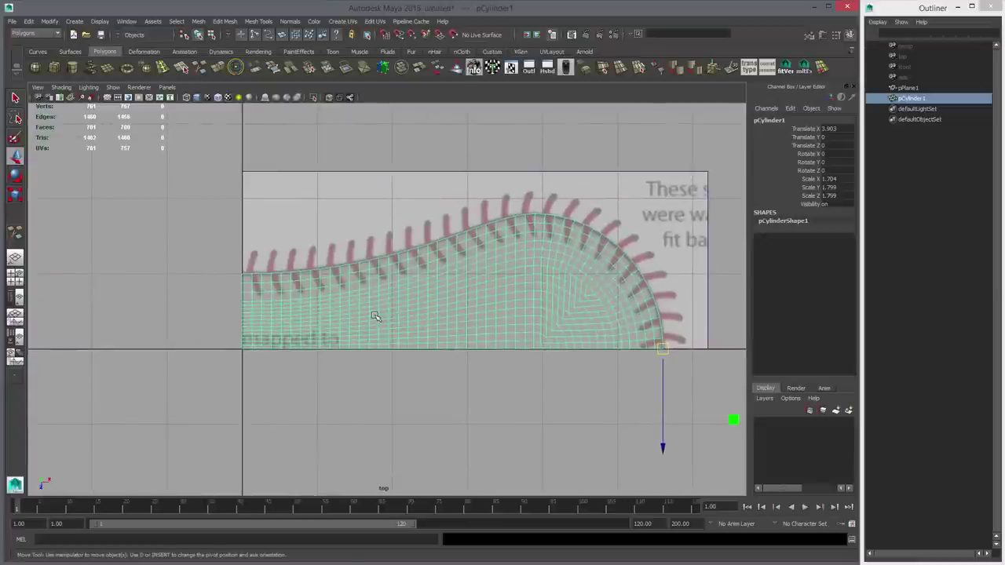
key("d")
middle_click_drag(299, 360, 245, 350)
middle_click_drag(520, 319, 385, 344, "alt")
middle_click_drag(430, 293, 363, 297, "alt")
Step: Duplicate the reference image plane and move the copy along X, beside the original, to Translate X of about 6.9
left_click(601, 229)
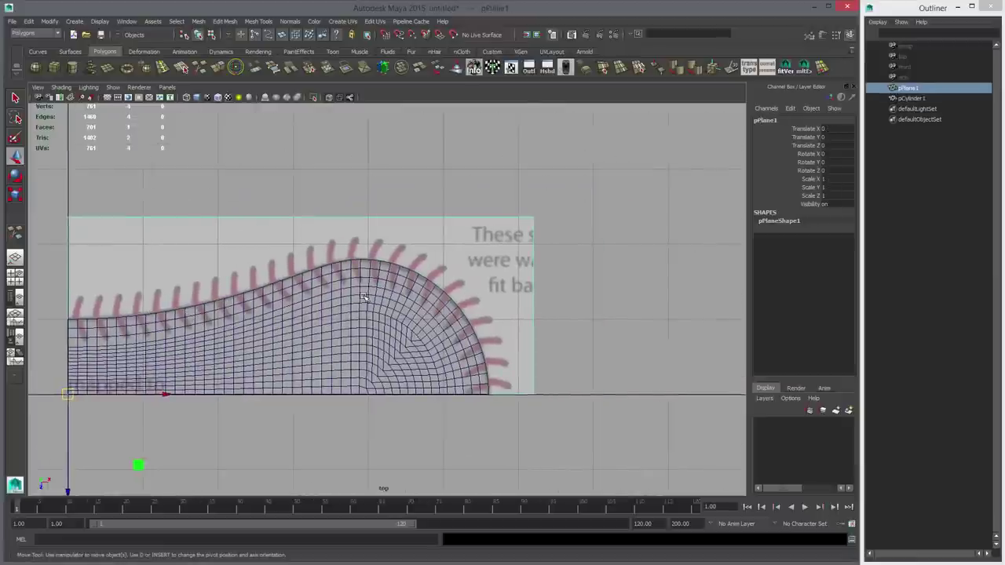
key("ctrl+d")
left_click_drag(166, 394, 683, 394)
middle_click_drag(667, 346, 398, 361, "alt")
right_click_drag(398, 361, 703, 352, "alt")
middle_click_drag(491, 438, 608, 348, "alt")
right_click_drag(608, 348, 675, 350, "alt")
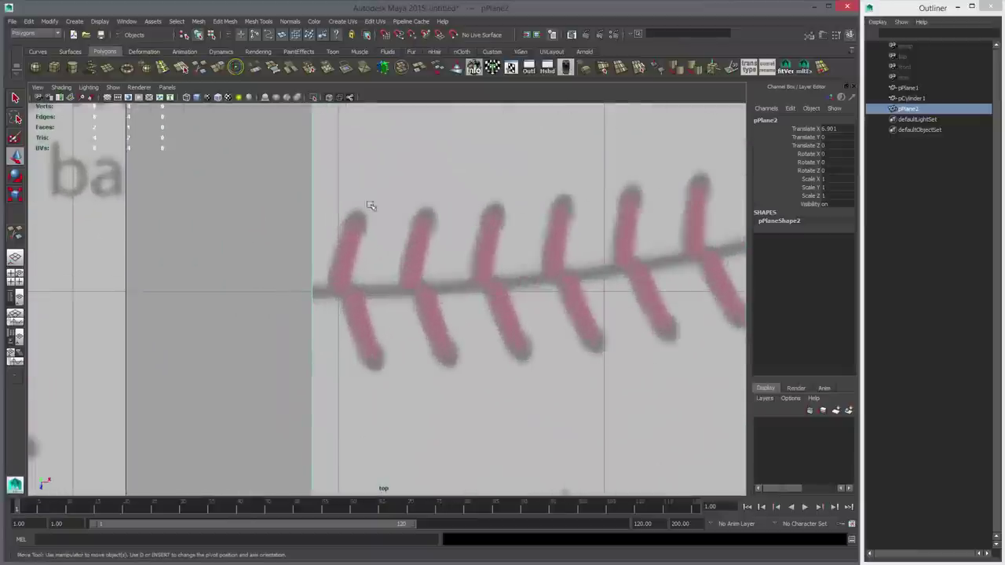
right_click_drag(572, 316, 468, 338, "alt")
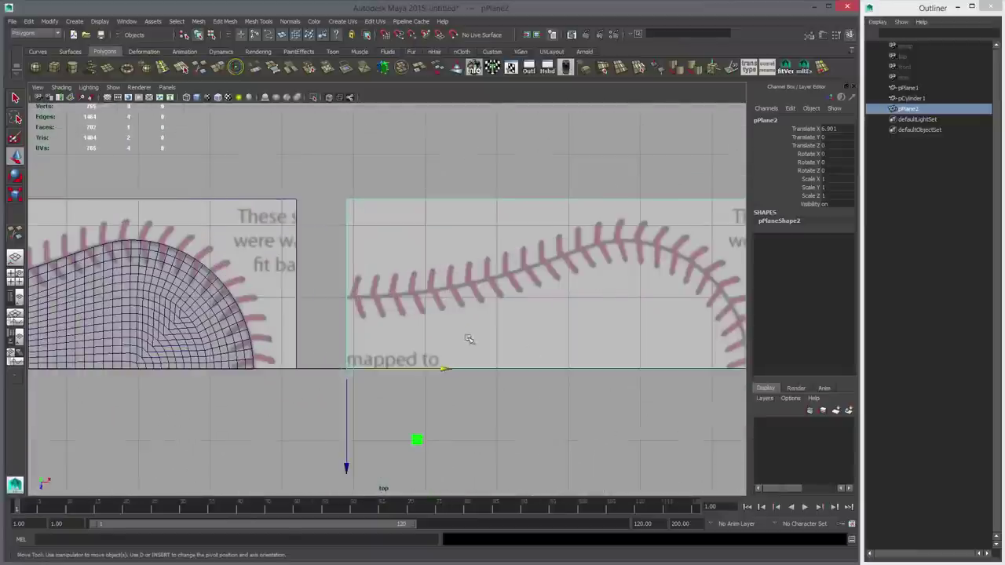
Step: Rotate the copied image plane about Y to roughly -1.9 so the start of its seam lies level
key("e")
left_click_drag(436, 333, 437, 338)
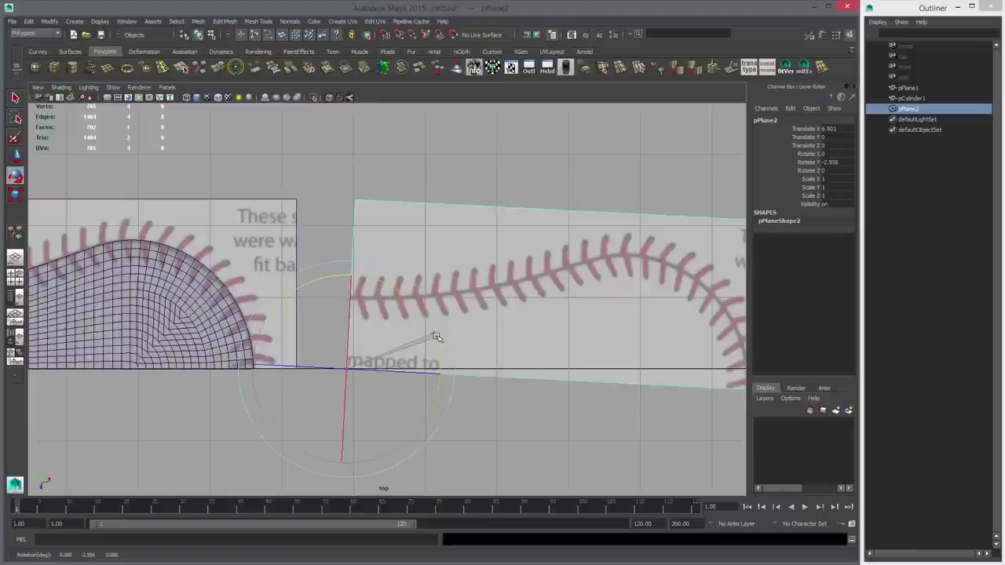
scroll(574, 359, "up", 3)
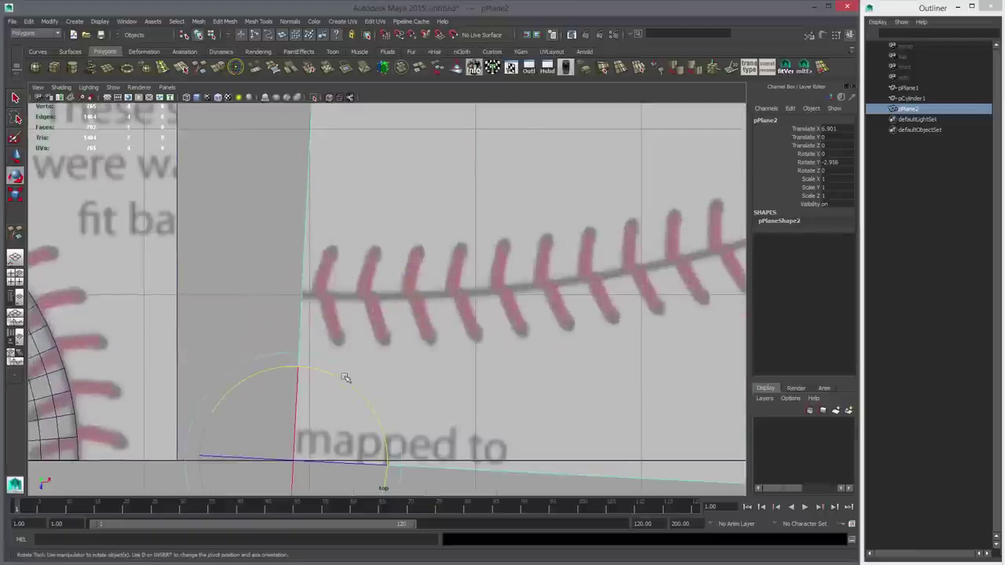
left_click_drag(347, 382, 345, 381)
key("w")
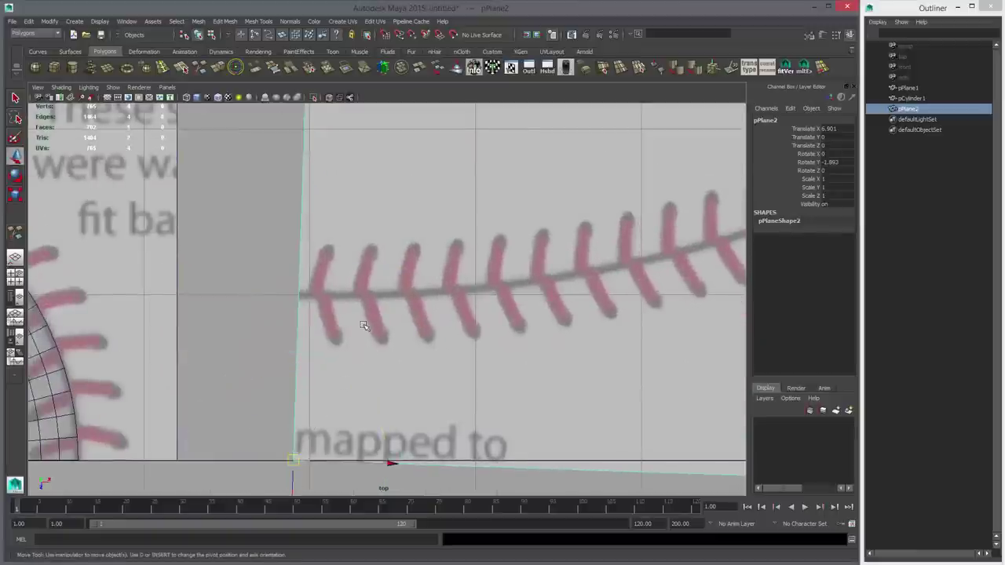
Step: Frame the first stitch on the copied plane with Cut Faces, using straight cuts below, on both sides and above it
left_click(290, 68)
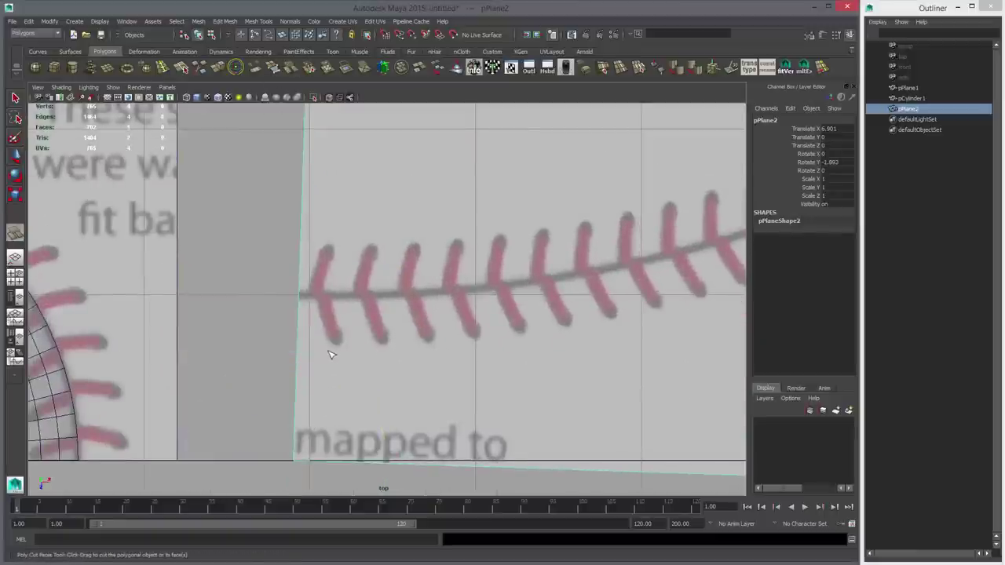
left_click(329, 354)
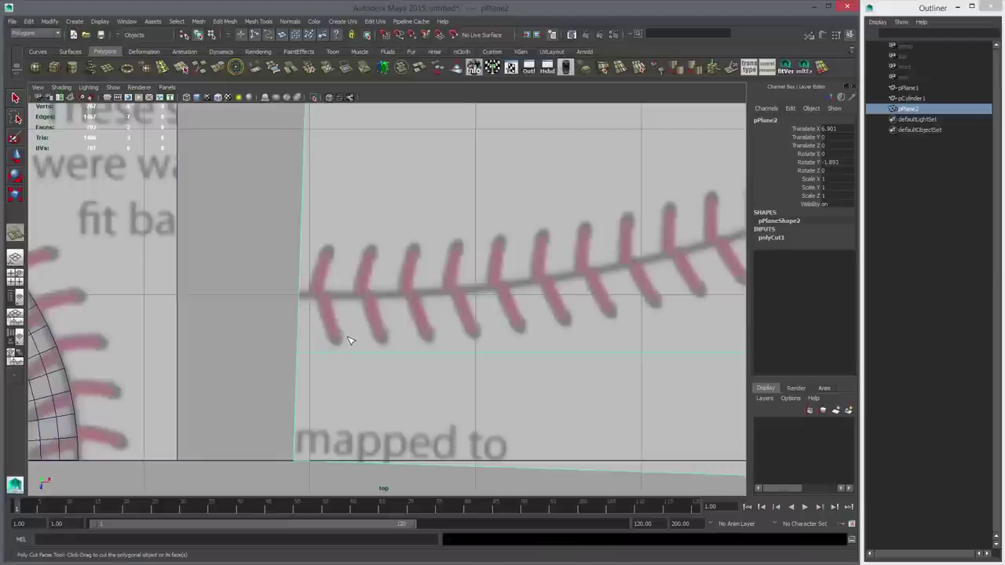
left_click_drag(350, 340, 353, 365)
key("ctrl+z")
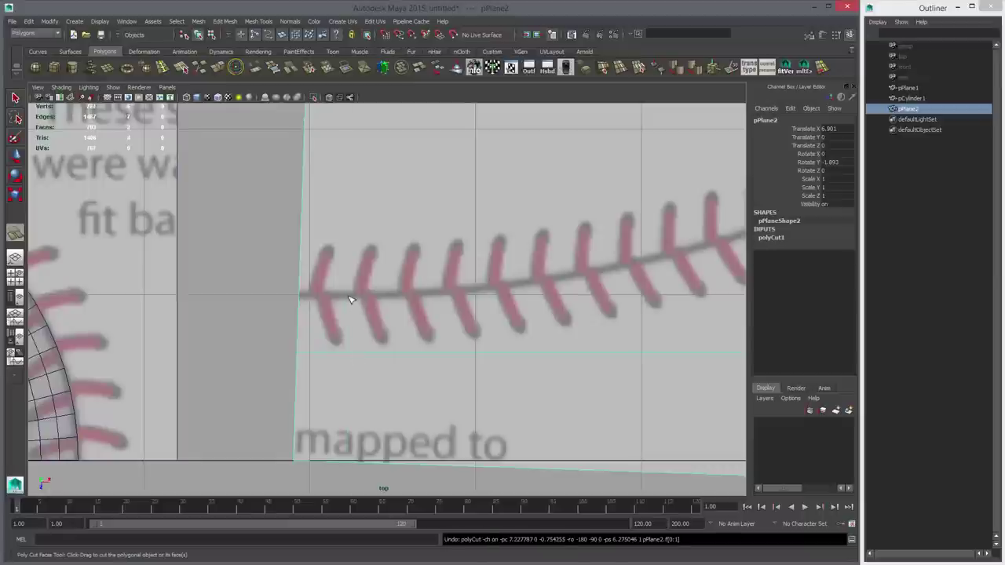
left_click_drag(349, 296, 349, 333, "shift")
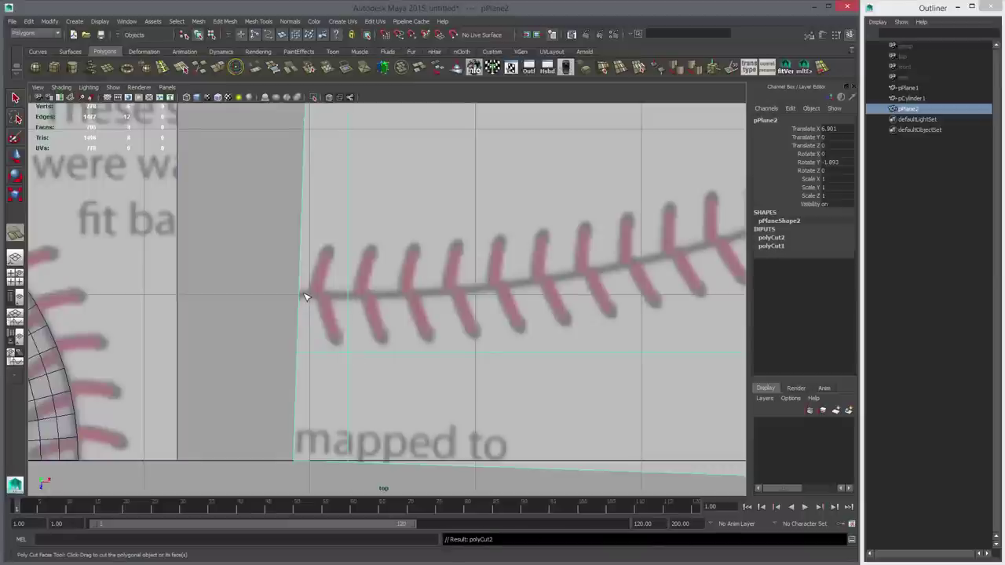
left_click_drag(305, 294, 308, 318, "shift")
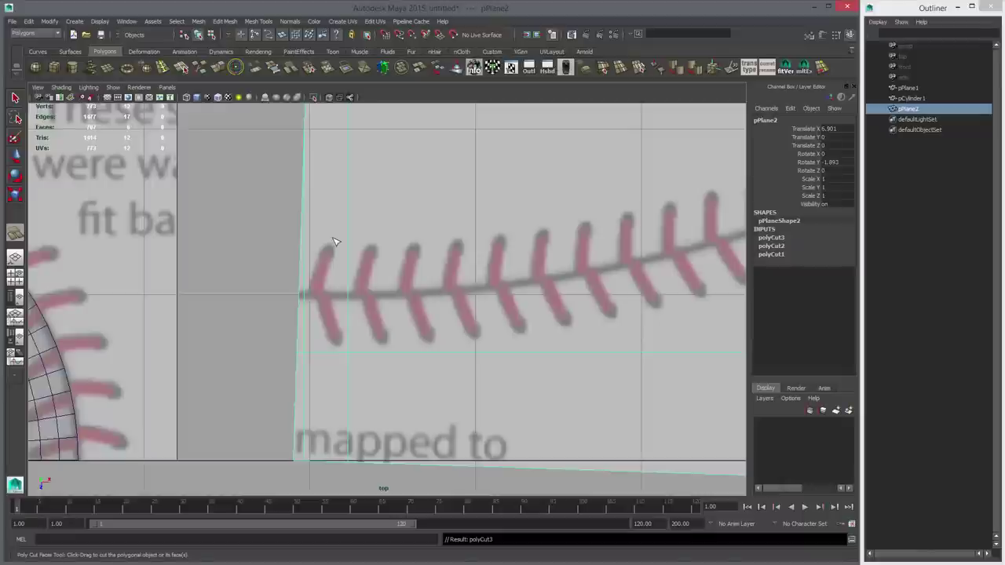
left_click_drag(333, 236, 364, 236, "shift")
Step: Delete every face of the copied plane except the one framing the first stitch, and return to object mode
key("w")
right_click_drag(344, 246, 340, 266)
left_click(340, 265)
left_click(337, 357)
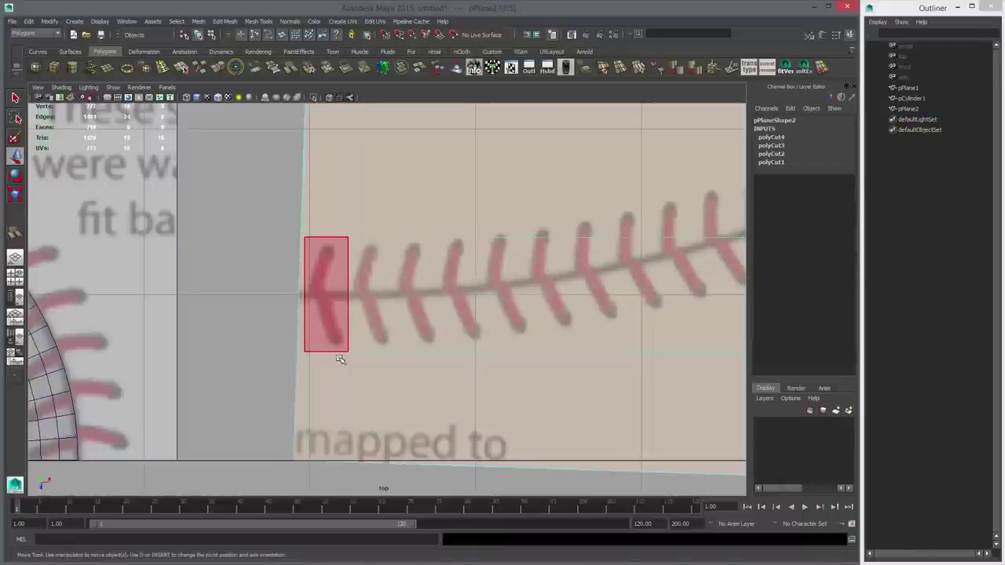
key("Delete")
right_click_drag(333, 332, 378, 319)
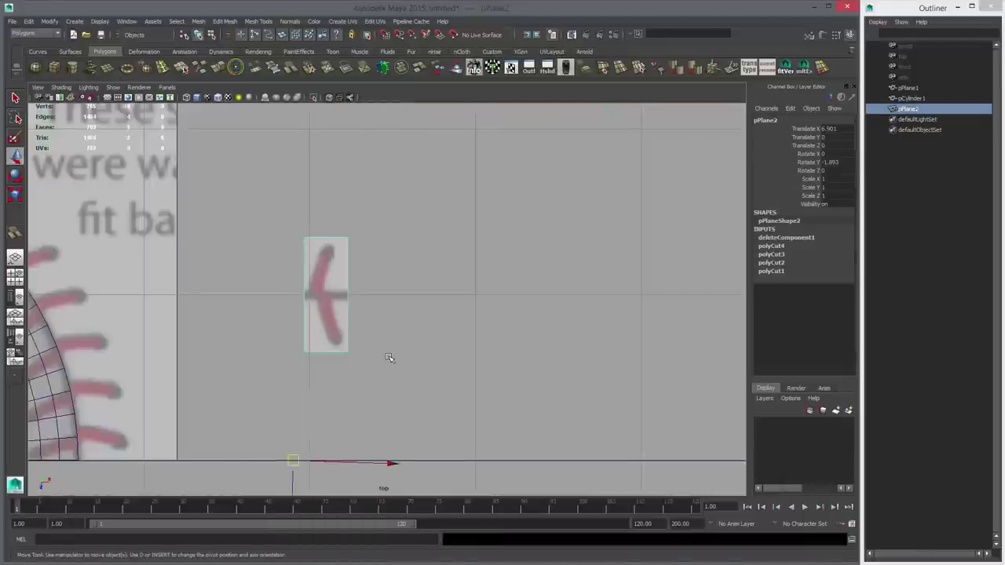
Step: Center the stitch piece's pivot and move the piece next to the original image plane, to about X 6.36, Z -0.32
key("alt+c")
middle_click_drag(371, 343, 455, 316, "alt")
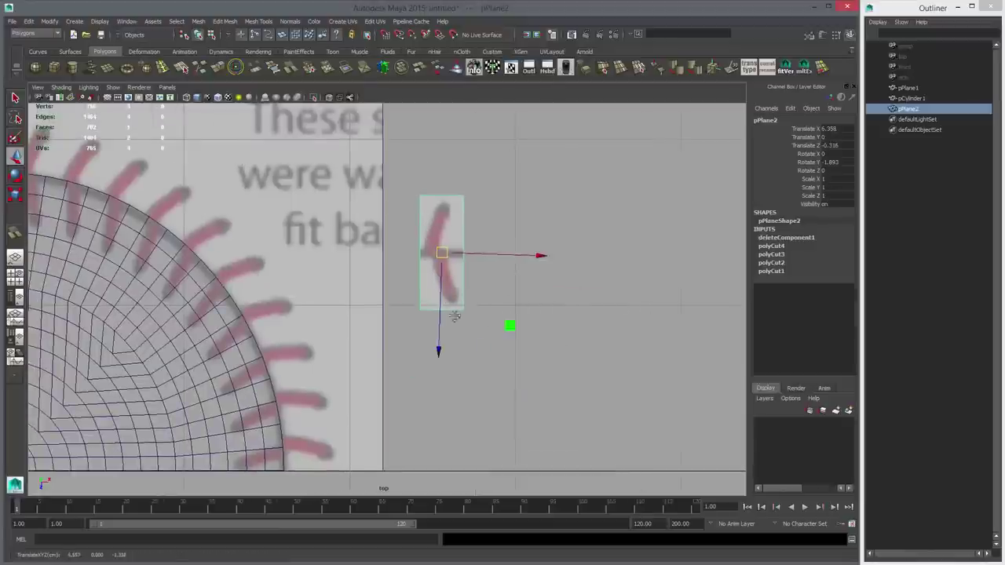
right_click_drag(454, 316, 559, 274, "alt")
middle_click_drag(559, 275, 381, 351, "alt")
right_click_drag(381, 351, 339, 272, "alt")
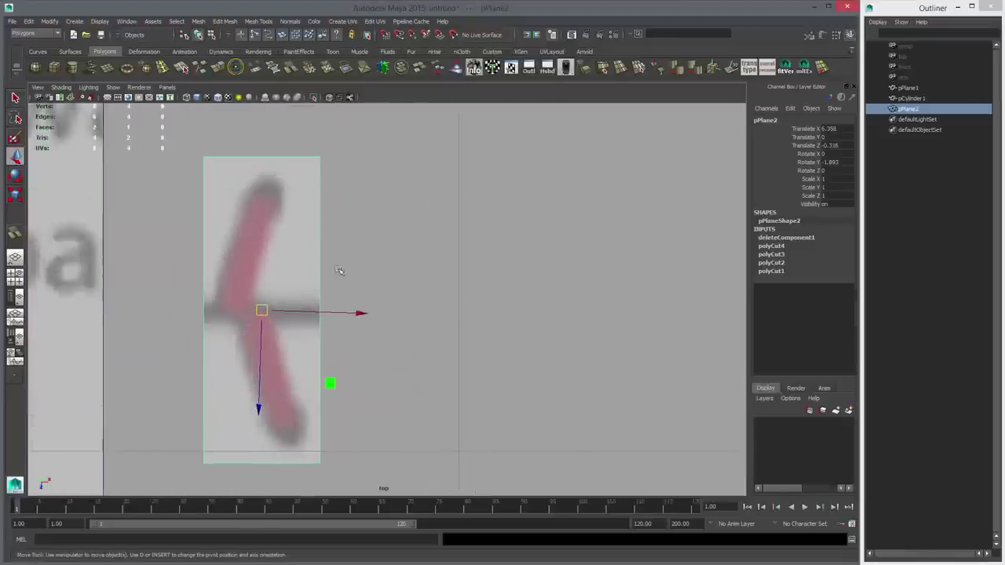
left_click(288, 72)
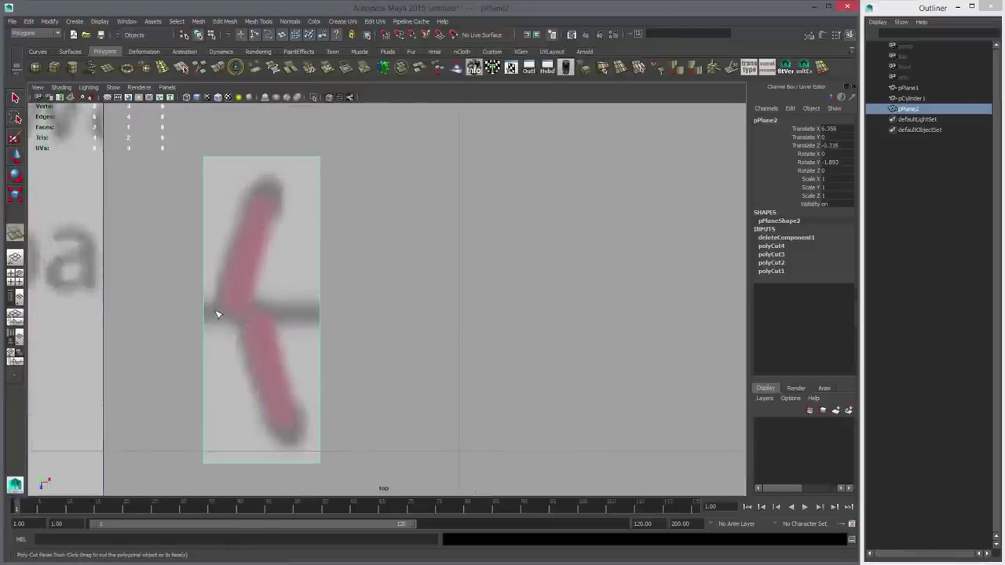
key("w")
double_click(161, 67)
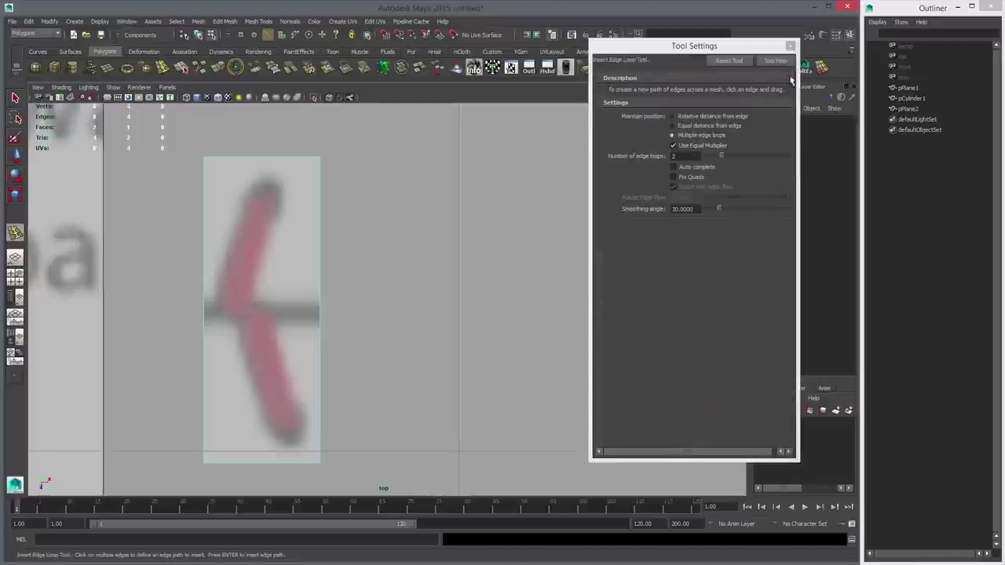
left_click(789, 45)
right_click_drag(292, 178, 323, 169)
key("w")
left_click(288, 190)
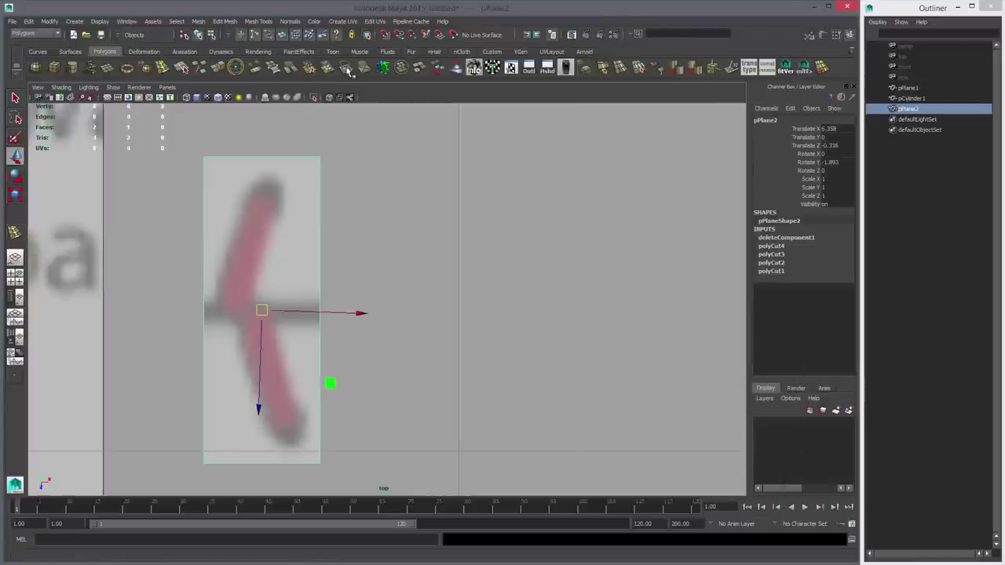
Step: Cut the stitch piece horizontally along the seam line and delete its upper half
left_click(291, 71)
left_click_drag(212, 313, 367, 312)
key("w")
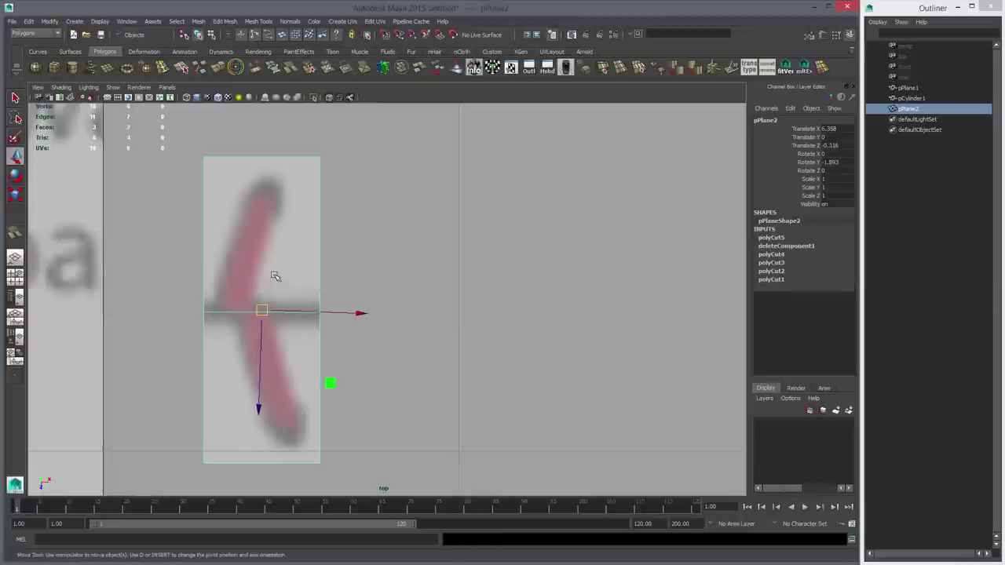
right_click_drag(275, 276, 276, 303)
left_click(275, 276)
key("Delete")
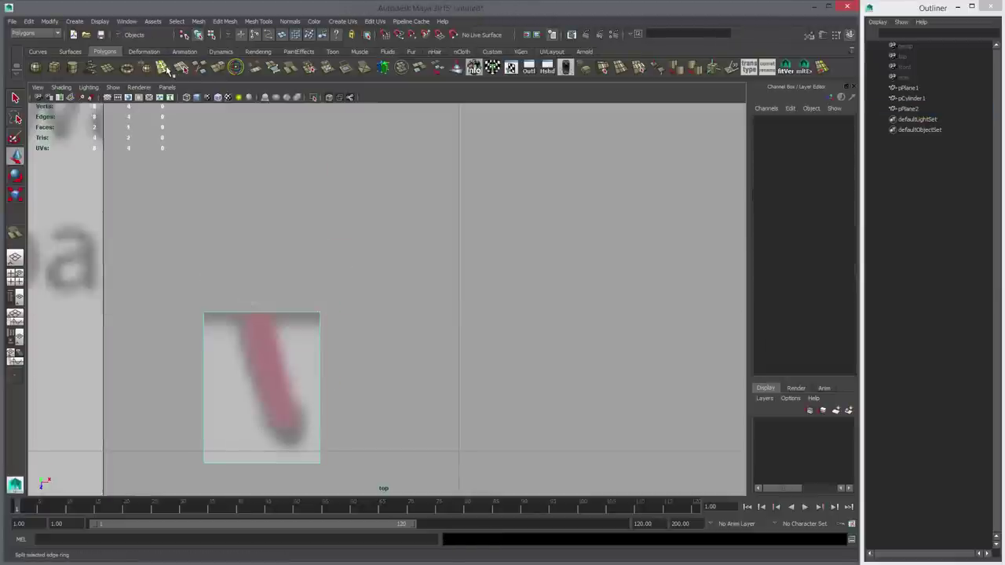
Step: Cut the remaining half-stitch piece with a straight horizontal line through the center of the stitch's rounded lower end
middle_click_drag(295, 261, 300, 205, "alt")
scroll(299, 205, "up", 1)
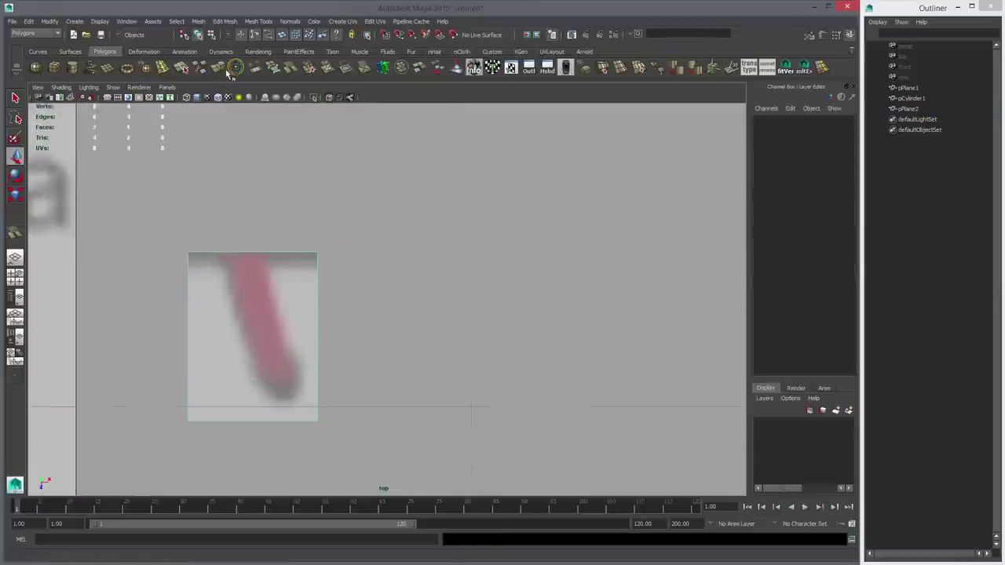
right_click_drag(255, 281, 275, 267)
left_click(275, 280)
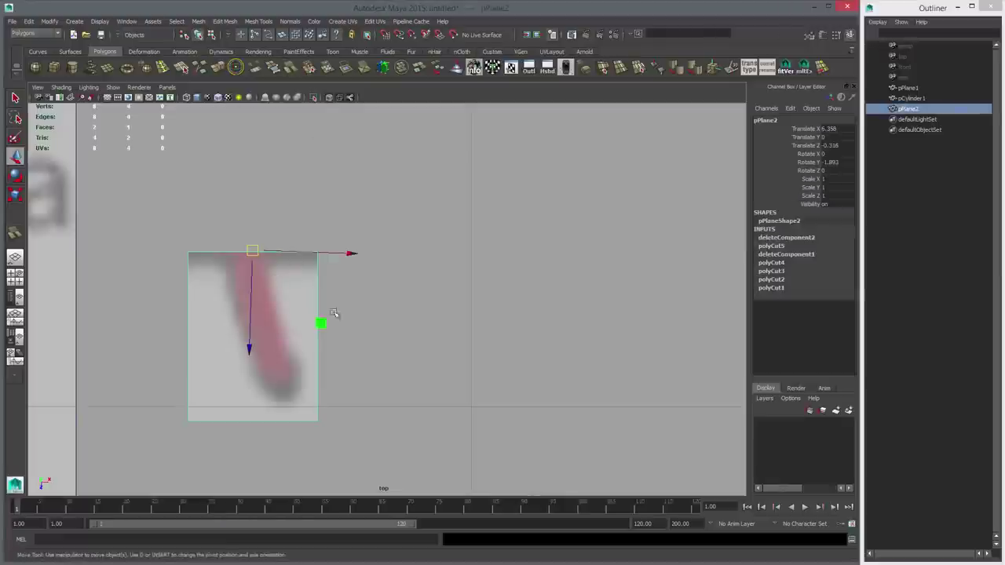
key("y")
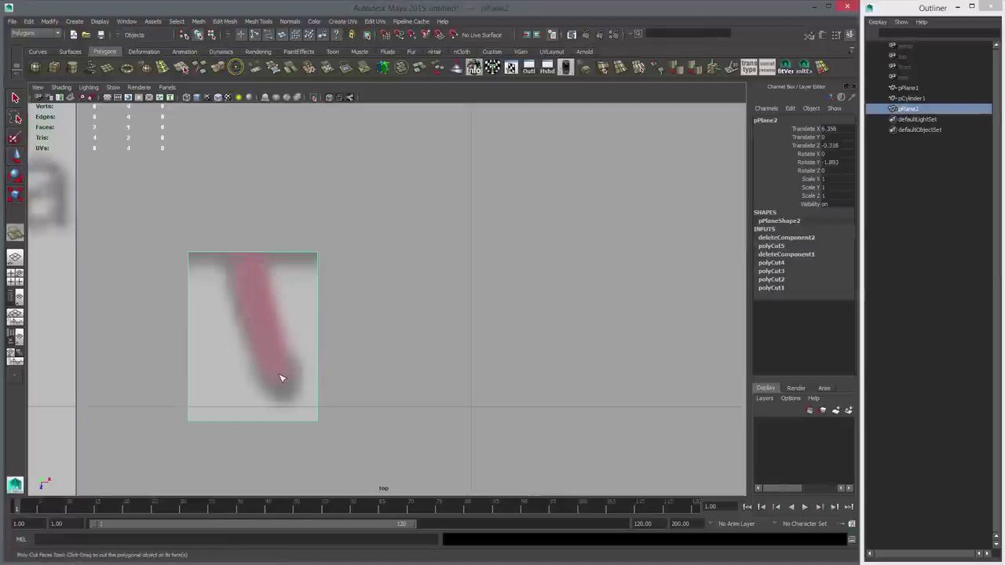
left_click_drag(279, 375, 263, 373, "shift")
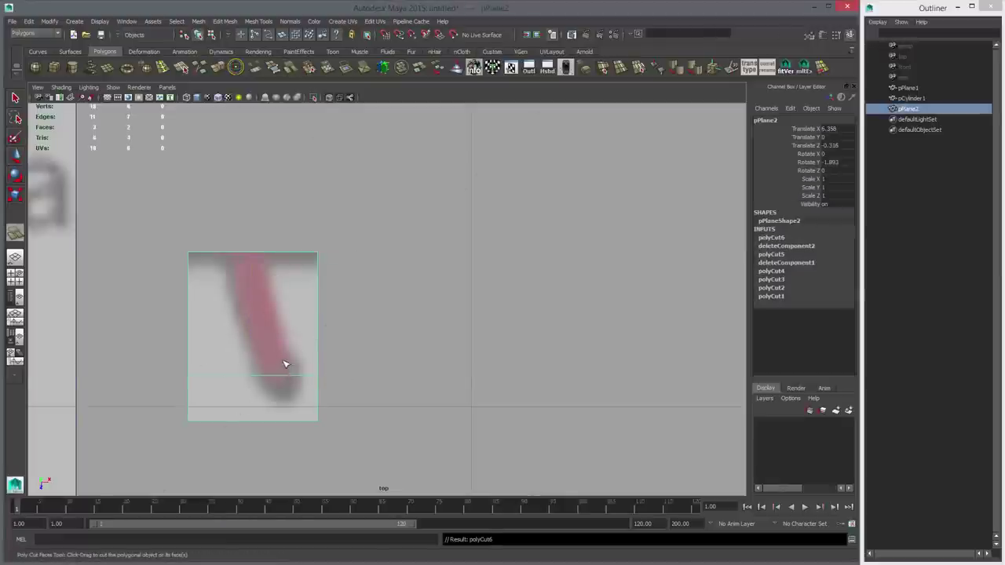
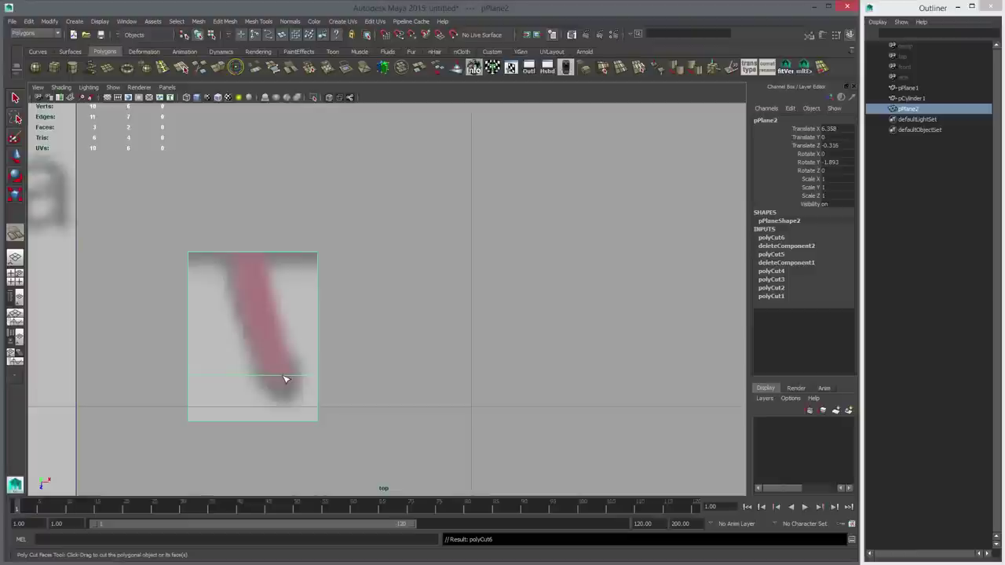
right_click_drag(286, 381, 285, 396)
left_click(287, 397)
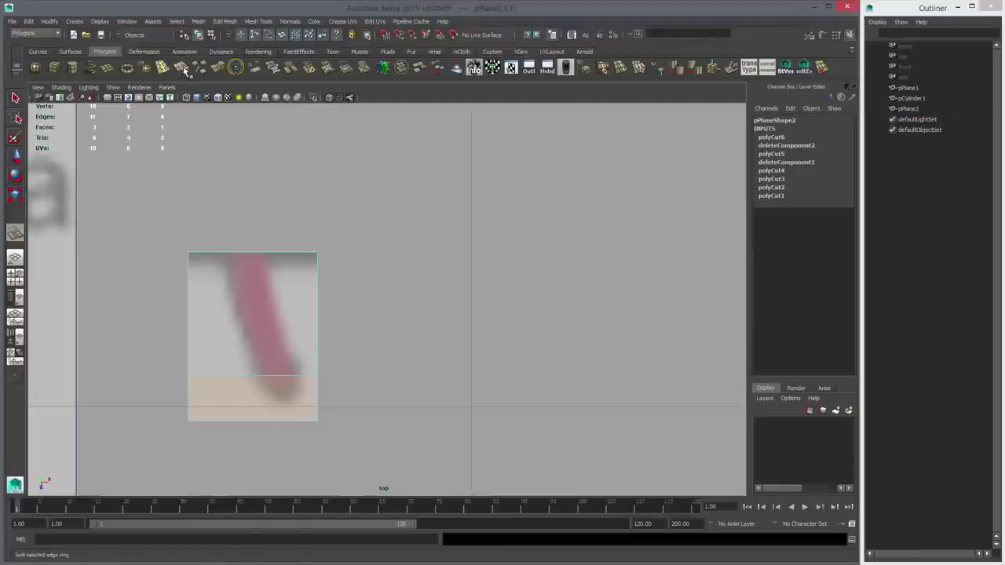
double_click(16, 234)
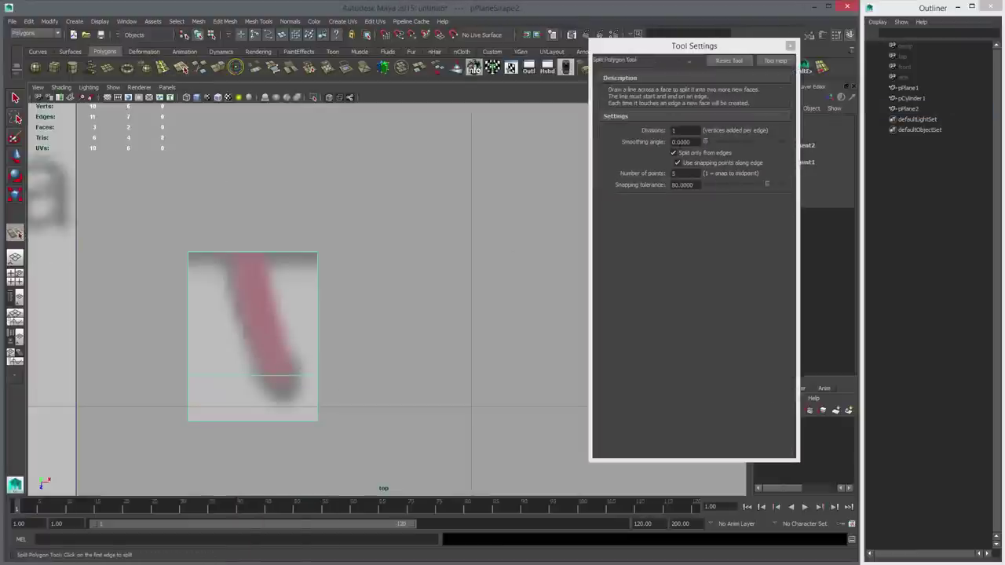
left_click(790, 46)
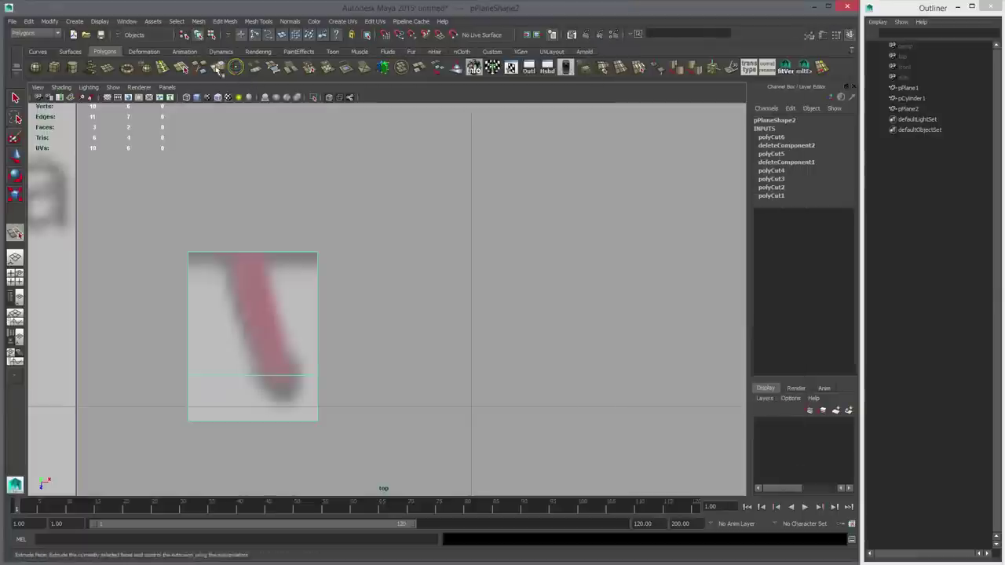
Step: Use Multi-Cut to fan three cuts from the stitch end's center to the lower edge's midpoint and both lower corners
left_click(201, 69)
left_click(283, 375)
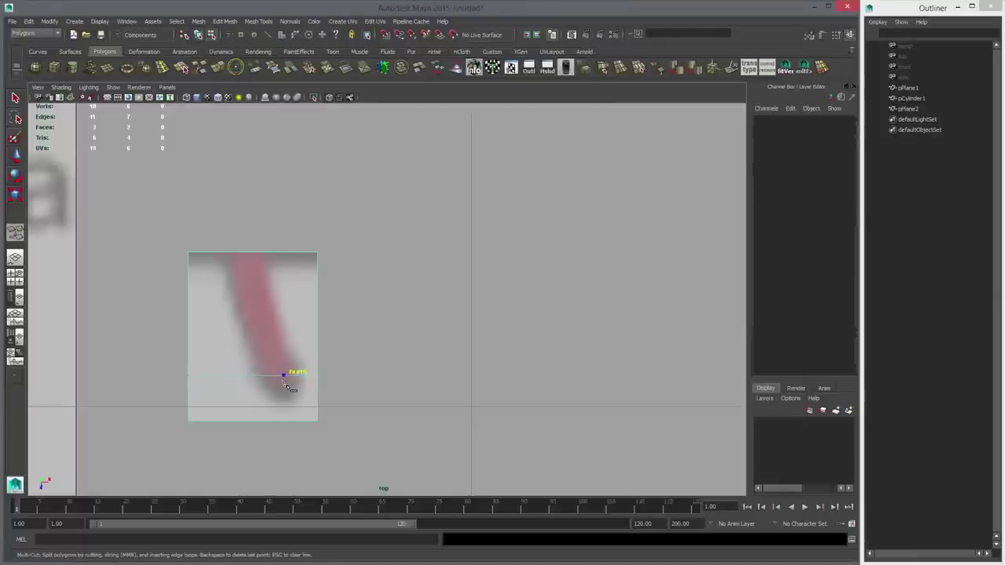
left_click(275, 424)
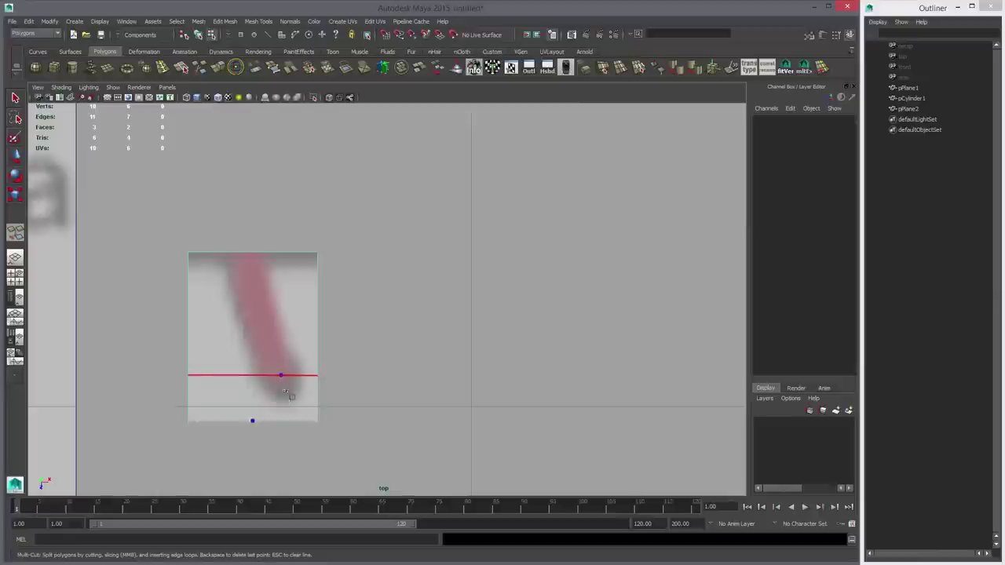
right_click(294, 395)
left_click_drag(273, 389, 305, 362)
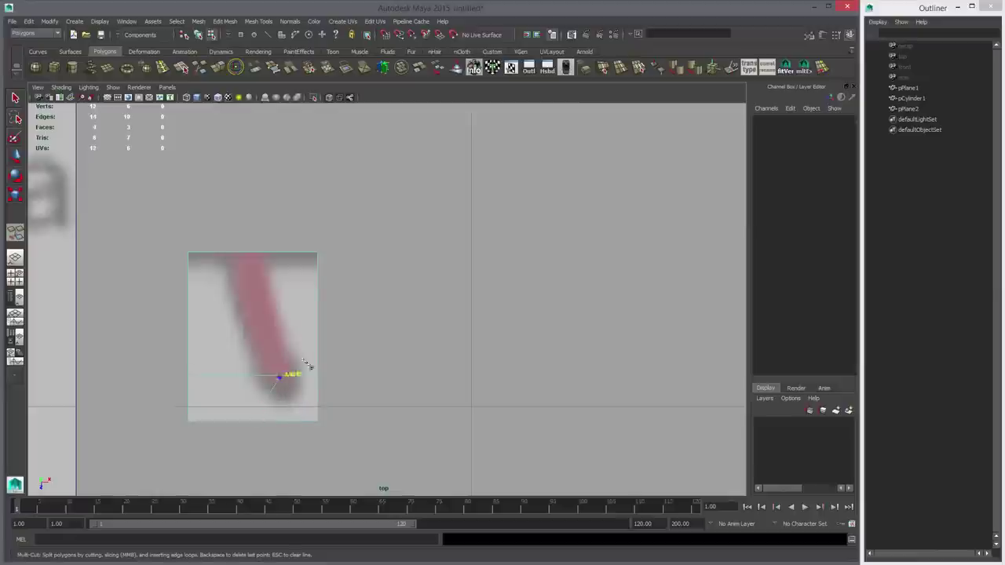
left_click_drag(287, 421, 404, 428)
right_click(287, 403)
left_click(280, 378)
left_click_drag(212, 421, 66, 426)
Step: Cut the half-stitch piece along the stitch's centerline up to the top edge, and insert an edge loop with 1 division across it
left_click(280, 377)
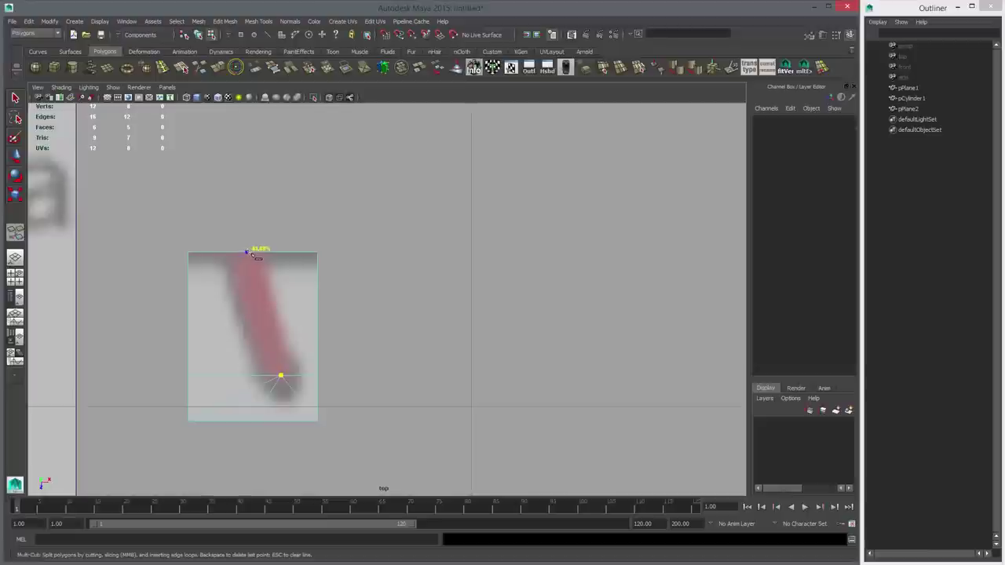
right_click(267, 271)
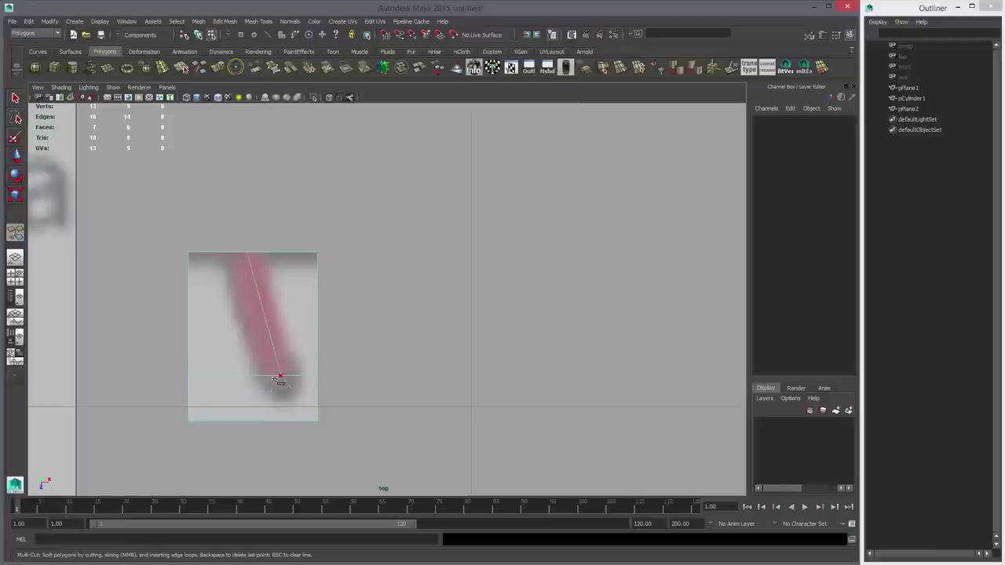
left_click(162, 68)
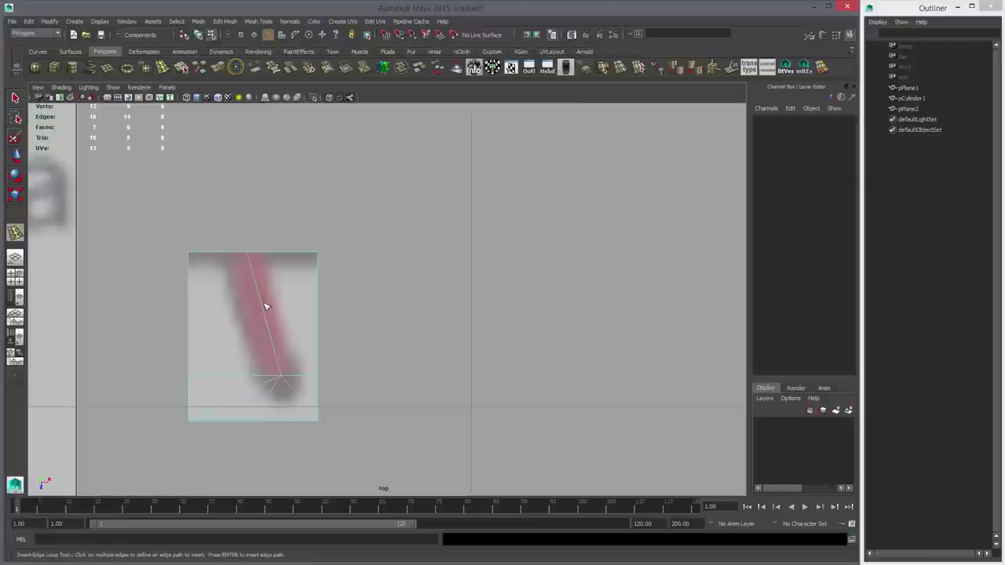
left_click(264, 307)
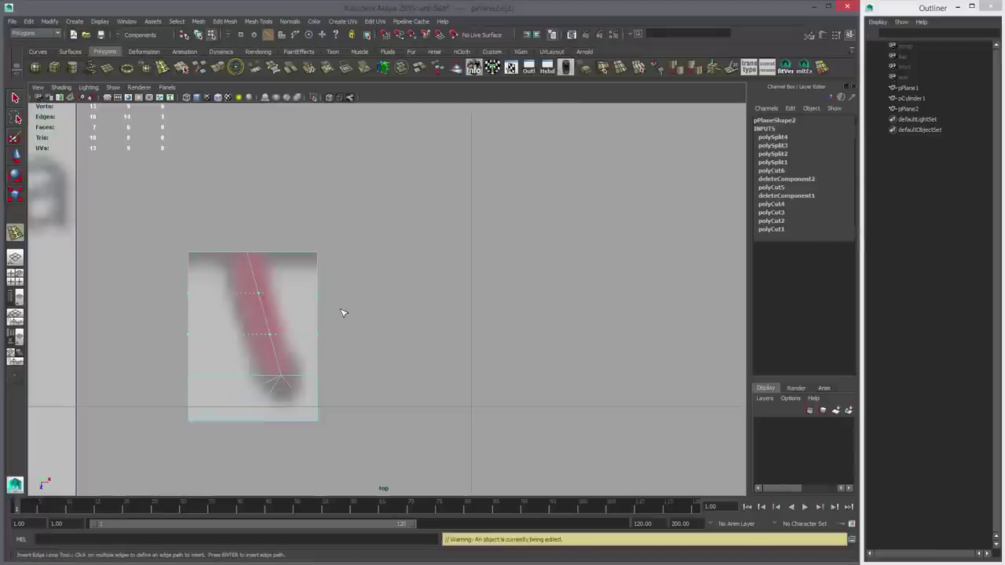
key("w")
left_click(779, 137)
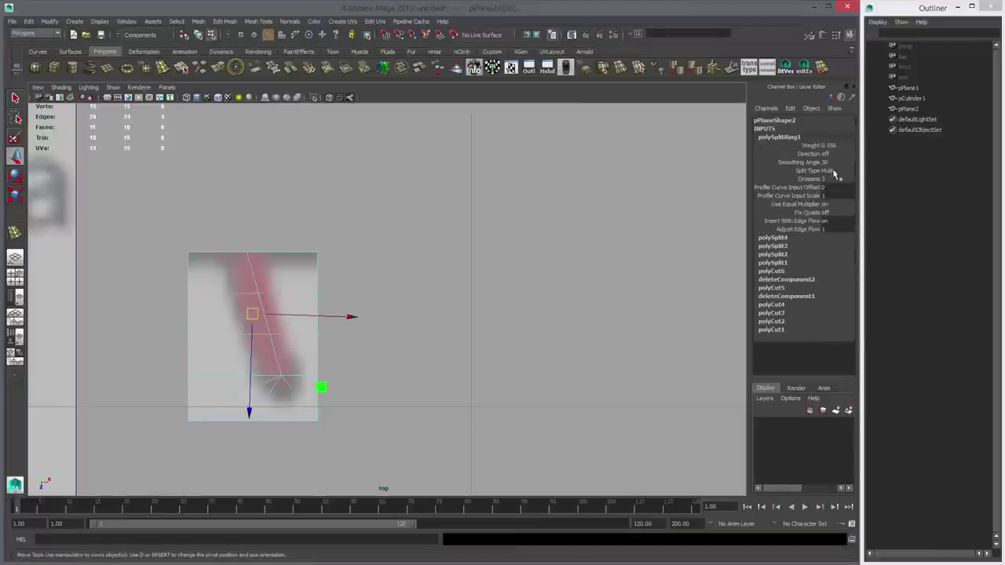
left_click(835, 171)
left_click(834, 171)
left_click_drag(827, 180, 818, 176)
type("1")
key("Return")
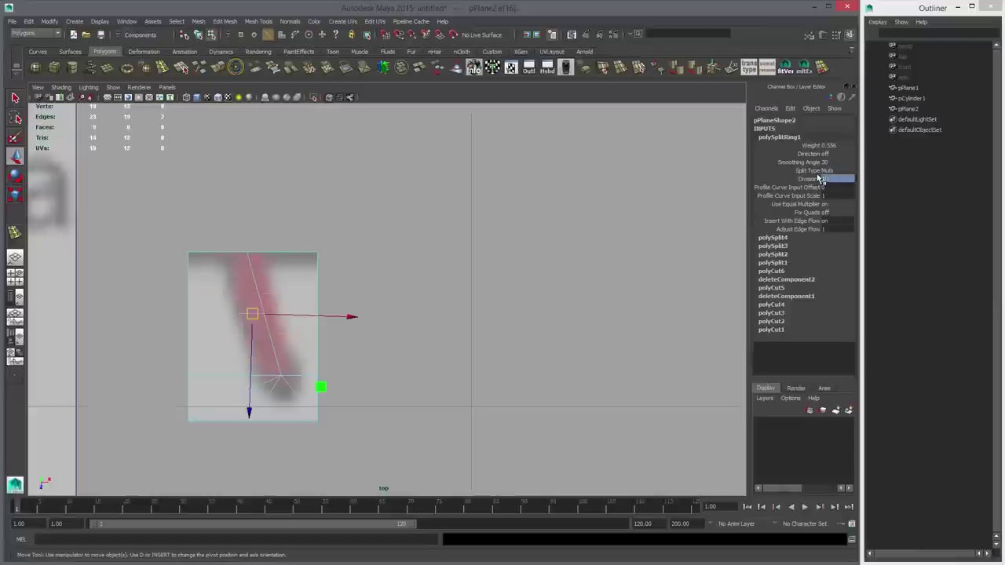
Step: Split the faces diagonally from both outer ends of the horizontal loop to the center of the stitch's rounded end
middle_click_drag(484, 283, 498, 257, "alt")
left_click(182, 69)
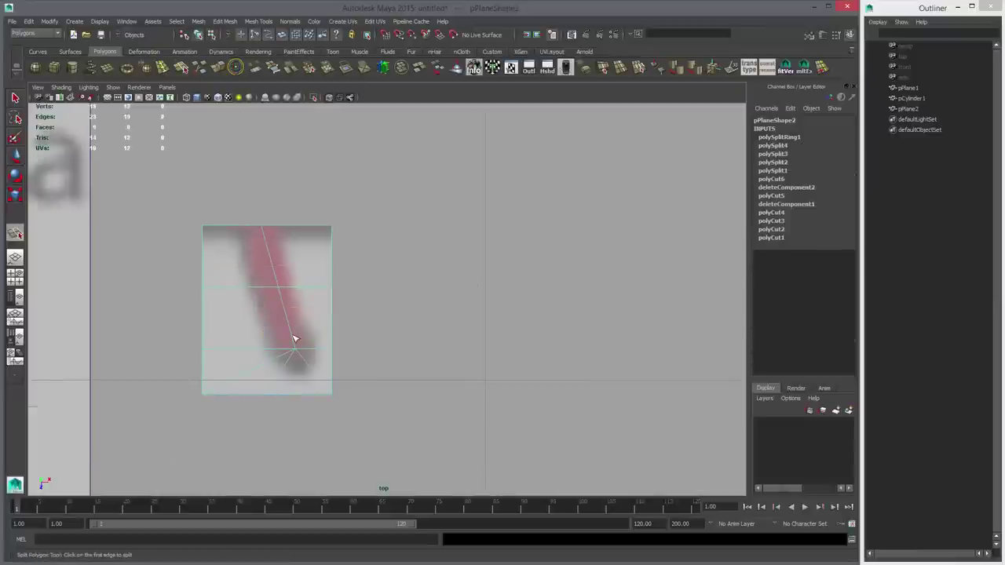
left_click_drag(309, 286, 440, 307)
key("Return")
left_click(295, 344)
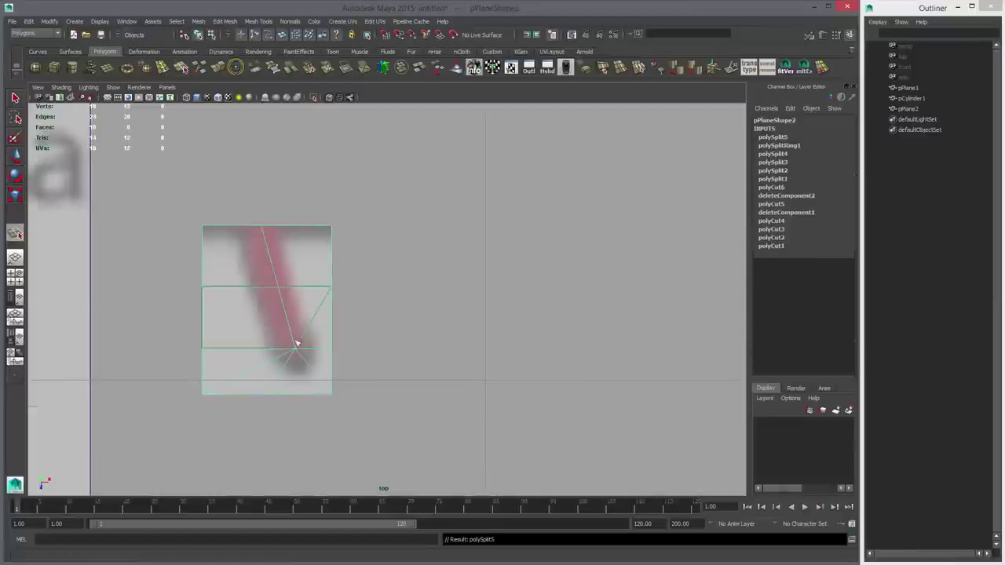
left_click_drag(235, 289, 198, 298)
key("Return")
Step: Use Multi-Cut to cut a closed eight-point ring across the radiating edges, following the outline of the stitch's rounded end
scroll(338, 337, "up", 3)
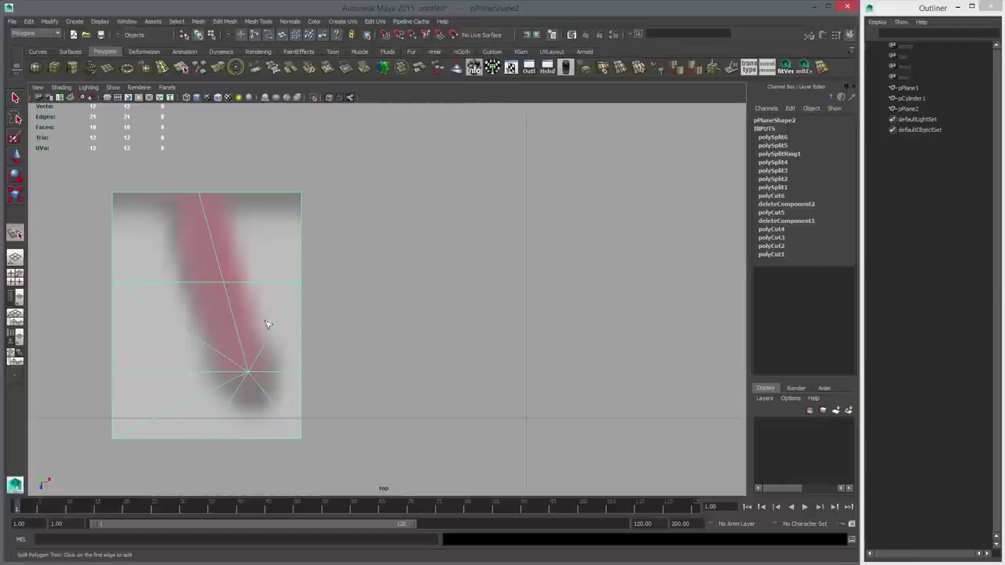
middle_click_drag(265, 323, 314, 302, "alt")
scroll(314, 301, "up", 2)
left_click(200, 67)
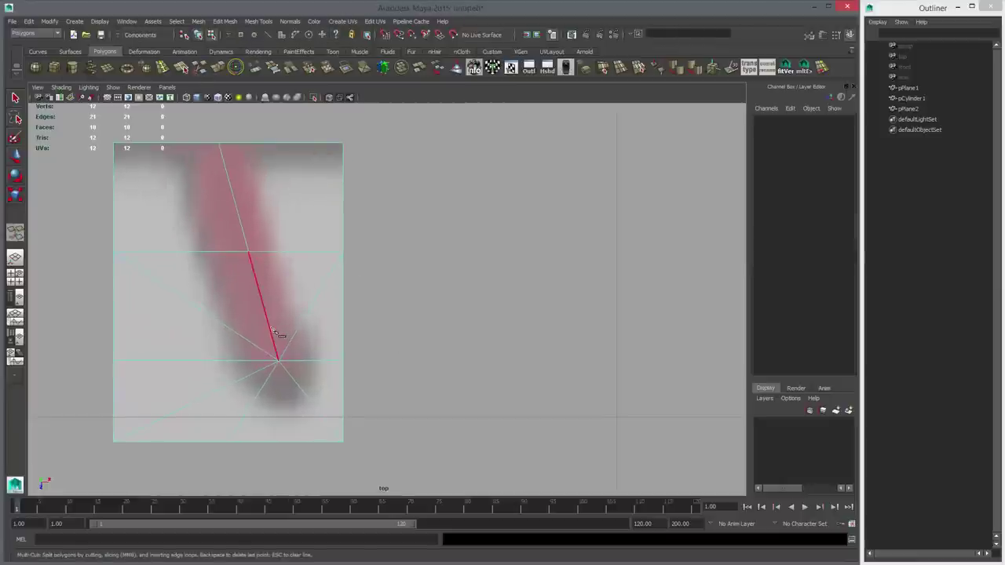
left_click(272, 324)
left_click(273, 323)
left_click(261, 402)
left_click(241, 380)
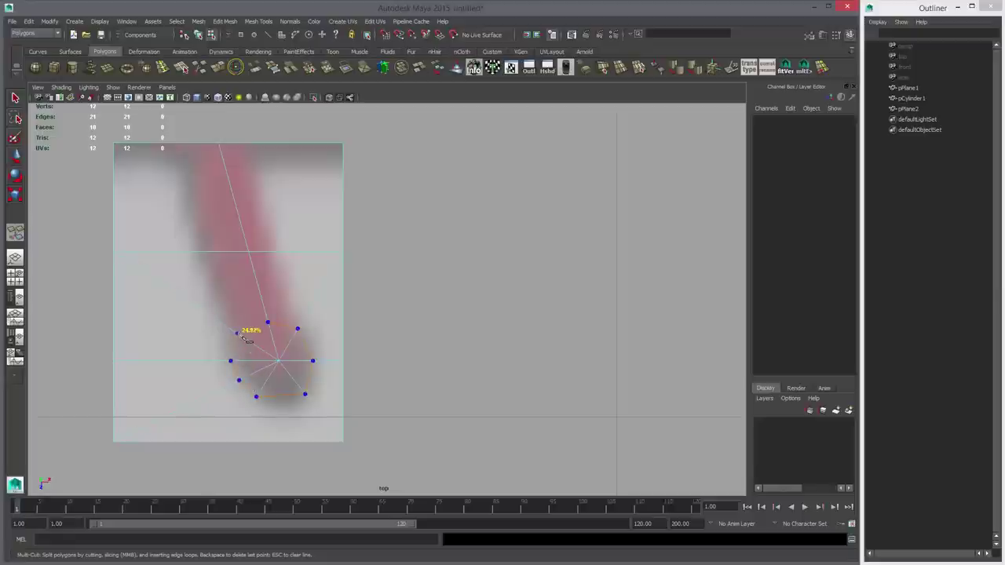
left_click(270, 323)
right_click(282, 305)
Step: Delete the triangular faces inside the ring to open a hole at the stitch's end
key("w")
middle_click_drag(275, 347, 276, 324, "alt")
key("q")
right_click(276, 323)
left_click(276, 348)
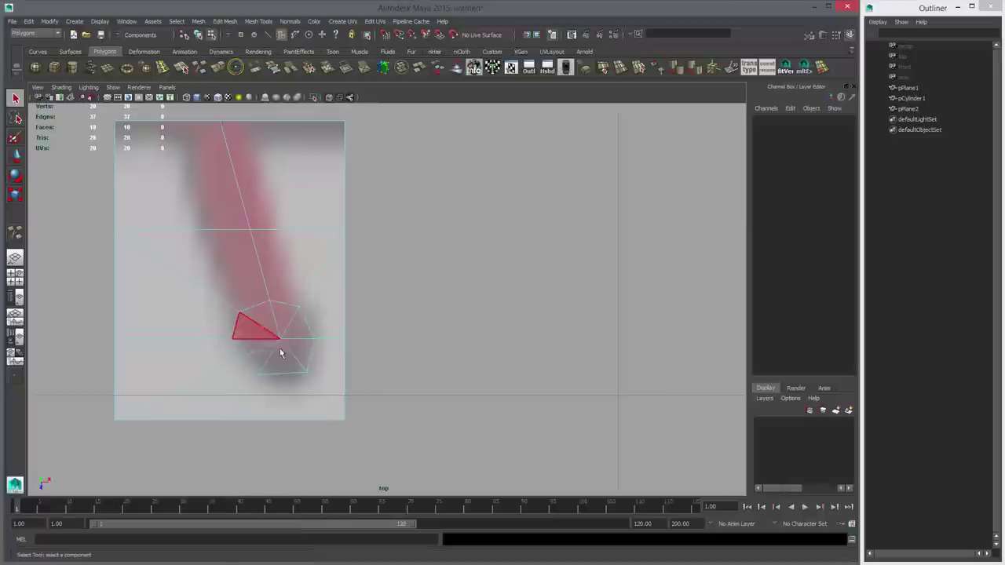
left_click(284, 353)
key("Delete")
Step: Move the hole's border vertices outward and downward to form a rounder octagon that matches the stitch end
right_click_drag(285, 355, 263, 353)
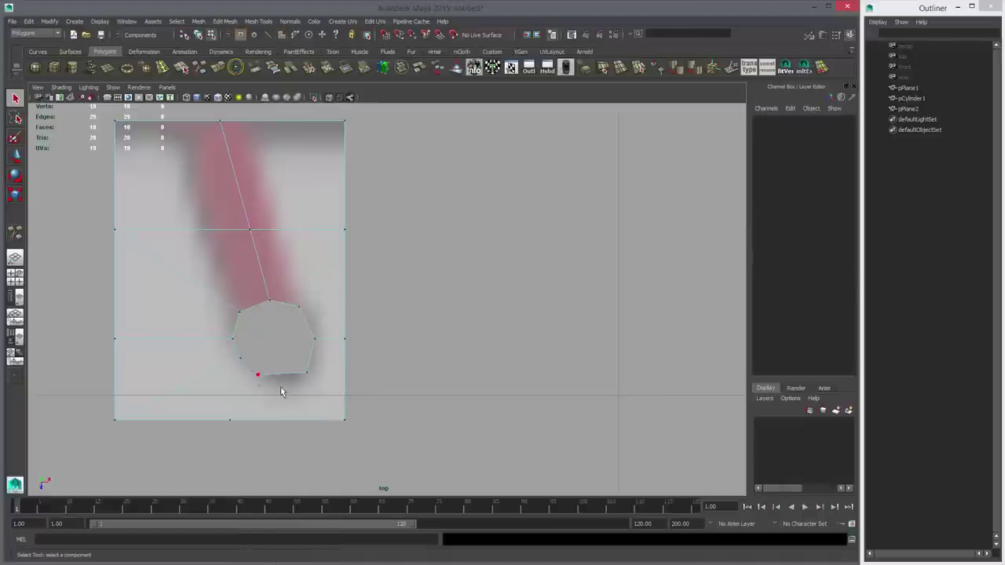
left_click(280, 387)
key("w")
middle_click_drag(275, 380, 289, 386)
left_click_drag(237, 355, 258, 372)
middle_click_drag(275, 361, 278, 370)
left_click(272, 379)
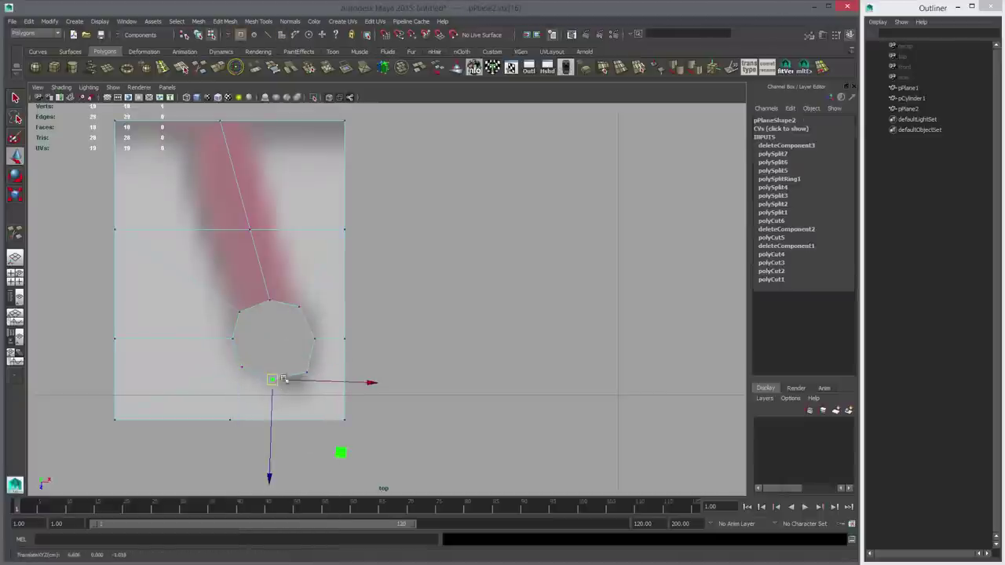
left_click(305, 373)
left_click(315, 340)
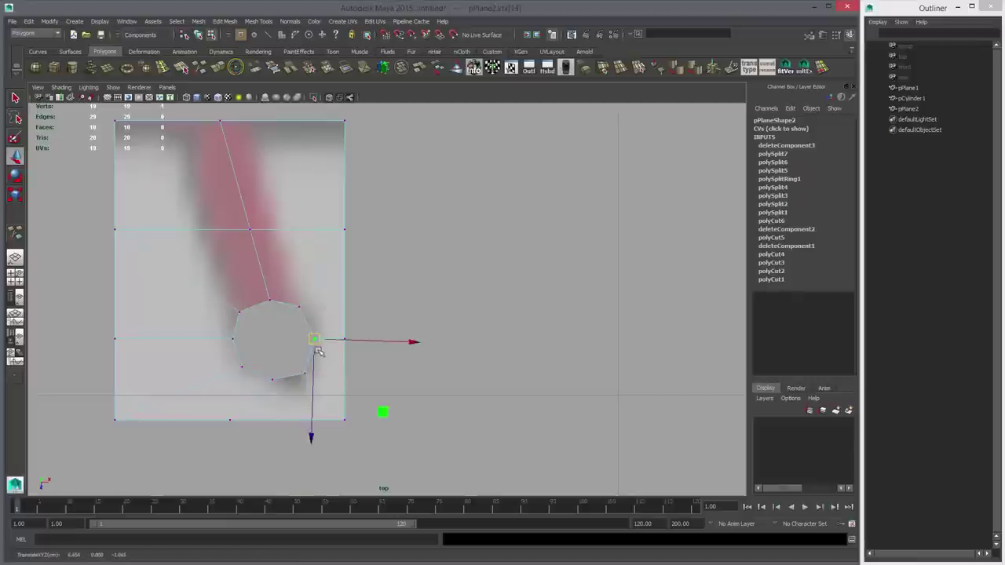
left_click(299, 307)
middle_click_drag(265, 253, 280, 300, "alt")
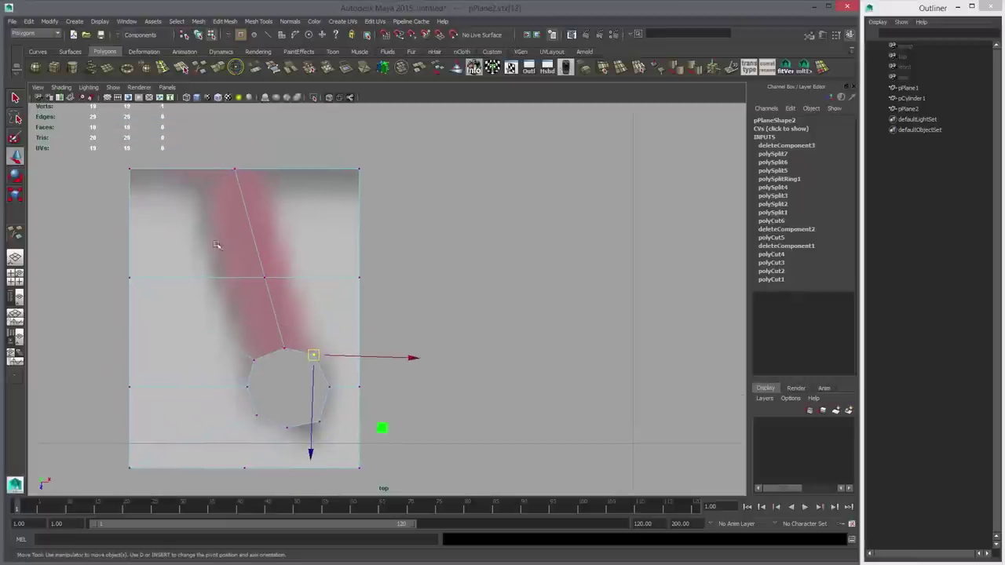
Step: Insert an edge loop closely around the hole, with Auto complete enabled and Insert with edge flow disabled
left_click(199, 68)
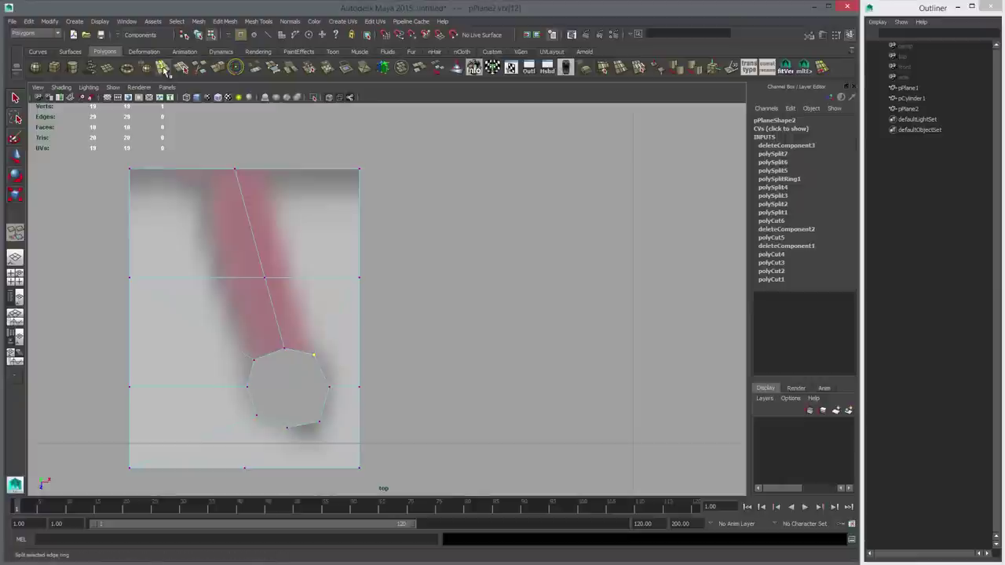
left_click(163, 69)
double_click(15, 233)
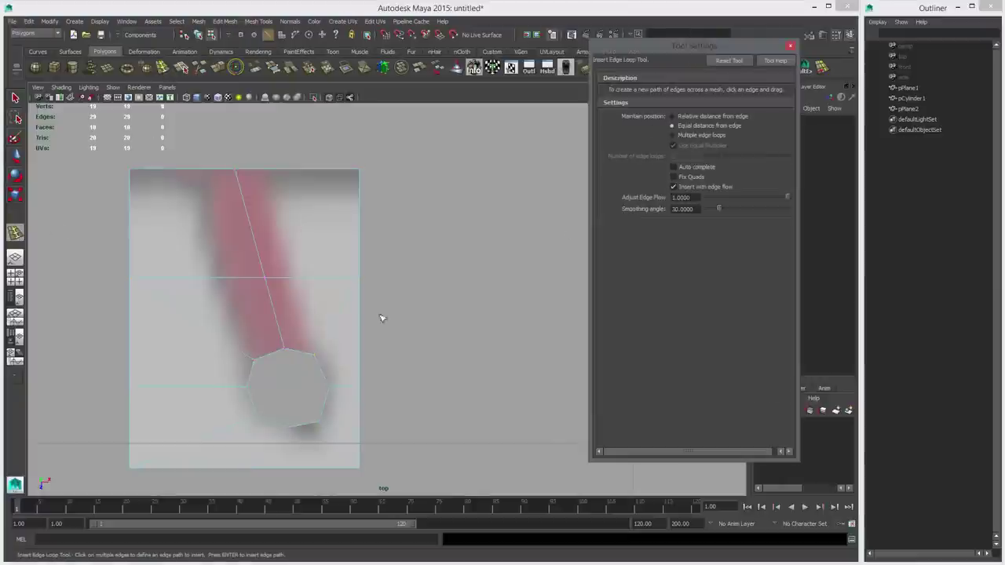
left_click(673, 167)
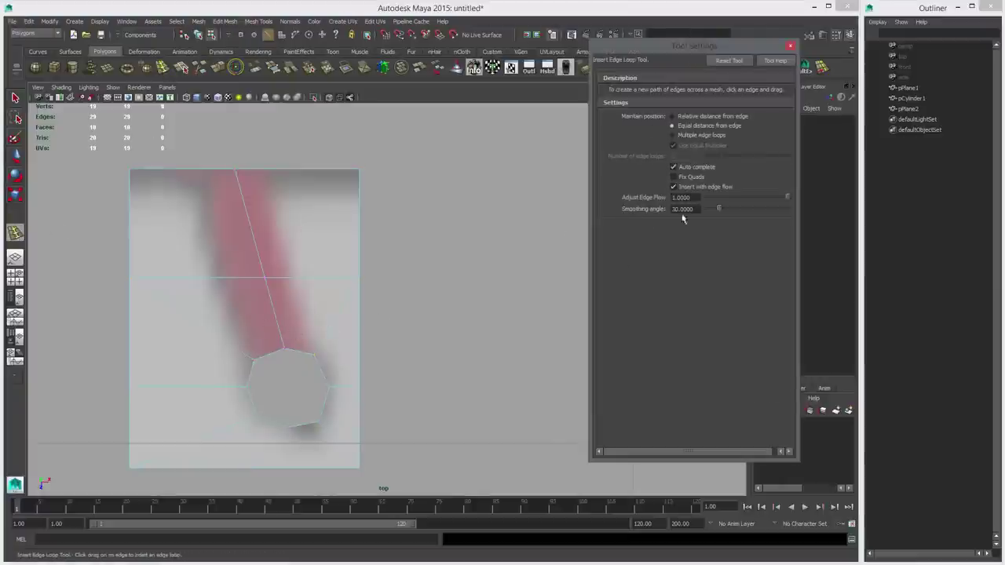
left_click(281, 335)
key("ctrl+z")
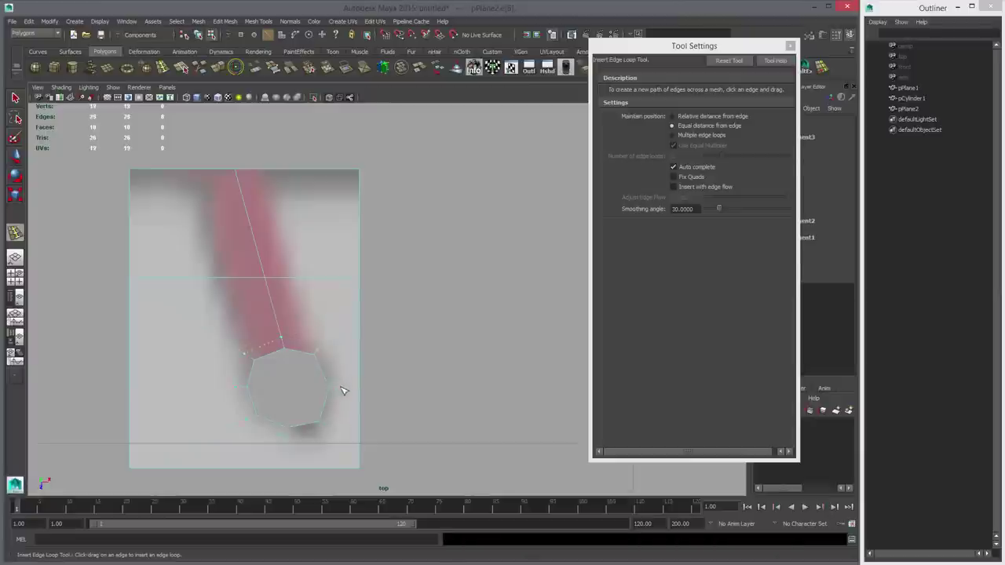
left_click_drag(351, 400, 349, 397)
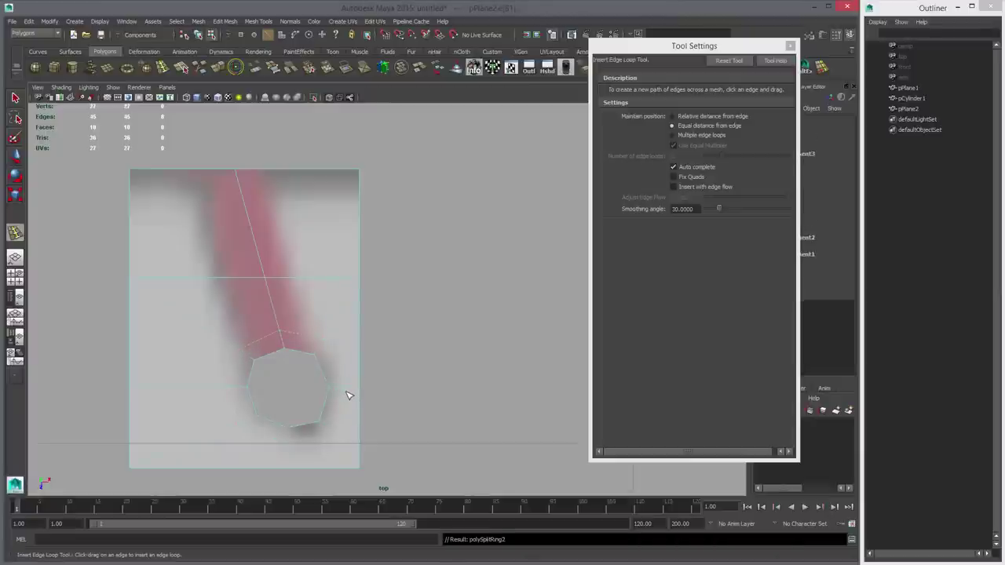
key("w")
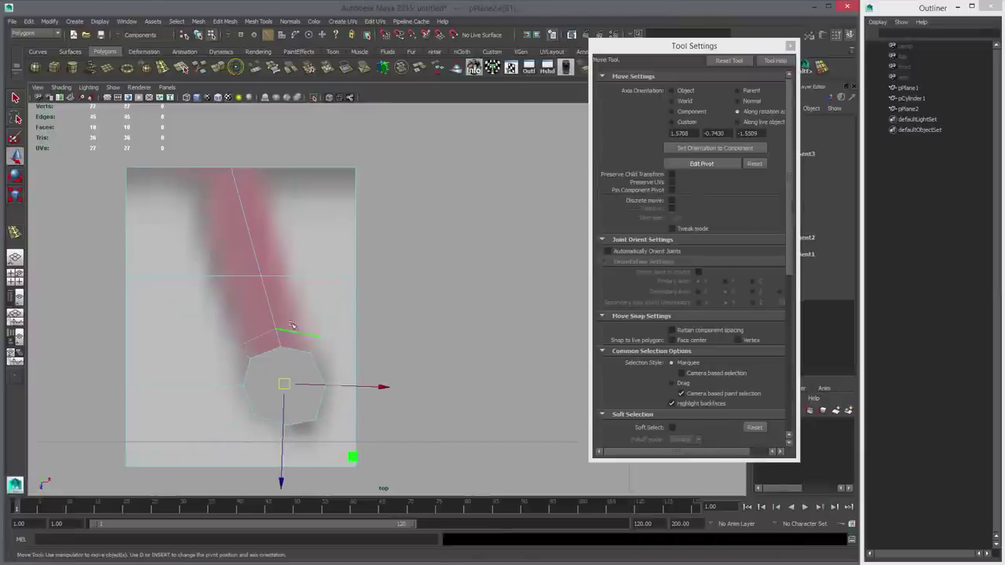
Step: Use Multi-Cut to cut lines along both sides of the stitch, from the loop around the hole to the top edge
left_click(192, 69)
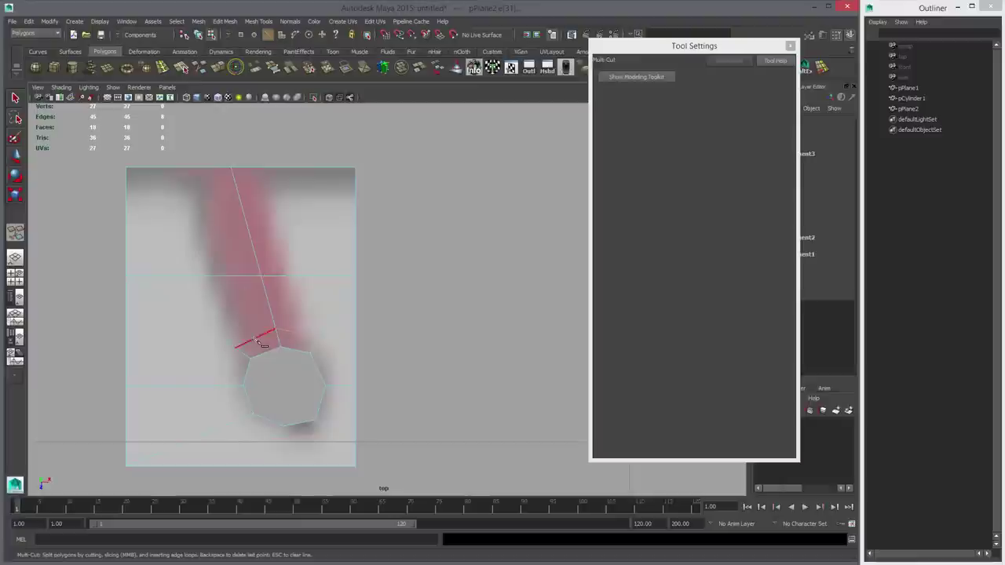
left_click(235, 347)
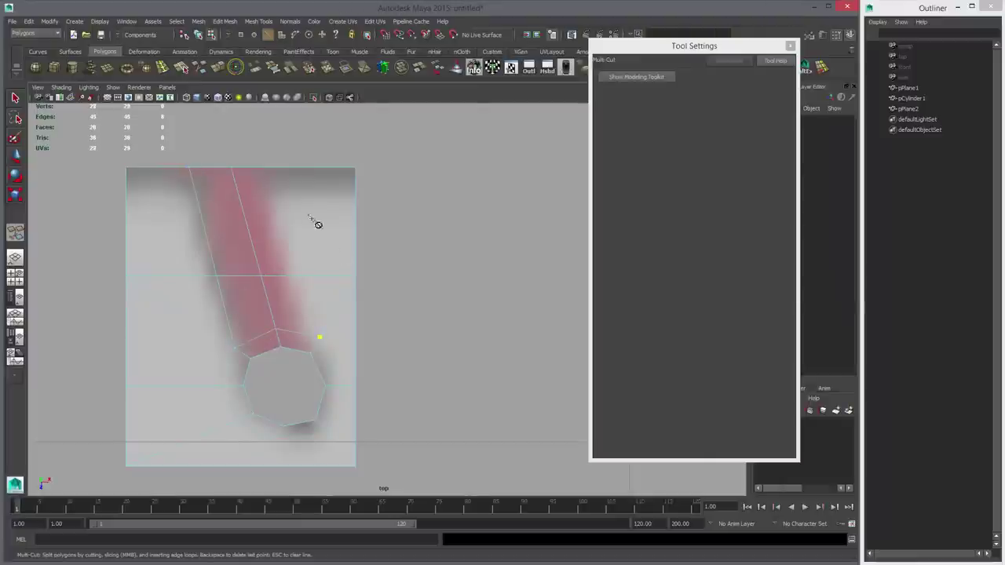
key("w")
Step: Delete the horizontal edge loop crossing the middle of the stitch piece
right_click_drag(340, 305, 335, 278)
double_click(329, 276)
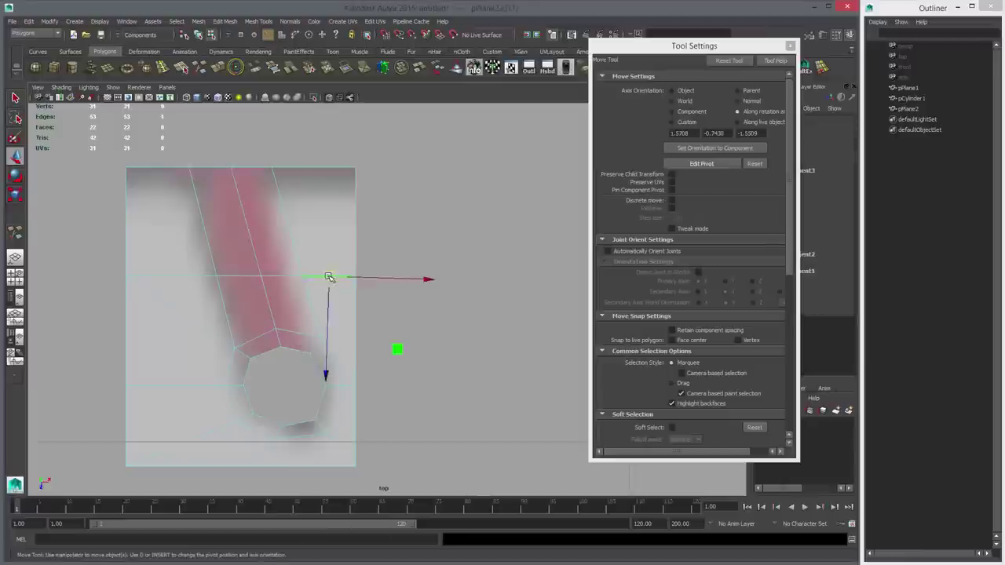
key("ctrl+Delete")
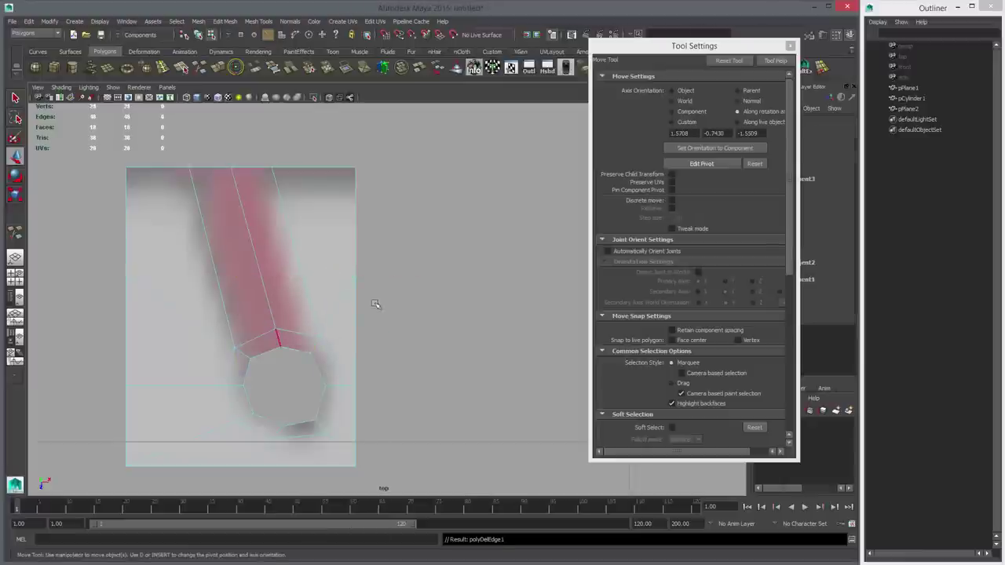
Step: Cut three straight horizontal lines across the upper part of the stitch piece, close to the seam edge
right_click_drag(376, 303, 339, 296, "alt")
left_click(790, 46)
right_click_drag(512, 334, 583, 337, "alt")
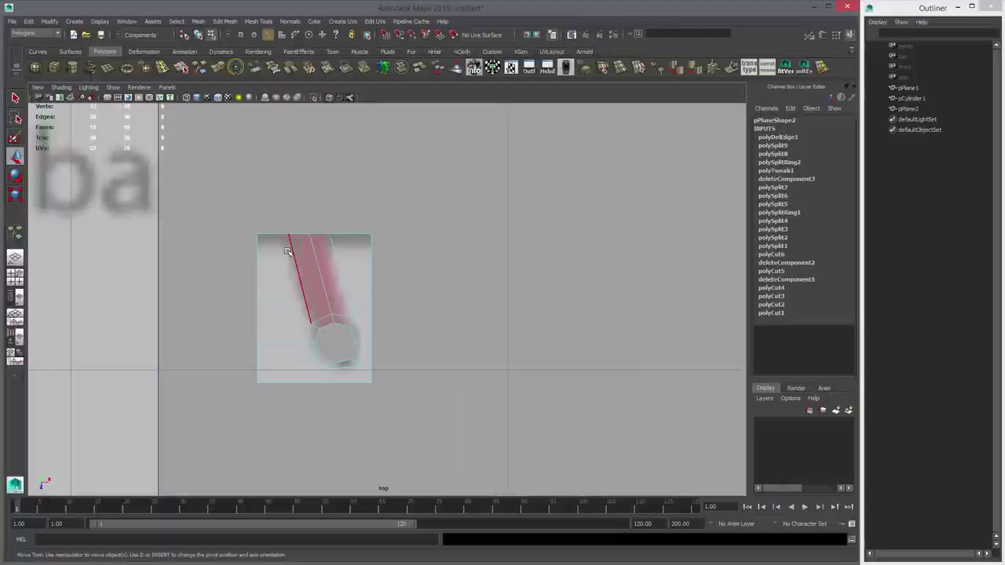
right_click_drag(287, 251, 288, 277)
right_click_drag(337, 253, 358, 240)
left_click(305, 277)
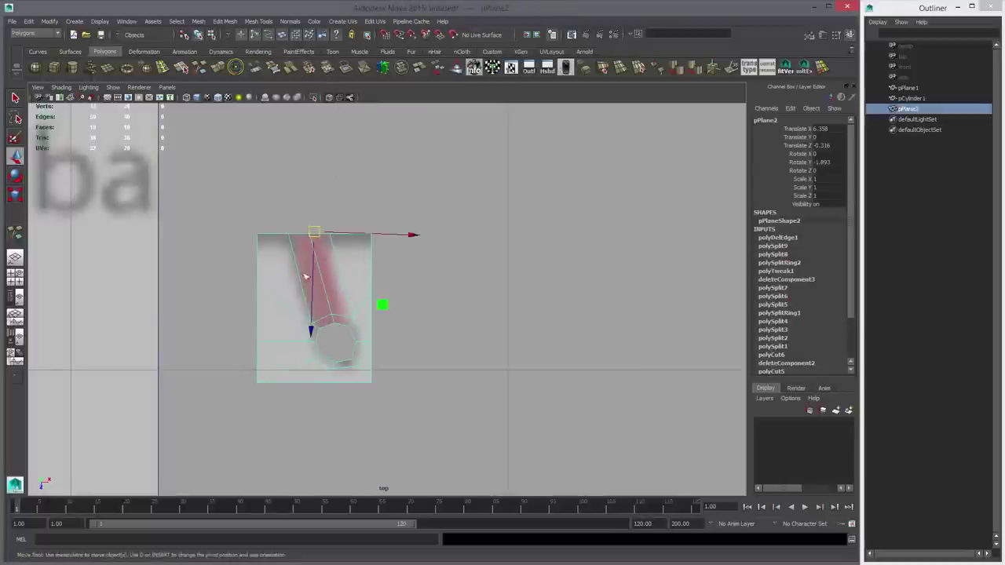
key("g")
left_click_drag(267, 260, 346, 246, "shift")
left_click_drag(268, 237, 361, 239, "shift")
middle_click_drag(289, 260, 275, 299, "alt")
scroll(274, 300, "up", 3)
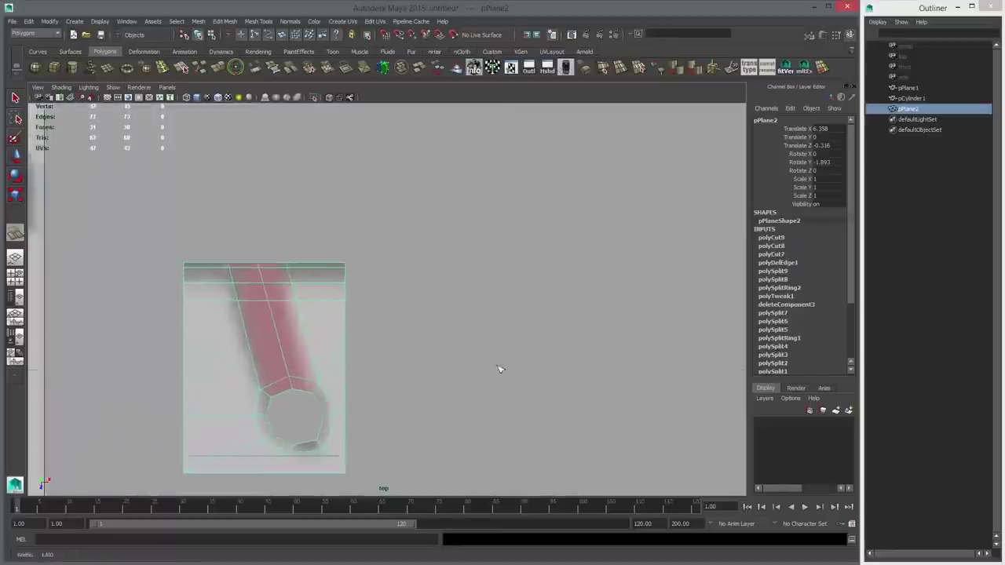
Step: Move the stitch's centerline vertices in the upper rows downward to form a V-shaped dip in the seam edge
key("w")
right_click_drag(272, 264, 232, 262)
key("q")
key("w")
left_click_drag(233, 251, 260, 296)
middle_click_drag(277, 301, 279, 312)
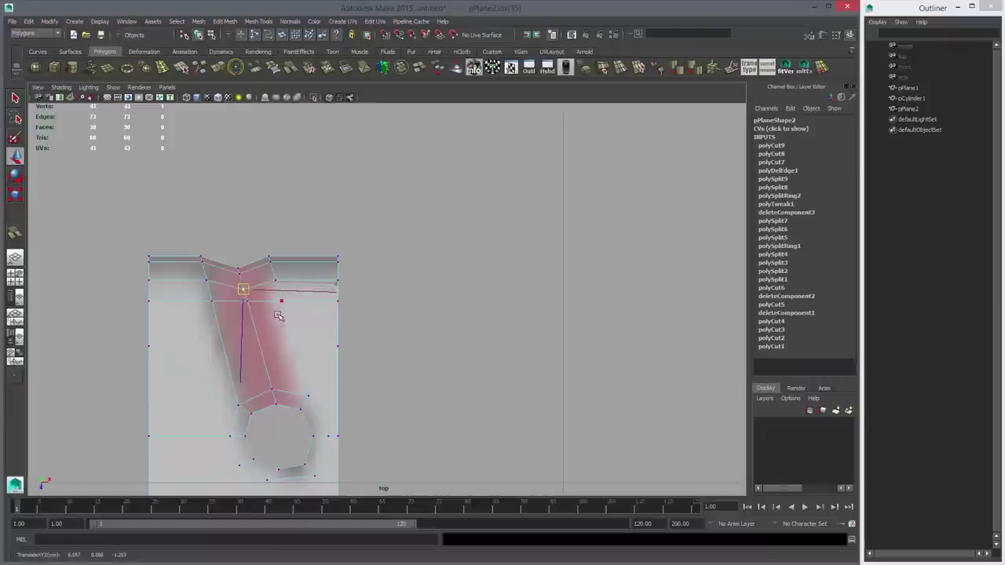
left_click_drag(232, 298, 259, 311)
middle_click_drag(259, 311, 259, 315)
left_click_drag(227, 258, 249, 283)
middle_click_drag(263, 292, 242, 316)
scroll(239, 315, "up", 4)
middle_click_drag(191, 286, 284, 286, "alt")
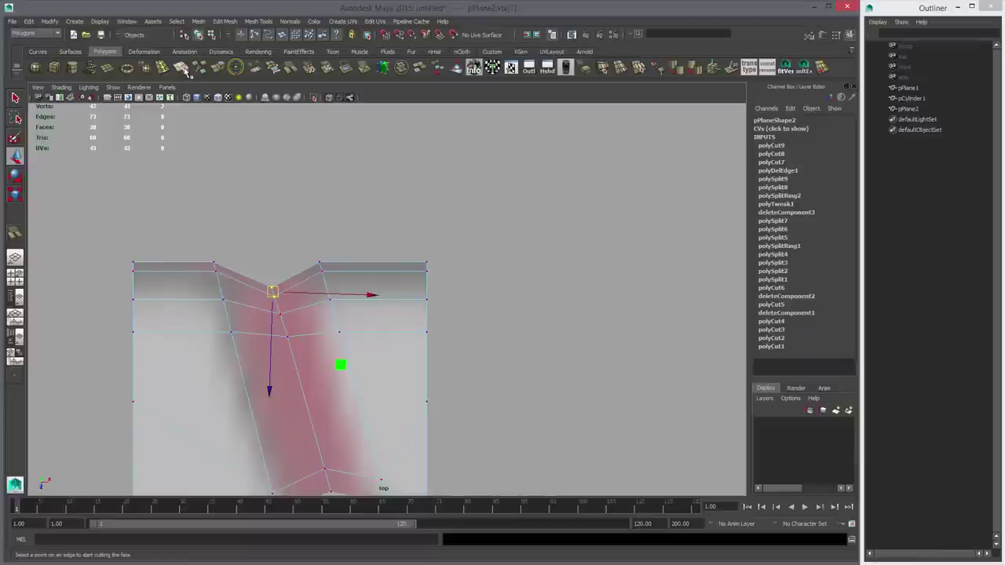
Step: Use Multi-Cut to cut edge paths around both upper corners of the V-shaped dip, from the top edge inward
left_click(199, 68)
middle_click_drag(268, 257, 381, 274, "alt")
scroll(382, 275, "up", 4)
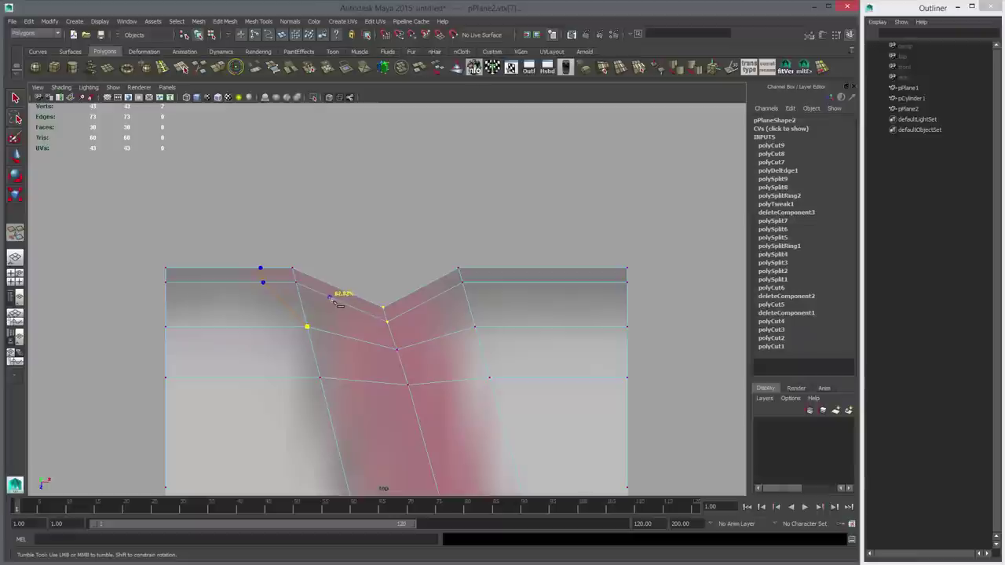
right_click(424, 291)
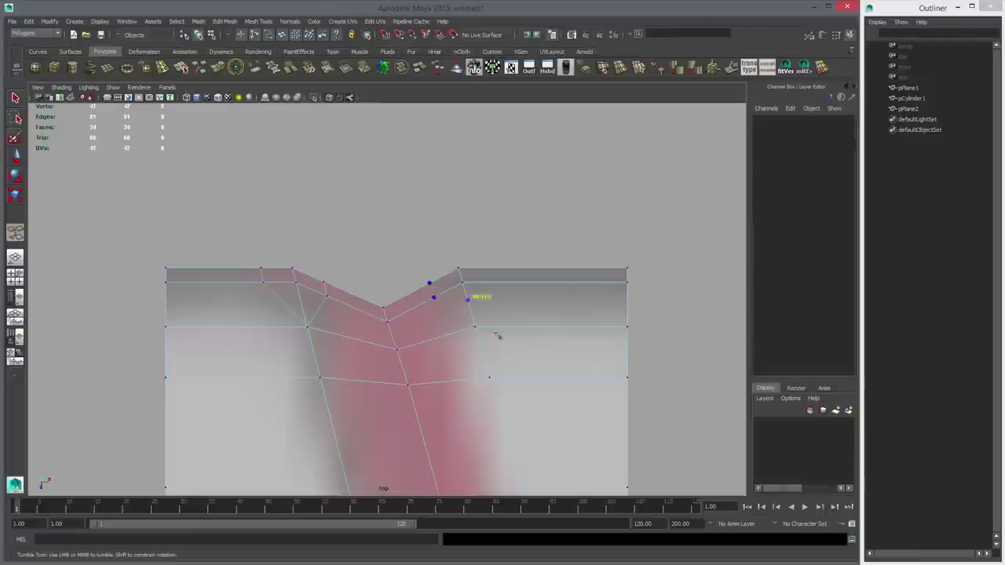
left_click_drag(496, 336, 498, 341)
Step: Delete the leftover edge inside each corner path and turn on the smooth mesh preview
key("w")
right_click_drag(464, 312, 466, 291)
left_click(468, 301)
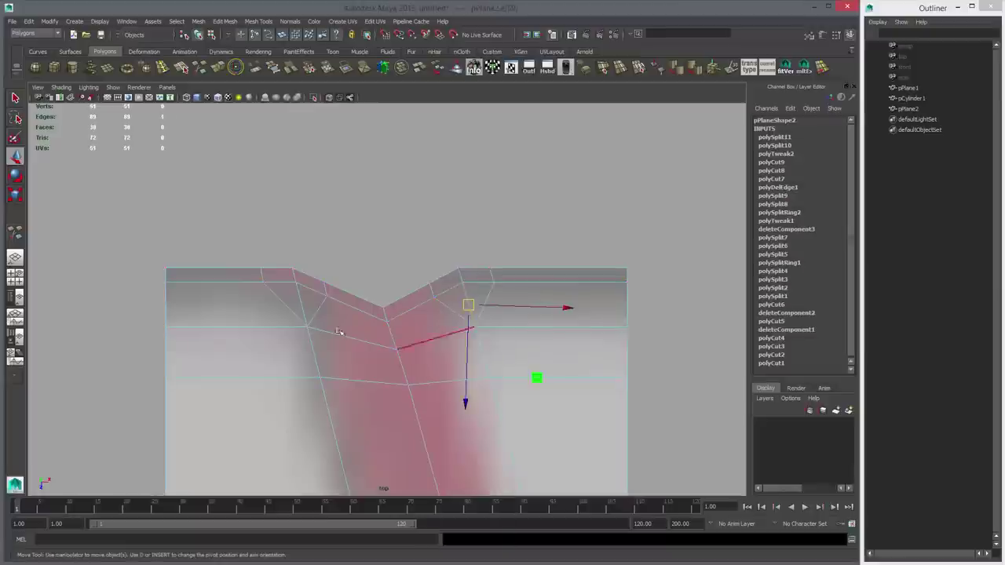
left_click(303, 298, "shift")
key("Delete")
key("3")
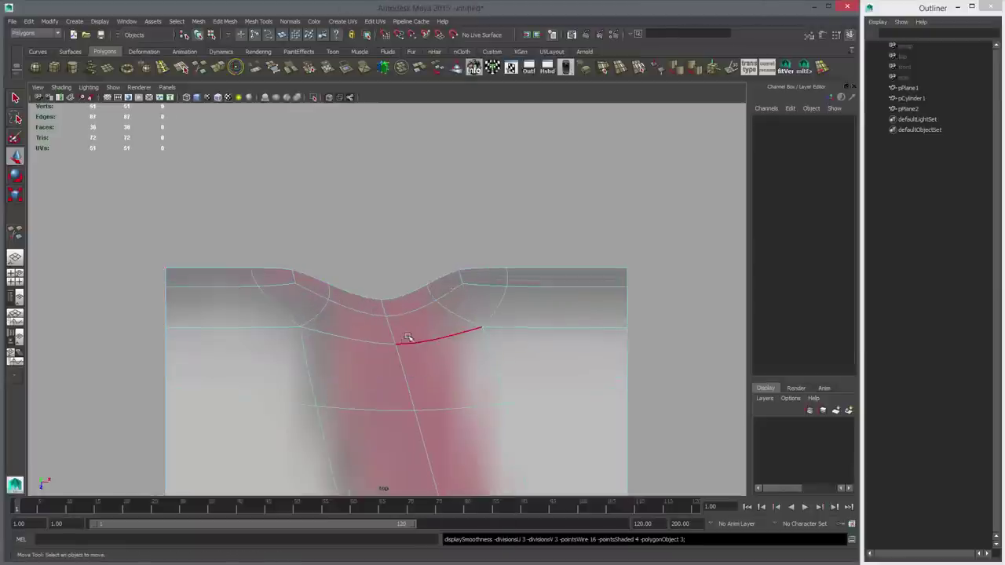
Step: Move the vertices on both slopes of the V-shaped dip slightly downward and preview the smoothed tile
key("1")
right_click_drag(375, 303, 345, 299)
left_click_drag(319, 261, 343, 309)
middle_click_drag(343, 309, 344, 315)
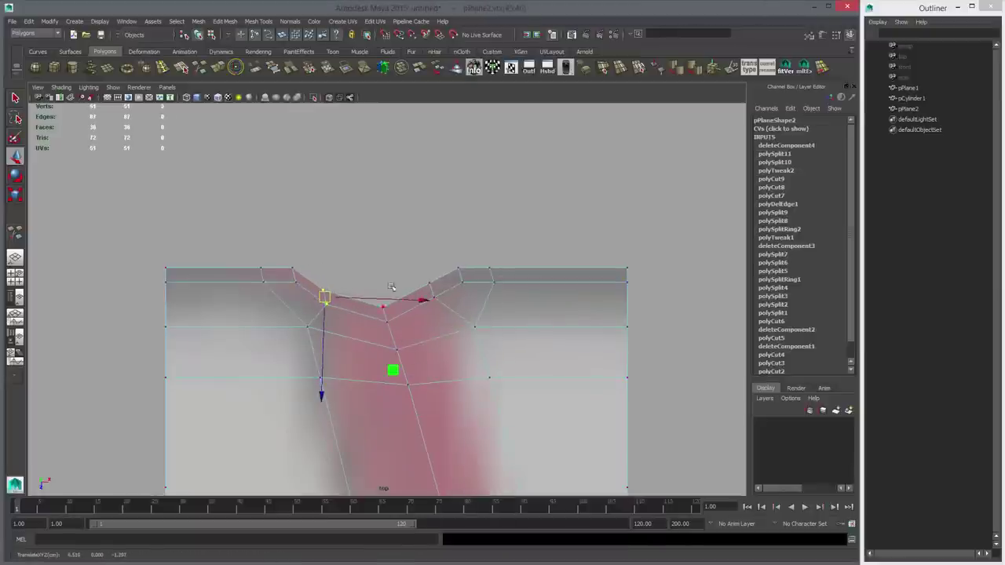
left_click_drag(416, 269, 442, 305)
middle_click_drag(442, 305, 449, 311)
key("3")
scroll(523, 359, "down", 15)
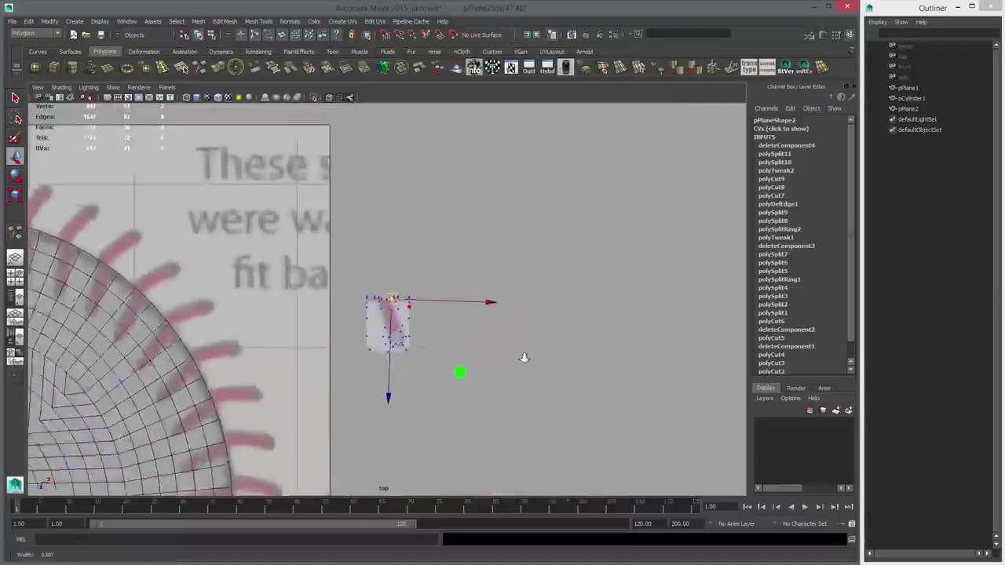
Step: In the perspective view, lower the tile's entire outermost seam edge below the surface to form a bent-down flange
key("1")
key("space")
key("space")
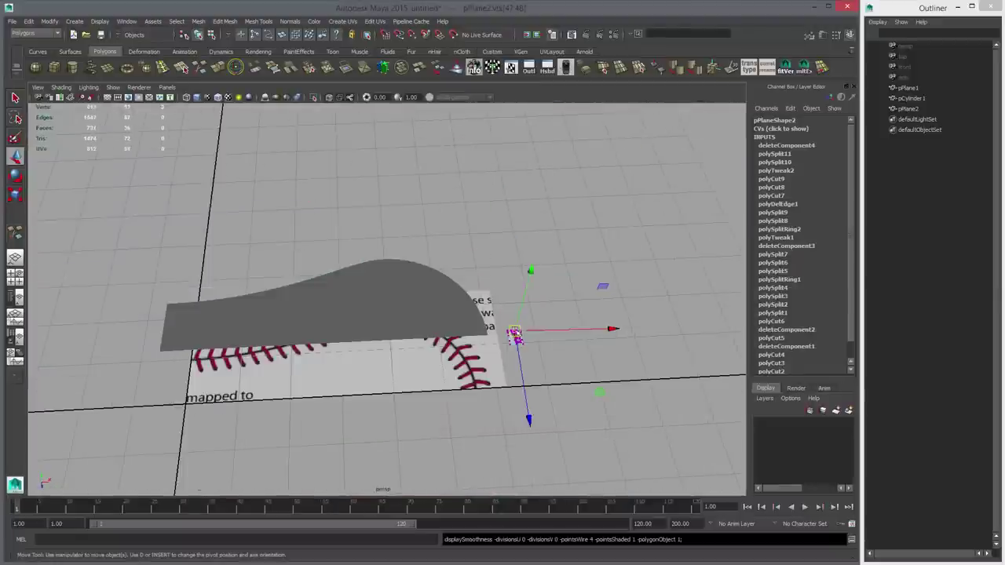
key("f")
right_click_drag(523, 353, 443, 338, "alt")
left_click_drag(444, 338, 397, 327, "alt")
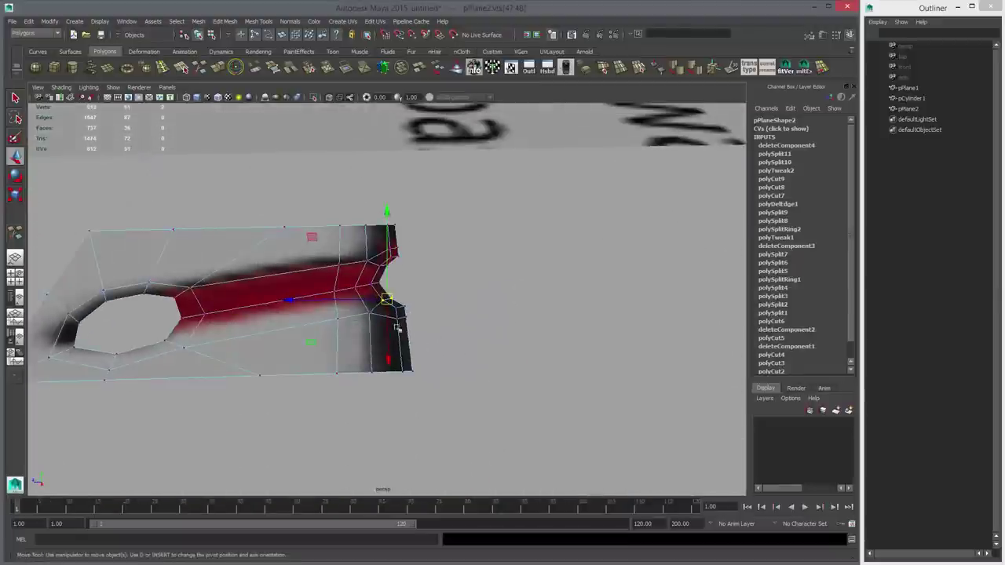
key("q")
right_click_drag(398, 322, 399, 294)
left_click(394, 239)
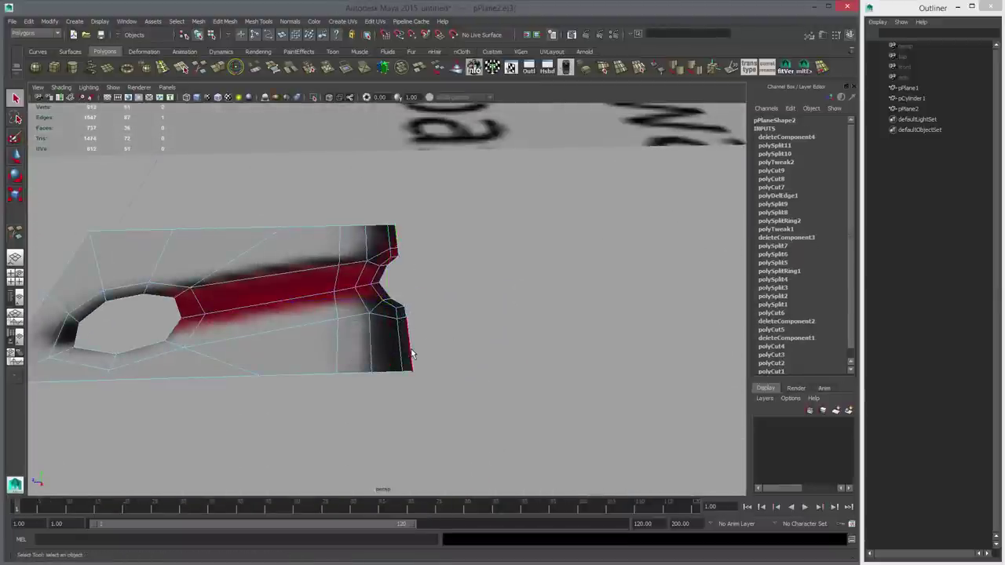
left_click_drag(420, 349, 407, 257, "alt")
key("w")
left_click_drag(392, 197, 398, 230)
left_click_drag(399, 235, 299, 280, "alt")
middle_click_drag(299, 282, 301, 290)
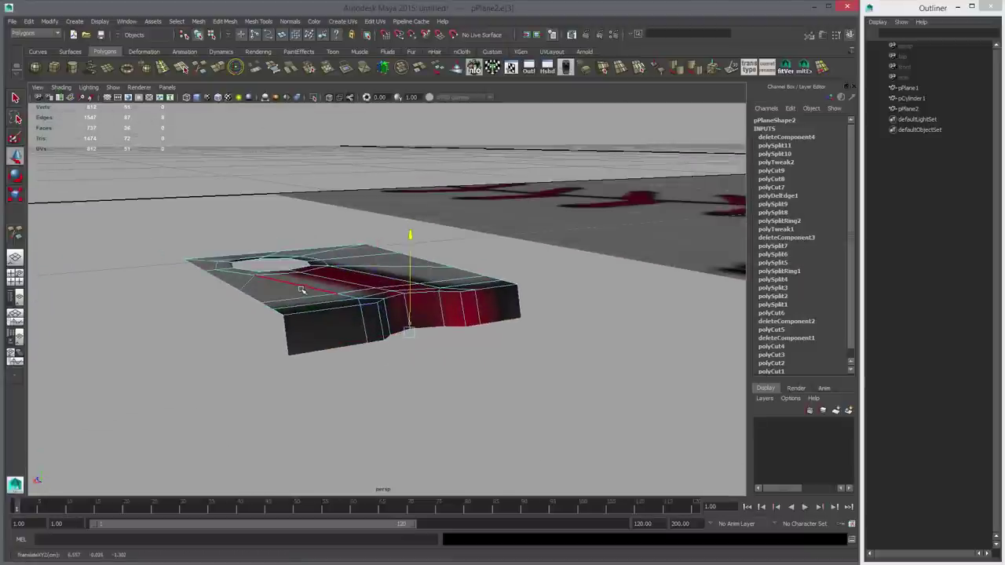
Step: Lower the second edge row behind the seam edge so the flange curves down gradually
key("q")
double_click(346, 306)
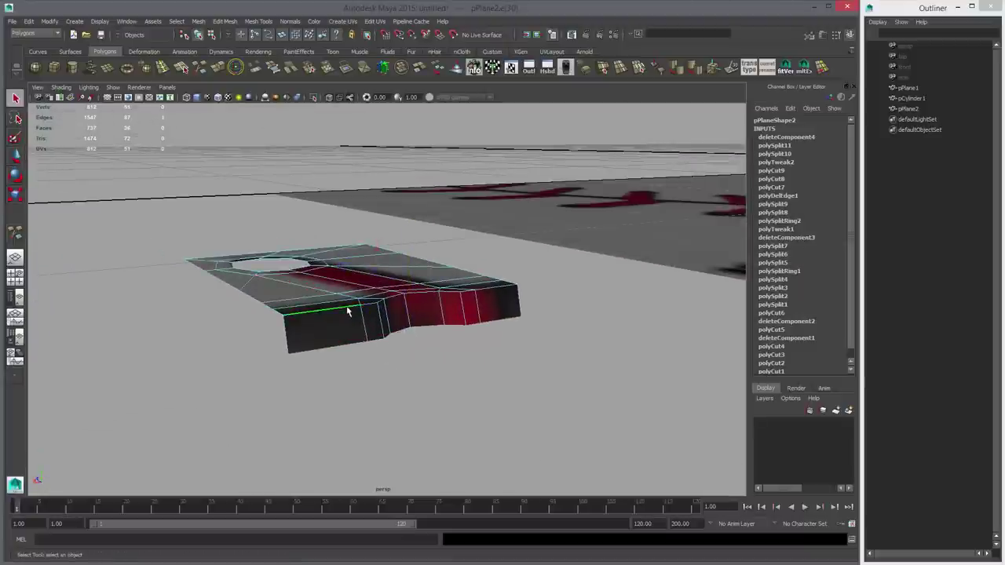
double_click(488, 293, "shift")
left_click_drag(488, 294, 444, 289, "alt")
key("w")
left_click_drag(400, 199, 350, 324)
Step: Raise the top edges of the seam bend on both sides of the stitch to form a slight ridge
key("q")
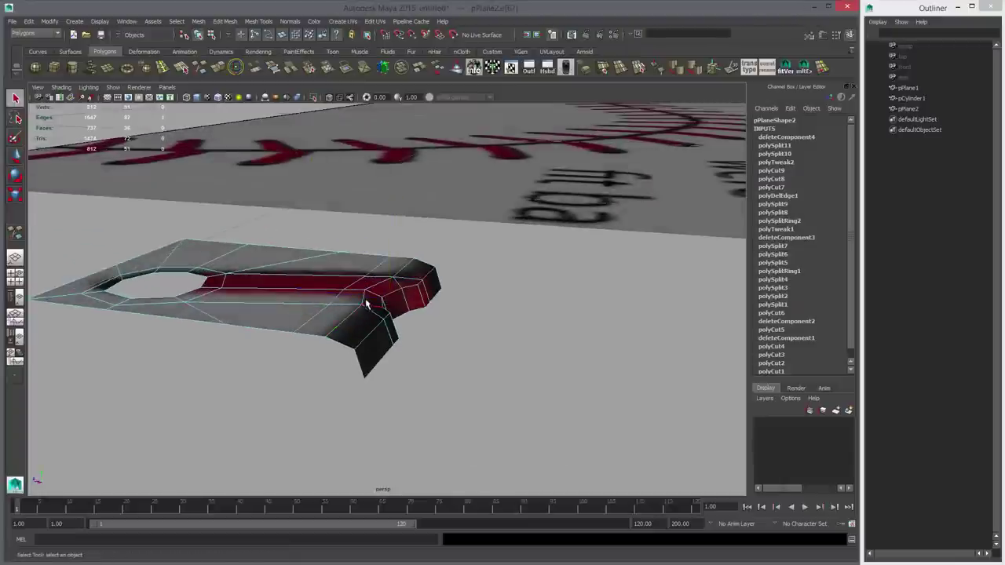
left_click_drag(404, 283, 373, 239, "alt")
key("w")
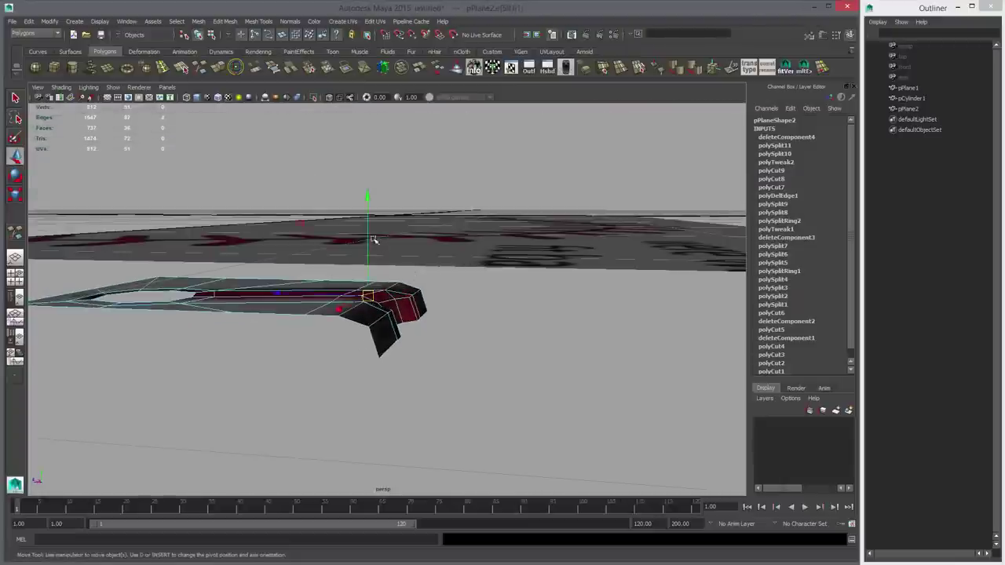
left_click(395, 282)
left_click(395, 287)
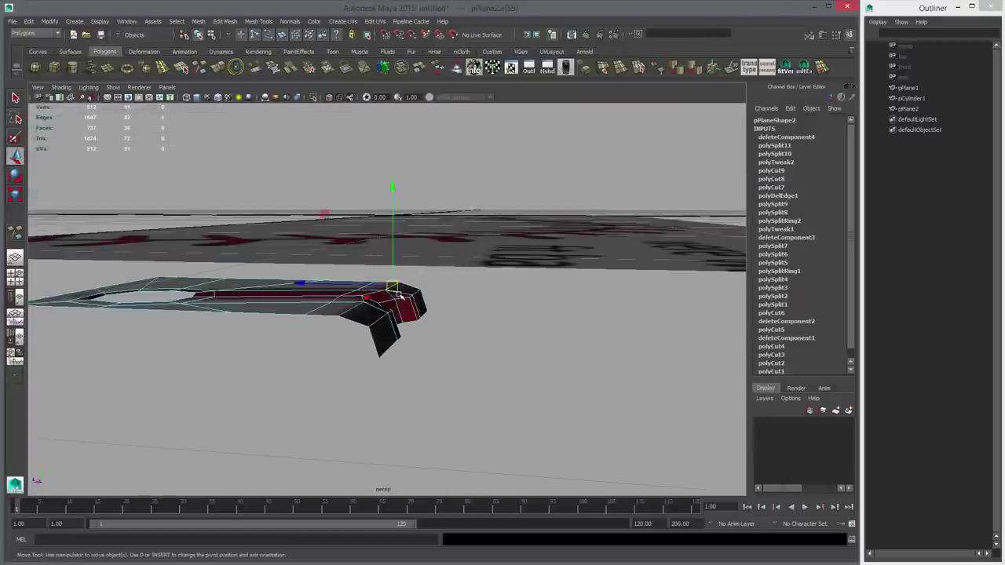
key("q")
left_click(351, 312, "shift")
key("w")
left_click_drag(376, 202, 376, 194)
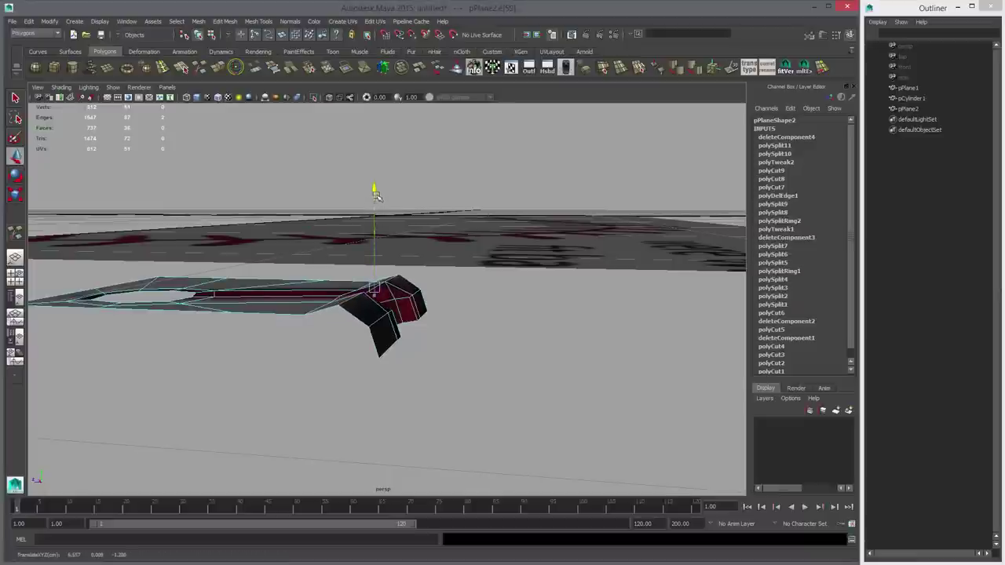
Step: Raise the edges just below the ridge on both sides of the stitch and turn on the smooth mesh preview
left_click(418, 295)
left_click_drag(425, 309, 416, 316, "alt")
key("q")
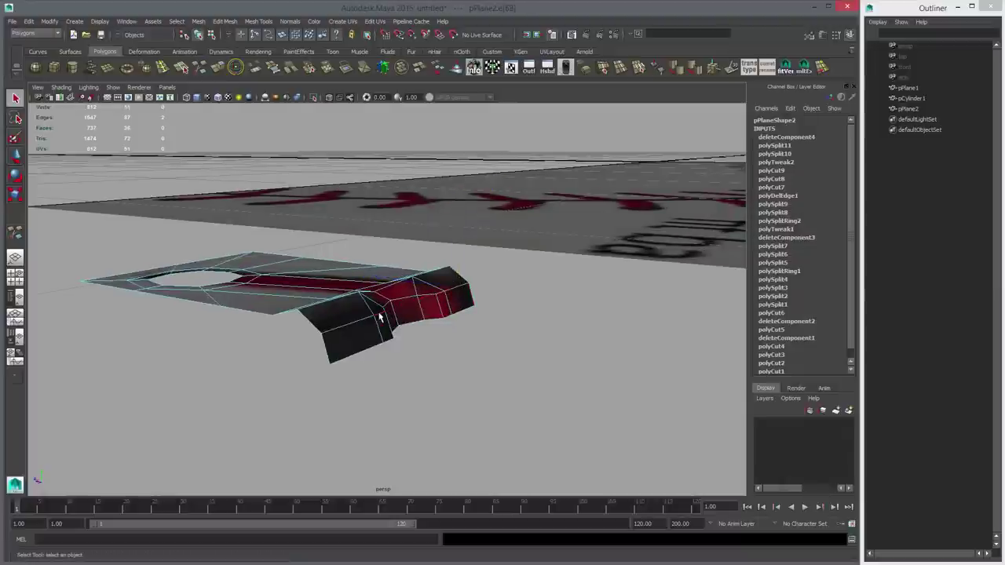
left_click(460, 291, "shift")
key("w")
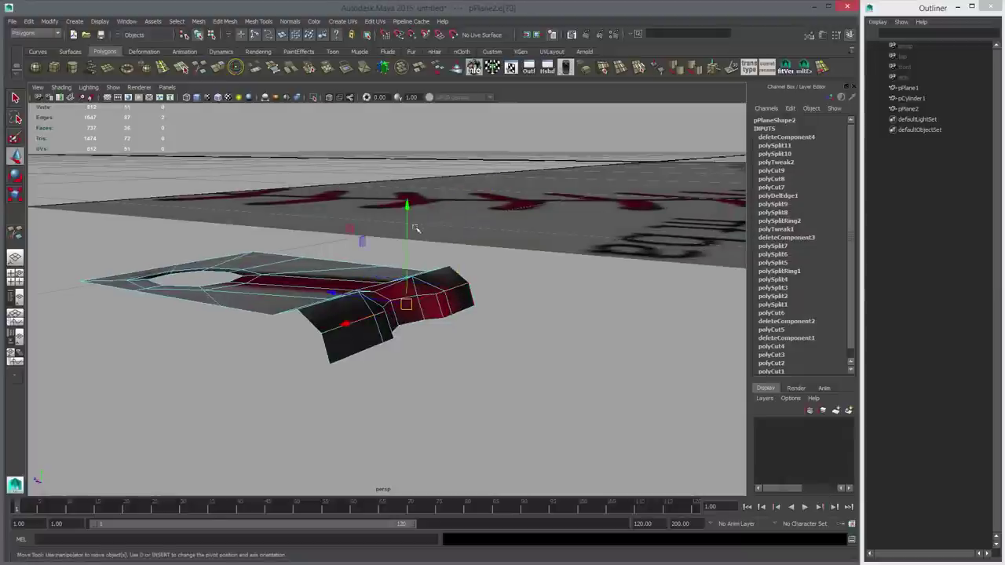
left_click_drag(409, 207, 407, 197)
left_click_drag(449, 279, 498, 274, "alt")
key("3")
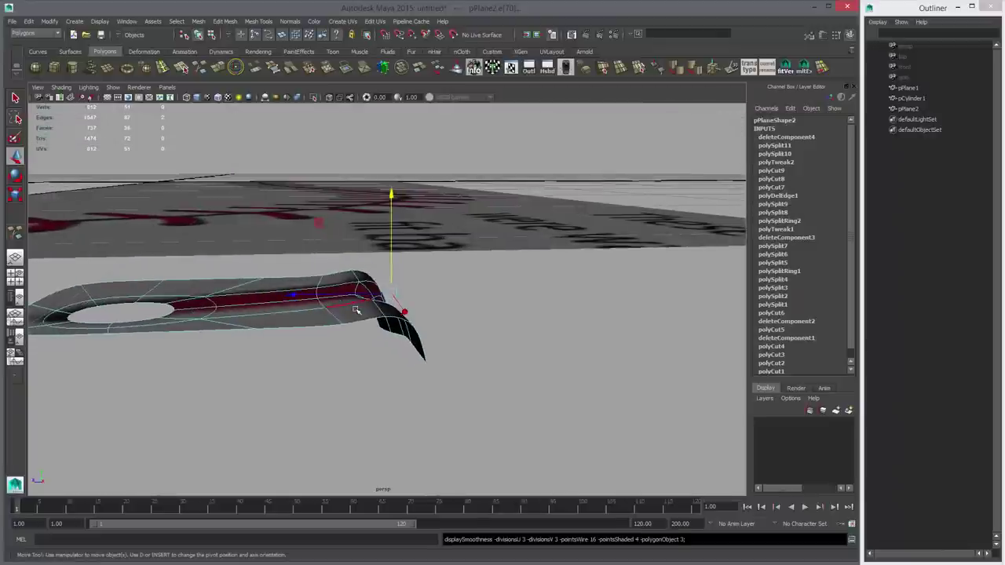
Step: Try raising the edge row behind the seam ridge and undo the move
key("1")
right_click_drag(347, 315, 346, 300)
double_click(346, 314)
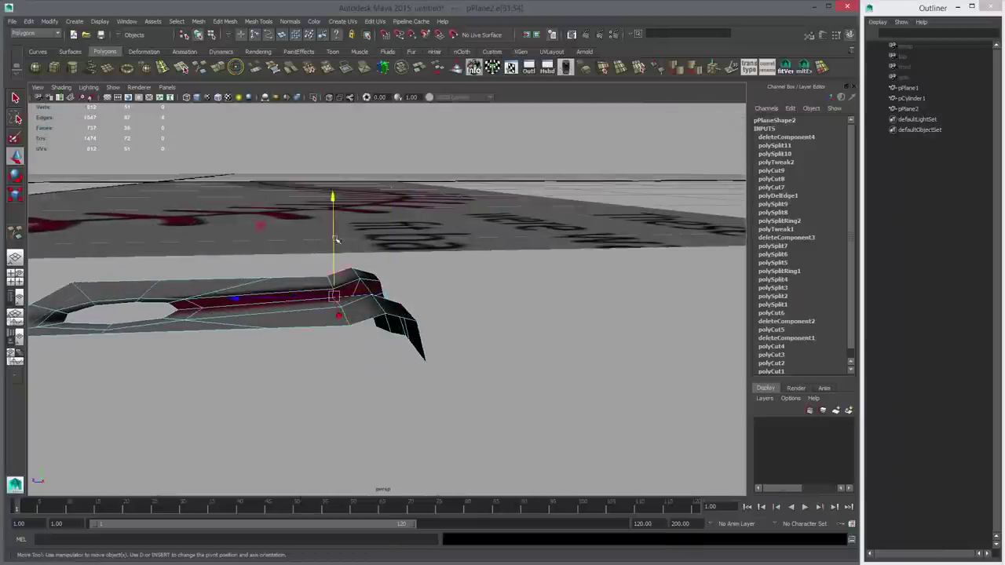
left_click_drag(333, 196, 334, 195)
key("ctrl+z")
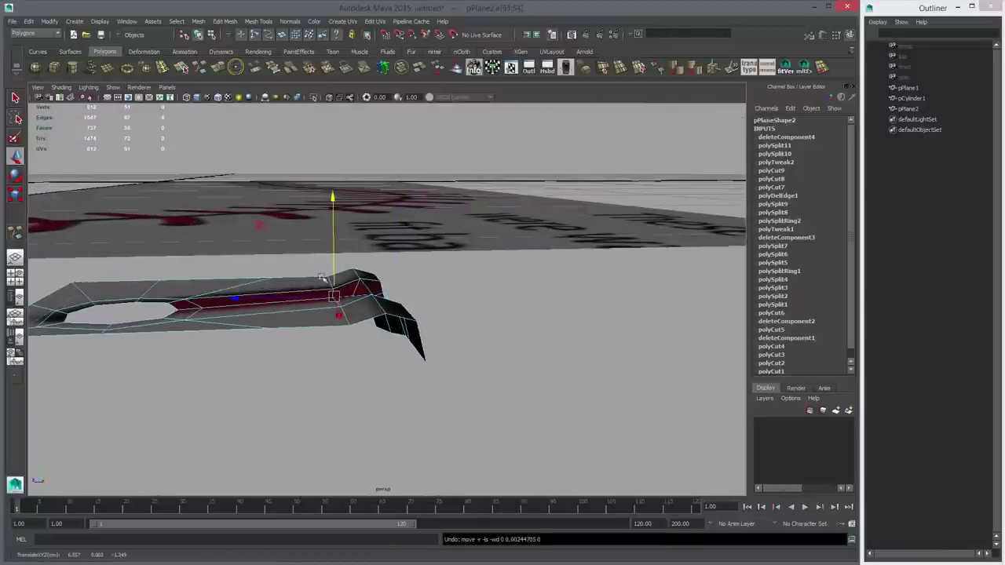
Step: In the top view, move the mid-length vertices on both side borders of the tile down toward the hole
key("space")
key("space")
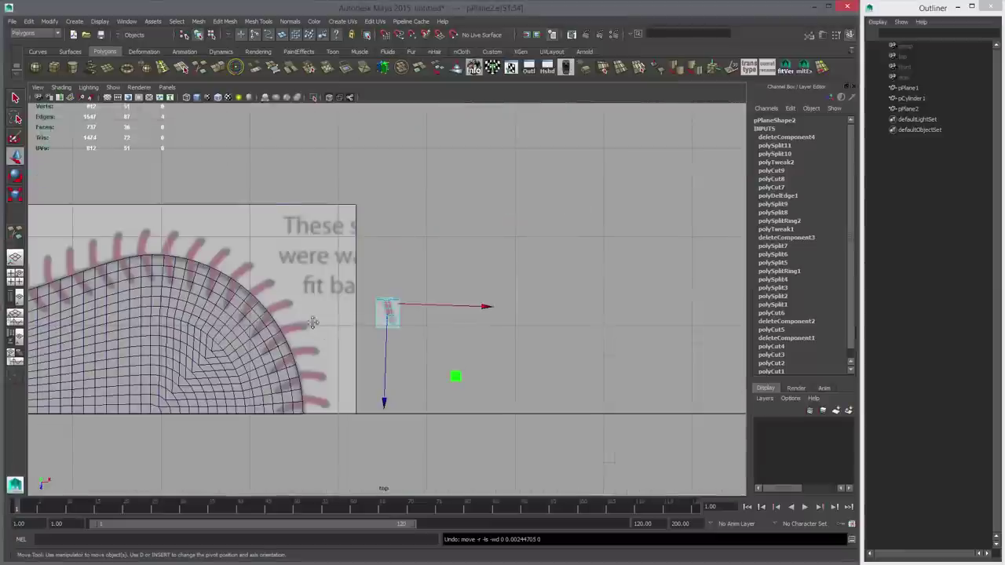
right_click_drag(313, 323, 526, 373, "alt")
right_click_drag(330, 337, 329, 365)
left_click_drag(316, 344, 460, 340)
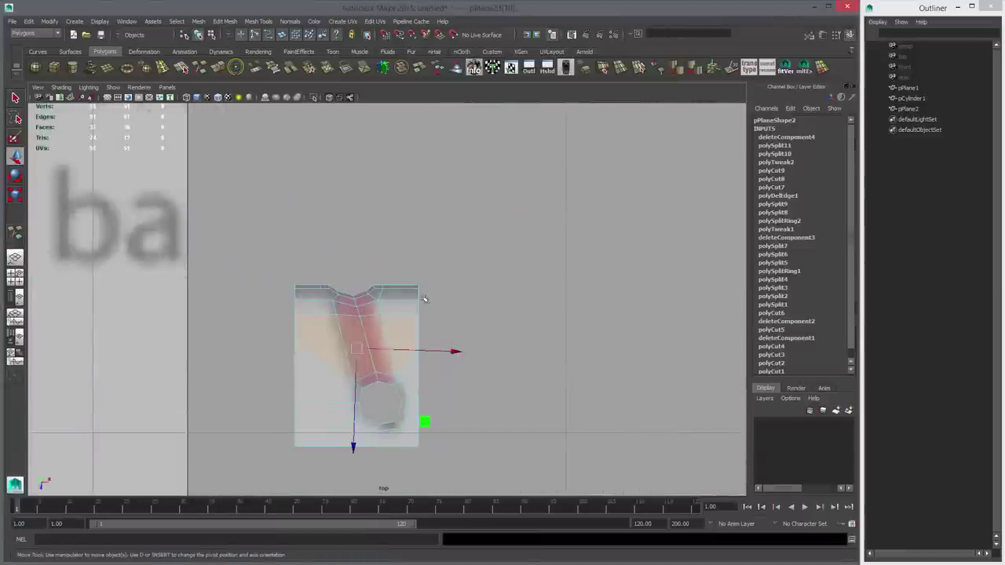
right_click_drag(312, 339, 286, 339)
left_click_drag(323, 353, 294, 385)
key("ctrl+z")
left_click_drag(403, 335, 454, 349, "shift")
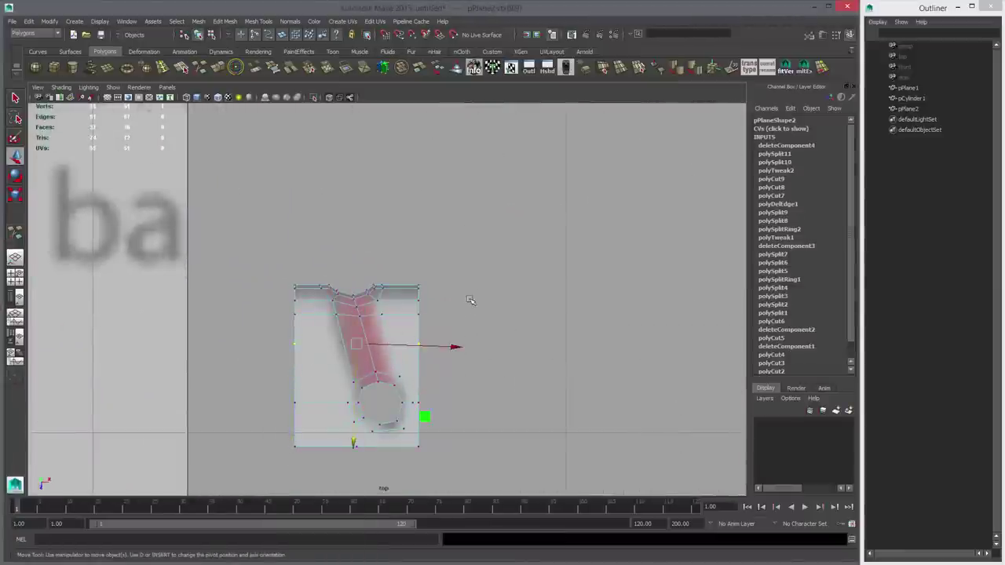
middle_click_drag(471, 301, 469, 320)
Step: Cut a straight horizontal line across the tile between the seam ridge rows and the hole
right_click_drag(389, 331, 388, 356)
left_click(402, 340)
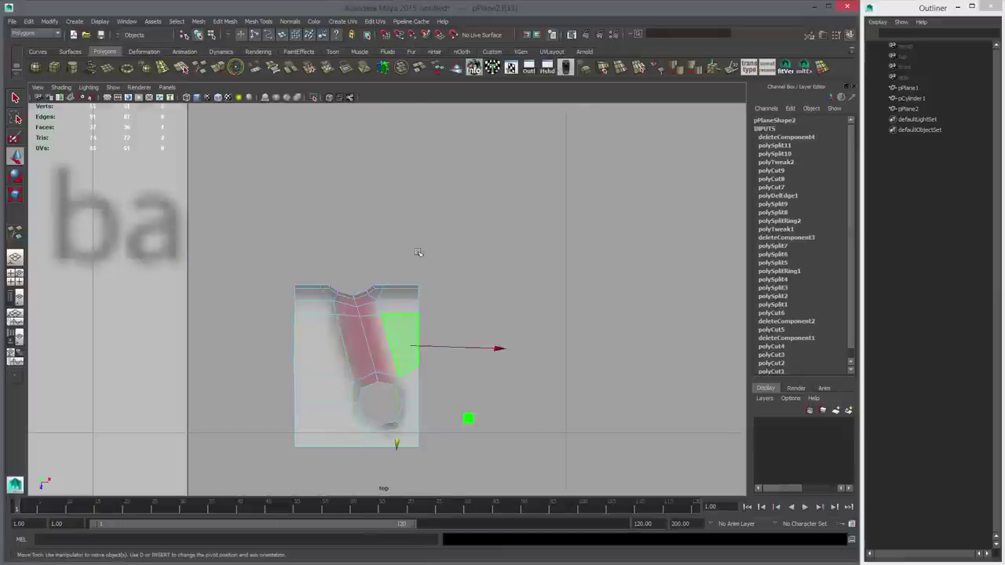
right_click_drag(370, 320, 410, 304)
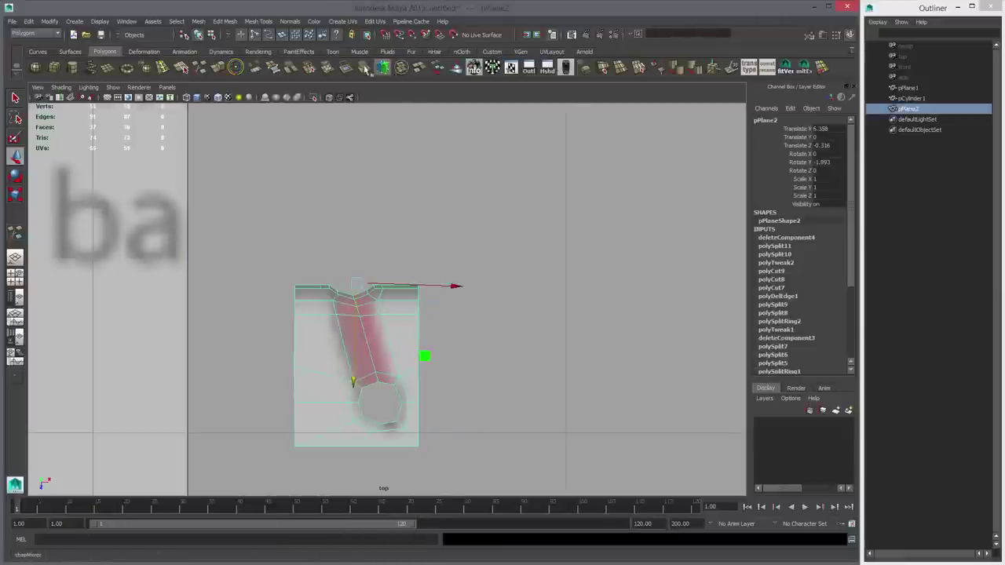
left_click(291, 68)
left_click_drag(298, 339, 348, 347, "shift")
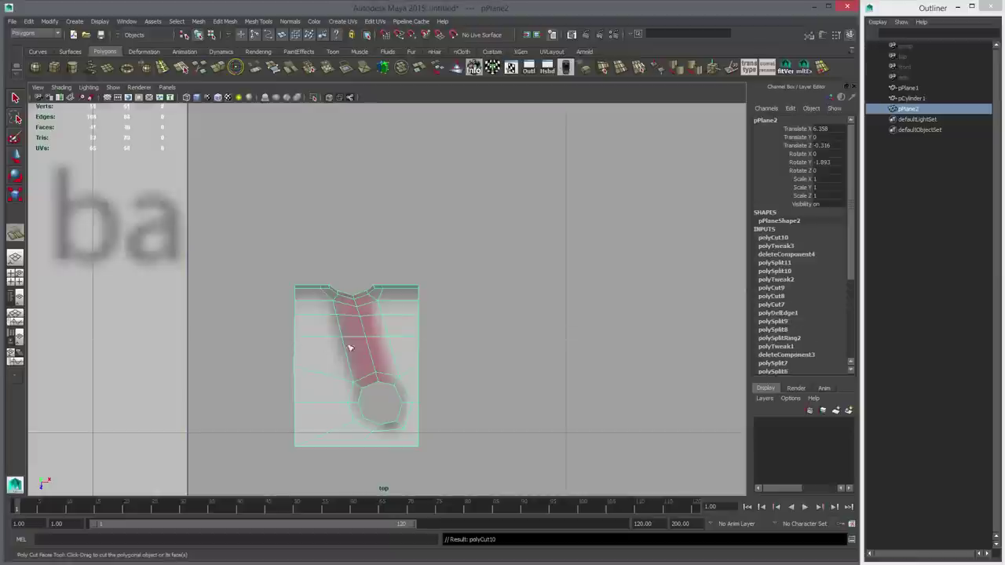
Step: Snap the two mid-length border vertices on each side of the tile horizontally into line with the corner-side border vertices
key("w")
right_click_drag(318, 341, 284, 338)
left_click_drag(279, 326, 308, 384)
left_click(313, 340)
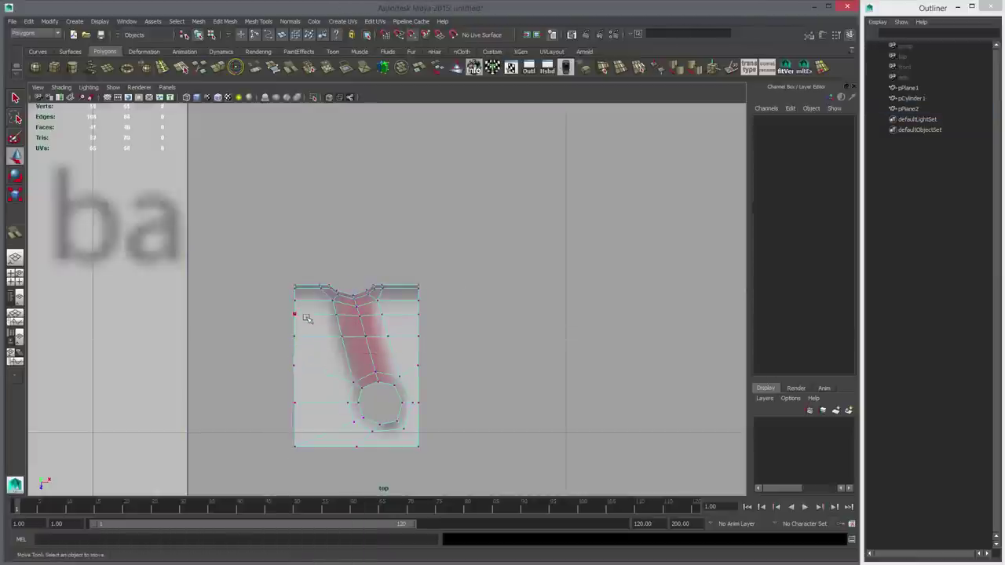
left_click_drag(277, 327, 281, 352)
key("v")
middle_click(298, 316)
key("ctrl+z")
key("w")
left_click(325, 329)
key("v")
middle_click(300, 317)
key("ctrl+z")
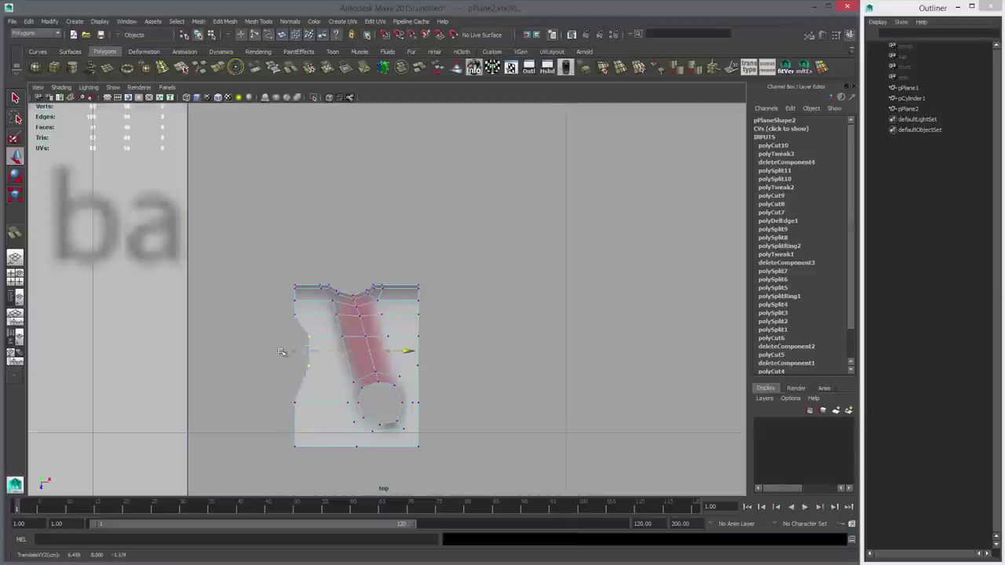
key("v")
middle_click(293, 315)
left_click_drag(411, 323, 431, 375)
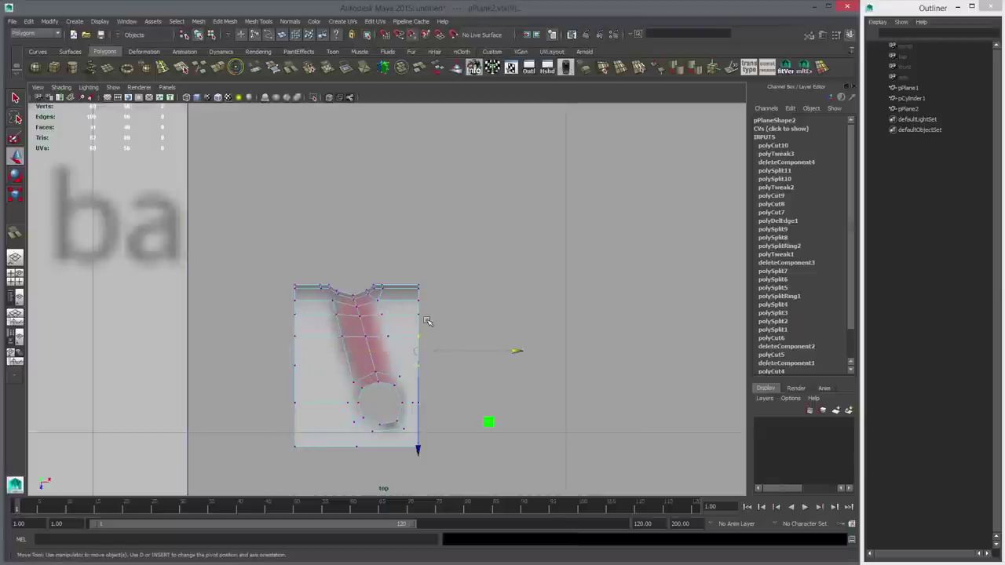
middle_click(425, 318)
Step: In the perspective view, raise the edge row behind the seam ridge slightly and preview the smoothed tile
right_click_drag(389, 318, 352, 290)
key("space")
key("space")
double_click(344, 315)
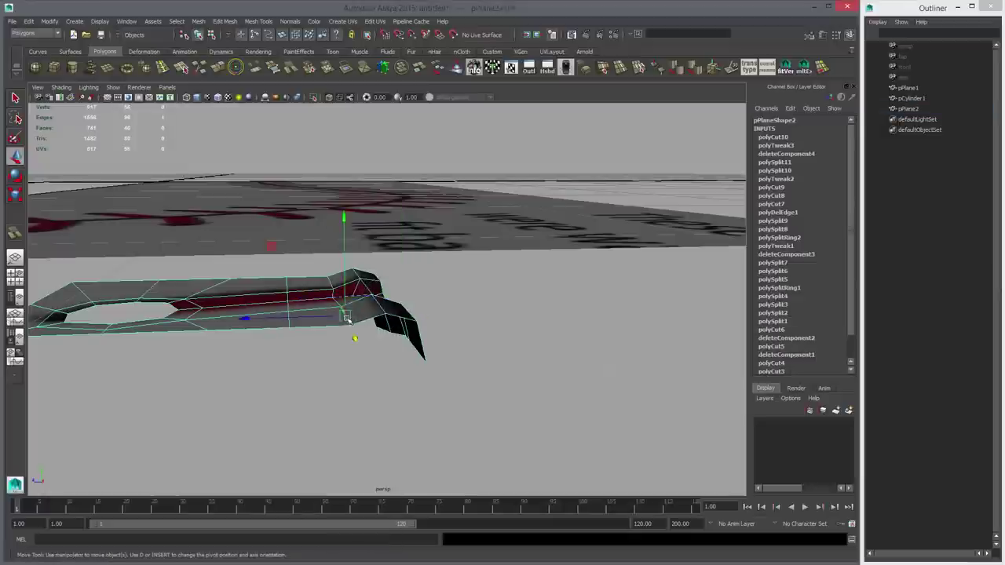
left_click_drag(333, 196, 333, 191)
left_click_drag(374, 276, 332, 314, "alt")
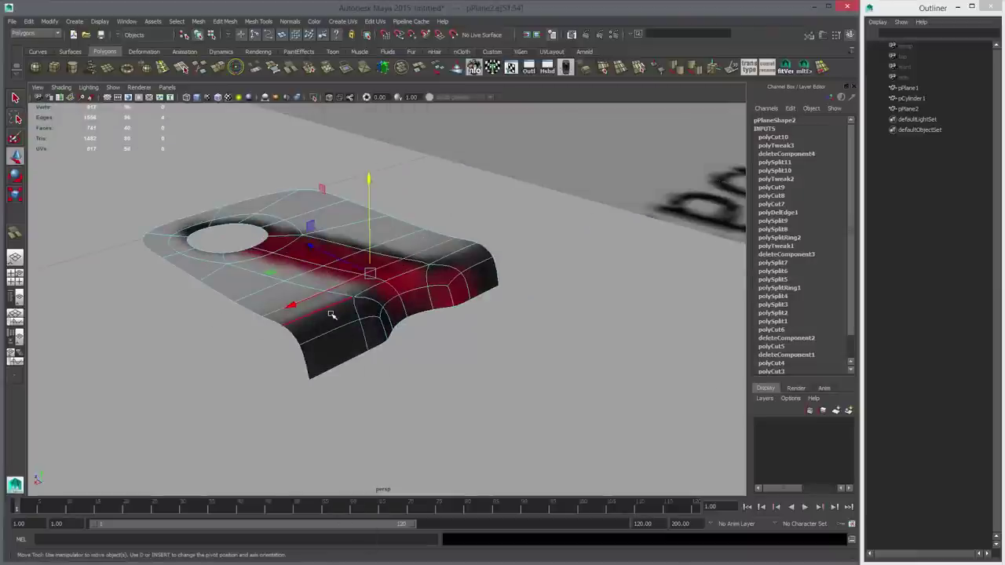
Step: Switch to untextured shading and examine the smoothed tile's surface from several angles
key("5")
left_click_drag(358, 365, 432, 380, "alt")
right_click_drag(335, 338, 366, 332)
left_click(511, 369)
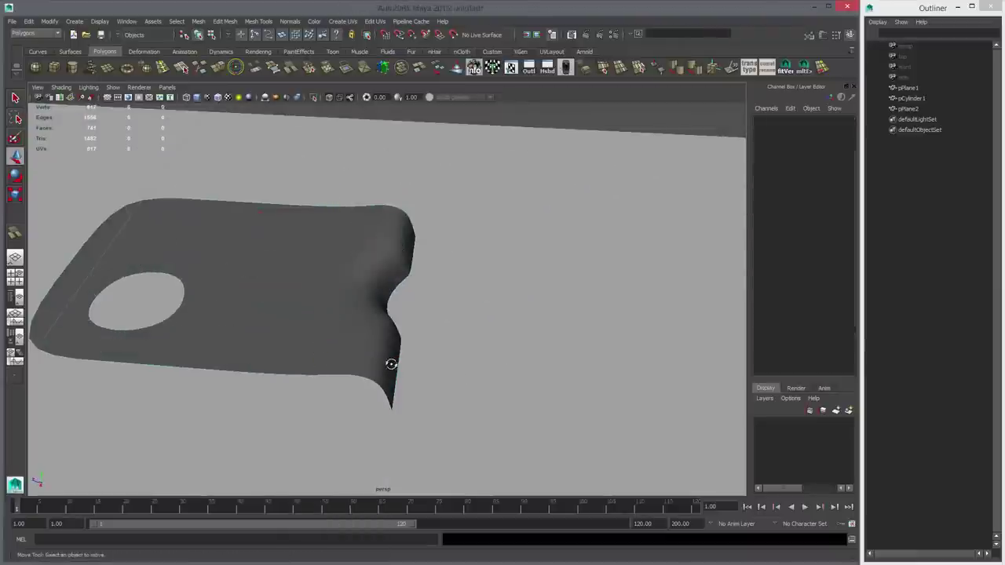
left_click_drag(391, 363, 362, 278, "alt")
left_click(360, 303)
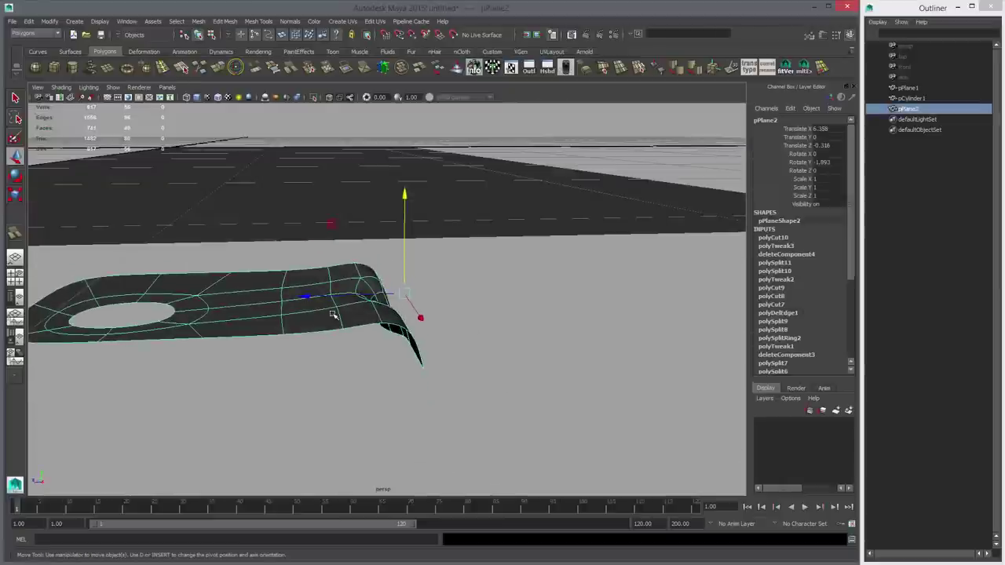
left_click_drag(332, 314, 397, 323, "alt")
right_click_drag(397, 323, 308, 353, "alt")
Step: Turn off the smooth preview and rotate the hole's border edge loop so its stitch-side end tilts downward
key("1")
middle_click_drag(315, 333, 403, 316, "alt")
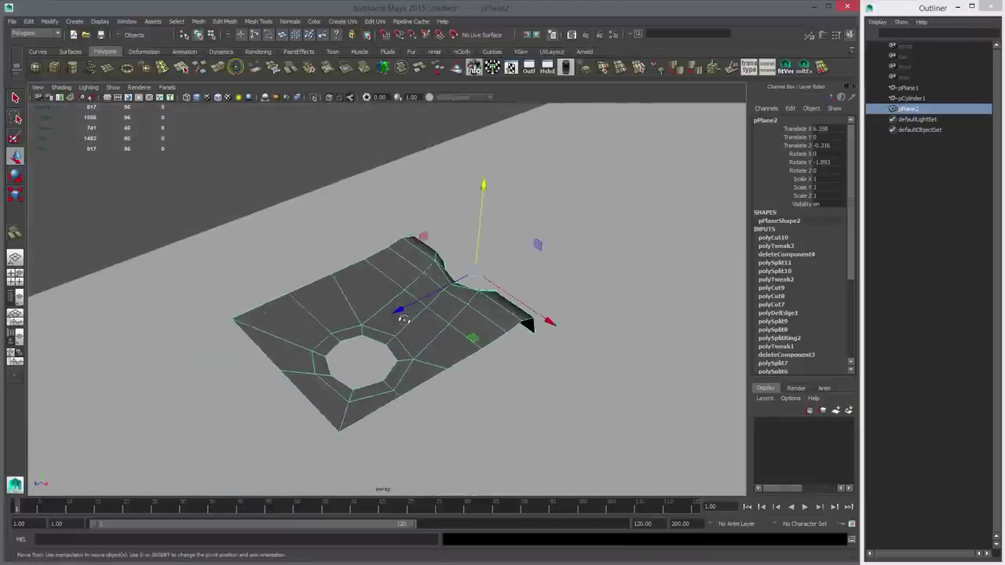
left_click_drag(404, 316, 360, 292, "alt")
right_click_drag(360, 298, 450, 366, "alt")
middle_click_drag(189, 368, 298, 333, "alt")
left_click_drag(295, 322, 295, 309, "alt")
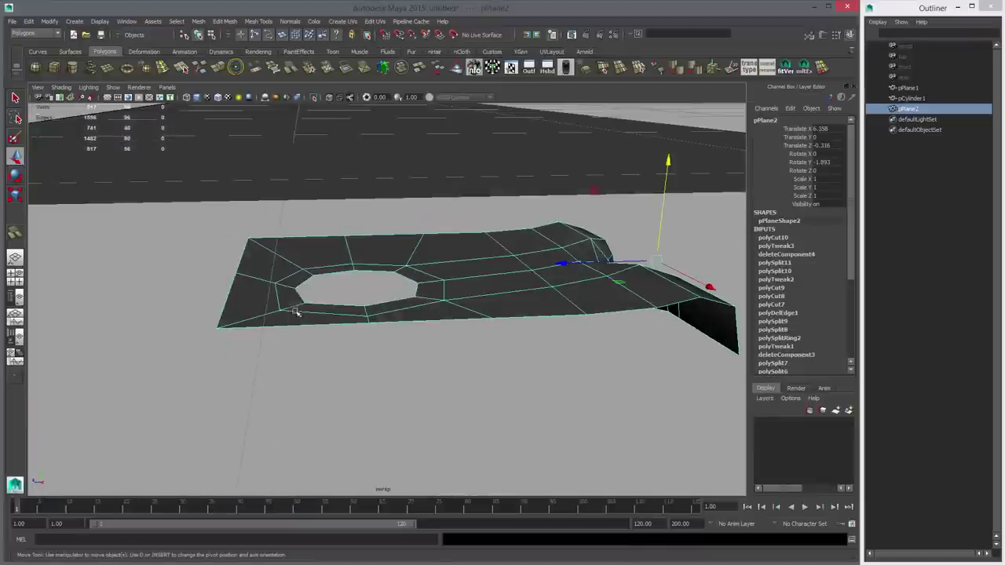
right_click_drag(293, 297, 293, 273)
double_click(299, 293)
left_click_drag(387, 302, 430, 269, "alt")
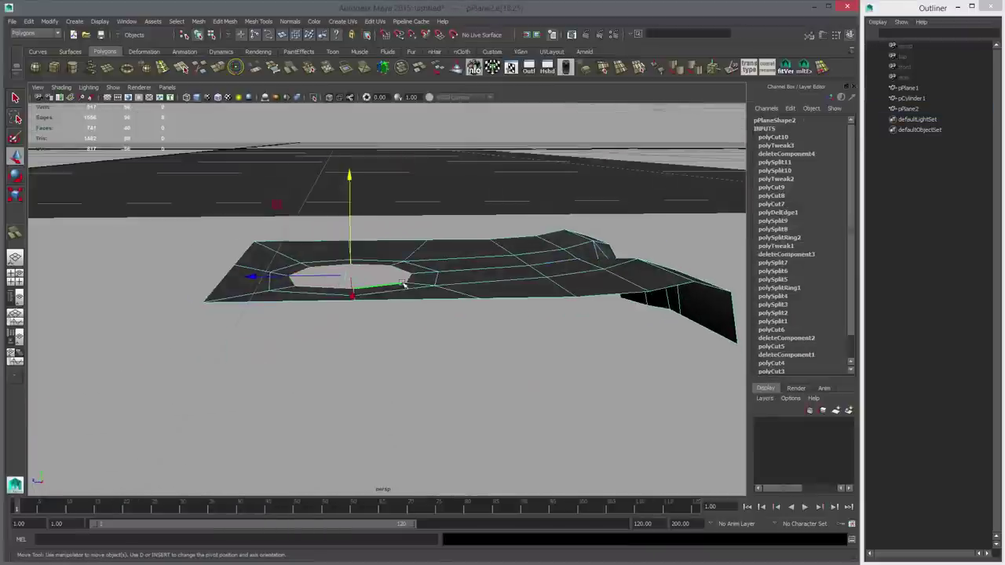
key("e")
left_click_drag(427, 228, 435, 305)
key("q")
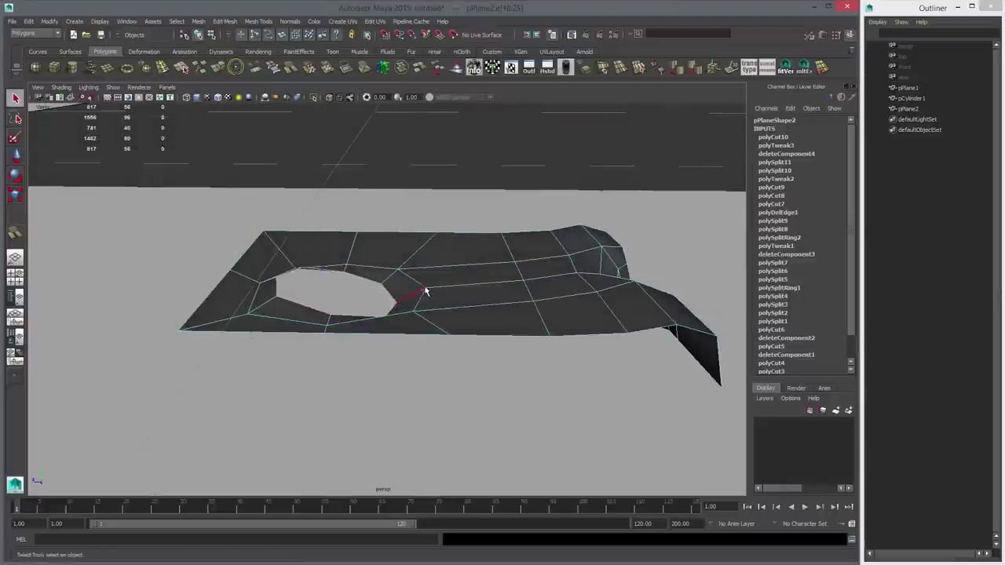
Step: Lower the groove's centre-line vertices between the hole and the seam ridge slightly, and preview the smoothed tile from the front
right_click_drag(425, 288, 402, 288)
left_click(427, 289)
key("w")
left_click_drag(438, 292, 515, 270, "alt")
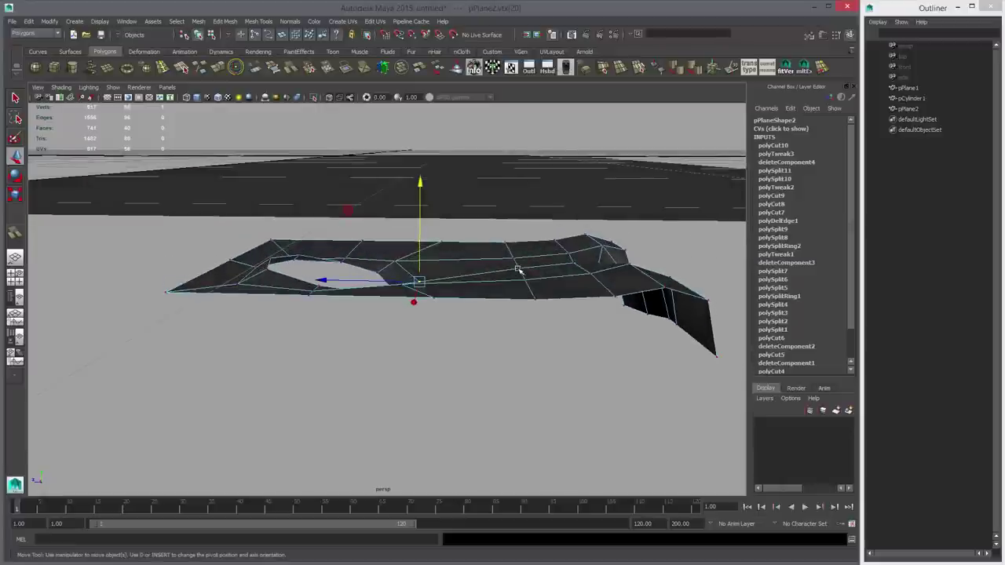
left_click(518, 271)
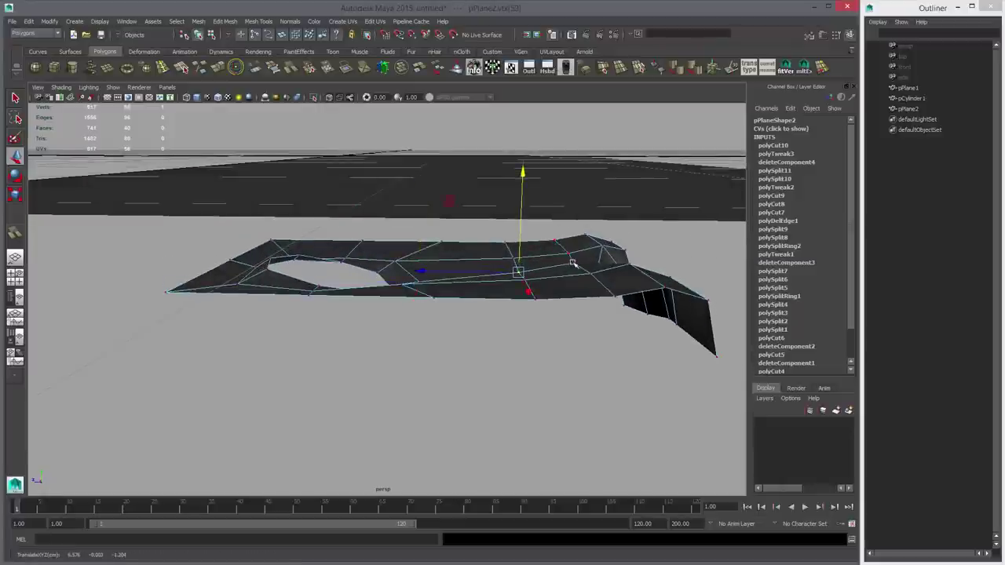
left_click(573, 264)
right_click_drag(540, 283, 580, 270)
key("3")
left_click(480, 347)
left_click_drag(408, 318, 470, 355, "alt")
right_click_drag(470, 355, 473, 359, "alt")
left_click_drag(473, 358, 411, 330, "alt")
Step: Slightly lower the groove's two centre vertices where it crosses the seam ridge and turns down over the front edge
left_click(462, 274)
right_click_drag(392, 319, 375, 319)
key("q")
left_click(402, 316)
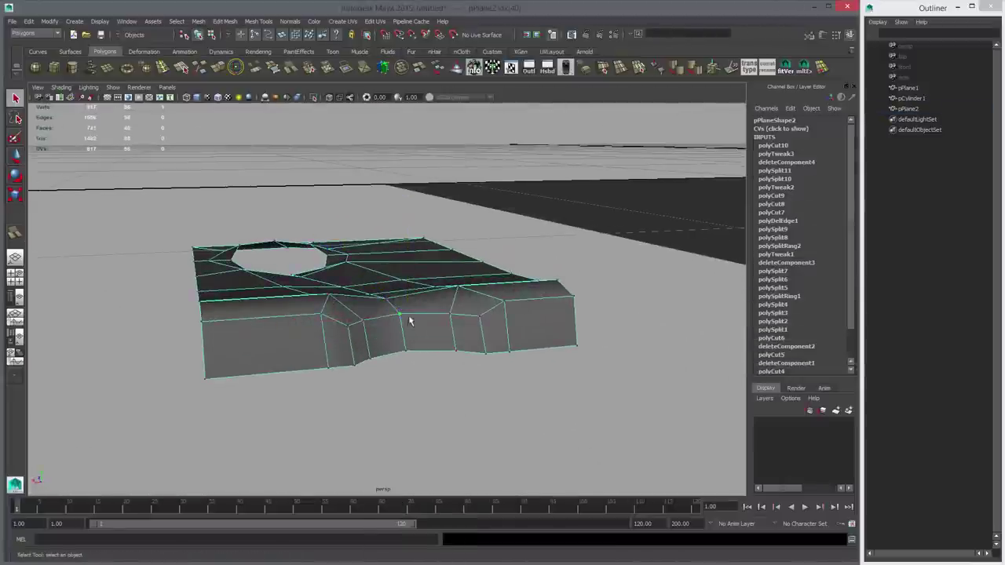
key("w")
left_click_drag(405, 234, 405, 245)
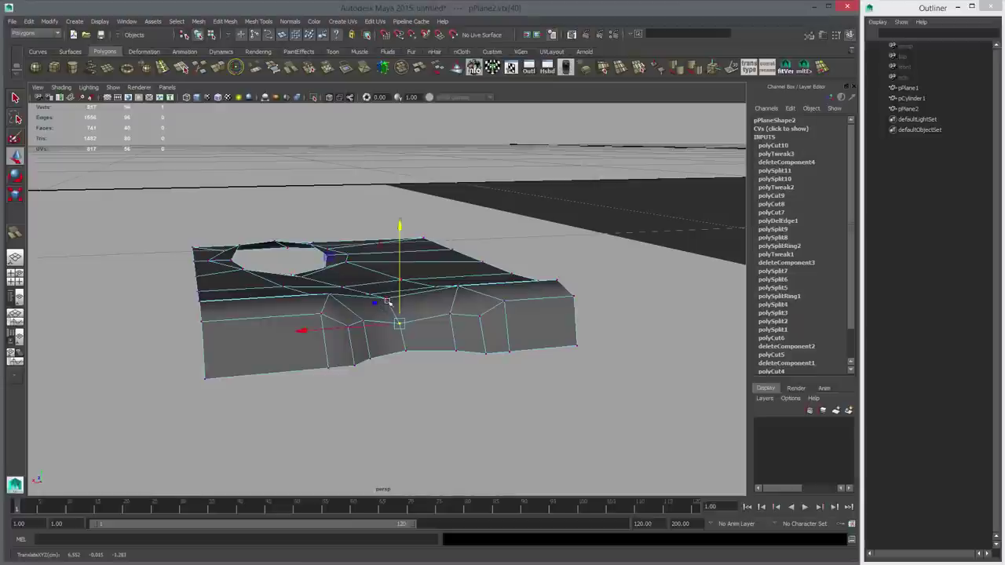
left_click(387, 301)
middle_click_drag(446, 331, 446, 340)
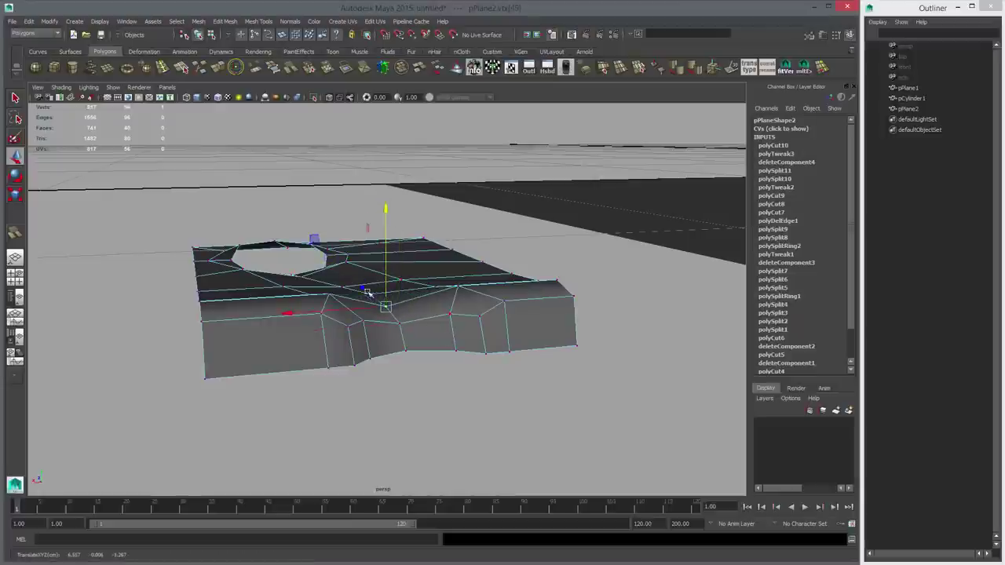
Step: Lower the groove's centre vertices just behind the seam ridge slightly and preview the smoothed tile
left_click_drag(366, 292, 352, 322)
key("ctrl+z")
left_click_drag(294, 184, 295, 187)
left_click_drag(403, 269, 249, 269, "alt")
middle_click_drag(309, 299, 308, 300)
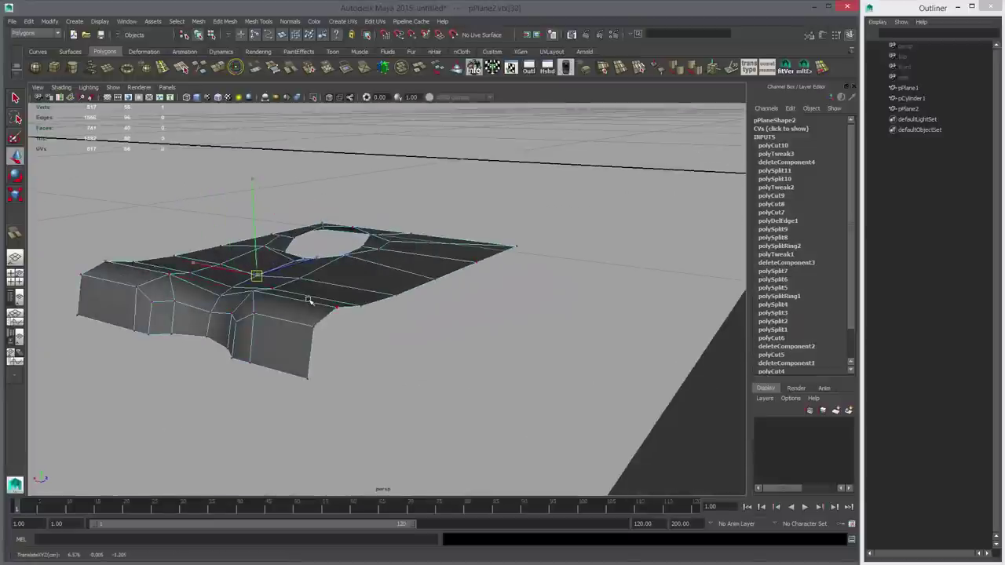
left_click(252, 178)
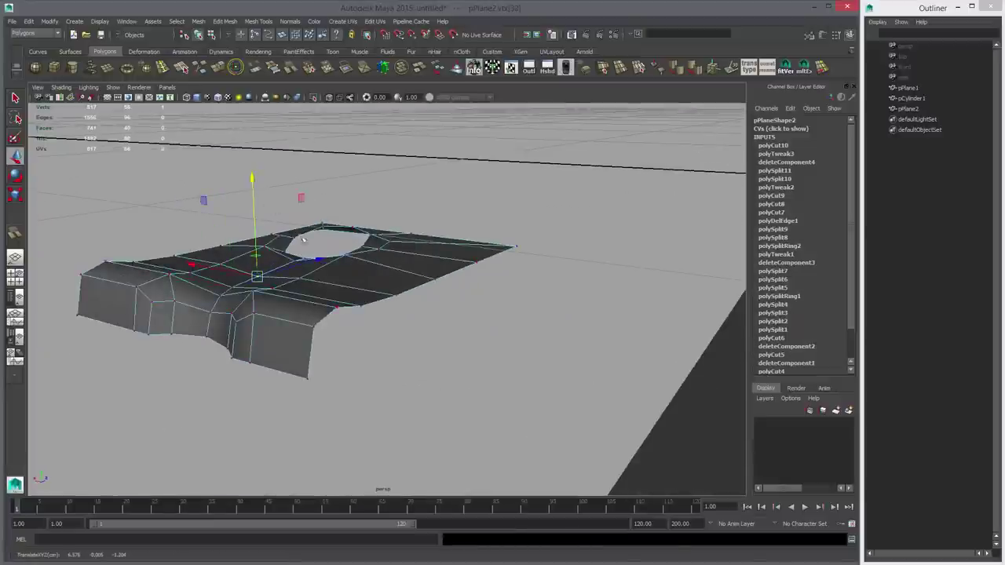
key("3")
left_click_drag(304, 243, 390, 276, "alt")
key("1")
Step: Lower the vertex at the hole's groove-side end slightly and preview the smoothed tile from several angles
right_click_drag(384, 241, 339, 240)
left_click_drag(353, 209, 407, 228)
left_click_drag(399, 267, 408, 254, "alt")
left_click_drag(349, 149, 350, 152)
left_click_drag(354, 231, 419, 253, "alt")
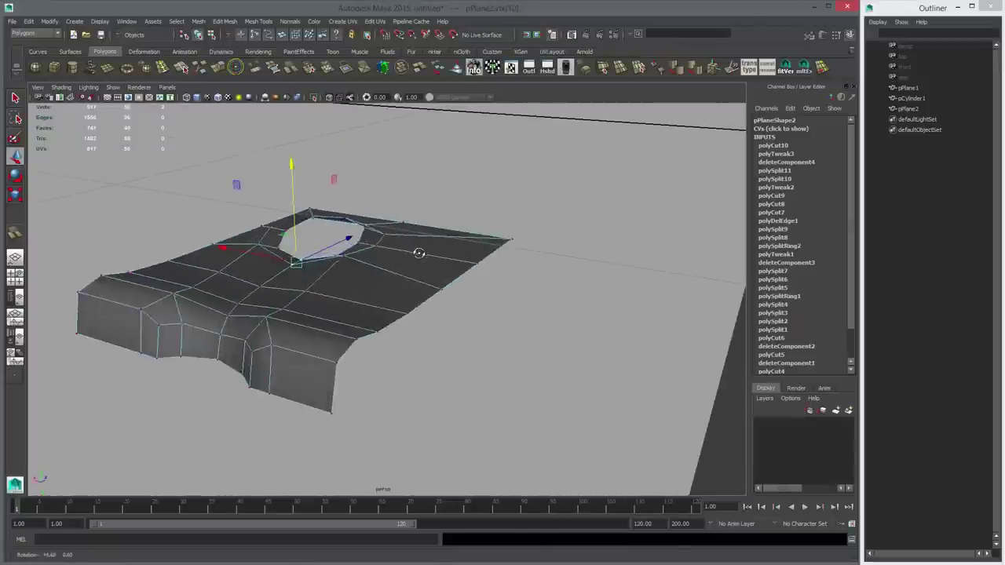
key("3")
right_click_drag(369, 290, 395, 274)
left_click(325, 311)
left_click_drag(320, 319, 458, 384, "alt")
left_click(400, 413)
left_click_drag(400, 413, 416, 397, "alt")
Step: In the top view with the smooth preview on, nudge the hole's border vertices to make the opening rounder
key("1")
key("space")
key("space")
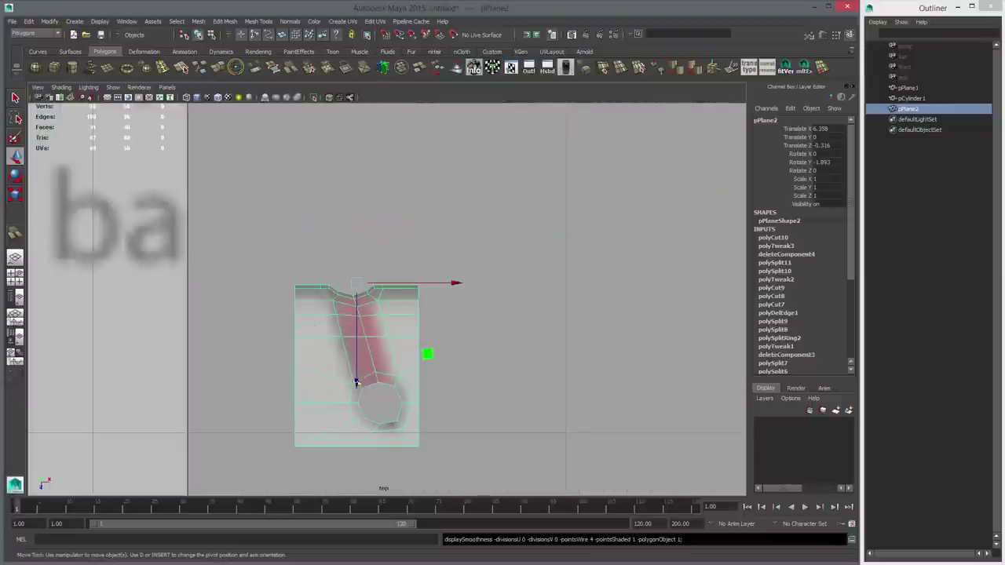
key("3")
middle_click_drag(460, 437, 444, 396, "alt")
right_click_drag(444, 397, 481, 424, "alt")
right_click_drag(363, 429, 327, 393)
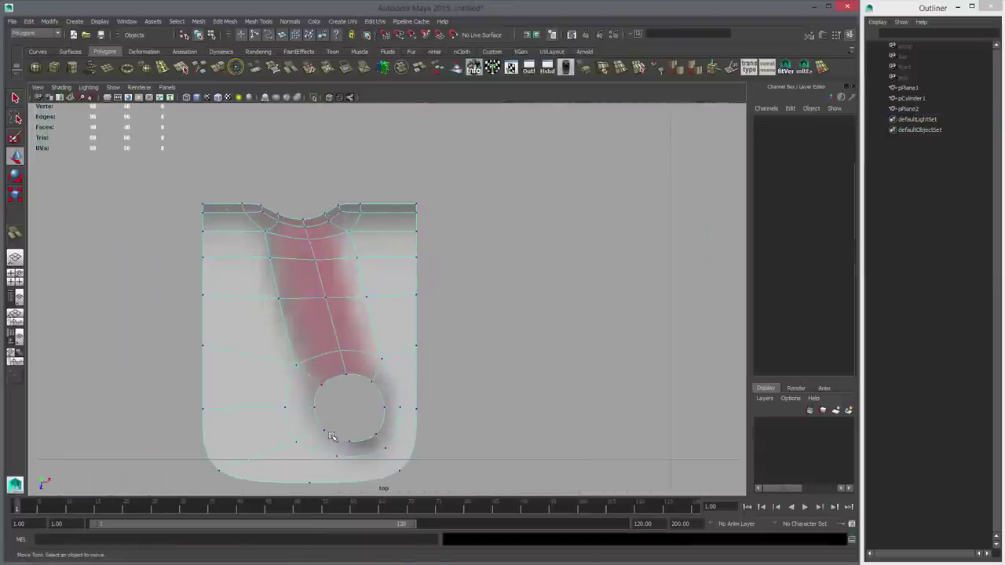
left_click(350, 440)
left_click_drag(350, 443, 382, 440)
left_click(377, 434)
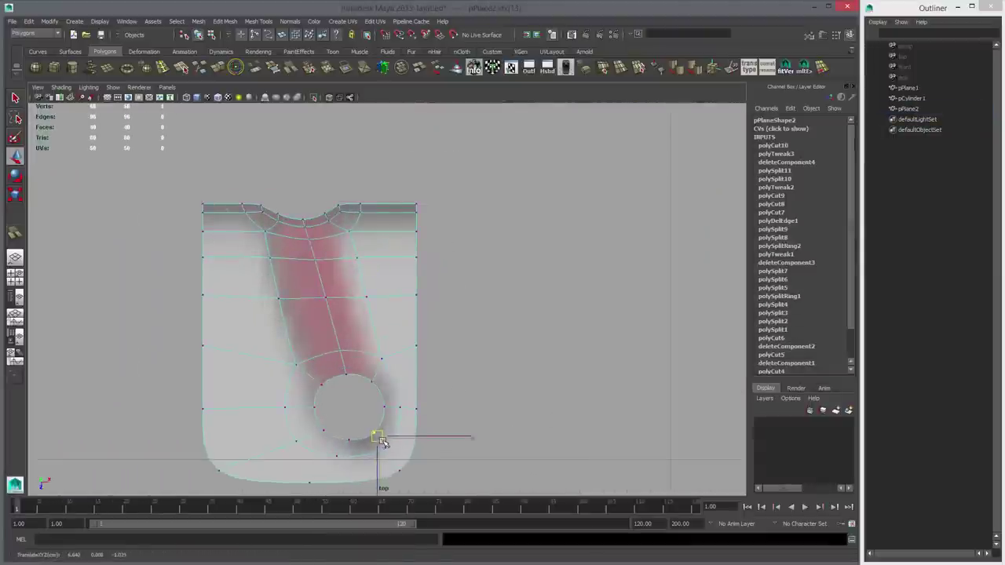
left_click(320, 383)
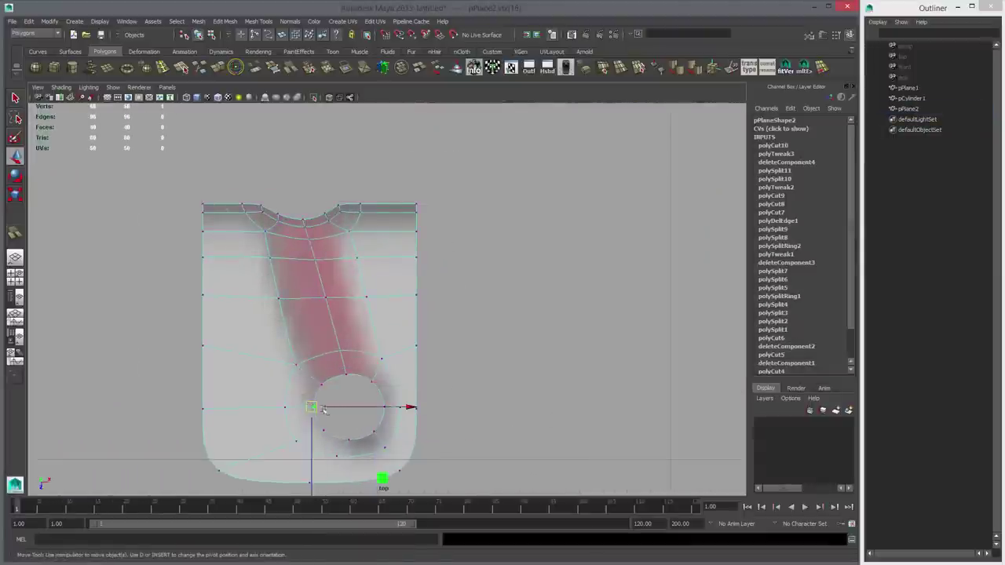
Step: In the perspective view, extrude the hole's border edge loop inward by scaling it smaller, and lower the new loop slightly
key("space")
key("space")
right_click_drag(402, 327, 399, 297)
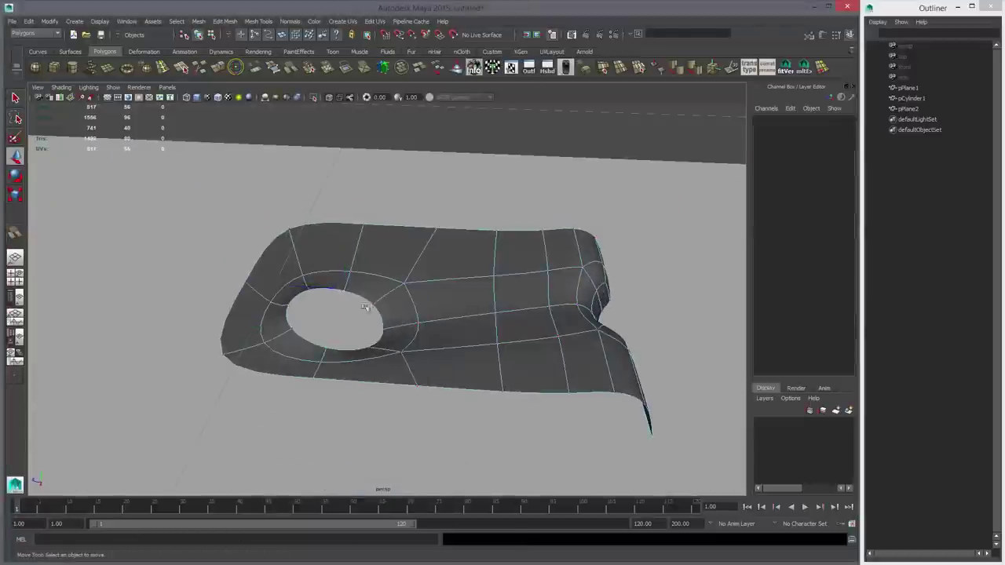
key("1")
double_click(361, 299)
left_click(217, 68)
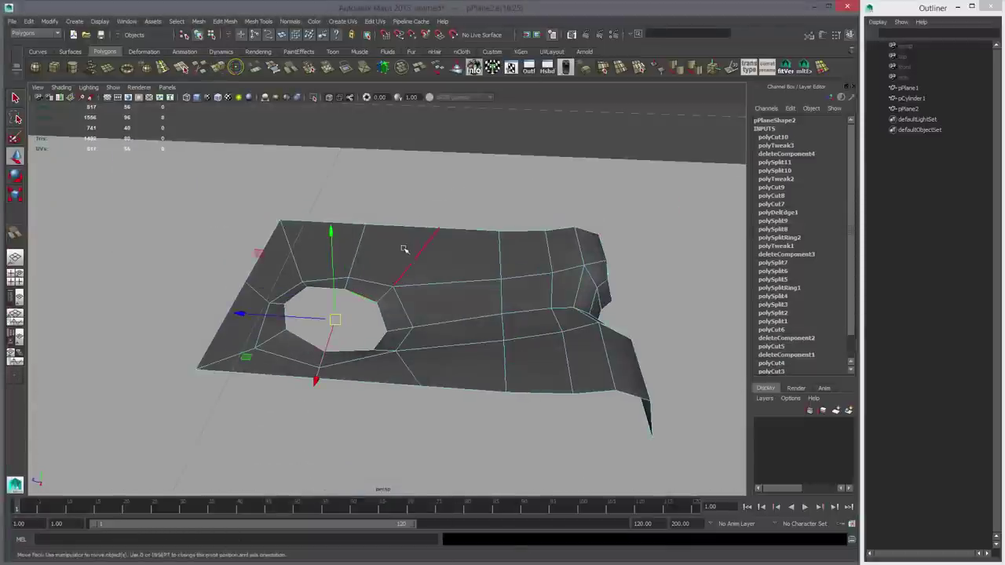
key("r")
middle_click_drag(440, 278, 421, 280)
key("w")
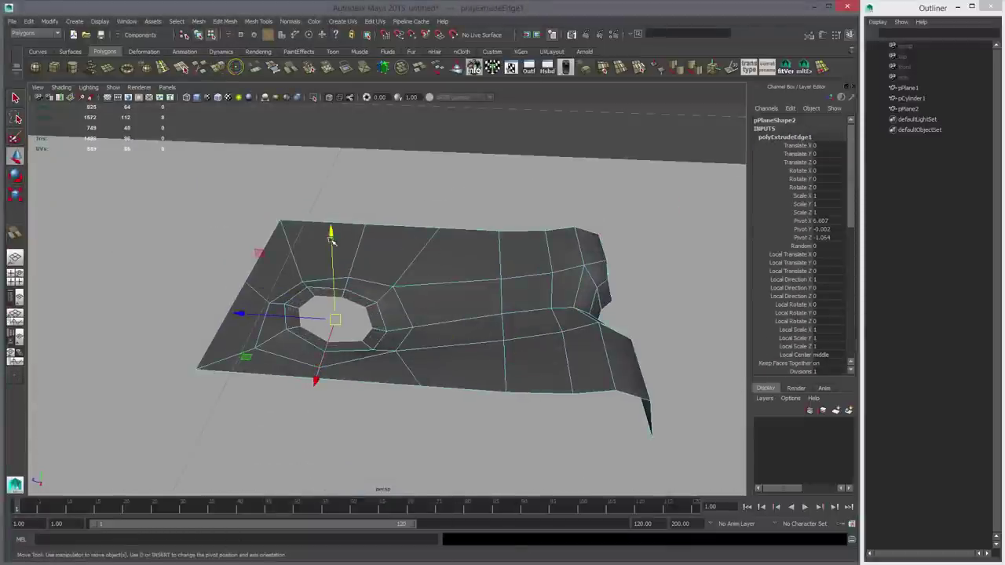
left_click_drag(331, 239, 331, 240)
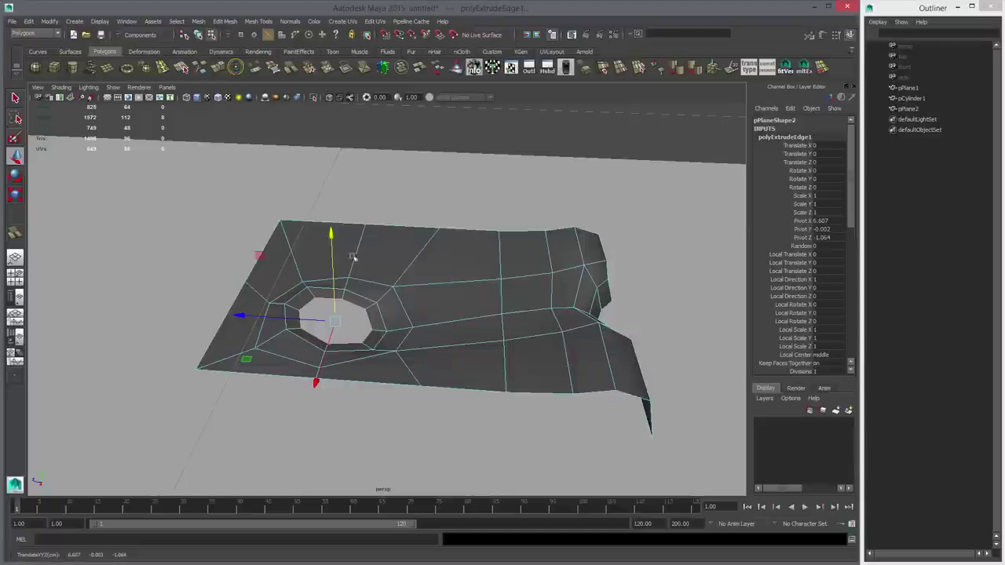
key("e")
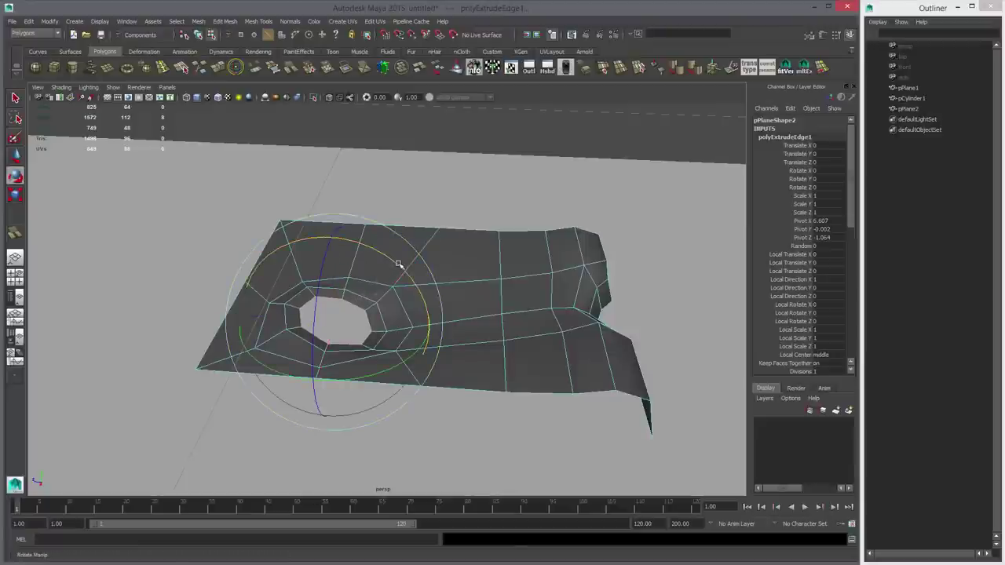
Step: Extrude the hole's inner edge loop downward, shrink it slightly and shift it a little away from the groove
key("g")
key("w")
left_click_drag(332, 239, 333, 249)
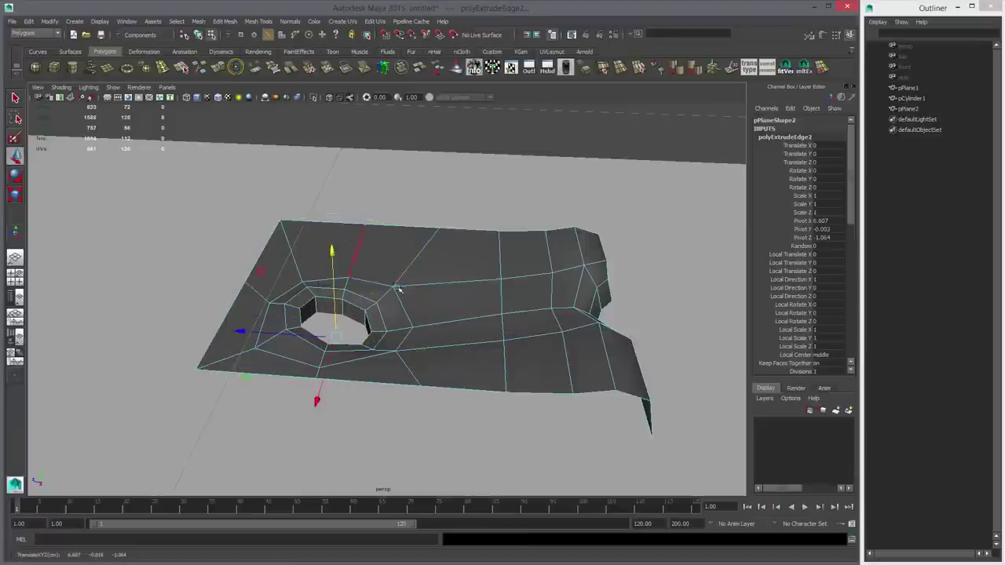
key("r")
middle_click_drag(421, 299, 409, 324)
key("w")
key("r")
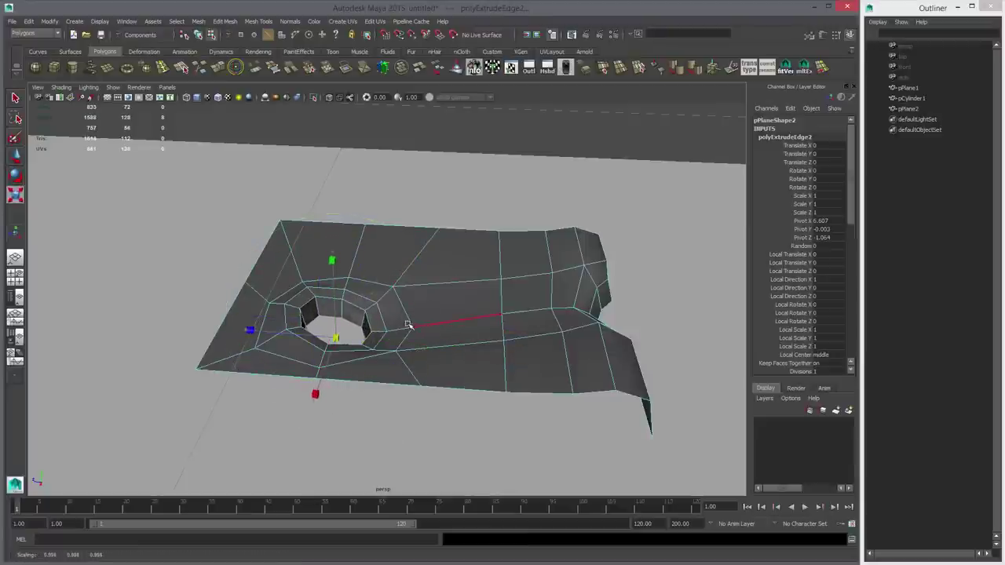
key("w")
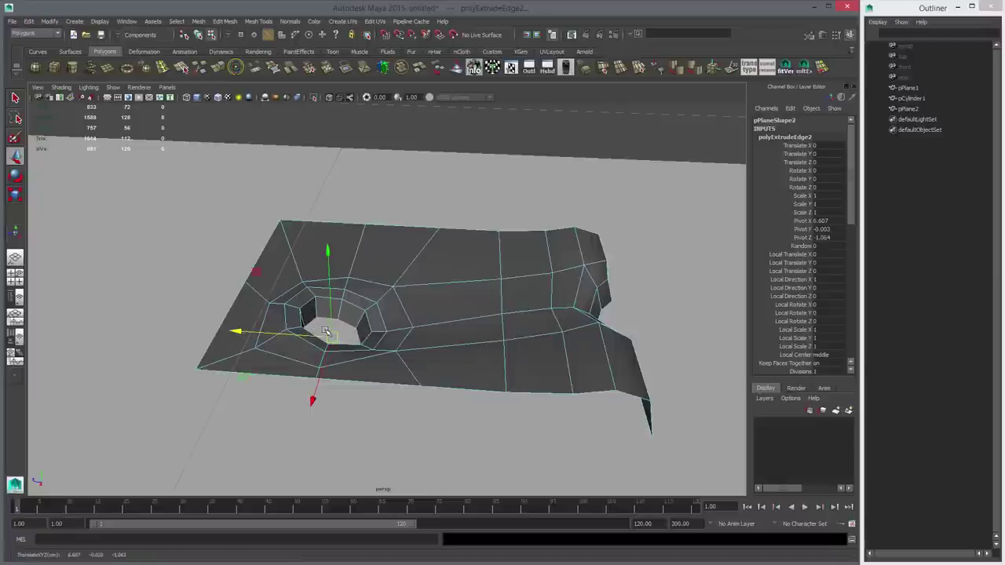
Step: Extrude the hole's inner edge loop downward again to deepen the hole, and preview the smoothed result
key("g")
key("w")
left_click_drag(331, 254, 332, 272)
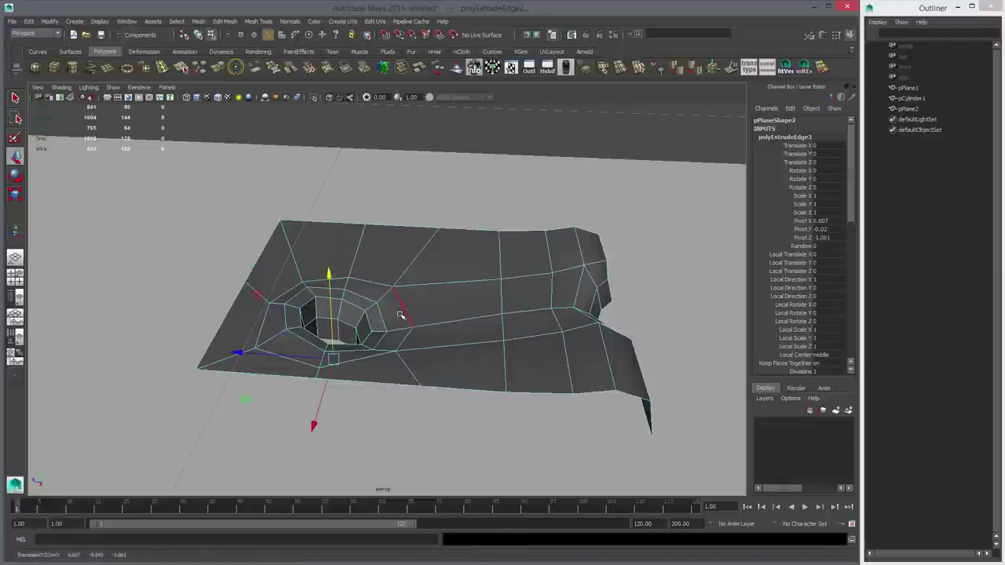
right_click_drag(400, 314, 414, 310)
key("3")
left_click(446, 220)
left_click_drag(446, 228, 471, 291, "alt")
left_click(441, 304)
Step: Turn off the smooth preview and slightly lower an edge at the groove-side rim of the hole
key("1")
right_click_drag(471, 291, 604, 408, "alt")
left_click_drag(604, 408, 409, 343, "alt")
right_click_drag(409, 343, 410, 317)
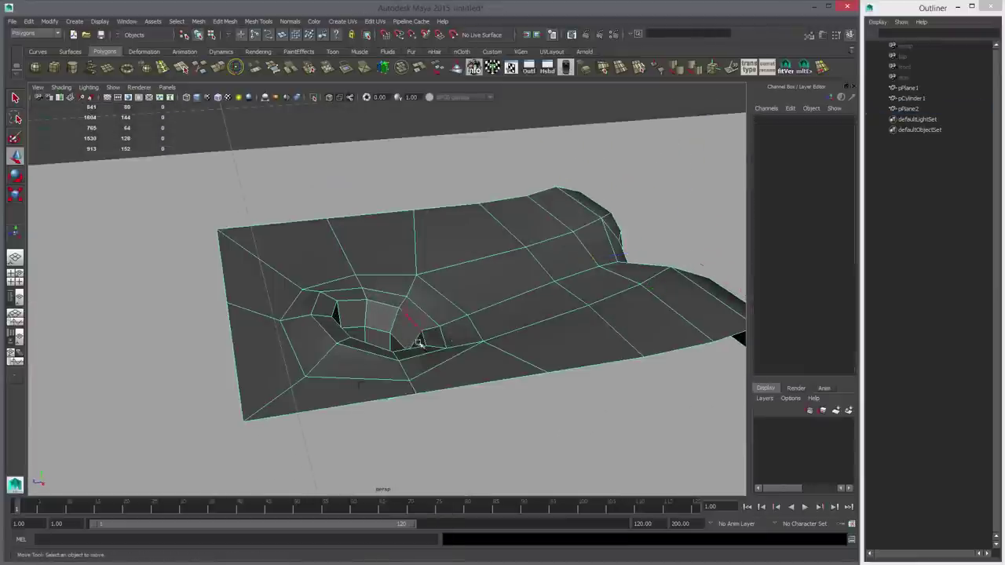
left_click_drag(419, 343, 426, 361, "alt")
left_click(425, 362)
left_click_drag(425, 283, 424, 291)
Step: Preview the smoothed tile and examine the hole and groove from several angles
right_click_drag(468, 344, 490, 339)
key("3")
left_click(606, 438)
right_click_drag(585, 415, 479, 421, "alt")
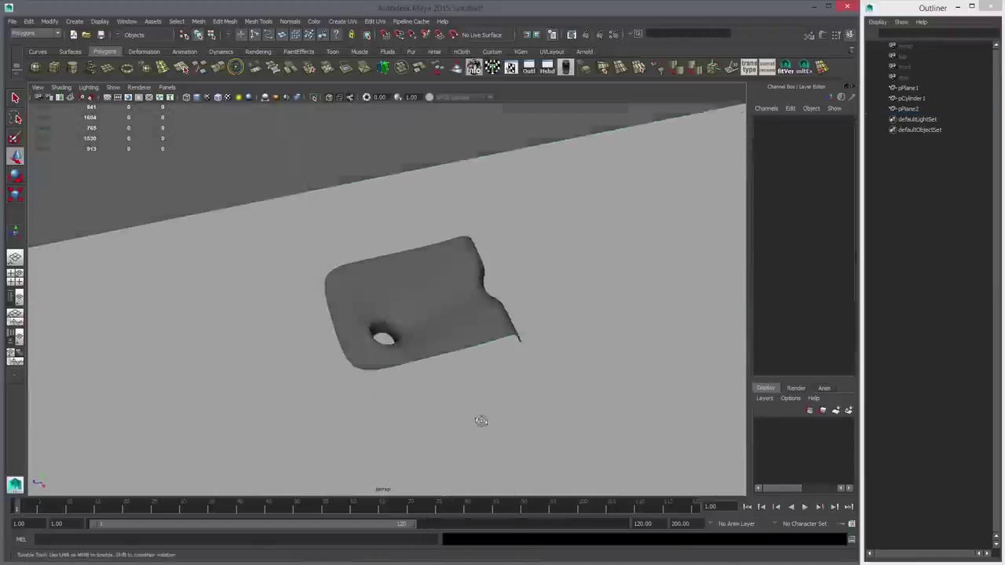
left_click_drag(479, 421, 348, 382, "alt")
right_click_drag(348, 382, 428, 353, "alt")
left_click_drag(428, 353, 395, 354, "alt")
Step: Return the tile to unsmoothed display, delete its construction history and reverse its normals
left_click(395, 354)
key("1")
key("alt+shift+d")
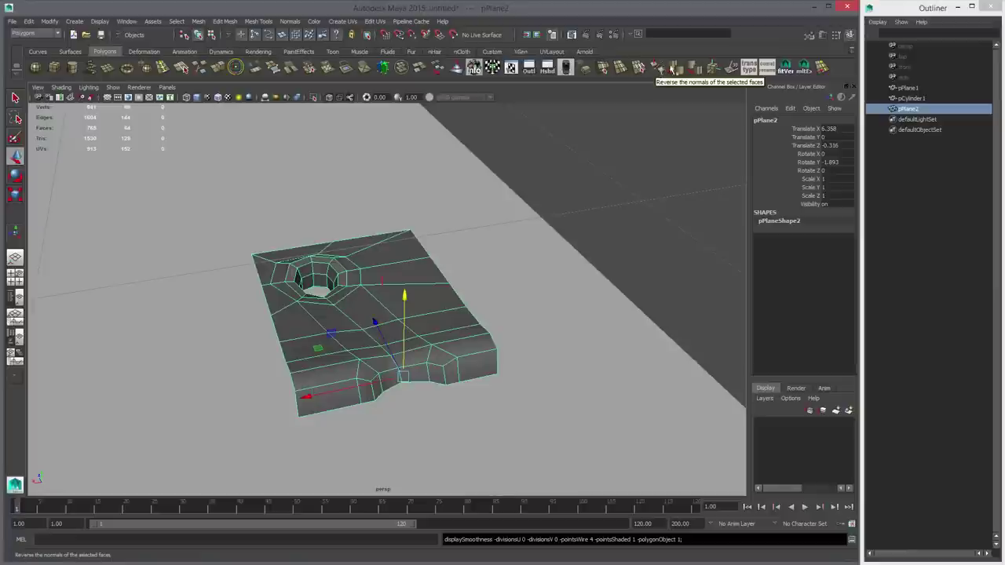
left_click(673, 71)
key("alt+shift+d")
left_click(403, 308, "shift")
left_click(361, 303)
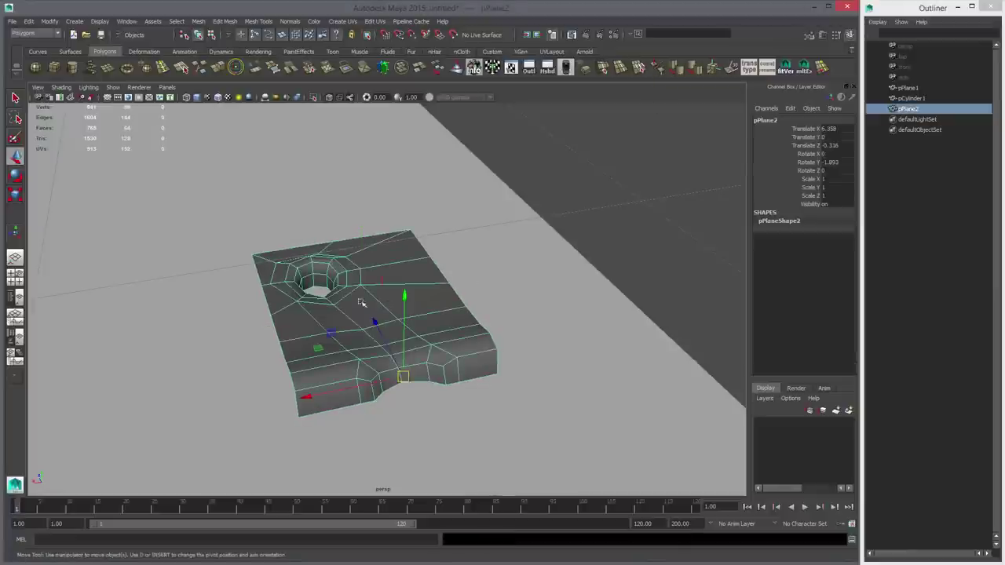
Step: In the wireframe side view, draw an EP curve from inside the hole up over the tile and down past its bent-down edge
left_click(37, 51)
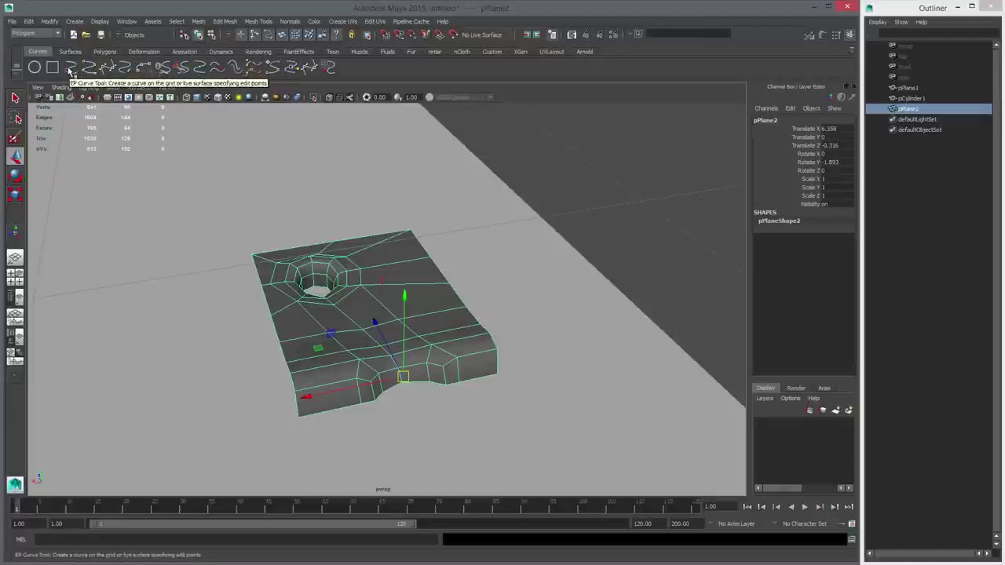
left_click(71, 69)
key("space")
key("space")
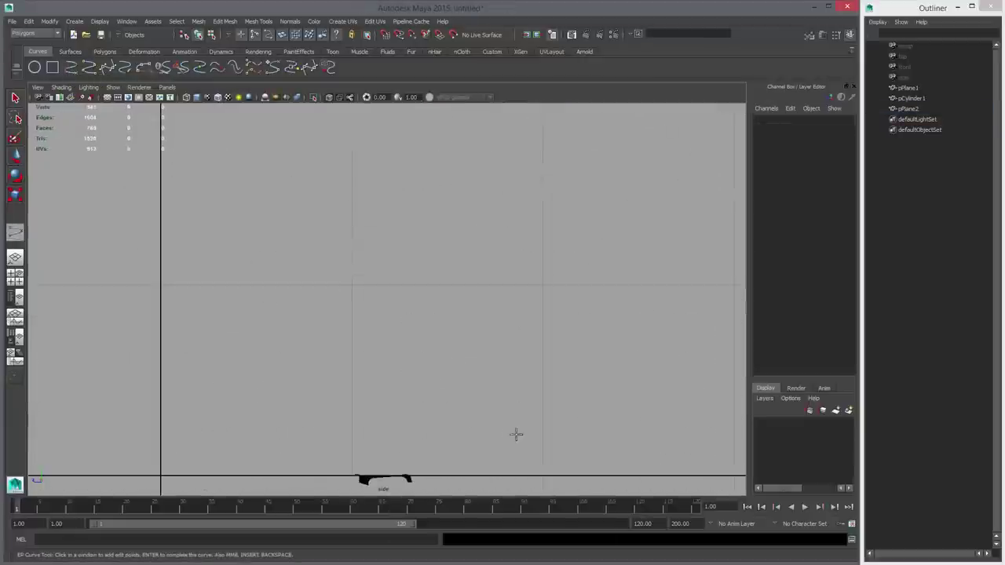
middle_click_drag(392, 358, 385, 215, "alt")
right_click_drag(385, 215, 691, 452, "alt")
middle_click_drag(691, 463, 698, 384, "alt")
right_click_drag(643, 392, 723, 444, "alt")
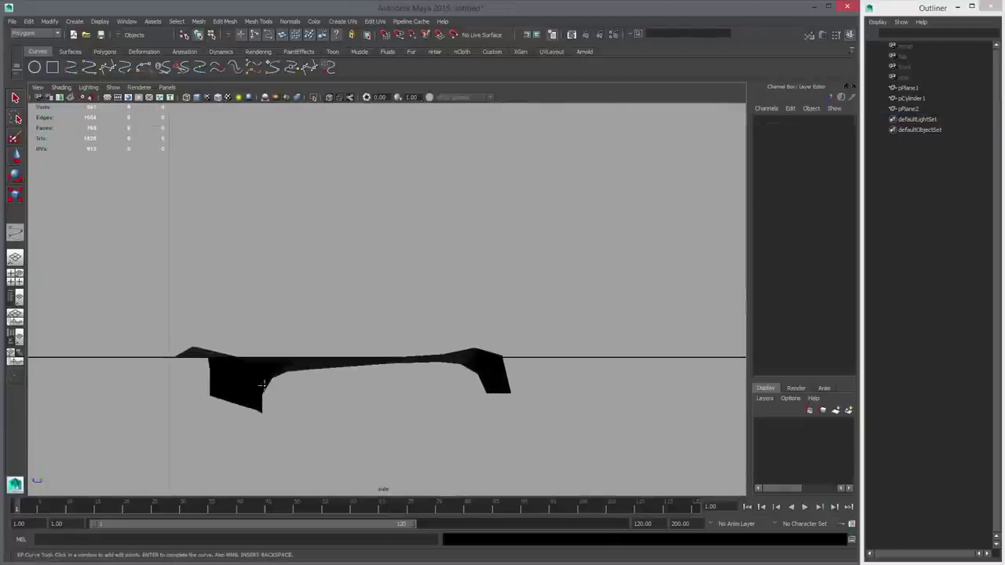
key("4")
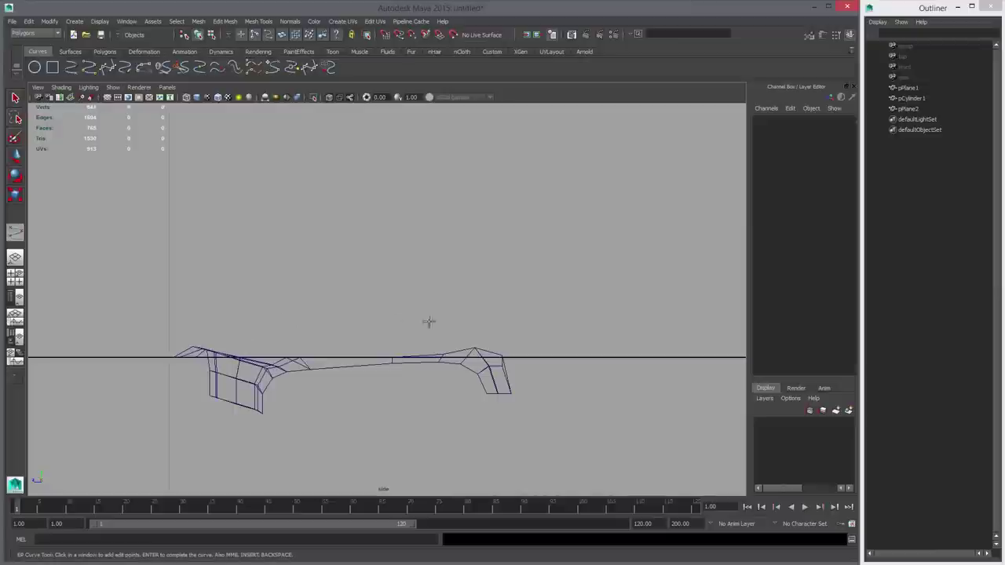
left_click(232, 399)
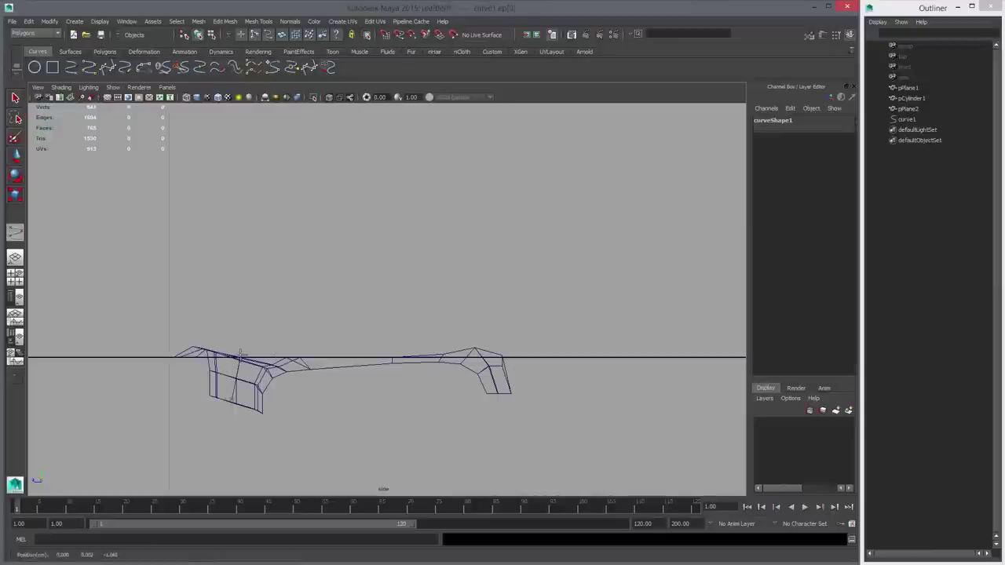
left_click(240, 360)
left_click(421, 339)
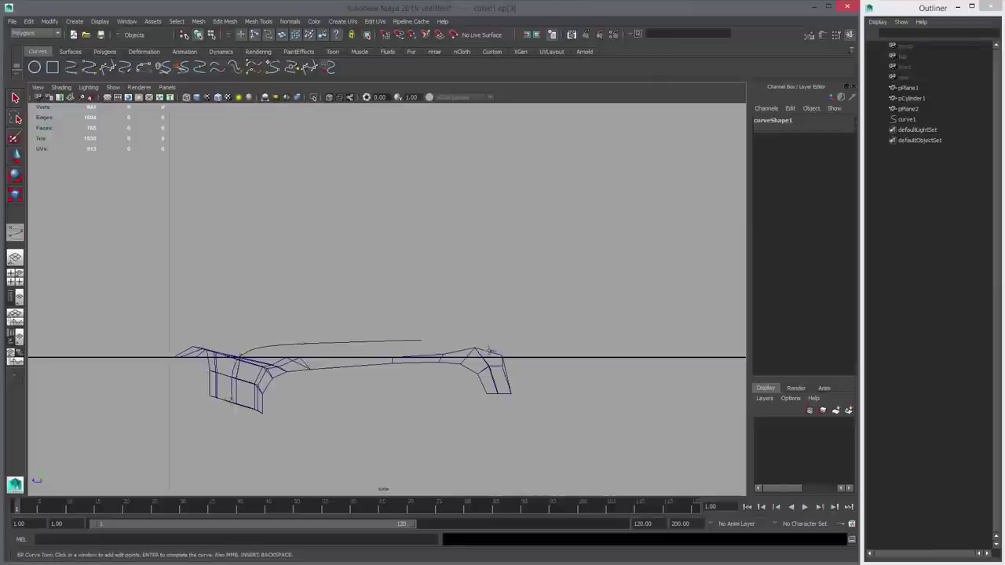
key("Return")
Step: Move the curve's control vertices at the hole end to adjust how the stitch path rises out of the hole
right_click_drag(547, 398, 496, 398)
middle_click_drag(496, 429, 520, 404, "alt")
scroll(520, 403, "up", 2)
left_click_drag(212, 341, 190, 320)
middle_click_drag(258, 351, 262, 353)
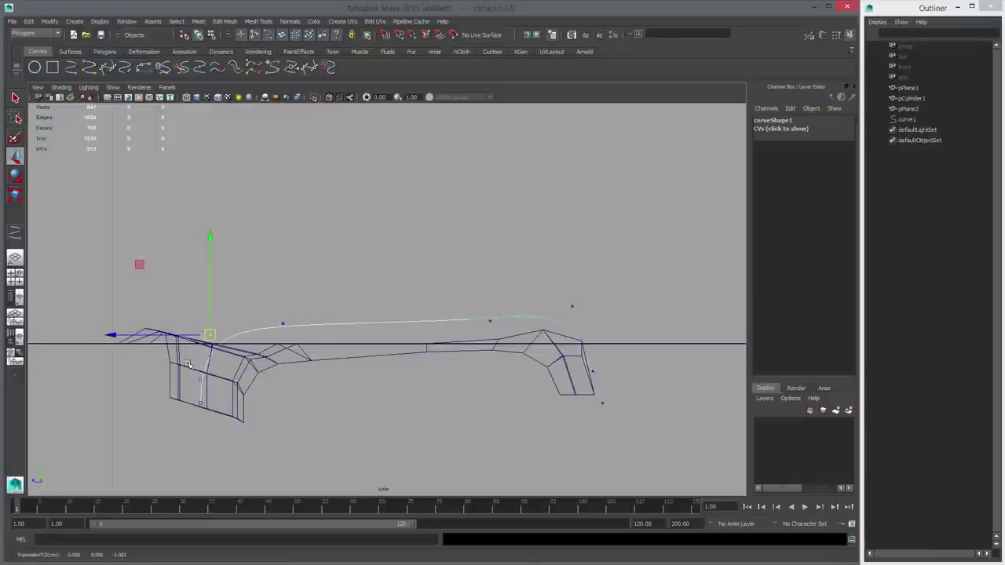
Step: Reposition the control vertices at the curve's left end so it bends down through the left leg of the mesh profile
left_click_drag(188, 365, 213, 389)
middle_click_drag(213, 389, 213, 389)
left_click_drag(188, 391, 215, 413)
middle_click_drag(215, 413, 215, 417)
left_click_drag(188, 367, 222, 389)
middle_click_drag(222, 390, 232, 391)
left_click_drag(187, 395, 217, 417)
middle_click_drag(218, 417, 227, 423)
left_click_drag(192, 365, 228, 389)
middle_click_drag(229, 389, 228, 391)
left_click_drag(193, 398, 230, 424)
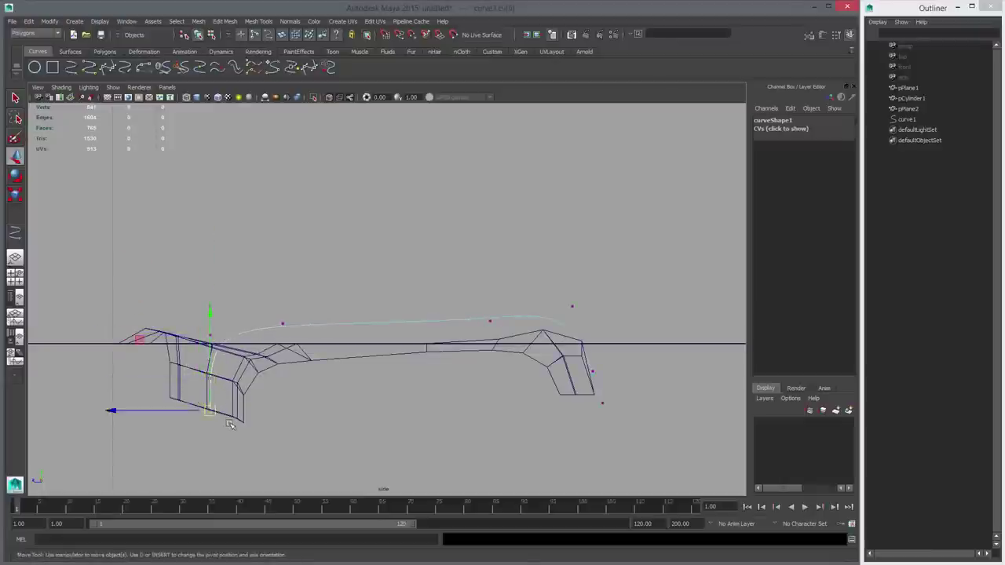
middle_click_drag(230, 424, 223, 417)
left_click_drag(193, 320, 224, 346)
middle_click_drag(224, 345, 230, 340)
left_click_drag(193, 363, 223, 387)
middle_click_drag(223, 386, 221, 380)
left_click_drag(187, 392, 216, 419)
middle_click_drag(216, 419, 220, 427)
Step: Raise the two middle control vertices of the curve to arch its long span above the mesh profile
left_click_drag(260, 301, 312, 350)
middle_click_drag(311, 350, 314, 347)
left_click_drag(462, 297, 502, 349)
middle_click_drag(502, 349, 493, 338)
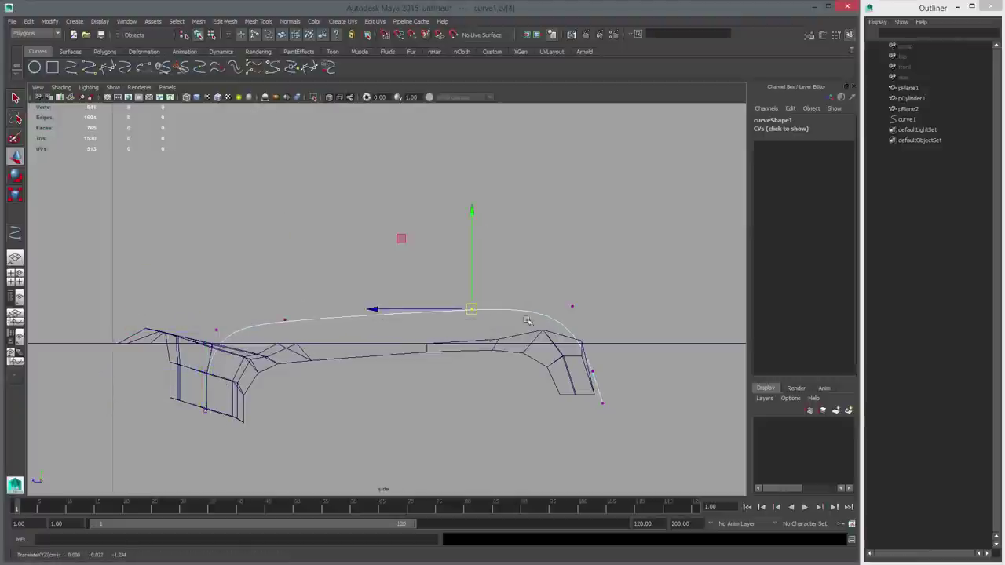
Step: Reposition the control vertices at the curve's right end so it rounds the corner and ends at the foot of the right leg
middle_click_drag(596, 331, 596, 339)
left_click_drag(577, 356, 602, 382)
middle_click_drag(602, 383, 600, 374)
left_click_drag(594, 373, 615, 415)
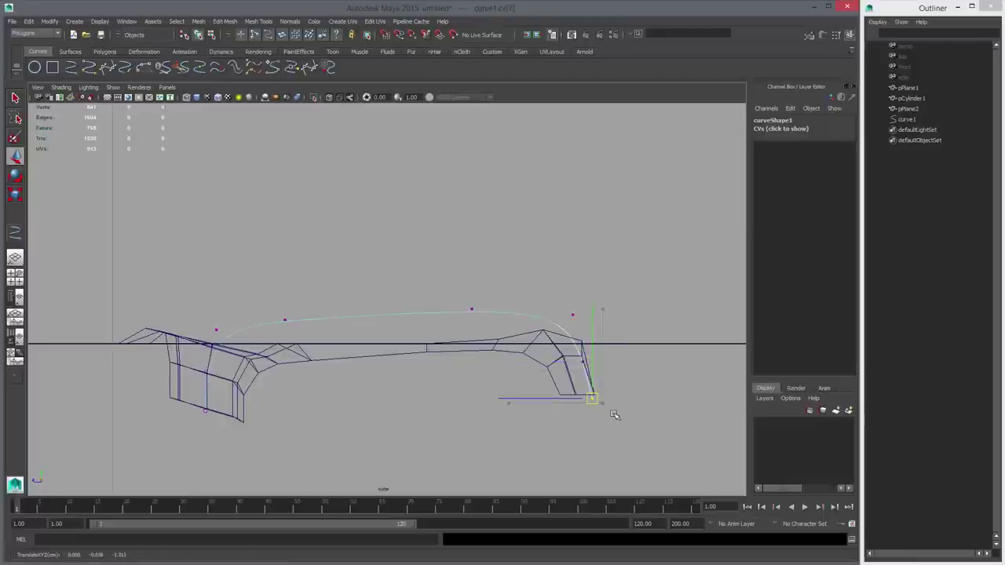
left_click_drag(532, 287, 608, 341)
middle_click_drag(607, 340, 607, 343)
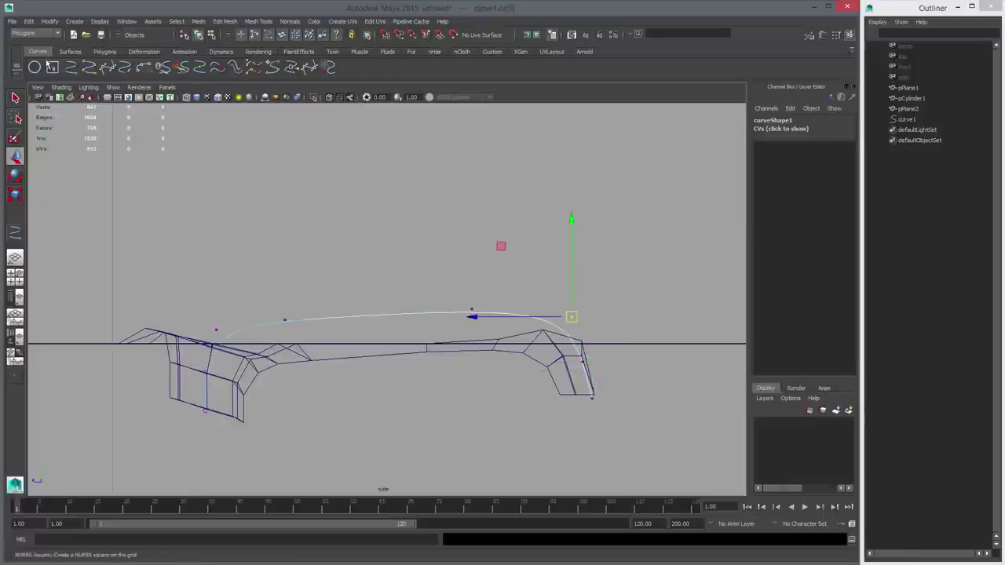
Step: Create a NURBS circle, select it together with the curve, and set the Extrude output geometry to Polygons
left_click(35, 69)
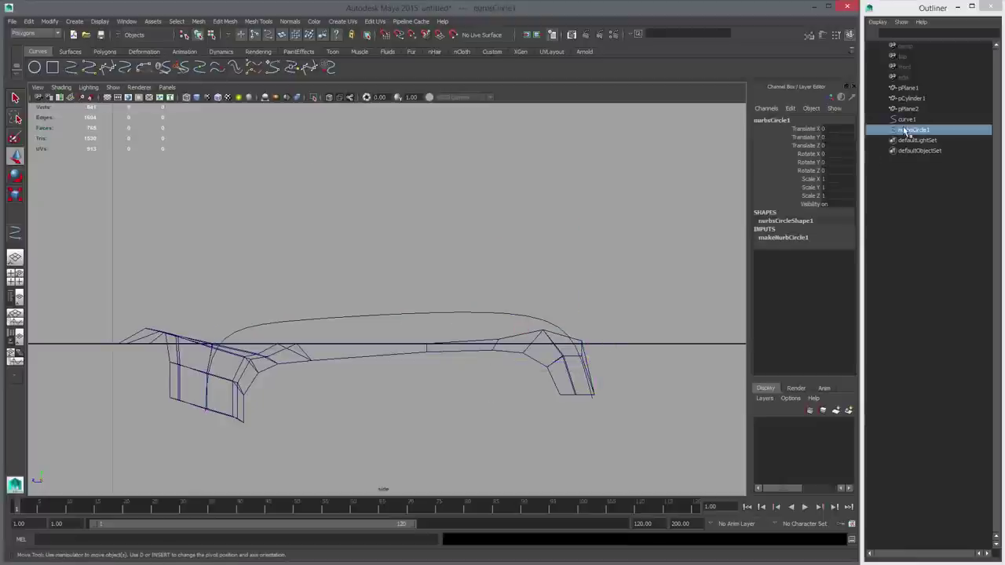
left_click(399, 318, "shift")
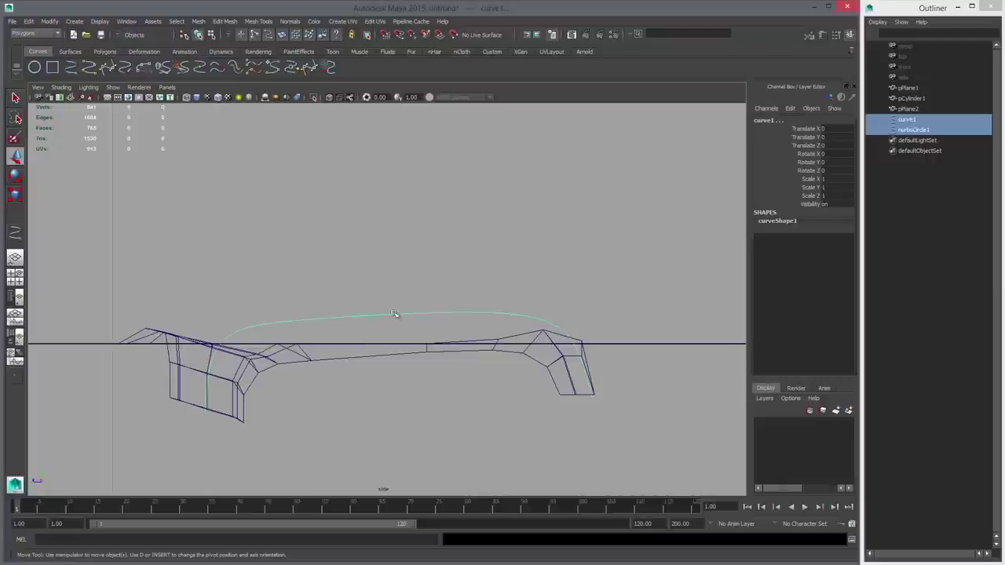
left_click(71, 52)
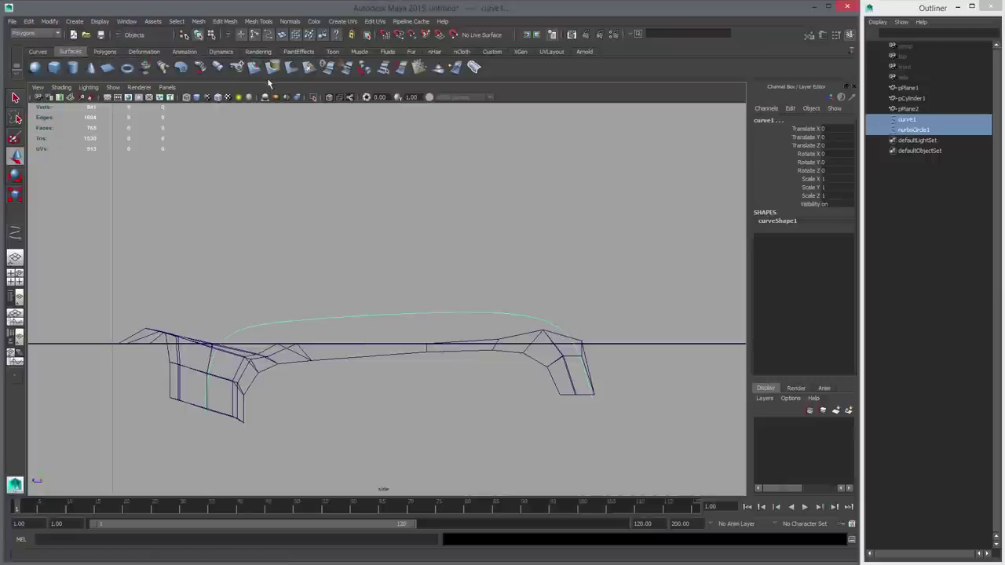
double_click(201, 68)
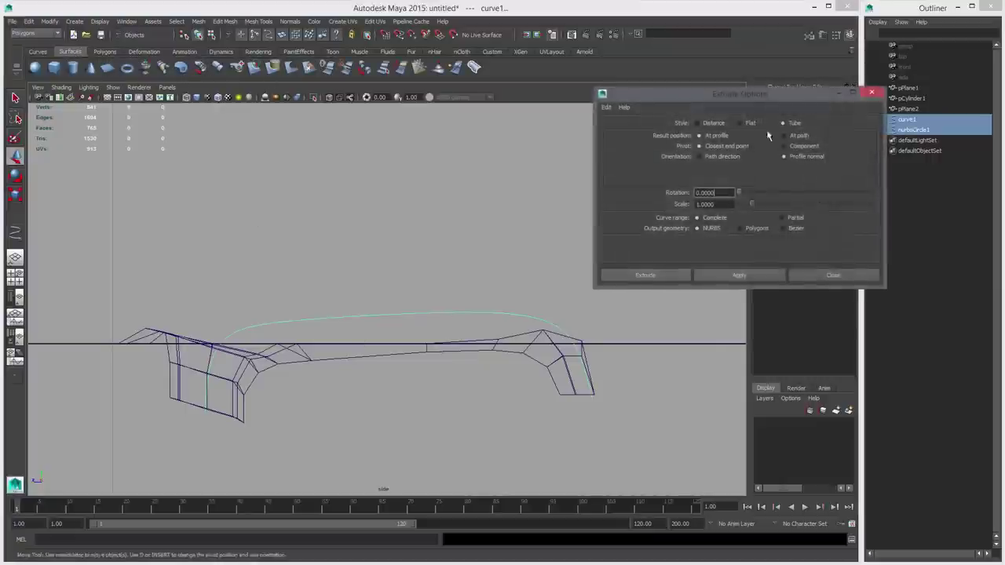
left_click(744, 228)
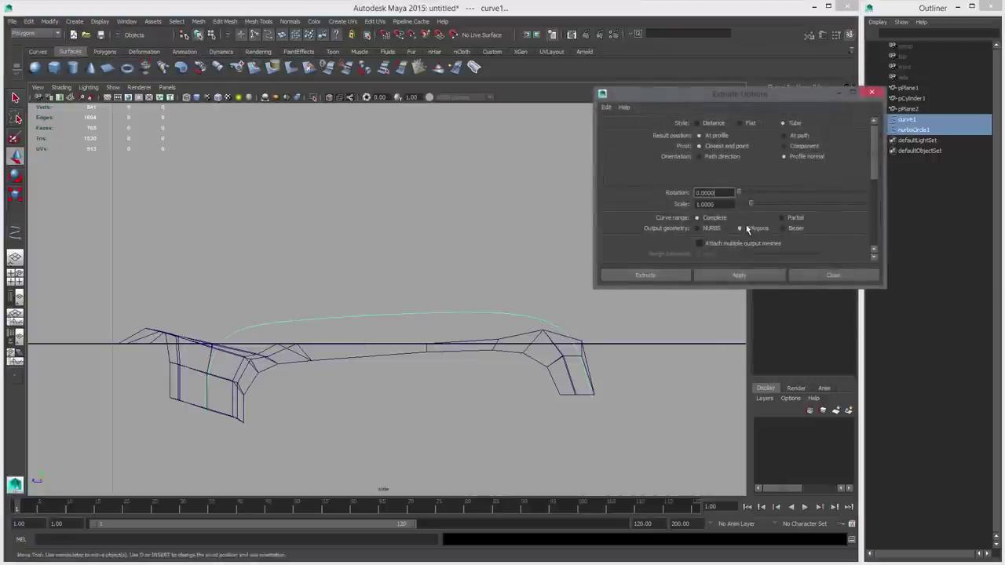
left_click_drag(843, 287, 843, 431)
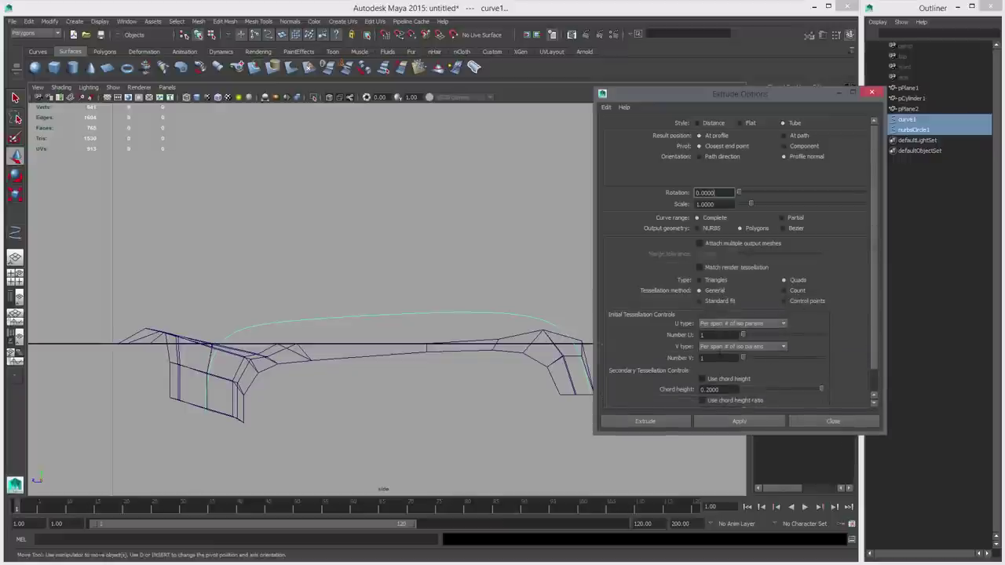
Step: Try a polygon tube extrusion of the circle along the curve with the result at the profile, and undo it
left_click(748, 422)
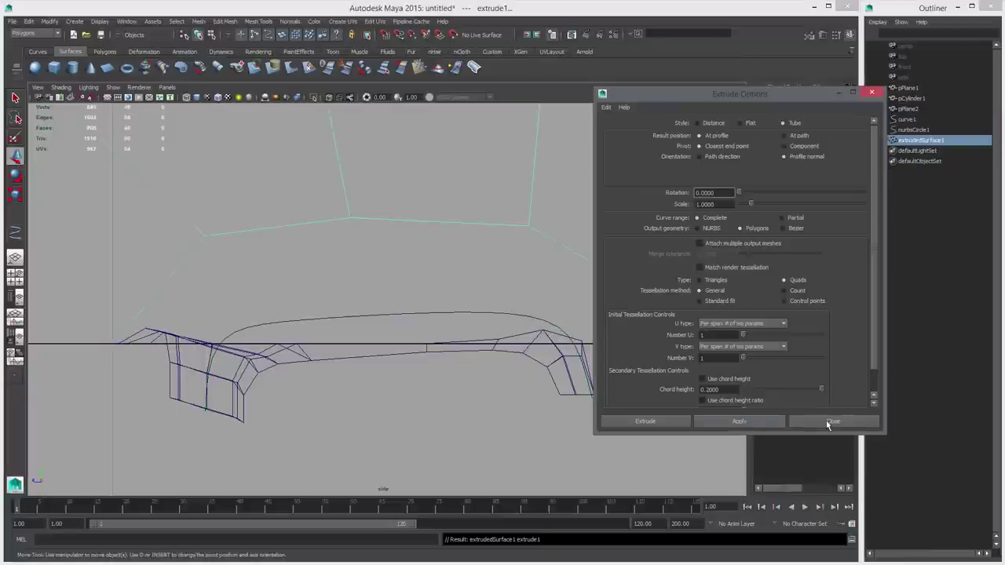
left_click(832, 421)
scroll(626, 328, "down", 13)
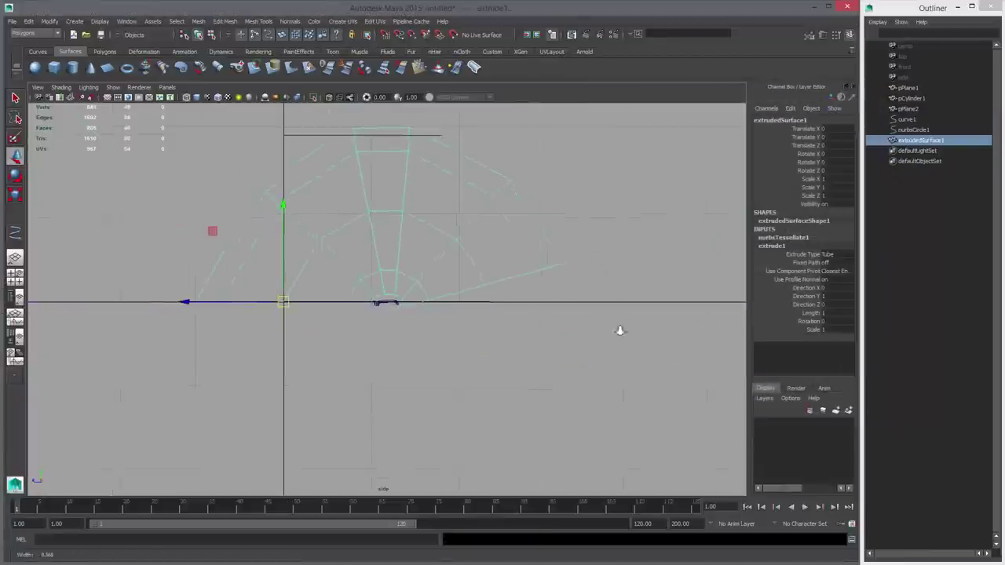
scroll(624, 332, "up", 3)
key("ctrl+z")
Step: Extrude the circle along the curve as a quad polygon tube, using result position At path and pivot Component
right_click_drag(593, 321, 722, 345, "alt")
double_click(201, 68)
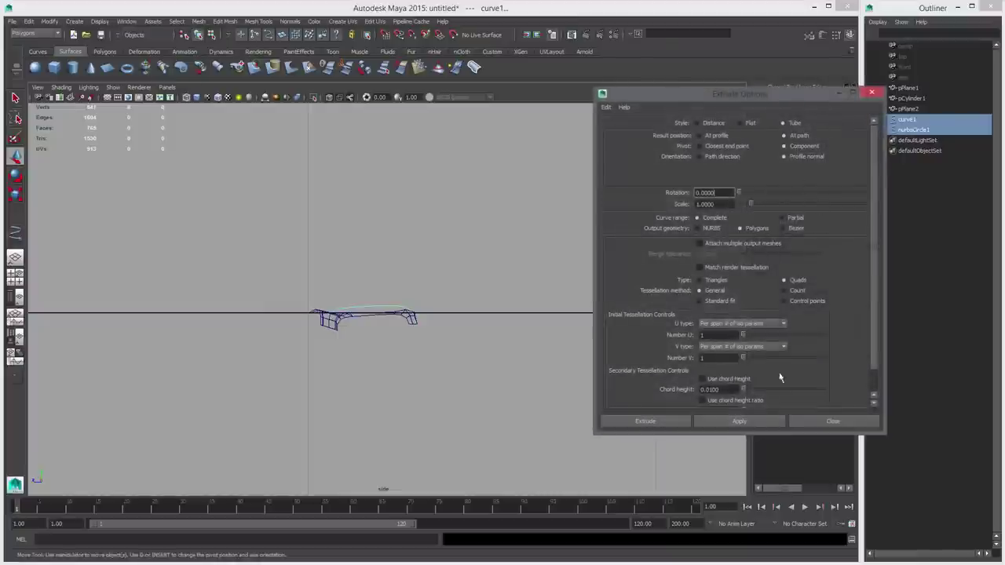
left_click(739, 422)
right_click_drag(460, 329, 550, 361, "alt")
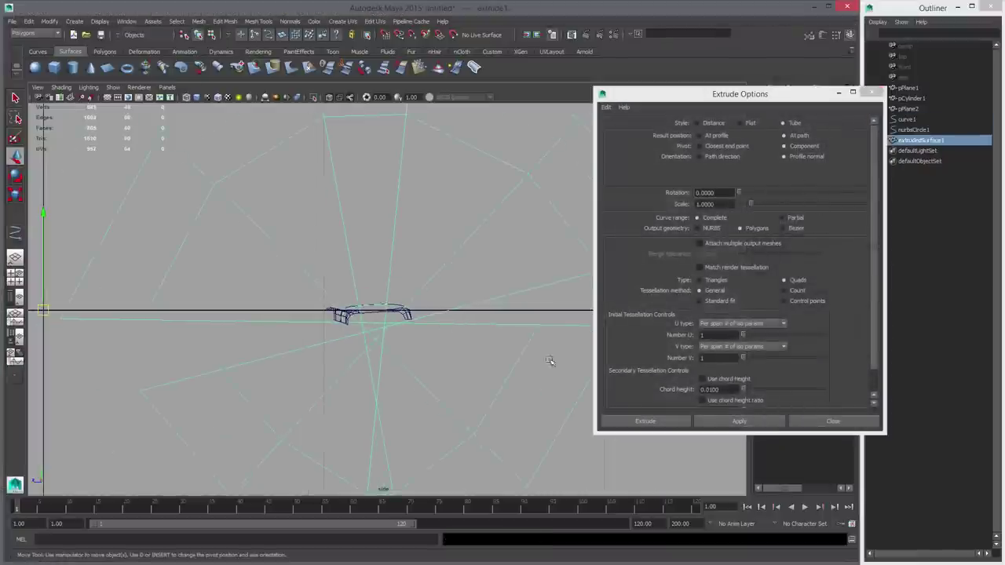
left_click(833, 419)
Step: Scale the profile circle uniformly to about 0.023 to slim down the extruded tube
left_click(921, 131)
key("r")
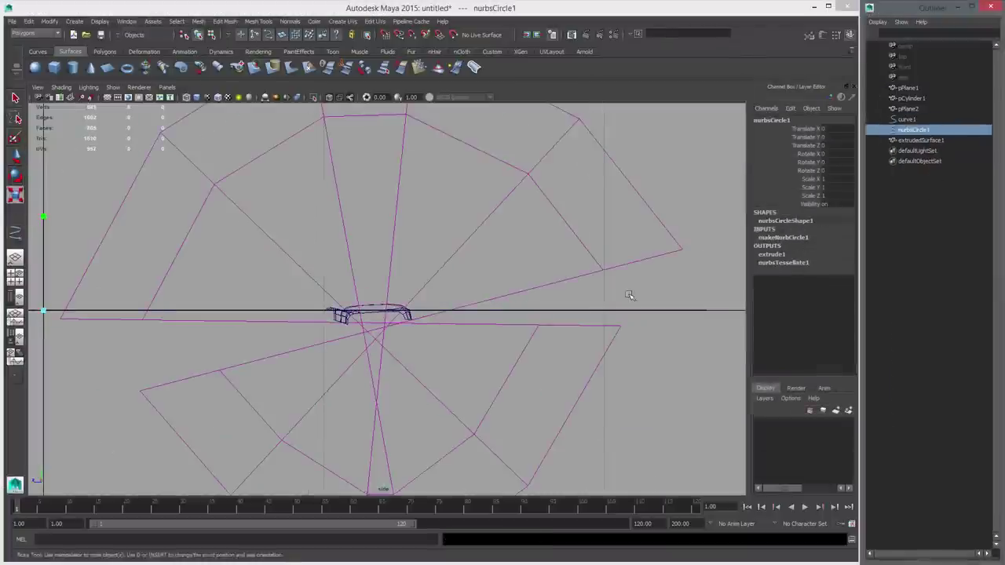
middle_click_drag(630, 295, 262, 334)
right_click_drag(262, 334, 668, 416, "alt")
middle_click_drag(669, 416, 600, 364, "alt")
middle_click_drag(416, 345, 455, 314, "alt")
right_click_drag(455, 314, 471, 361, "alt")
middle_click_drag(471, 361, 451, 348)
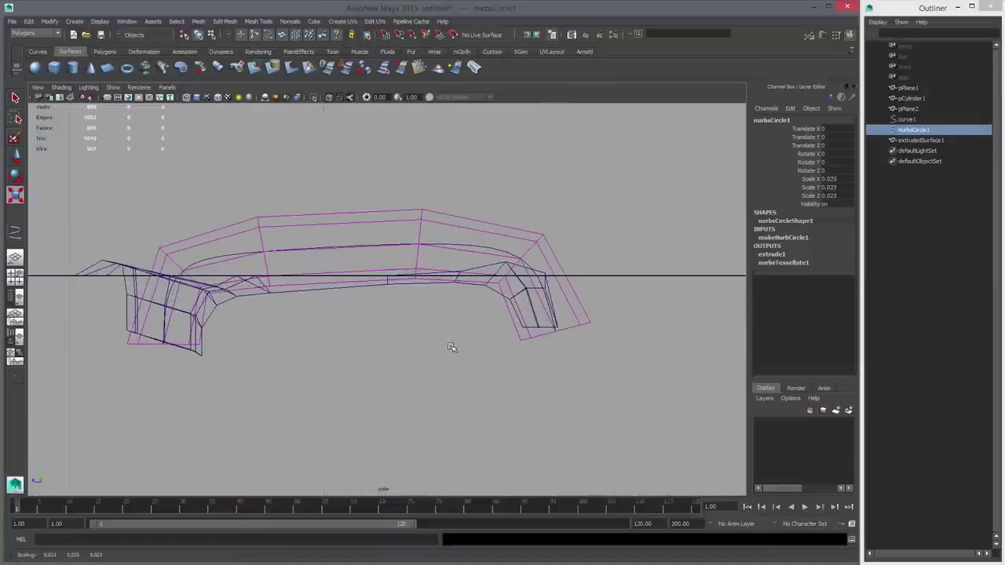
Step: Set the V Number of the tube's NURBS tessellation to 2 to double the segments along its length
left_click(779, 238)
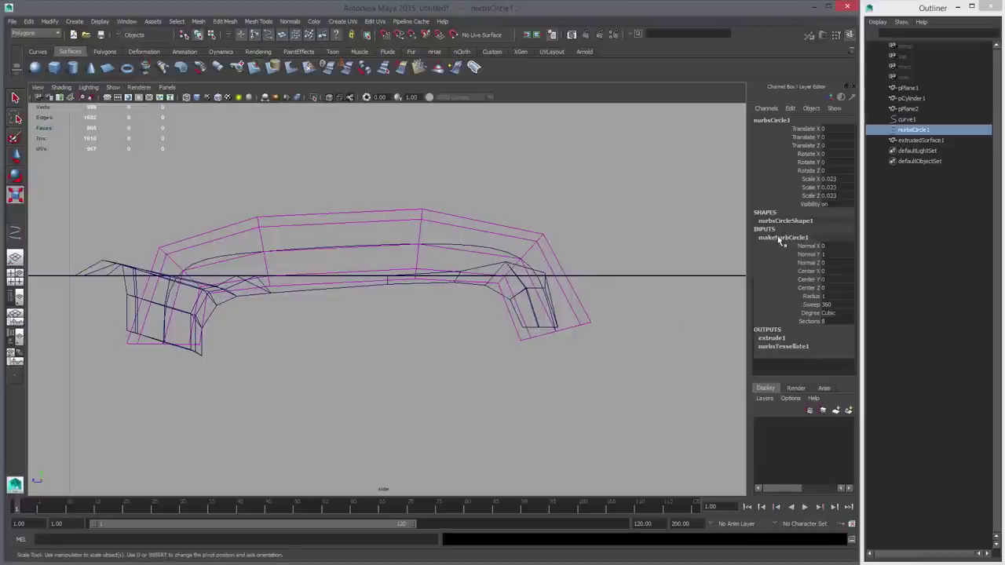
left_click(780, 339)
scroll(781, 341, "down", 3)
left_click(780, 363)
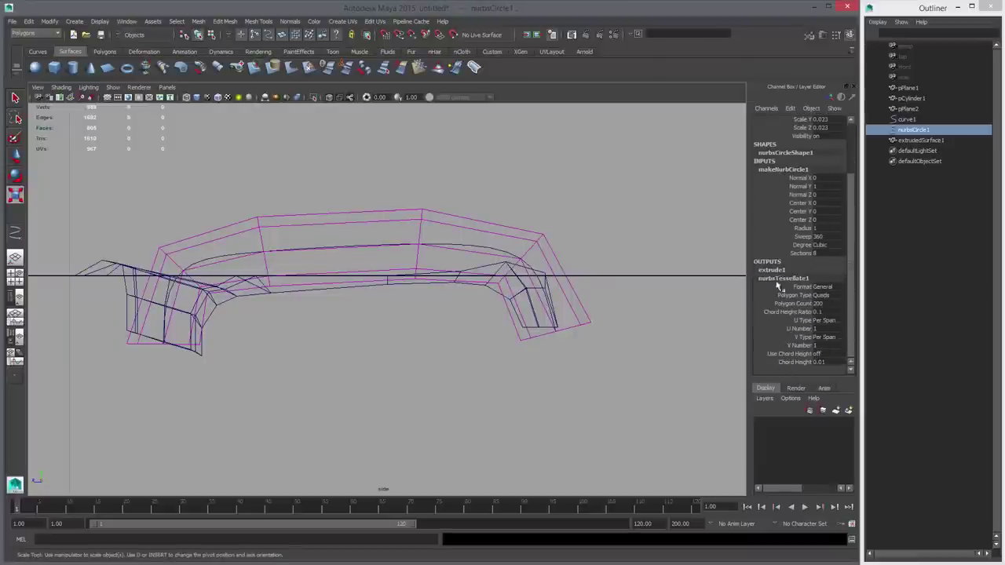
left_click(798, 329)
middle_click_drag(625, 314, 626, 320)
key("ctrl+z")
left_click(798, 346)
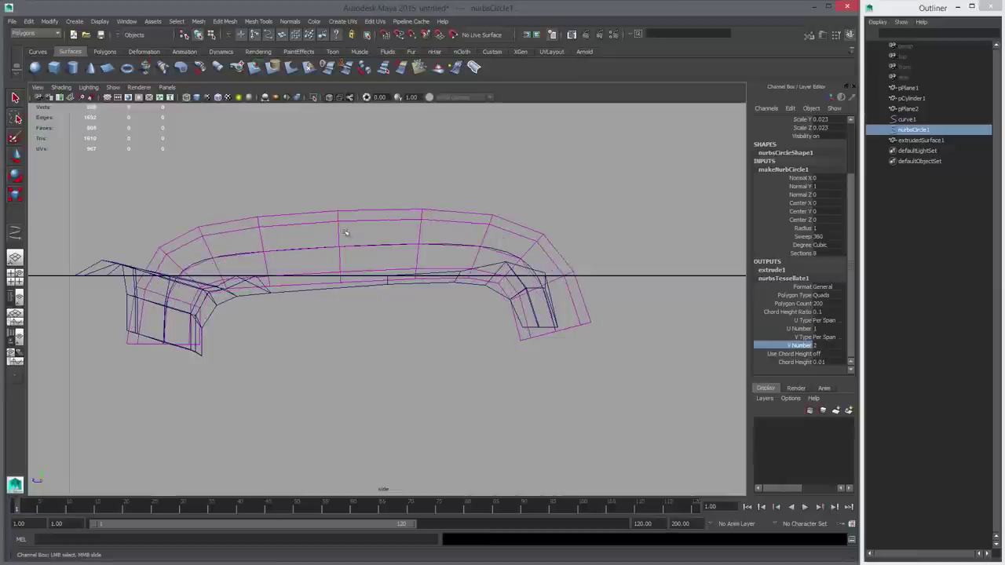
Step: Move the path curve's control vertex at the upper left bend slightly inward and down
left_click(907, 120)
key("r")
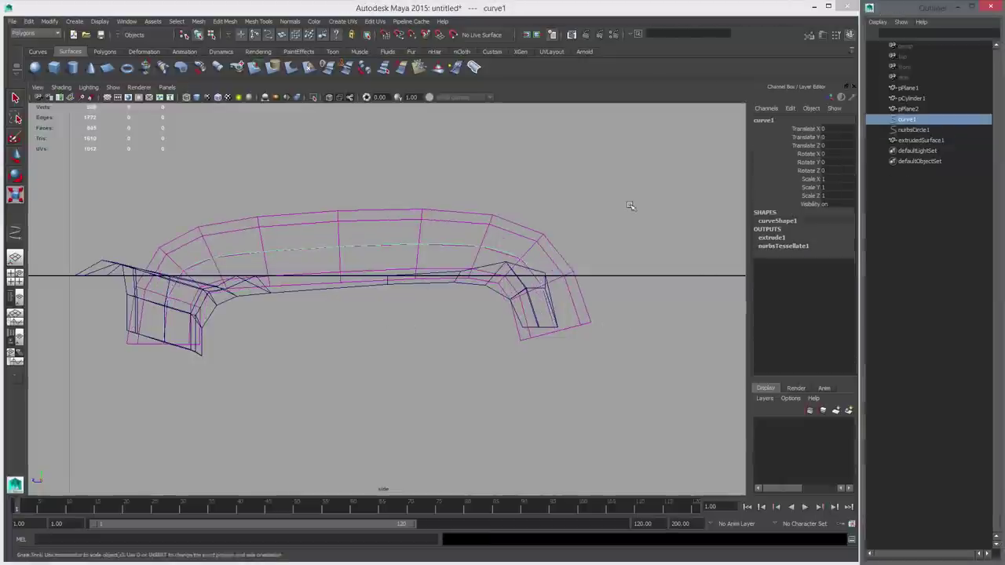
right_click_drag(624, 204, 570, 204)
middle_click_drag(366, 279, 449, 259, "alt")
scroll(387, 281, "up", 3)
left_click_drag(170, 205, 243, 251)
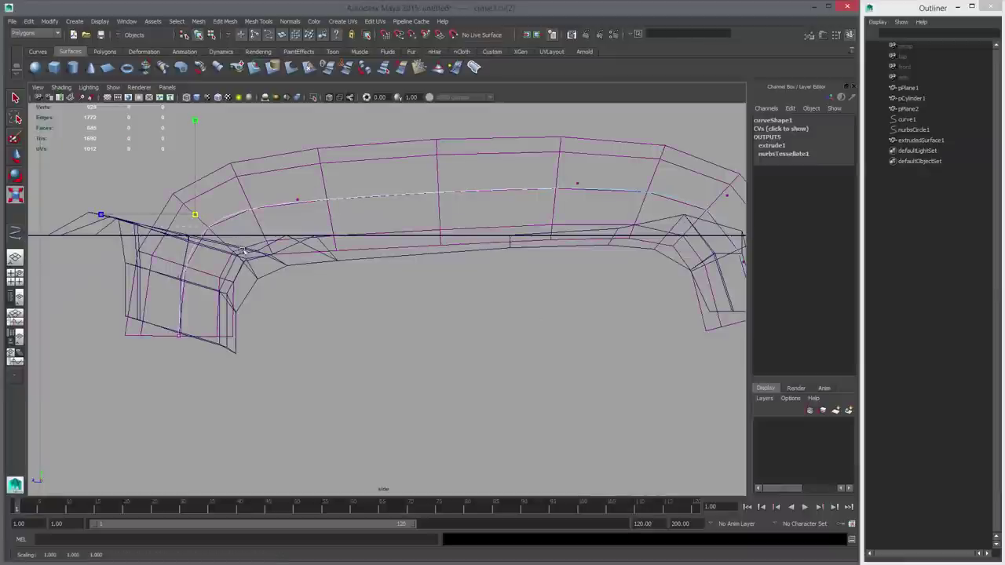
key("w")
left_click_drag(195, 215, 203, 223)
Step: Reposition the two lowest control vertices at the curve's left end so the tube's end slants parallel to the left leg's bottom edge
left_click_drag(162, 256, 201, 305)
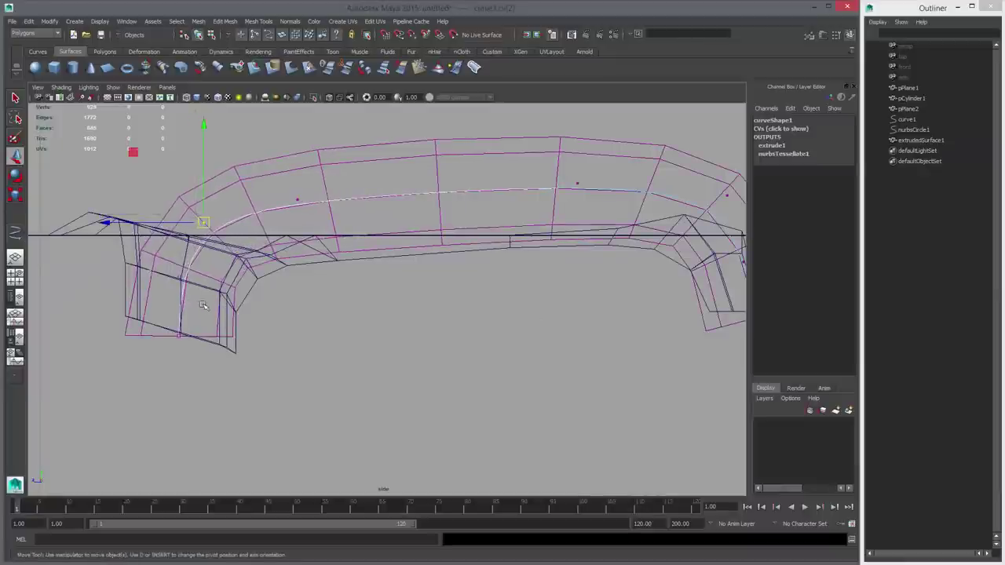
middle_click_drag(198, 304, 194, 302)
left_click_drag(160, 317, 198, 359)
middle_click_drag(198, 359, 189, 364)
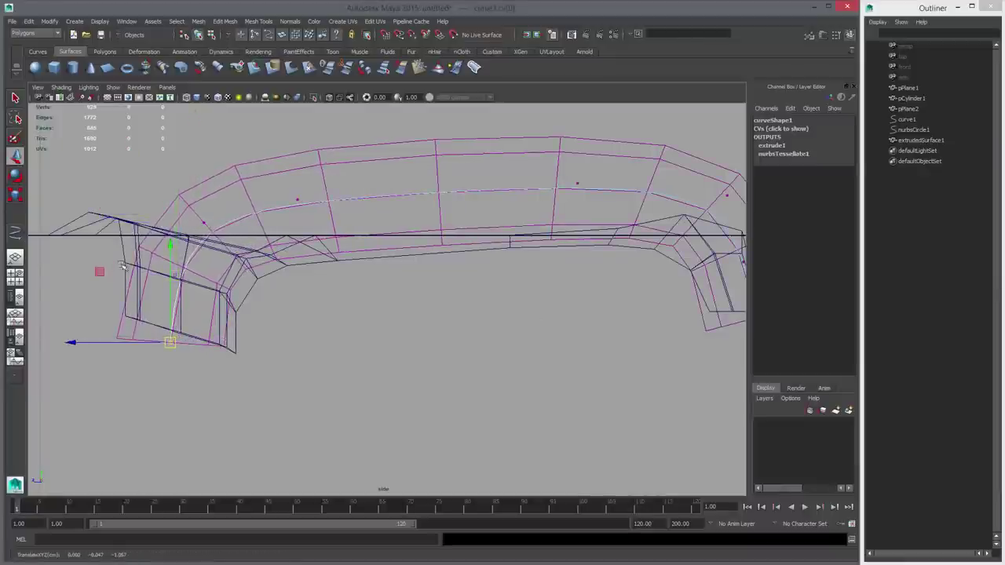
left_click_drag(159, 258, 218, 308)
middle_click_drag(218, 307, 219, 309)
left_click_drag(143, 311, 204, 365)
middle_click_drag(204, 365, 197, 362)
Step: Scale the profile circle uniformly to about 0.026 to thicken the tube
left_click(922, 134)
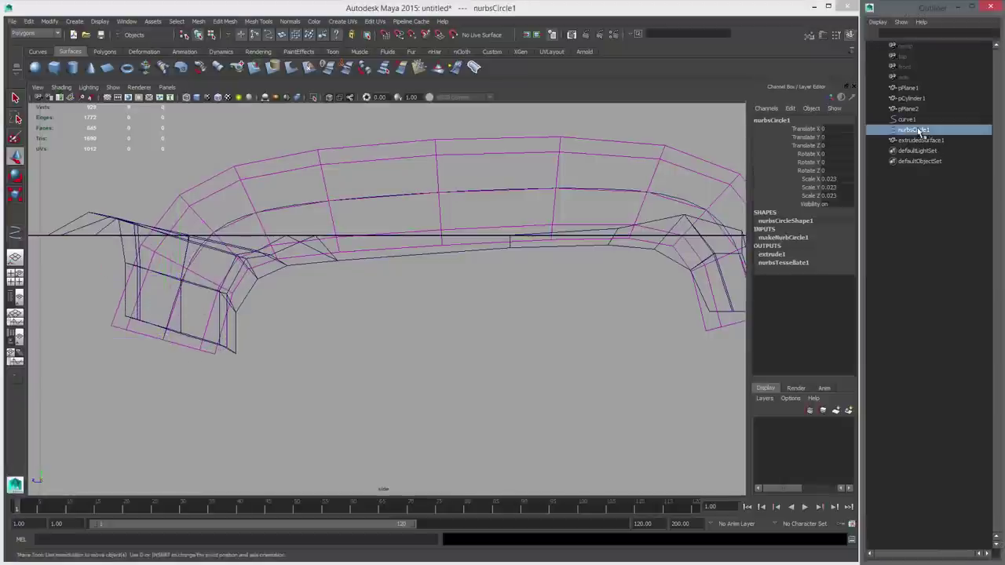
key("r")
middle_click_drag(496, 307, 503, 307)
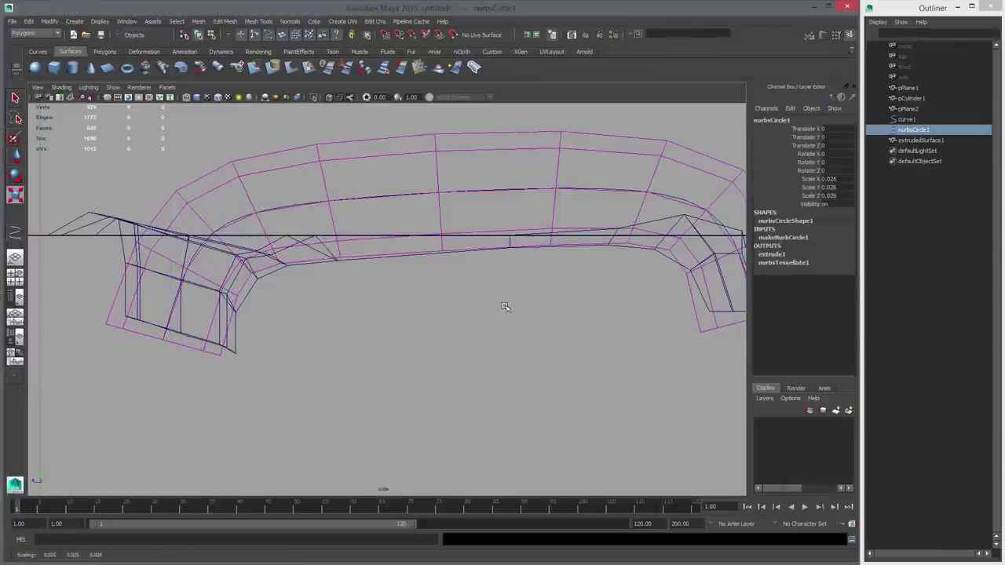
Step: In the top view, move the path curve along X to about 6.554 so the tube sits over the grooved stitch-hole piece
right_click_drag(622, 311, 500, 320, "alt")
key("space")
key("space")
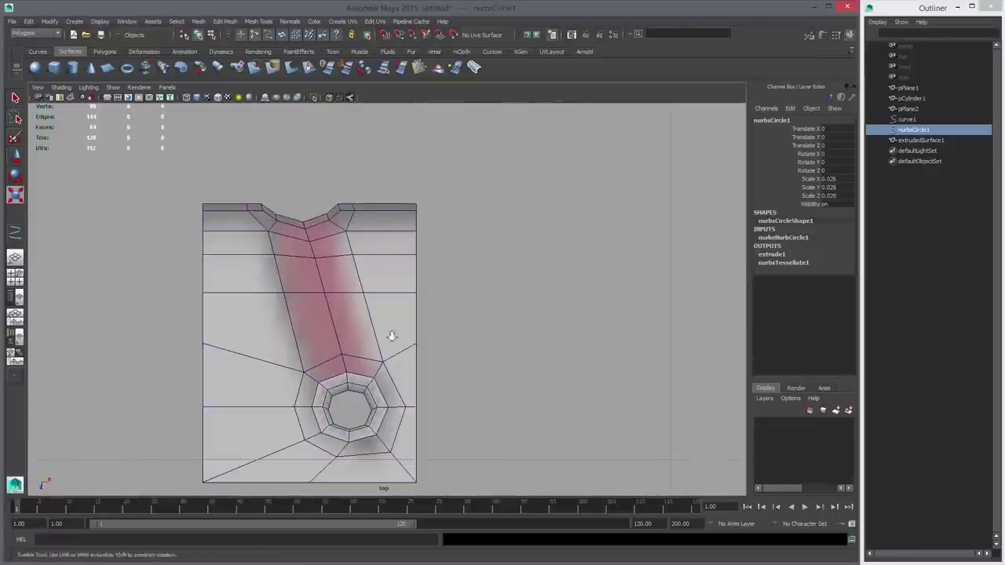
right_click_drag(392, 336, 274, 334, "alt")
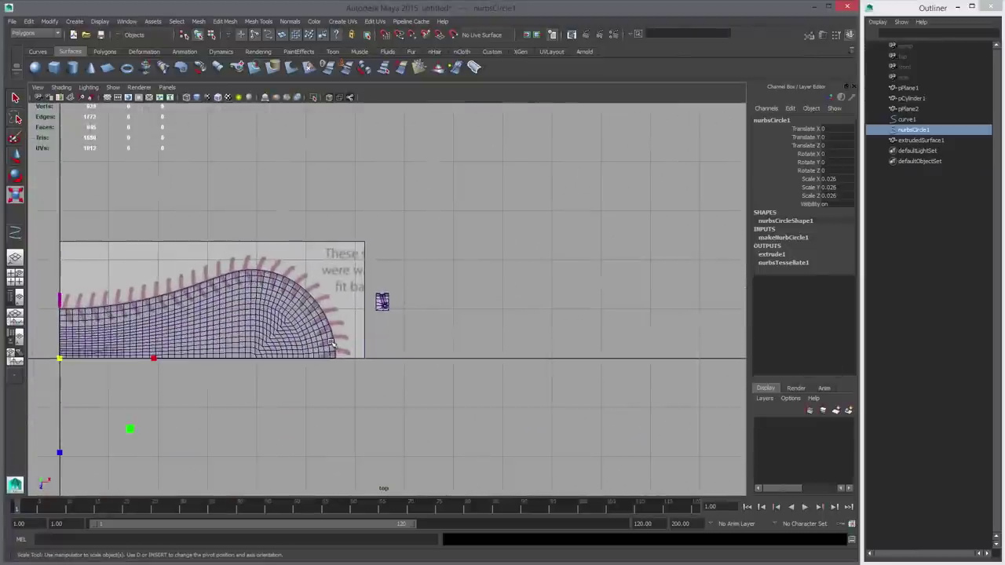
middle_click_drag(272, 338, 483, 348, "alt")
right_click_drag(483, 348, 585, 353, "alt")
middle_click_drag(361, 406, 639, 388, "alt")
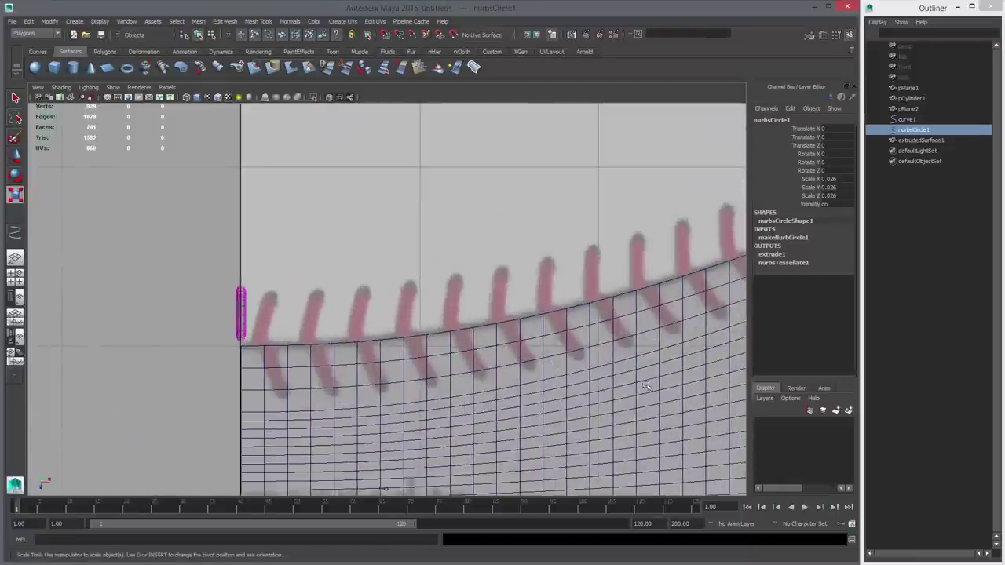
right_click_drag(639, 388, 596, 377, "alt")
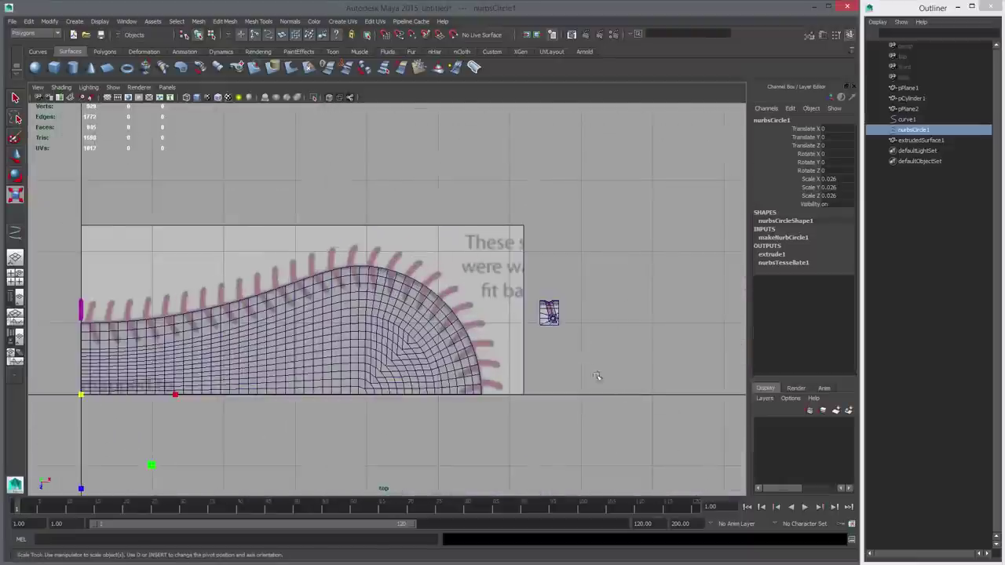
left_click(917, 121)
key("w")
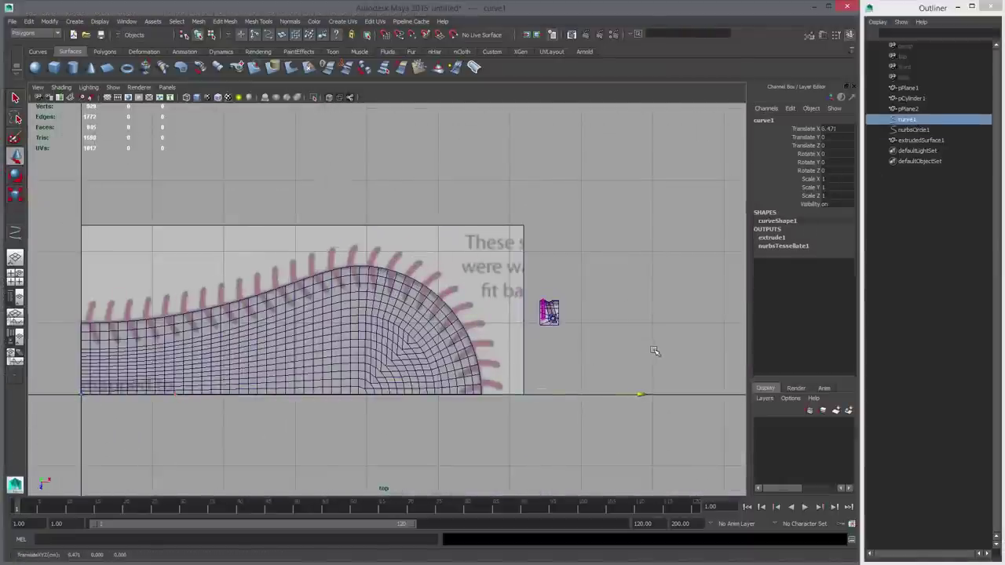
key("f")
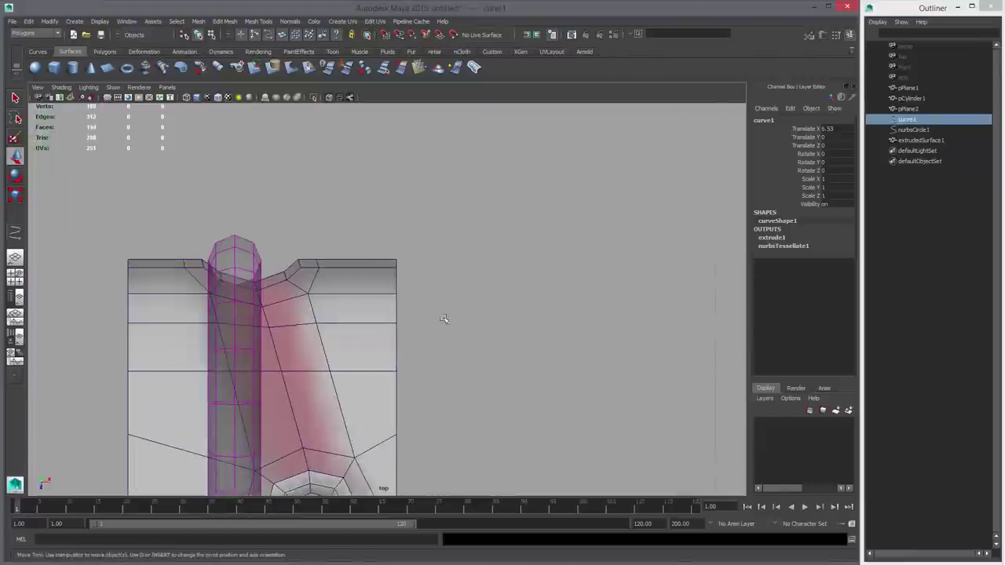
right_click_drag(548, 286, 290, 290, "alt")
middle_click_drag(283, 285, 300, 285)
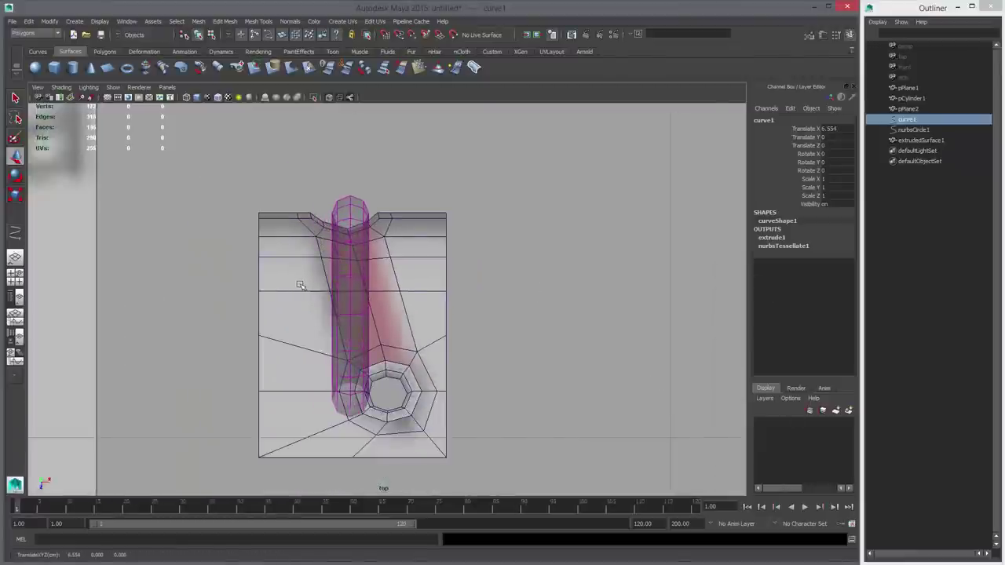
Step: Scale the profile circle uniformly to about 0.032 so the tube better fills the groove
left_click(913, 130)
key("r")
middle_click_drag(558, 251, 565, 251)
Step: Add a lattice deformer to the path curve and shift its upper lattice points left along X to tilt the tube with the groove
key("w")
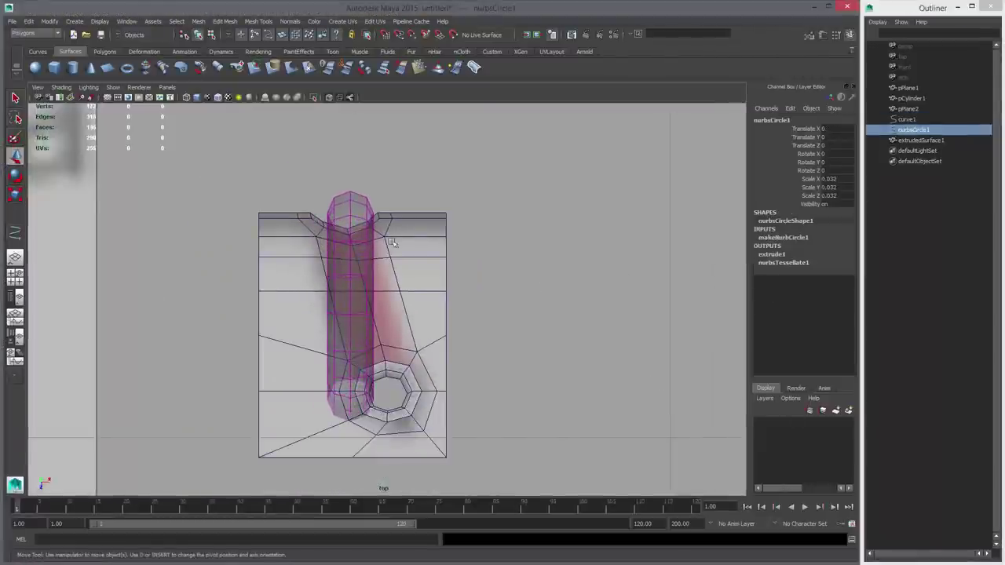
left_click(907, 119)
key("space")
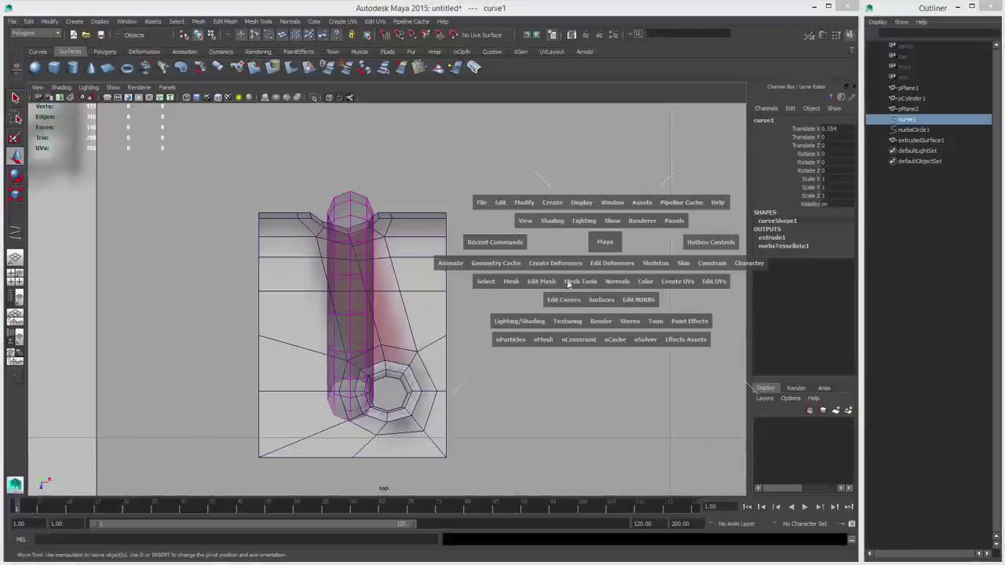
left_click(556, 264)
left_click(560, 291)
right_click_drag(560, 292, 560, 268)
left_click_drag(239, 166, 464, 245)
middle_click_drag(598, 288, 589, 292, "shift")
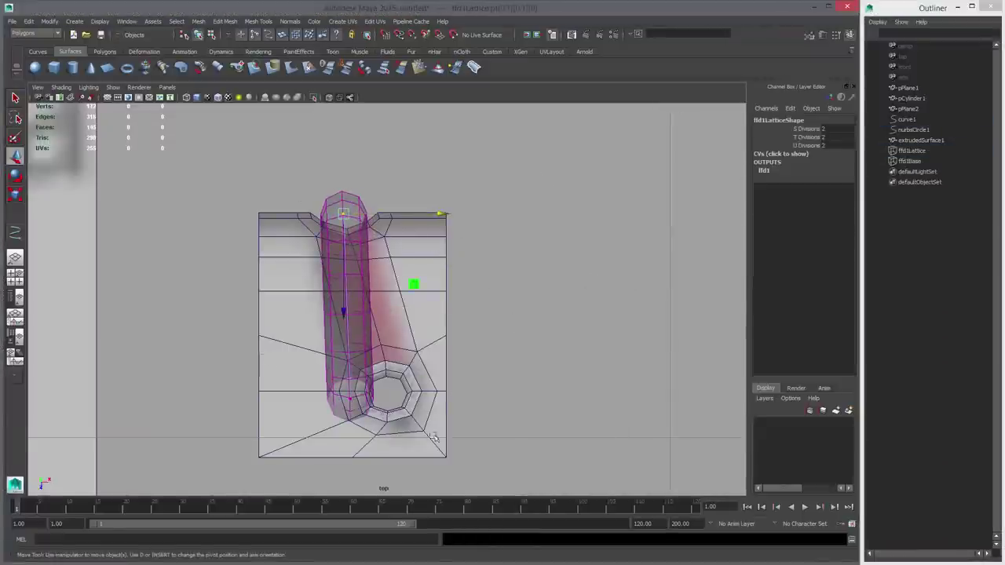
Step: Shift the lower lattice points along X so the tube's lower end sits over the stitch hole
left_click_drag(434, 438, 316, 374)
middle_click_drag(325, 412, 365, 426)
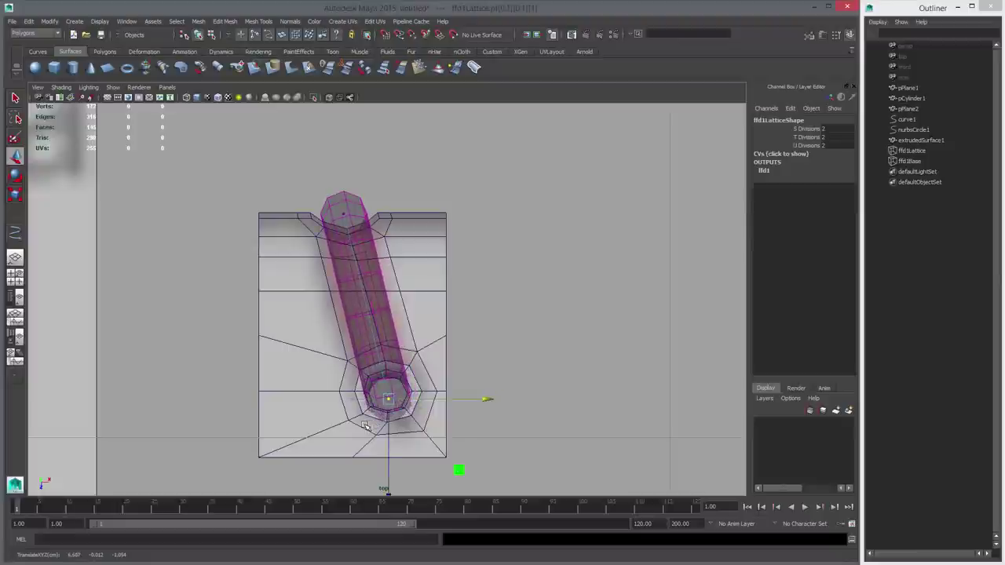
key("4")
right_click_drag(333, 384, 527, 413, "alt")
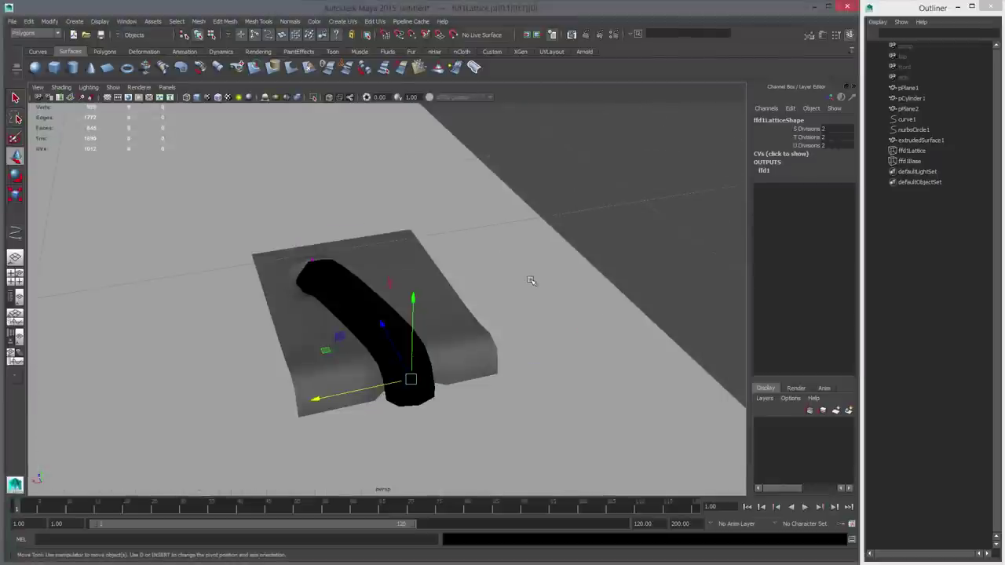
key("f")
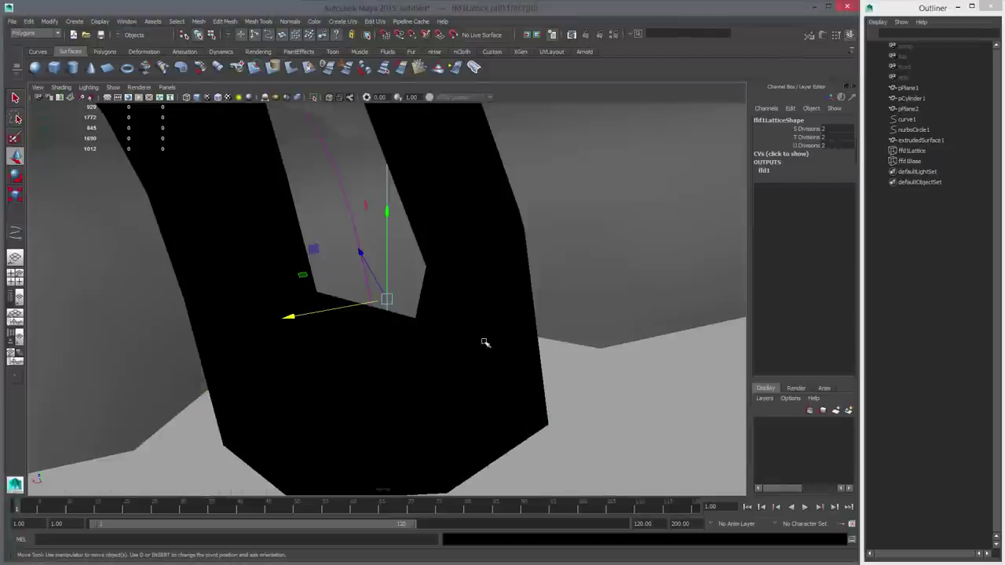
left_click_drag(519, 366, 345, 352, "alt")
right_click_drag(346, 352, 628, 351, "alt")
Step: Reverse the normals of the extruded tube so it shades correctly
left_click(355, 284)
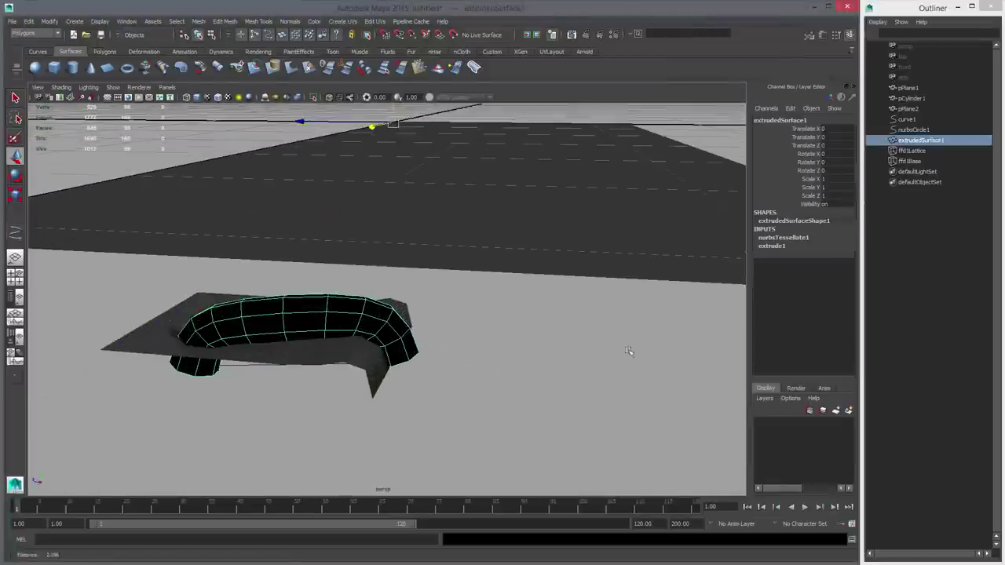
left_click(105, 52)
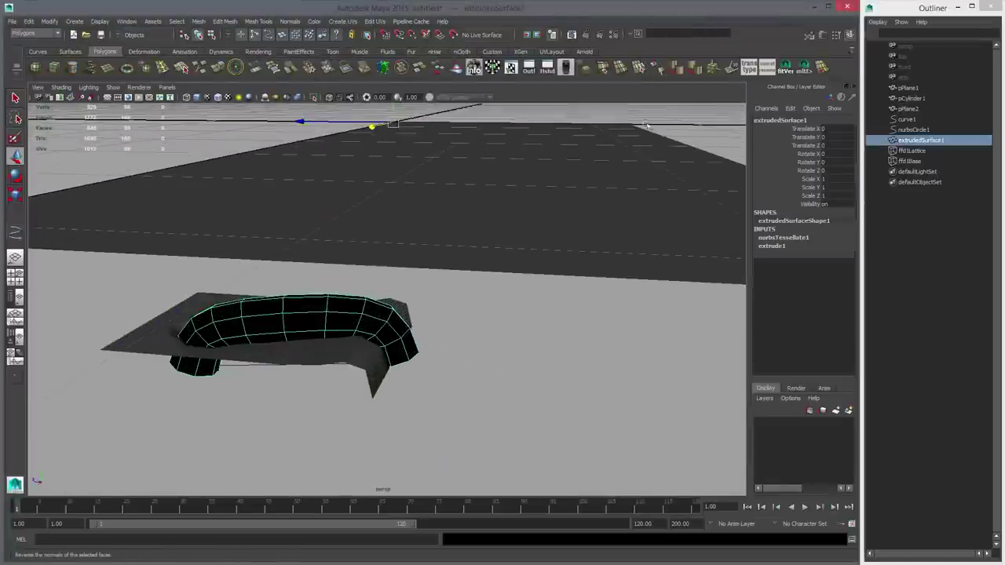
left_click(481, 346)
left_click_drag(381, 359, 385, 393, "alt")
right_click_drag(384, 393, 473, 392, "alt")
left_click_drag(473, 392, 448, 416, "alt")
right_click_drag(447, 416, 244, 377, "alt")
left_click_drag(244, 377, 458, 321, "alt")
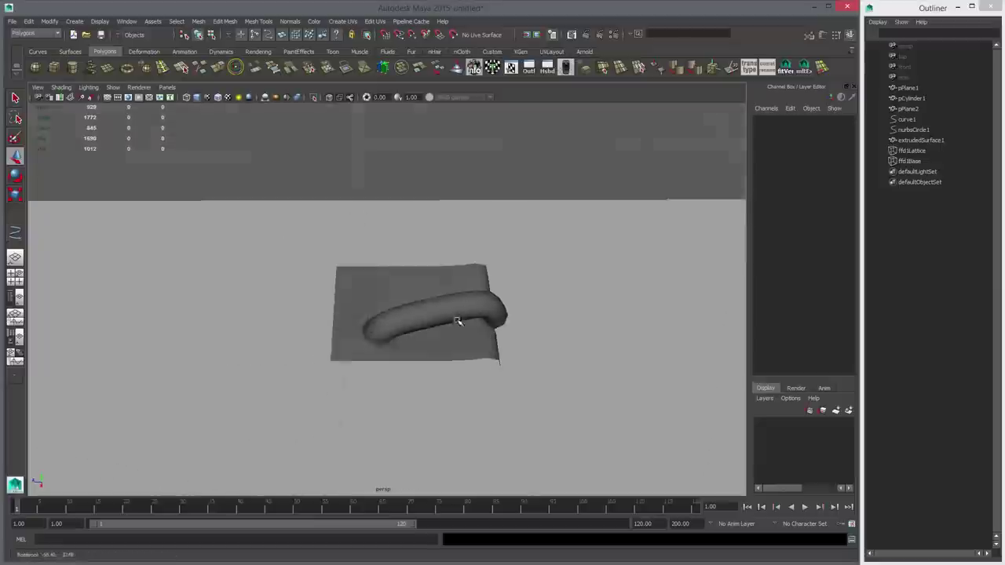
left_click(458, 320)
key("f")
left_click_drag(562, 372, 561, 339, "alt")
right_click_drag(561, 338, 419, 341, "alt")
left_click_drag(419, 341, 457, 375, "alt")
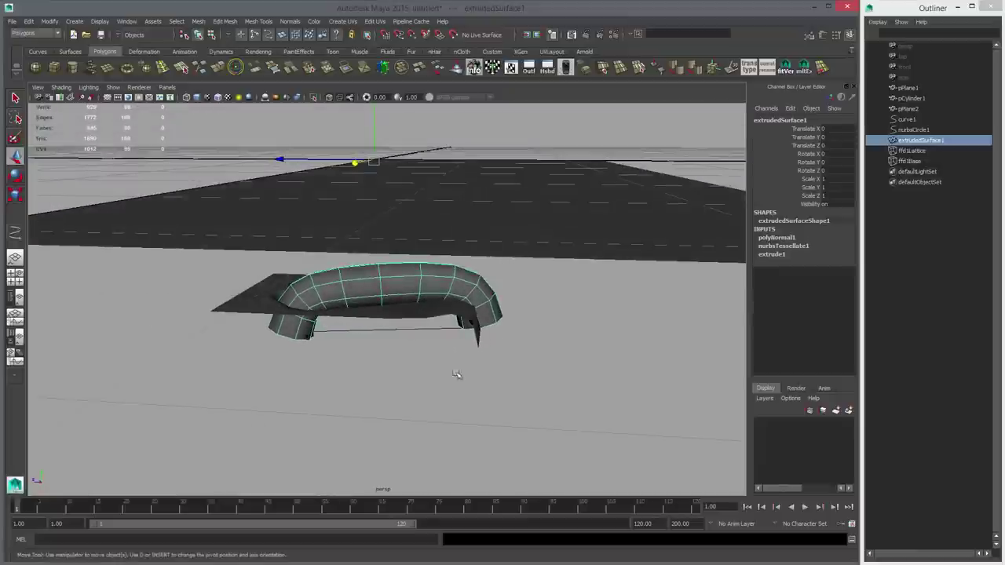
Step: In the side view, try to reposition the path curve's control vertices at the end by the folded edge
key("space")
key("space")
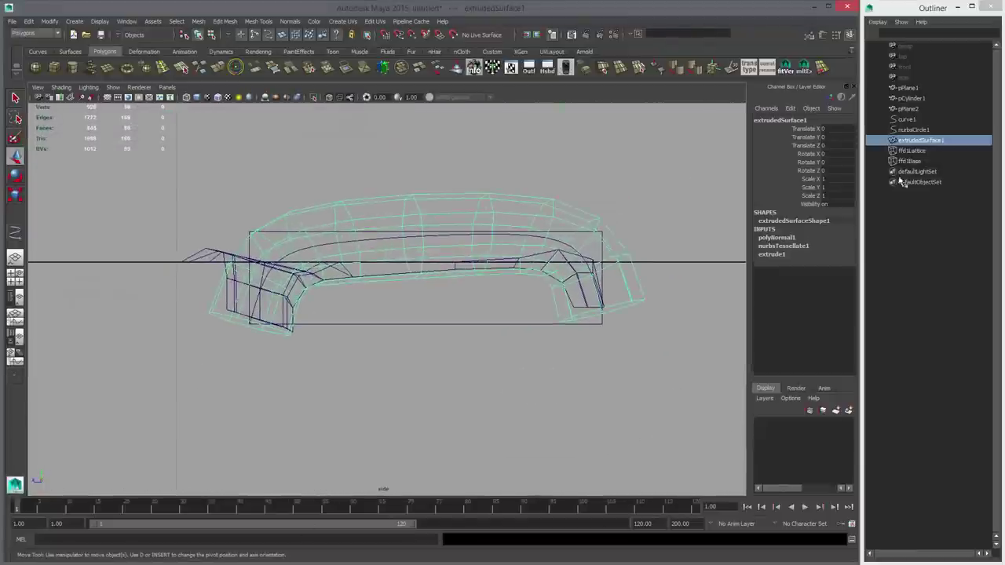
left_click(916, 121)
right_click_drag(662, 273, 634, 264)
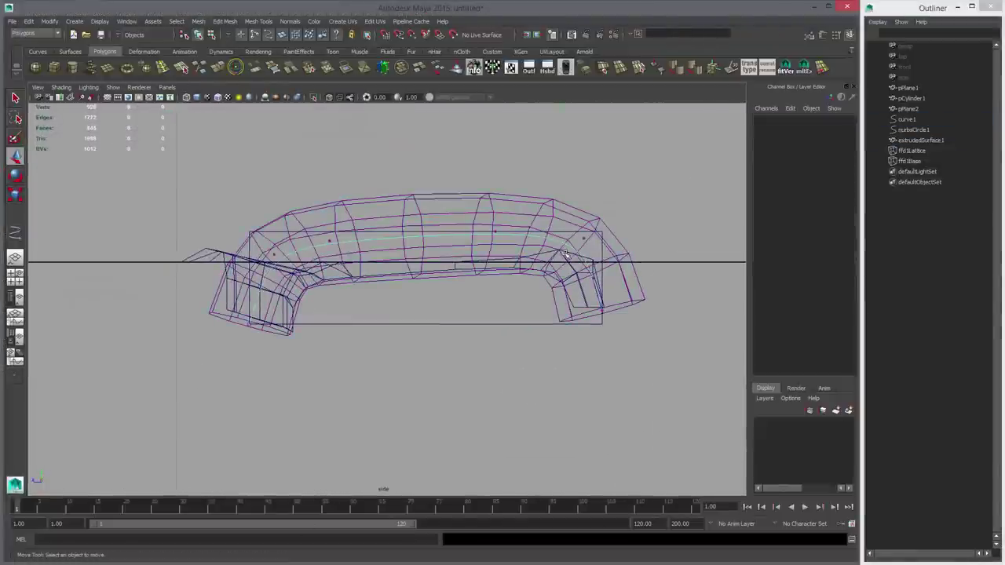
left_click_drag(602, 262, 602, 263)
middle_click_drag(601, 262, 596, 263)
left_click_drag(589, 295, 615, 322)
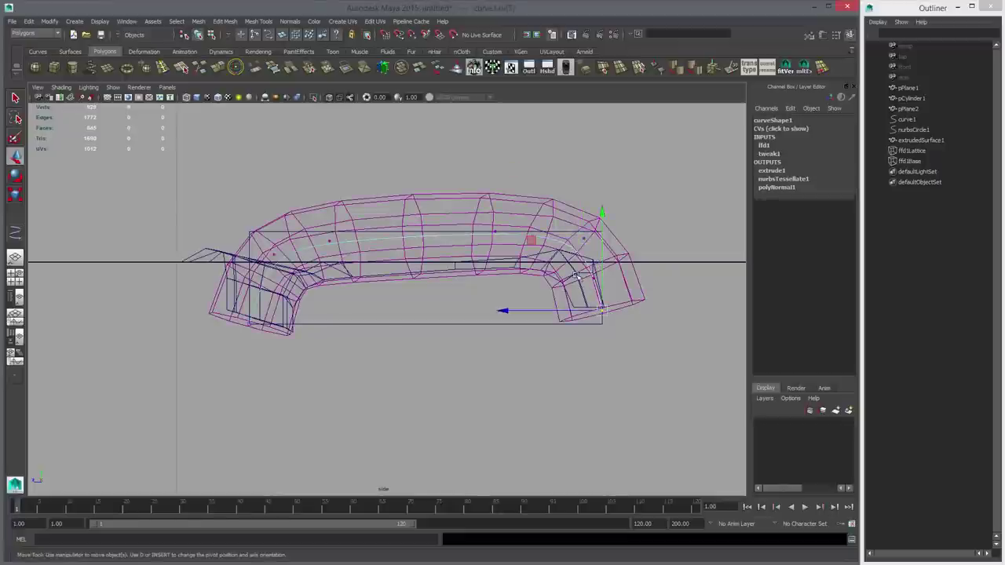
left_click_drag(580, 273, 606, 289)
left_click(594, 278)
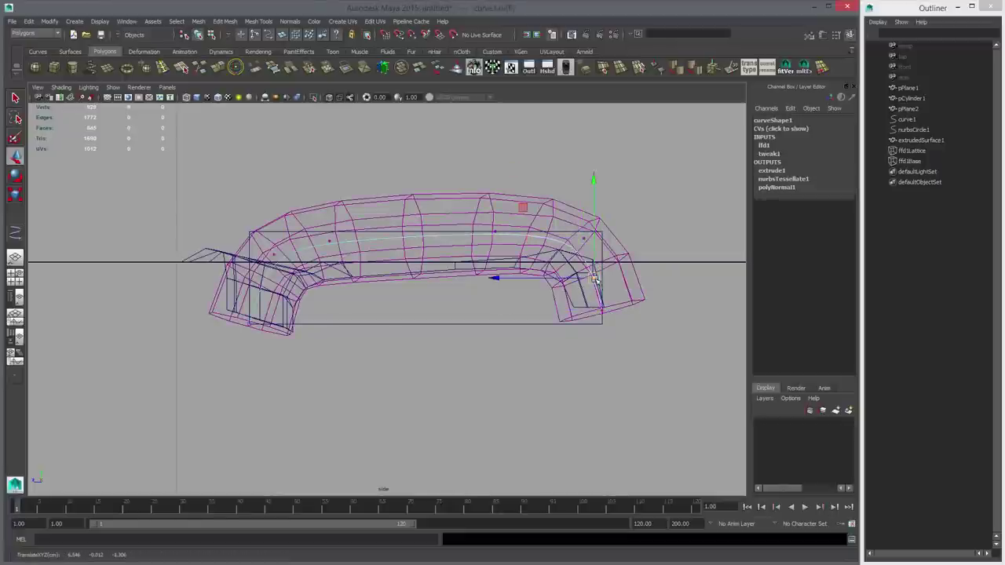
Step: Delete the path curve's construction history to bake in the lattice shape, and hide the curve and the profile circle
left_click(907, 120)
key("alt+shift+d")
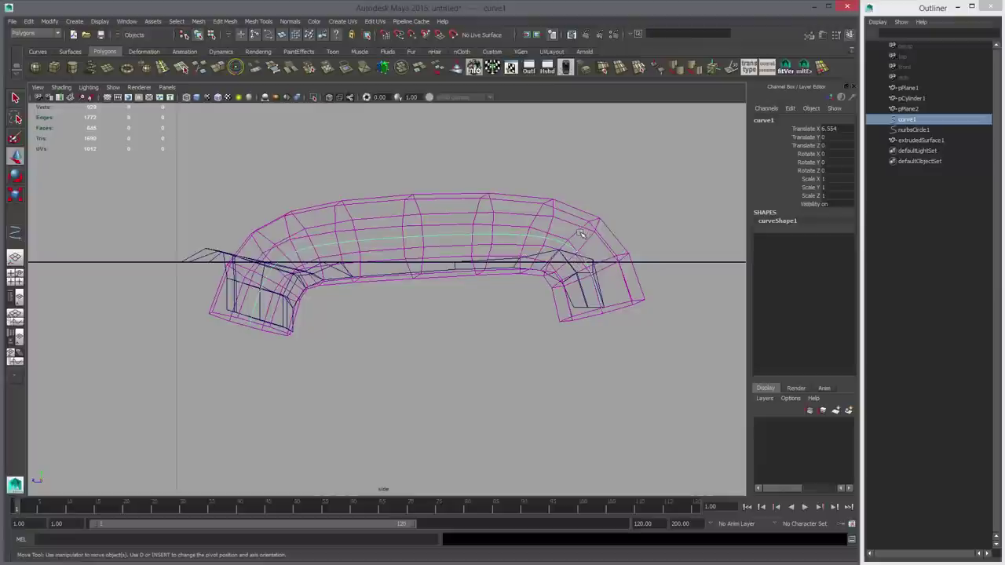
left_click(906, 132, "shift")
key("ctrl+h")
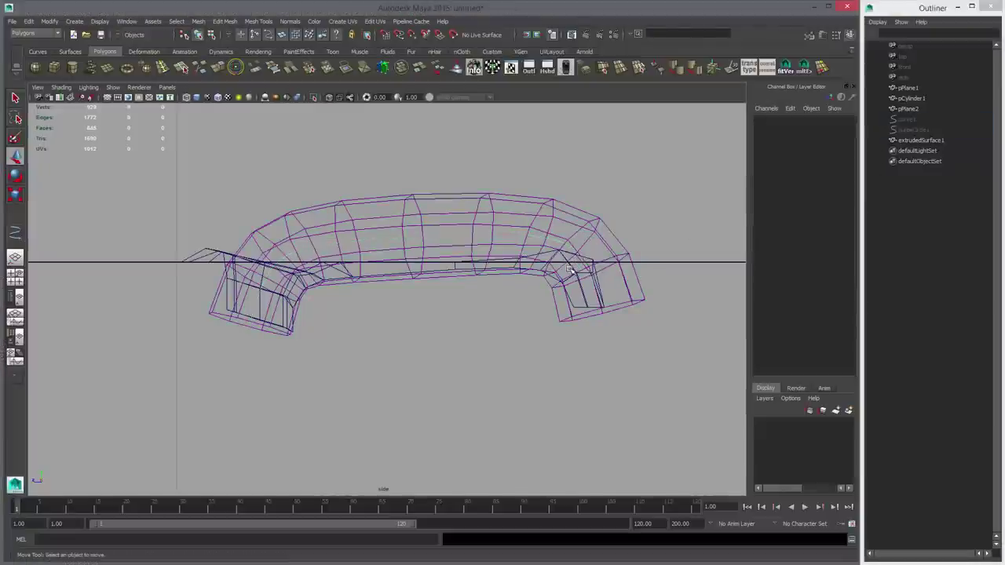
Step: Select the extruded tube as an object and examine how it sits in the groove at the folded edge
right_click_drag(547, 216, 570, 199)
left_click(532, 214)
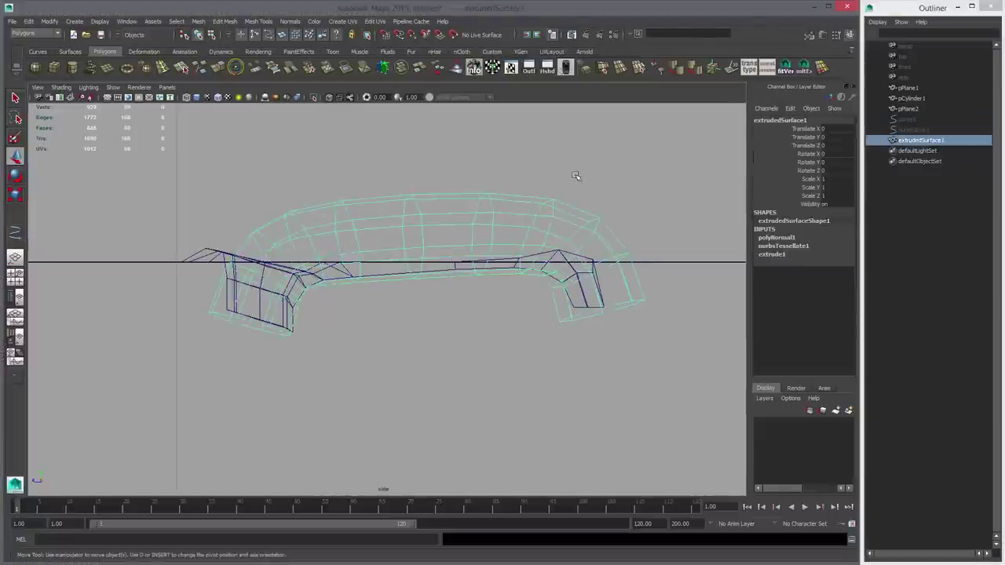
key("space")
key("space")
left_click_drag(482, 274, 567, 318, "alt")
right_click_drag(566, 318, 635, 331, "alt")
left_click_drag(635, 331, 446, 366, "alt")
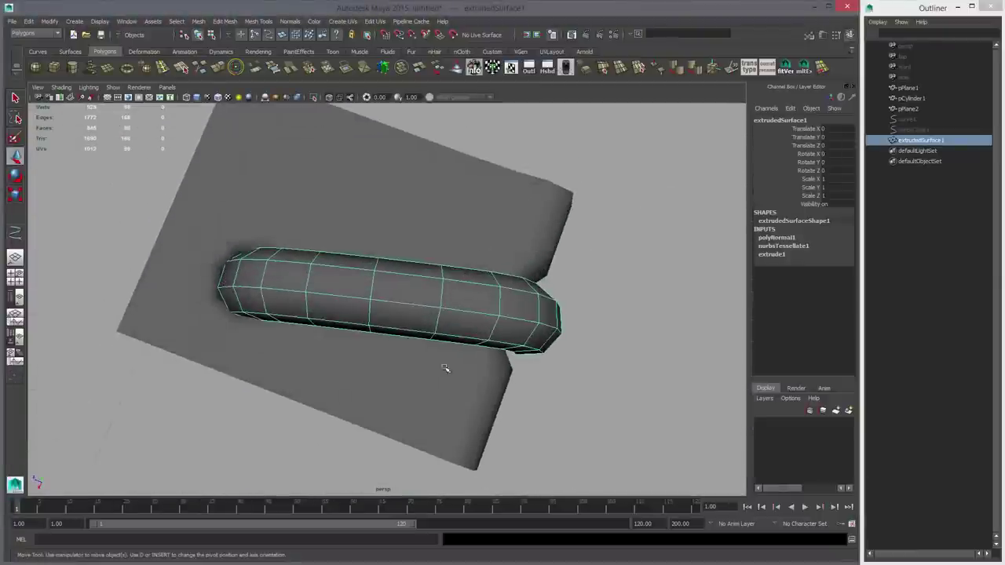
Step: In the top view, move the right-hand side vertices of the tube's folded-edge end outward along X to meet the groove wall
key("space")
key("space")
middle_click_drag(418, 288, 451, 404, "alt")
right_click_drag(450, 404, 585, 419, "alt")
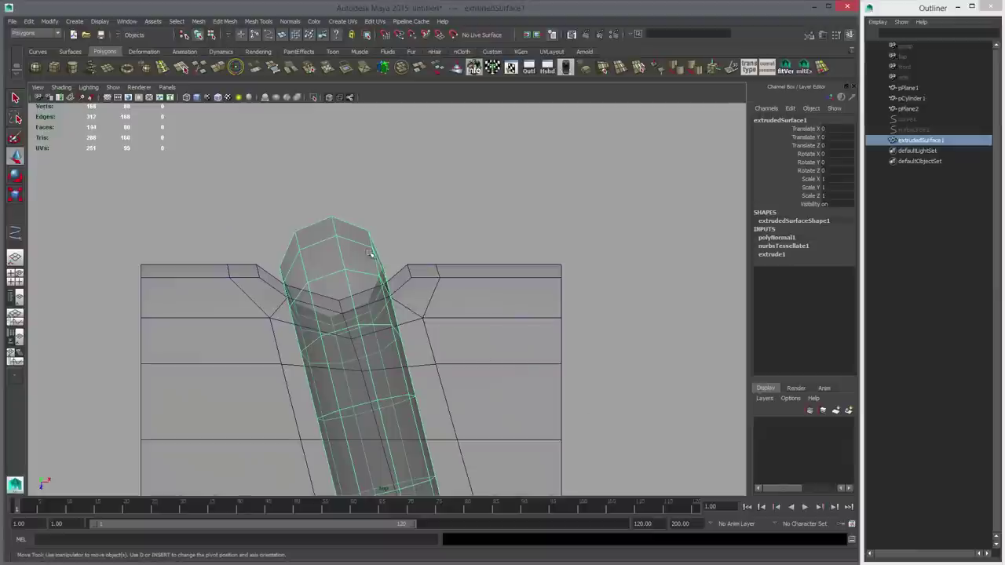
right_click_drag(372, 252, 337, 247)
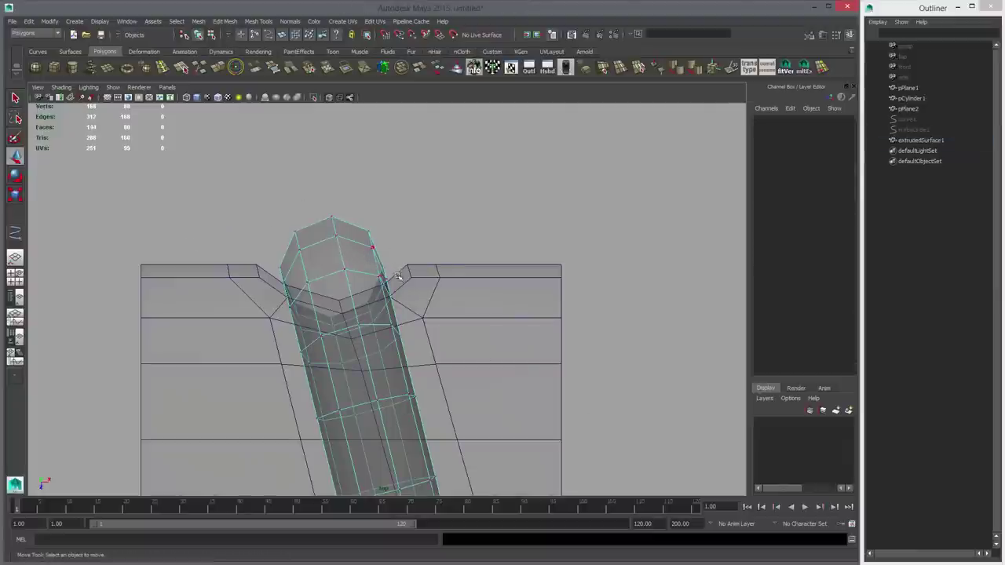
left_click_drag(398, 275, 399, 283)
right_click_drag(502, 318, 722, 354, "alt")
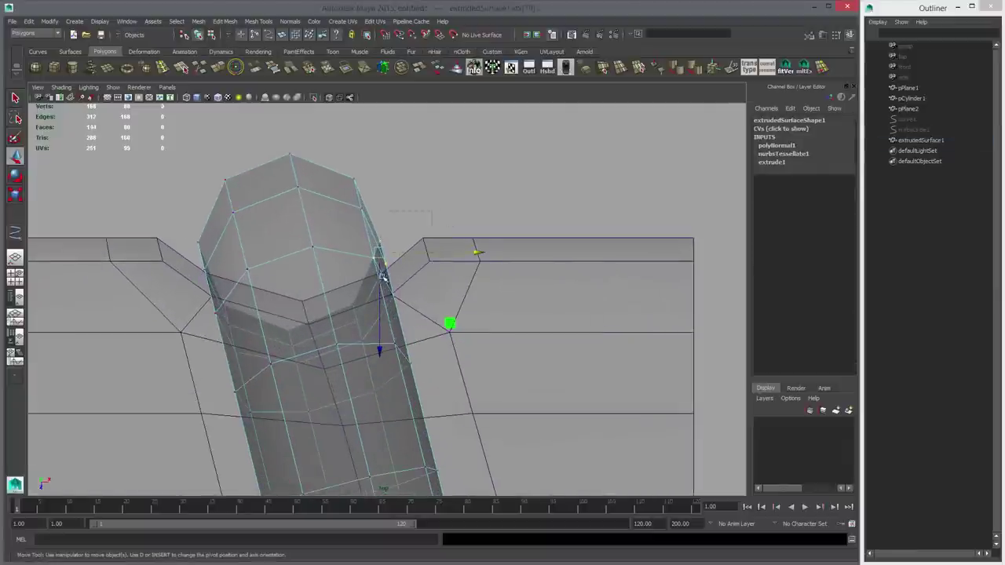
left_click_drag(380, 274, 422, 281)
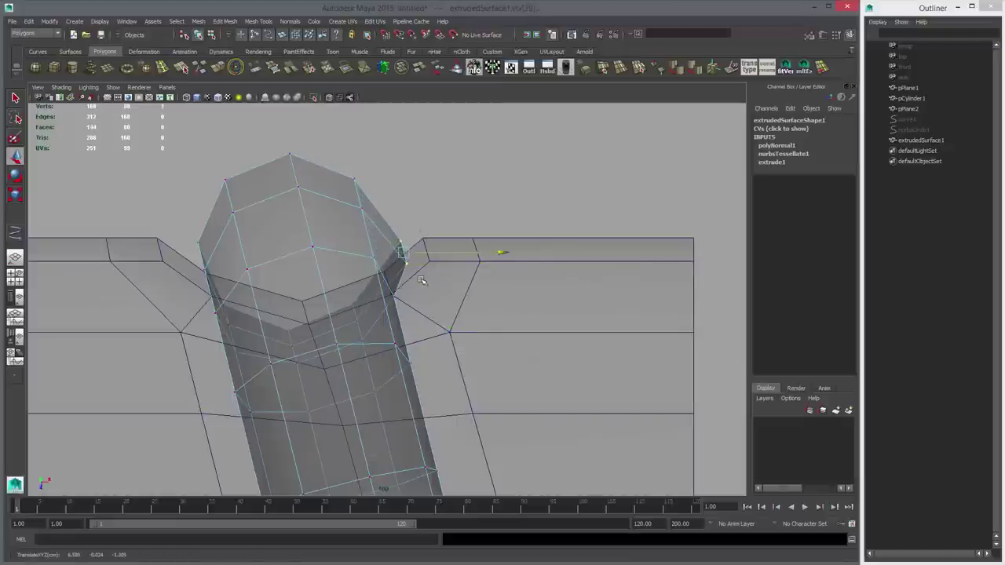
Step: Move the left side vertices and both outer corner vertex pairs of the tube end outward along X to widen it
left_click_drag(188, 241, 211, 279)
middle_click_drag(308, 311, 282, 313)
left_click_drag(214, 173, 265, 242)
middle_click_drag(265, 242, 237, 243)
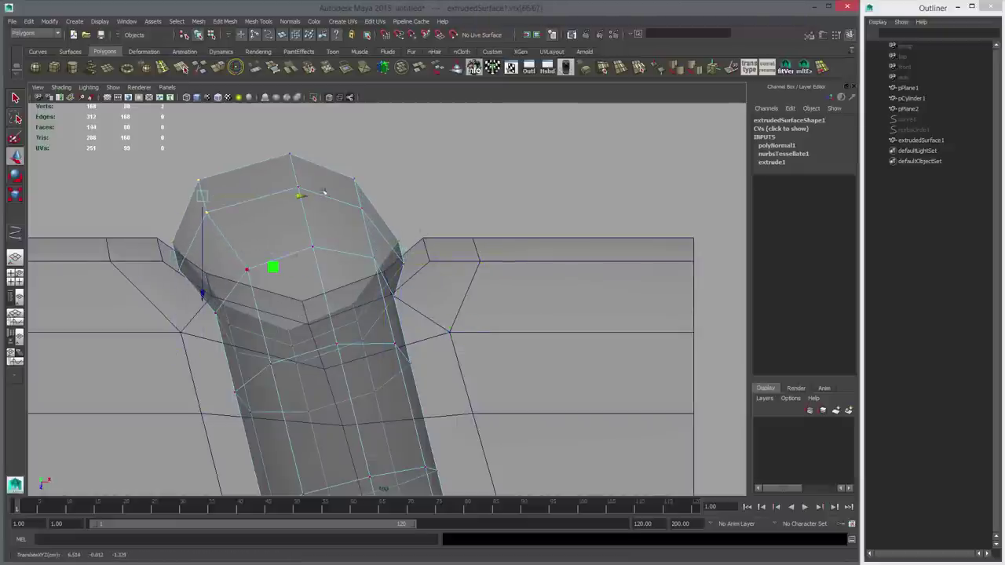
left_click_drag(340, 159, 394, 232)
middle_click_drag(398, 233, 419, 233)
key("w")
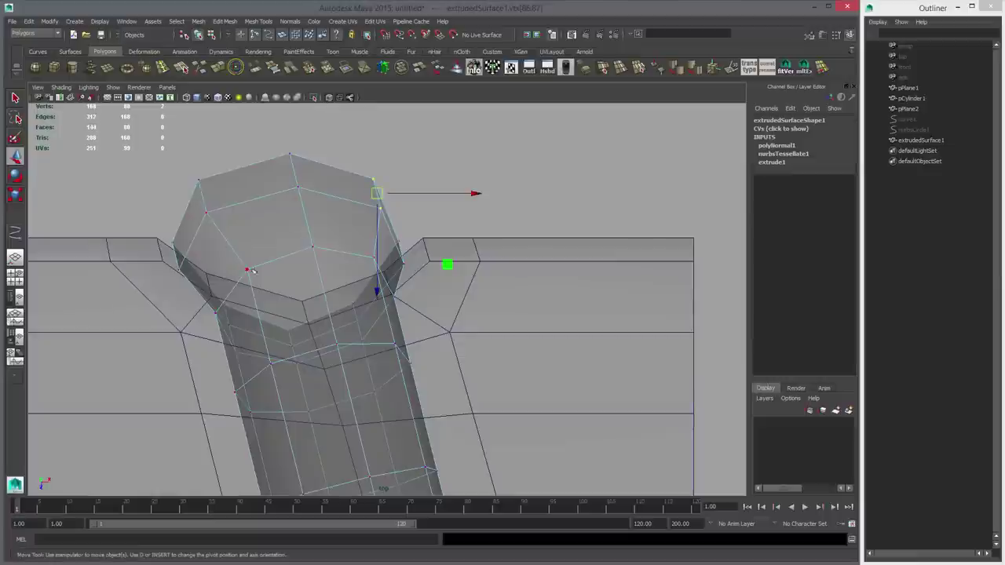
Step: Spread the remaining vertices behind the widened tube end outward along X to blend the flare into the tube
left_click(246, 267)
left_click(292, 270)
left_click_drag(292, 270, 284, 270)
left_click_drag(194, 302, 208, 335)
left_click_drag(280, 314, 276, 312)
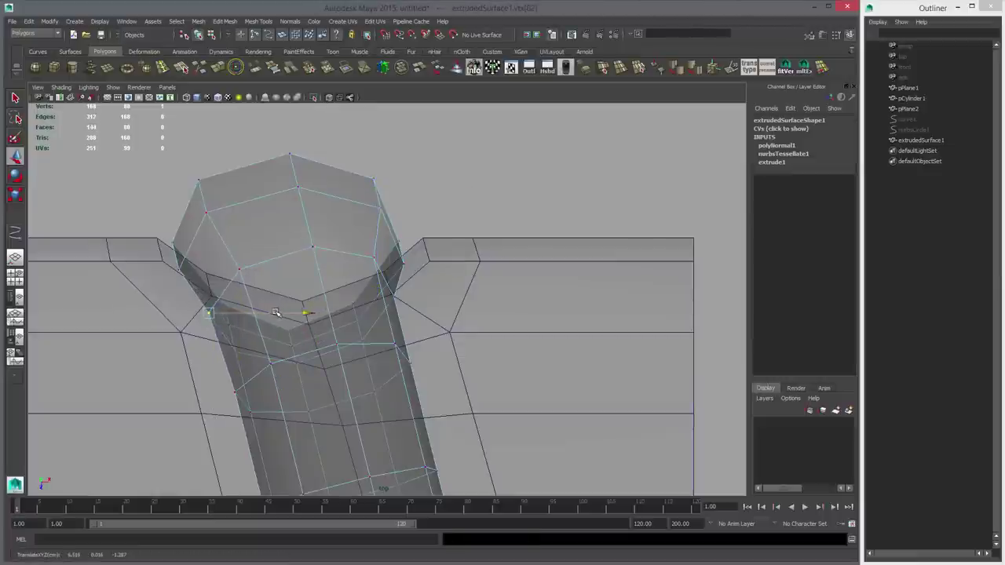
left_click(400, 298)
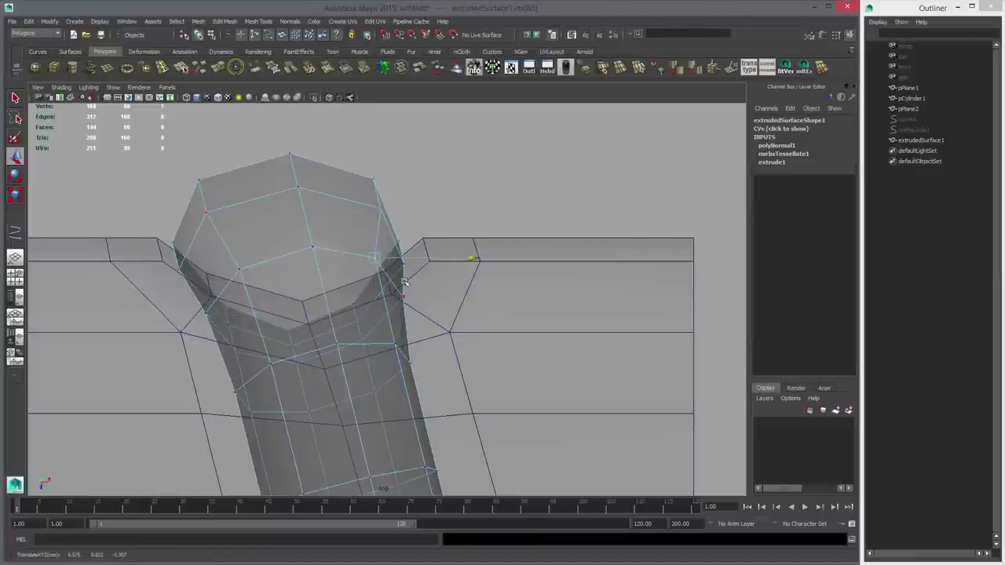
left_click(380, 256)
Step: Pull the outermost vertices of the widened tube end inward along Z to flatten it against the folded edge
right_click_drag(384, 209, 354, 188)
left_click_drag(357, 166, 403, 216)
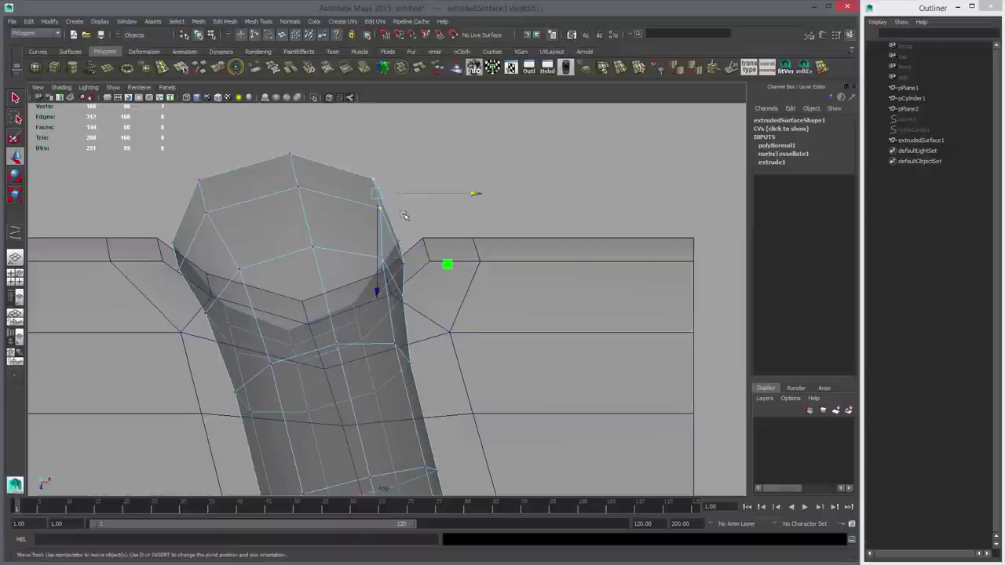
left_click_drag(177, 158, 226, 225, "shift")
left_click_drag(290, 292, 291, 320)
middle_click_drag(319, 205, 346, 267)
left_click_drag(172, 194, 216, 218)
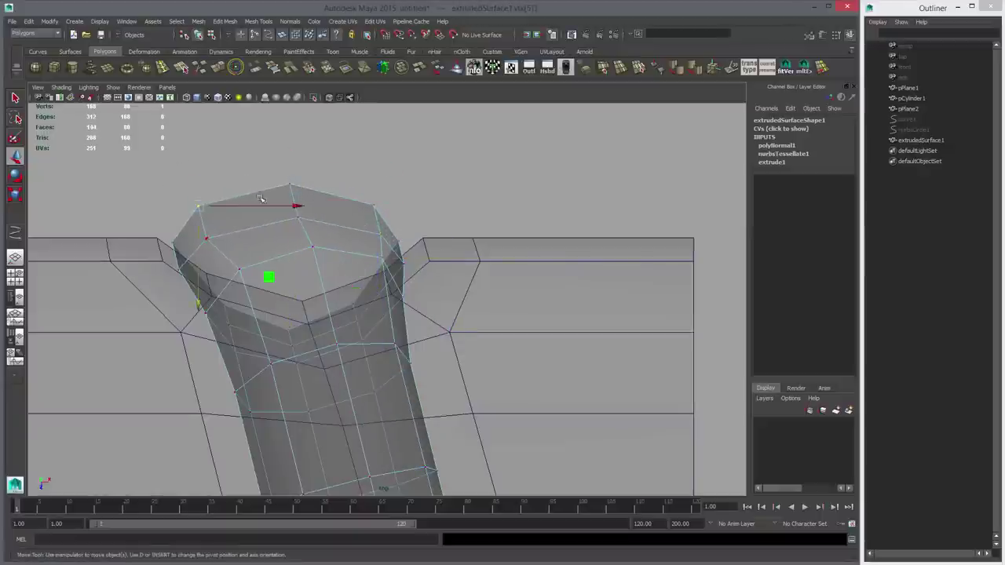
middle_click_drag(399, 250, 401, 265)
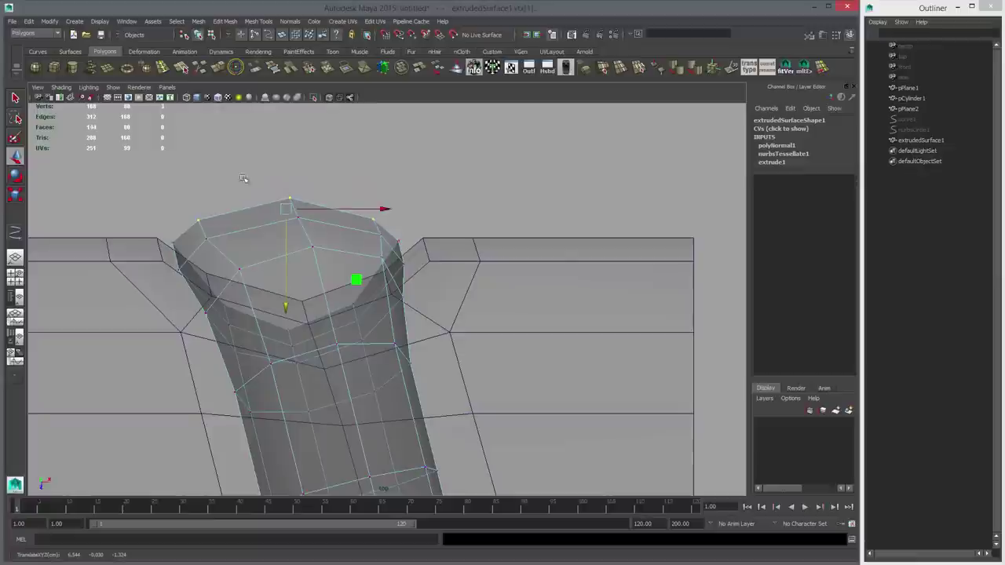
left_click_drag(252, 181, 327, 212)
middle_click_drag(340, 231, 341, 241)
Step: Nudge vertices at the tube's flared end in the perspective view to refine its fit, and return to object mode
key("space")
key("space")
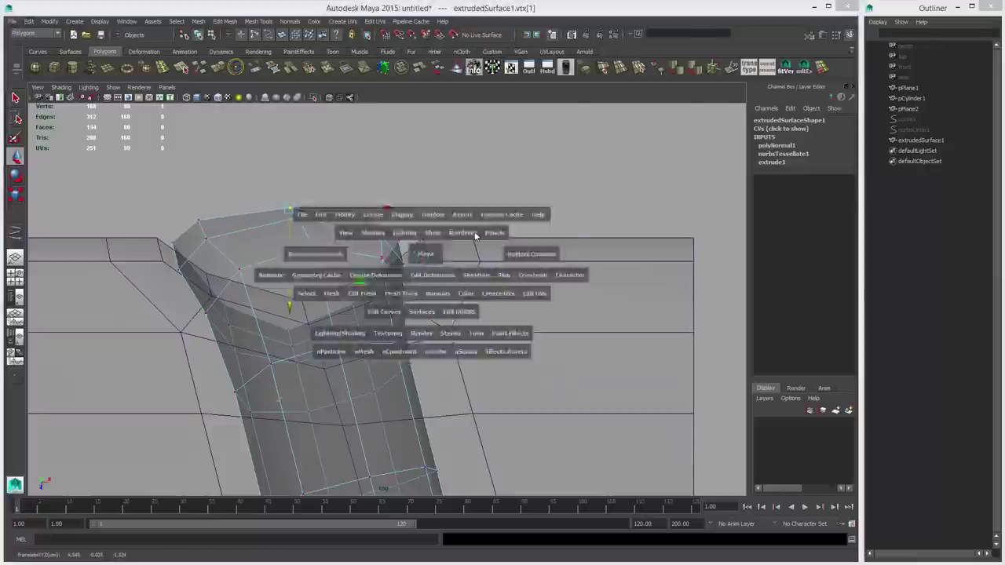
left_click_drag(465, 297, 473, 332, "alt")
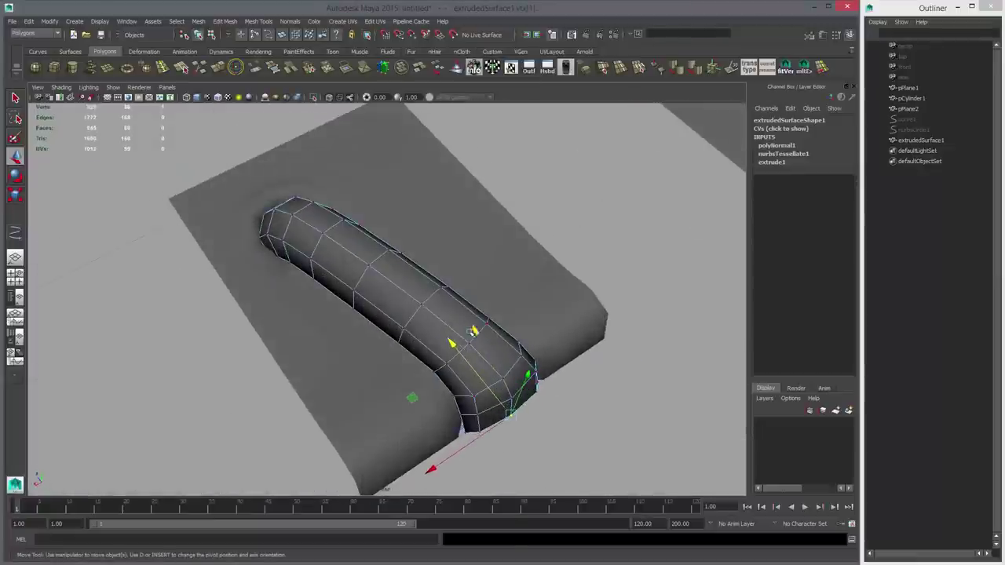
key("F8")
left_click(573, 415)
left_click_drag(573, 413, 454, 358, "alt")
right_click_drag(454, 358, 554, 379, "alt")
left_click(564, 343)
left_click(564, 345)
left_click(551, 355)
left_click(568, 351, "shift")
left_click_drag(573, 367, 579, 402, "alt")
left_click_drag(525, 345, 527, 347)
right_click_drag(551, 383, 525, 382)
left_click(565, 381)
left_click_drag(549, 374, 555, 377)
right_click_drag(554, 361, 568, 353)
left_click(612, 390)
Step: Examine the reshaped tube's fit in the grooved piece from several angles
left_click_drag(612, 390, 481, 284, "alt")
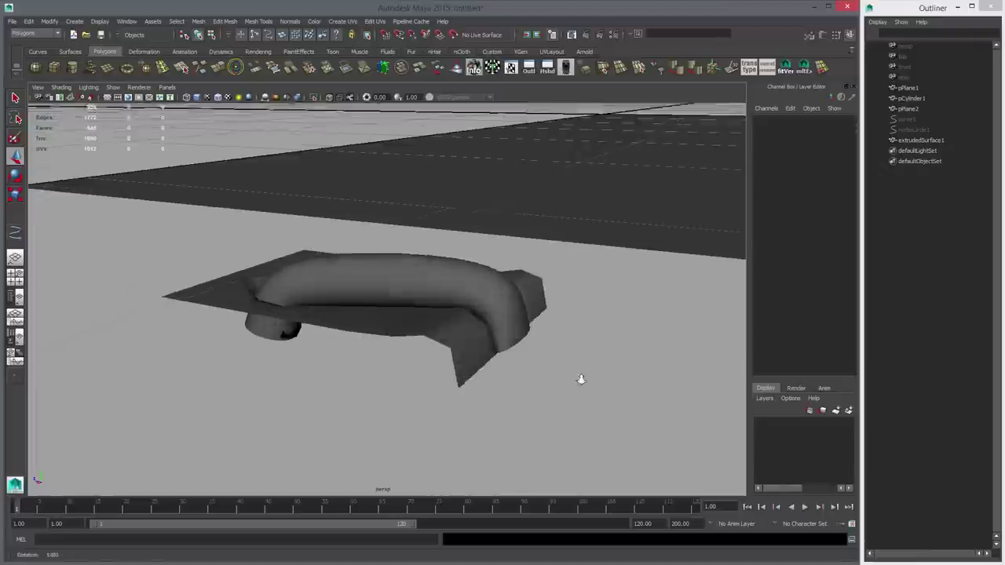
scroll(581, 379, "up", 2)
left_click(552, 336)
left_click_drag(556, 337, 568, 393, "alt")
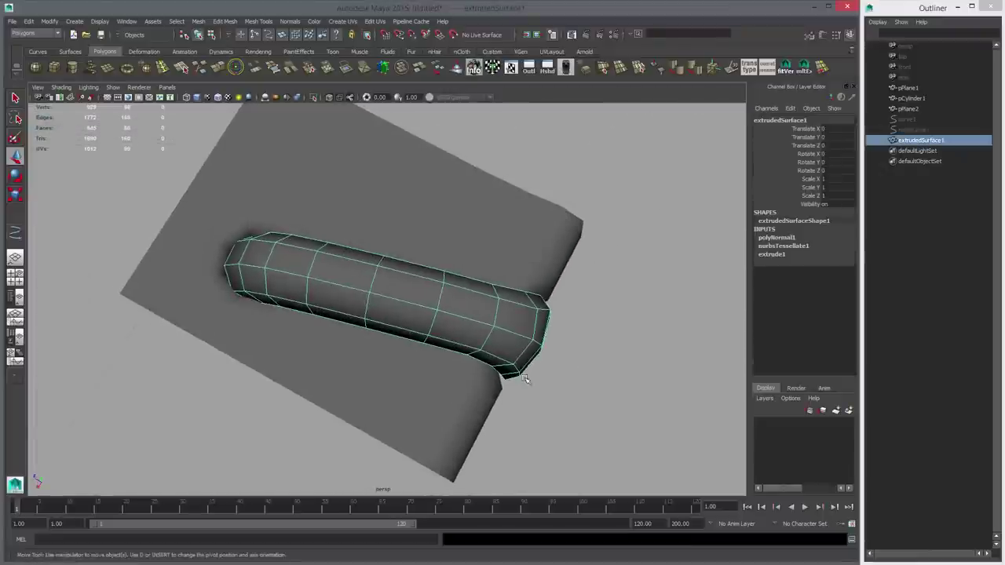
key("space")
key("space")
key("space")
key("space")
scroll(419, 291, "down", 5)
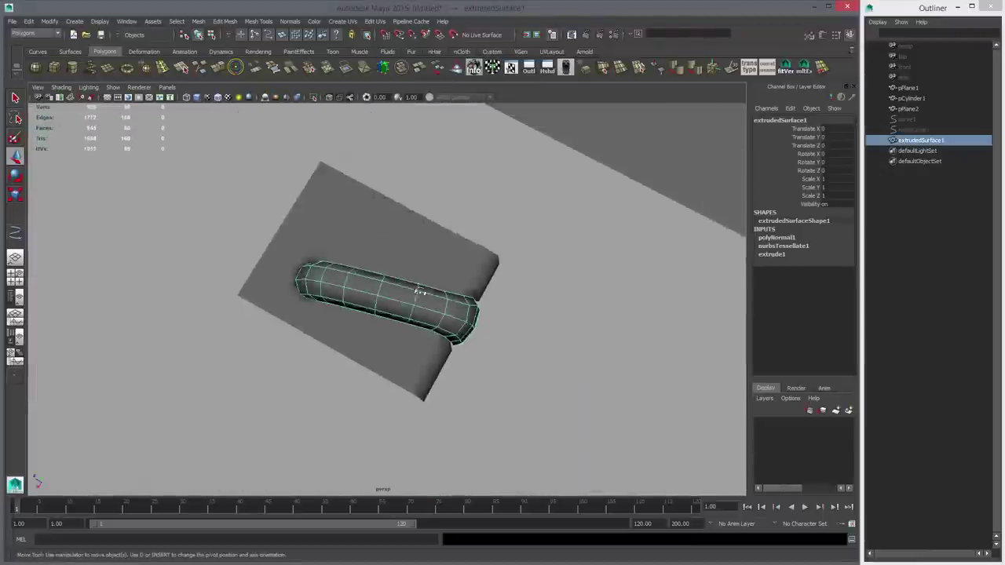
Step: Combine the grooved stitch-hole piece and the tube into one mesh and delete its construction history
left_click_drag(419, 291, 383, 293, "alt")
left_click(428, 301)
left_click_drag(440, 337, 382, 320, "alt")
scroll(381, 321, "down", 5)
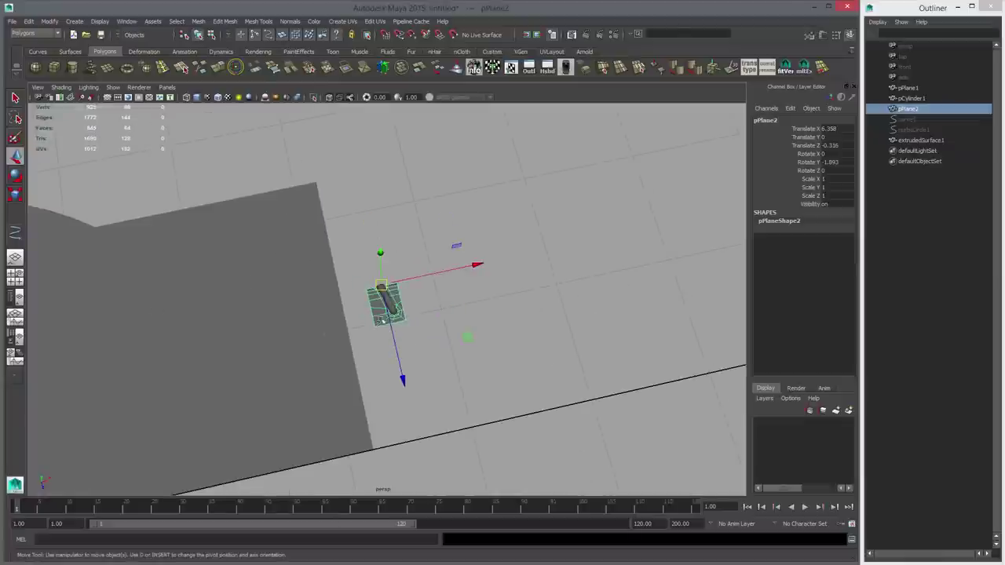
key("q")
left_click(392, 305, "shift")
left_click_drag(699, 416, 621, 379, "alt")
scroll(430, 313, "up", 5)
key("w")
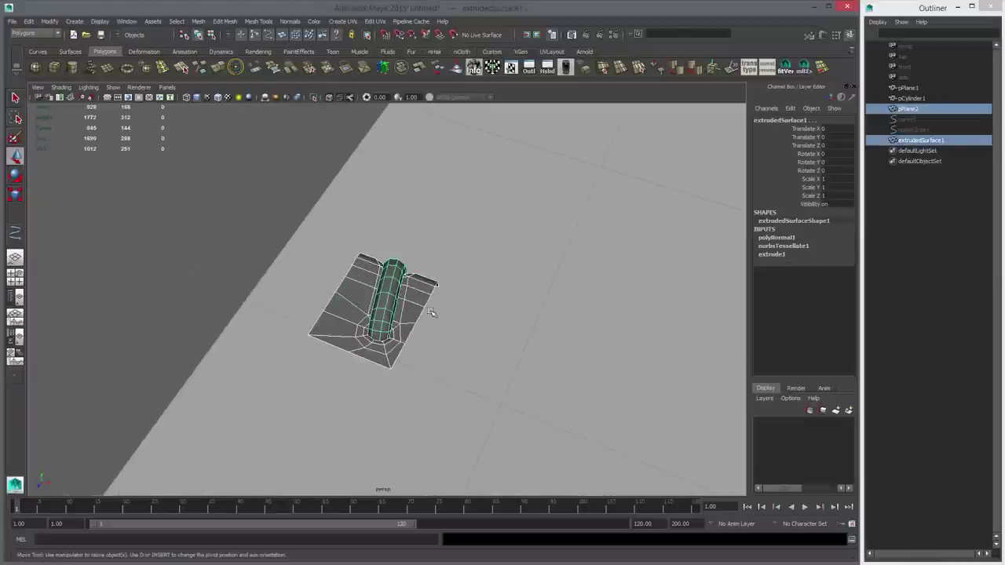
key("alt+shift+d")
left_click(384, 69)
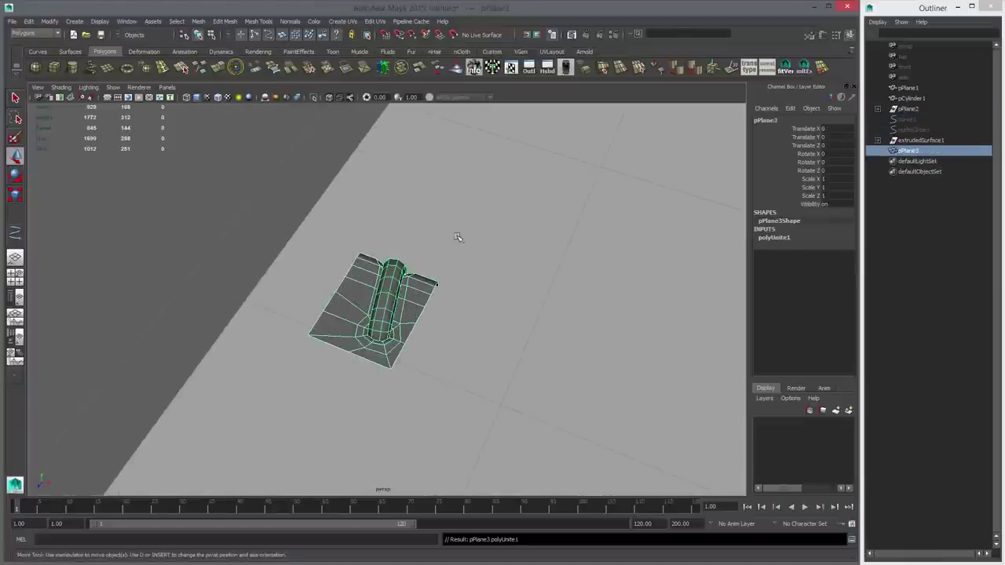
key("alt+shift+d")
Step: Select the combined stitch mesh and display the scene in wireframe with the large curved grid mesh in view
left_click(501, 295)
left_click_drag(501, 295, 369, 309, "alt")
left_click(370, 310)
right_click_drag(370, 309, 348, 303, "alt")
middle_click_drag(348, 303, 541, 308, "alt")
right_click_drag(541, 308, 399, 292, "alt")
left_click_drag(399, 293, 397, 316, "alt")
right_click_drag(432, 315, 369, 309, "alt")
key("4")
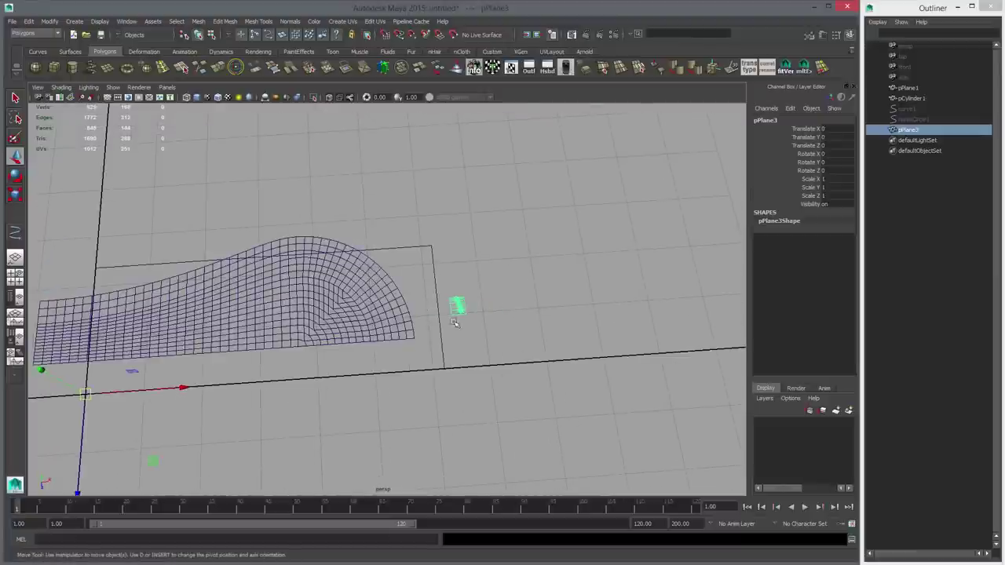
Step: Select the curved outer border edge loop of the main grid mesh
left_click_drag(454, 323, 410, 327, "alt")
middle_click_drag(388, 312, 396, 311, "alt")
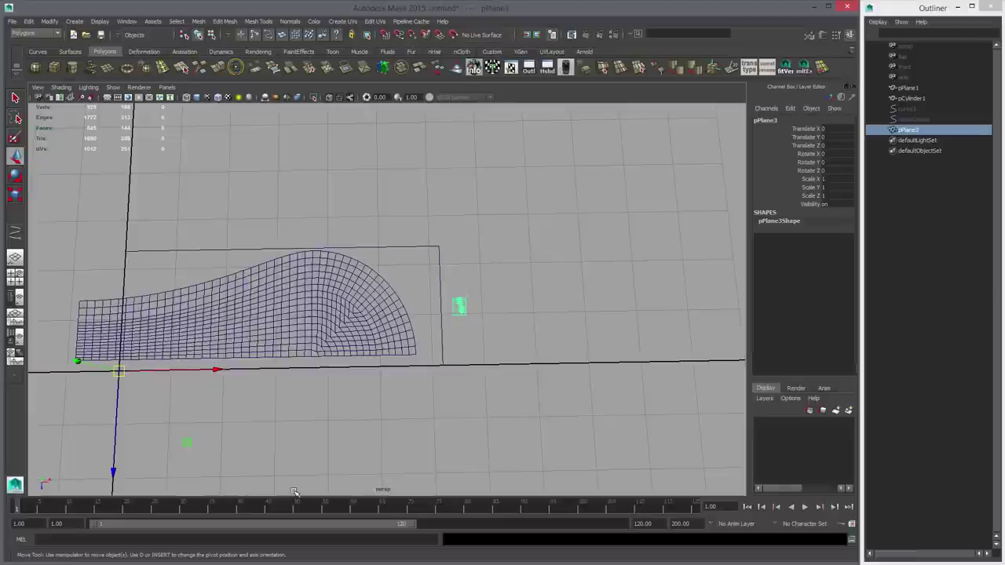
right_click_drag(329, 280, 328, 253)
key("q")
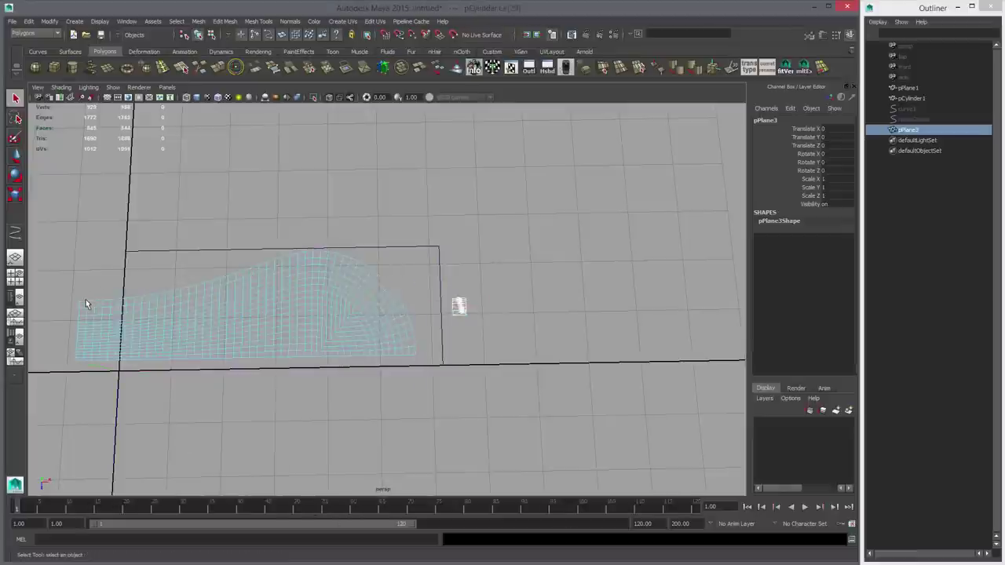
left_click(86, 301)
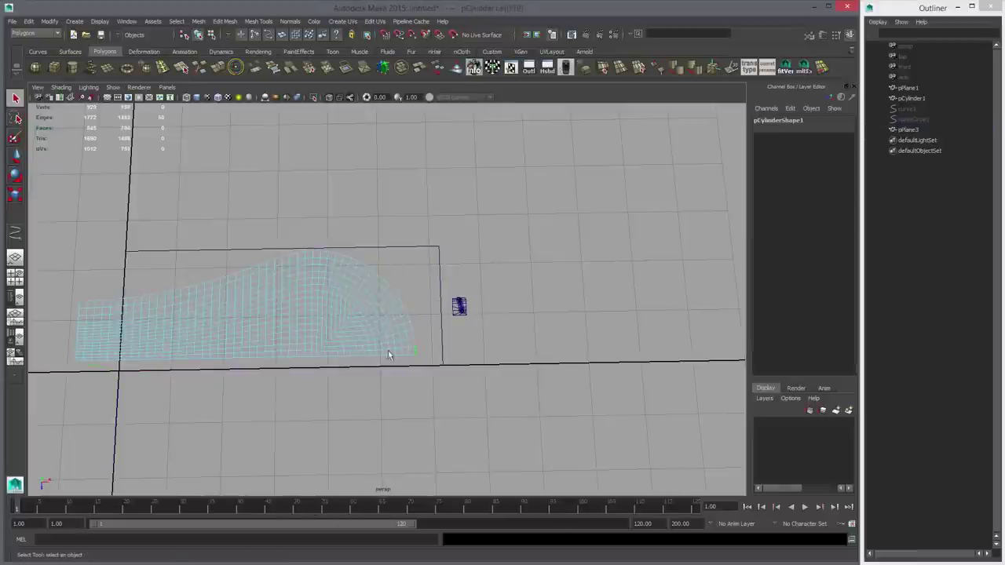
Step: Show the textured baseball reference in the top view and set the animation's end time to frame 25
right_click_drag(388, 350, 311, 315, "alt")
key("space")
key("space")
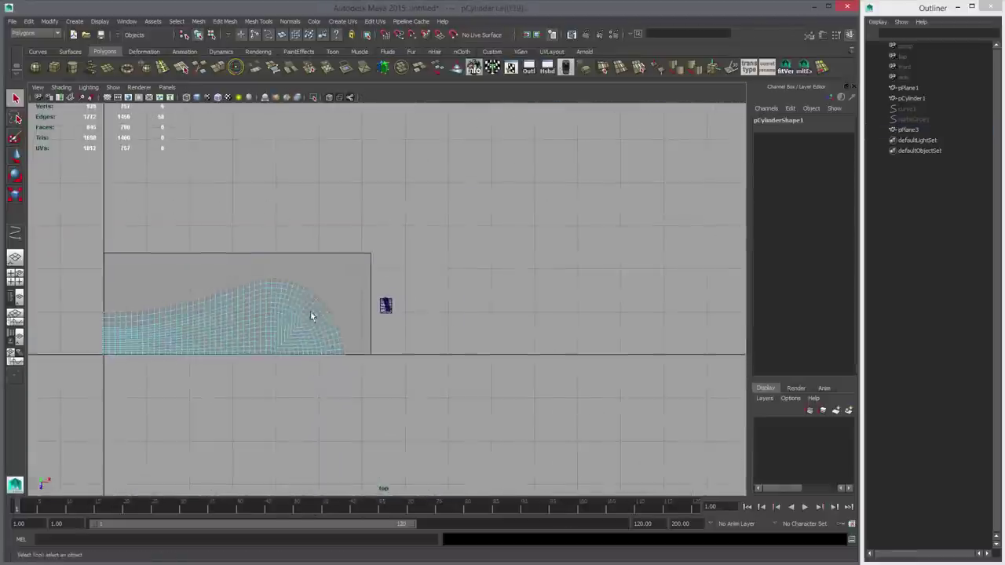
middle_click_drag(312, 316, 443, 314, "alt")
right_click_drag(443, 314, 516, 383, "alt")
key("6")
scroll(162, 318, "up", 1)
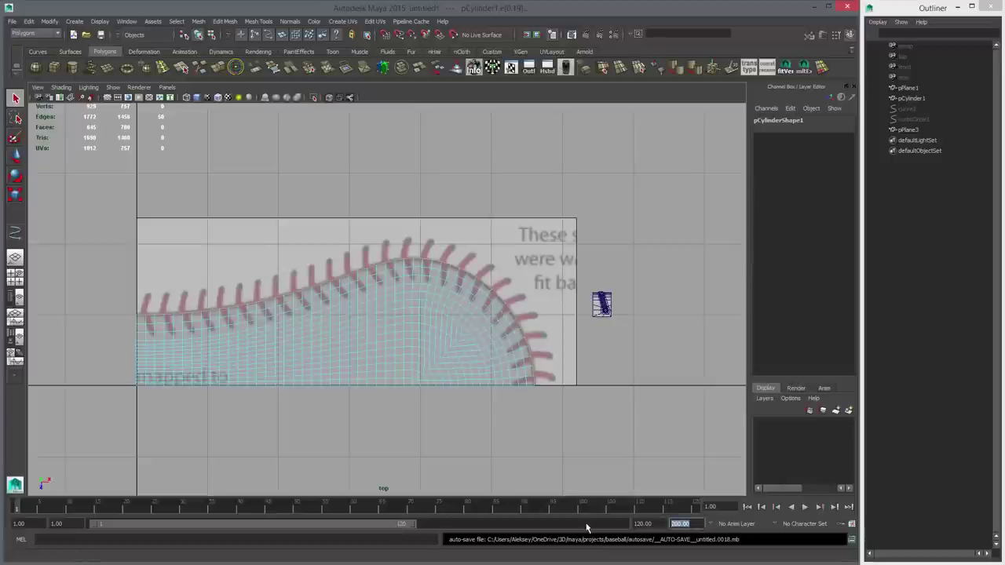
type("5")
key("Return")
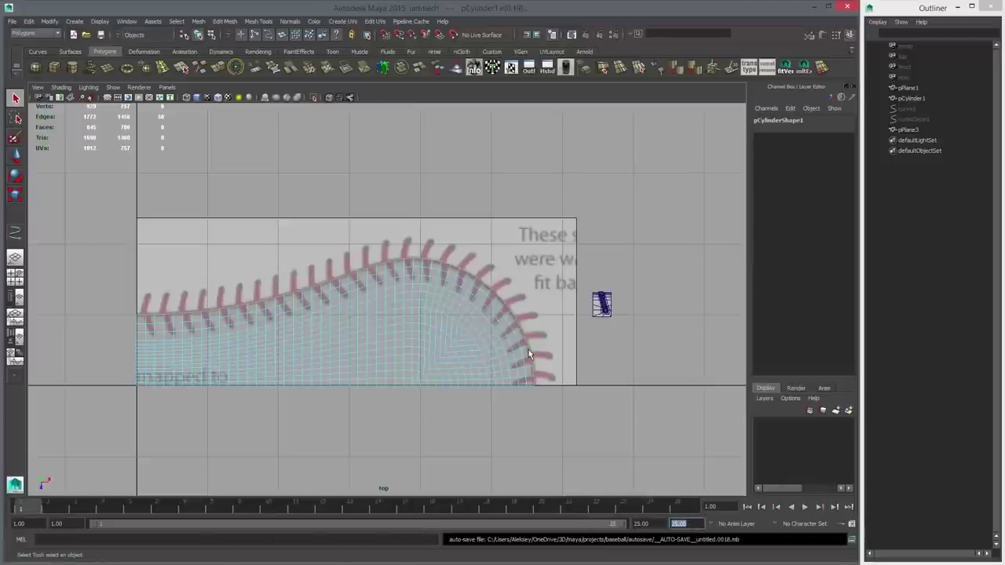
Step: Convert the selected border edges of the main mesh into a curve with Polygon Edges to Curve
middle_click_drag(387, 344, 415, 321, "alt")
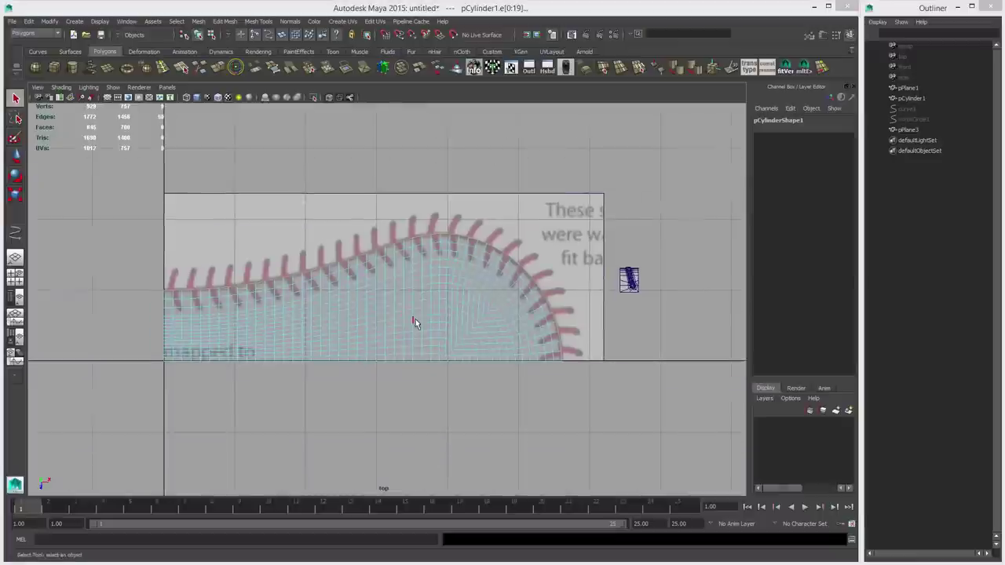
key("space")
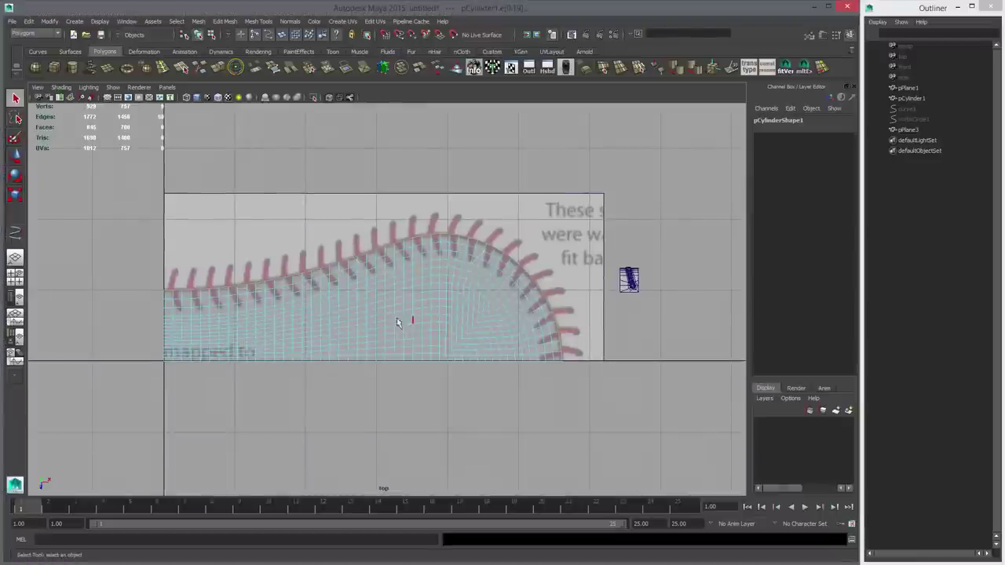
left_click(49, 21)
mouse_move(114, 183)
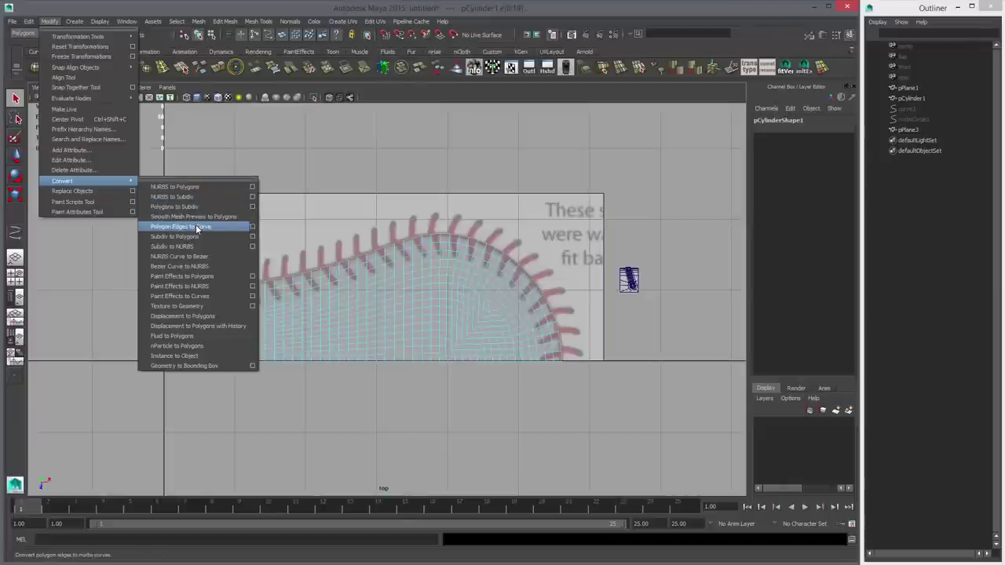
left_click(196, 227)
key("w")
right_click_drag(428, 290, 692, 301, "alt")
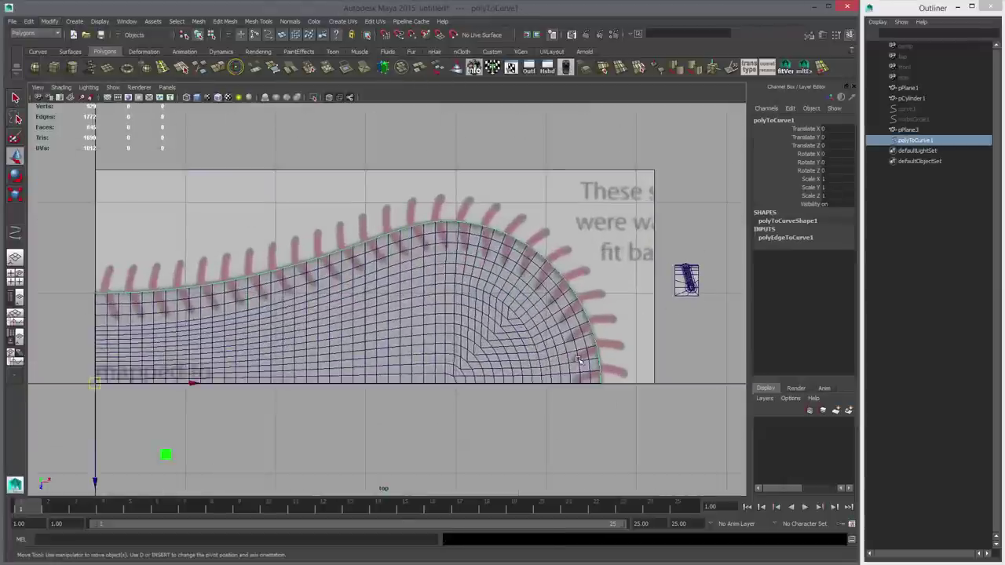
Step: Move the stitch mesh in the top view to the main mesh's straight end, at about Translate X -6.575 and Z 0.458
left_click(682, 281)
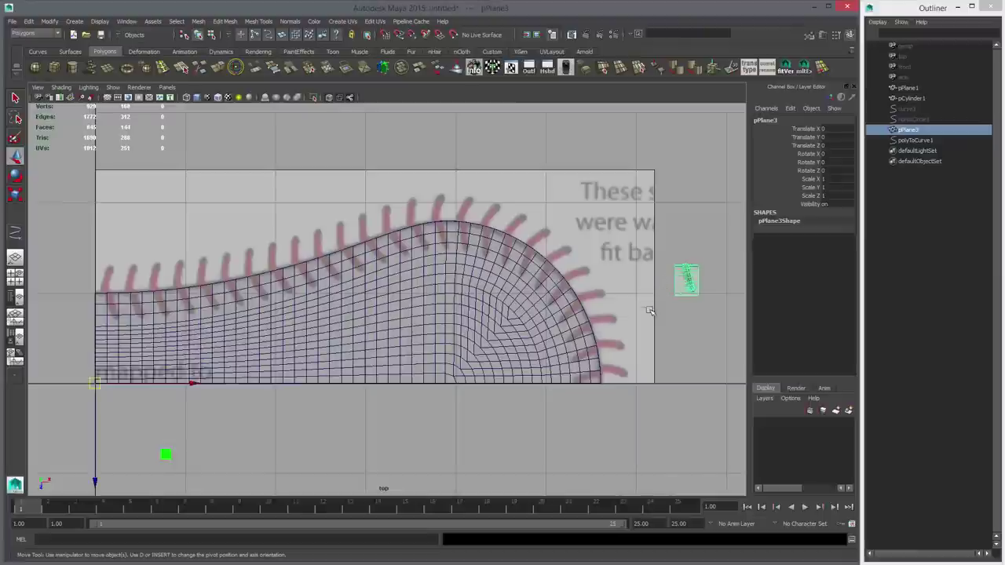
right_click_drag(577, 339, 666, 343, "alt")
middle_click_drag(666, 343, 430, 392)
right_click_drag(430, 391, 603, 402, "alt")
middle_click_drag(603, 402, 361, 391)
middle_click_drag(371, 385, 399, 384, "alt")
right_click_drag(353, 338, 452, 306, "alt")
middle_click_drag(314, 361, 511, 382, "alt")
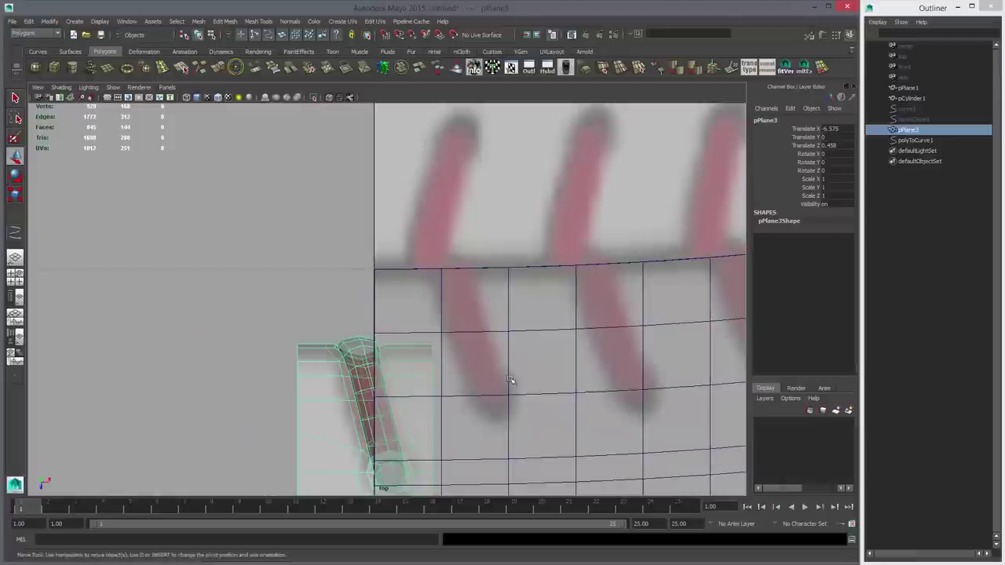
Step: Shade the stitch mesh in the side view and move it along Z toward the origin, to about Translate Z 1.247
key("space")
key("space")
key("f")
right_click_drag(549, 387, 248, 343, "alt")
scroll(248, 343, "up", 10)
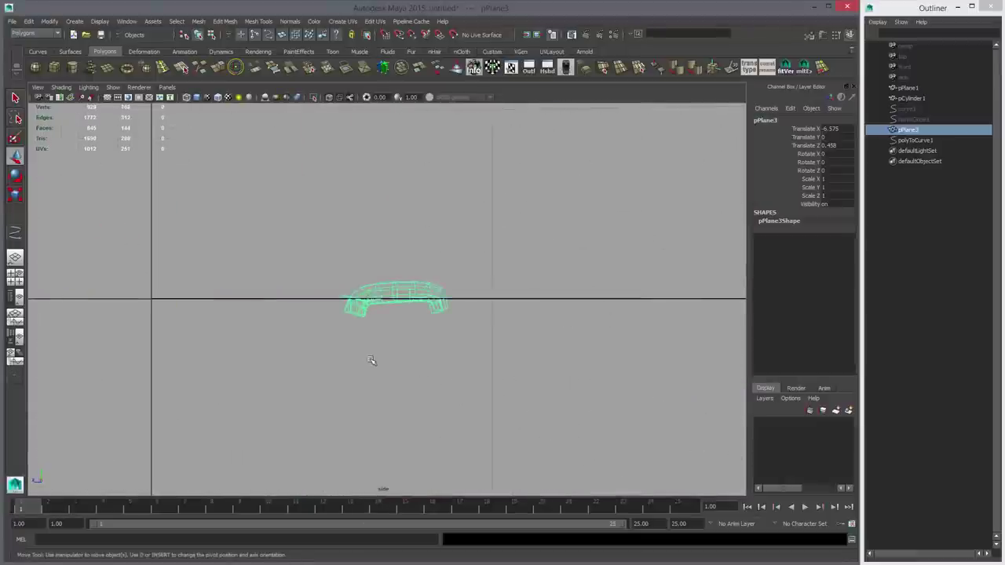
right_click_drag(618, 424, 639, 429, "alt")
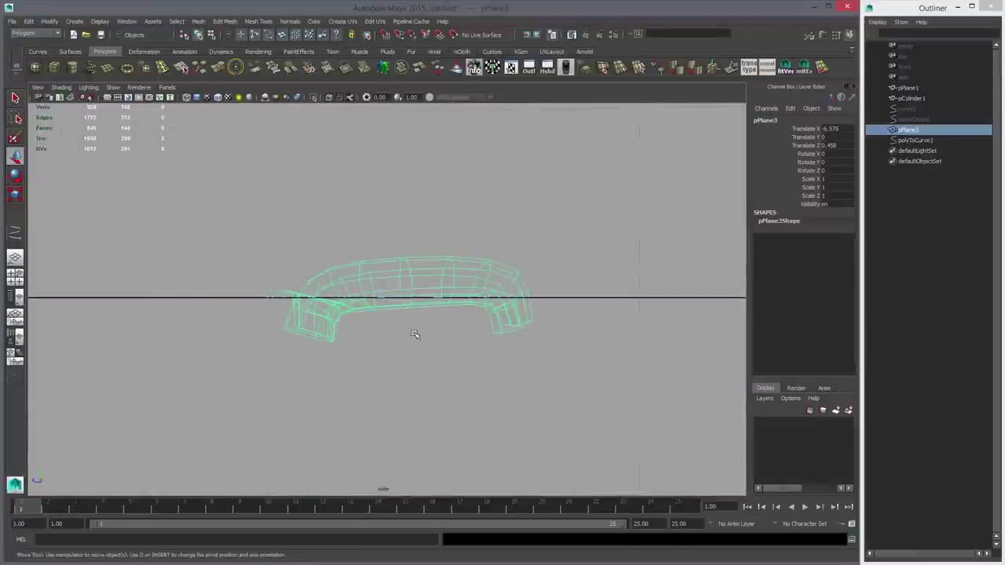
key("3")
key("5")
key("1")
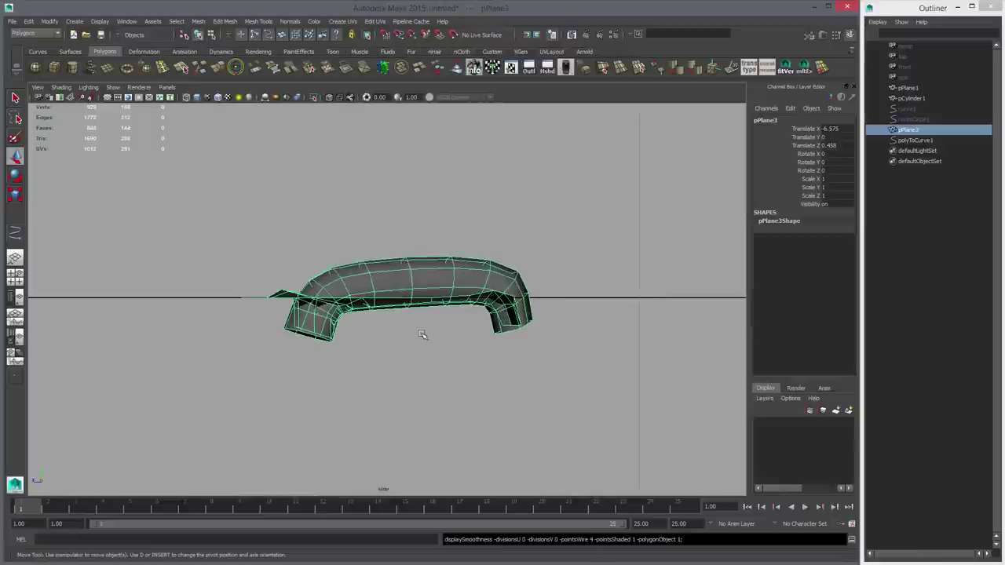
right_click_drag(527, 348, 879, 491, "alt")
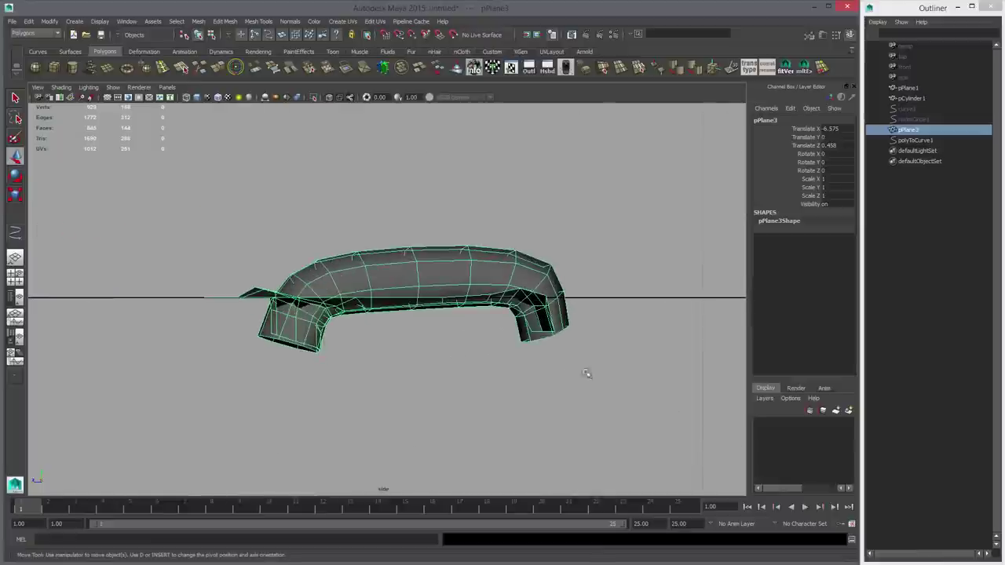
right_click_drag(588, 374, 539, 405, "alt")
right_click_drag(483, 390, 537, 430, "alt")
middle_click_drag(537, 430, 718, 438, "alt")
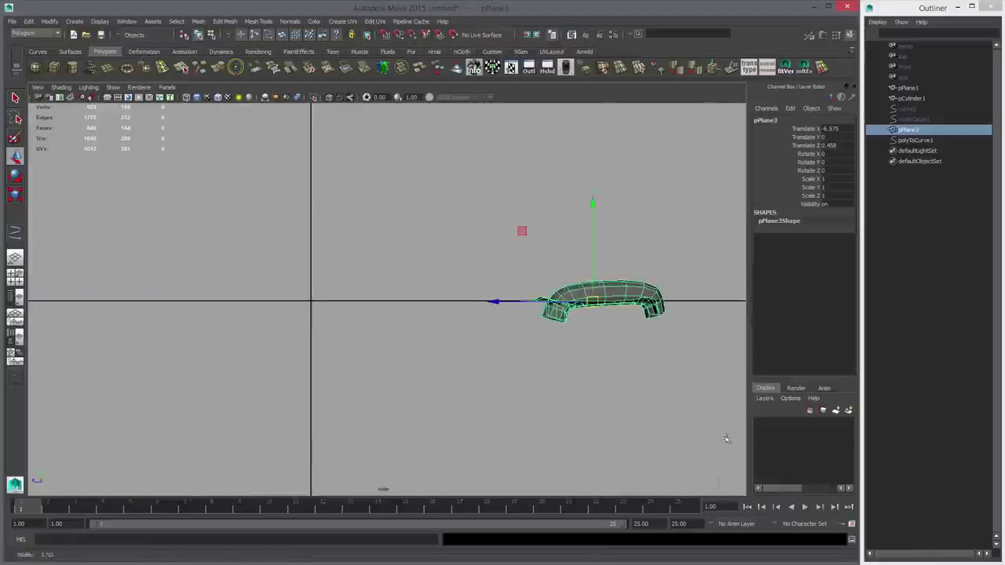
middle_click_drag(620, 428, 302, 400, "shift")
key("space")
key("space")
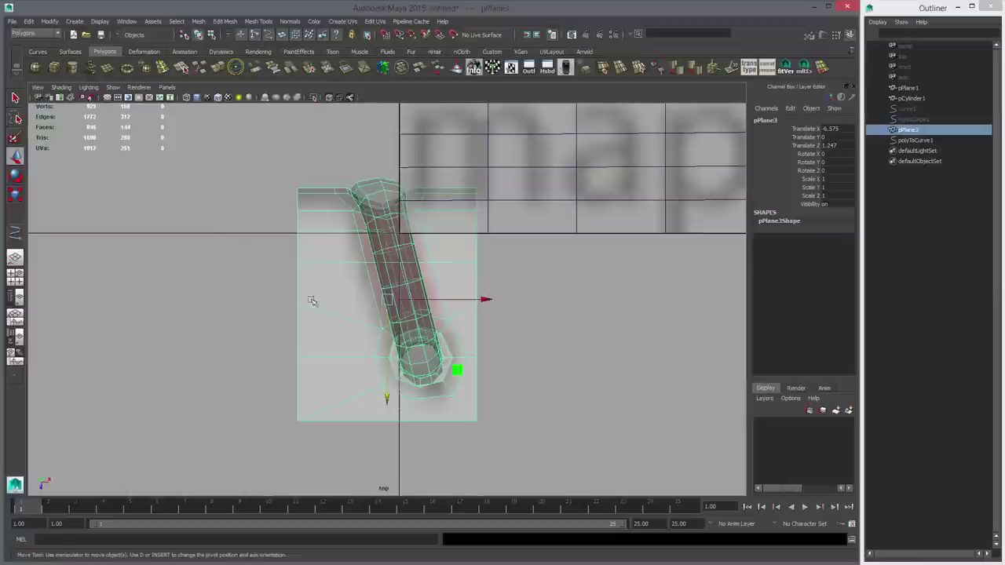
Step: Align the stitch mesh's grooved border with the grid's X axis and centre it on the origin, at about Translate X -6.557, Z 1.311
scroll(443, 346, "up", 3)
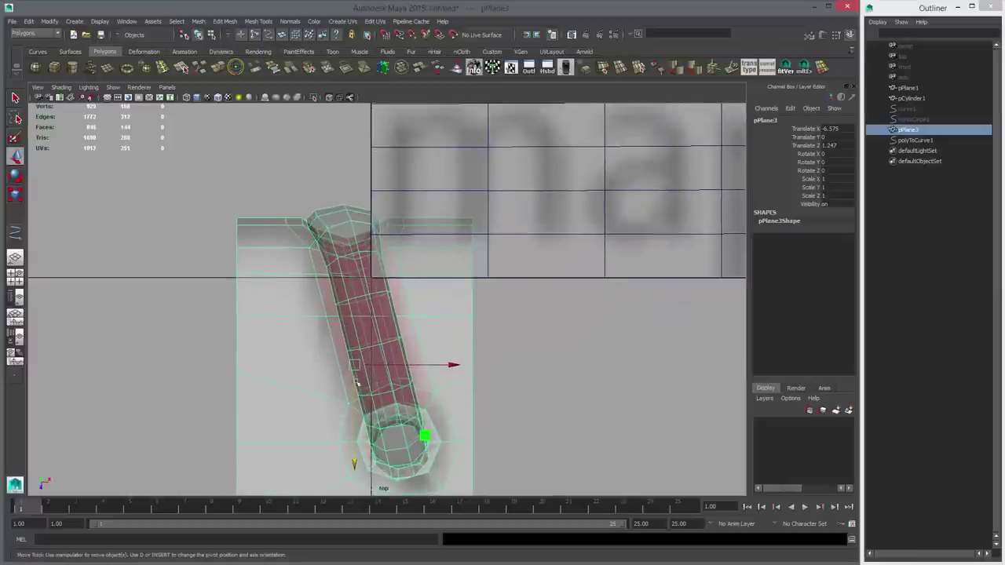
left_click_drag(355, 368, 364, 421)
key("d")
middle_click_drag(311, 290, 295, 272)
middle_click_drag(332, 320, 346, 324)
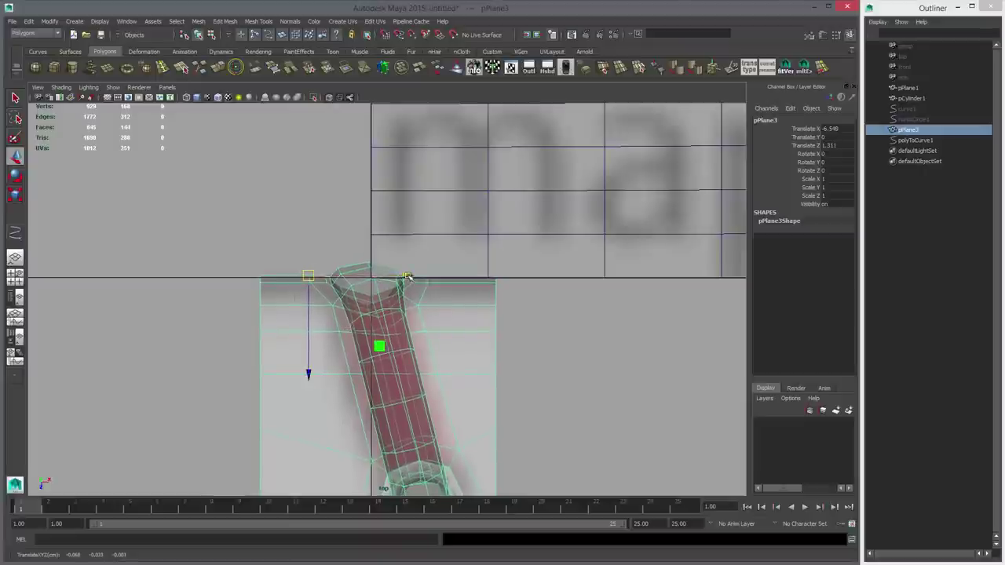
middle_click_drag(428, 340, 424, 250, "alt")
key("alt+c")
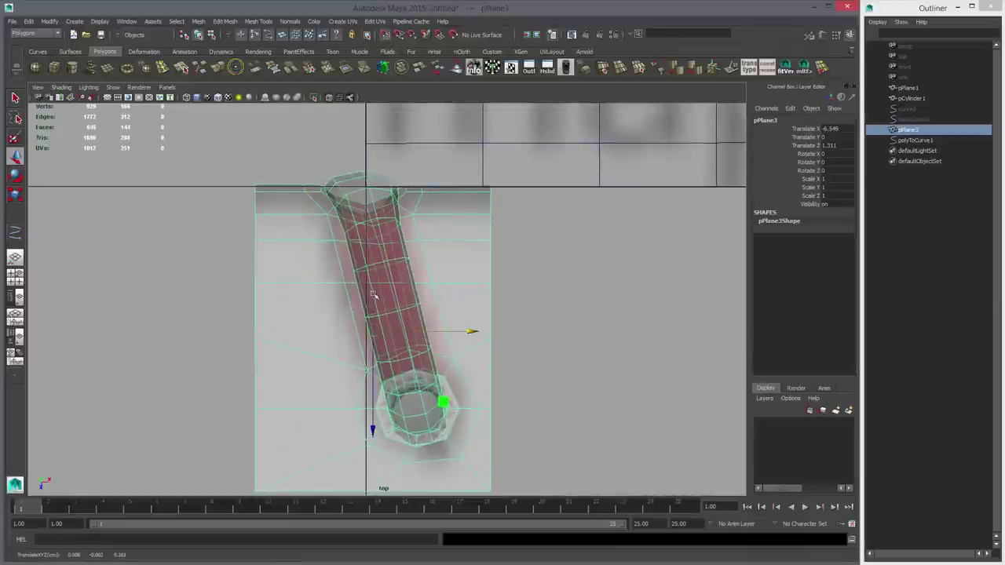
middle_click_drag(373, 293, 365, 293)
middle_click_drag(410, 259, 420, 338, "alt")
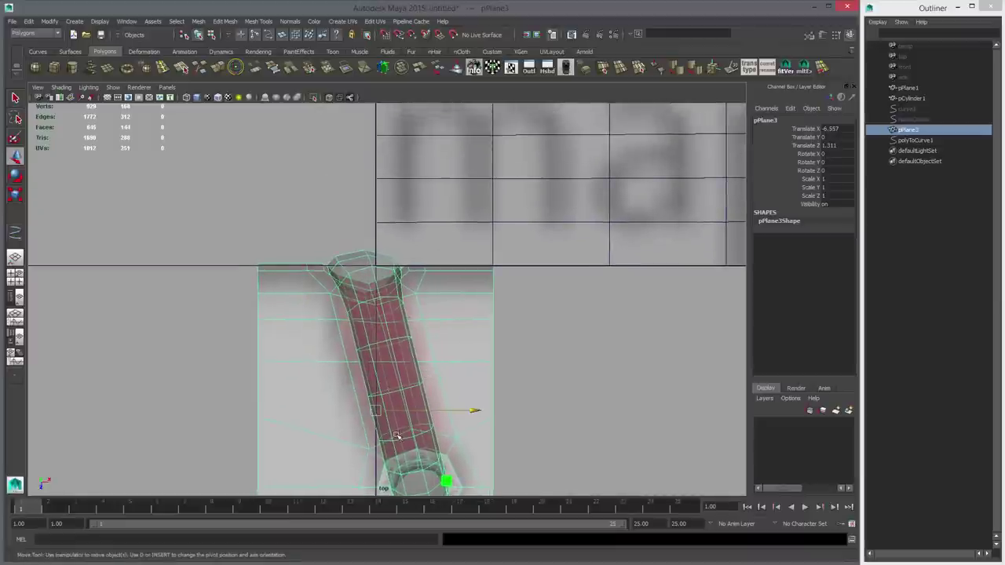
Step: Place the stitch mesh's pivot at the world origin and freeze its transformations
key("d")
middle_click(384, 294)
key("space")
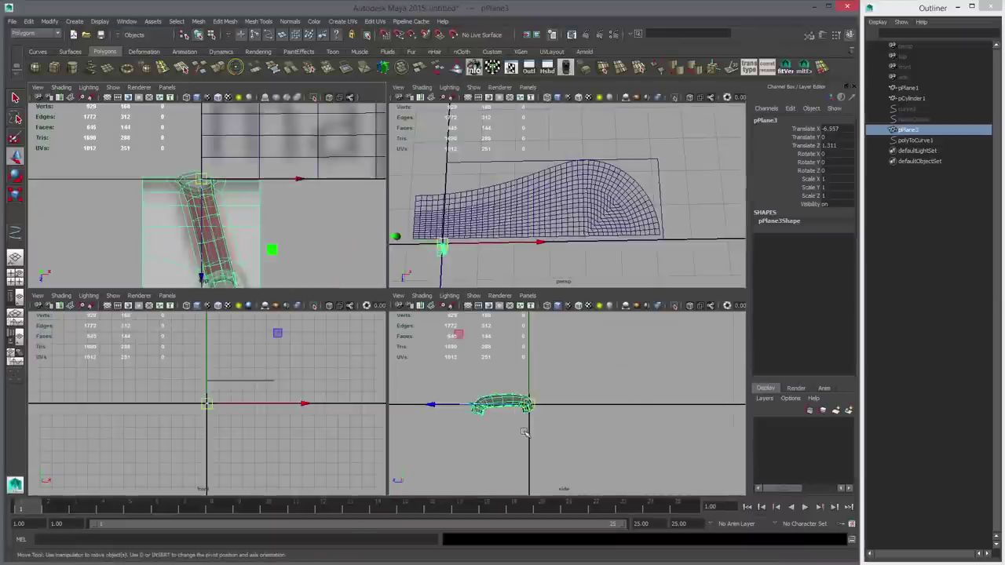
key("space")
right_click_drag(411, 384, 422, 406, "alt")
middle_click_drag(345, 373, 478, 382, "alt")
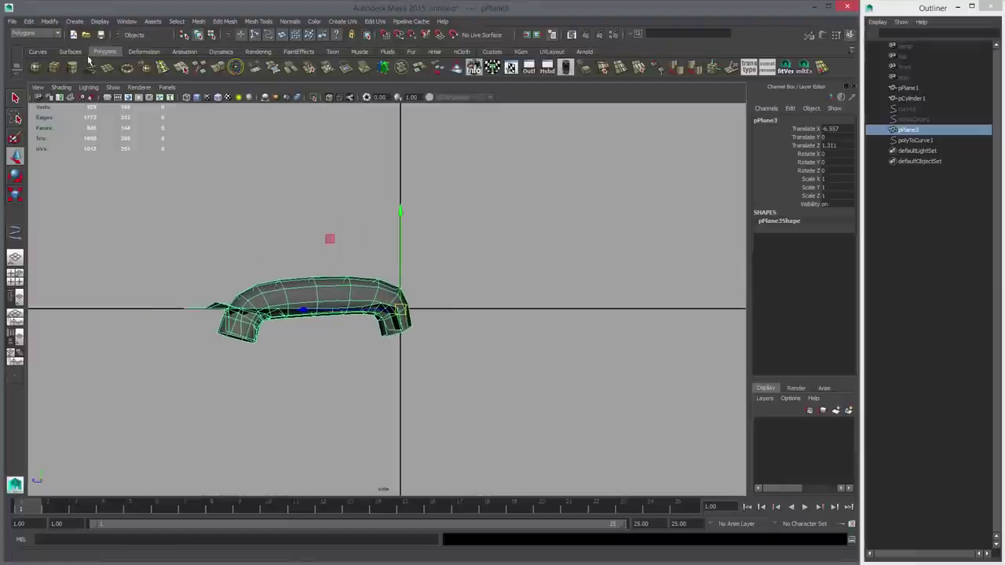
left_click(51, 22)
left_click(62, 55)
right_click_drag(575, 335, 529, 329, "alt")
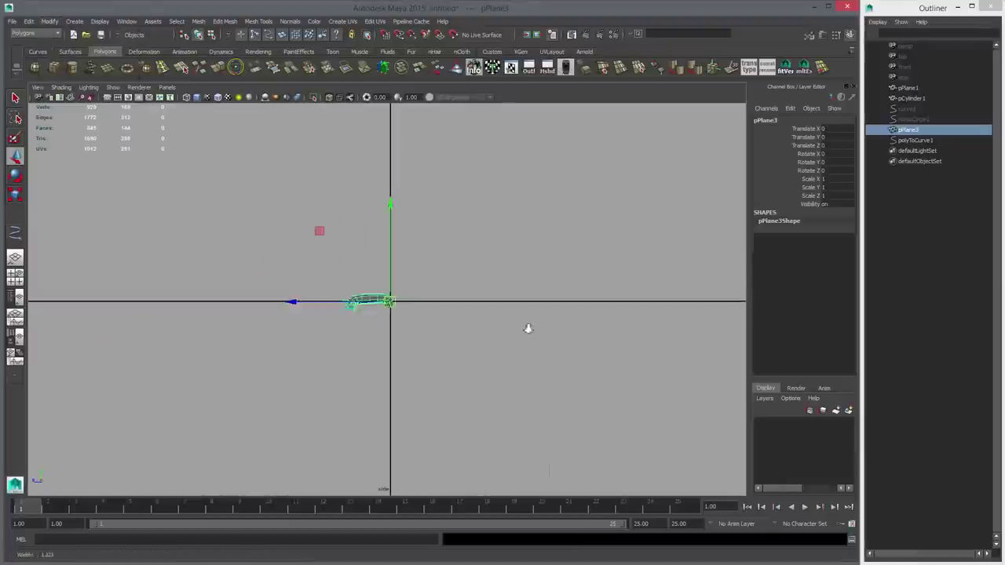
Step: Pick out the extracted border curve on the main mesh in the perspective view
key("space")
key("space")
left_click_drag(392, 377, 430, 248, "alt")
left_click(417, 207)
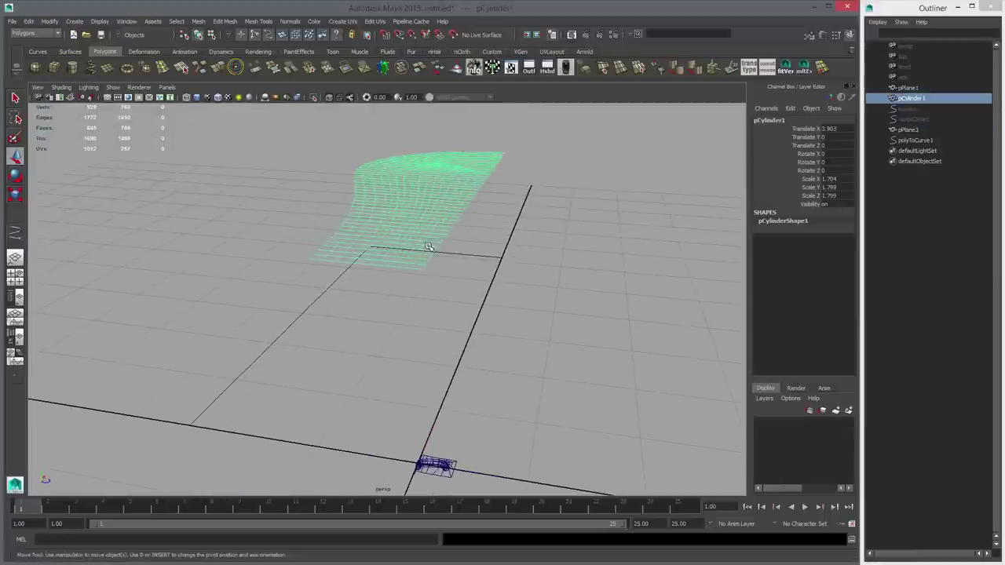
left_click_drag(461, 335, 412, 401, "alt")
left_click(408, 301, "shift")
left_click(443, 315, "shift")
key("q")
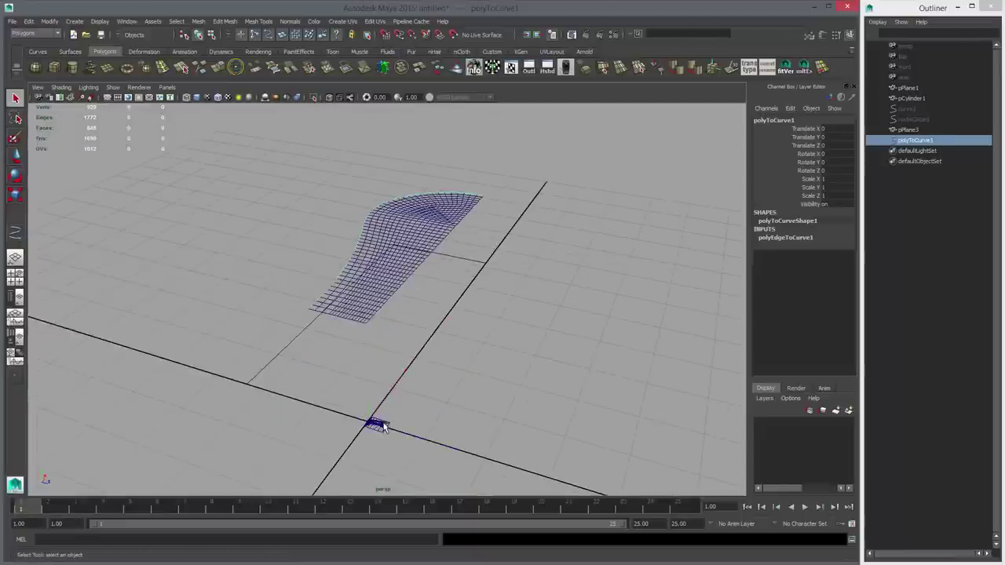
Step: Attach the stitch mesh to the extracted border curve as a motion path
left_click(384, 426)
left_click_drag(453, 375, 445, 343, "alt")
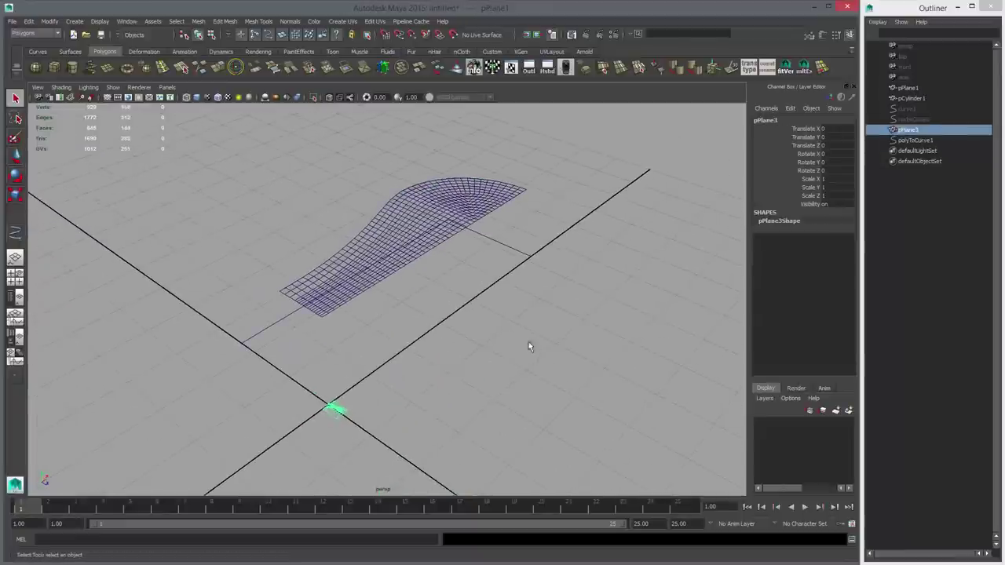
left_click_drag(724, 240, 377, 341, "alt")
key("w")
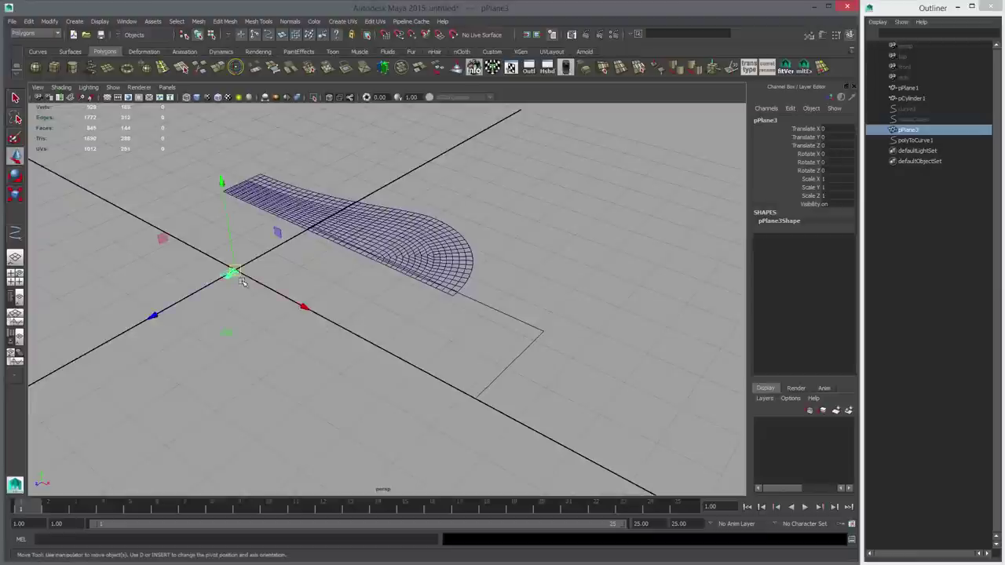
left_click_drag(292, 314, 661, 325, "alt")
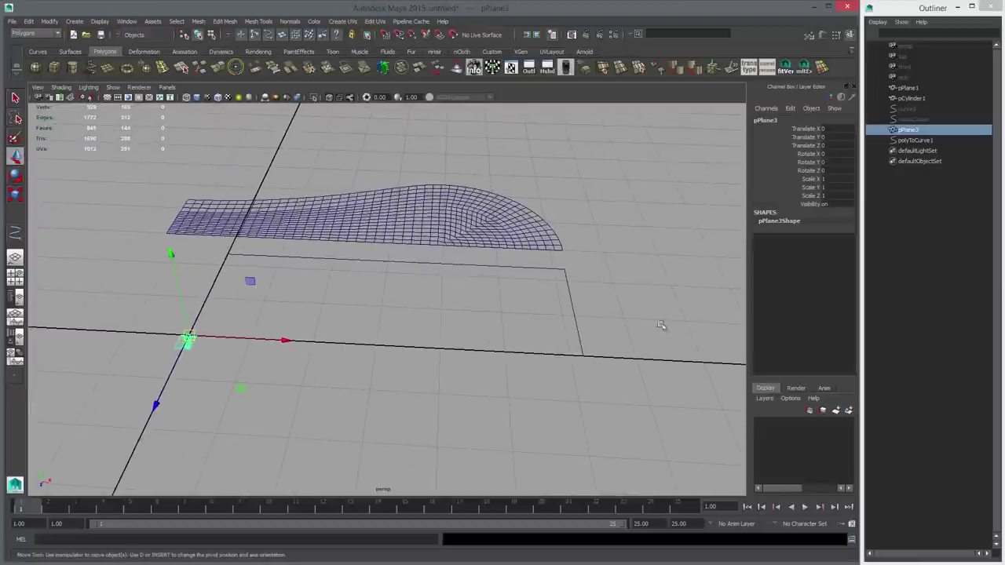
left_click(916, 142, "ctrl")
left_click_drag(385, 275, 448, 302, "alt")
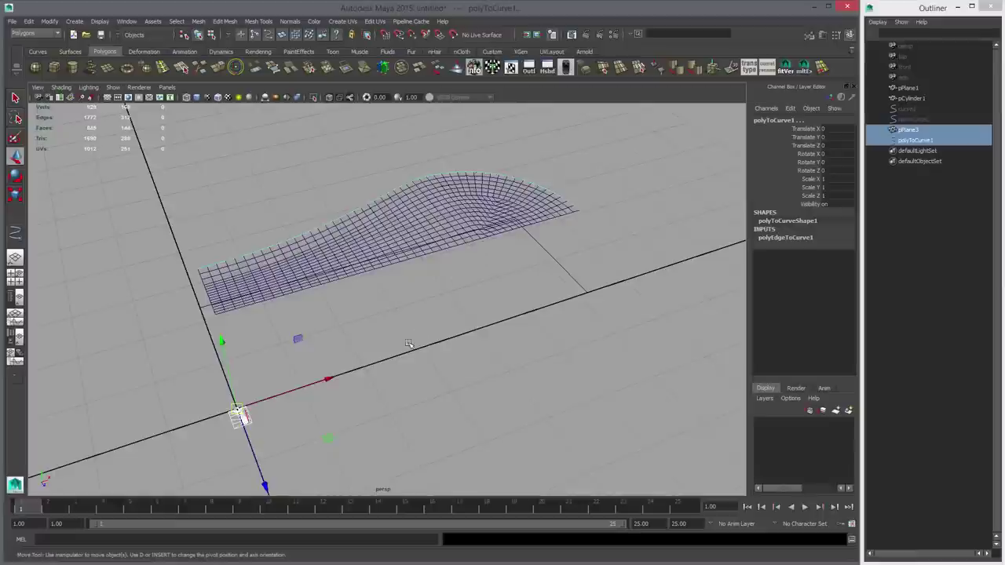
key("space")
left_click(259, 372)
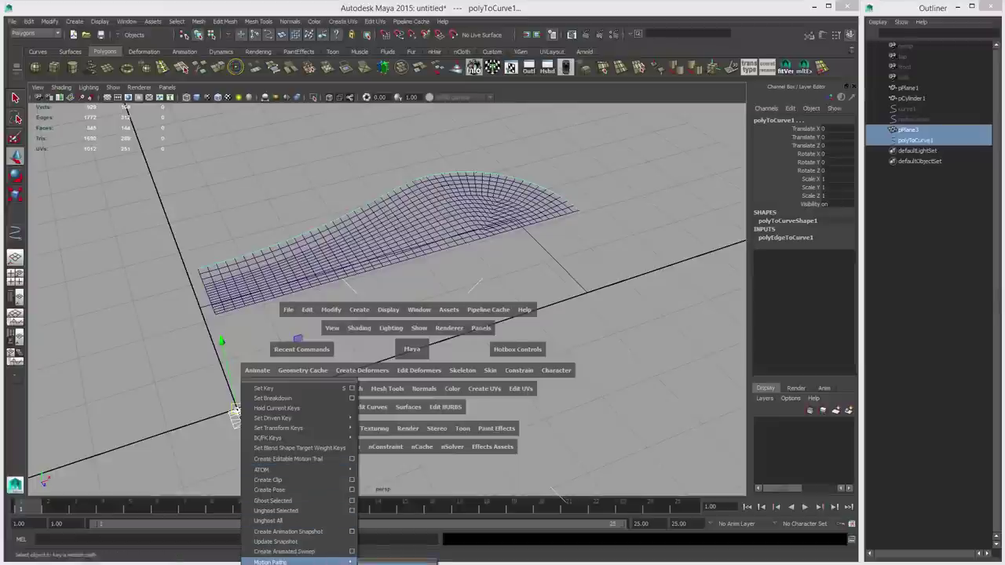
left_click(392, 564)
Step: Scrub the timeline to frame 15 and examine the stitch's position and orientation along the border curve
left_click_drag(311, 386, 312, 416, "alt")
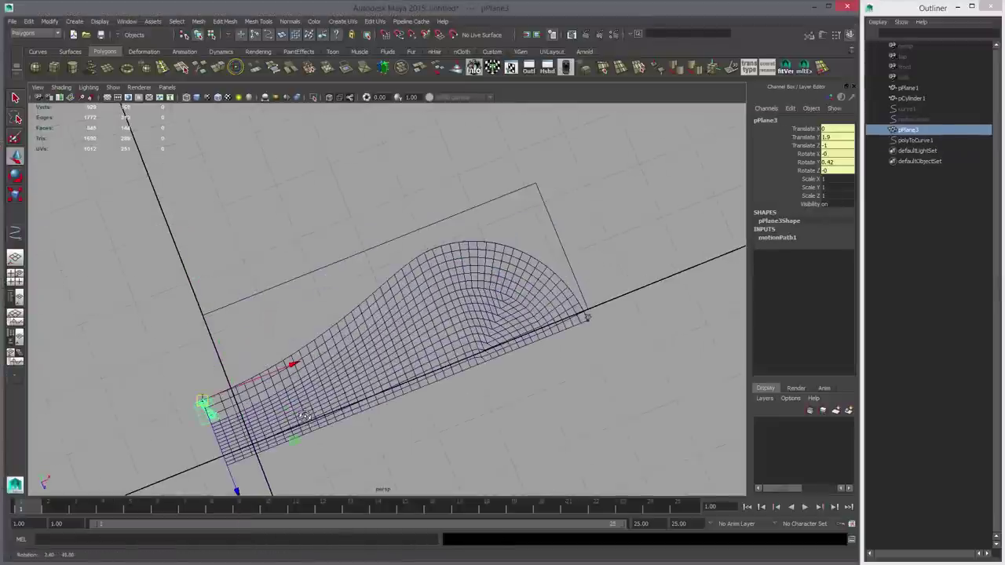
middle_click_drag(313, 416, 408, 358, "alt")
right_click_drag(408, 358, 518, 436, "alt")
left_click_drag(518, 436, 516, 425, "alt")
right_click_drag(516, 425, 403, 426, "alt")
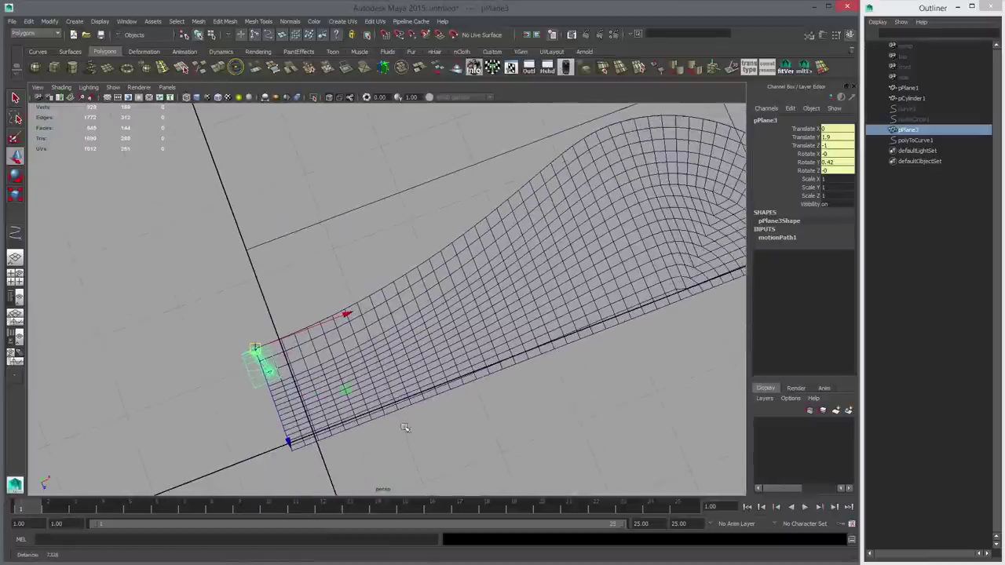
left_click_drag(37, 516, 404, 507)
right_click_drag(584, 389, 476, 393, "alt")
left_click_drag(476, 393, 341, 325, "alt")
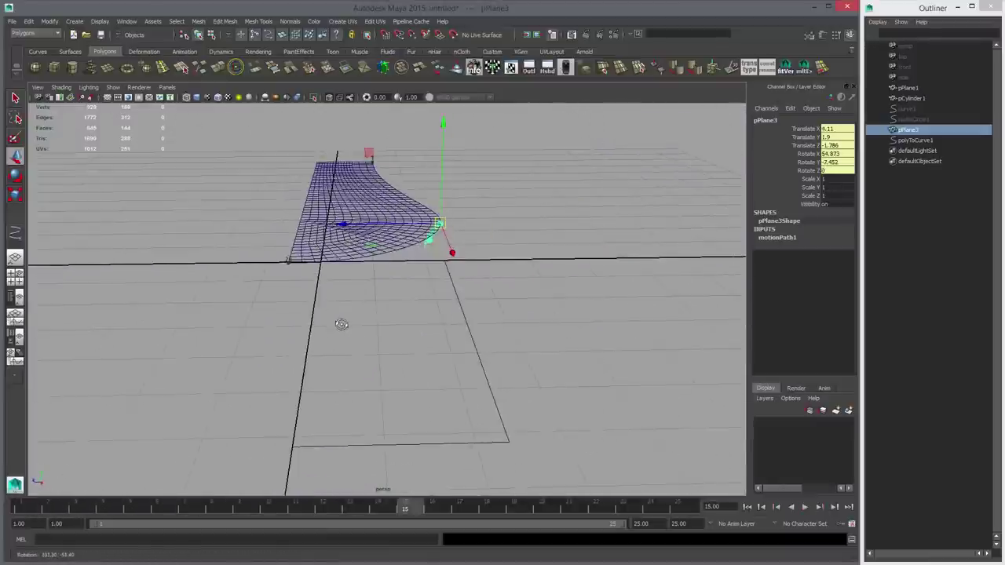
Step: Scrub the timeline back to frame 8 and on to frame 17, examining the stitch's travel along the border curve
middle_click_drag(379, 321, 402, 389, "alt")
right_click_drag(402, 388, 469, 407, "alt")
left_click_drag(472, 370, 477, 378, "alt")
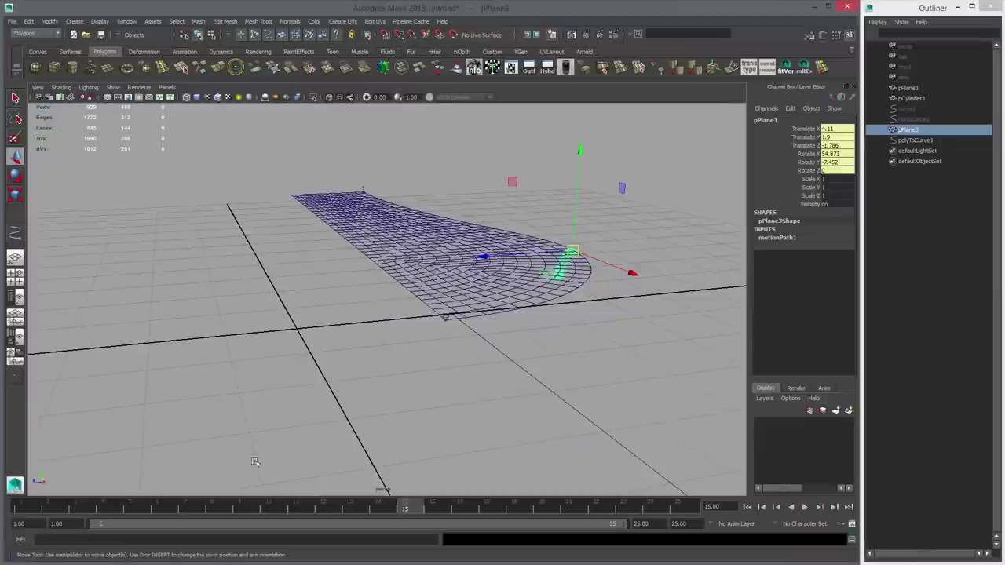
left_click_drag(418, 511, 202, 469)
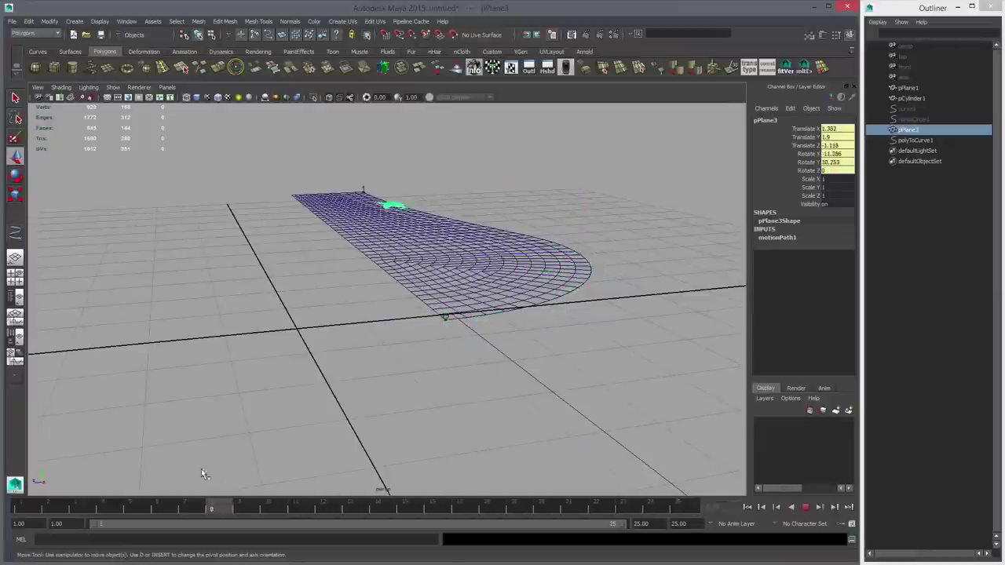
left_click_drag(279, 473, 457, 481)
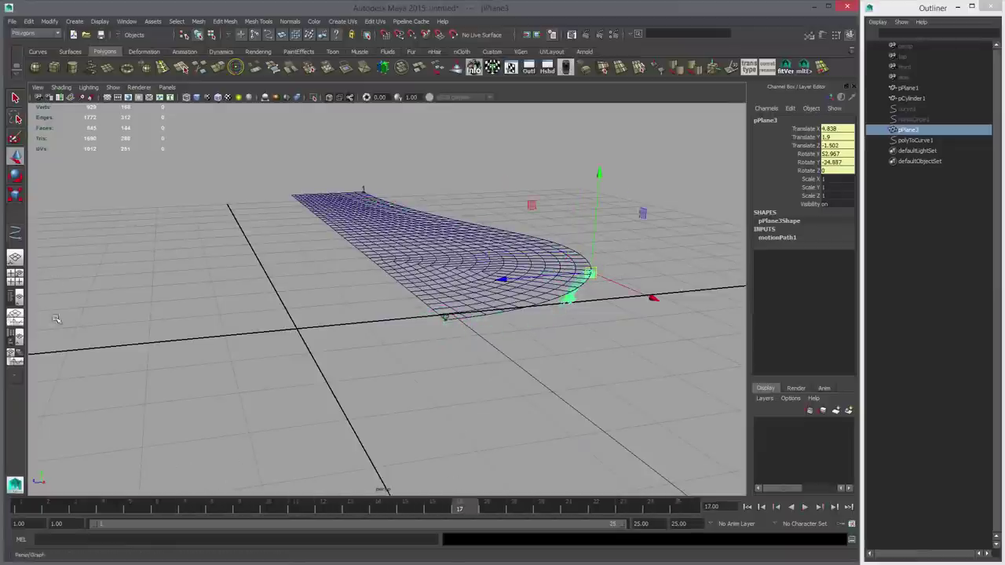
left_click_drag(370, 332, 87, 306, "alt")
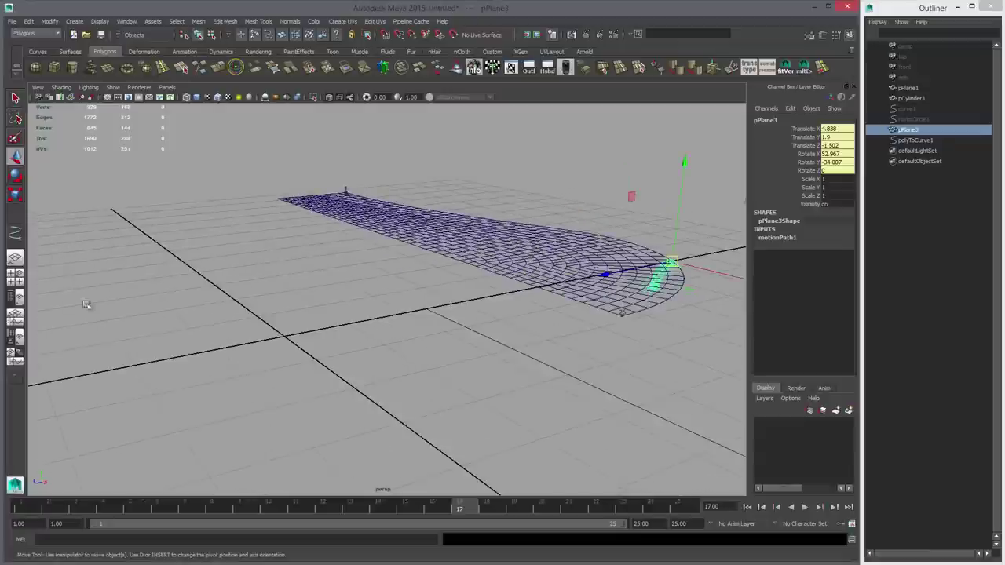
Step: In the Graph Editor, set linear tangents on both keys of the stitch's motion path animation curve
left_click(15, 317)
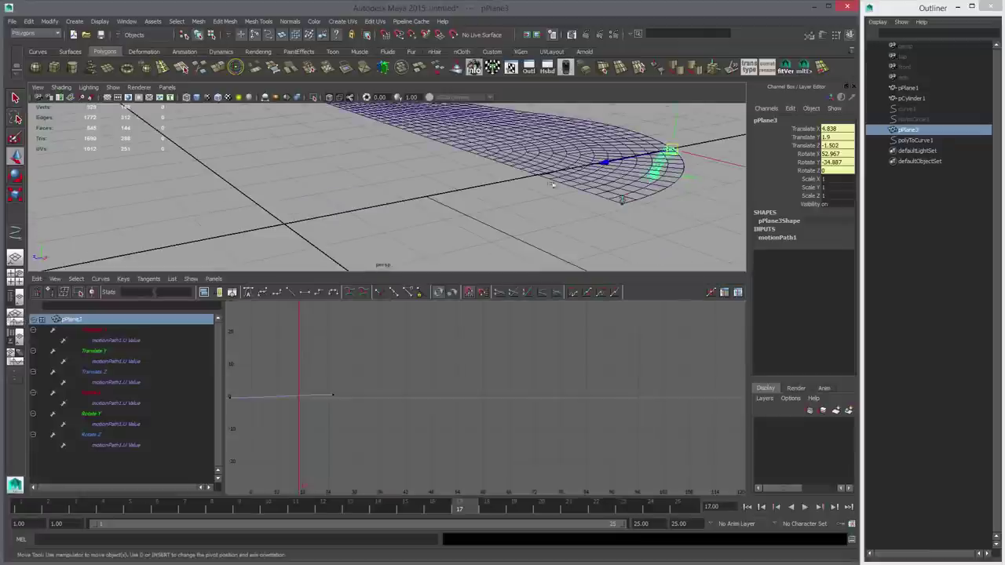
middle_click_drag(561, 219, 506, 222, "alt")
key("f")
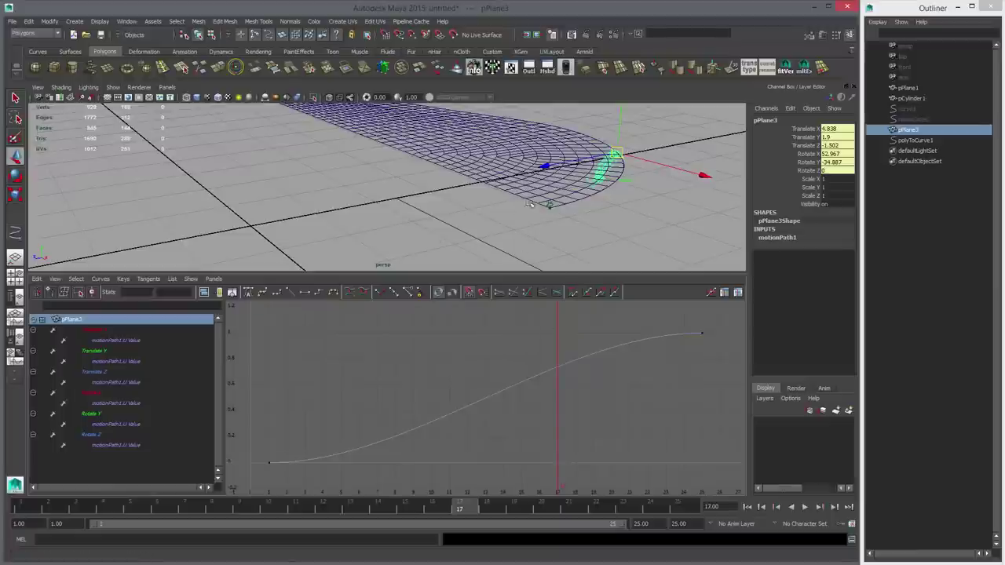
middle_click_drag(605, 182, 527, 213, "alt")
left_click_drag(527, 212, 583, 214, "alt")
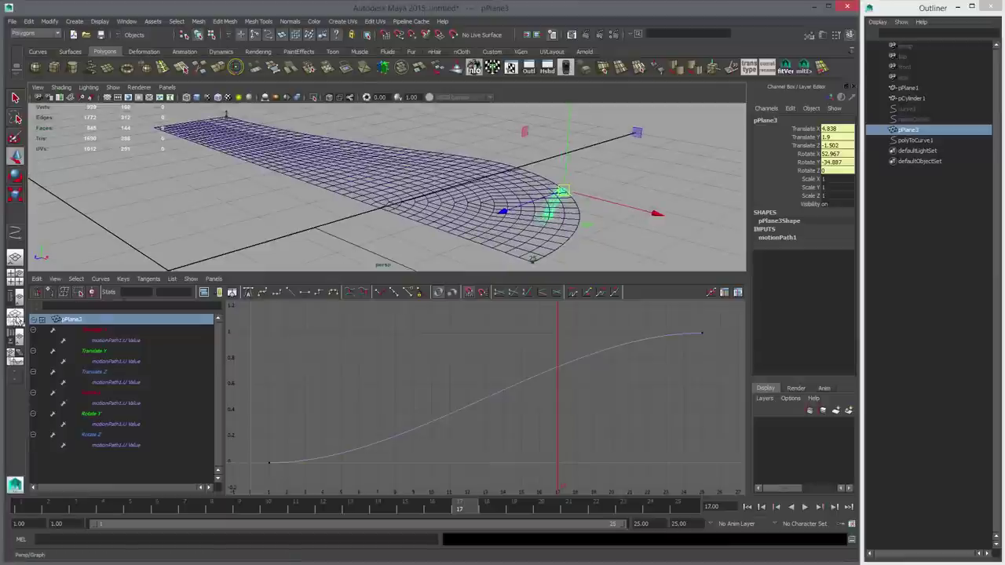
left_click(502, 382)
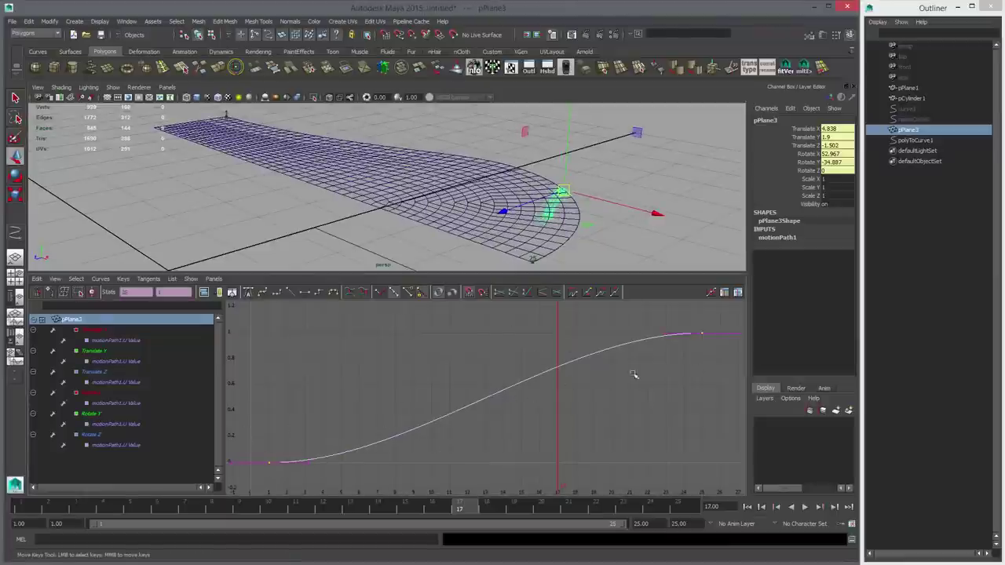
left_click_drag(322, 250, 411, 252, "alt")
middle_click_drag(410, 234, 347, 209, "alt")
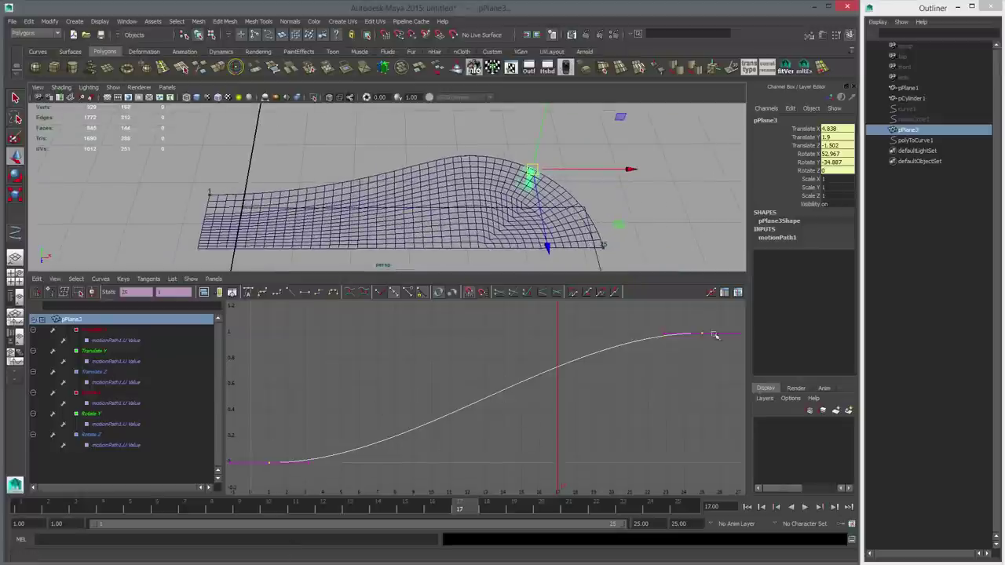
left_click(292, 293)
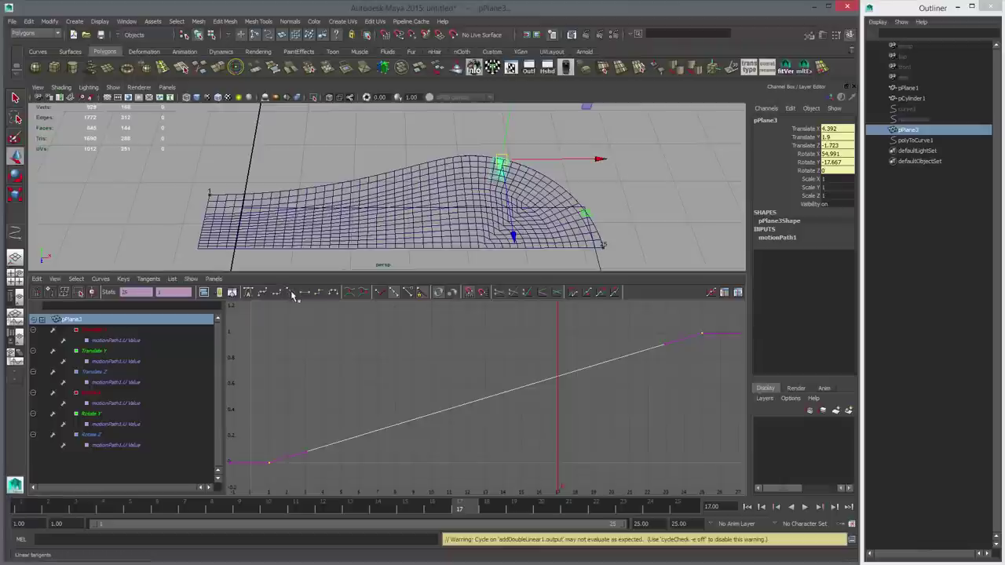
Step: Play the animation in the full perspective view to check the stitch's motion along the border curve, stopping at frame 2
left_click_drag(475, 199, 372, 196, "alt")
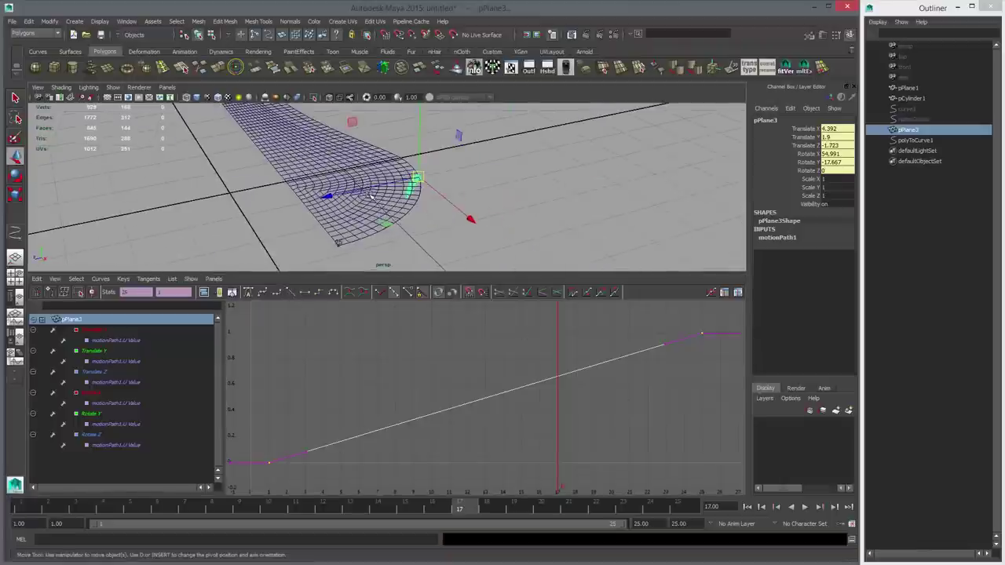
key("space")
left_click_drag(287, 300, 377, 372, "alt")
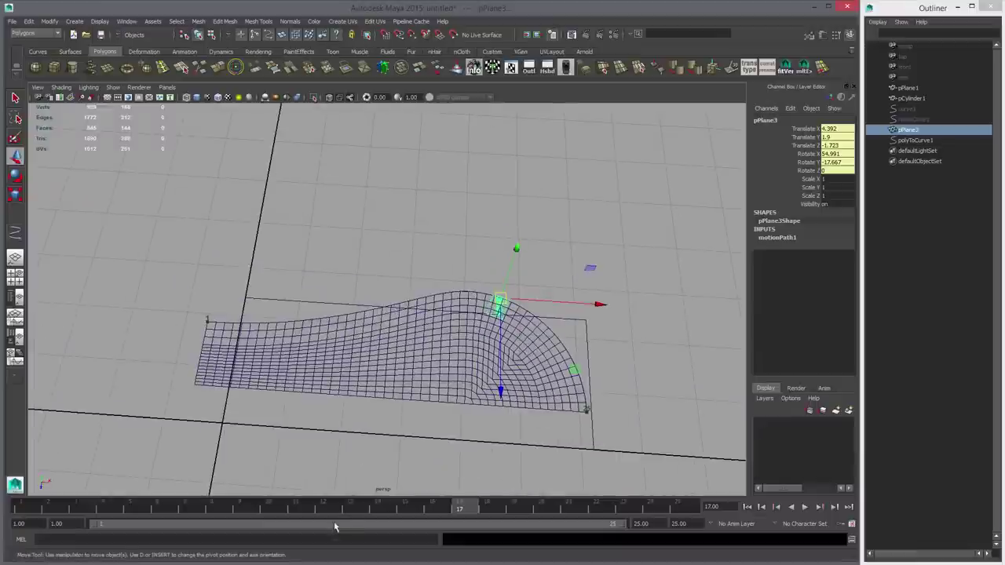
key("alt+v")
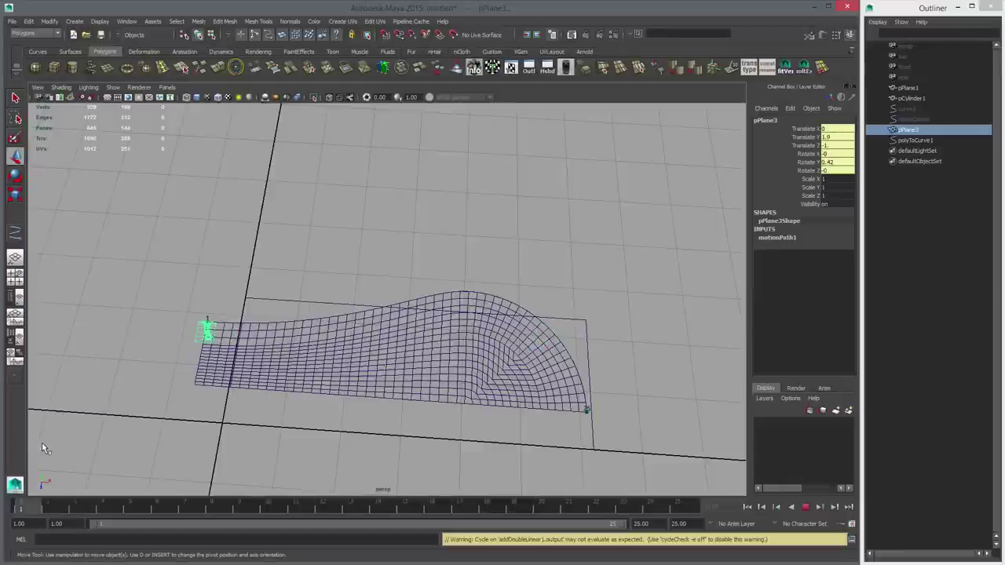
key("Escape")
left_click_drag(333, 324, 341, 335, "alt")
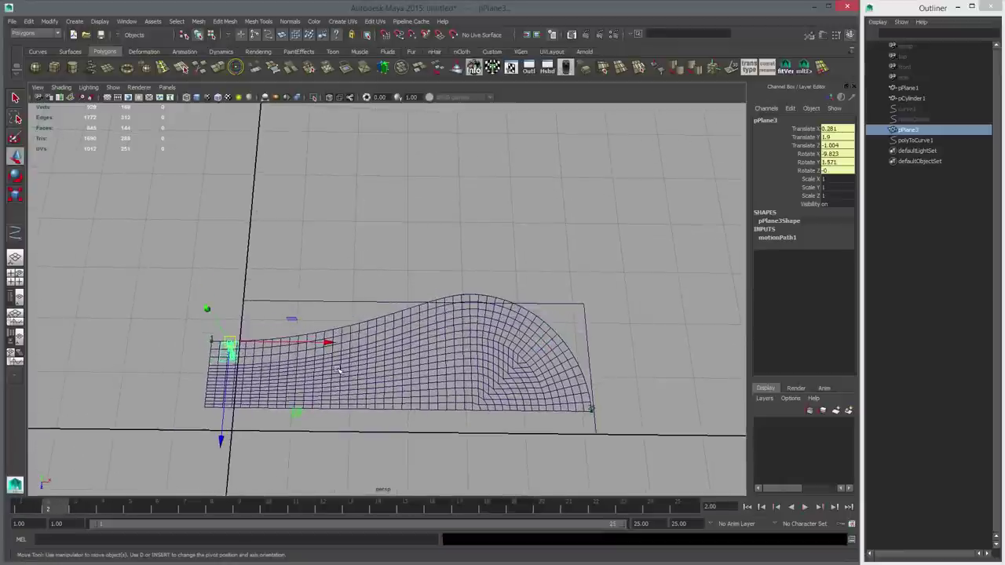
Step: Try to rotate the stitch mesh by hand at frame 2, and undo the rotation
left_click_drag(546, 392, 476, 341, "alt")
key("e")
left_click_drag(301, 216, 333, 228)
key("ctrl+z")
Step: Break the stitch mesh's Rotate X connection and set Rotate X to 0
right_click_drag(572, 368, 476, 348, "alt")
middle_click_drag(476, 348, 461, 250, "alt")
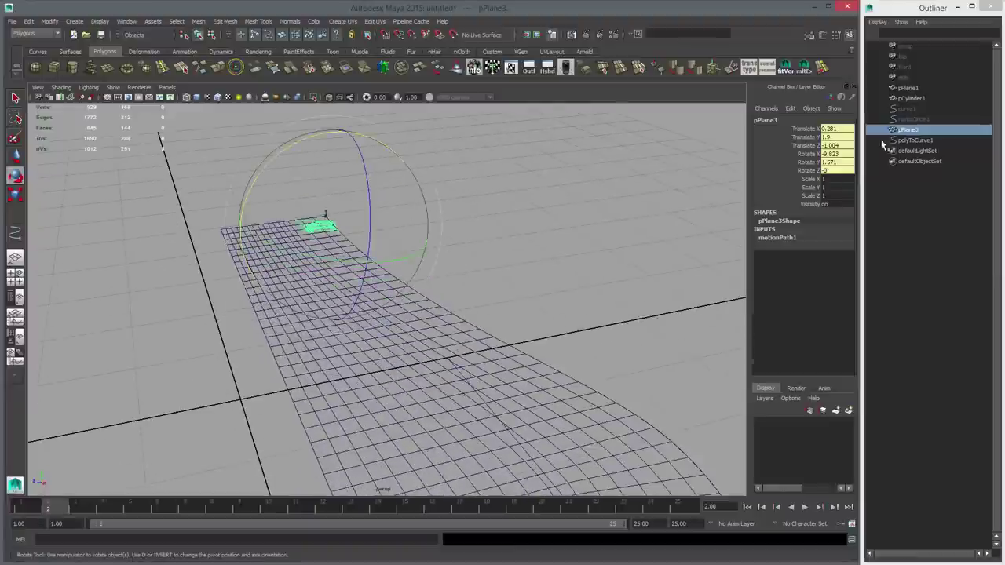
left_click(808, 156)
right_click(813, 161)
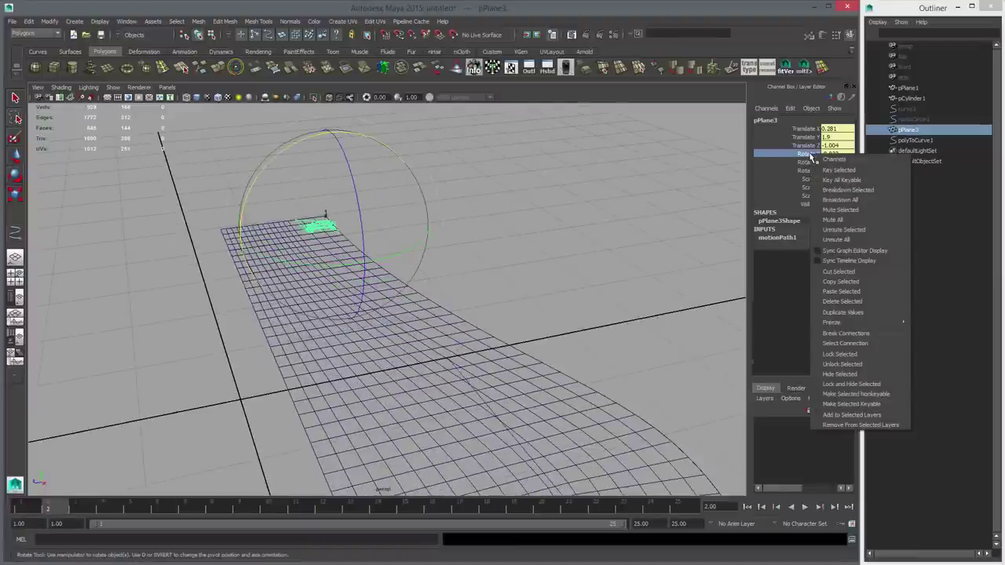
left_click(854, 335)
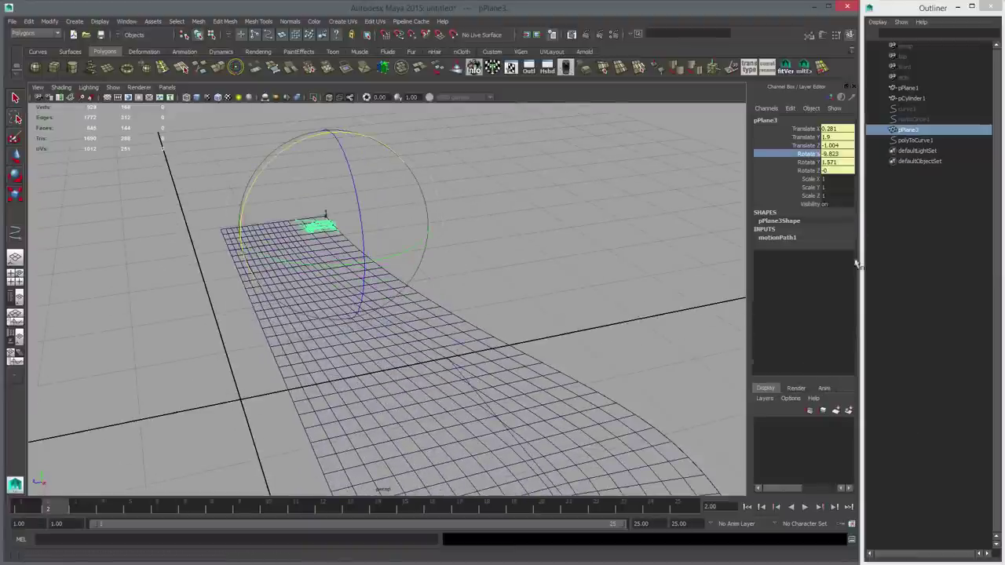
left_click(839, 155)
type("0")
key("Return")
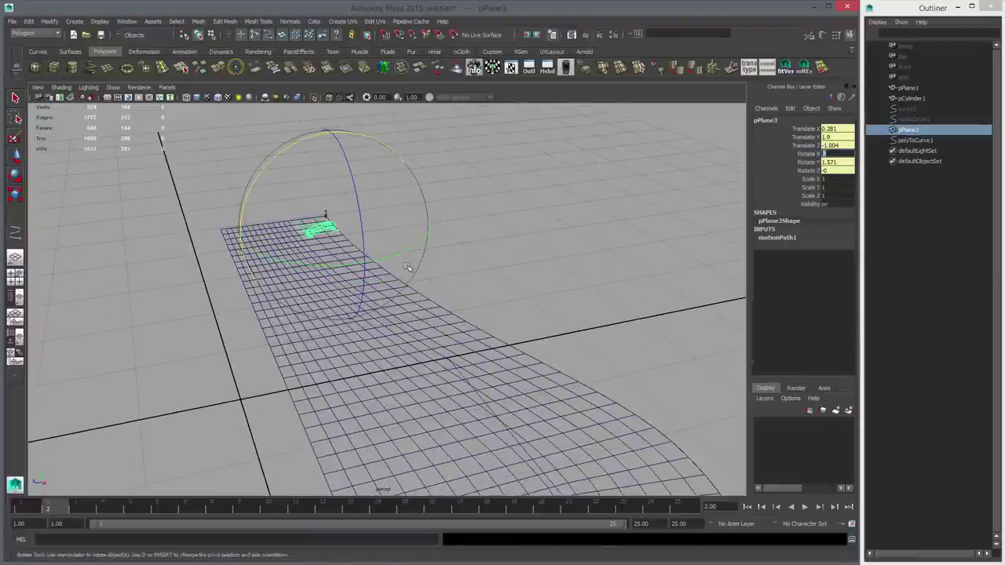
Step: Scrub the timeline to frame 16 and on to frame 22, examining the stitch's tilt along the rounded end
left_click_drag(424, 314, 581, 275, "alt")
left_click_drag(93, 508, 439, 512)
left_click_drag(597, 412, 252, 398, "alt")
middle_click_drag(252, 398, 345, 403)
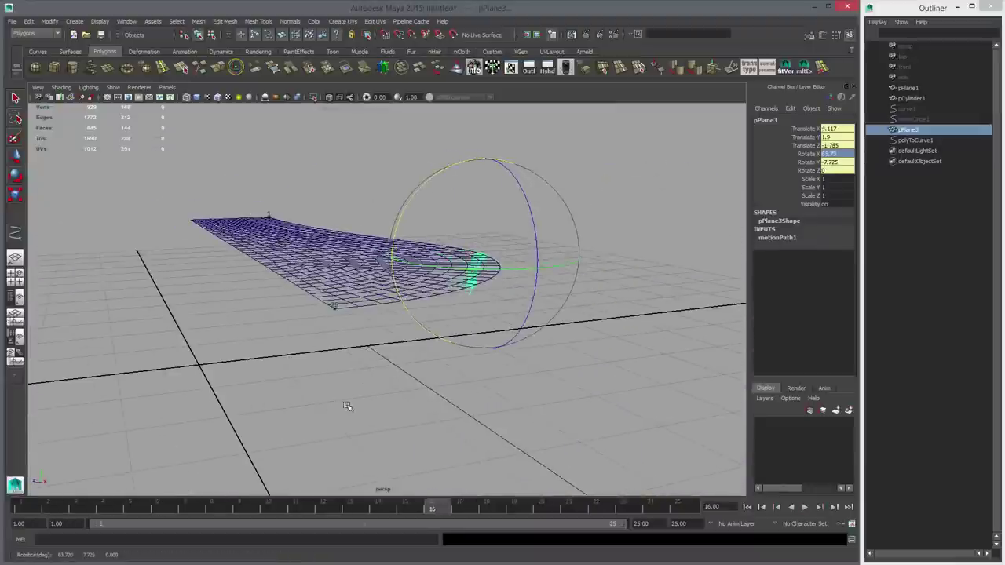
key("ctrl+z")
left_click_drag(442, 513, 601, 510)
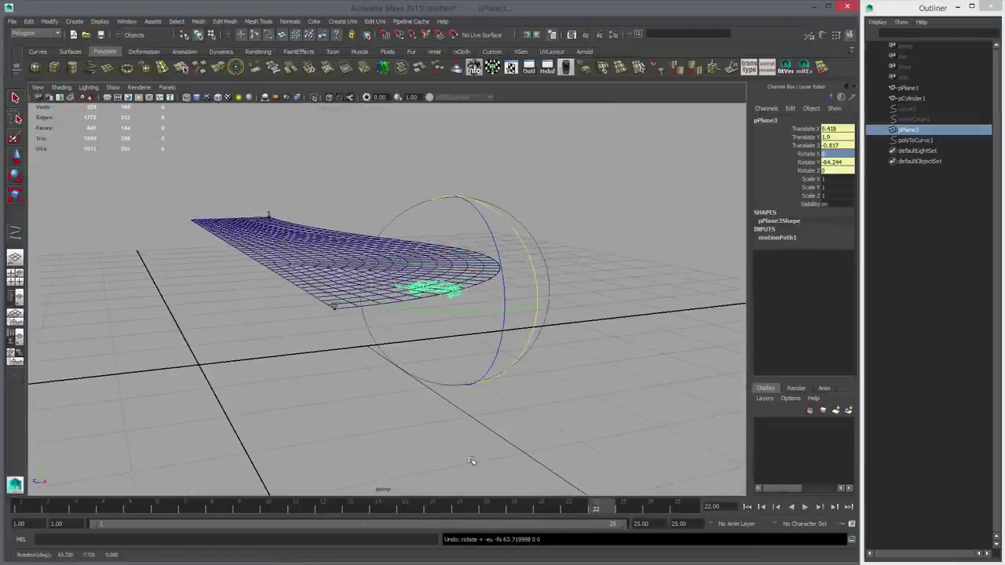
Step: Show the stitch and surface over the seam reference image in the top view, and go to frame 1
key("space")
key("space")
key("space")
key("space")
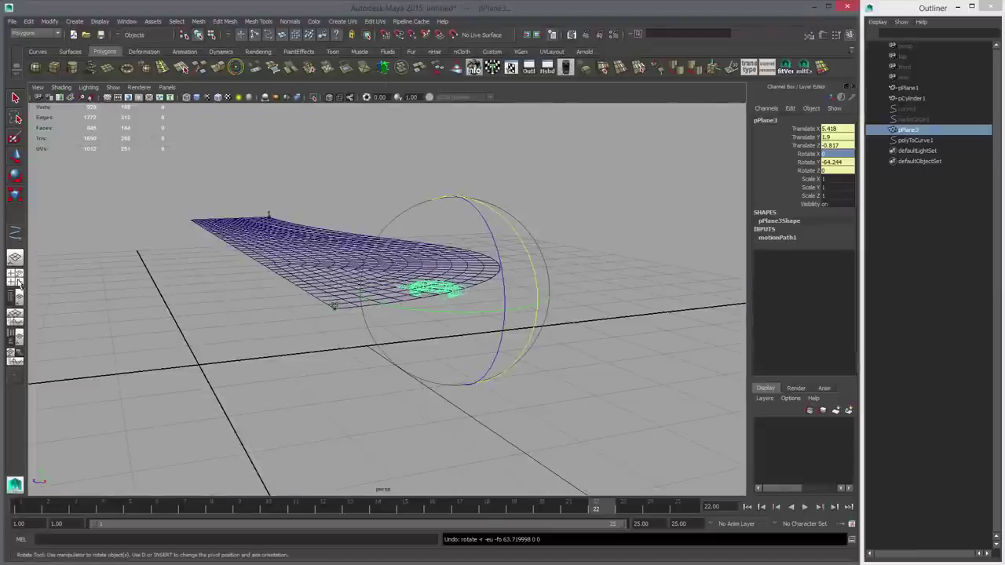
left_click(19, 282)
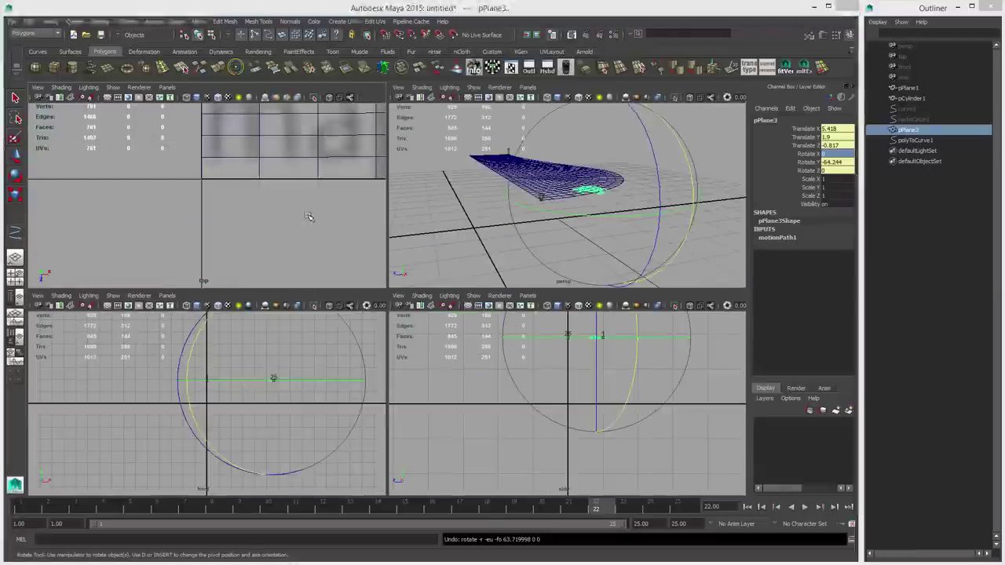
key("space")
key("f")
right_click_drag(518, 350, 353, 336, "alt")
middle_click_drag(354, 336, 451, 337, "alt")
right_click_drag(451, 338, 518, 340, "alt")
key("w")
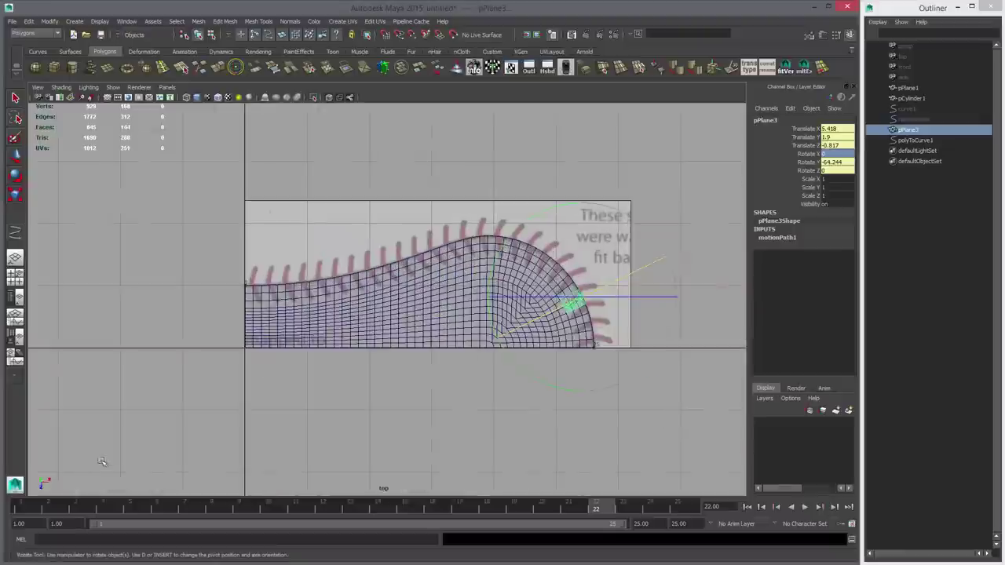
left_click(22, 511)
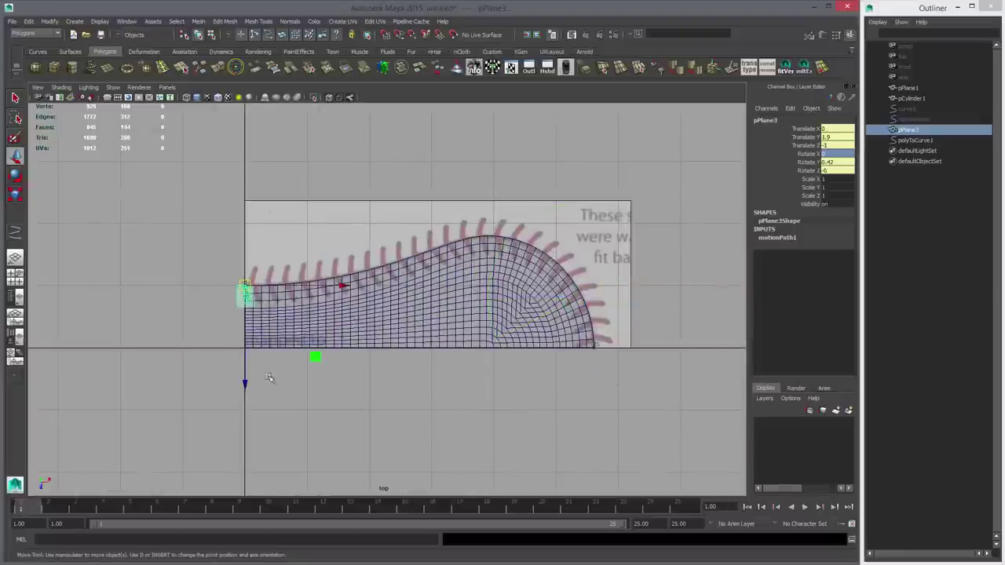
Step: Scrub to frame 7 and back to frame 1, comparing the stitch's spacing with the reference stitches
right_click_drag(392, 402, 536, 426, "alt")
middle_click_drag(536, 426, 738, 432, "alt")
right_click_drag(573, 436, 660, 446, "alt")
right_click_drag(347, 377, 412, 383, "alt")
left_click_drag(34, 508, 186, 517)
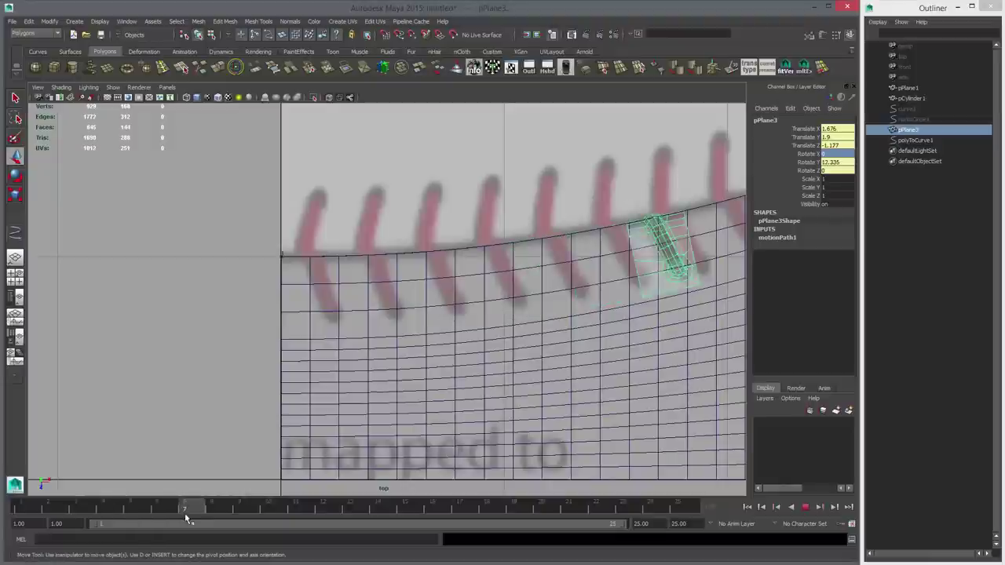
right_click_drag(561, 409, 453, 412, "alt")
middle_click_drag(453, 413, 327, 418, "alt")
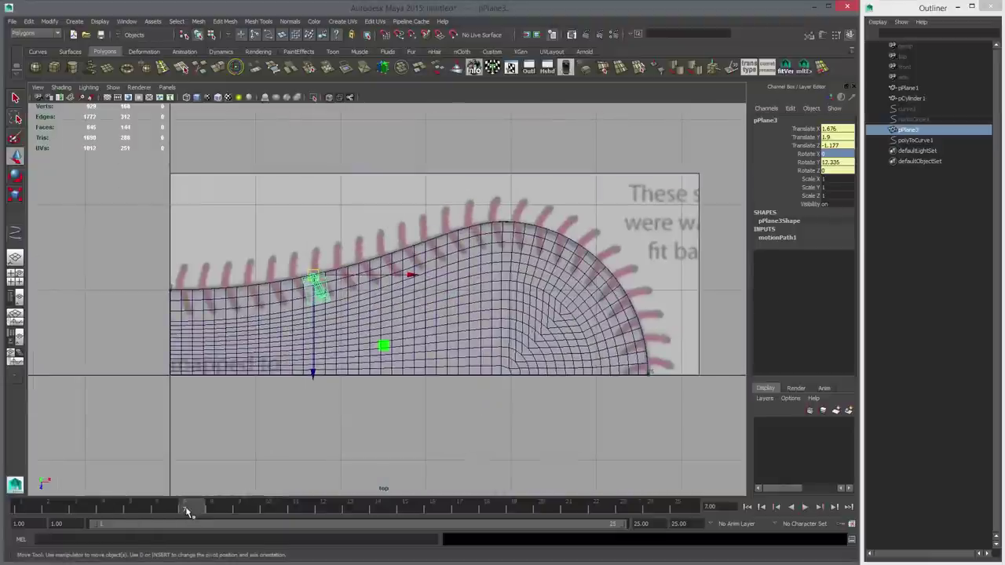
left_click_drag(187, 511, 19, 513)
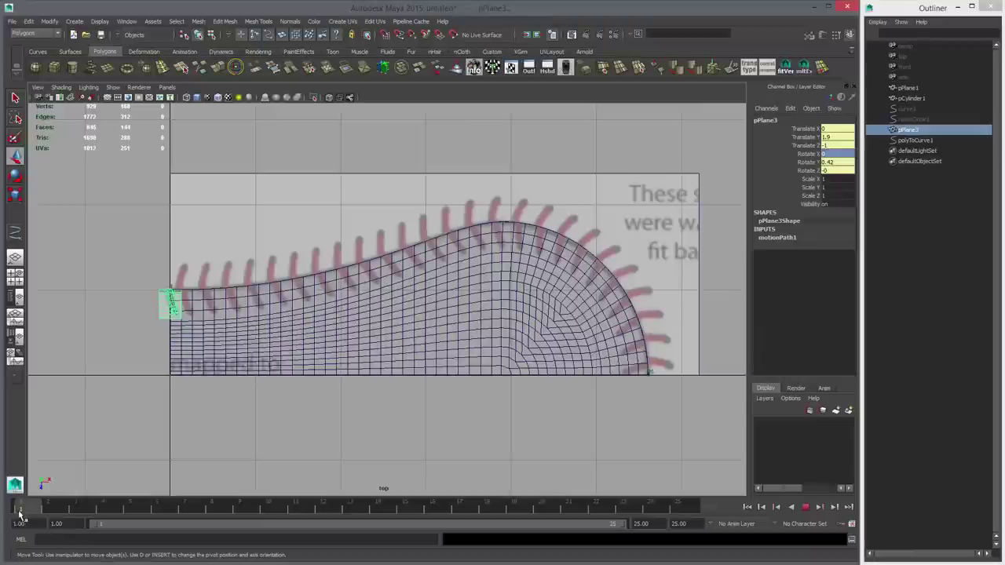
Step: Set the current time to 1.5 and compare the stitch's position with the first stitch in the reference image
key("alt+v")
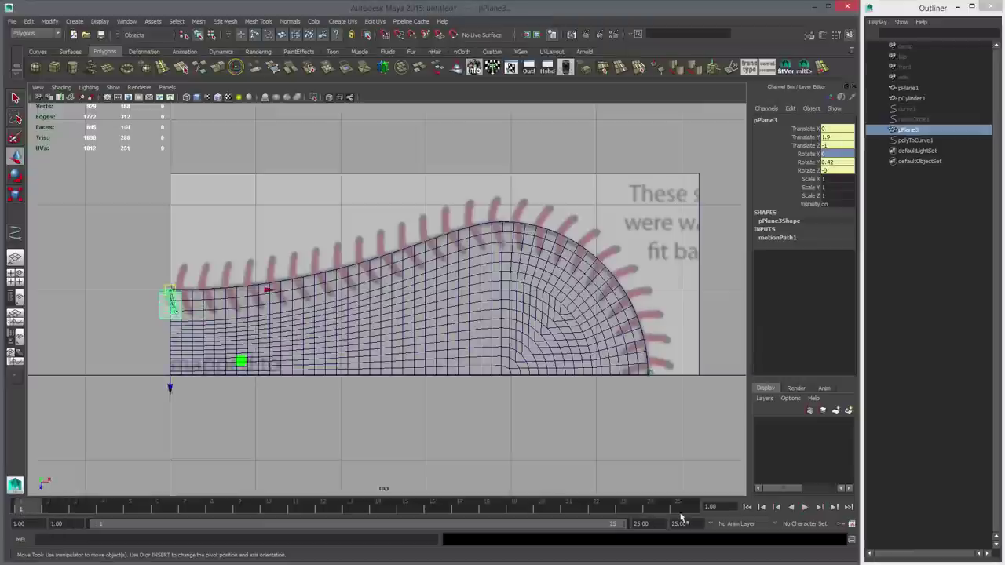
left_click_drag(720, 507, 661, 512)
type("1.")
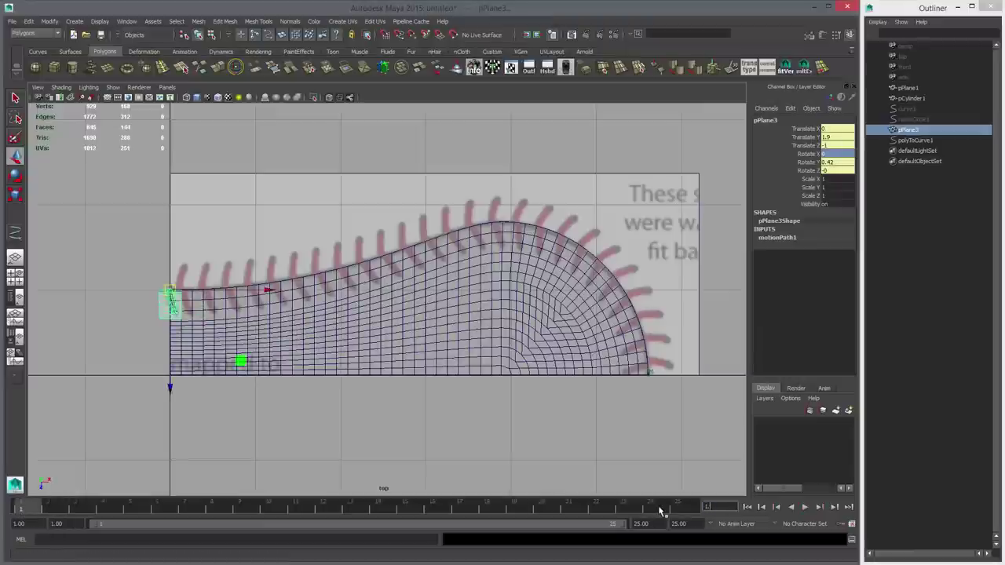
type("5")
key("Return")
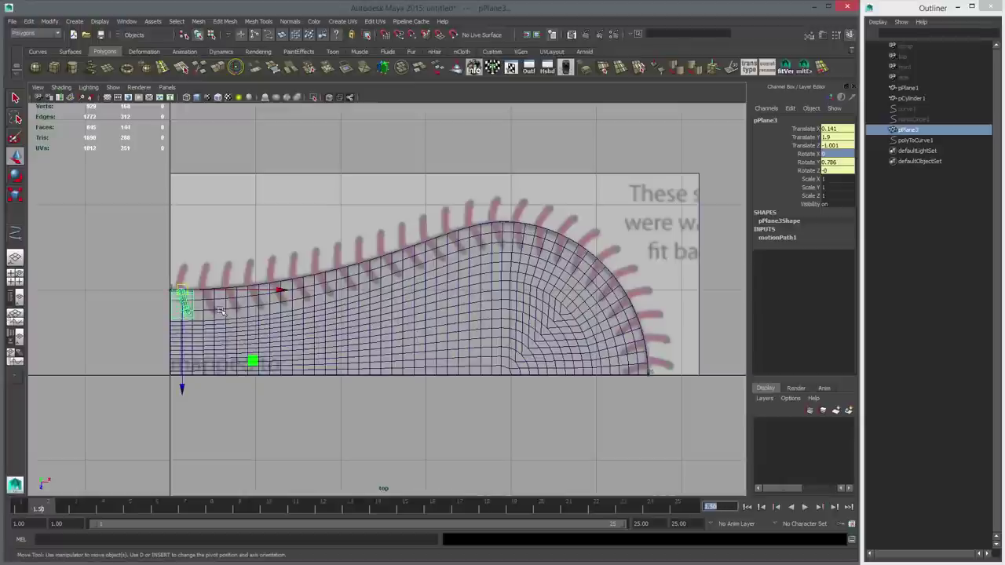
middle_click_drag(177, 320, 337, 325, "alt")
right_click_drag(338, 324, 486, 323, "alt")
middle_click_drag(486, 323, 403, 324, "alt")
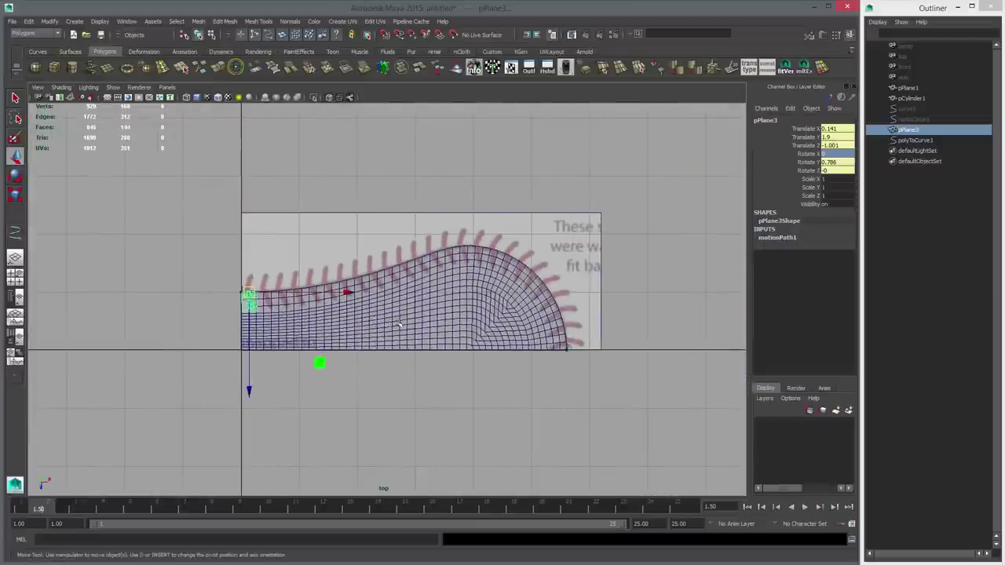
right_click_drag(317, 324, 432, 329, "alt")
middle_click_drag(432, 328, 519, 323, "alt")
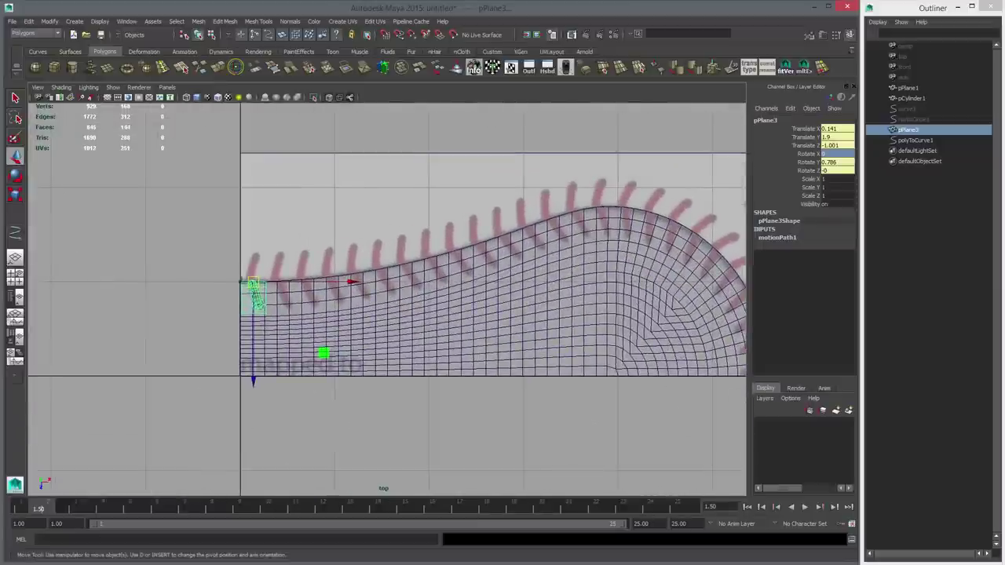
Step: Return the timeline to frame 1 and inspect the whole seam in the top view
mouse_move(30, 515)
left_mouse_down()
mouse_move(38, 512)
mouse_move(17, 515)
left_mouse_up()
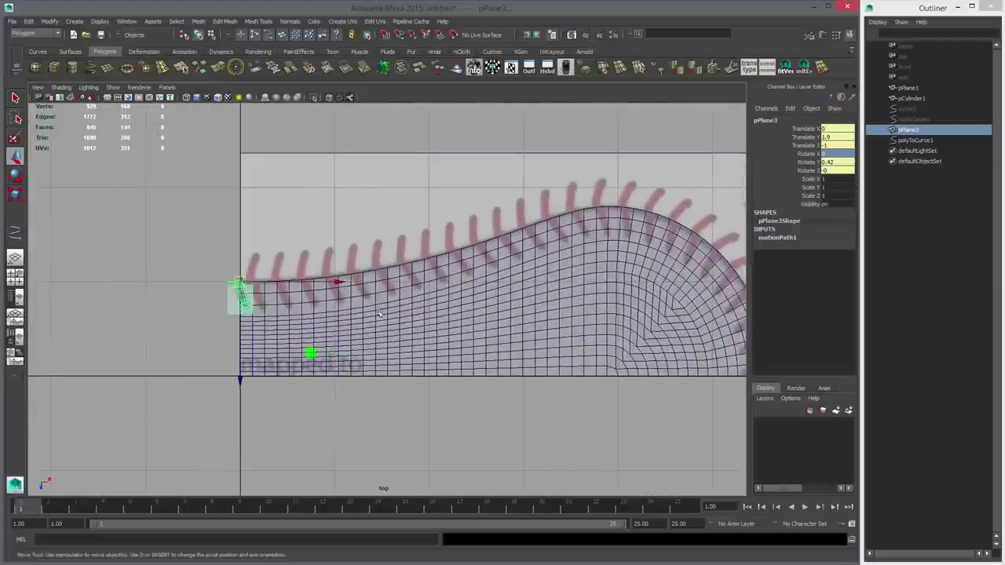
middle_click_drag(453, 313, 361, 315, "alt")
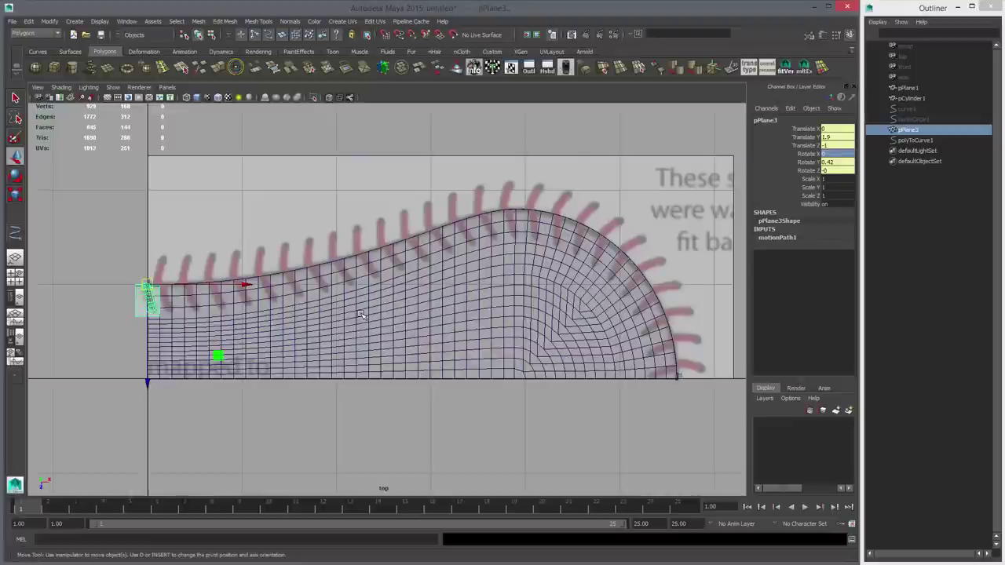
middle_click_drag(464, 302, 456, 302, "alt")
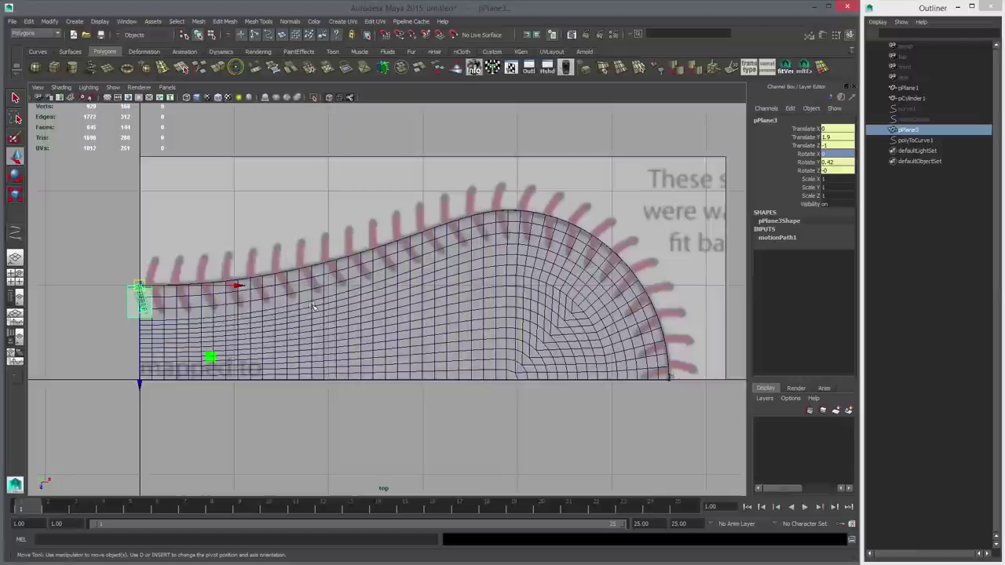
Step: Open the Animation Snapshot options for the selected stitch mesh and base the time range on Start/End
left_click(913, 132)
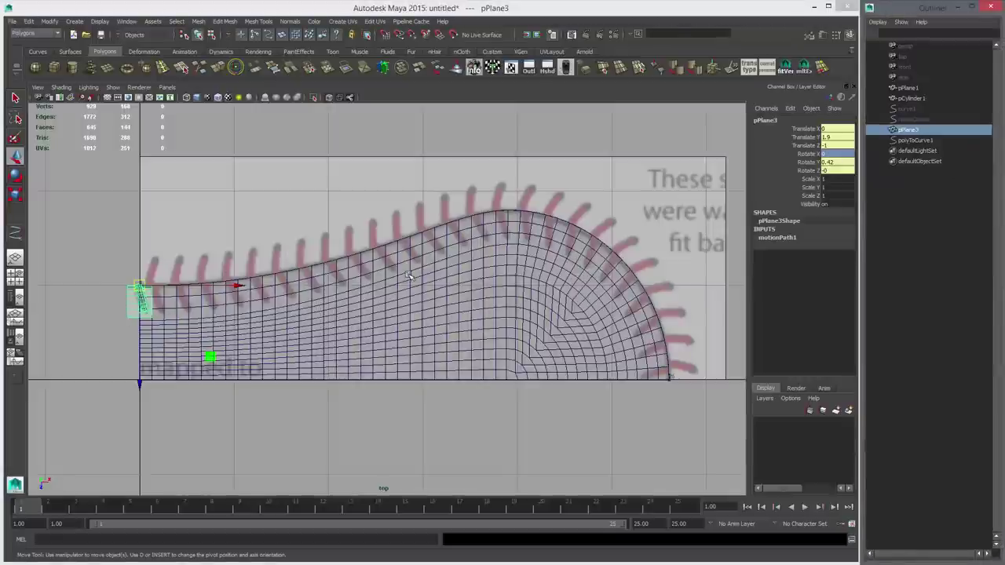
key("space")
left_click(254, 296)
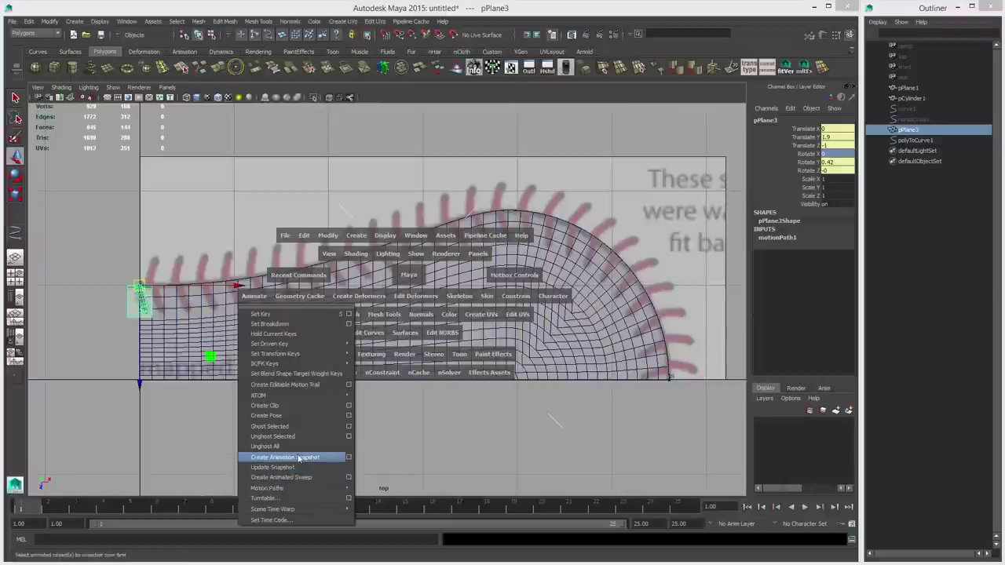
left_click(347, 459)
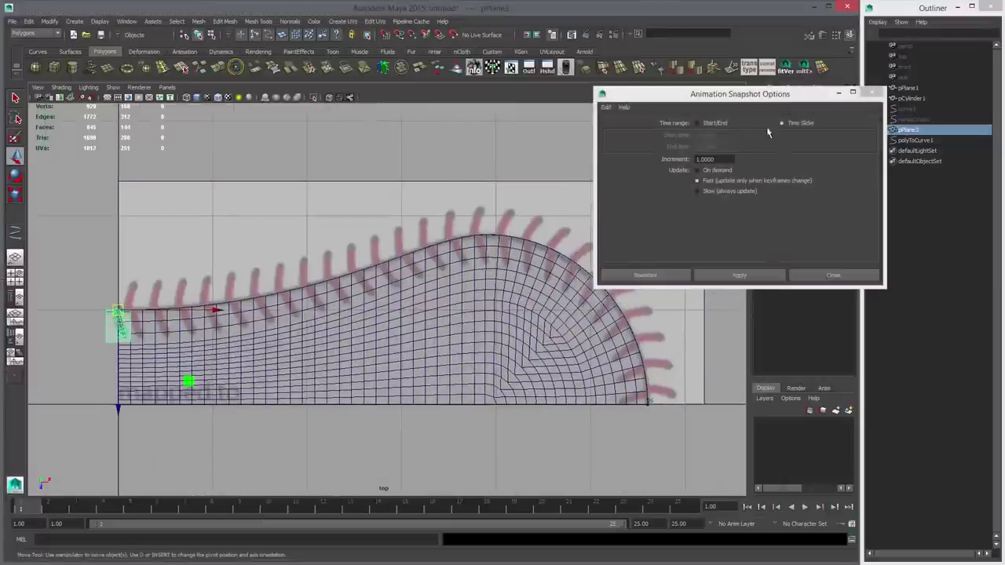
left_click(719, 124)
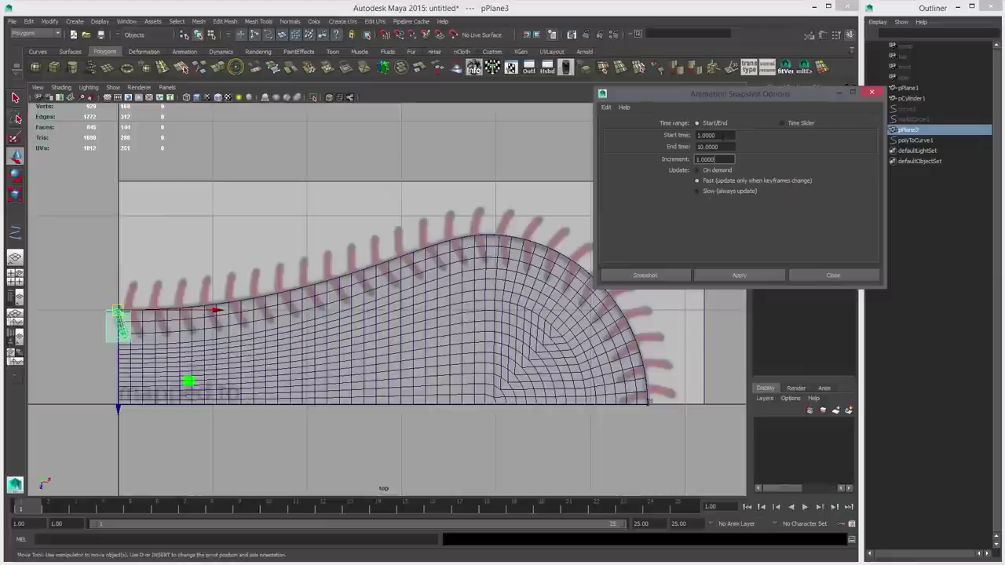
Step: Set the snapshot's end time to 25 and its start time to 1.5
left_click_drag(722, 147, 642, 148)
type("25")
key("Return")
key("Tab")
left_click_drag(726, 138, 635, 139)
type("1.")
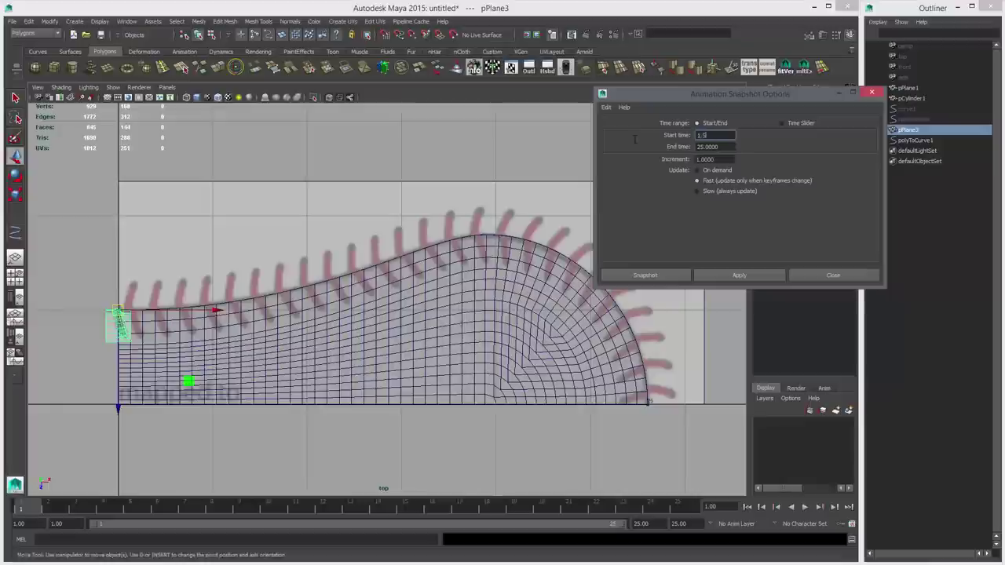
type("5")
key("Return")
Step: Check the stitch at frame 24, then try a snapshot from frame 1 with the end time set to 24.5
left_click_drag(23, 511, 539, 514)
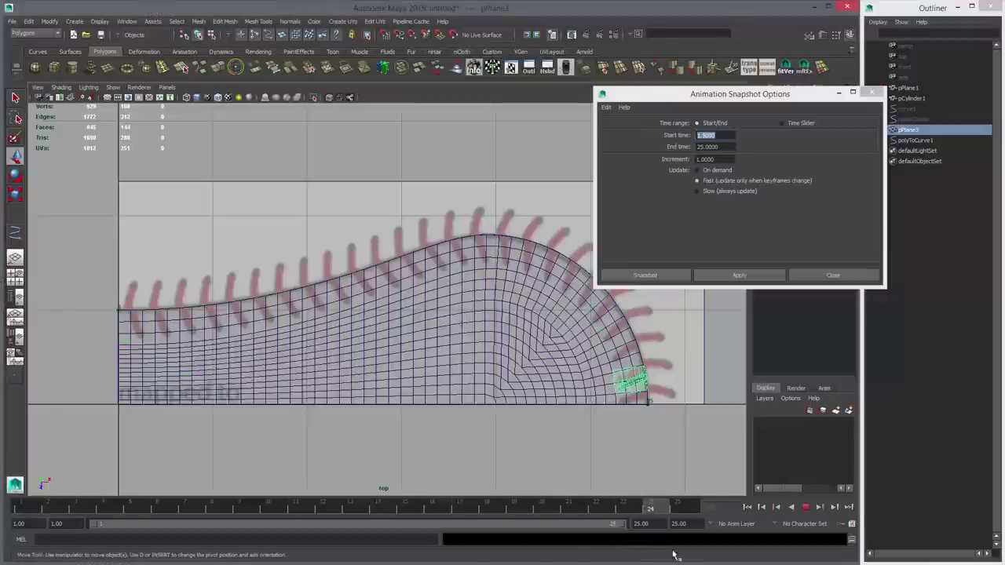
left_click_drag(673, 553, 664, 553)
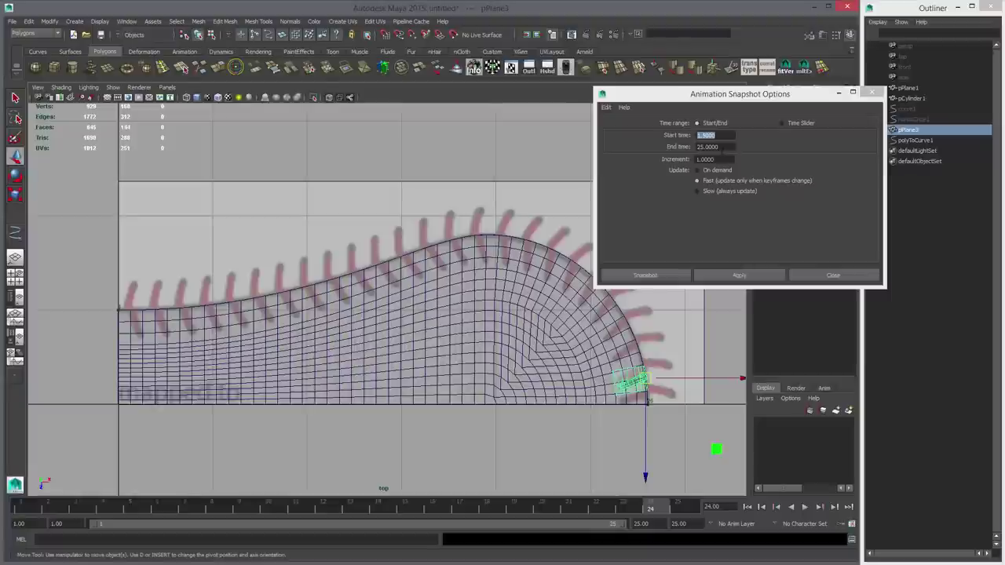
left_click_drag(723, 147, 646, 155)
type("24.5")
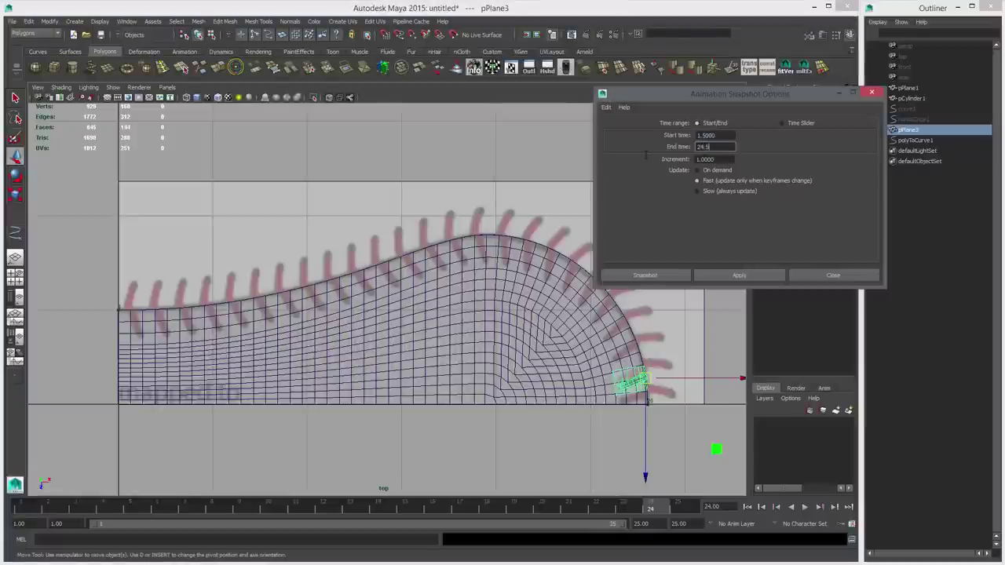
key("Return")
left_click(22, 509)
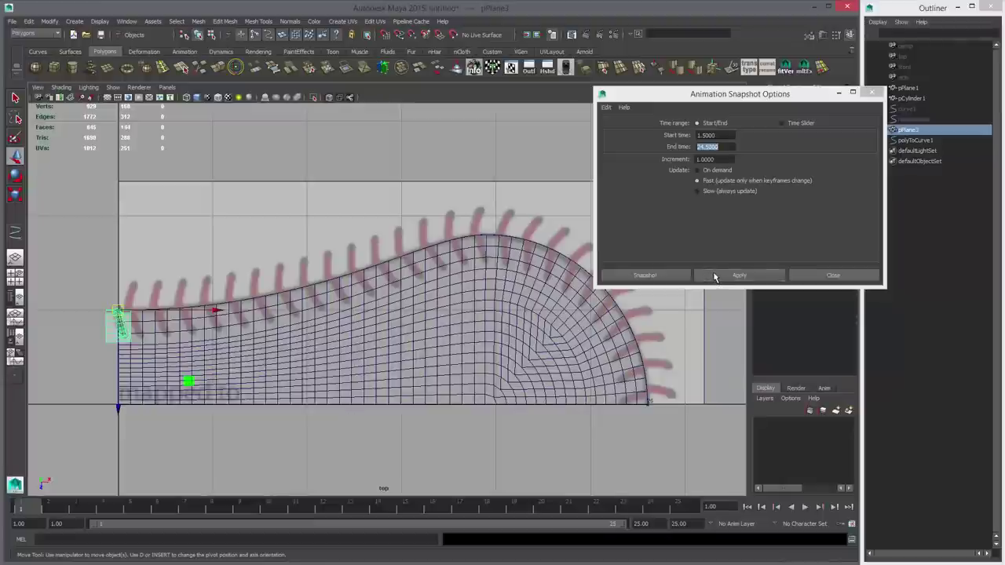
left_click(715, 277)
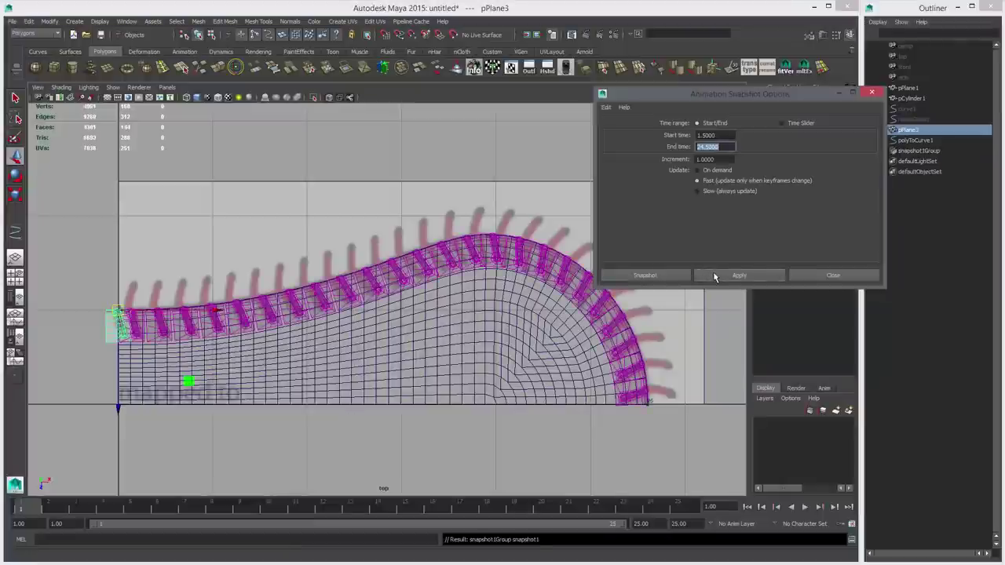
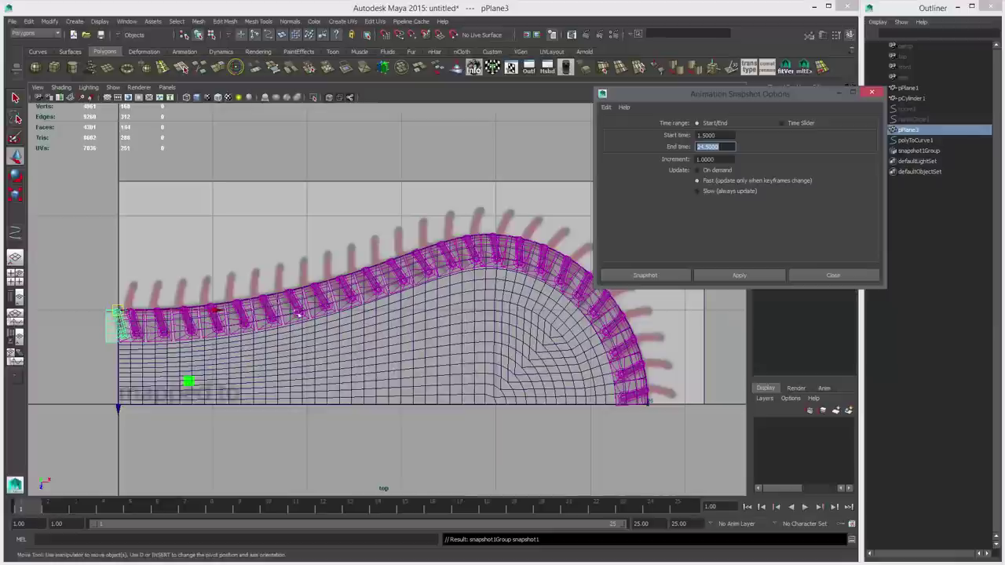
Step: Undo the stitch snapshot and set the snapshot's end time to 25.5
middle_click_drag(532, 327, 493, 329, "alt")
key("ctrl+z")
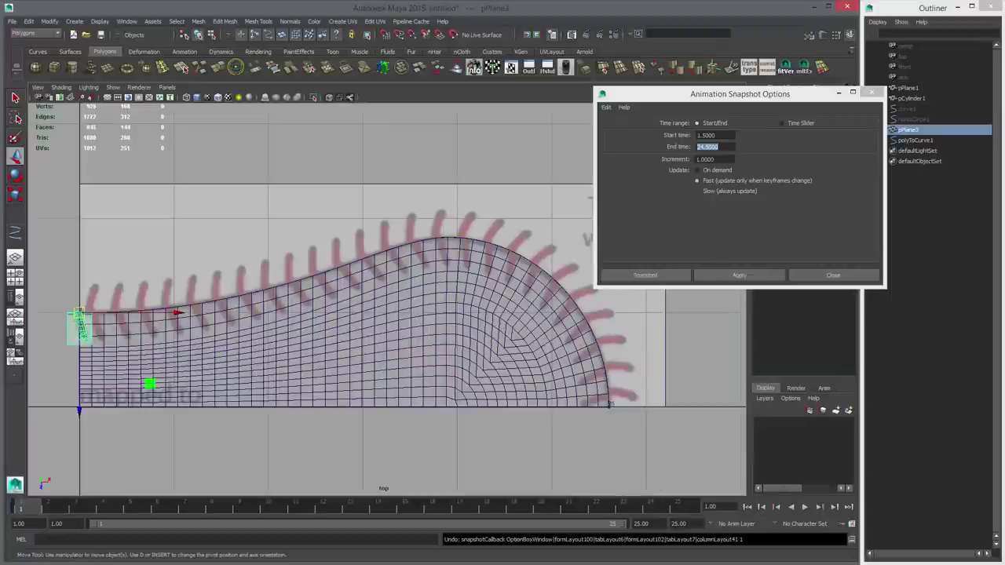
left_click(700, 147)
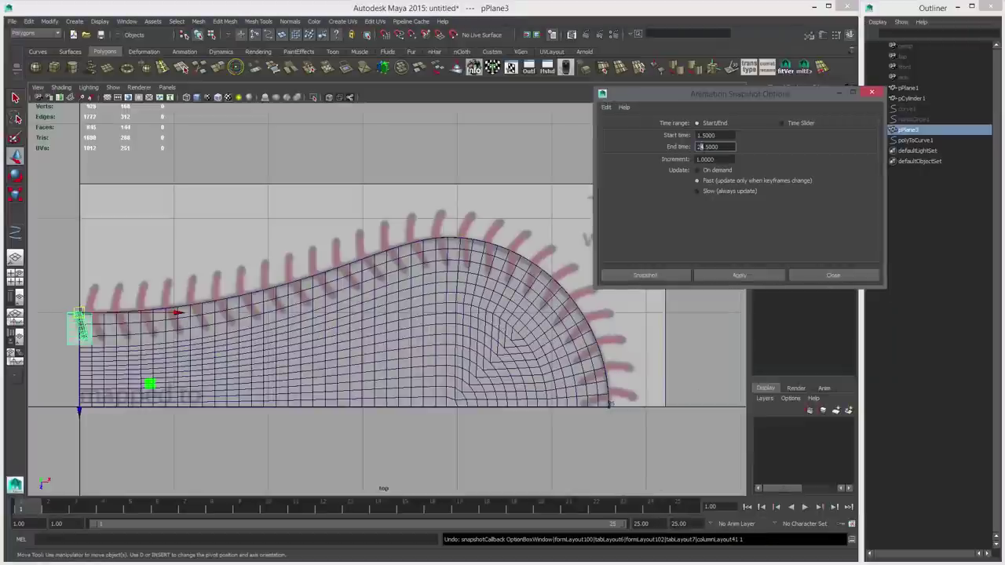
type("5")
key("Return")
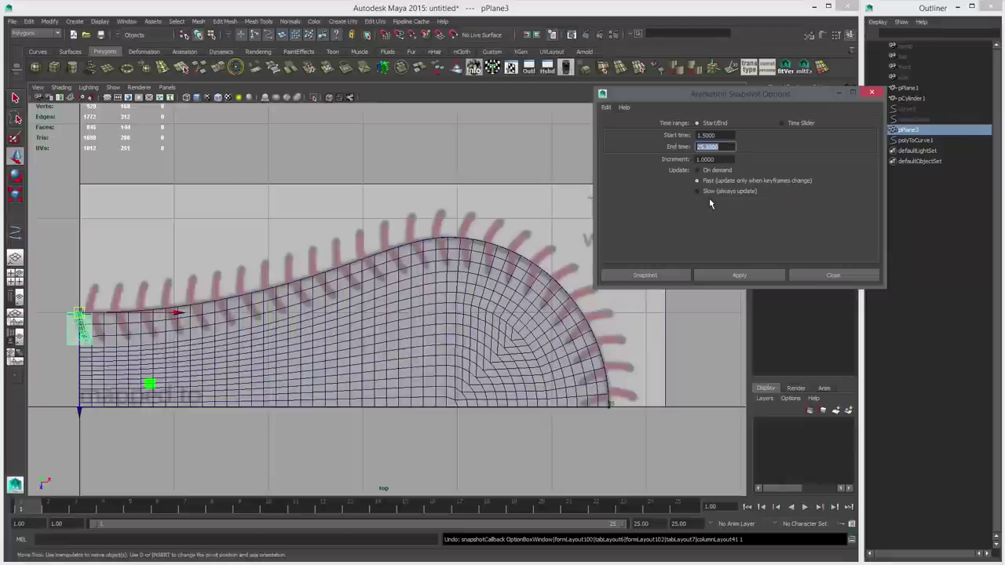
Step: Extend the end of the playback range to frame 26
middle_click_drag(529, 385, 556, 392, "alt")
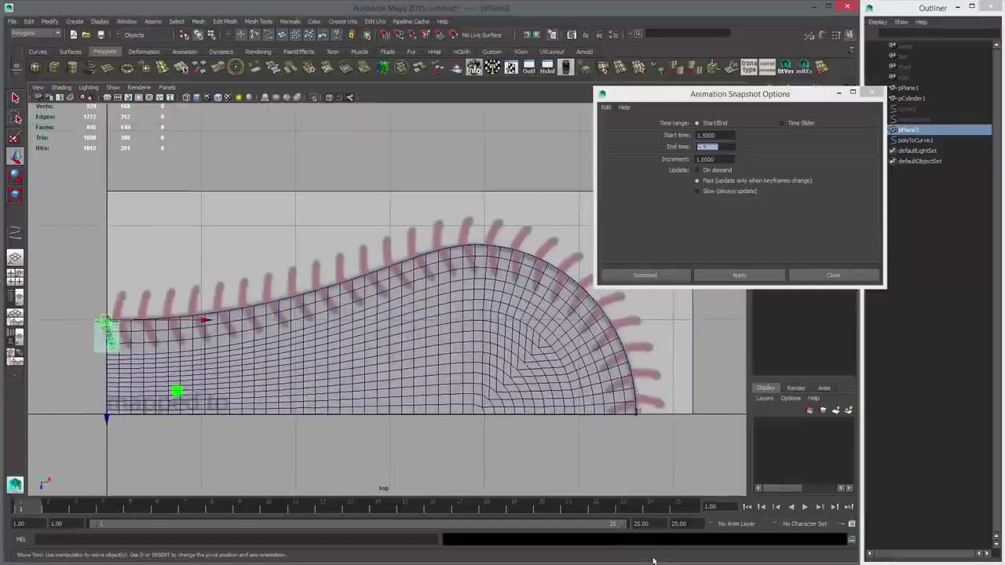
left_click(641, 524)
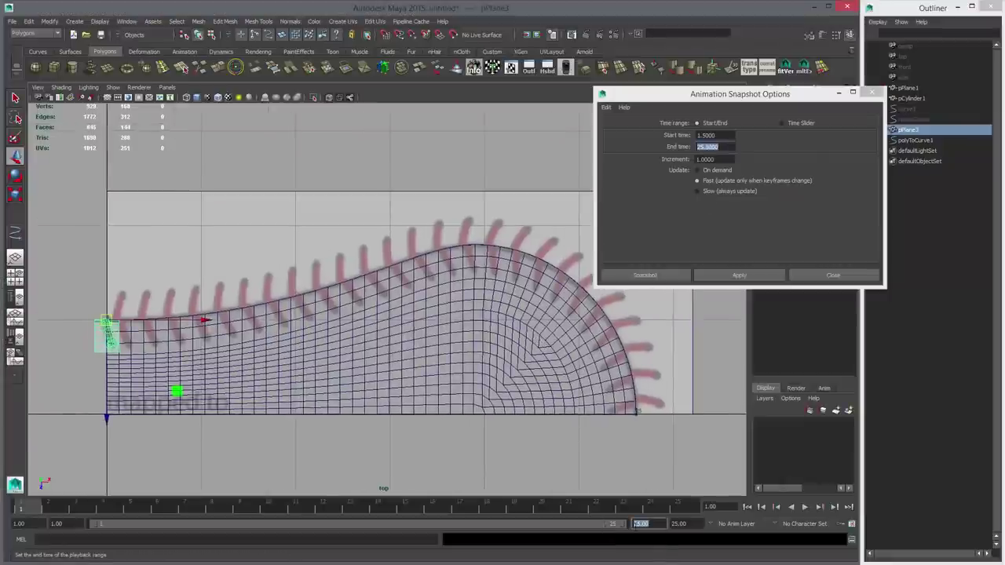
type("26")
key("Return")
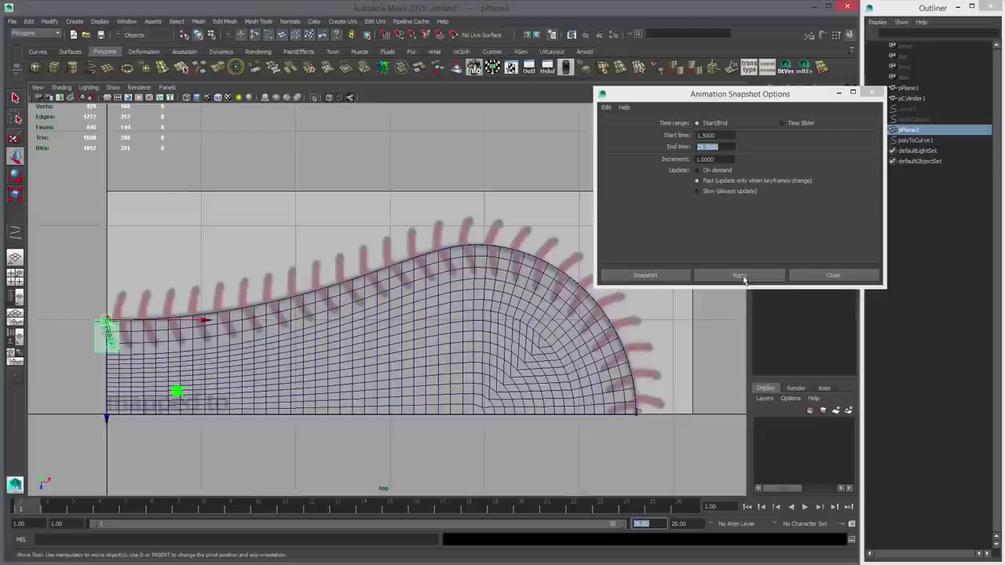
Step: Try the stitch snapshot with the 1.5 to 25.5 time range, check the seam's end, and undo it
left_click(740, 276)
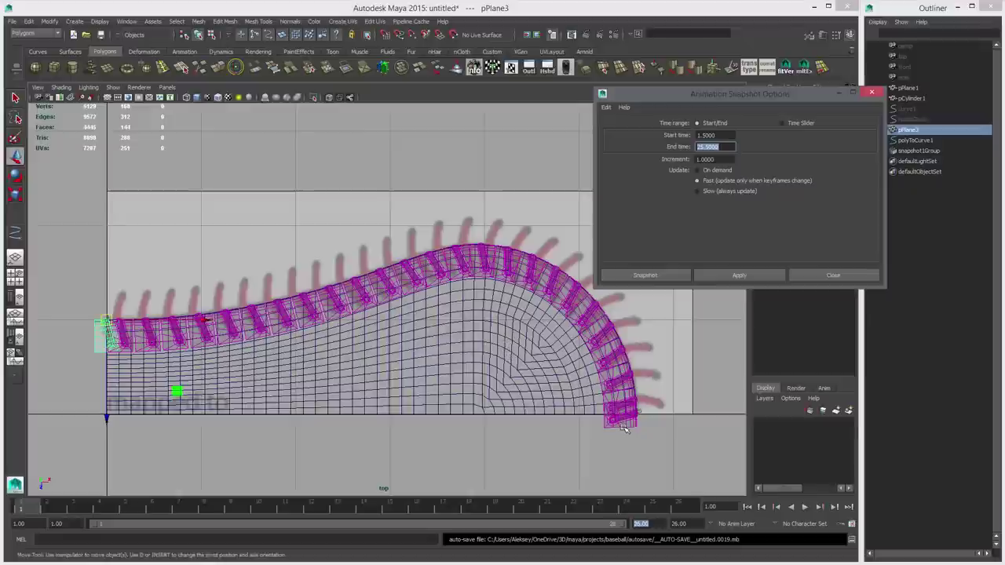
middle_click_drag(537, 368, 530, 373, "alt")
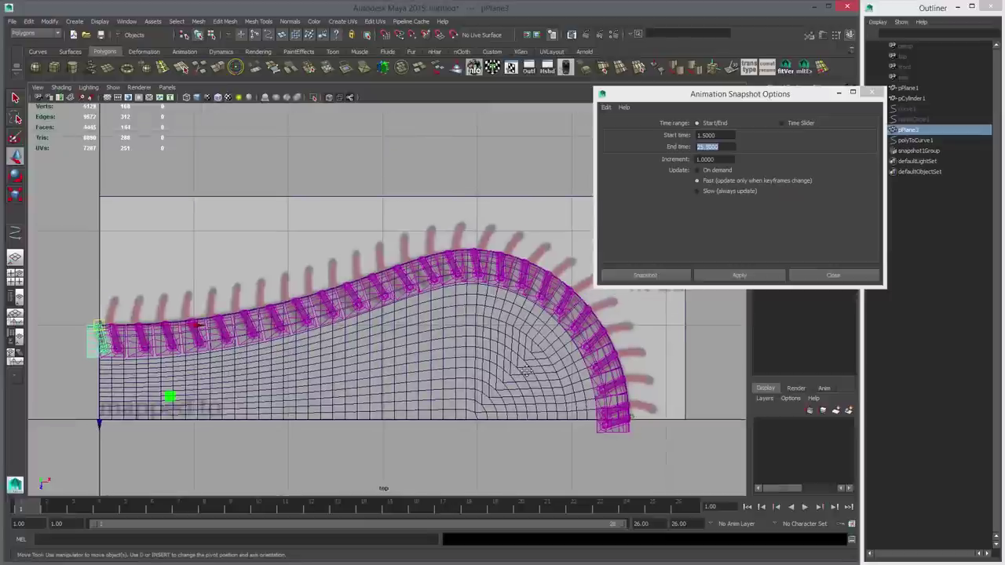
key("ctrl+z")
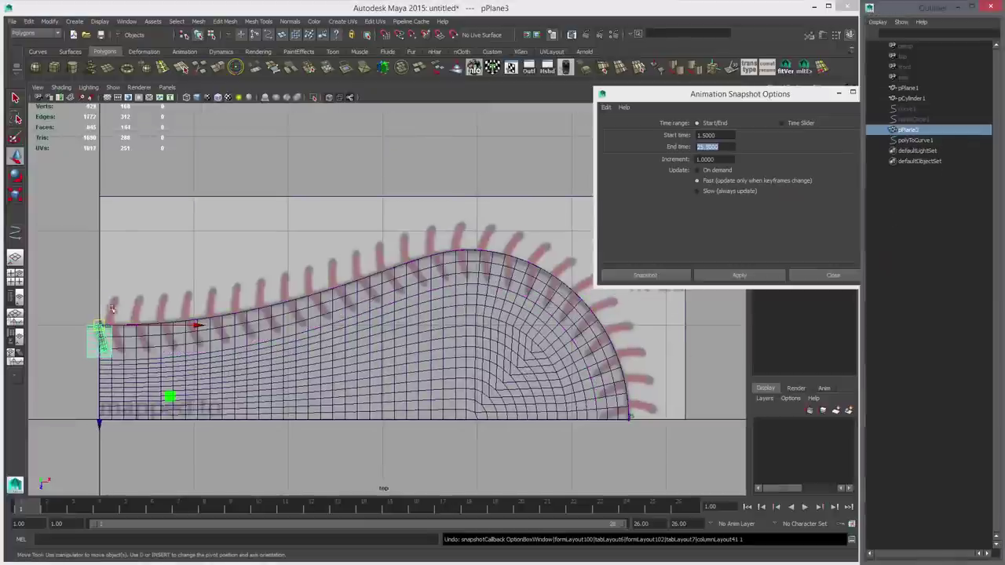
Step: Move the motion path's last key to frame 26 in the Graph Editor and close the snapshot options
left_click(16, 318)
left_click_drag(679, 324, 719, 348)
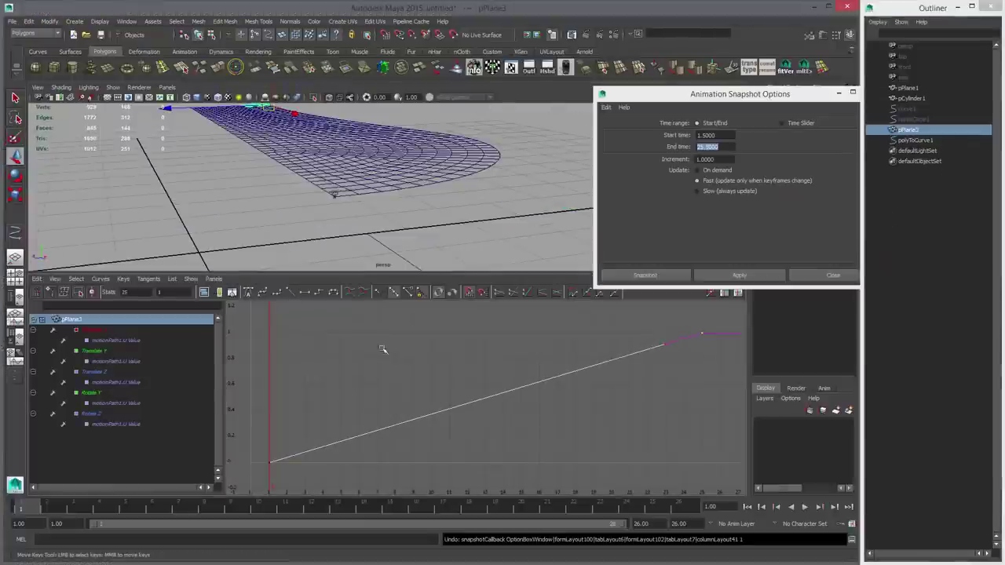
left_click_drag(135, 292, 83, 288)
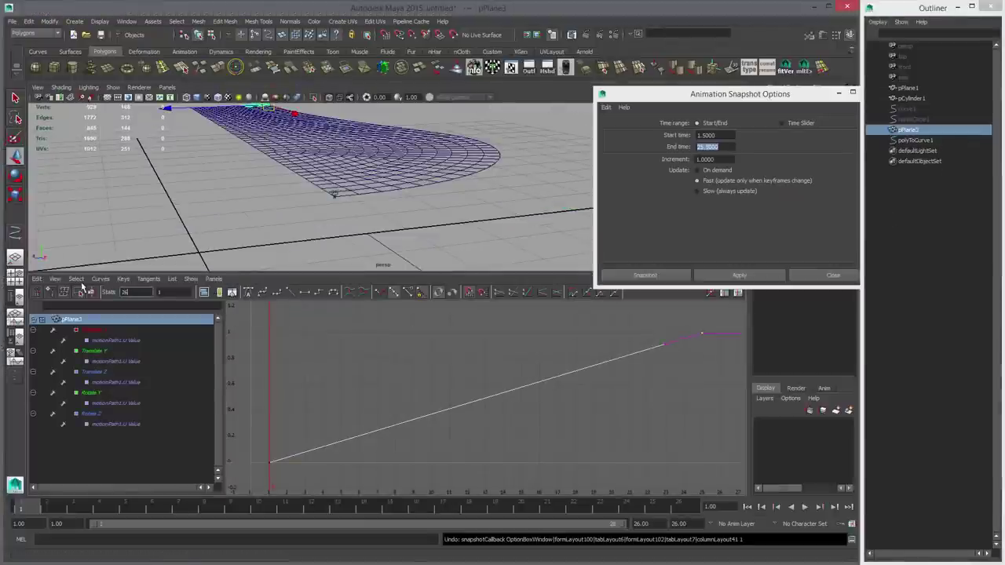
key("Return")
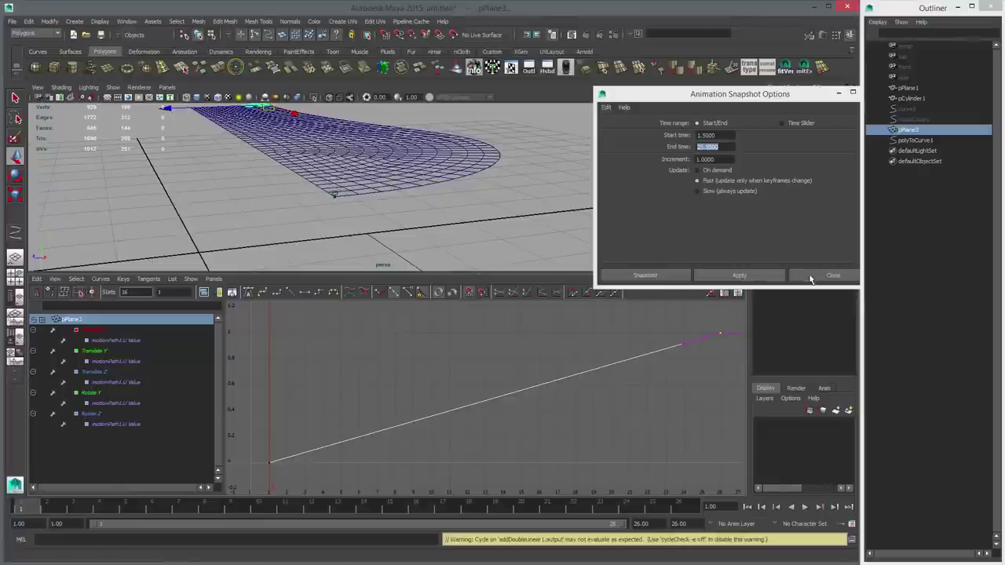
left_click(811, 277)
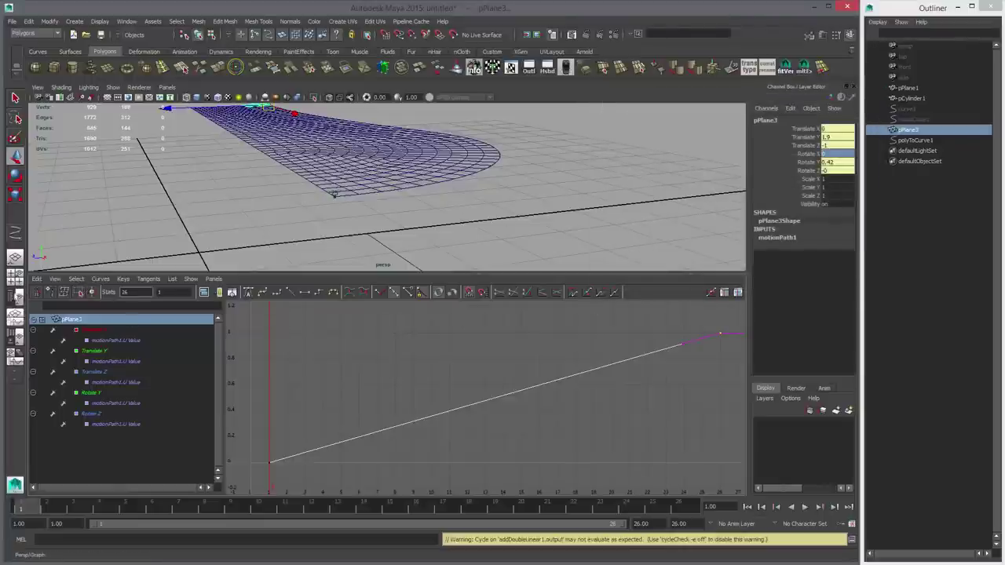
Step: Create an animation snapshot of the stitch along the seam from 1.5 to 25.5 in the top view
left_click(15, 276)
key("space")
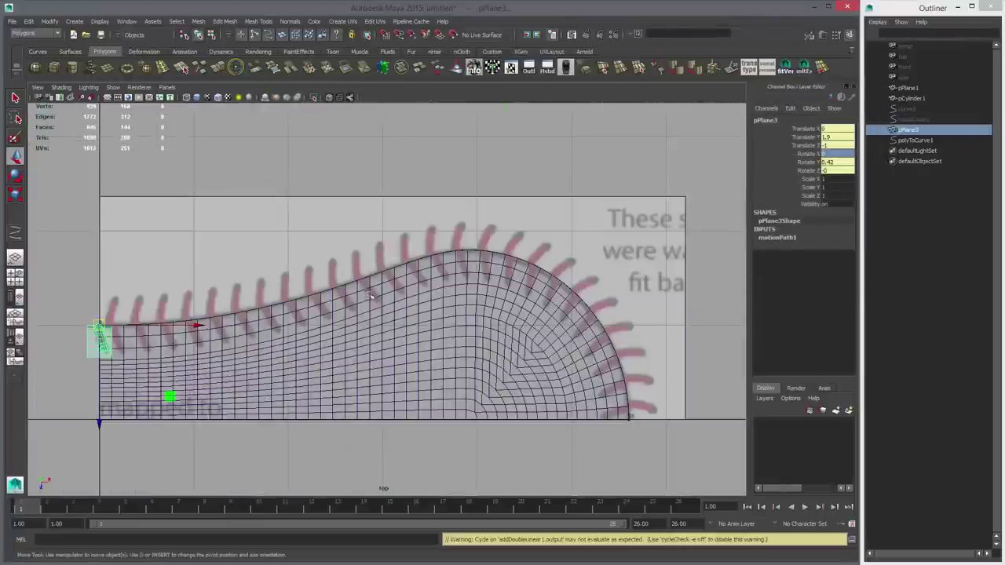
key("space")
left_click(210, 317)
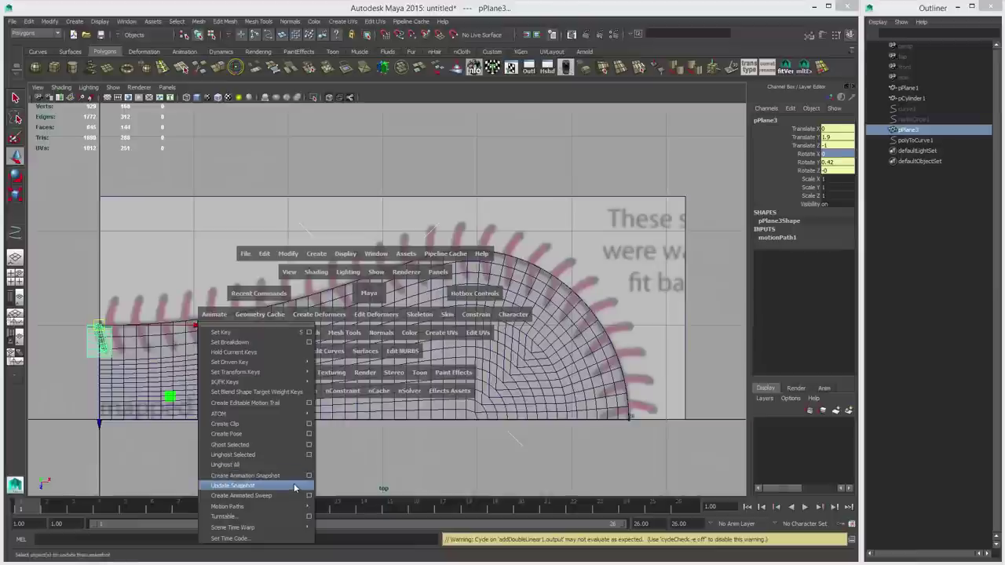
left_click(310, 477)
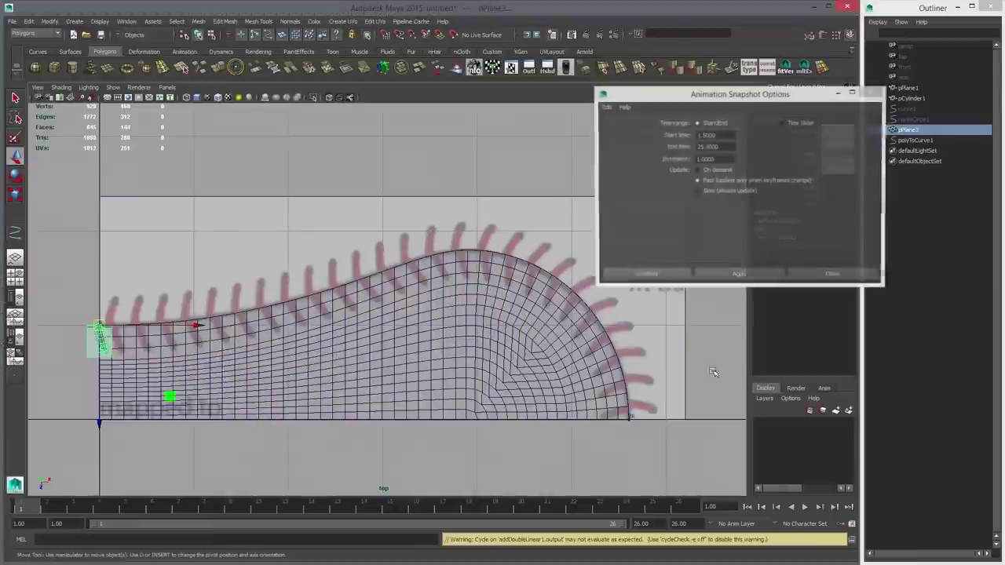
left_click(739, 276)
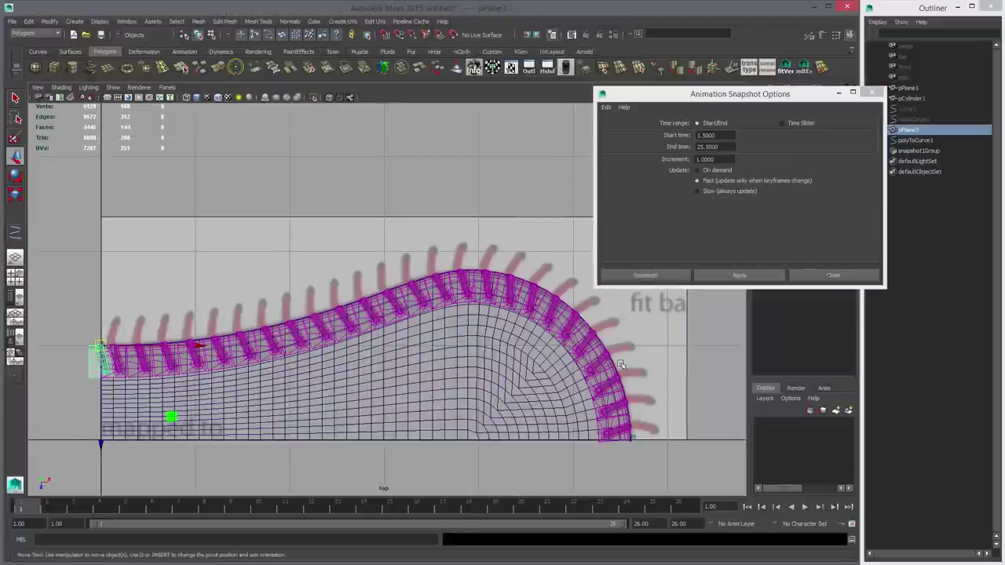
Step: Undo the stitch snapshot and open the UV Texture Editor for the original stitch mesh
key("ctrl+z")
middle_click_drag(137, 361, 264, 355, "alt")
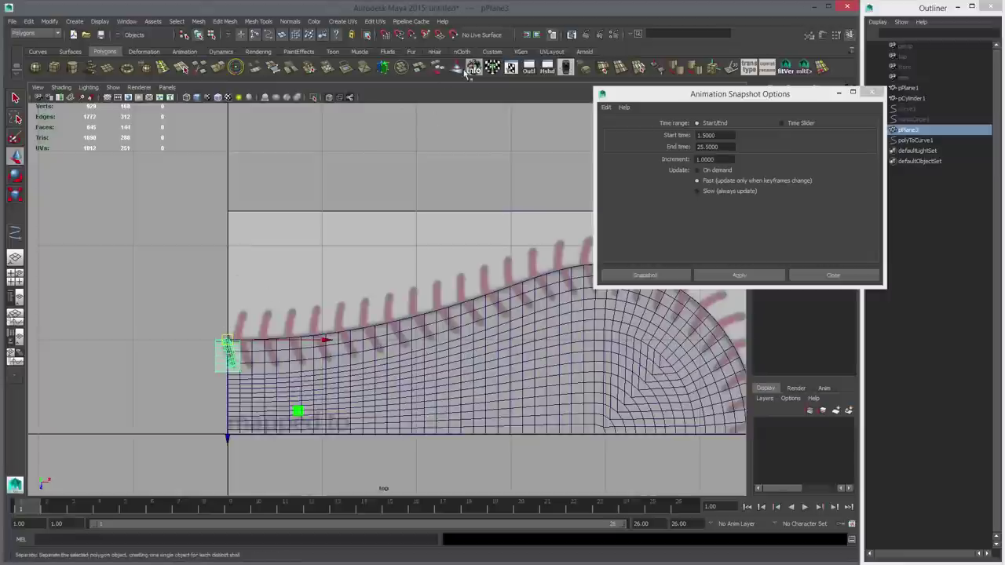
left_click_drag(651, 92, 515, 125)
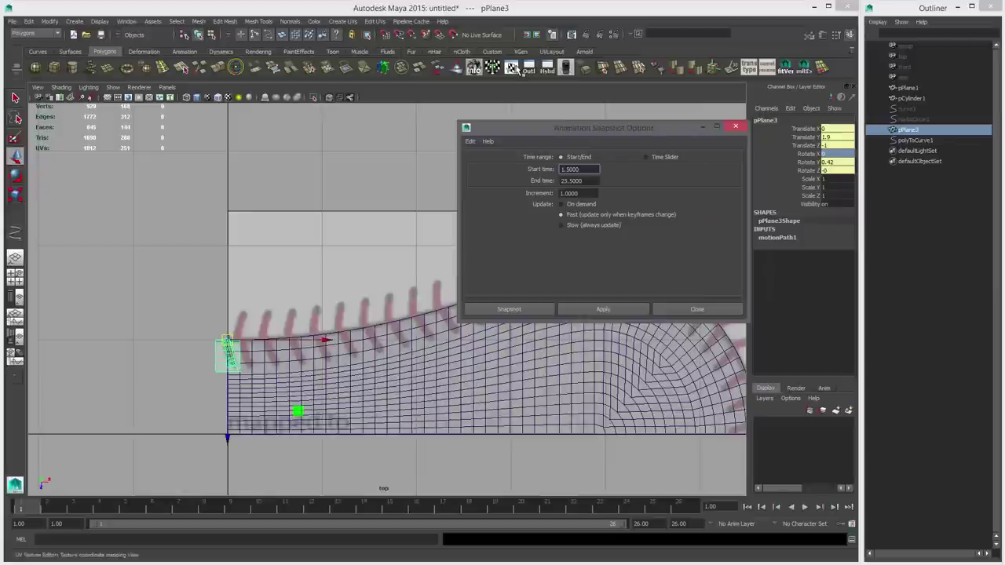
left_click(511, 68)
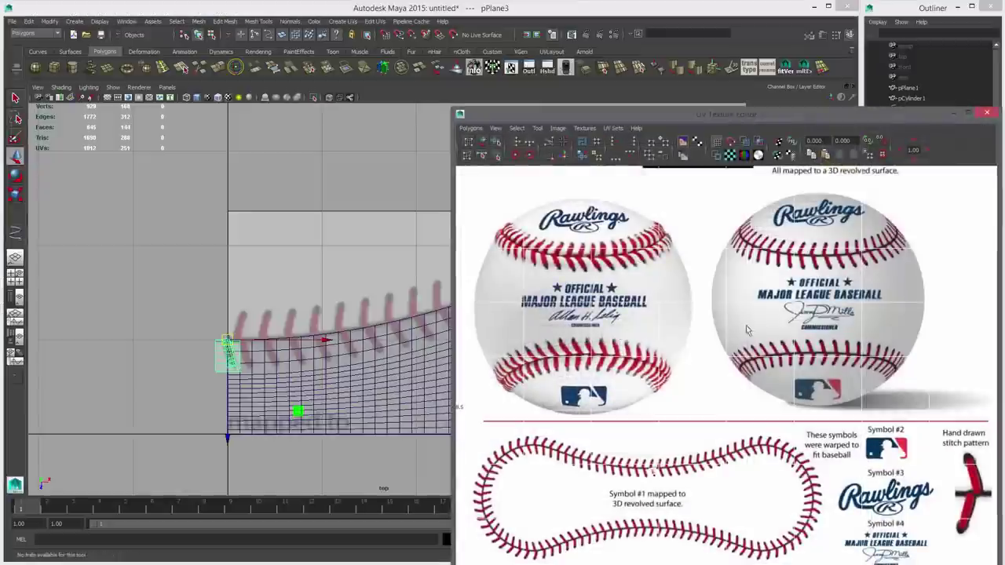
Step: Assign a different material to the stitch mesh in place of the reference image material
right_click(226, 353)
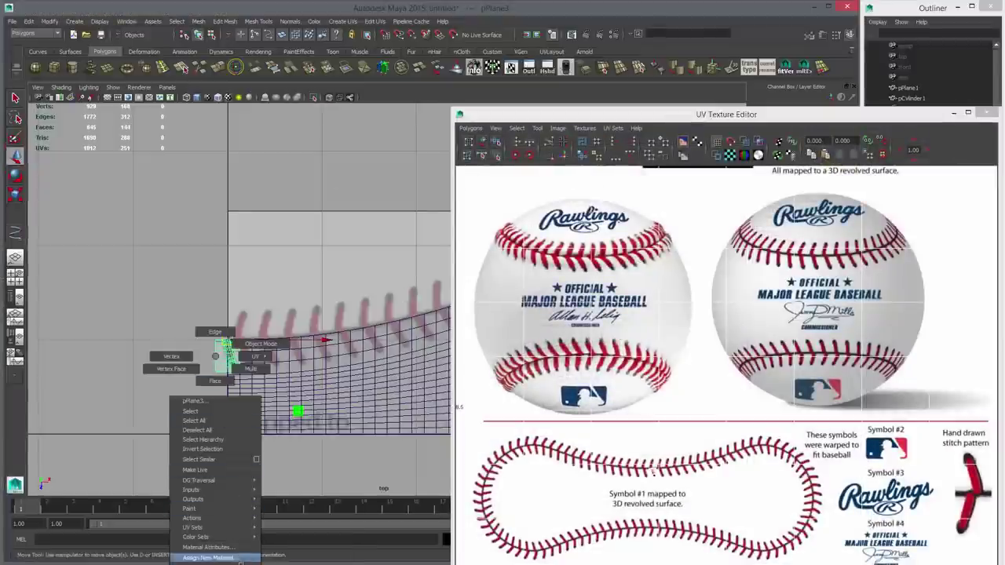
left_click(282, 564)
right_click_drag(710, 236, 652, 384, "alt")
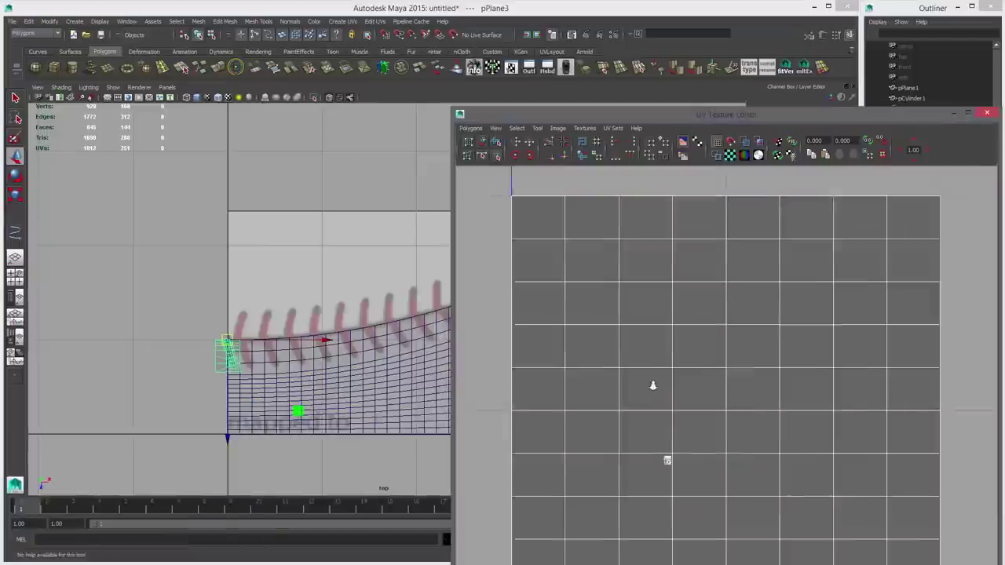
middle_click_drag(652, 384, 620, 327, "alt")
Step: Apply automatic UV mapping to the stitch mesh, inspect the UV layout, and switch to the Select tool
left_click(495, 69)
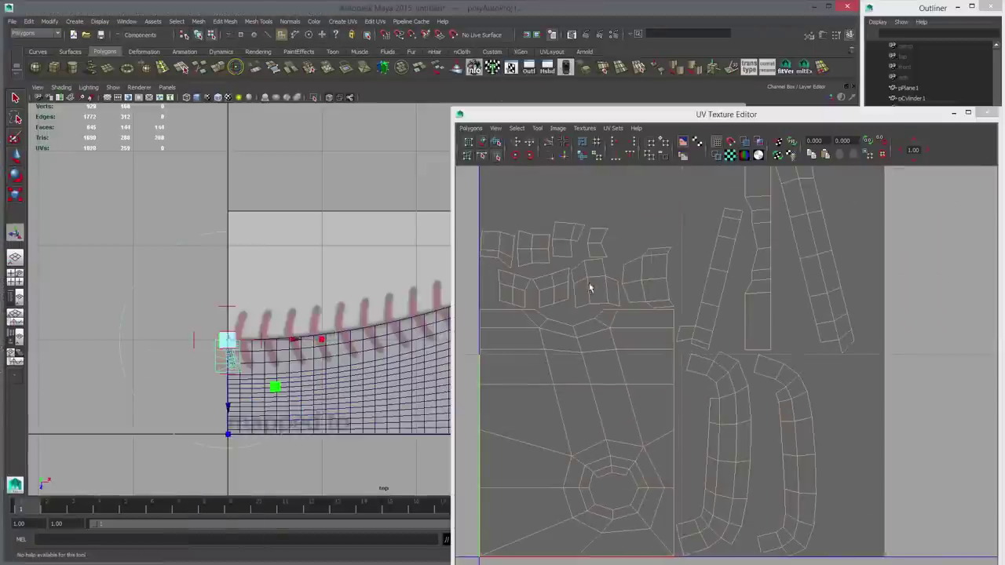
right_click_drag(669, 346, 480, 336, "alt")
left_click(15, 156)
middle_click_drag(723, 350, 680, 355, "alt")
key("q")
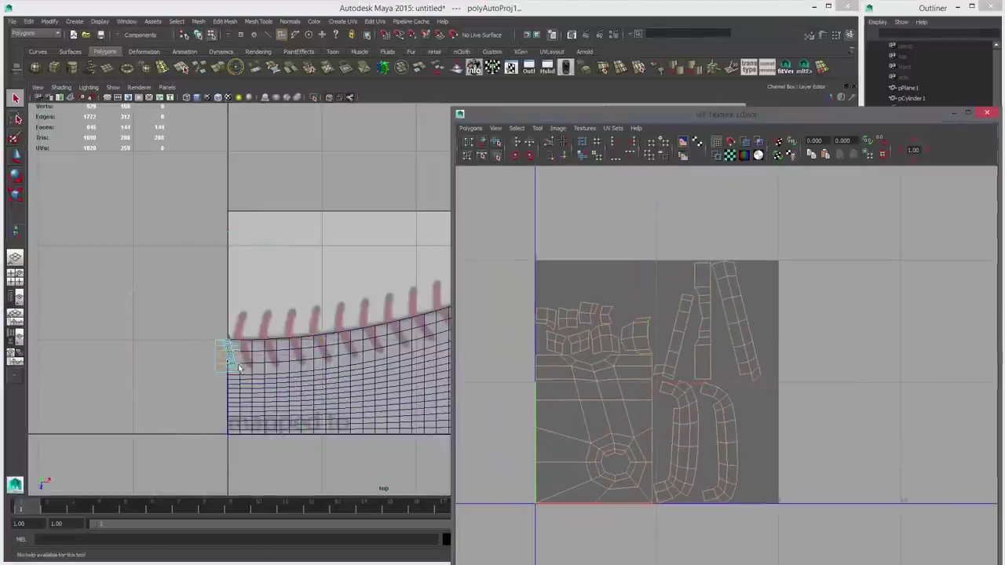
Step: Select the thread faces of the stitch mesh and planar-map them from the Y axis, keeping the image width/height ratio
right_click_drag(245, 377, 276, 383, "alt")
right_click_drag(197, 368, 191, 373)
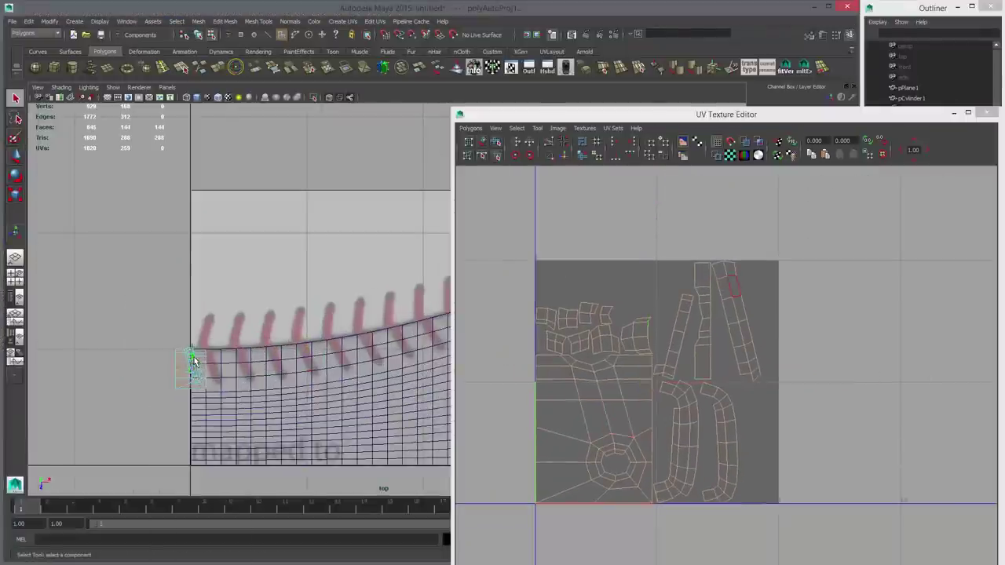
double_click(194, 360)
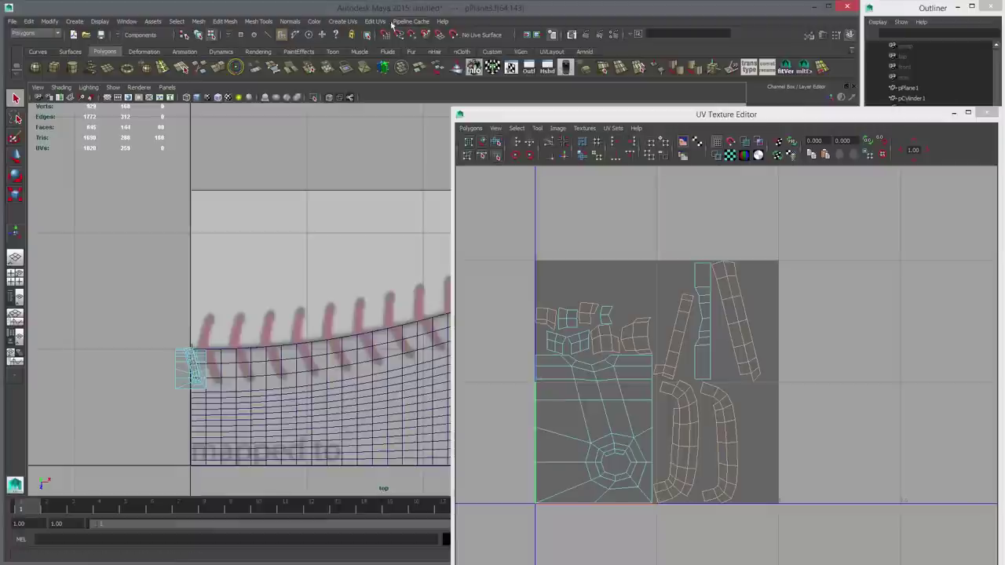
left_click(347, 23)
left_click(435, 36)
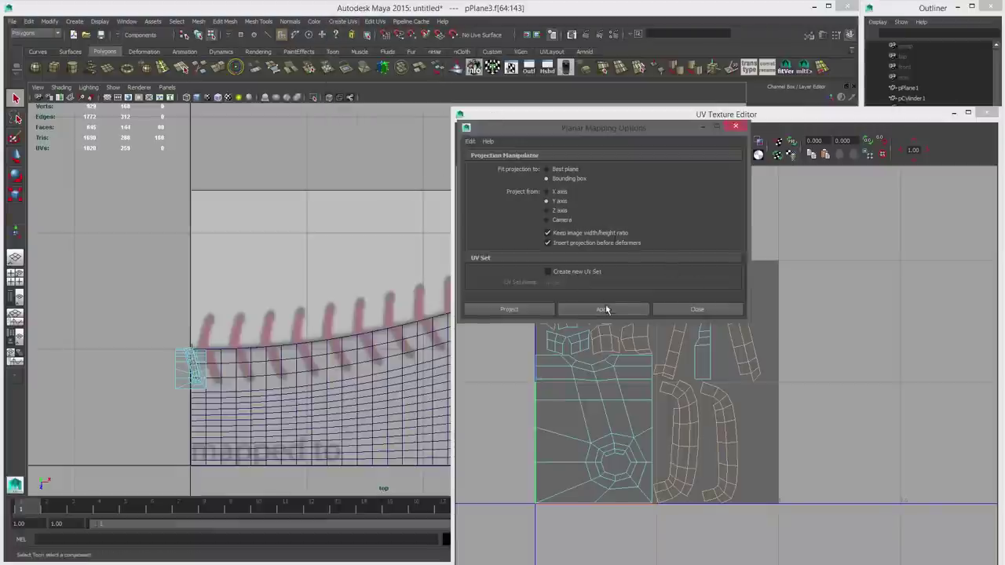
left_click(605, 309)
left_click(695, 310)
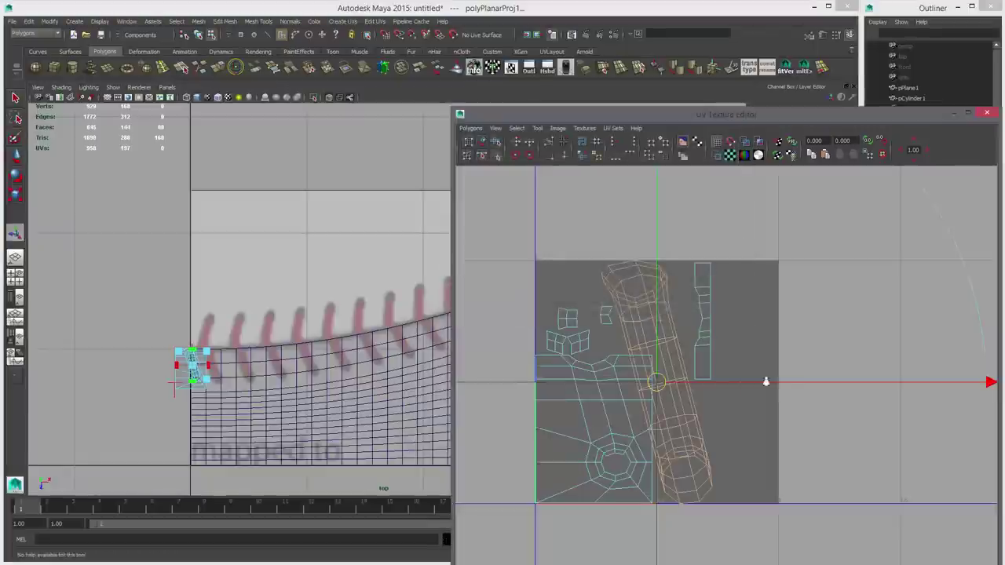
Step: Convert the thread selection to UVs and move its shell outside the 0 to 1 UV square
right_click_drag(766, 381, 730, 381, "alt")
right_click(607, 371)
right_click_drag(561, 385, 654, 384, "ctrl")
key("w")
middle_click_drag(614, 384, 790, 383)
Step: Select the flat base faces of the stitch mesh and apply planar UV mapping to them
right_click_drag(617, 378, 618, 400)
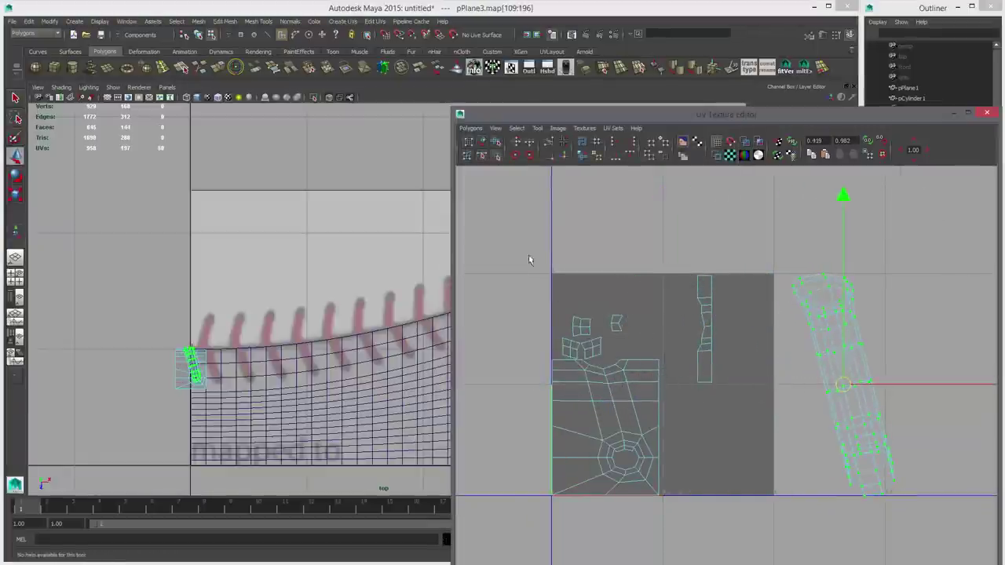
left_click_drag(729, 562, 730, 563)
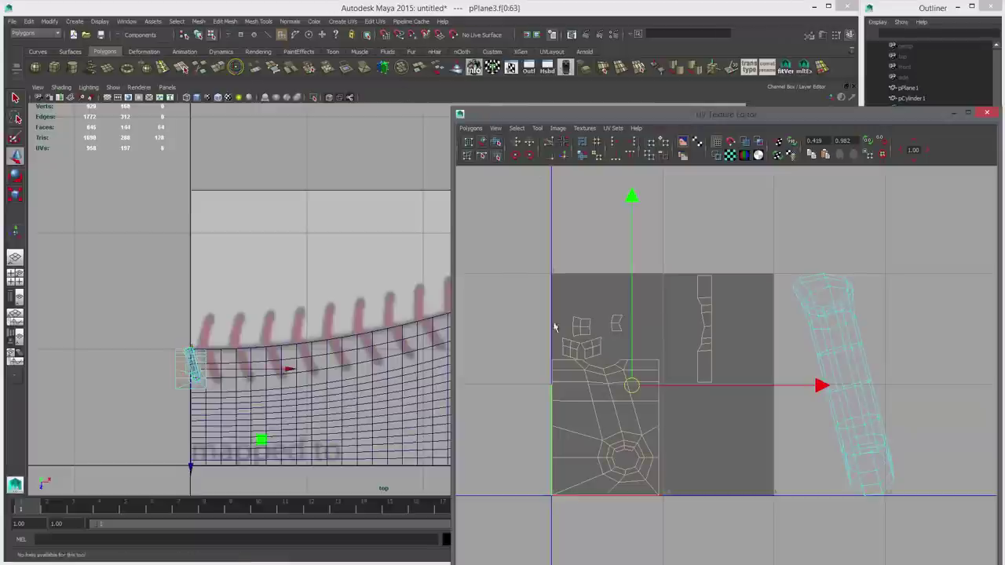
middle_click(224, 336)
left_click(343, 22)
left_click(339, 36)
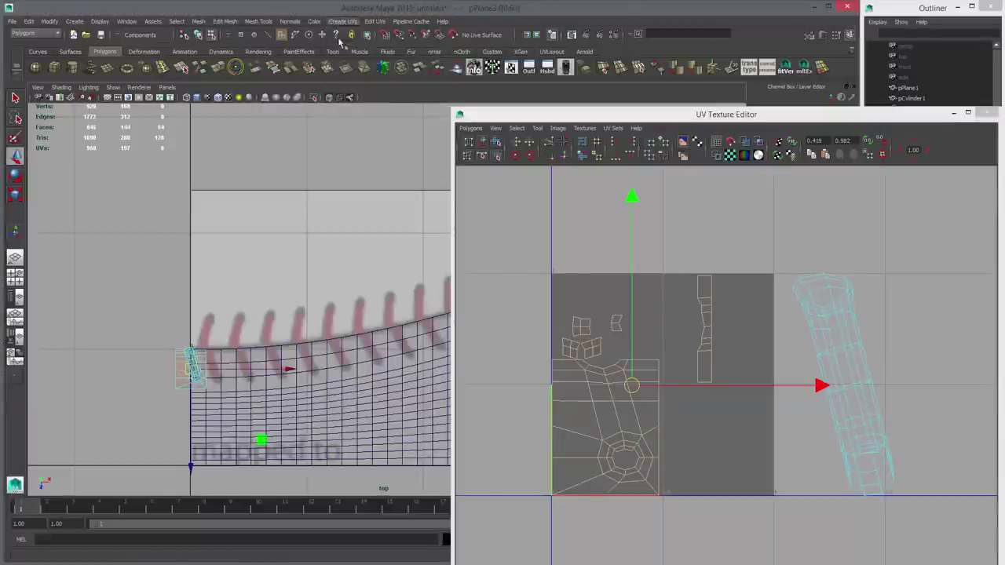
Step: Select the base patch UVs, shift the shell toward the U origin, and scale it down inside the UV square
right_click_drag(571, 334, 600, 328)
left_click_drag(554, 253, 771, 522)
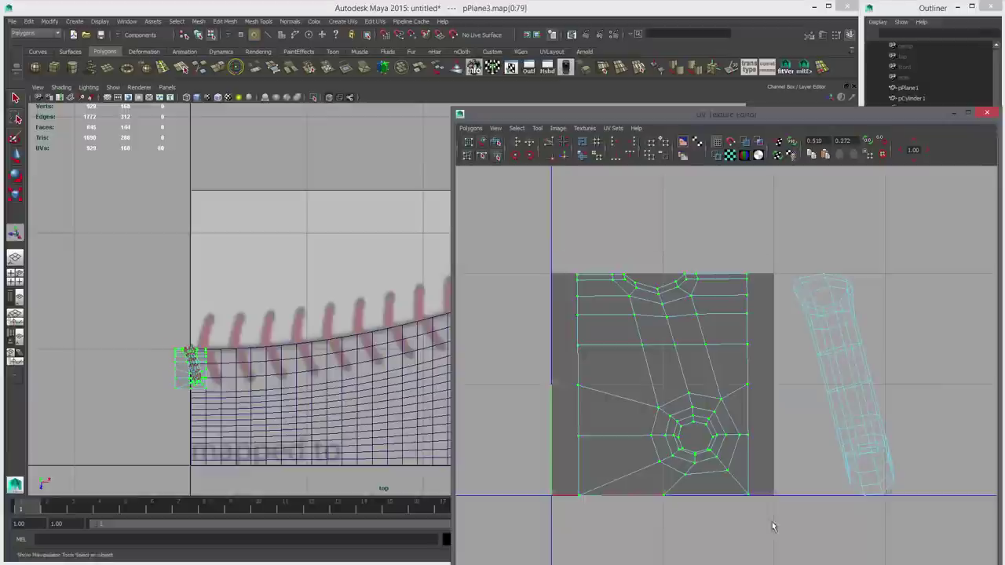
key("w")
left_click_drag(823, 385, 787, 385)
key("r")
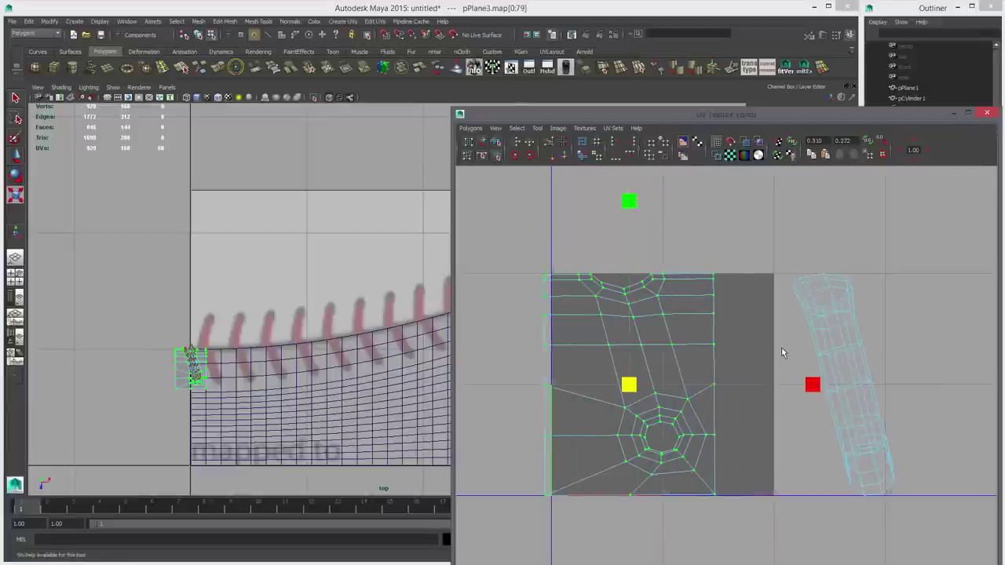
middle_click_drag(777, 349, 742, 355)
key("w")
key("r")
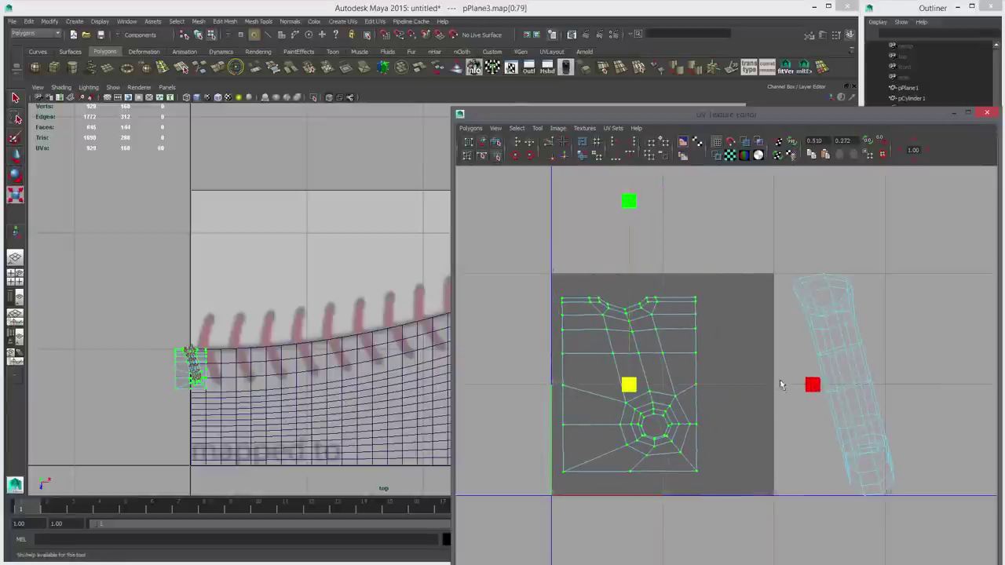
Step: Scale down the thread UV shell, rotate it upright, and place it beside the base patch shell in the UV square
left_click_drag(932, 544, 933, 544)
middle_click_drag(920, 379, 921, 424)
key("e")
left_click_drag(909, 217, 940, 243)
key("w")
middle_click_drag(927, 403, 810, 431)
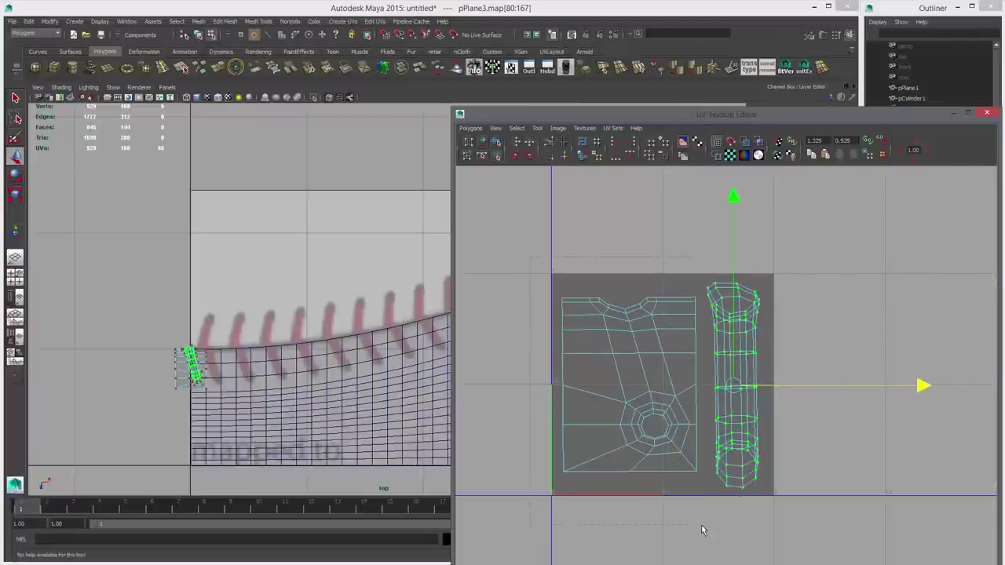
Step: Nudge the base patch shell away from the thread shell, close the UV editor, and return to object mode
key("ctrl+shift+i")
key("e")
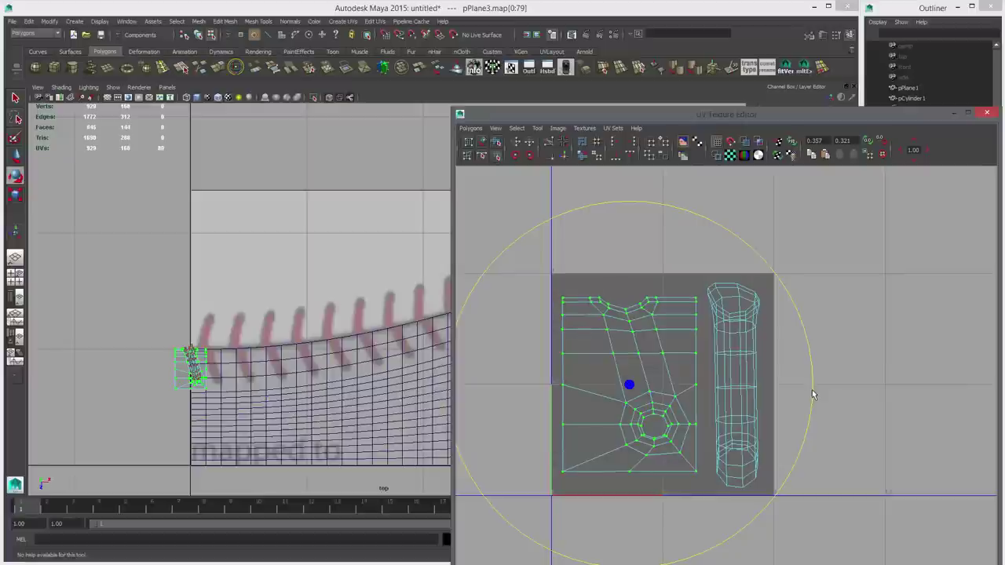
key("w")
middle_click_drag(816, 387, 806, 386)
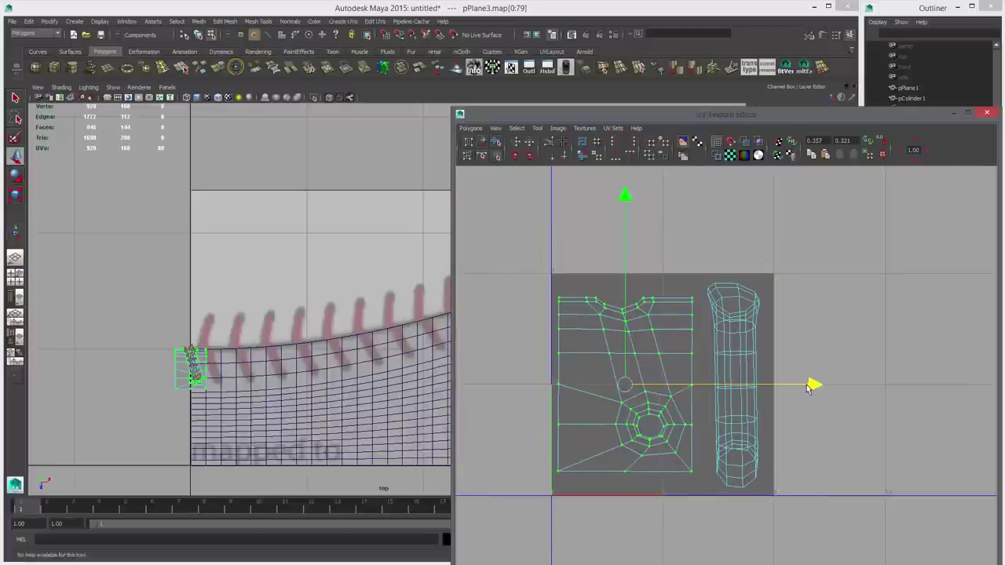
left_click(991, 114)
right_click_drag(186, 371, 234, 357)
Step: Create an animation snapshot of the UV-mapped stitch with start time 1.5, end time 25.5 and increment 1
middle_click_drag(598, 288, 481, 262, "alt")
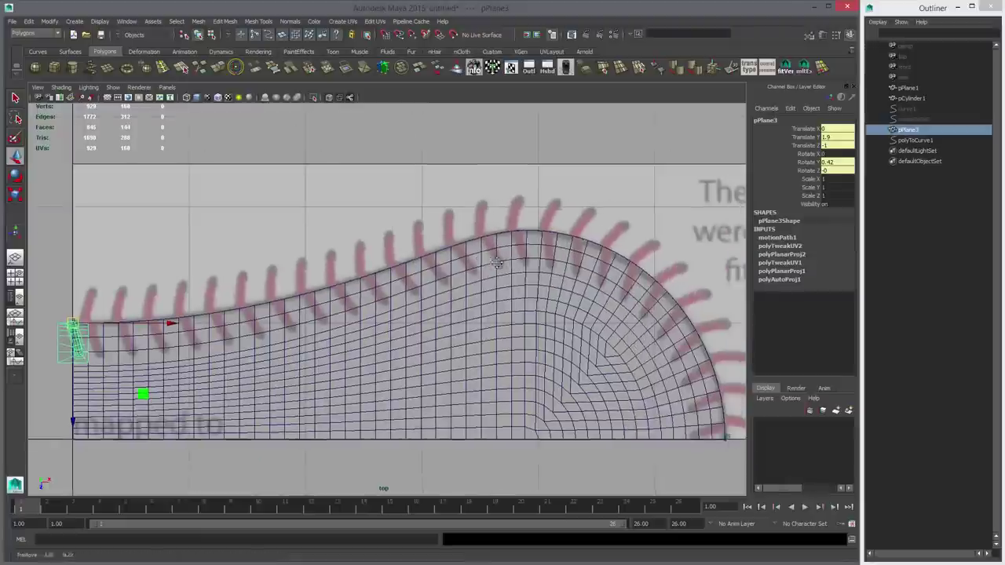
key("space")
left_click(318, 276)
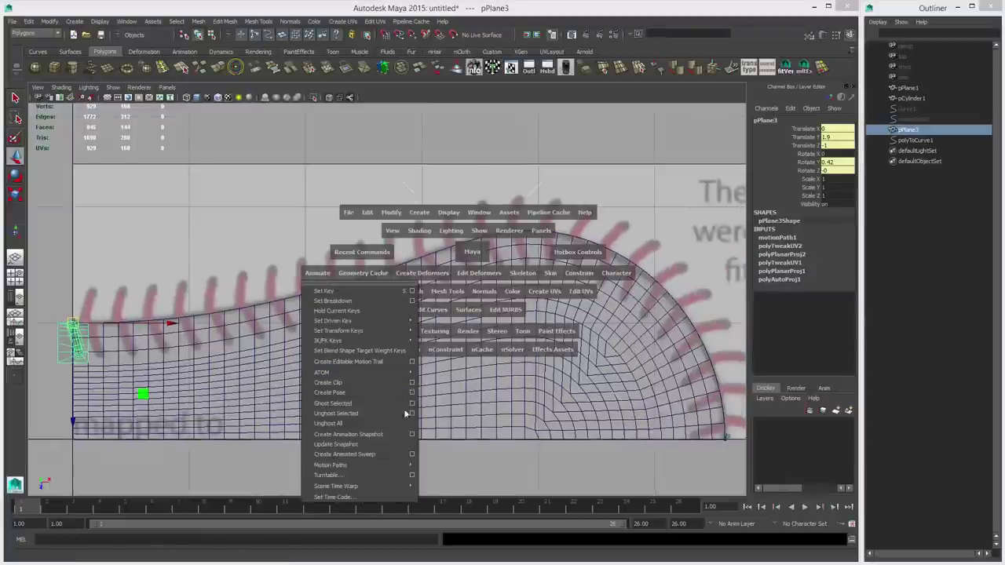
left_click(412, 435)
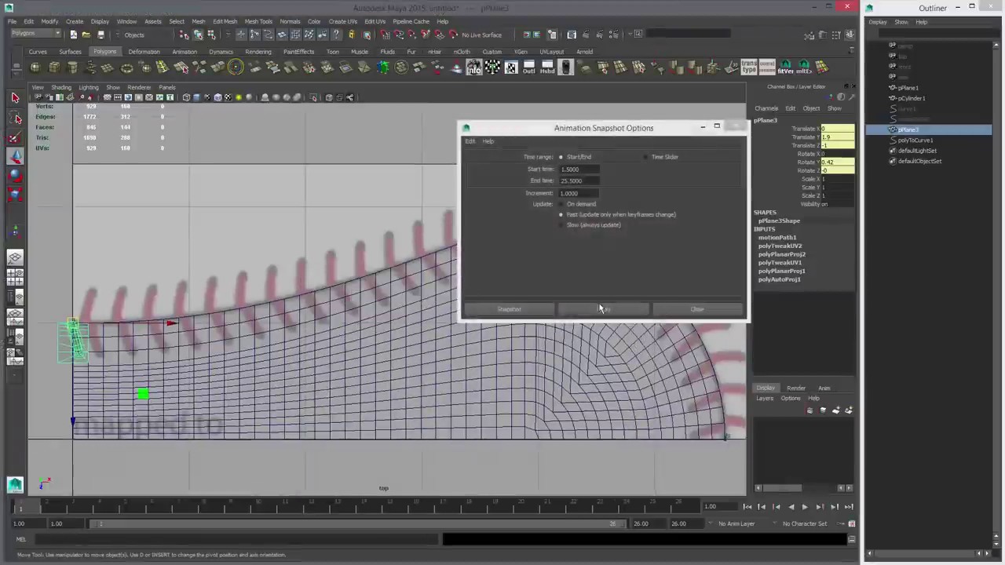
left_click(600, 311)
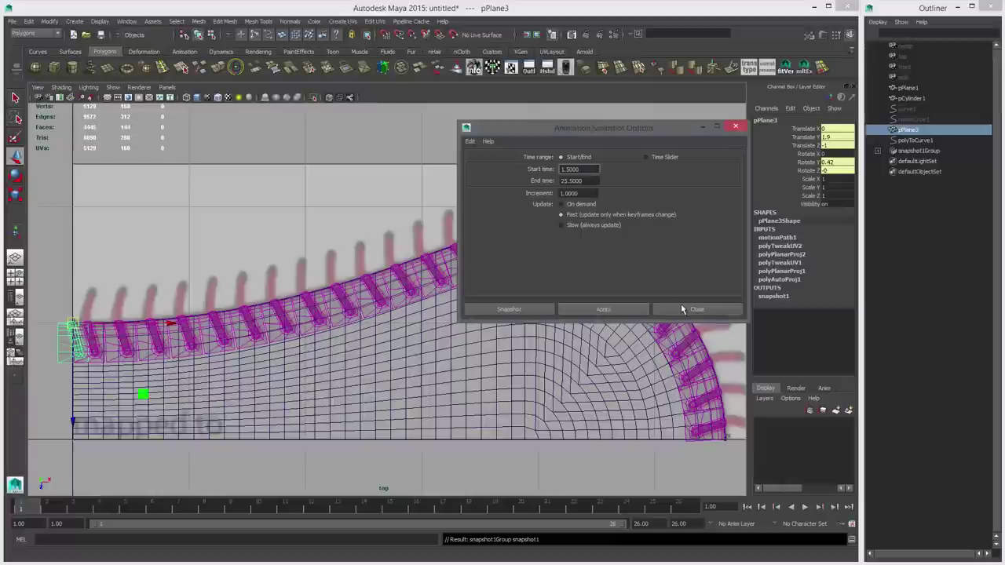
left_click(689, 309)
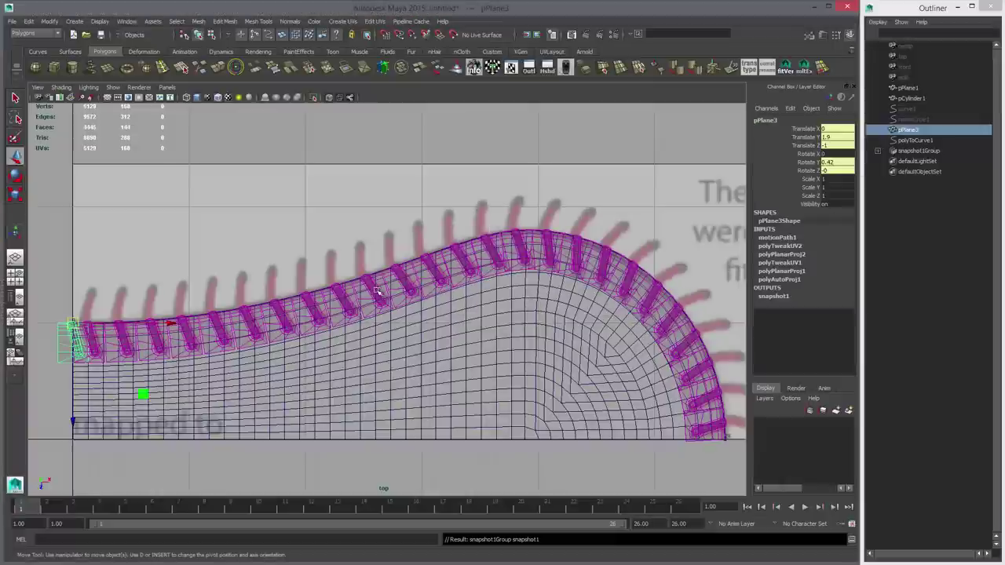
Step: Hide the original stitch mesh, select the first eight stitch copies along the seam, and expand the snapshot group in the Outliner
key("ctrl+h")
left_click(96, 347)
key("q")
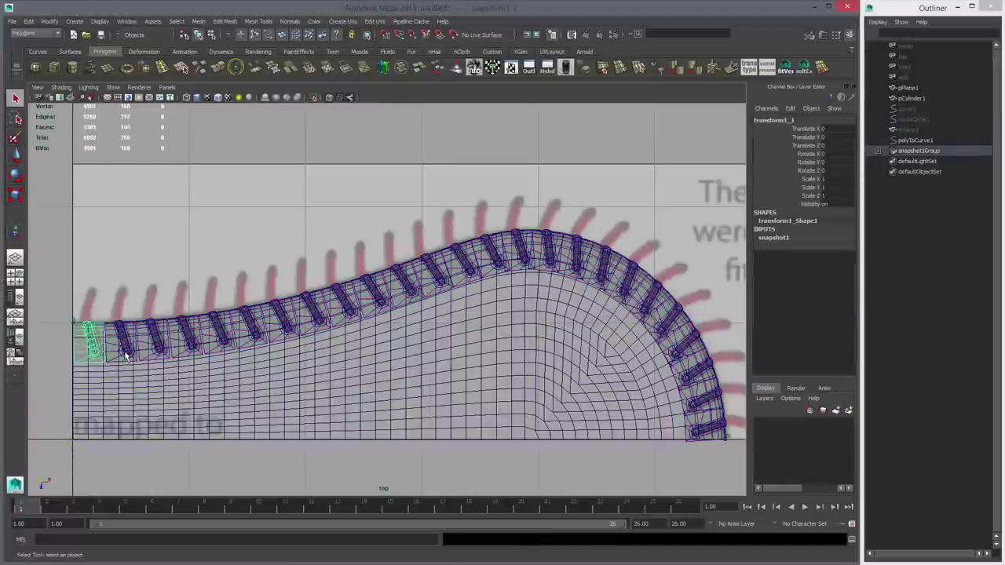
left_click(126, 356, "shift")
left_click(155, 352, "shift")
left_click(187, 347, "shift")
left_click(219, 343, "shift")
left_click(252, 336, "shift")
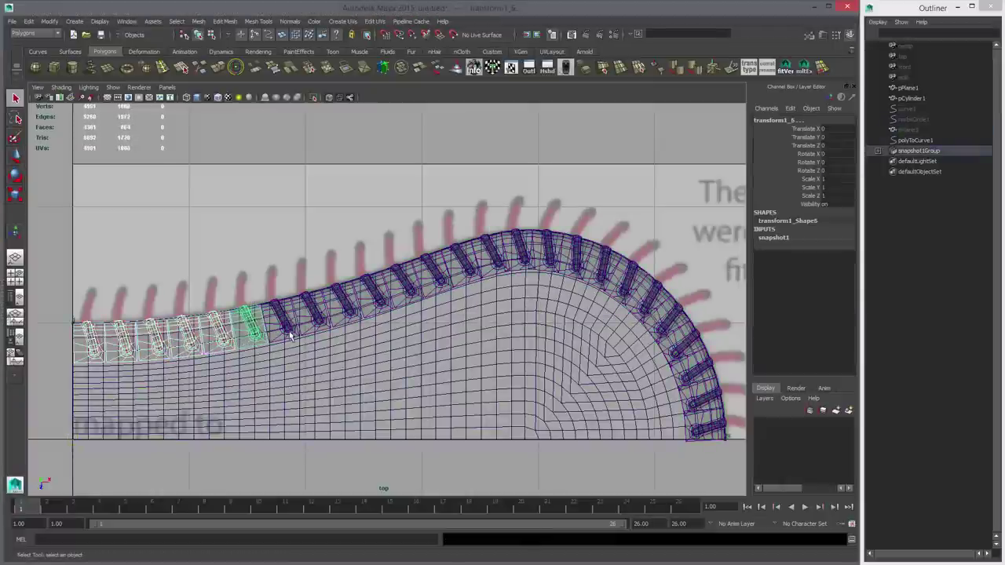
left_click(287, 330, "shift")
left_click(318, 318, "shift")
left_click(879, 151)
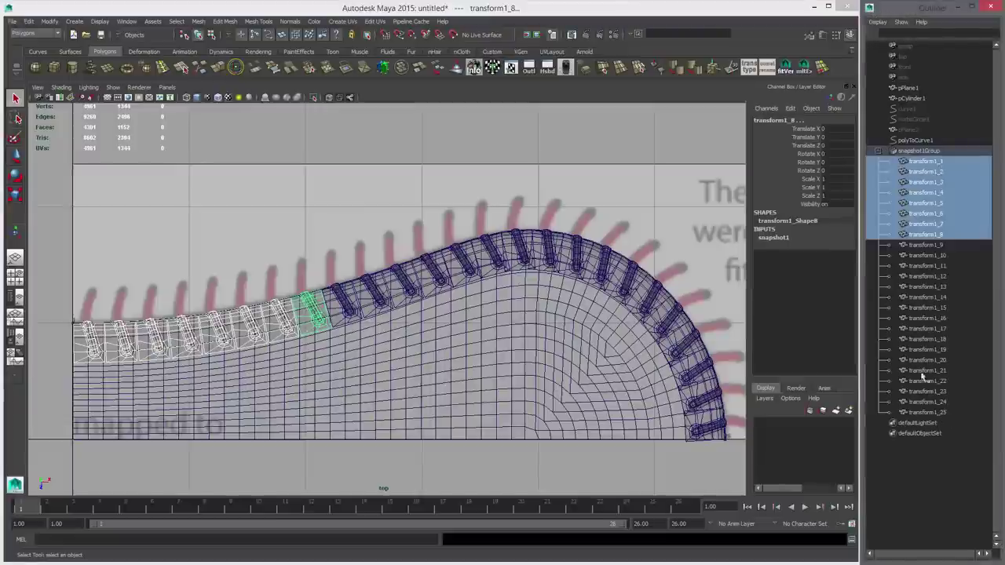
Step: Try moving the last two stitch copies individually, undoing each move
left_click(929, 413)
key("w")
middle_click_drag(645, 375, 612, 390)
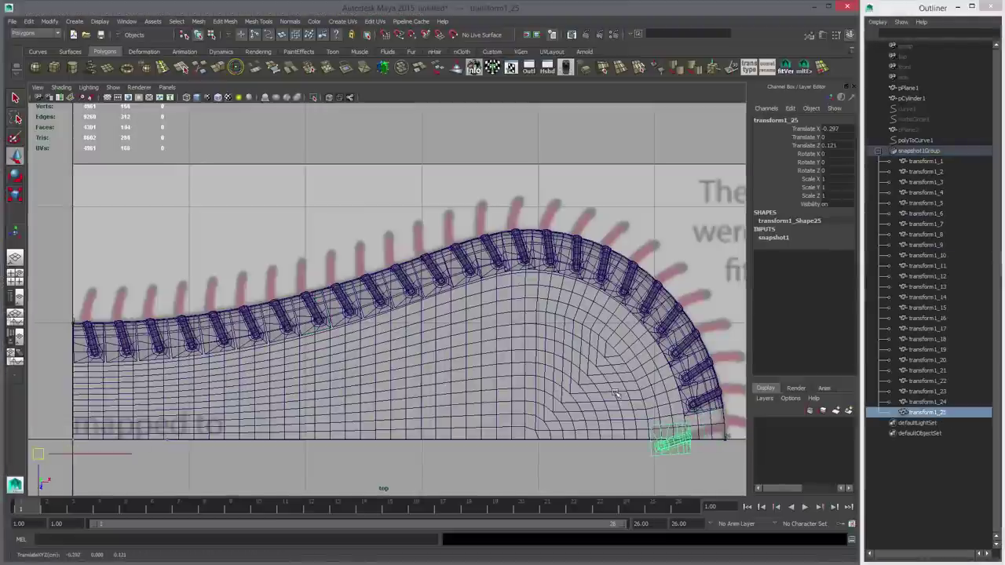
key("ctrl+z")
left_click(920, 400)
middle_click_drag(642, 327, 564, 339)
key("ctrl+z")
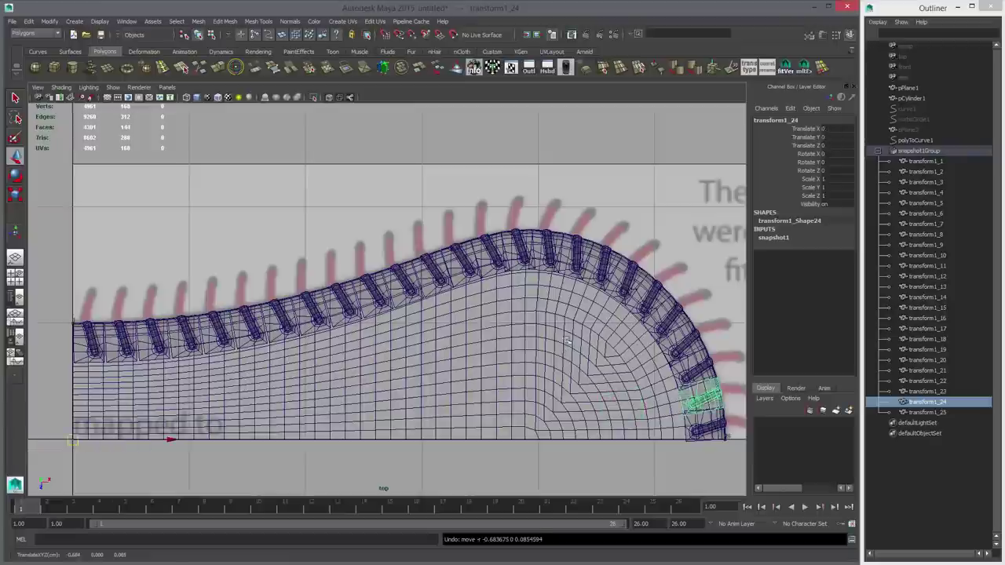
Step: Duplicate all 25 stitch copies together with the panel mesh, group the duplicates, and collapse the snapshot group
right_click_drag(645, 327, 506, 327, "alt")
right_click_drag(351, 269, 565, 298, "alt")
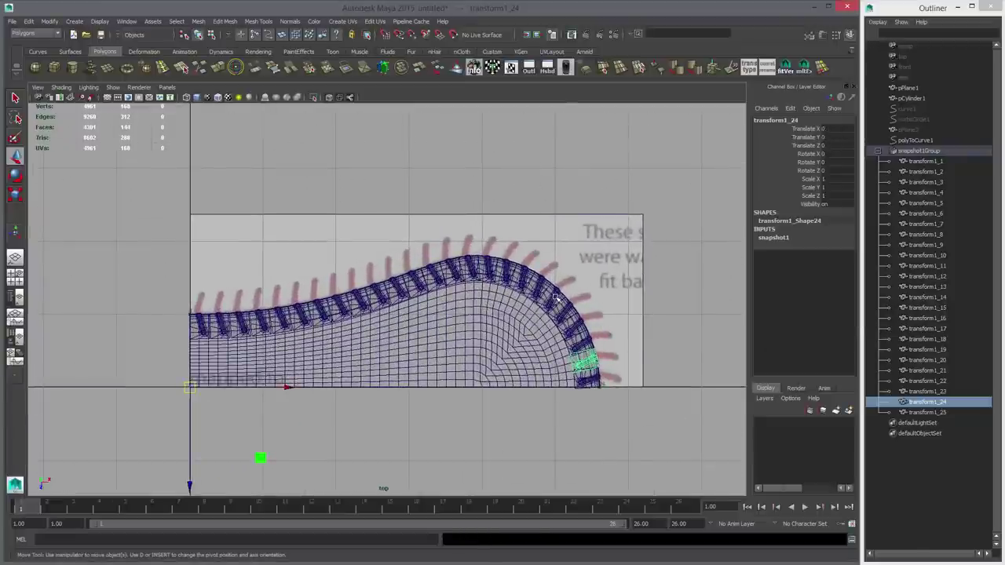
scroll(742, 342, "up", 2)
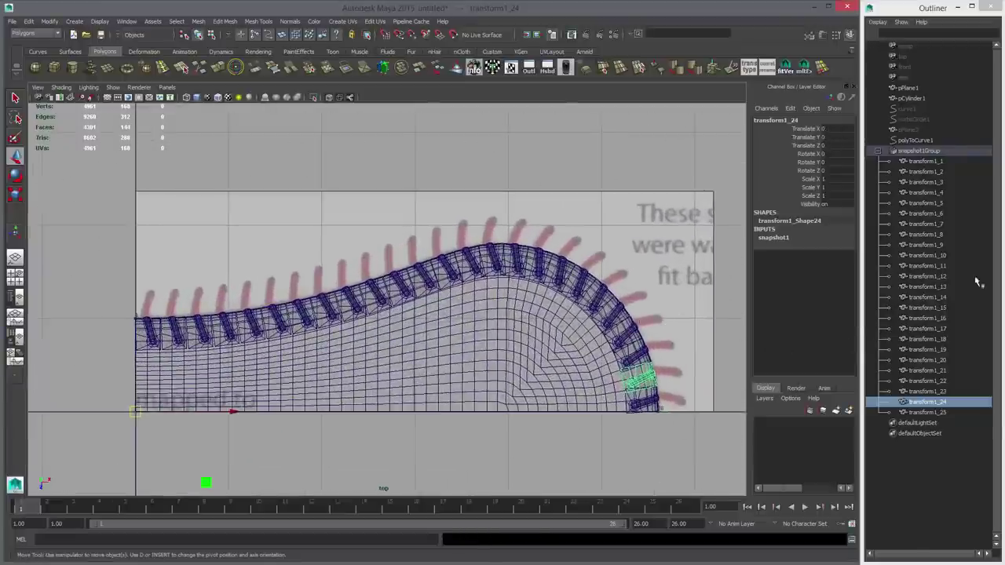
left_click_drag(920, 163, 928, 412)
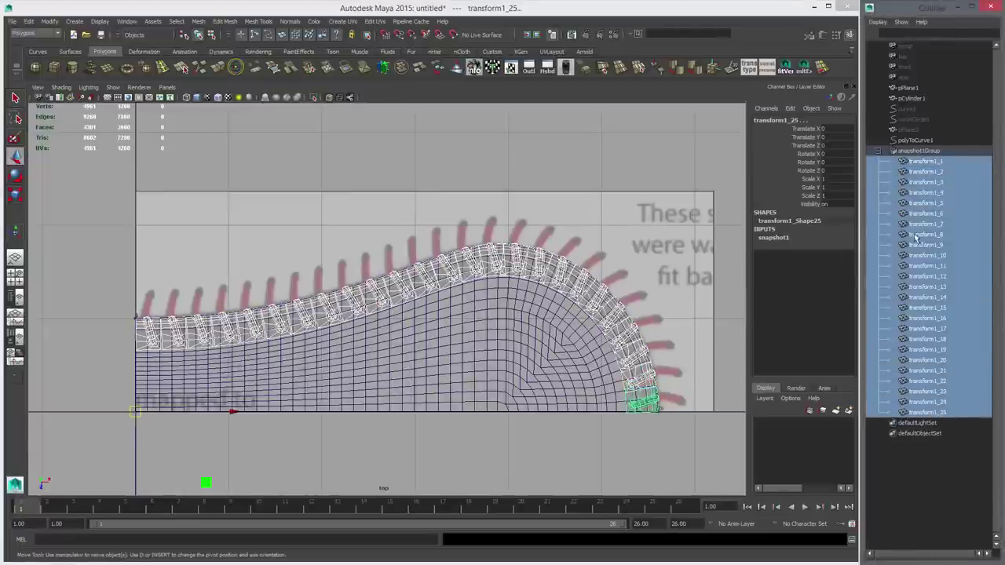
left_click(561, 362, "shift")
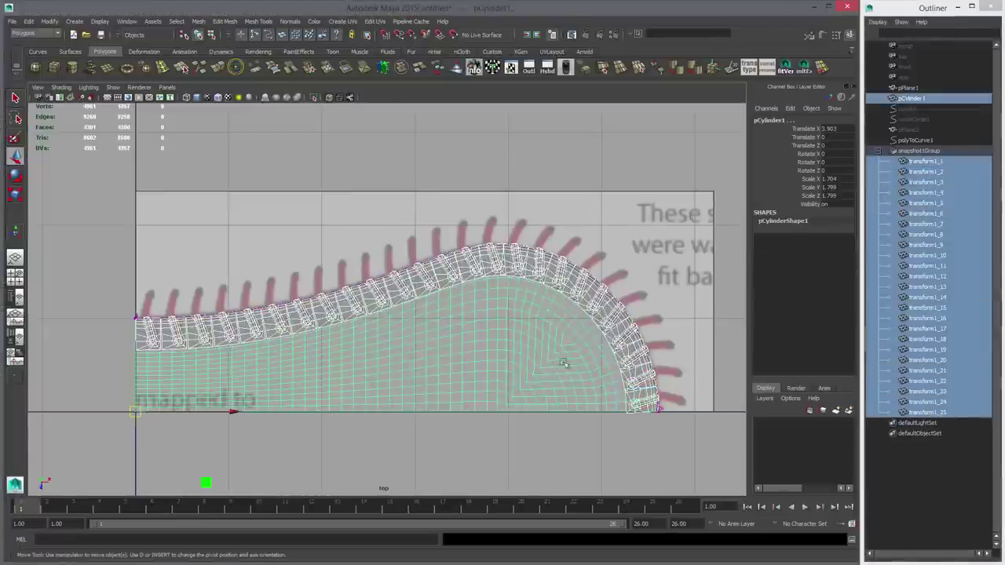
key("ctrl+d")
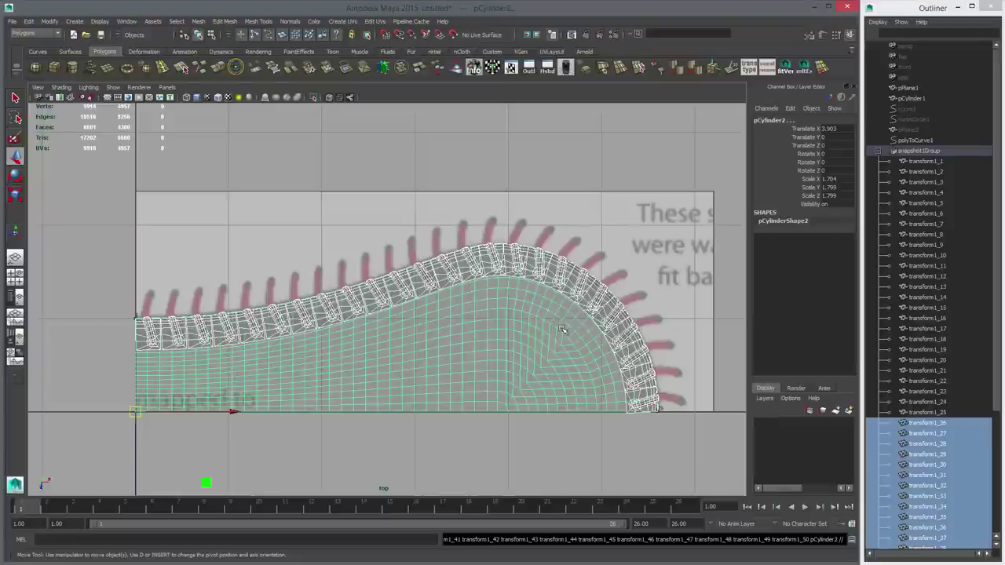
key("ctrl+g")
left_click(878, 152)
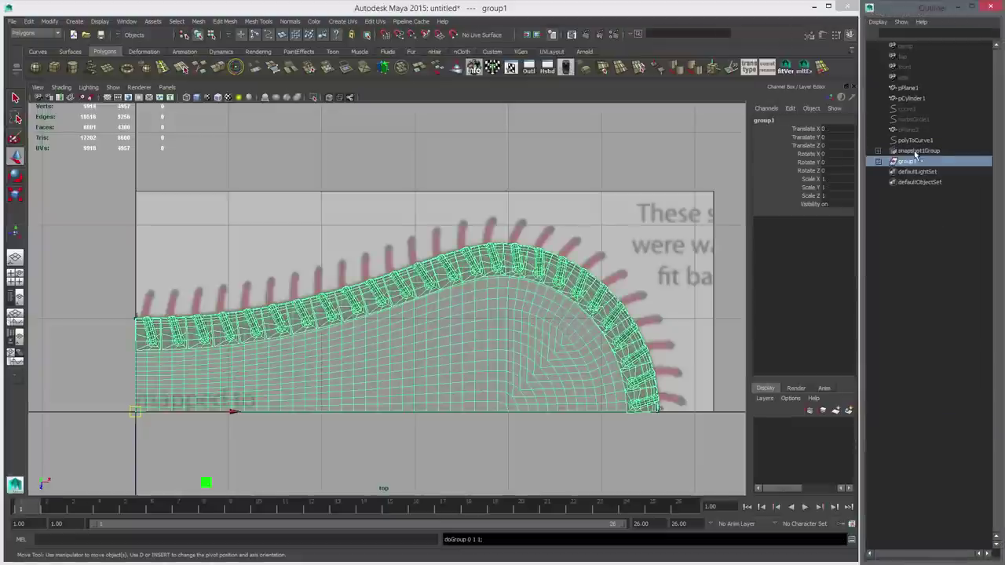
Step: Hide the snapshot group, the original panel mesh, and the reference image plane
left_click(916, 152)
left_click(913, 100, "ctrl")
left_click(912, 90, "ctrl")
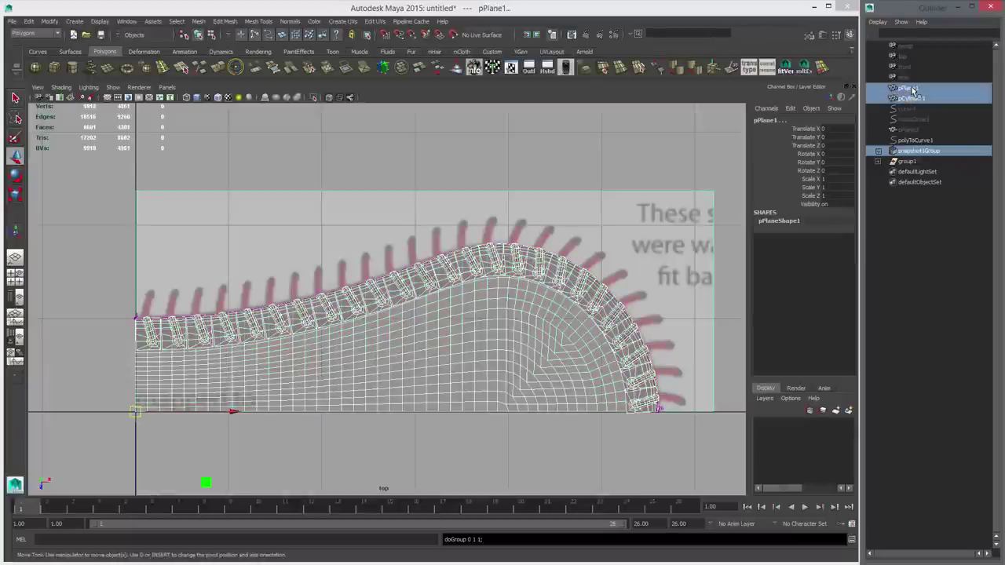
key("ctrl+h")
Step: Delete the rows of faces along the seam of the duplicated panel mesh where the stitch strips overlap it
left_click(403, 302)
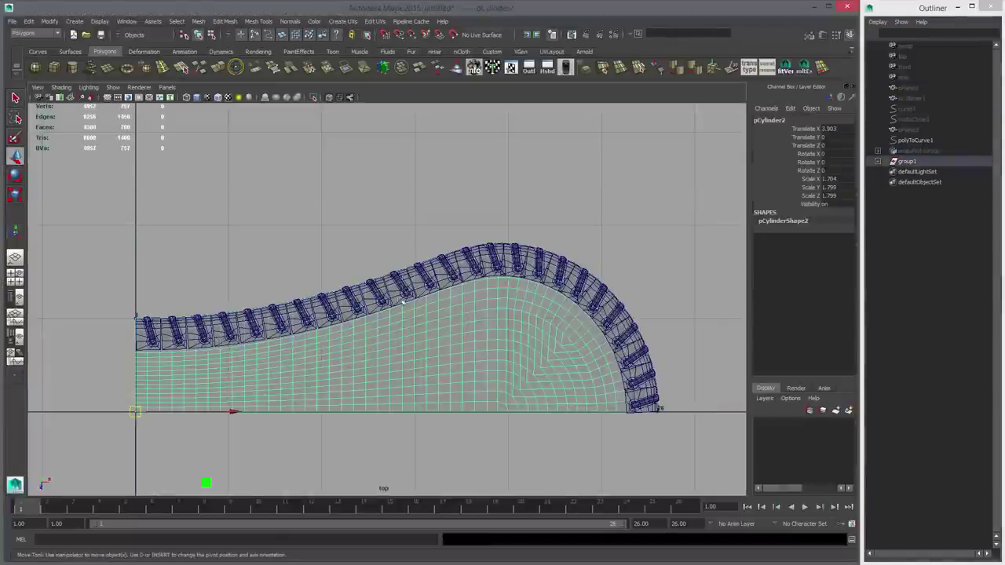
right_click_drag(474, 303, 476, 316)
key("q")
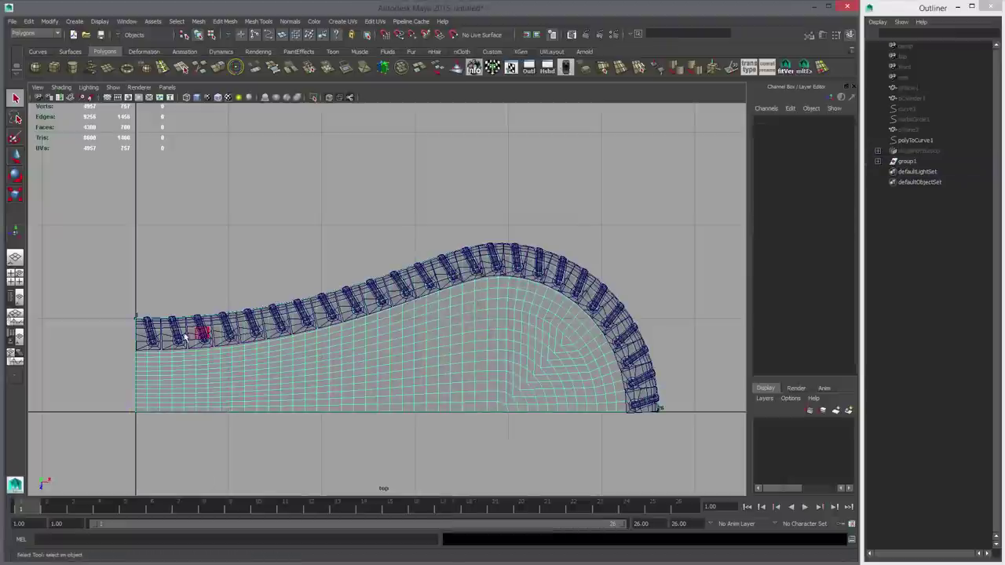
left_click(148, 344)
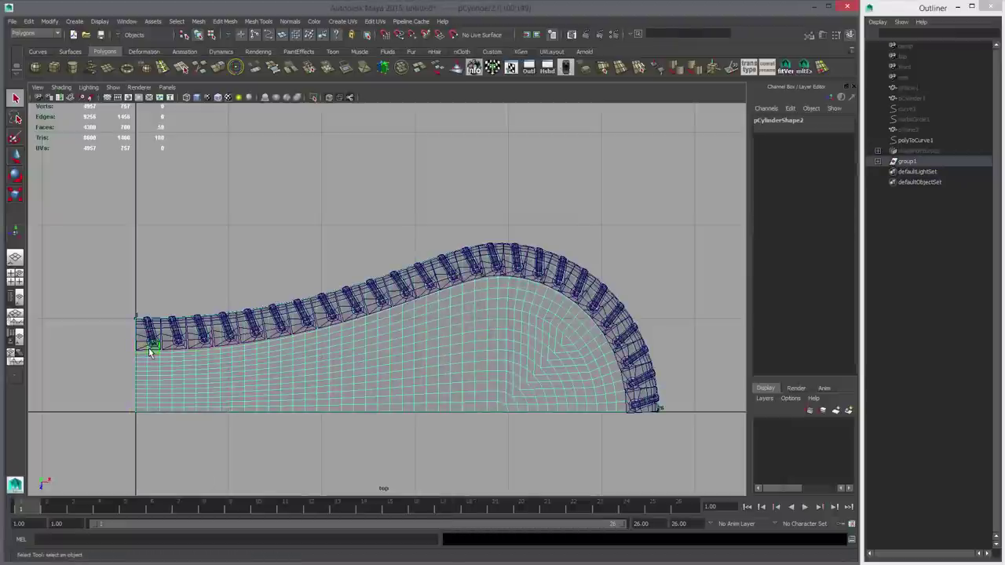
key("Delete")
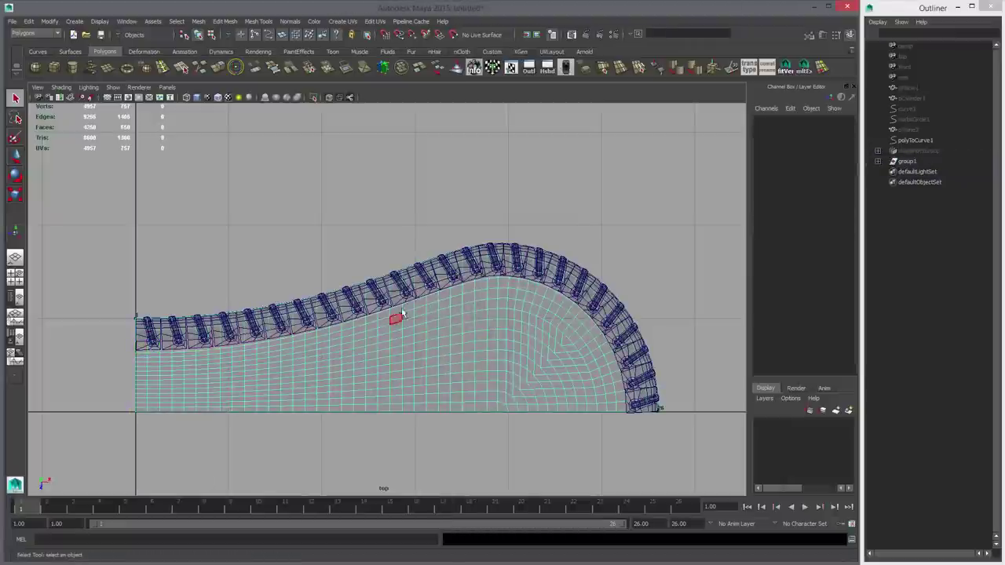
double_click(433, 278)
key("Delete")
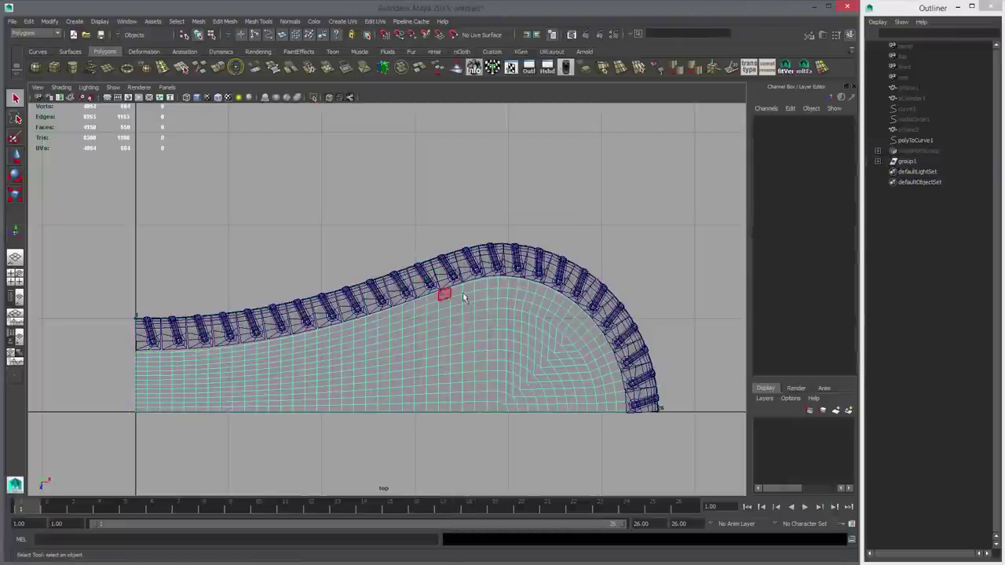
Step: Inspect the seam strip and the trimmed panel mesh in shaded perspective view
key("space")
key("space")
left_click_drag(509, 281, 480, 291, "alt")
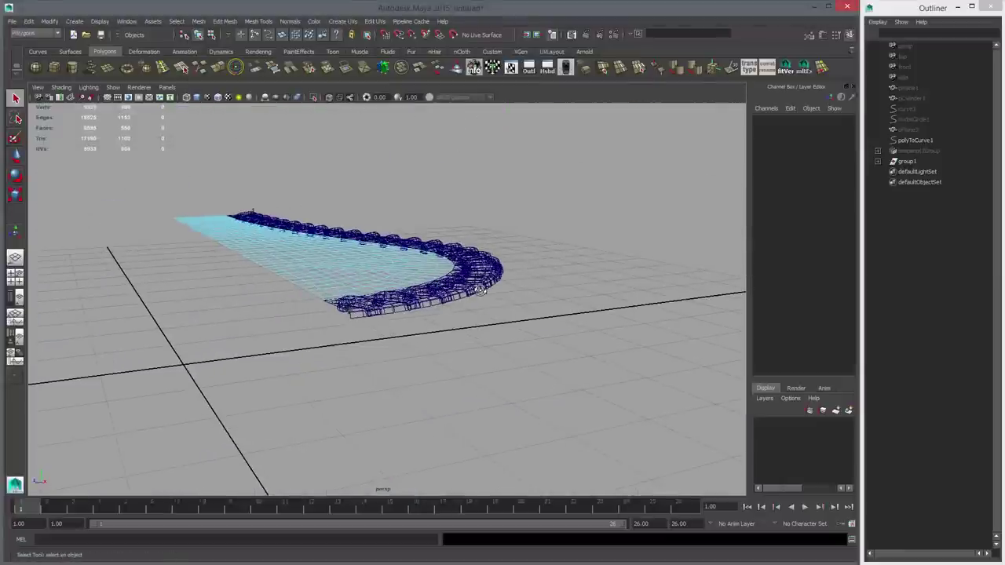
key("5")
mouse_move(420, 285)
left_mouse_down("alt")
mouse_move(391, 350)
mouse_move(369, 331)
mouse_move(602, 358)
mouse_move(621, 350)
mouse_move(860, 358)
left_mouse_up("alt")
scroll(393, 347, "up", 6)
scroll(403, 332, "down", 6)
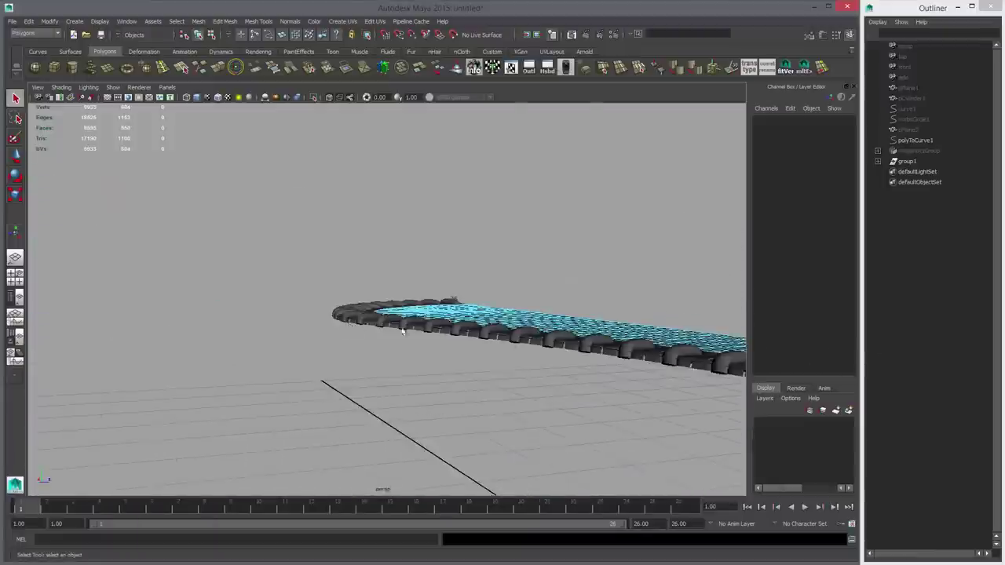
left_click_drag(403, 331, 527, 369, "alt")
left_click_drag(378, 347, 354, 358, "alt")
middle_click_drag(161, 337, 500, 286, "alt")
scroll(388, 358, "up", 5)
Step: Try selecting the stitch copies one by one along the seam in the perspective view
left_click(420, 375)
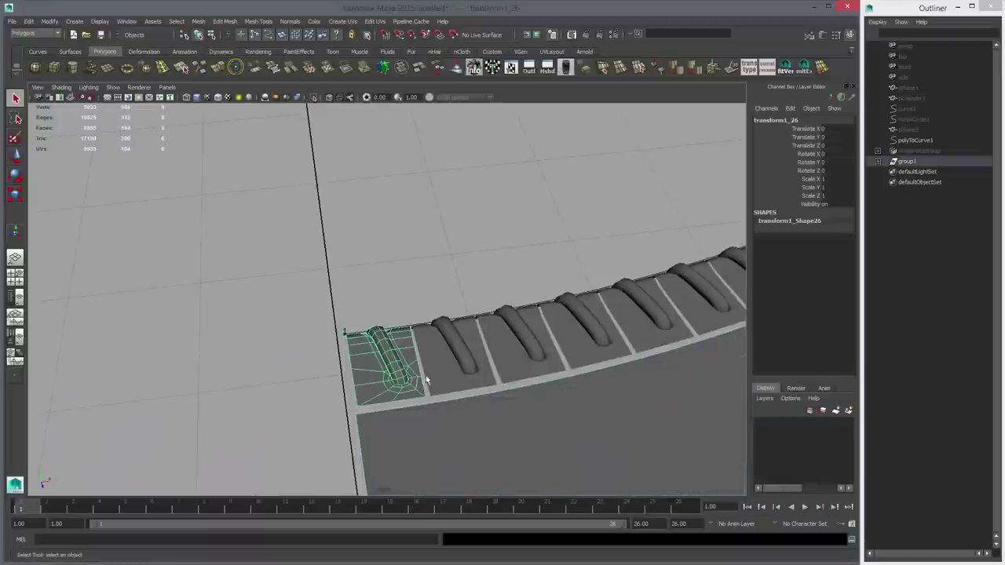
left_click(485, 376, "shift")
middle_click_drag(536, 399, 444, 330, "alt")
left_click(469, 284, "shift")
left_click(469, 285, "shift")
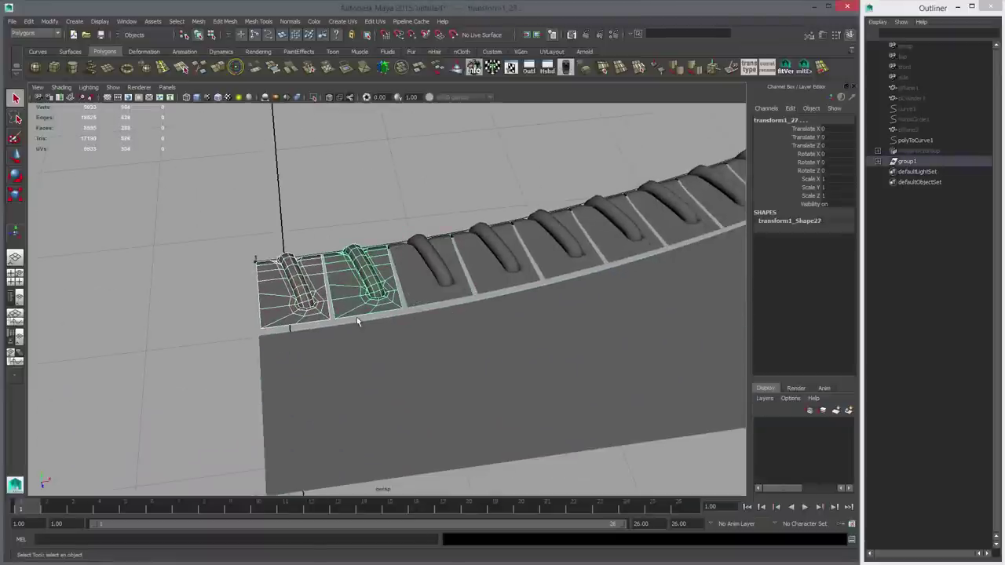
left_click(417, 303, "shift")
left_click(404, 332)
left_click(396, 303, "shift")
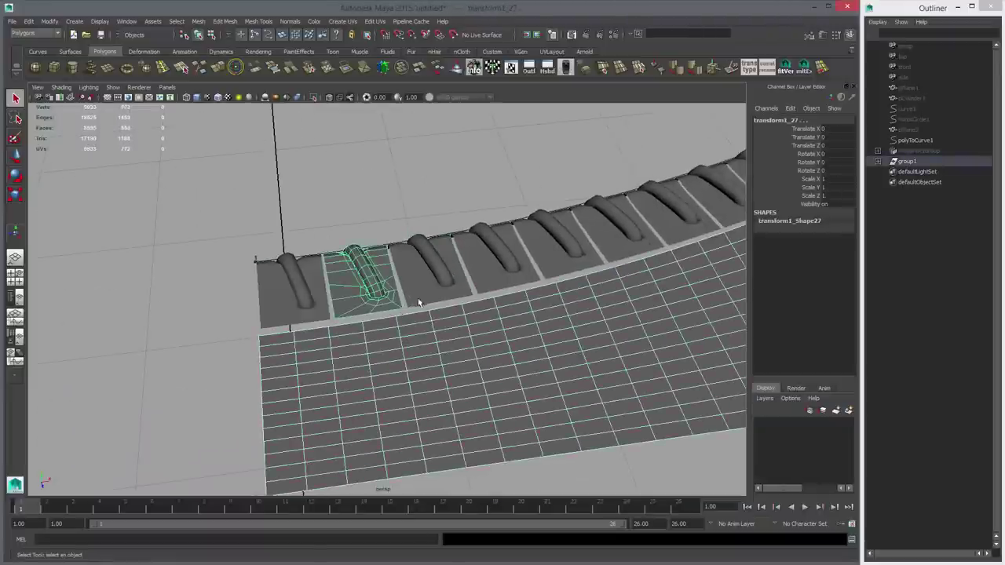
left_click(441, 295, "shift")
left_click(488, 283, "shift")
left_click_drag(515, 295, 479, 327, "alt")
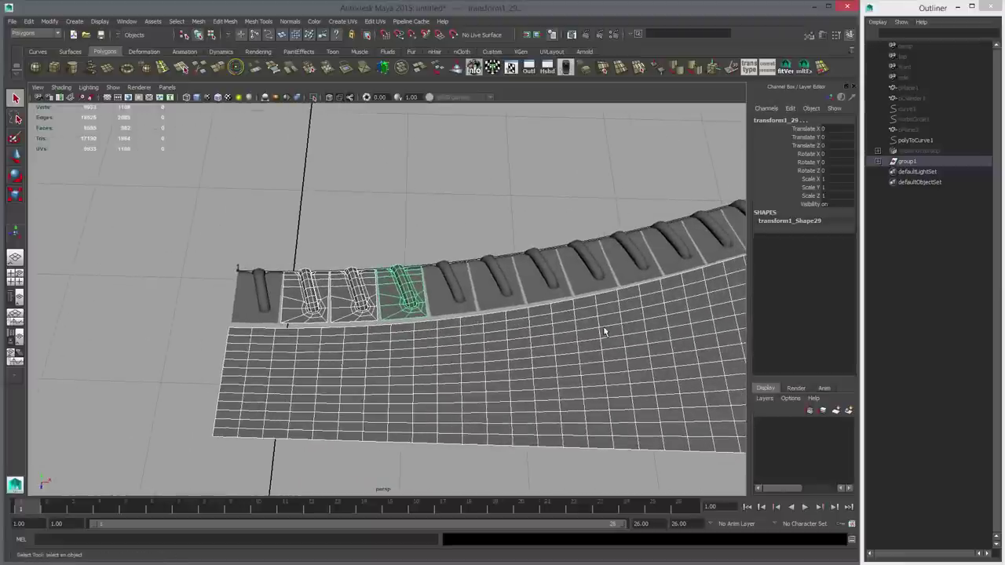
right_click_drag(606, 333, 550, 330, "alt")
middle_click_drag(629, 316, 463, 329, "alt")
left_click_drag(463, 330, 453, 338, "alt")
left_click(437, 277)
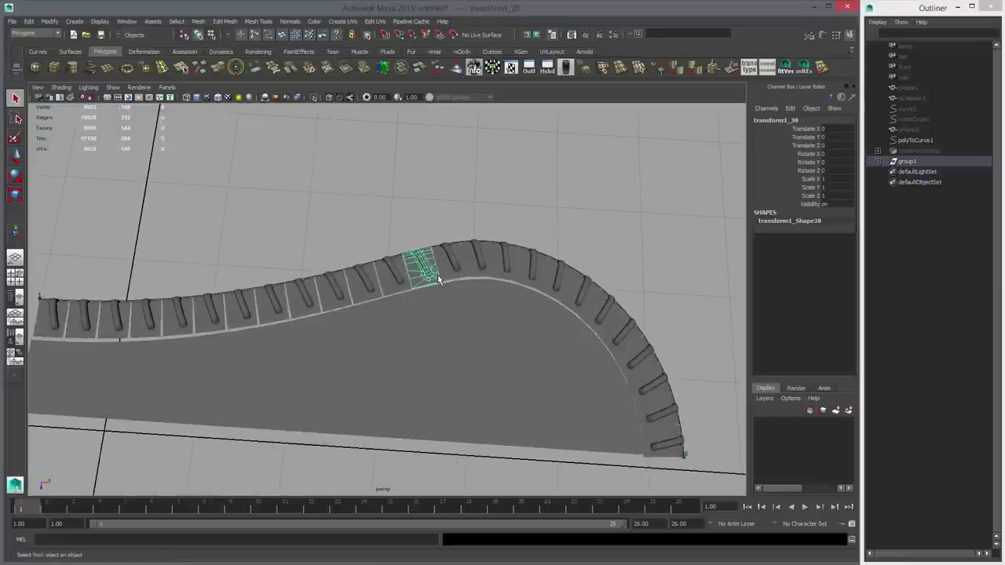
middle_click_drag(309, 313, 503, 304, "alt")
Step: Select all 25 stitch copies in group1, from transform1_26 to transform1_50, in the top view
key("space")
key("space")
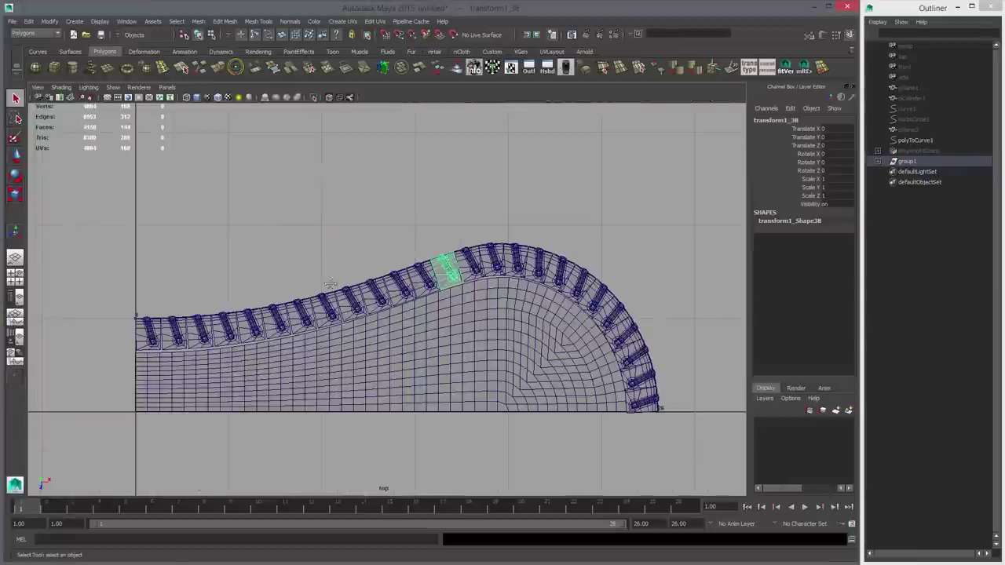
middle_click_drag(448, 284, 514, 270, "alt")
right_click_drag(514, 269, 528, 269, "alt")
left_click(877, 161)
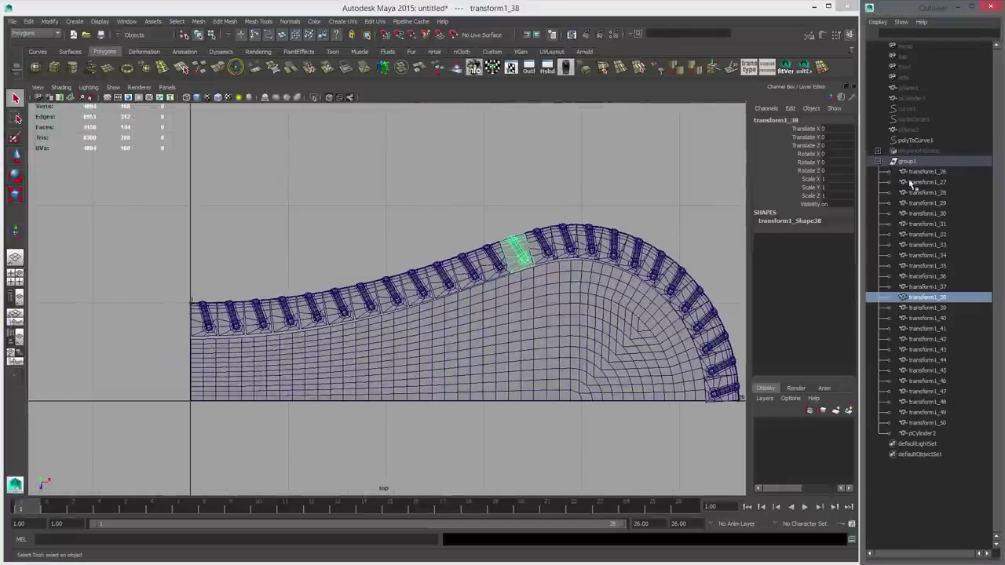
left_click_drag(926, 173, 935, 424)
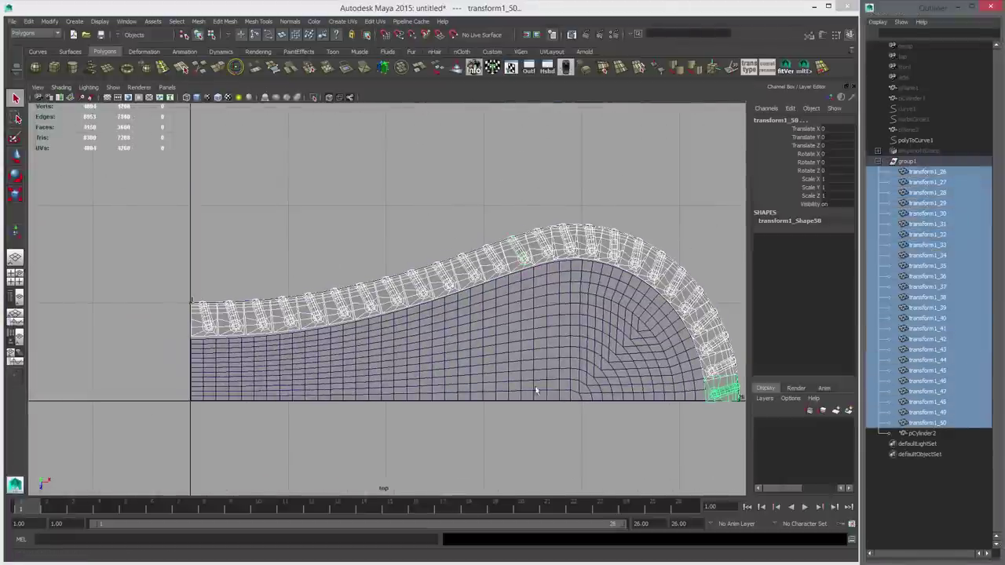
middle_click_drag(534, 298, 465, 303, "alt")
Step: Display the stitch copies' UVs in the UV Texture Editor and select the side border edges of their base pieces
left_click(512, 70)
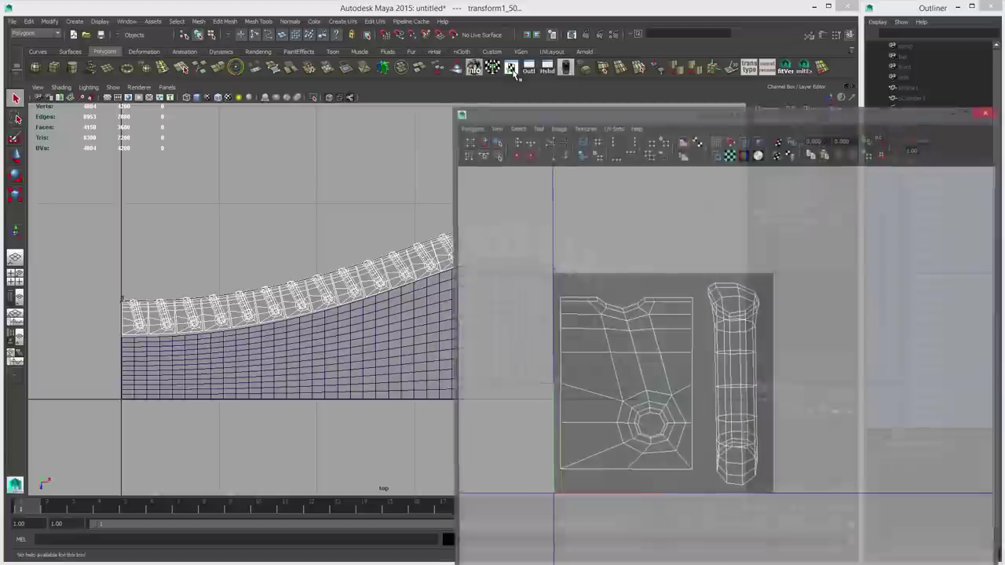
right_click_drag(548, 303, 548, 283)
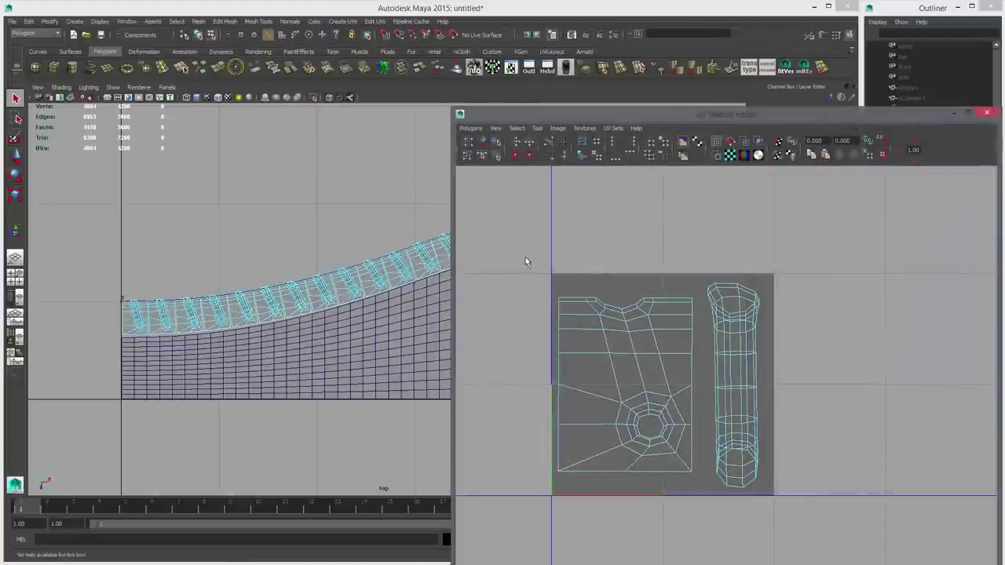
left_click_drag(694, 501, 697, 502)
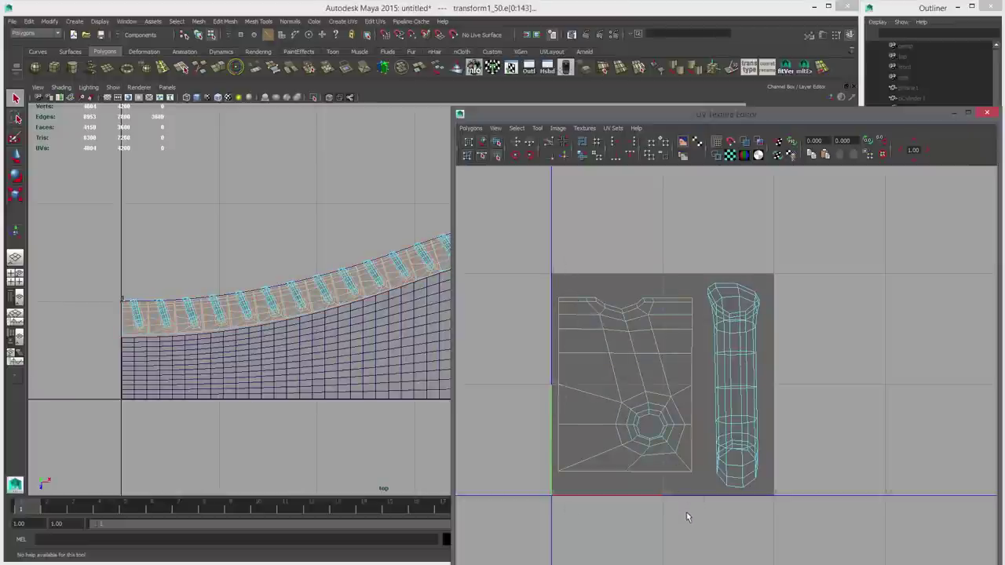
key("ctrl+z")
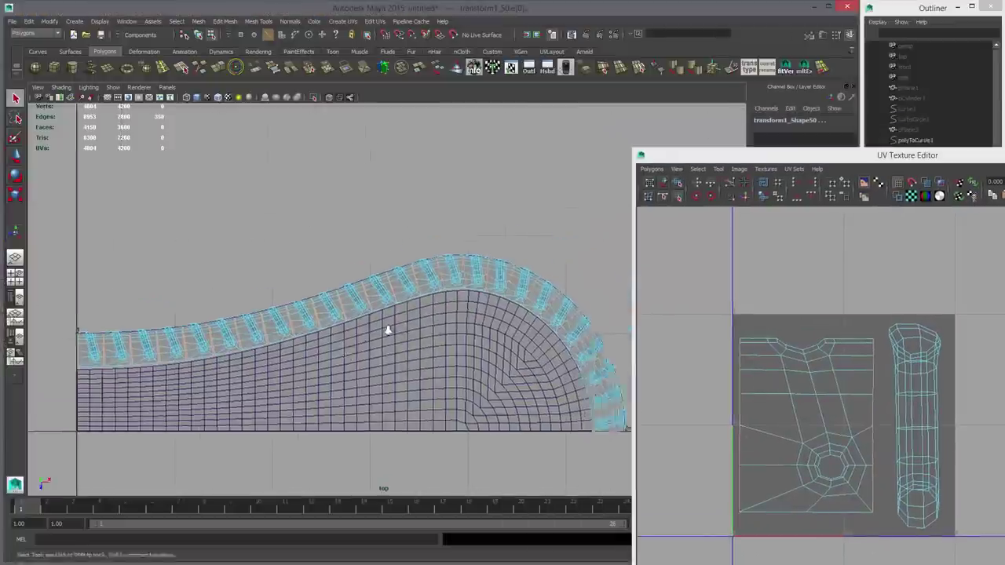
Step: Try merging the selected side border edges of the stitch copies with the existing merge settings, undoing the merge
scroll(380, 314, "up", 5)
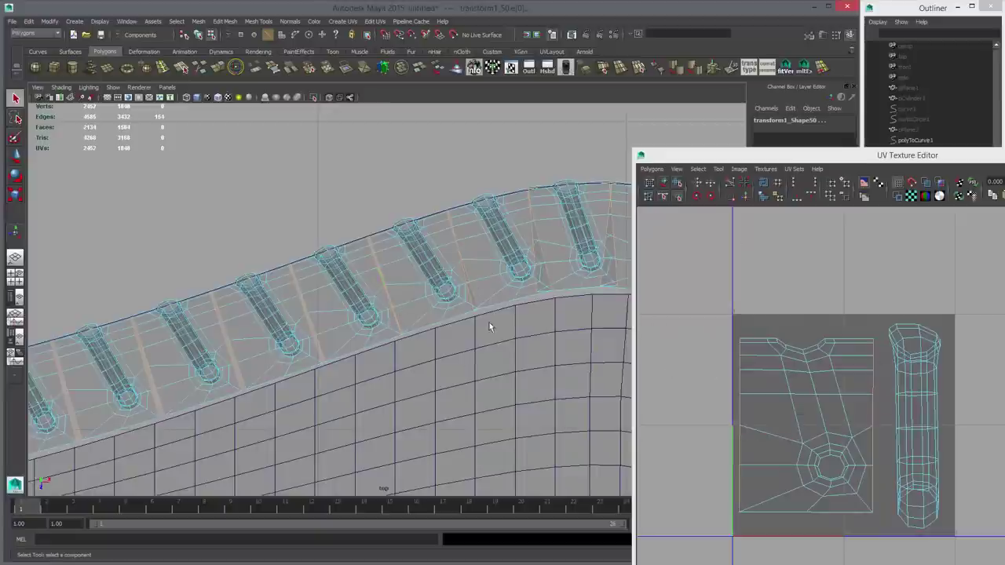
middle_click_drag(489, 327, 376, 250, "alt")
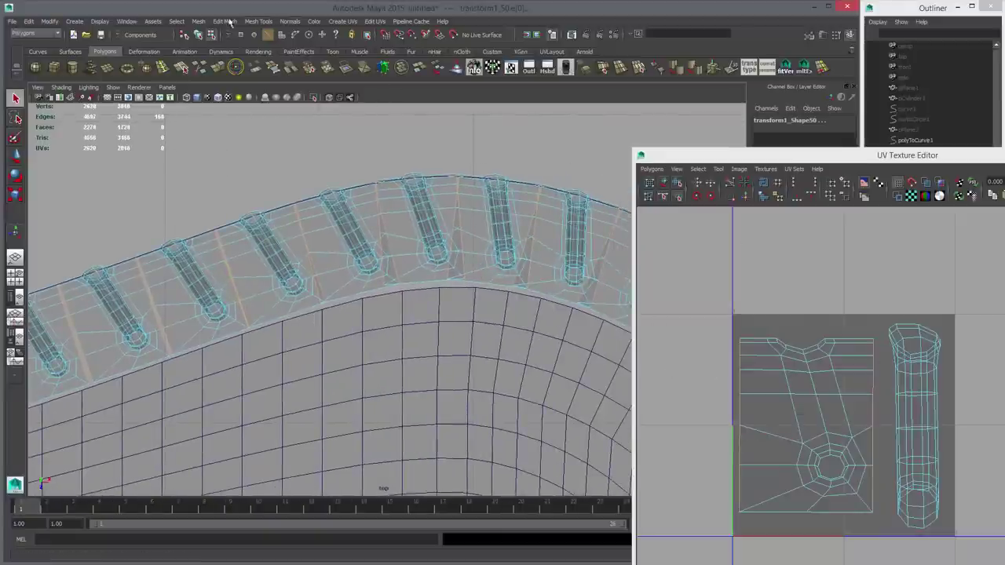
left_click(224, 21)
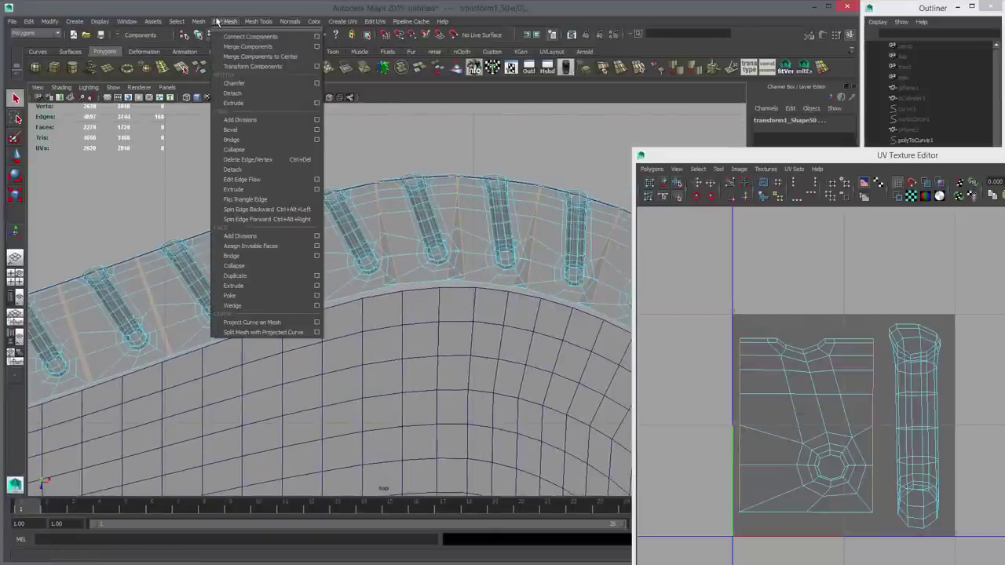
left_click(247, 47)
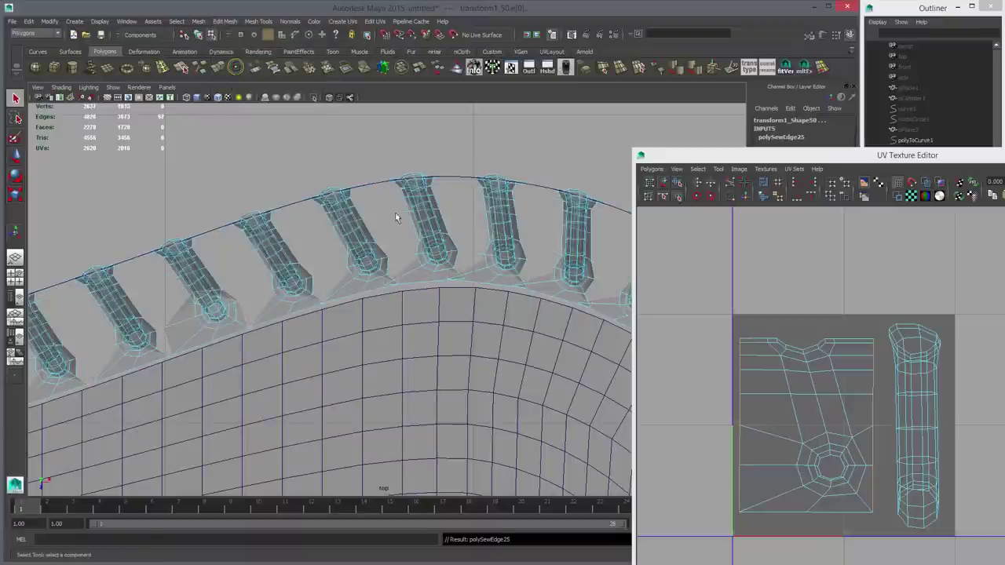
key("ctrl+z")
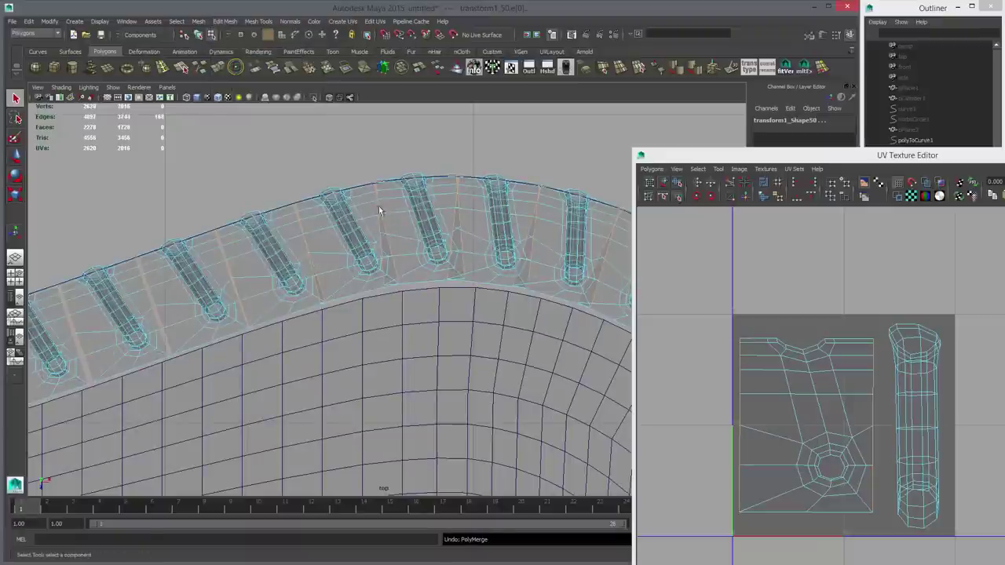
Step: Try merging the stitch copies' border edges with a world-space threshold of 0.5, undoing the merge
left_click(253, 22)
mouse_move(229, 22)
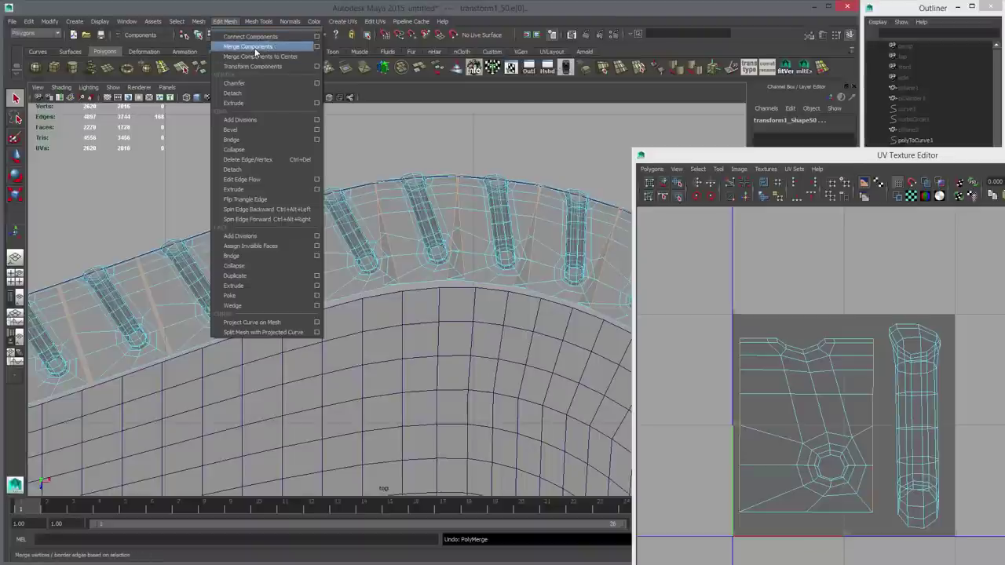
left_click(317, 47)
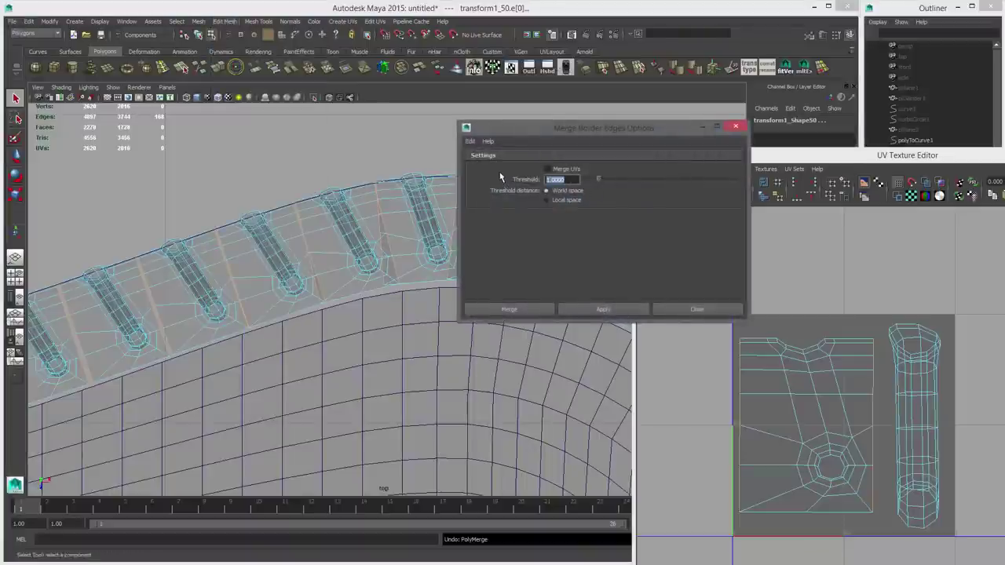
type(".5")
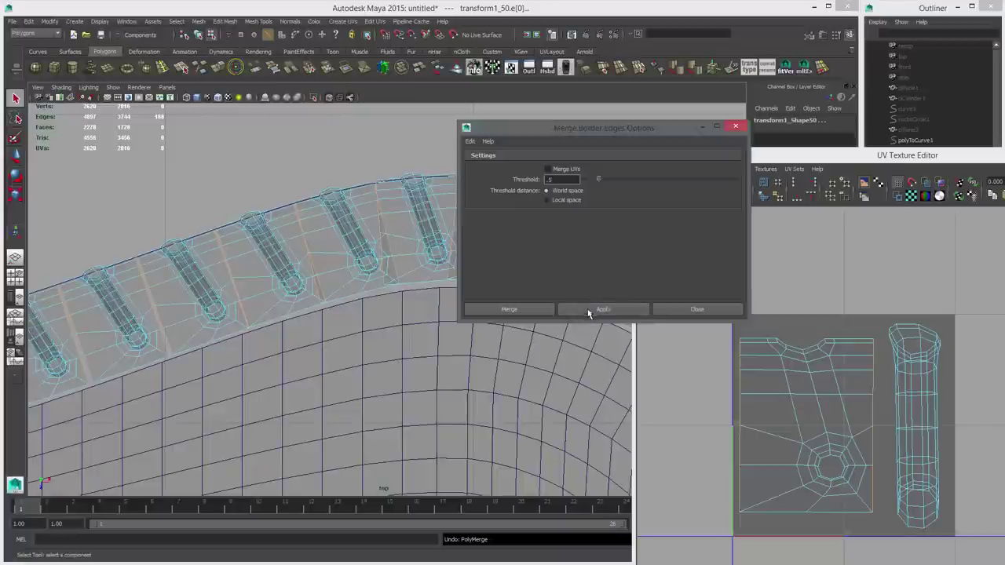
left_click(587, 309)
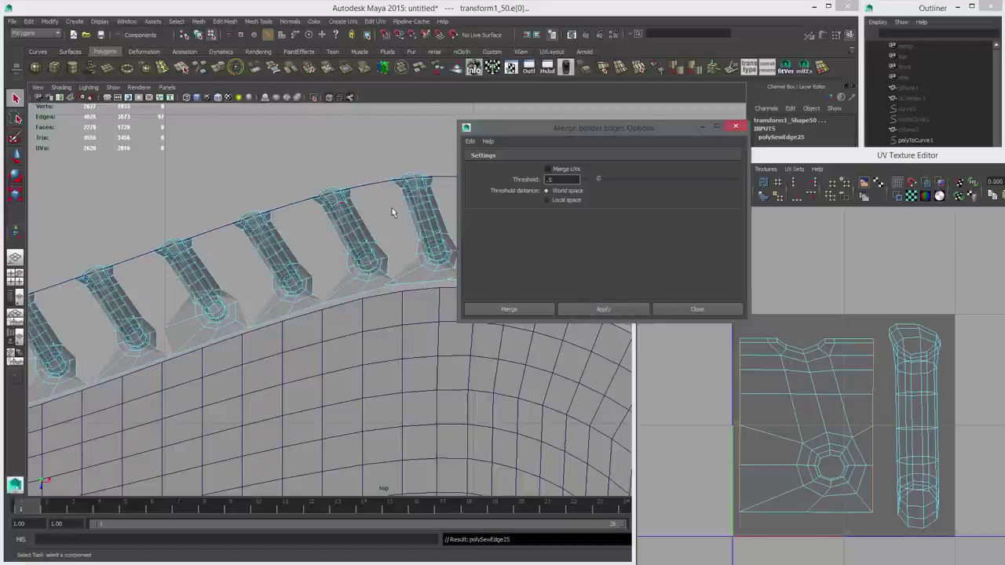
middle_click_drag(451, 208, 405, 215, "alt")
key("ctrl+z")
Step: Try merging the border edges with thresholds of 0.1, 0.2 and 0.3, undoing each merge
left_click_drag(575, 181, 495, 182)
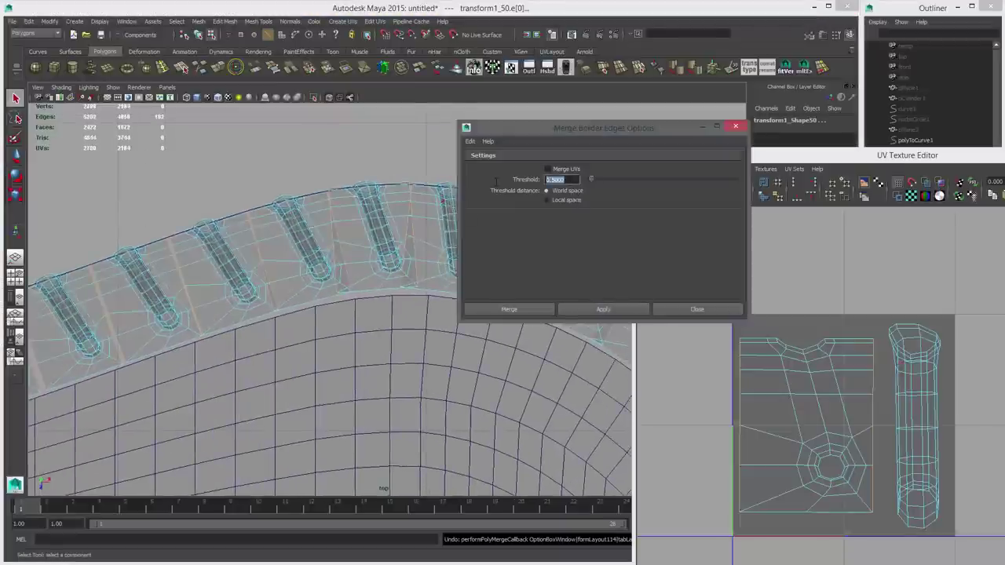
left_click(596, 310)
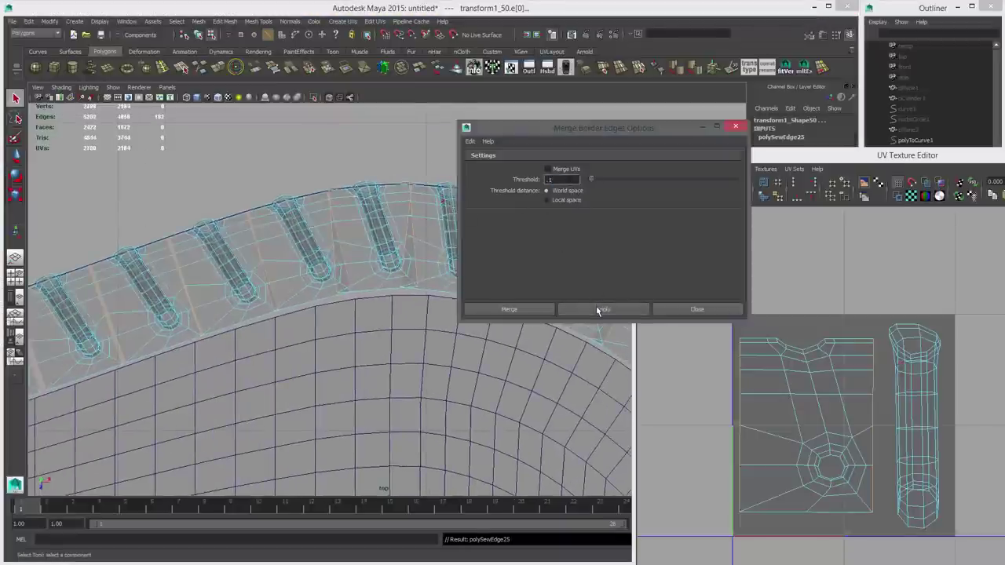
key("ctrl+z")
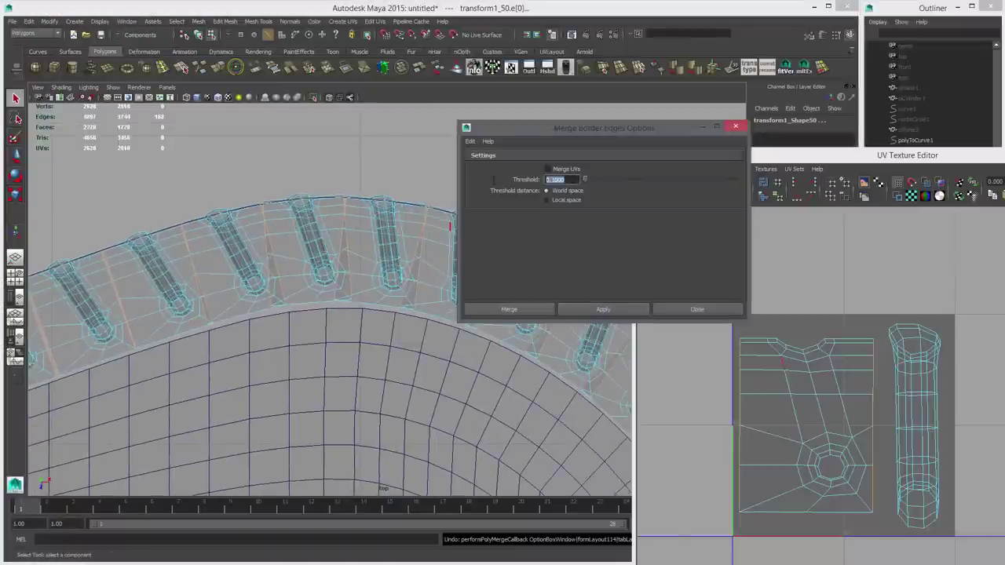
left_click(599, 309)
key("ctrl+z")
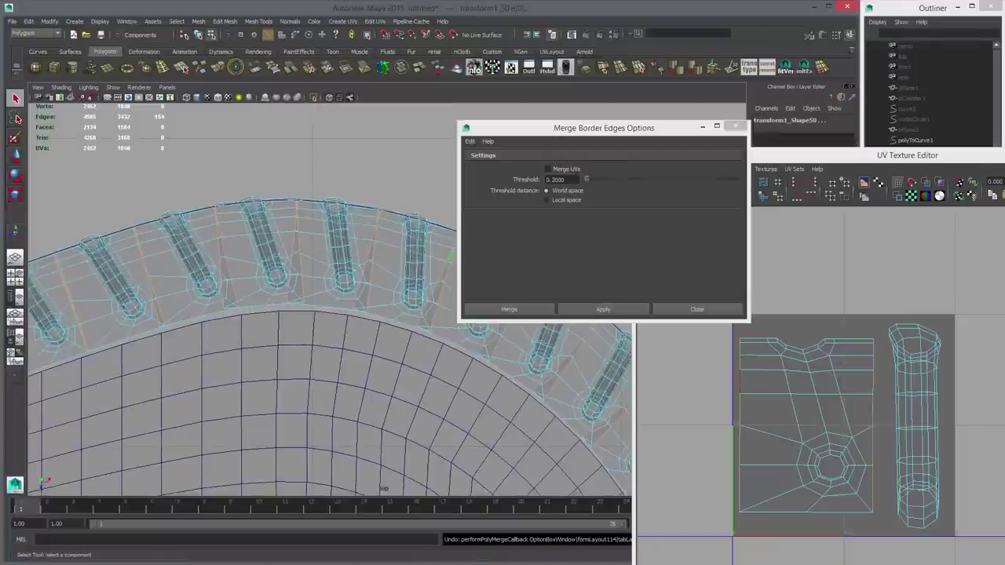
left_click(602, 310)
middle_click_drag(390, 270, 360, 272, "alt")
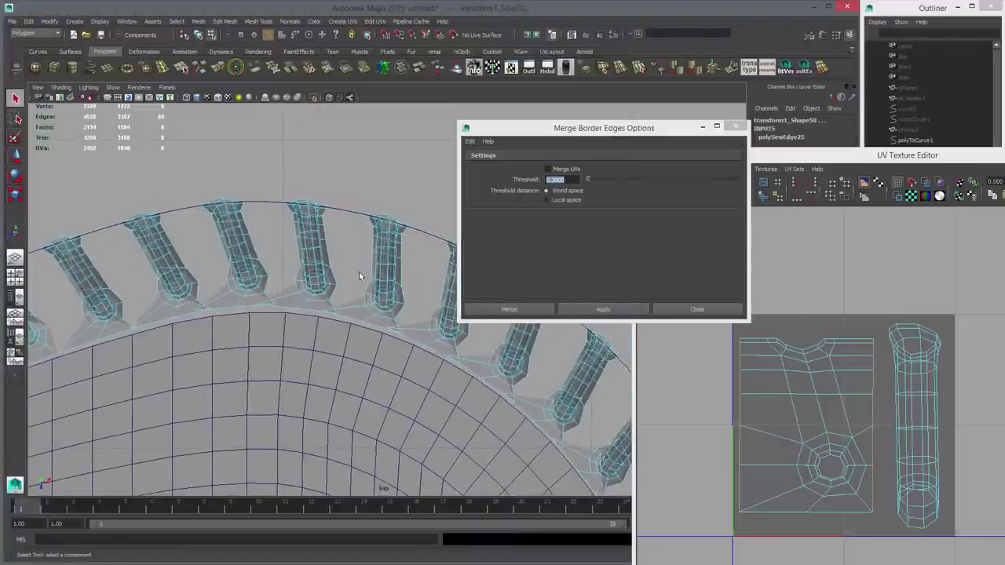
key("ctrl+z")
Step: Try merging only the border edges between the first two stitch copies with a threshold of 0.3, undoing the attempt
left_click_drag(515, 136, 684, 132)
right_click_drag(482, 249, 401, 254, "alt")
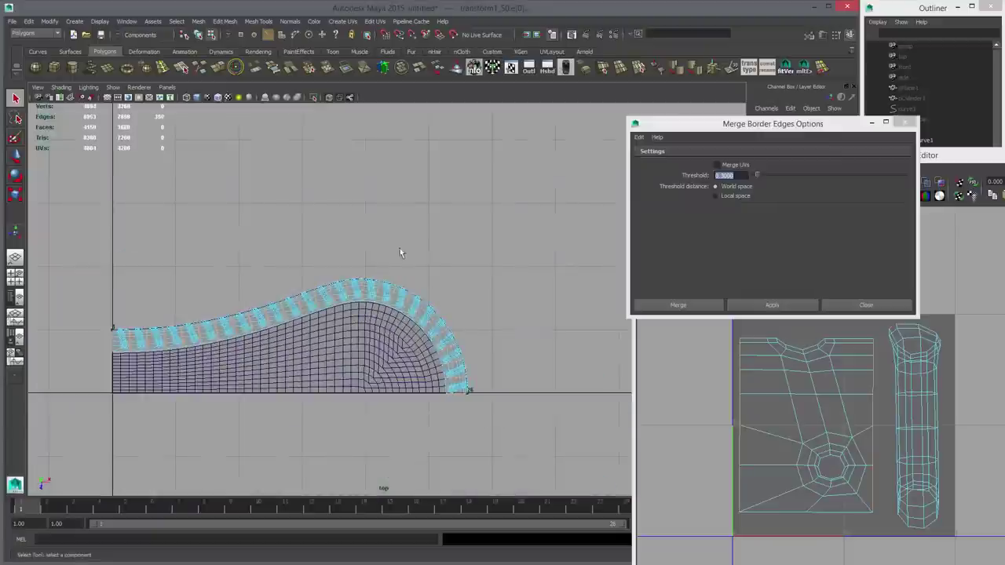
middle_click_drag(401, 254, 535, 237, "alt")
right_click_drag(325, 267, 367, 278, "alt")
middle_click_drag(367, 278, 250, 274, "alt")
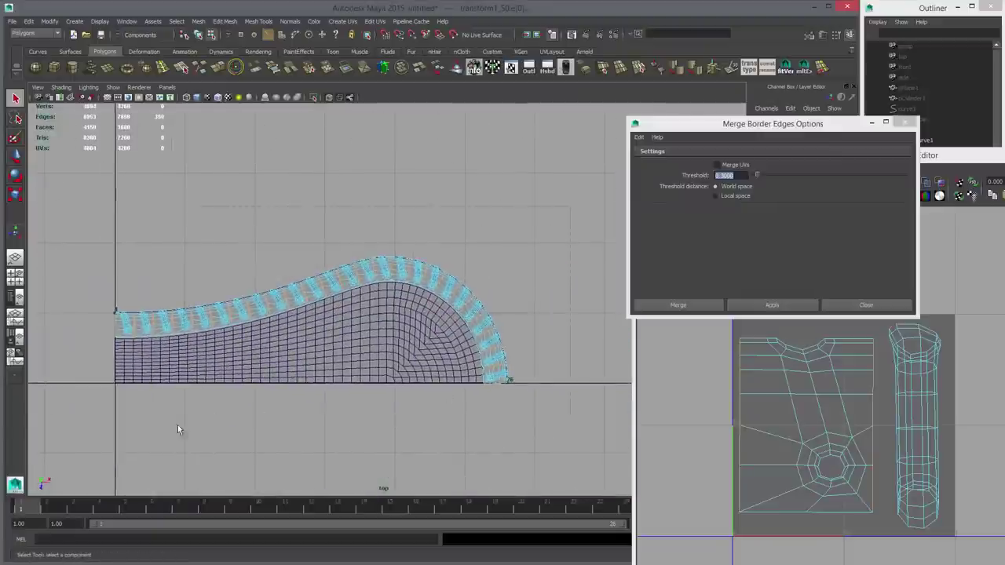
middle_click_drag(121, 368, 346, 361, "alt")
right_click_drag(346, 361, 404, 363, "alt")
key("ctrl+z")
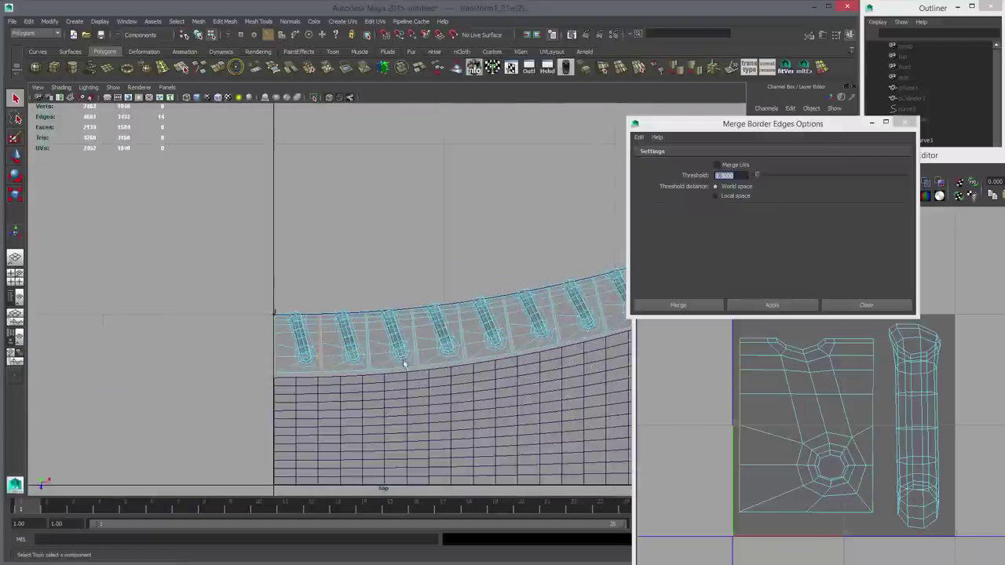
left_click(739, 299)
middle_click_drag(460, 333, 502, 303, "alt")
right_click_drag(502, 302, 570, 298, "alt")
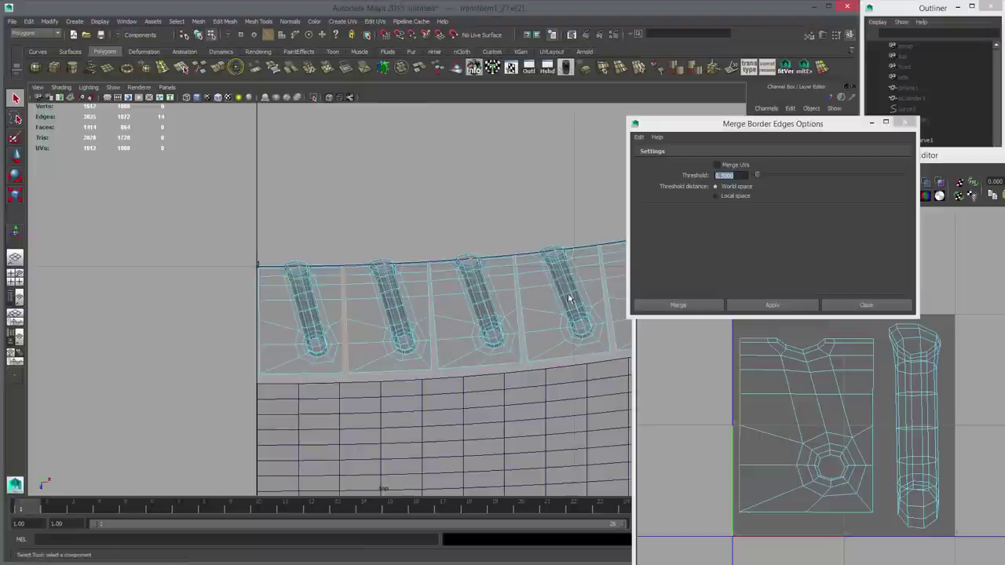
key("ctrl+z")
Step: Move the merge options and UV Texture Editor aside, reselect transform1_26 to transform1_50 as objects, and activate the Move tool
left_click_drag(835, 124, 645, 22)
left_click_drag(872, 156, 417, 465)
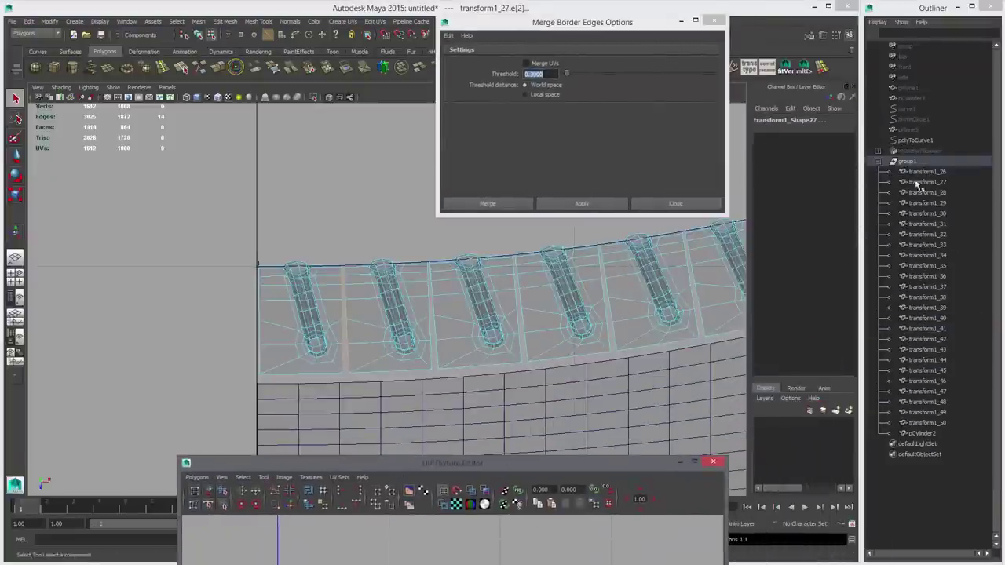
left_click(933, 172)
left_click(916, 423, "shift")
middle_click_drag(666, 365, 523, 372, "alt")
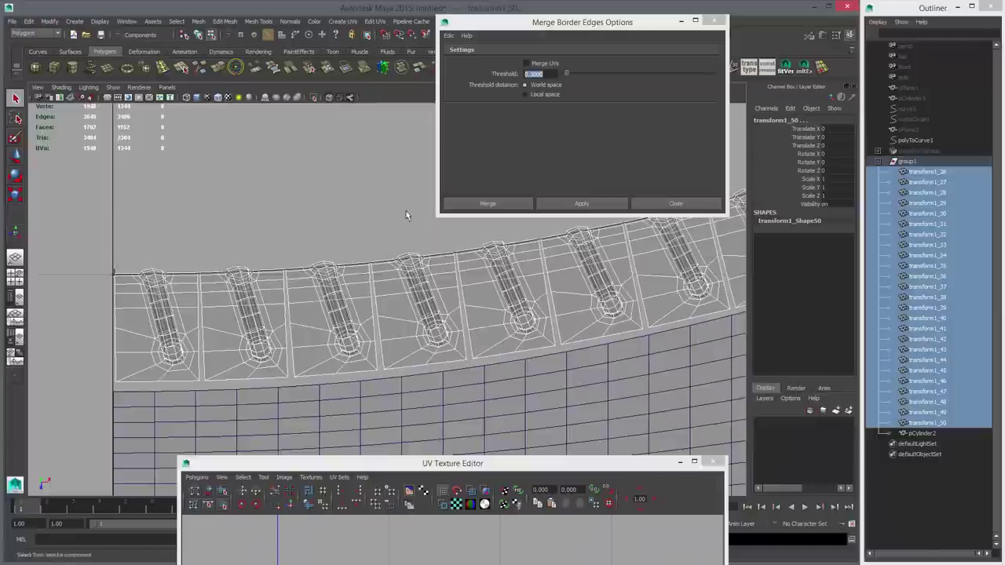
key("w")
left_click_drag(532, 23, 519, 109)
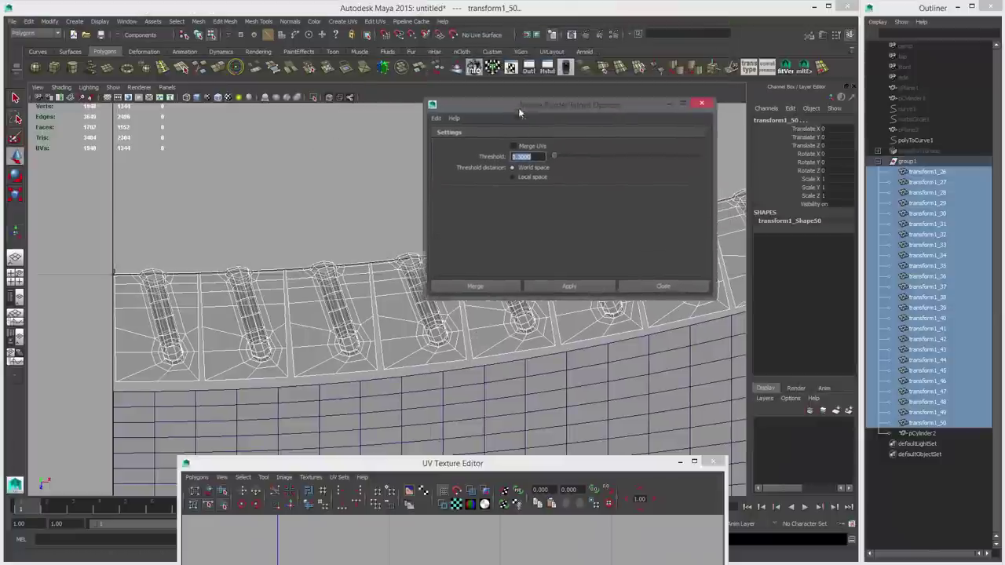
Step: Combine transform1_26 to transform1_50 into a single mesh and close the border-merge options
left_click(400, 67)
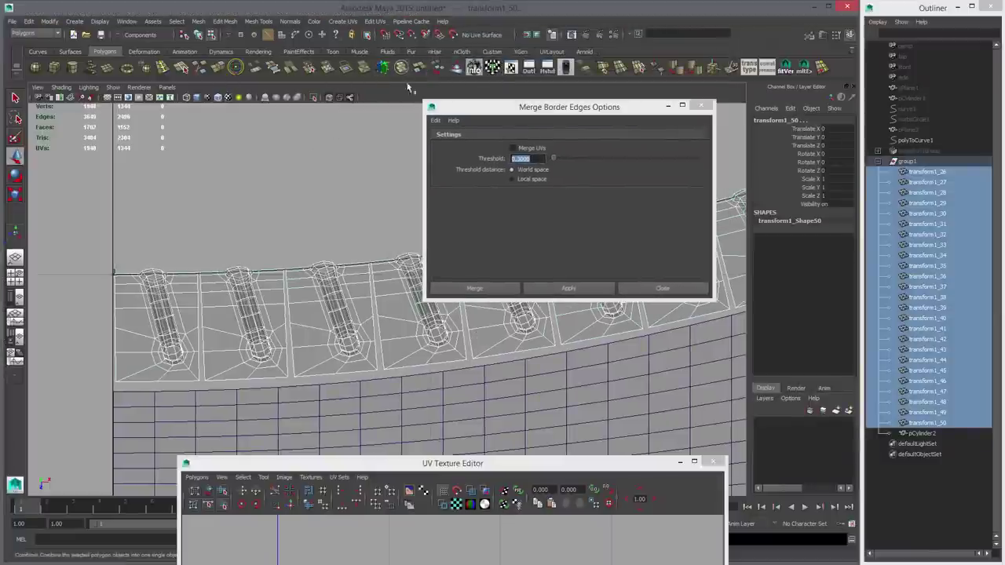
left_click(662, 288)
right_click_drag(671, 308, 511, 311, "alt")
left_click_drag(530, 465, 615, 118)
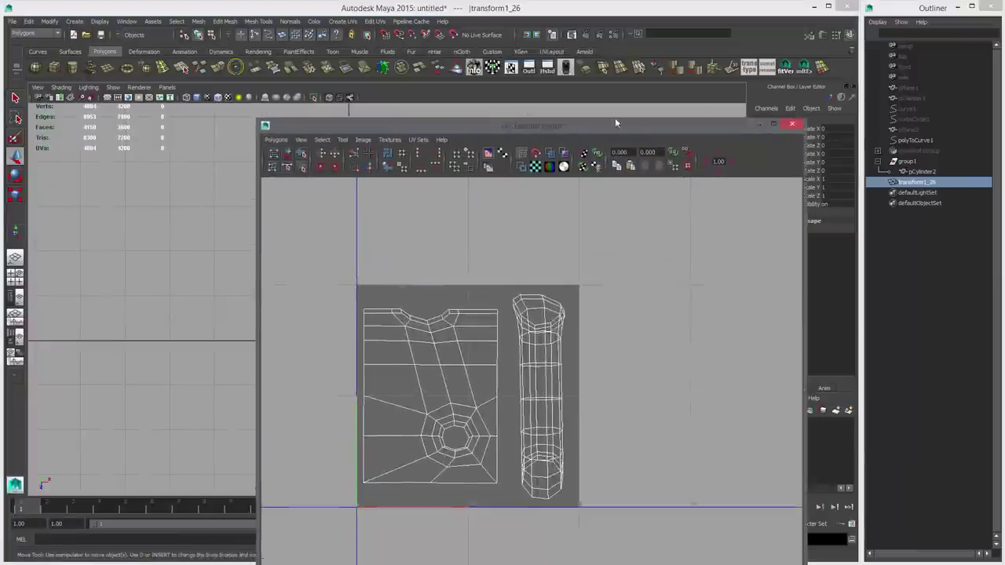
right_click_drag(544, 278, 545, 303)
left_click_drag(510, 270, 696, 521)
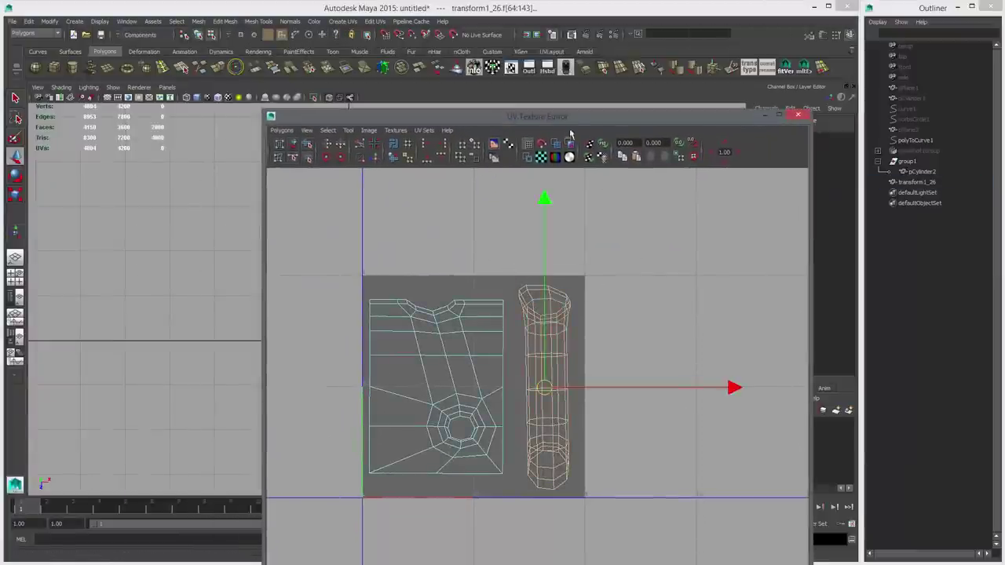
left_click_drag(570, 117, 787, 82)
middle_click_drag(408, 314, 236, 318, "alt")
right_click_drag(235, 318, 427, 312, "alt")
left_click_drag(725, 83, 664, 468)
Step: Select the combined stitch mesh transform1_26 as an object and duplicate it
right_click_drag(667, 308, 384, 297, "alt")
middle_click_drag(384, 298, 445, 268, "alt")
right_click_drag(445, 269, 487, 256)
left_click(433, 267)
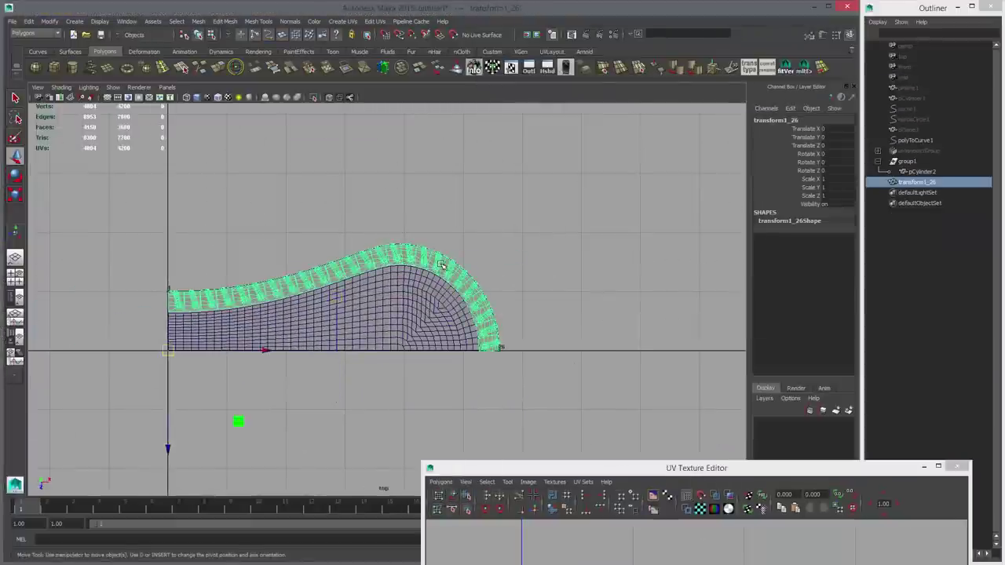
key("ctrl+d")
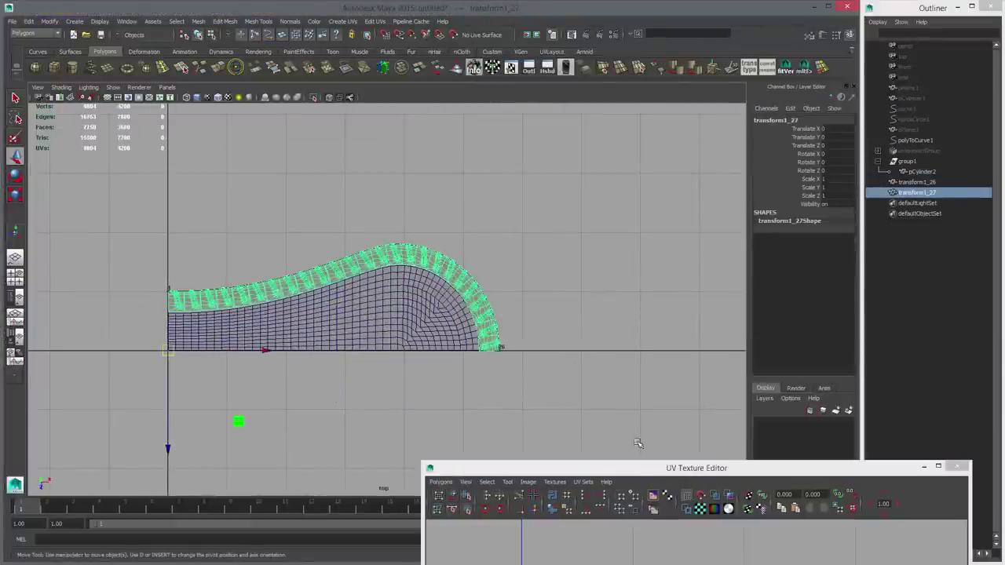
Step: Delete the thread faces from the duplicate transform1_27 by selecting the narrow thread shell in its UV layout
left_click_drag(638, 467, 529, 180)
right_click_drag(605, 366, 606, 416)
left_click_drag(554, 313, 672, 562)
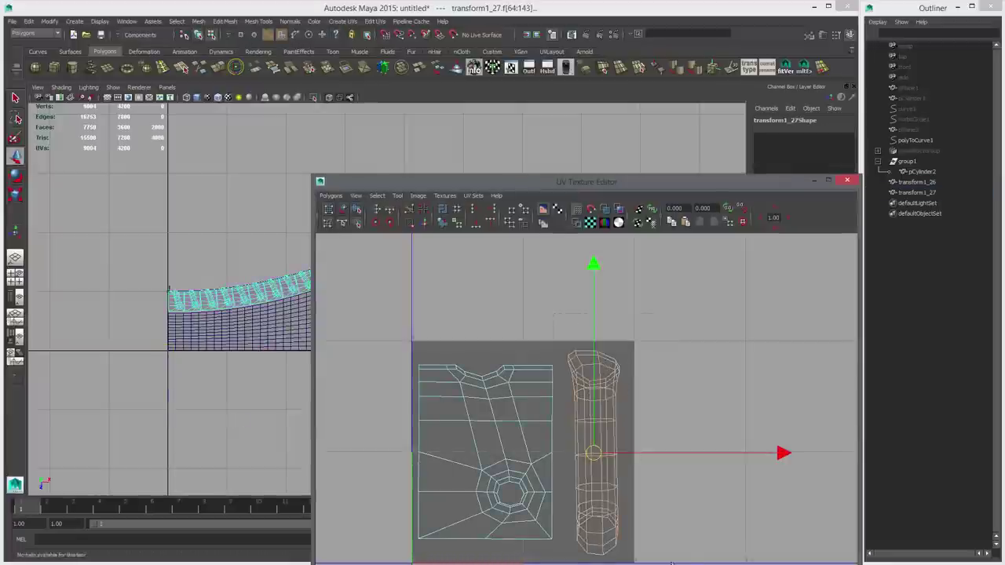
key("Delete")
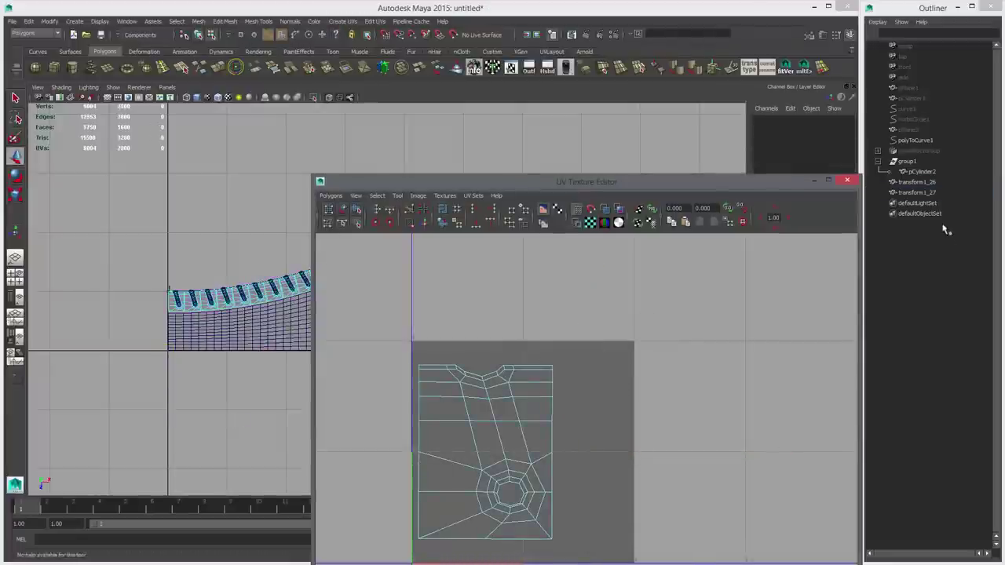
Step: Delete the flat base faces from transform1_26 by selecting their UV shell, leaving only the threads, and close the UV Texture Editor
left_click(922, 186)
right_click_drag(646, 370, 645, 417)
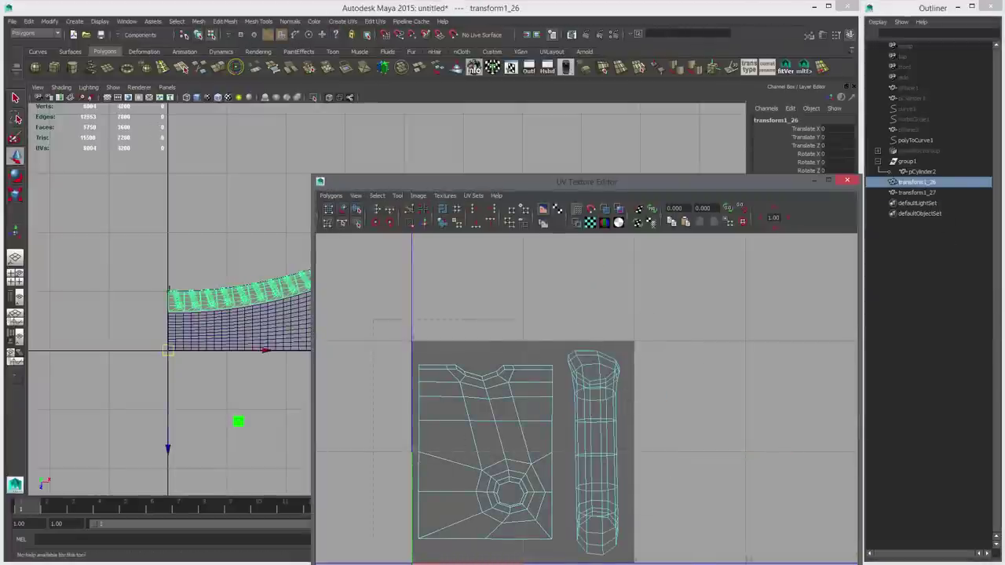
left_click_drag(373, 319, 559, 563)
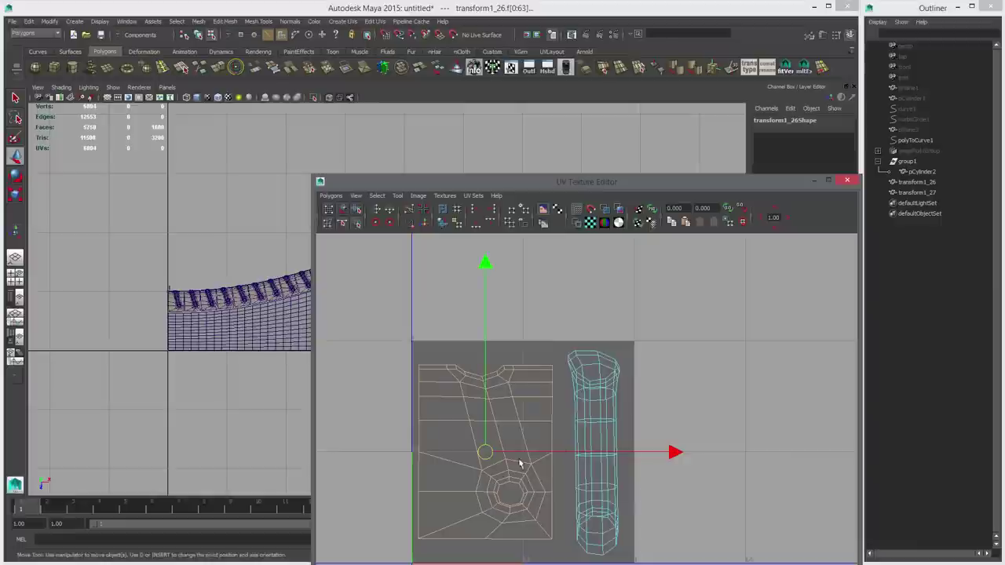
key("Delete")
left_click_drag(635, 182, 625, 312)
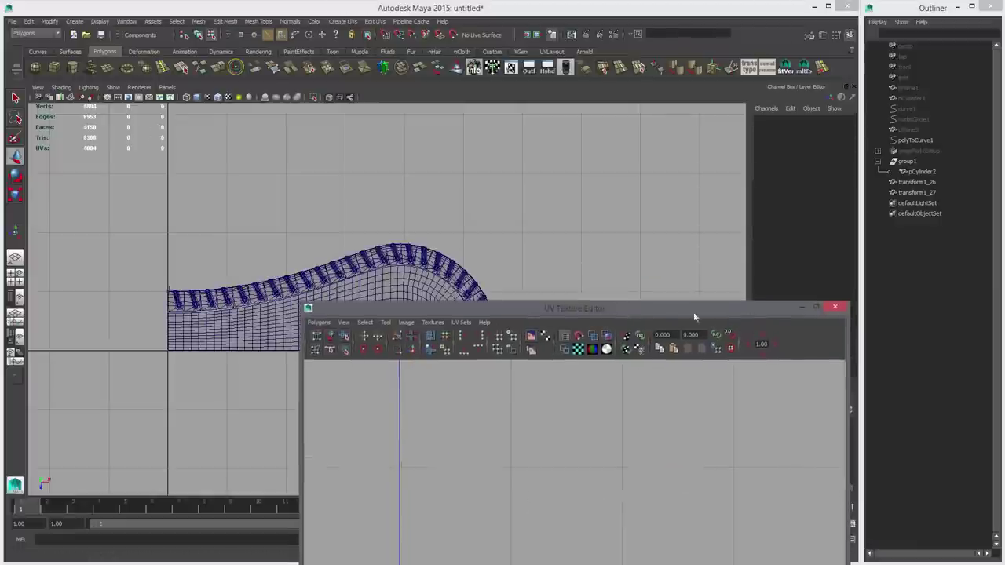
left_click(838, 307)
Step: Check the separated meshes one by one, select the base strip transform1_27, and display its UV layout beside the top view
right_click_drag(493, 314, 561, 316, "alt")
left_click(917, 175)
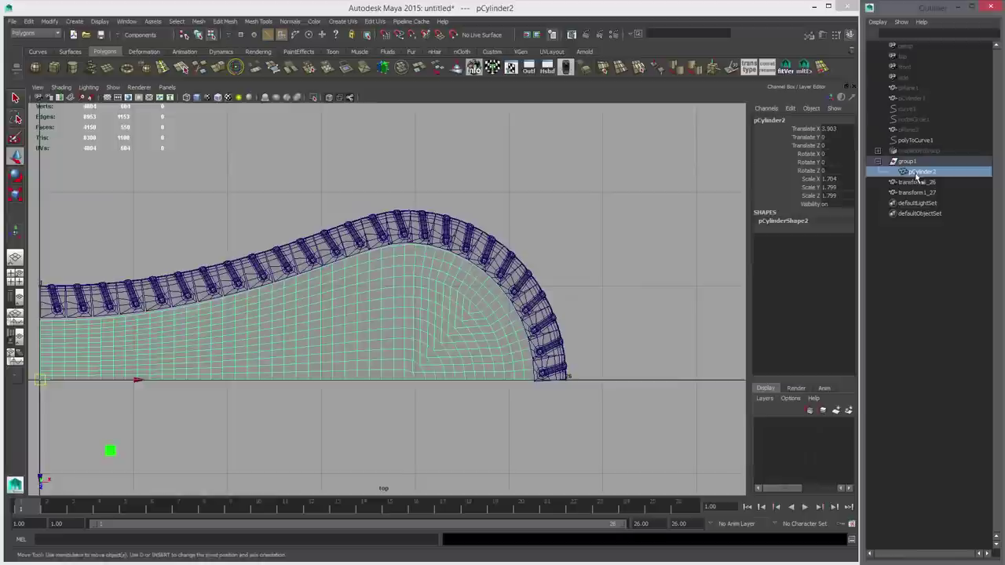
left_click(915, 181)
left_click(915, 194)
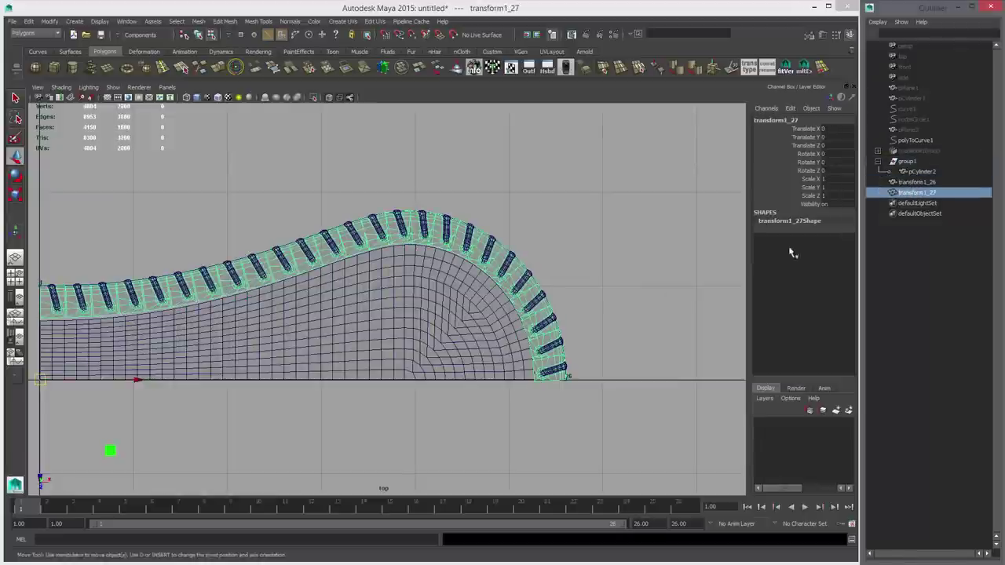
left_click(531, 69)
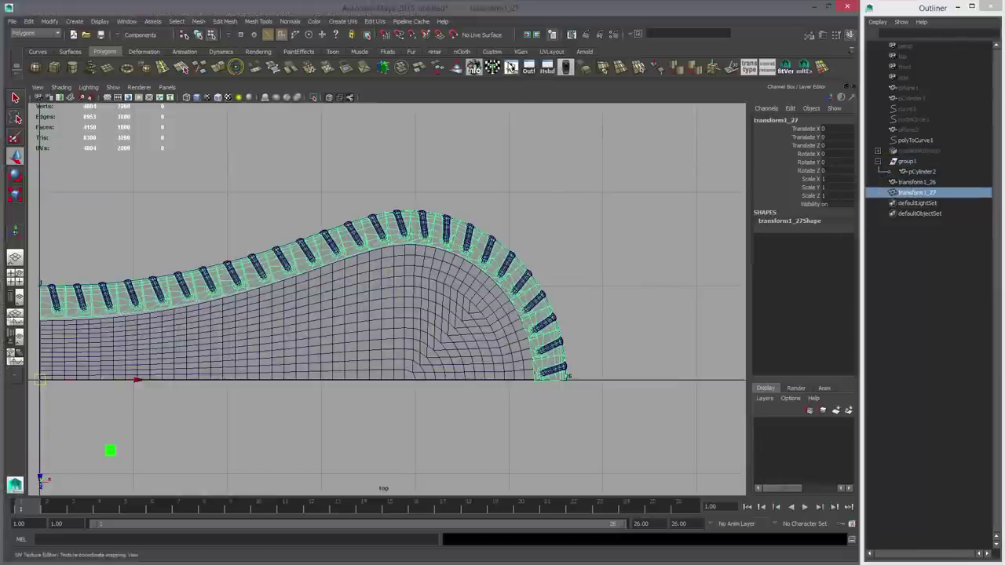
left_click_drag(542, 311, 822, 51)
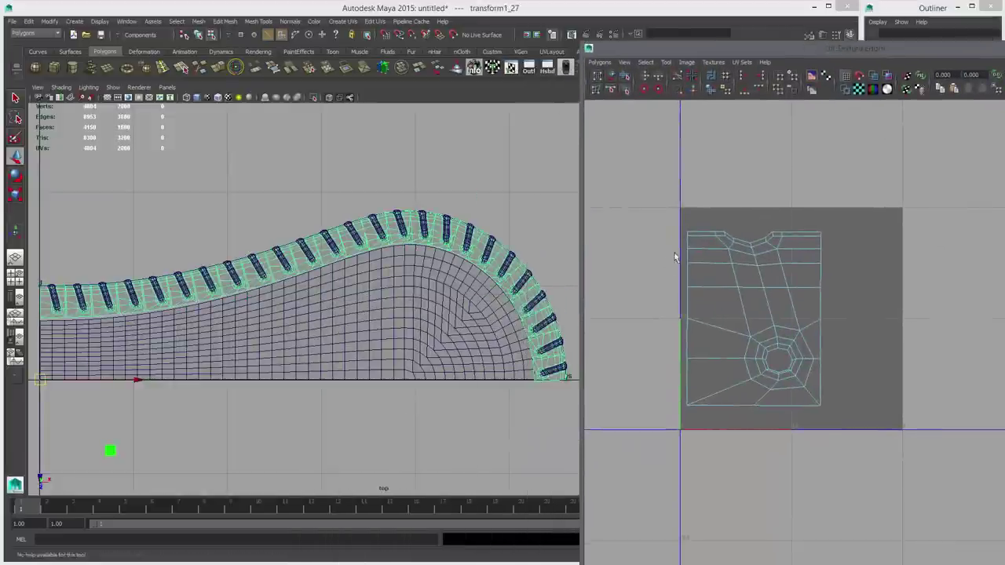
Step: Select only the border edges along the two vertical sides of the base strip's UV shell
right_click_drag(700, 260, 704, 239)
left_click(695, 446)
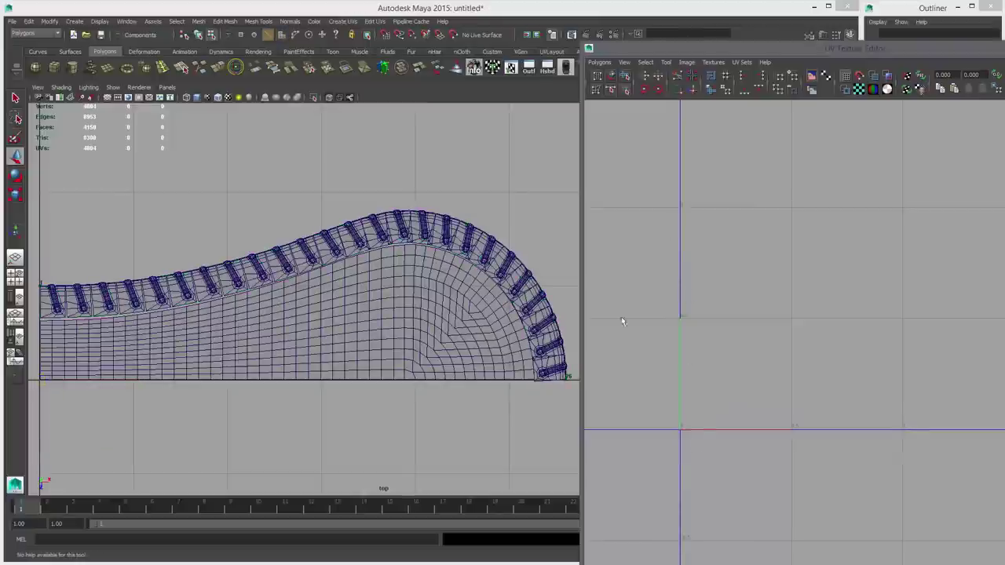
key("ctrl+z")
left_click_drag(665, 219, 846, 434)
left_click_drag(697, 206, 815, 475, "ctrl")
right_click_drag(549, 386, 569, 388, "alt")
scroll(569, 389, "up", 2)
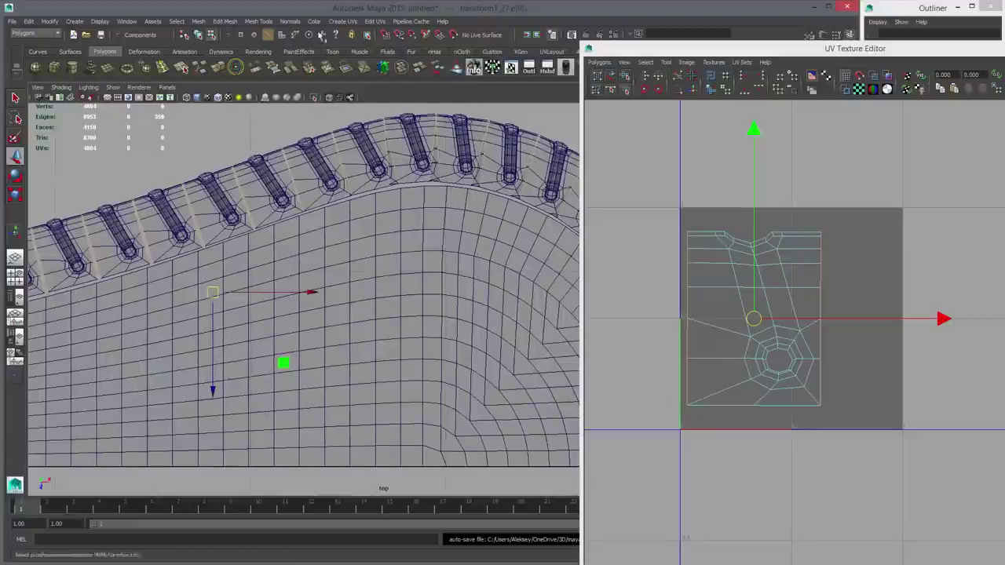
Step: Merge the selected border edges of the base strip with a world-space threshold of 1 and move the options window aside
left_click(225, 21)
left_click(317, 47)
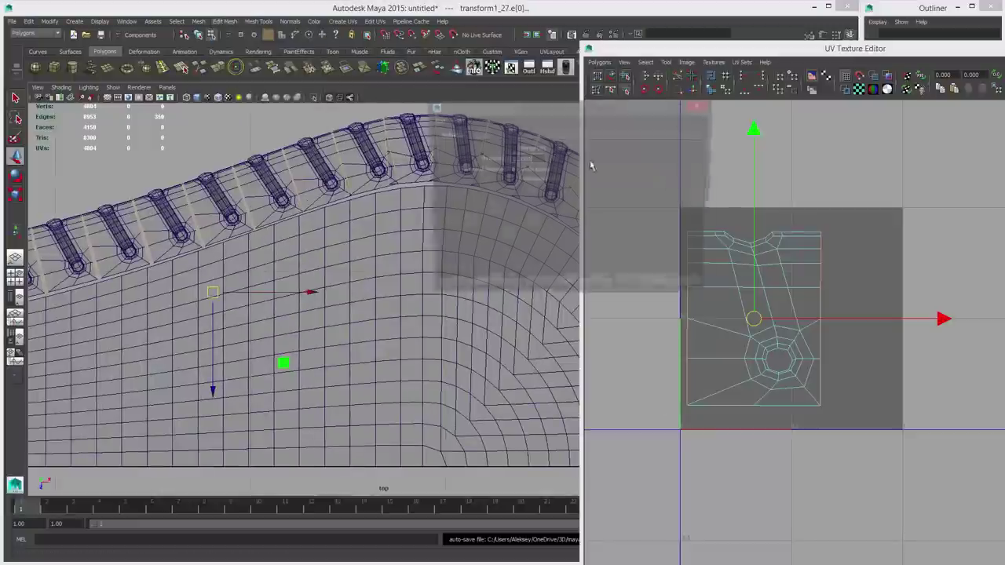
type("1")
left_click(552, 291)
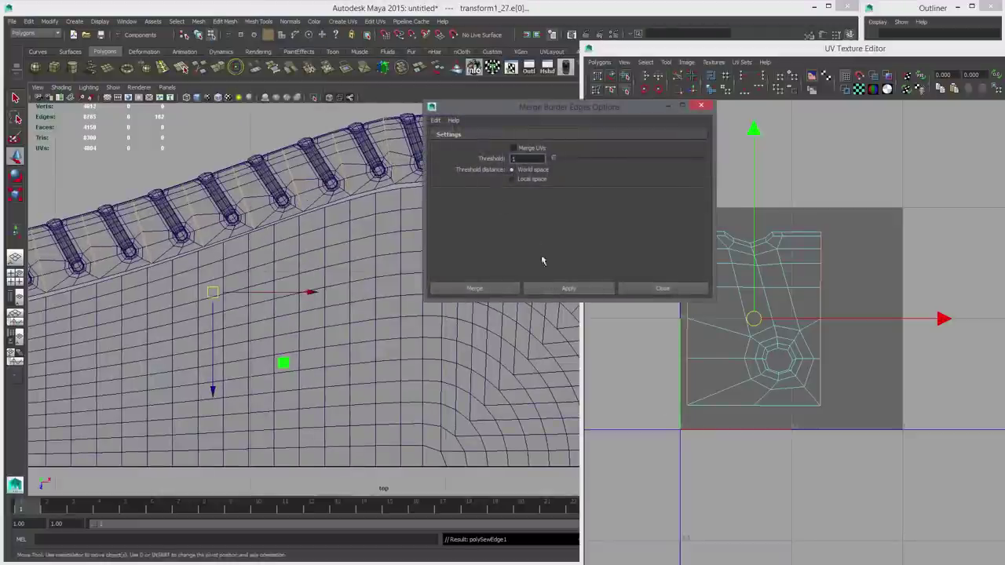
left_click_drag(491, 105, 794, 226)
Step: Examine the merged joints between the stitch segments along the whole base strip
middle_click_drag(524, 256, 284, 201, "alt")
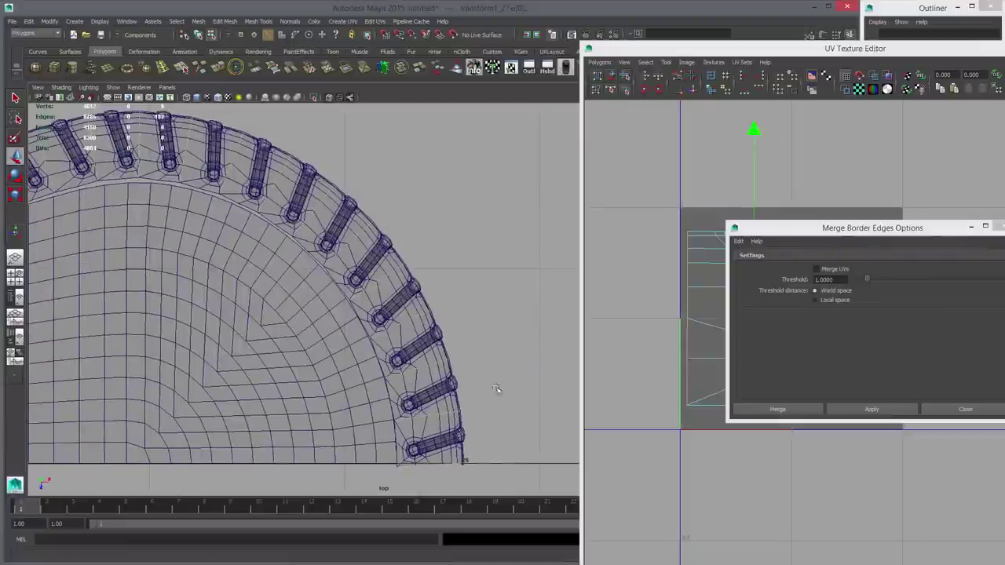
middle_click_drag(454, 294, 770, 271, "alt")
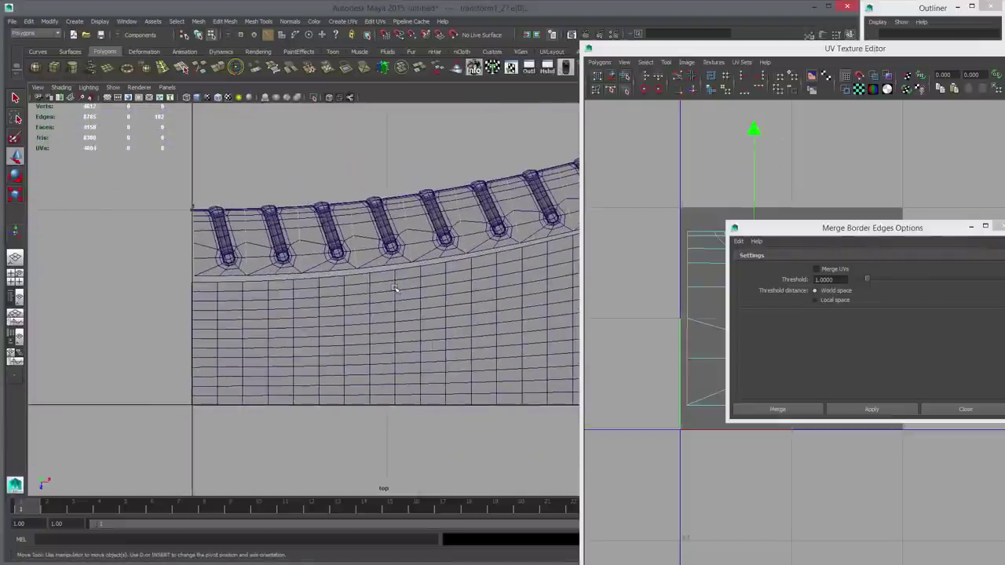
middle_click_drag(395, 289, 240, 300, "alt")
right_click_drag(240, 300, 552, 384, "alt")
middle_click_drag(550, 227, 352, 330, "alt")
middle_click_drag(394, 285, 320, 318, "alt")
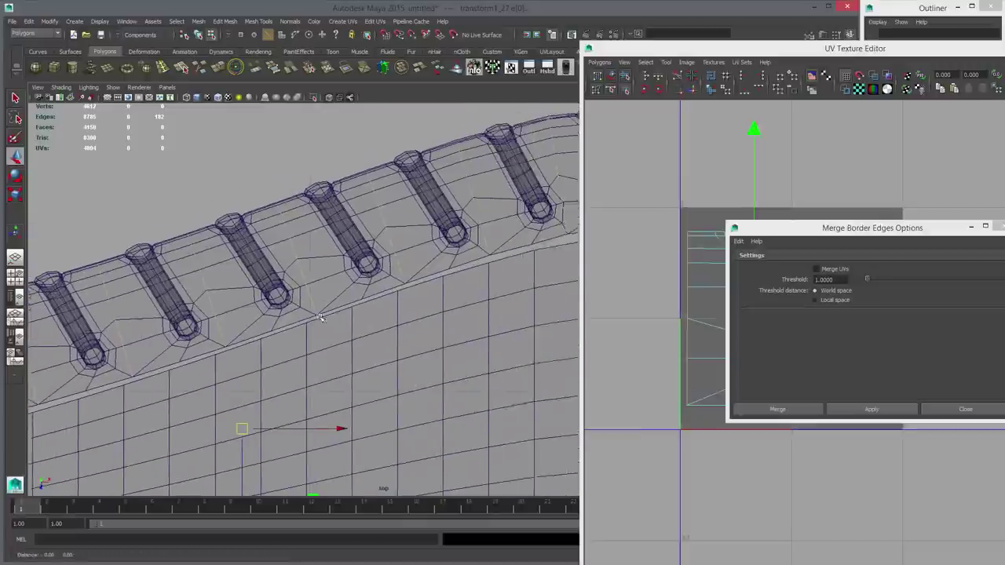
middle_click_drag(524, 251, 275, 300, "alt")
middle_click_drag(359, 286, 319, 312, "alt")
scroll(329, 314, "up", 5)
middle_click_drag(223, 270, 315, 283, "alt")
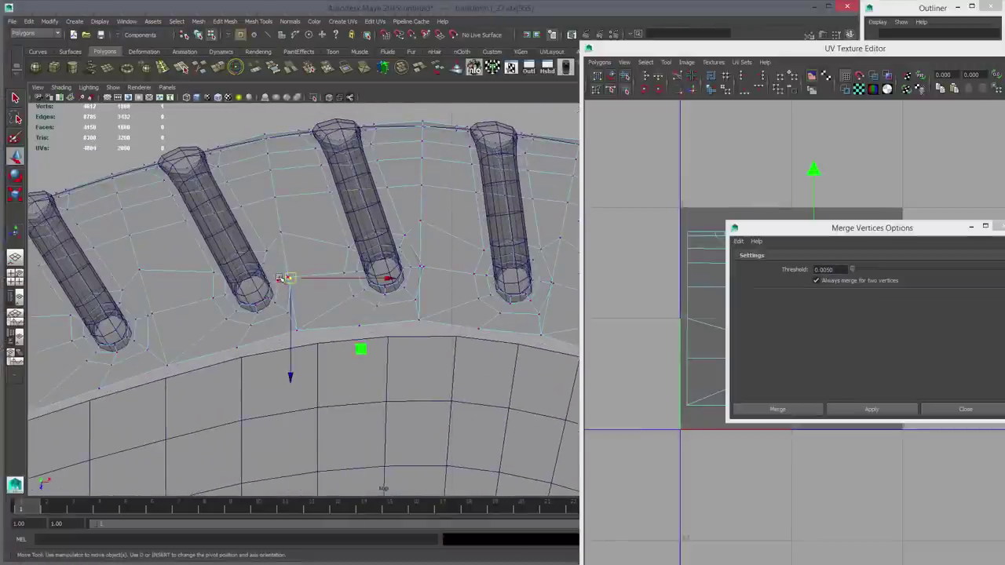
Step: Move the displaced joint vertices beside three consecutive stitch ends around the top of the curve, away from the threads
left_click(289, 282)
middle_click_drag(302, 293, 322, 292)
left_click(422, 268)
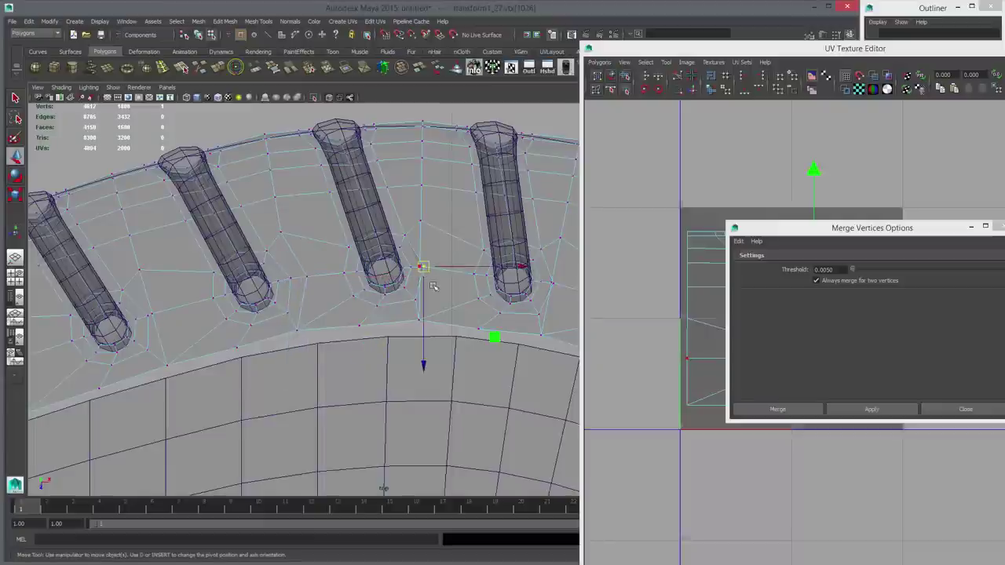
left_click_drag(422, 270, 416, 272)
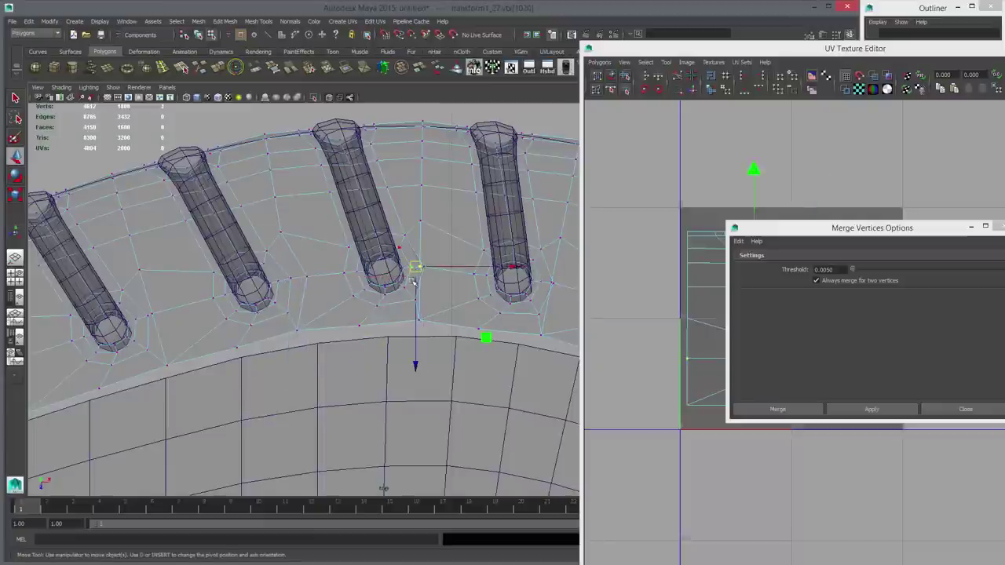
middle_click_drag(415, 288, 439, 288)
middle_click_drag(479, 299, 288, 298, "alt")
scroll(330, 291, "up", 3)
left_click(382, 277)
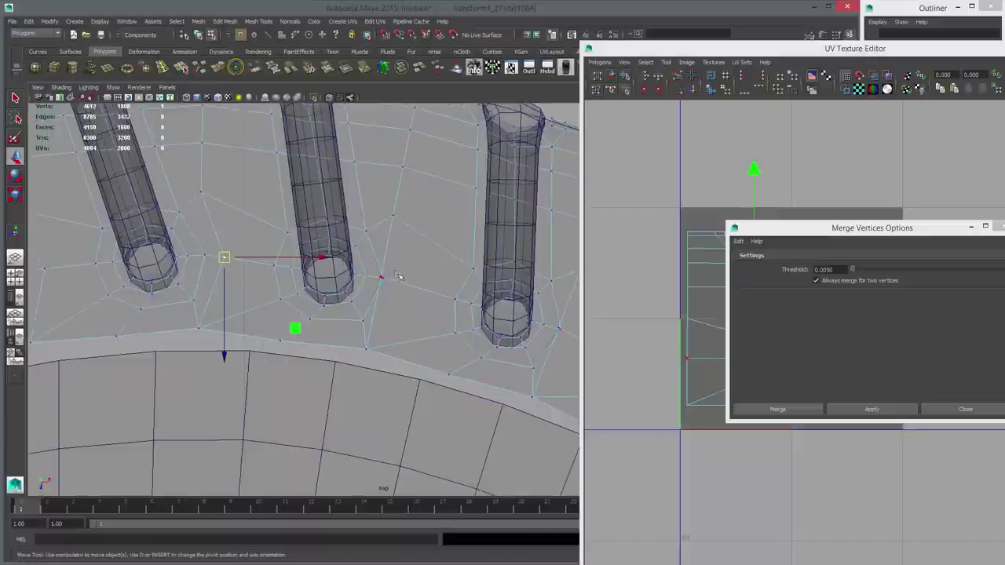
left_click(380, 276)
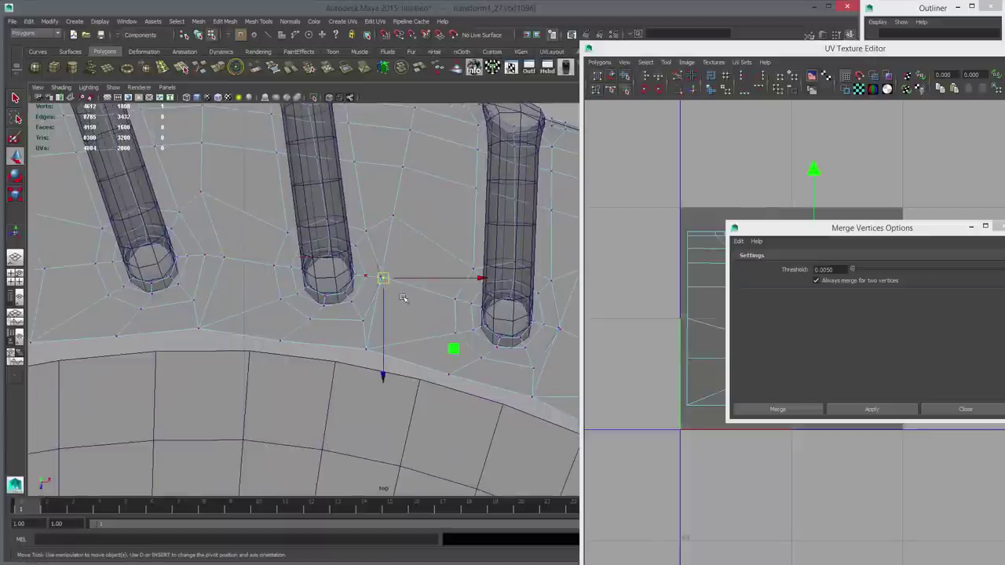
left_click_drag(402, 299, 431, 308)
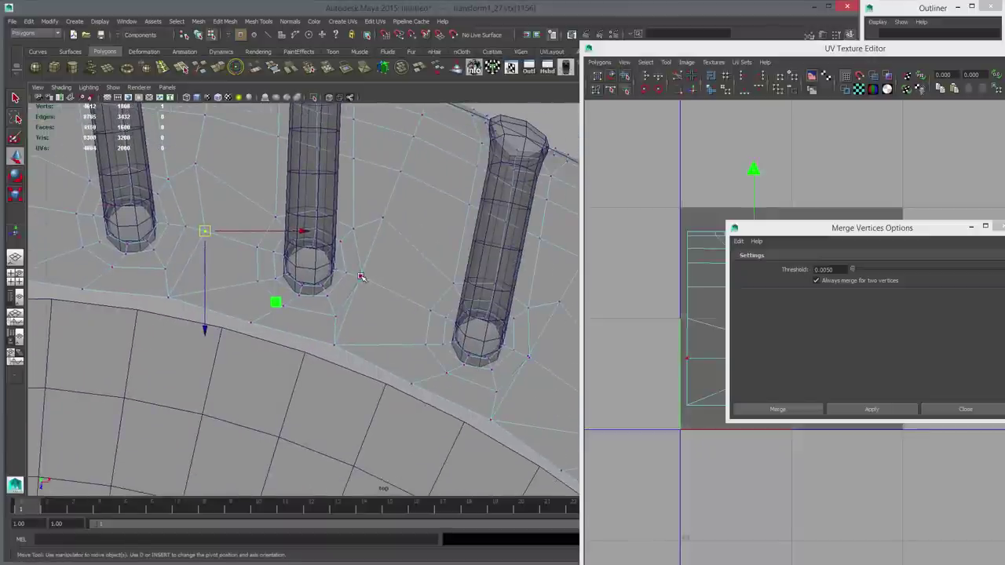
Step: Reposition the joint vertices between the next four stitches down the curve so they sit clear of the thread ends
left_click(360, 276)
left_click_drag(360, 277, 381, 283)
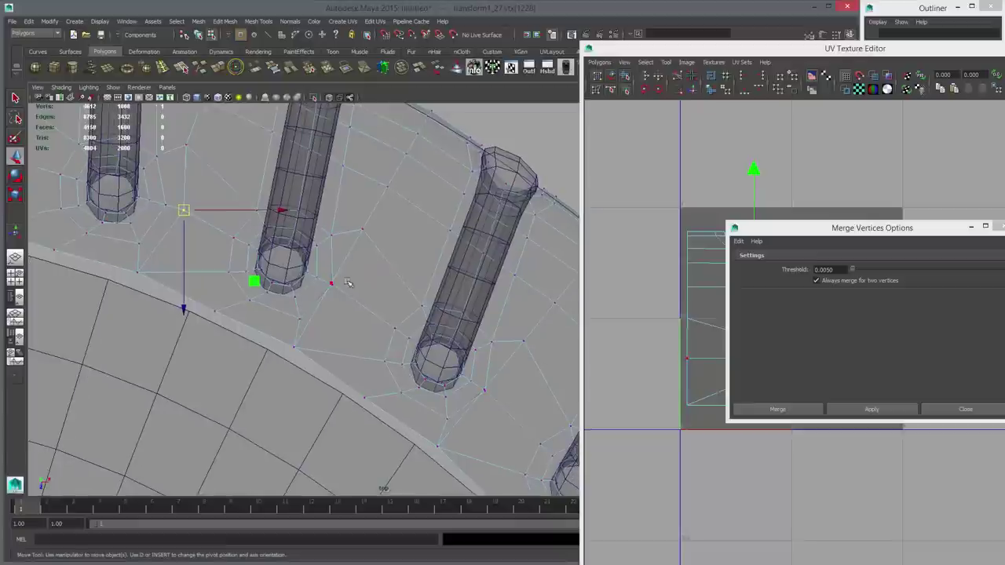
left_click(331, 285)
left_click_drag(329, 284, 342, 293)
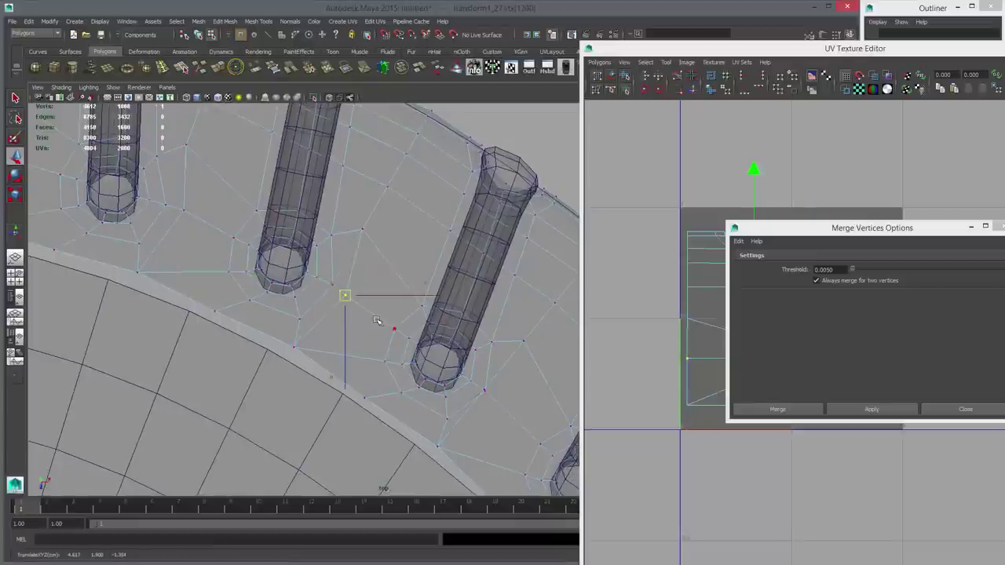
middle_click_drag(392, 326, 196, 235, "alt")
left_click(288, 294)
left_click(285, 297)
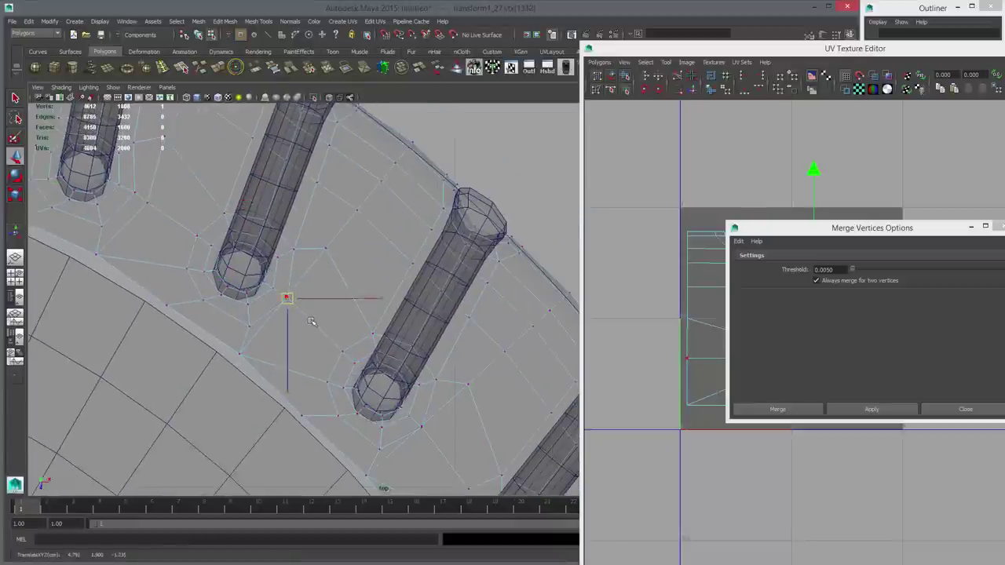
middle_click_drag(325, 330, 251, 231)
left_click(288, 306)
middle_click_drag(311, 331, 320, 343)
Step: Shift the joint vertices between the following stitches on the steep part of the curve toward the middle of their gaps
middle_click_drag(370, 363, 292, 236, "alt")
left_click(325, 326)
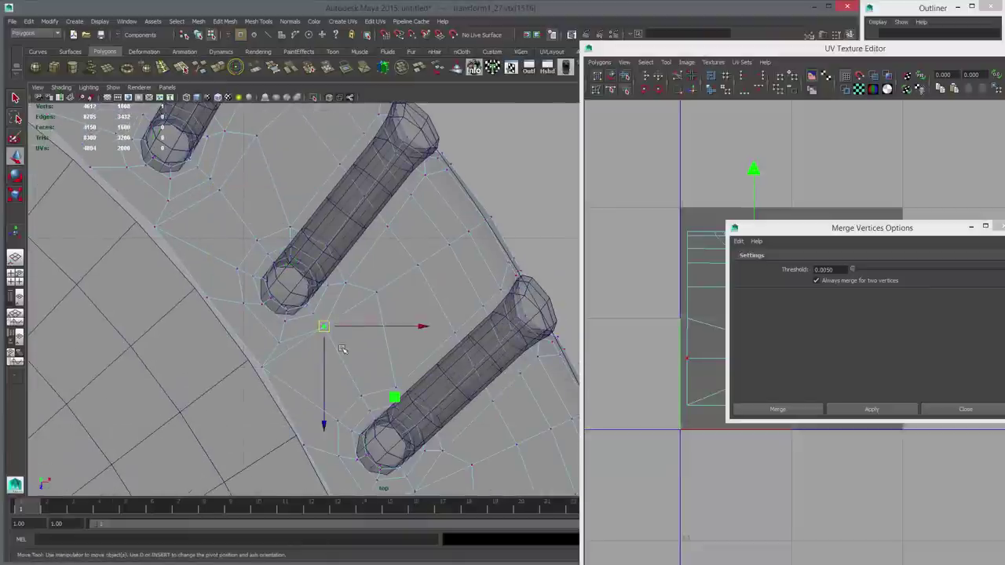
left_click_drag(320, 324, 333, 342)
middle_click_drag(395, 358, 344, 227, "alt")
left_click(354, 282)
left_click_drag(354, 281, 353, 282)
left_click(361, 361)
middle_click_drag(381, 375, 396, 406)
key("ctrl+z")
middle_click_drag(392, 352, 307, 192, "alt")
middle_click_drag(346, 361, 341, 260, "alt")
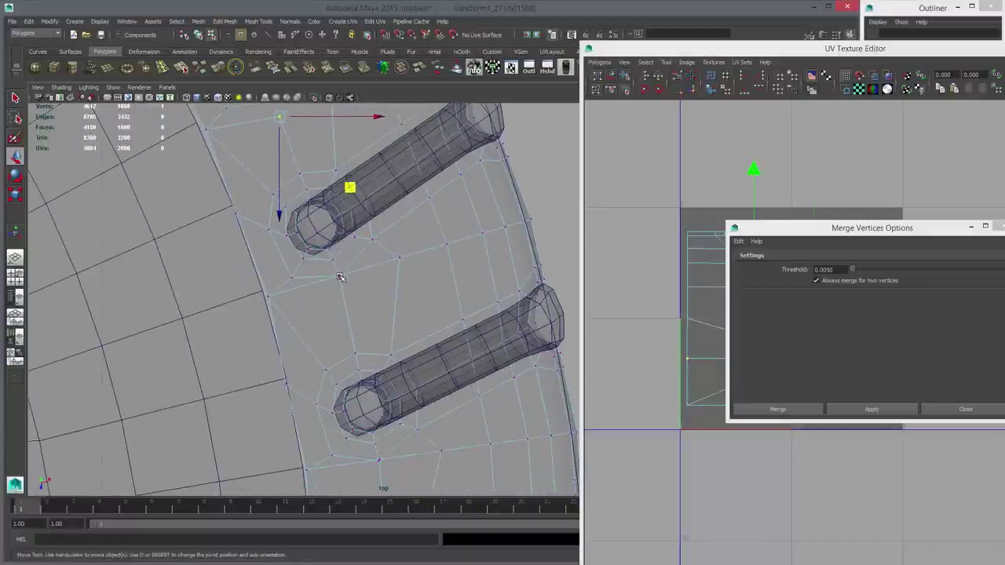
Step: Adjust the joint vertices in the last two gaps before the strip's lower end
left_click(340, 277)
middle_click_drag(372, 316, 364, 205)
key("ctrl+z")
left_click(368, 311)
middle_click_drag(395, 336, 398, 362)
key("ctrl+z")
left_click(368, 312)
middle_click_drag(406, 398, 400, 247, "alt")
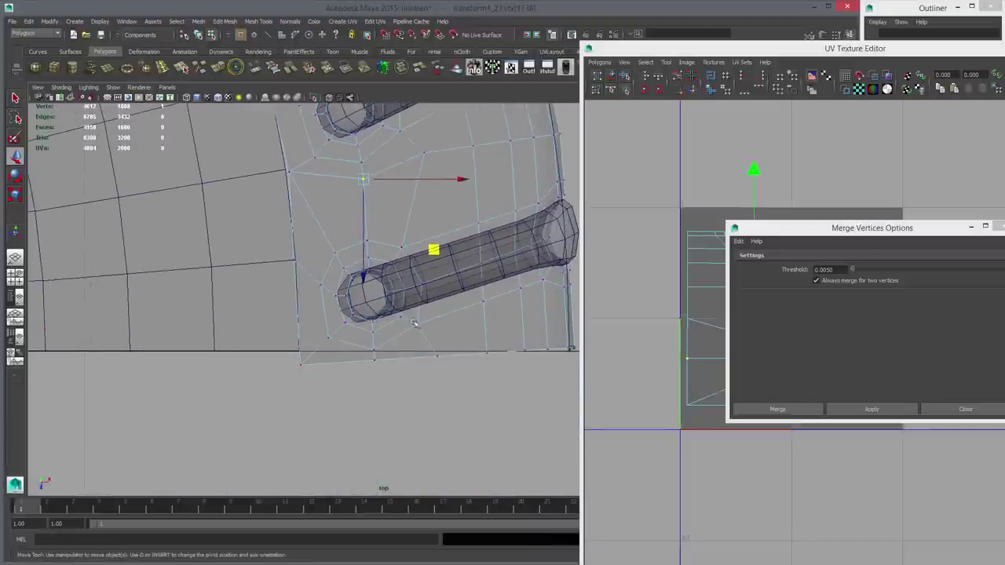
Step: Move the joint vertices below the last stitch up, and snap the strip's lower-end vertex row onto the horizontal grid axis
left_click(374, 349)
left_click_drag(375, 366, 375, 358)
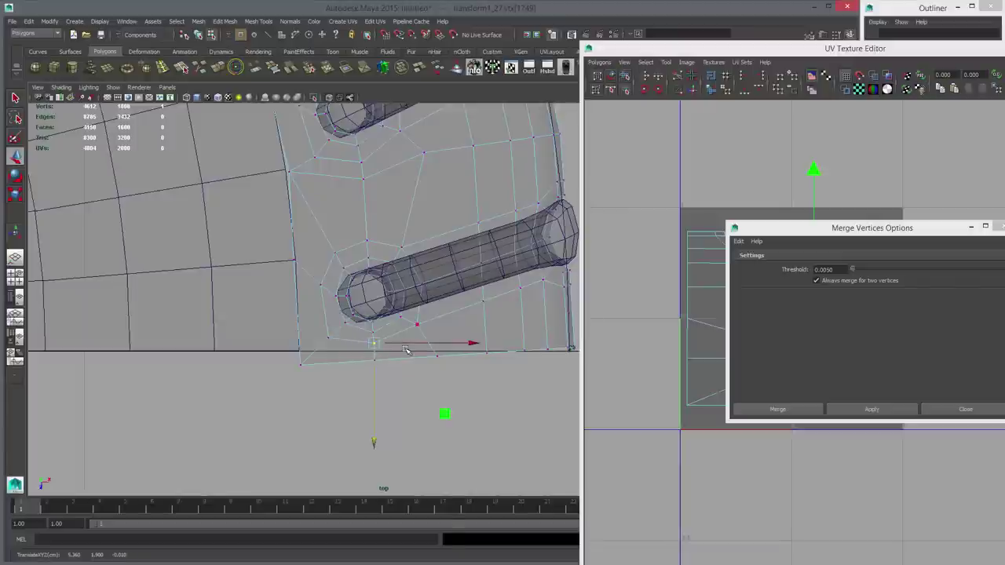
left_click_drag(286, 351, 444, 391)
middle_click_drag(467, 369, 361, 351, "alt")
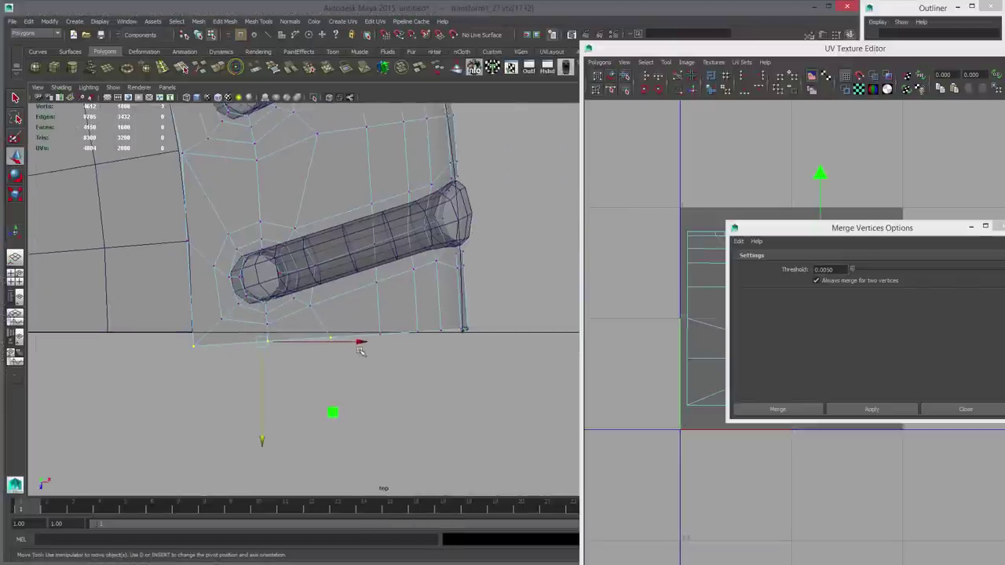
left_click_drag(317, 317, 528, 384, "ctrl+shift")
left_click_drag(335, 432, 334, 433)
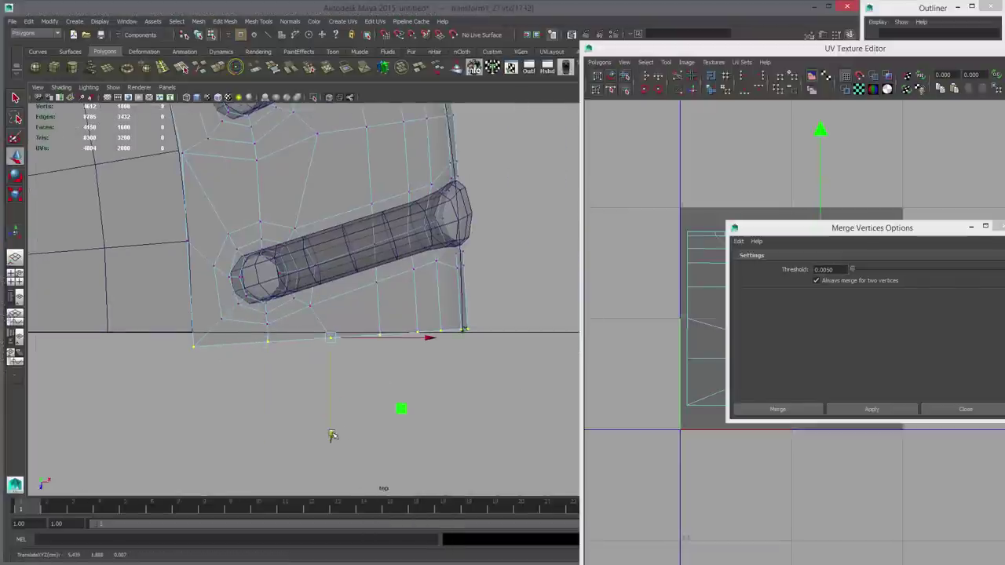
key("w")
mouse_move(283, 362)
left_mouse_down()
mouse_move(242, 361)
mouse_move(307, 374)
mouse_move(243, 362)
mouse_move(284, 362)
left_mouse_up()
middle_click_drag(278, 358, 293, 354)
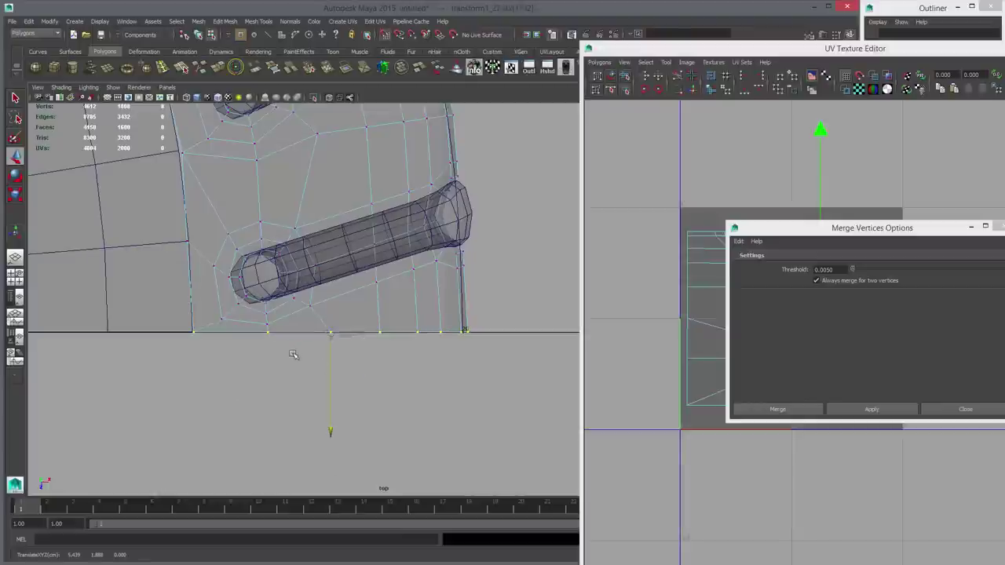
Step: Snap the vertex row at the strip's opposite end, beside the first stitch, onto the vertical grid axis
right_click_drag(501, 371, 270, 334, "alt")
middle_click_drag(269, 334, 549, 384, "alt")
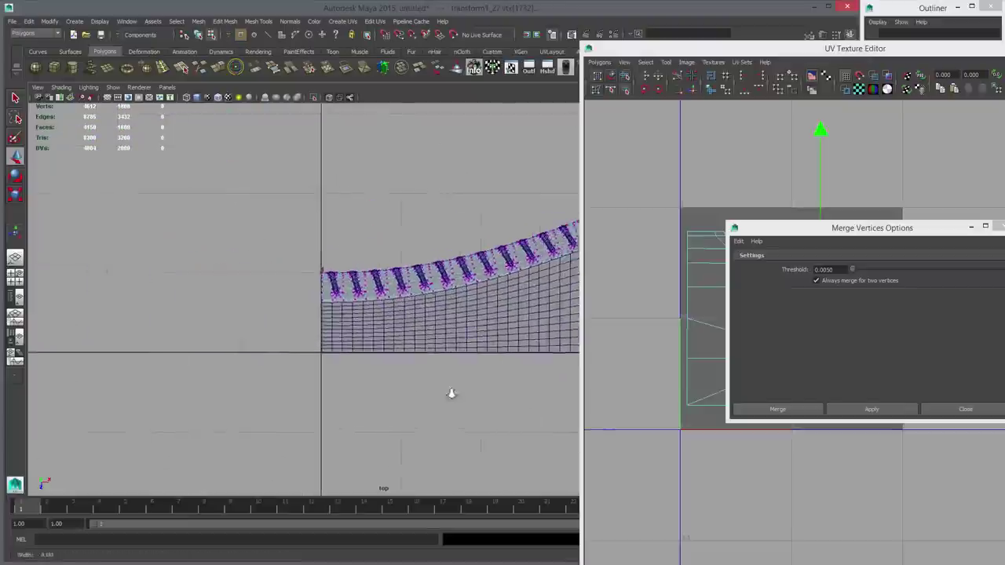
right_click_drag(451, 395, 563, 423, "alt")
scroll(465, 330, "up", 3)
left_click_drag(315, 377, 313, 412)
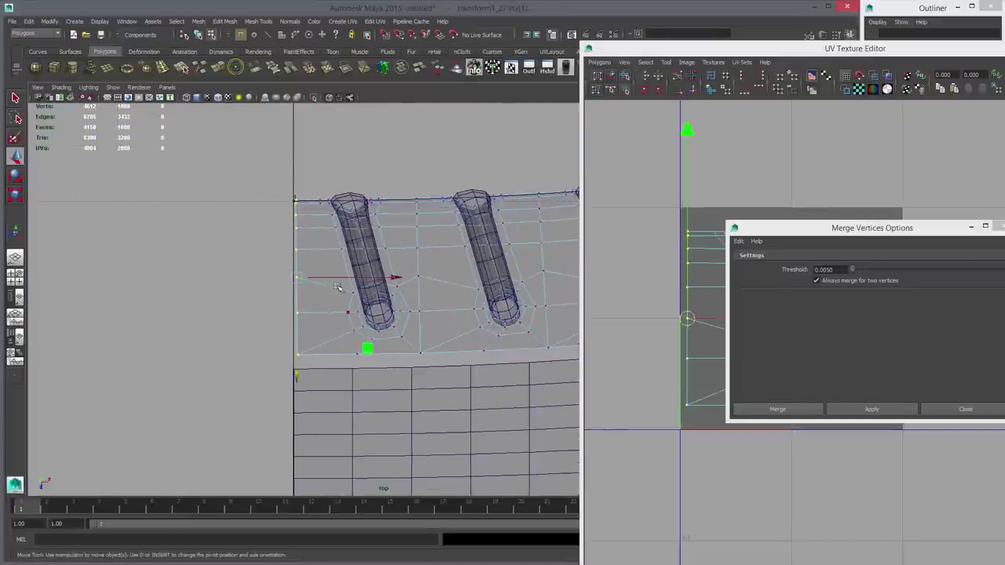
left_click(339, 278)
key("x")
middle_click_drag(264, 269, 260, 270)
Step: Close the Merge Vertices options and the UV Texture Editor to free up the top view
right_click_drag(567, 346, 486, 361, "alt")
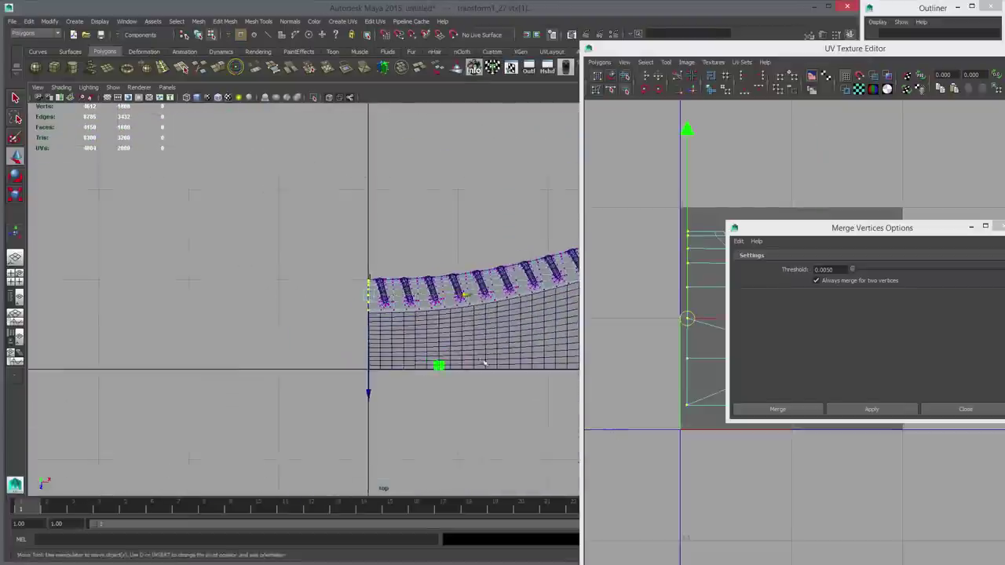
middle_click_drag(487, 362, 194, 379, "alt")
scroll(416, 342, "up", 5)
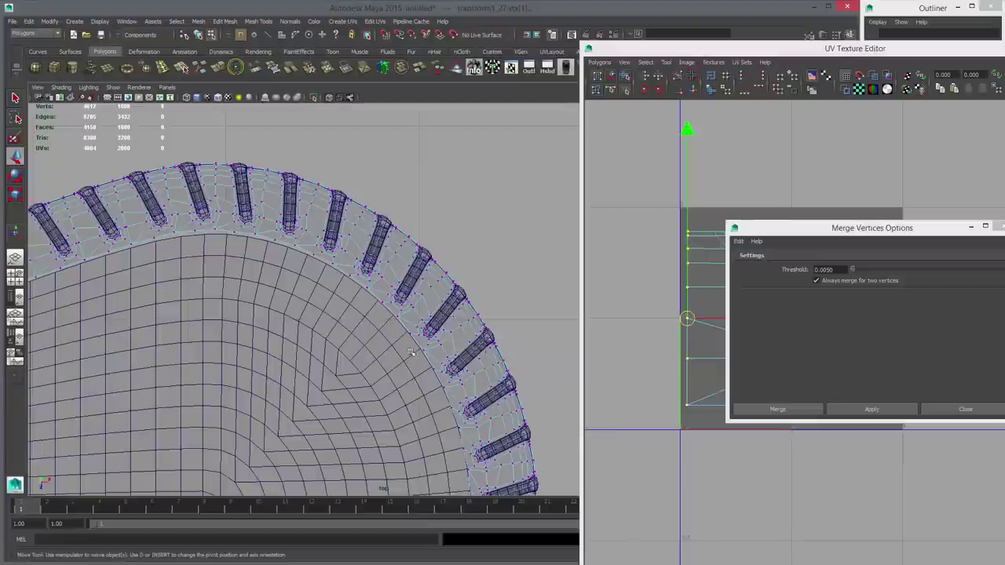
middle_click_drag(388, 290, 391, 292, "alt")
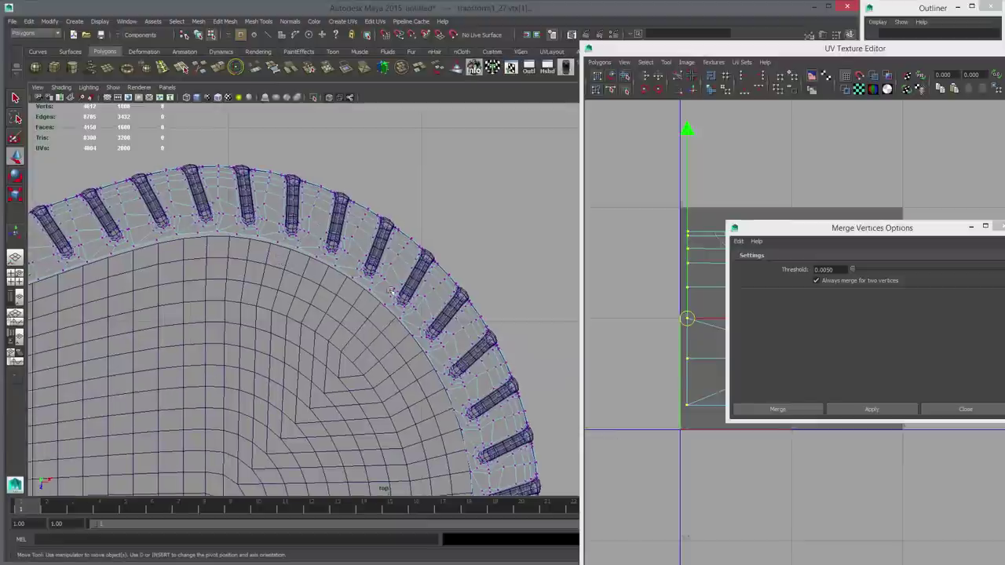
left_click_drag(886, 232, 556, 210)
left_click(681, 206)
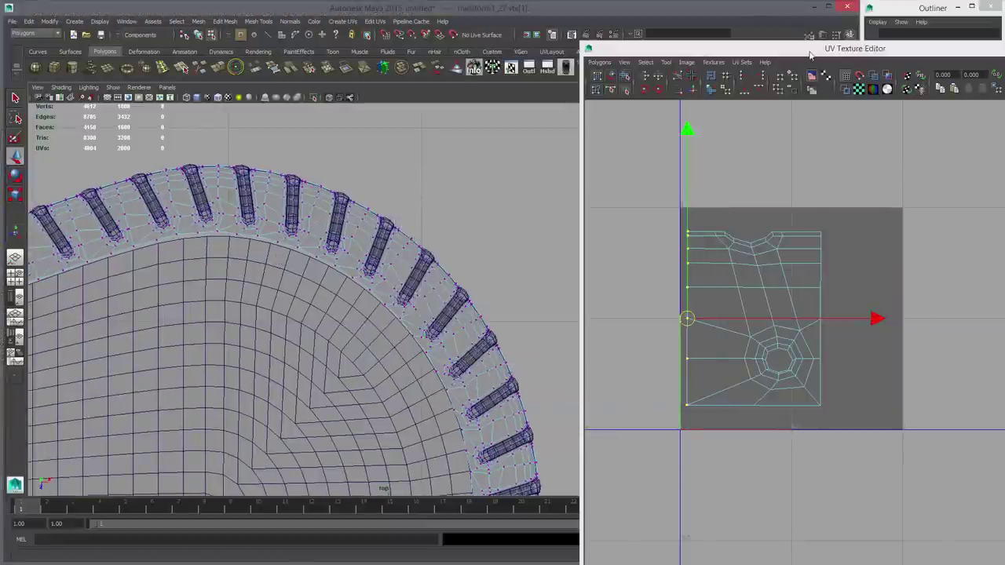
left_click_drag(812, 51, 585, 47)
left_click(887, 44)
middle_click_drag(395, 284, 481, 254, "alt")
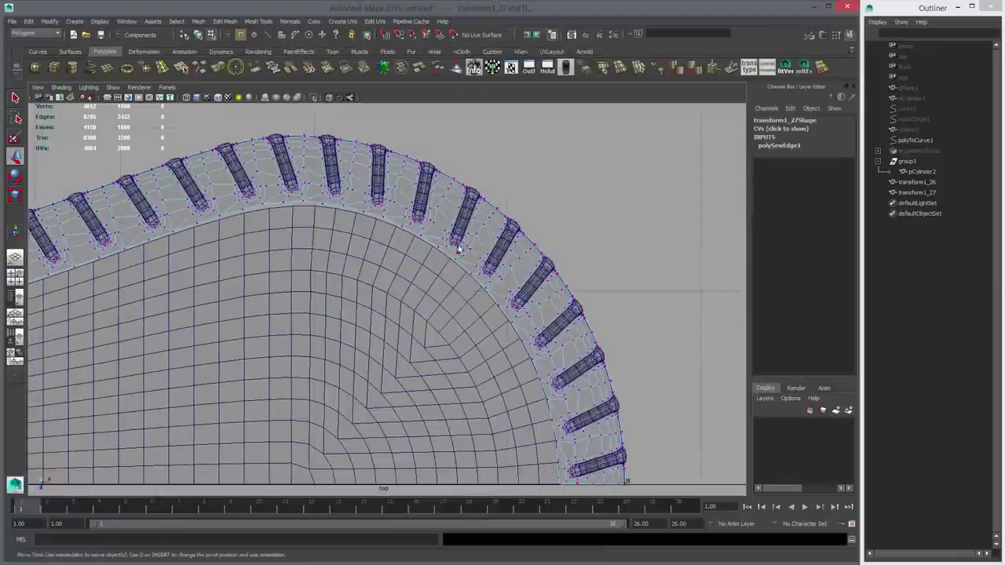
Step: Compare the edge counts along the strip's inner border and the panel's curved border
key("q")
right_click_drag(431, 242, 431, 220)
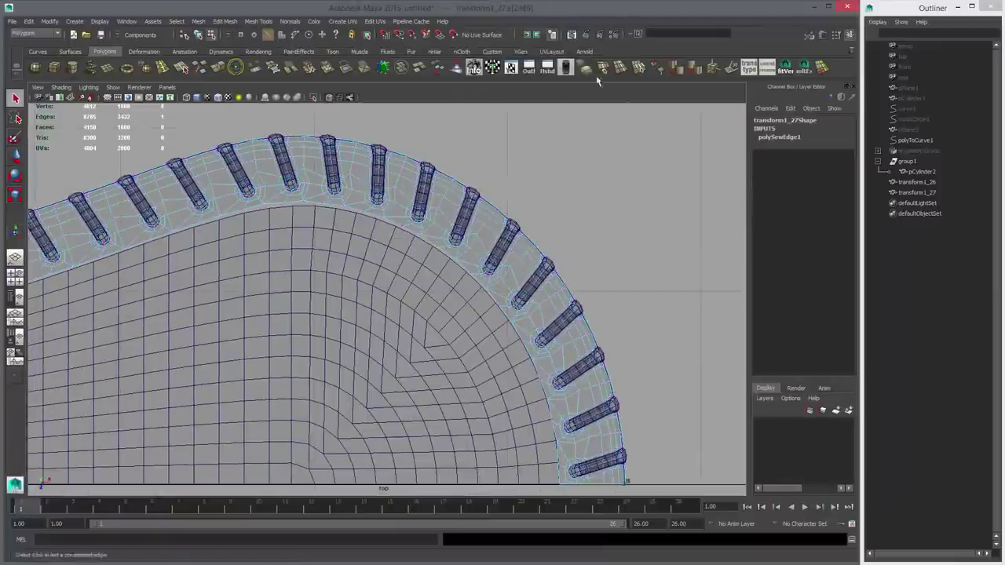
left_click(606, 68)
right_click_drag(578, 265, 445, 319, "alt")
middle_click_drag(445, 318, 592, 284, "alt")
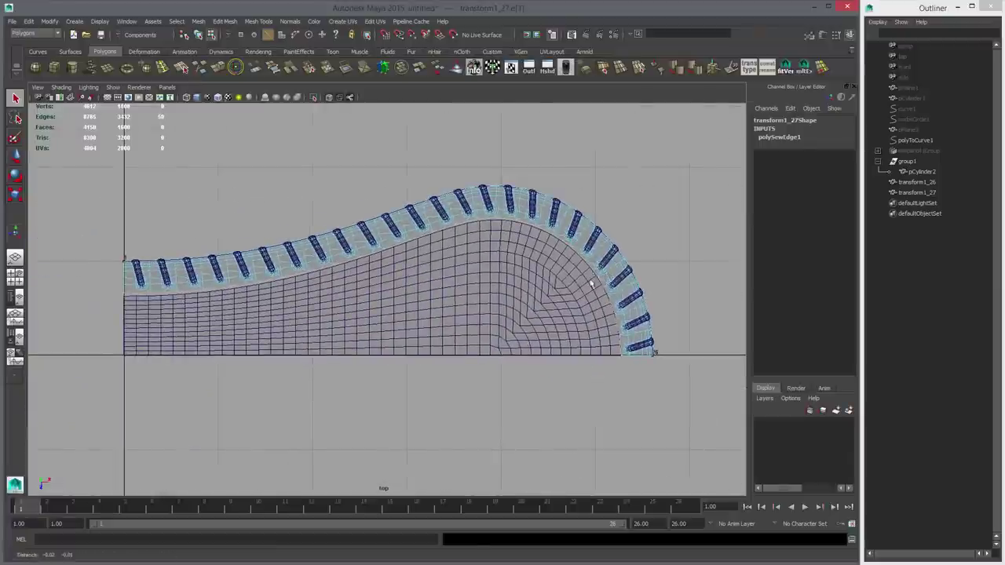
right_click_drag(265, 296, 264, 273)
left_click(254, 285)
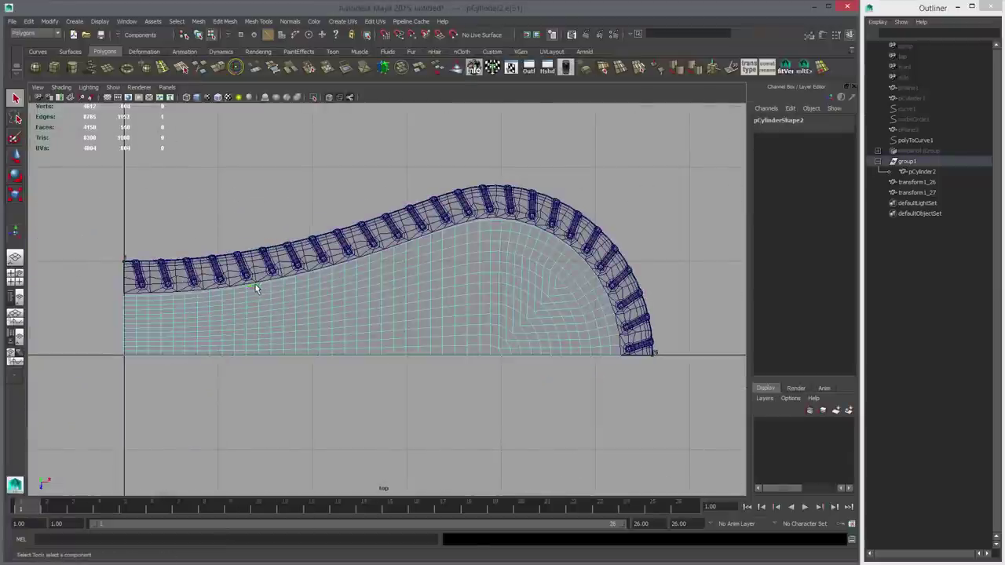
left_click(604, 68)
middle_click_drag(527, 252, 438, 254, "alt")
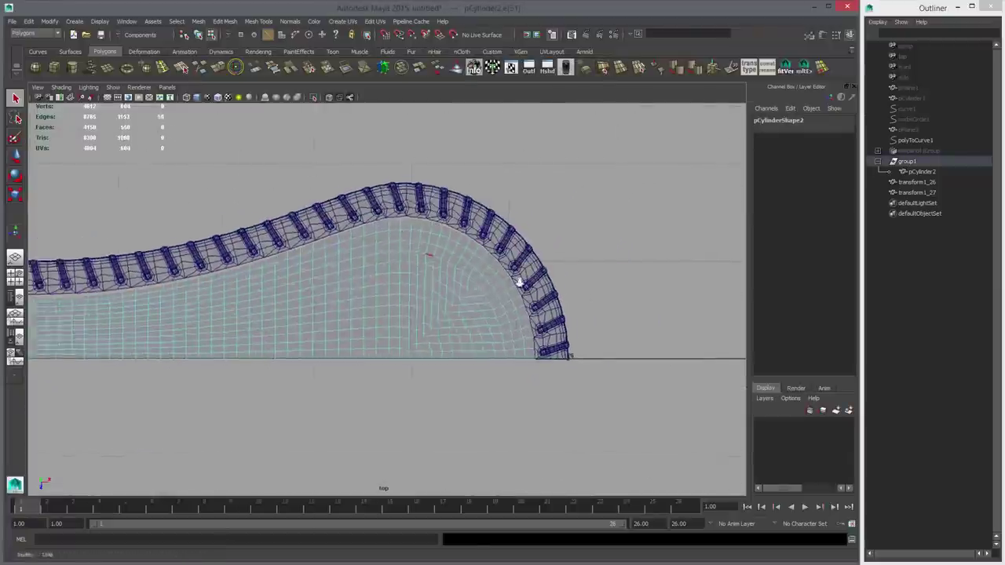
Step: Delete the outermost row of faces along the panel's curved edge and return to the perspective view
right_click_drag(438, 255, 638, 293, "alt")
right_click_drag(586, 269, 587, 293)
left_click(593, 267)
double_click(591, 261, "shift")
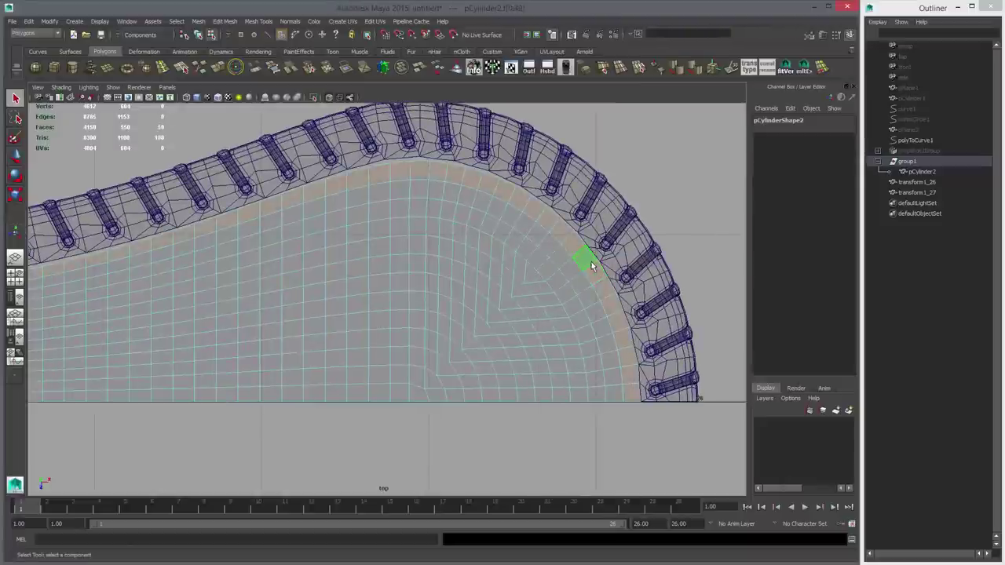
mouse_move(427, 281)
middle_mouse_down("alt")
mouse_move(590, 275)
mouse_move(424, 262)
middle_mouse_up("alt")
key("Delete")
key("space")
key("space")
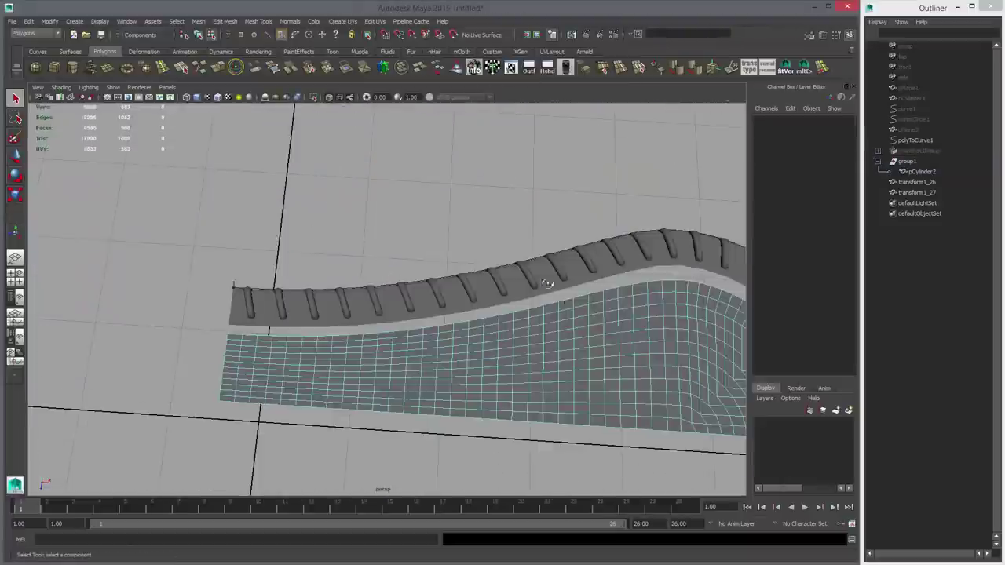
Step: Select the base strip and the threads as objects and delete their construction history
left_click_drag(545, 285, 479, 291, "alt")
left_click(487, 294)
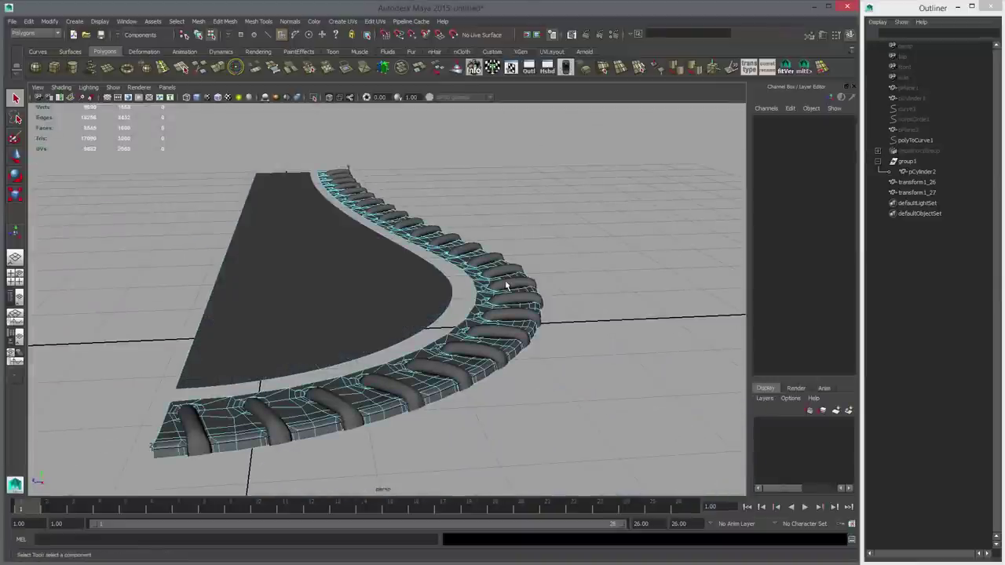
left_click(506, 286)
key("F8")
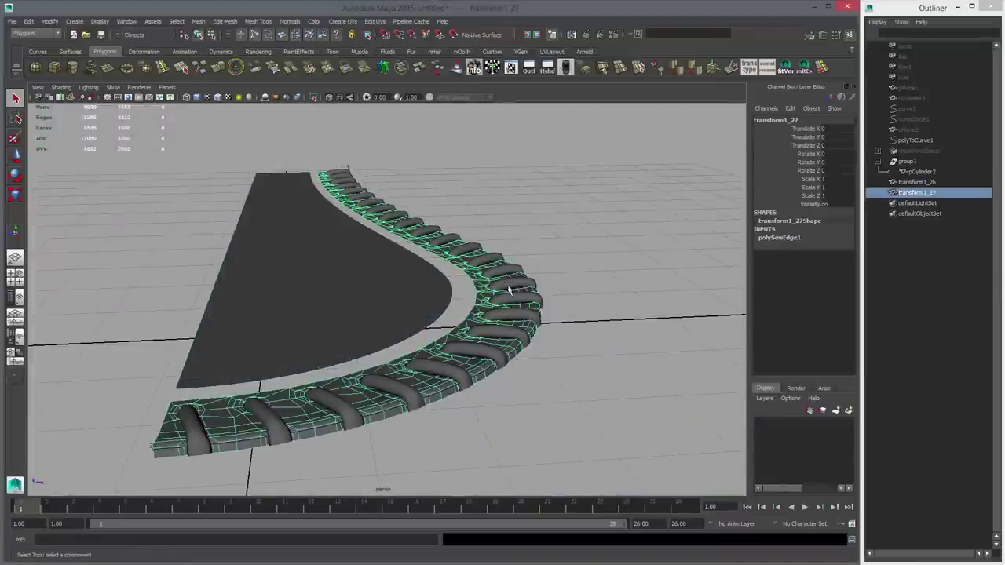
left_click(511, 284)
left_click(486, 292, "shift")
key("alt+shift+d")
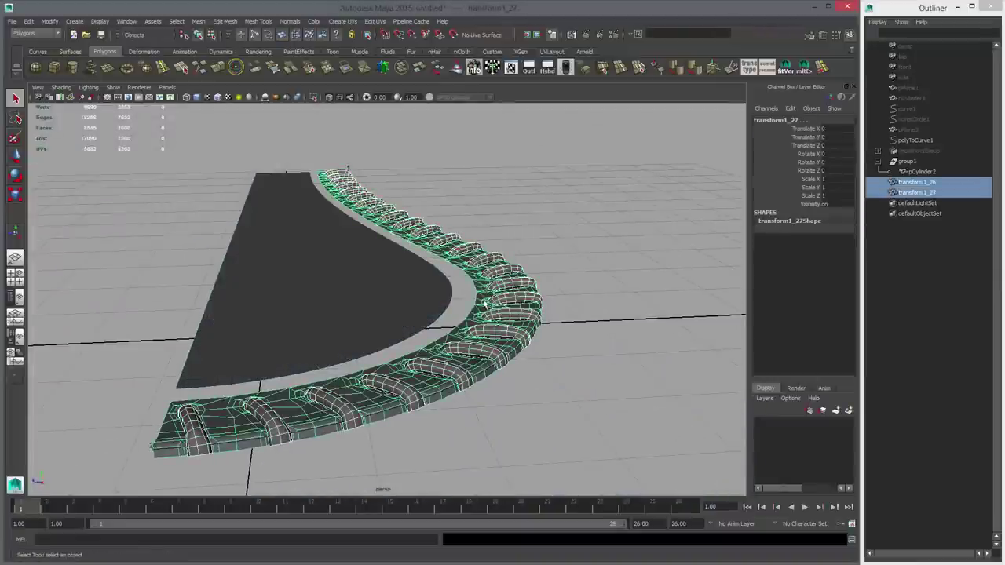
Step: Snap the pivot of the strip and threads to a vertex on the strip's inner border and align both vertically with the panel
right_click_drag(477, 305, 567, 350, "alt")
key("w")
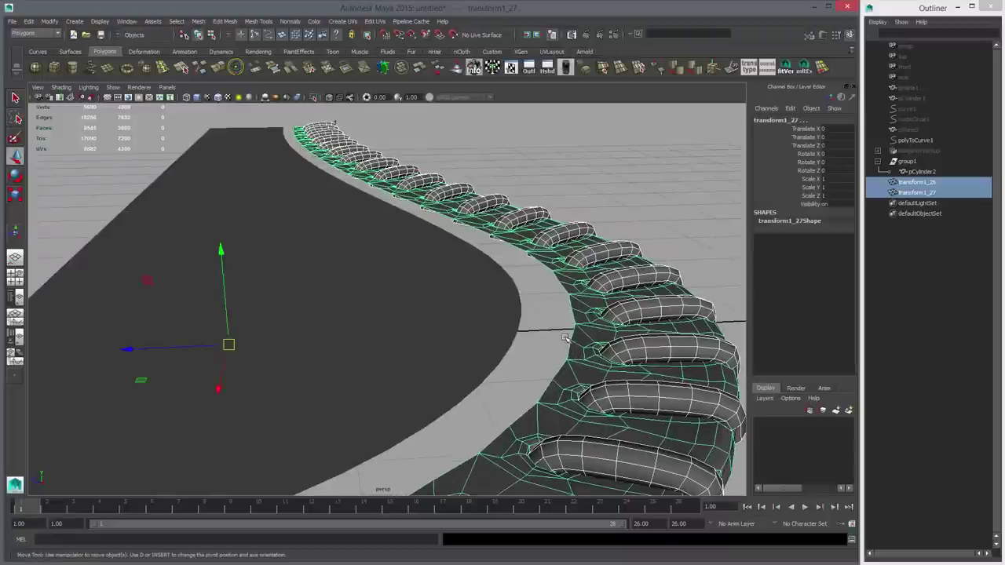
key("d")
key("v")
middle_click_drag(566, 339, 567, 358)
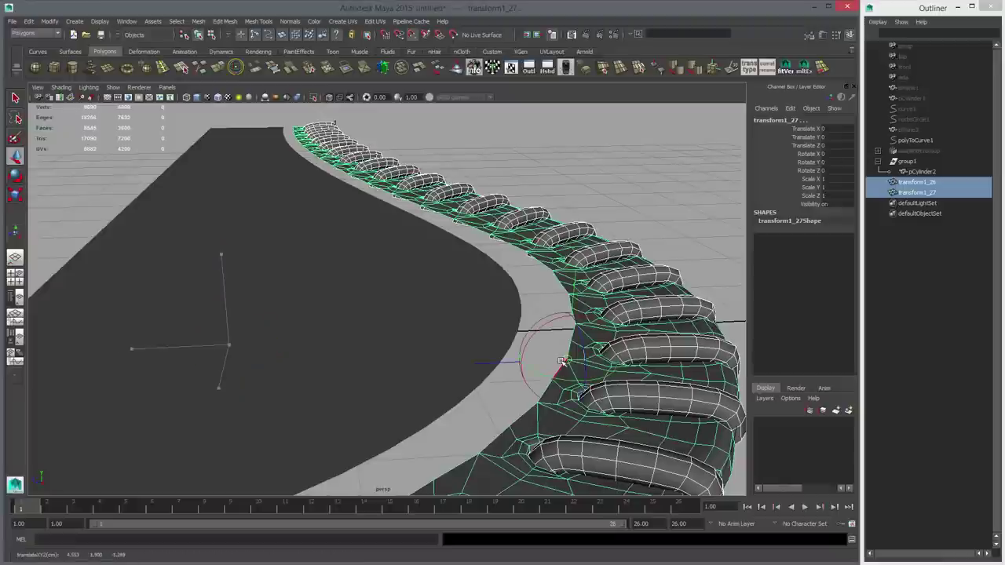
left_click(577, 280)
key("v")
mouse_move(529, 326)
middle_mouse_down()
mouse_move(515, 325)
mouse_move(520, 307)
middle_mouse_up()
left_click_drag(479, 295, 491, 346, "alt")
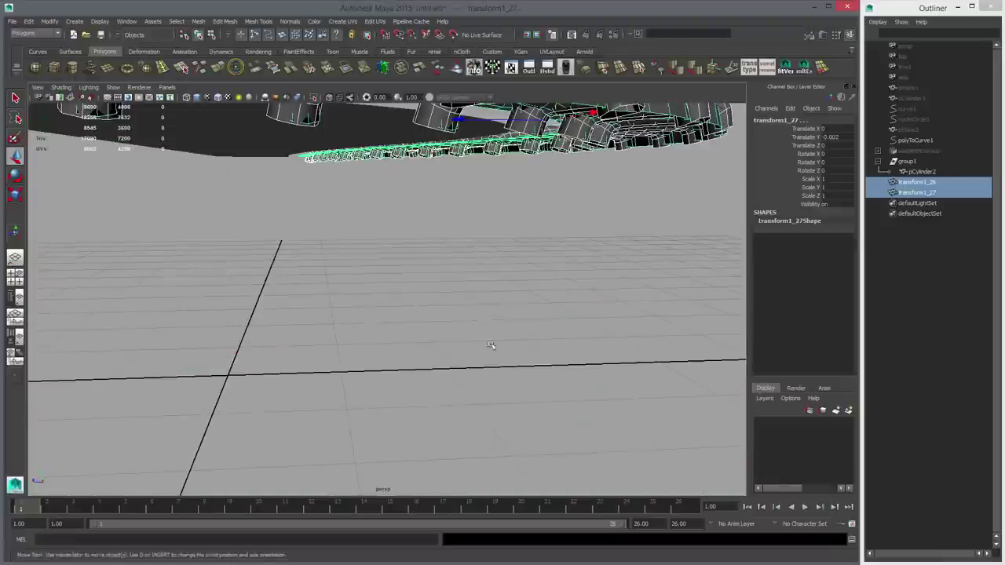
Step: Examine the vertical alignment of the strip and threads with the panel in the side view, using wireframe display
key("space")
key("space")
key("f")
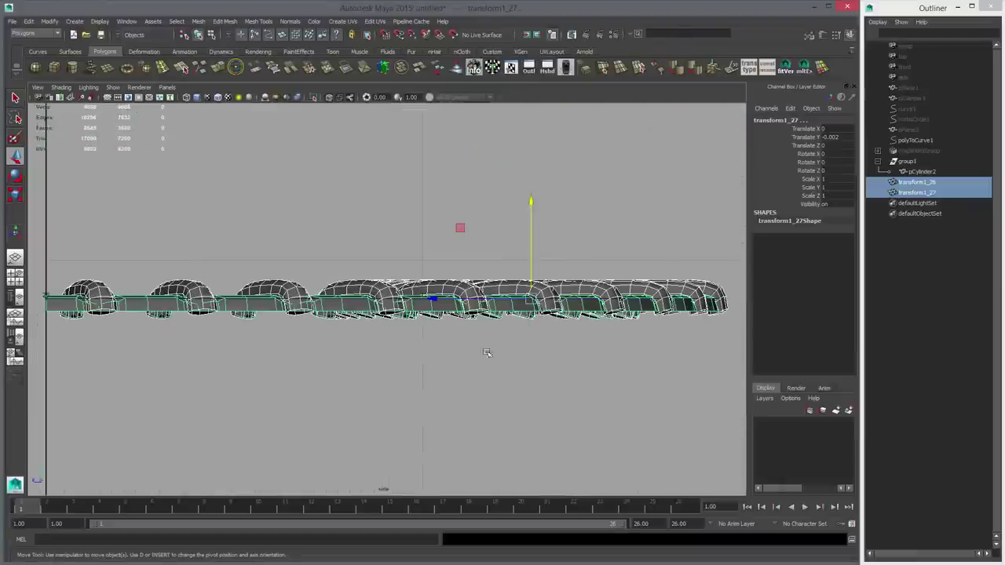
right_click_drag(310, 339, 442, 354, "alt")
key("4")
middle_click_drag(321, 339, 374, 342, "alt")
key("space")
key("space")
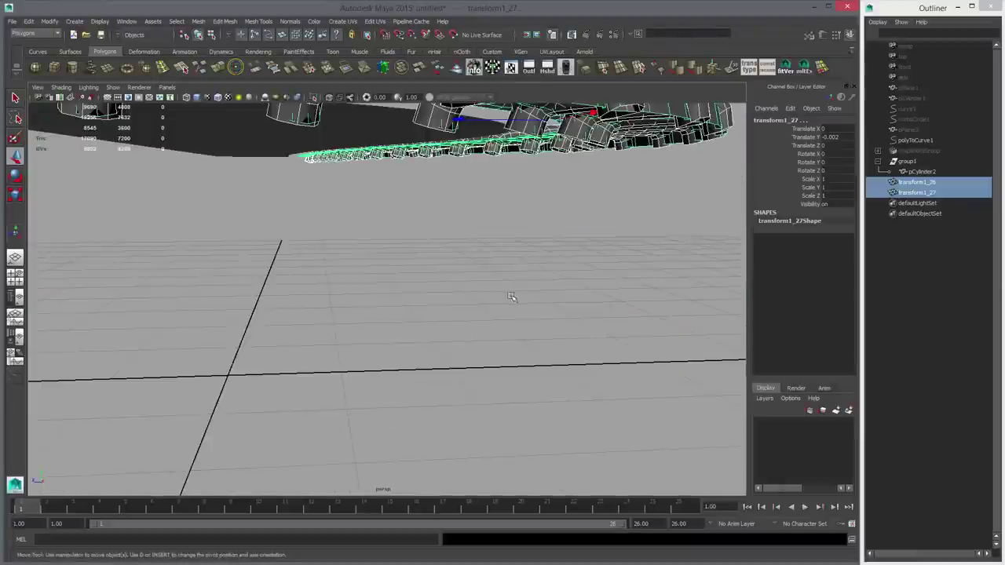
Step: Combine the base strip and the panel into one mesh and delete its history
left_click_drag(511, 298, 549, 314, "alt")
right_click_drag(549, 314, 563, 316, "alt")
left_click_drag(563, 317, 496, 289, "alt")
key("q")
left_click(463, 240)
left_click(502, 271, "shift")
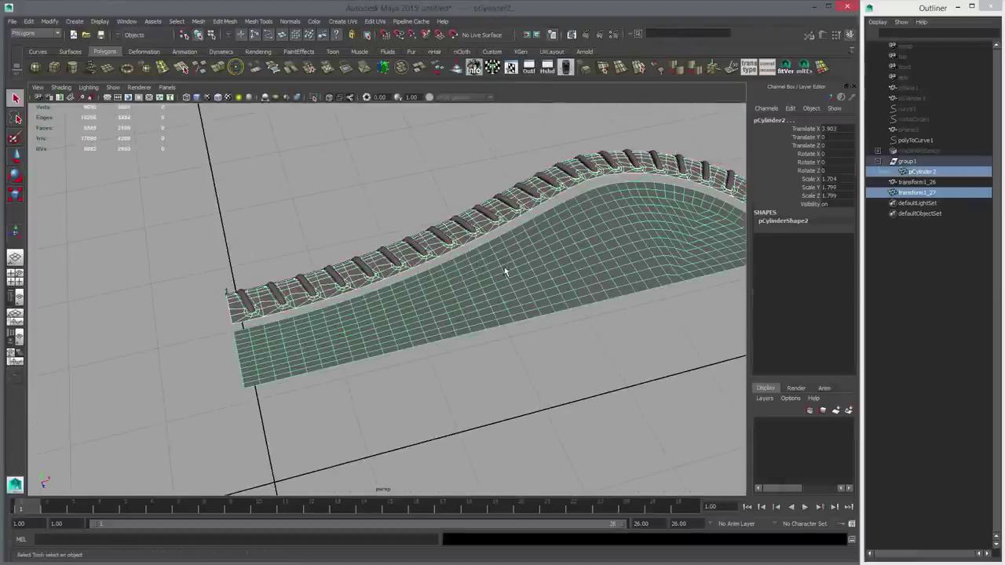
middle_click_drag(505, 271, 395, 287, "alt")
left_click(399, 69)
key("alt+shift+d")
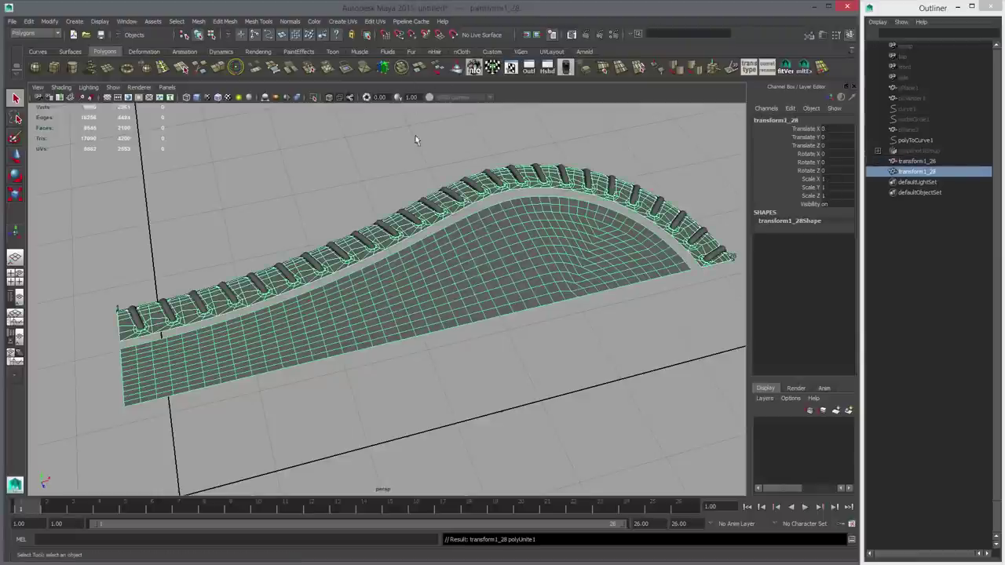
Step: Bridge the strip's inner border edges to the panel's curved border edges with 0 divisions, and return to object mode
left_click_drag(368, 300, 314, 330, "alt")
right_click_drag(288, 339, 286, 319)
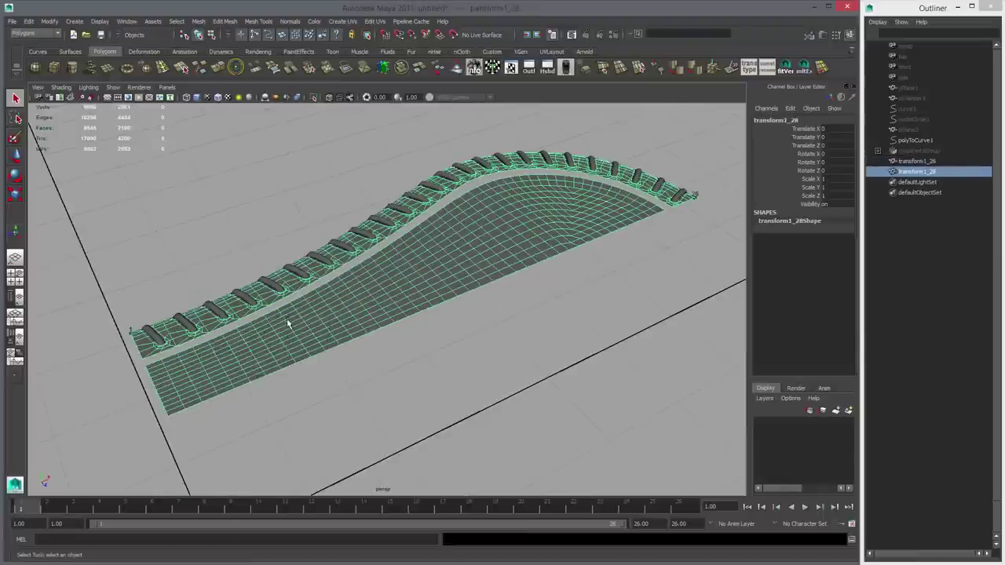
left_click(152, 356)
left_click(154, 362, "shift")
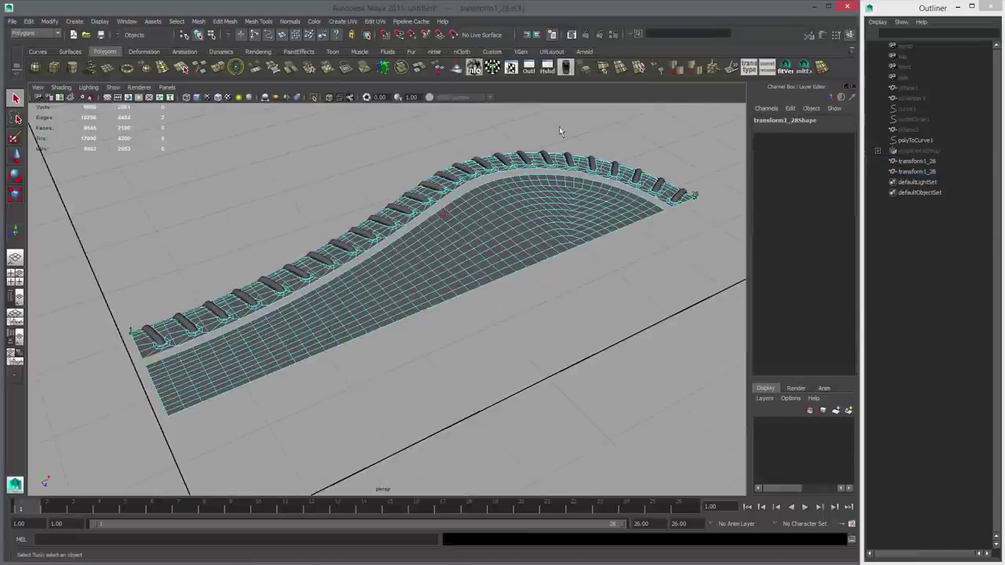
left_click(603, 70)
left_click_drag(595, 247, 459, 249, "alt")
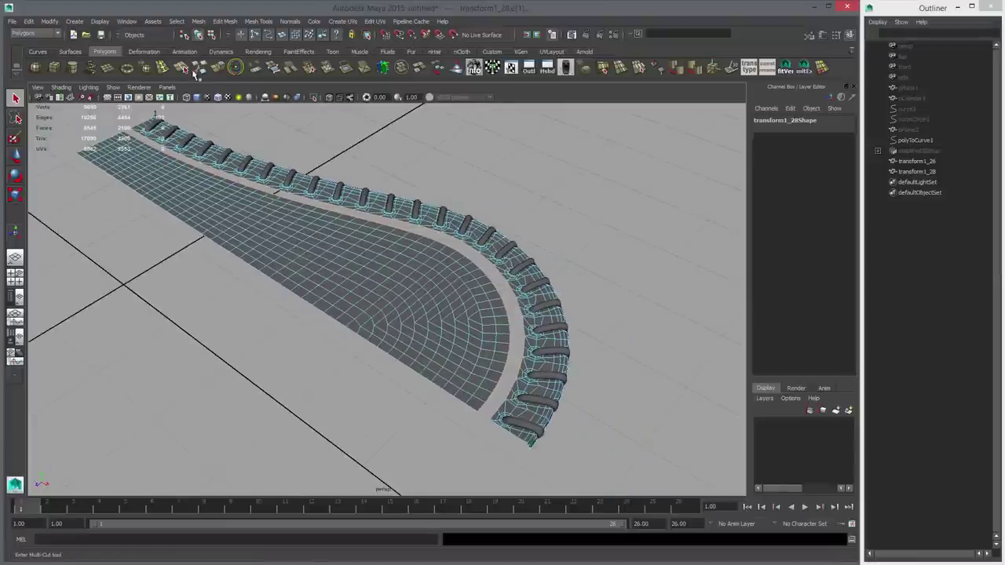
left_click(256, 71)
left_click_drag(334, 233, 405, 283, "alt")
right_click_drag(517, 324, 498, 318, "alt")
left_click_drag(484, 323, 488, 327, "alt")
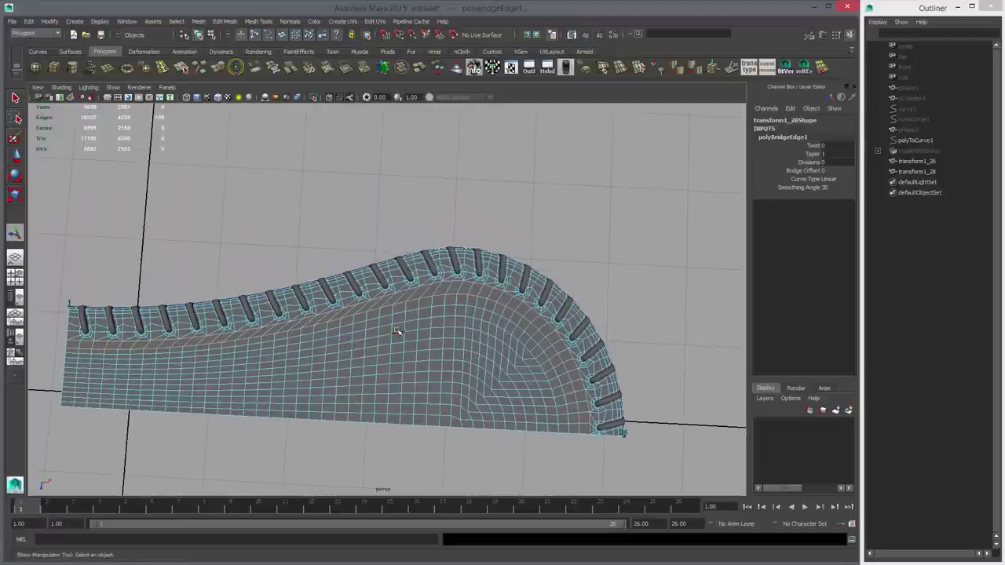
right_click_drag(396, 331, 432, 313)
left_click(460, 322)
left_click(568, 240)
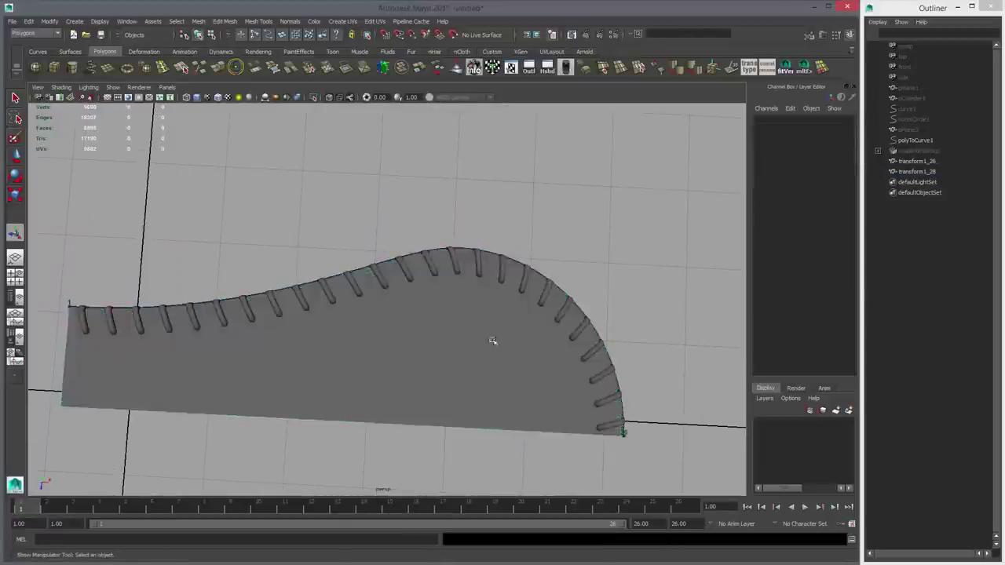
Step: Inspect the bridged panel surface and the stitches from several angles, close up and as a whole
left_click_drag(492, 341, 583, 281, "alt")
left_click(463, 240)
left_click_drag(462, 242, 610, 243, "alt")
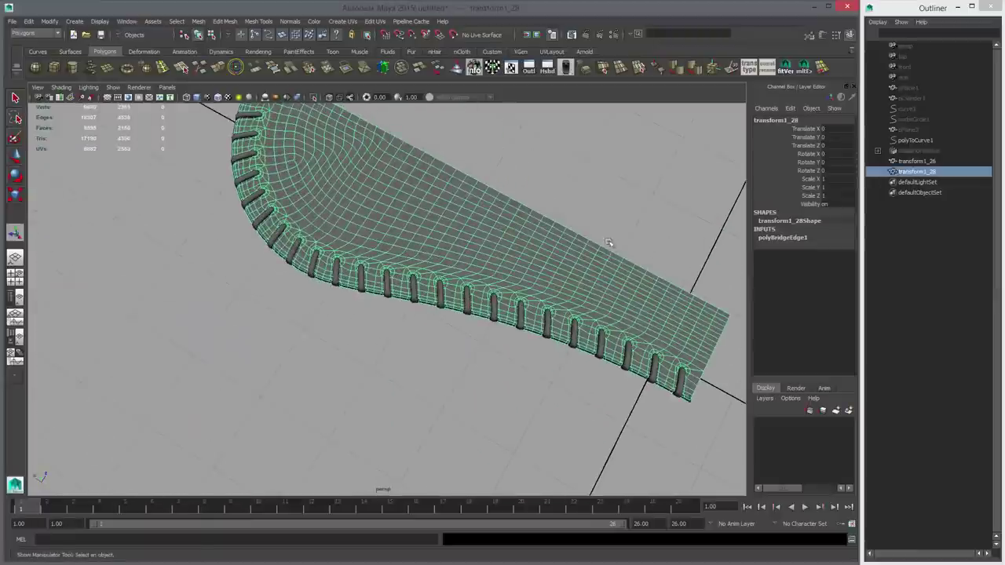
left_click(603, 220)
left_click_drag(484, 267, 511, 362, "alt")
right_click_drag(512, 362, 668, 368, "alt")
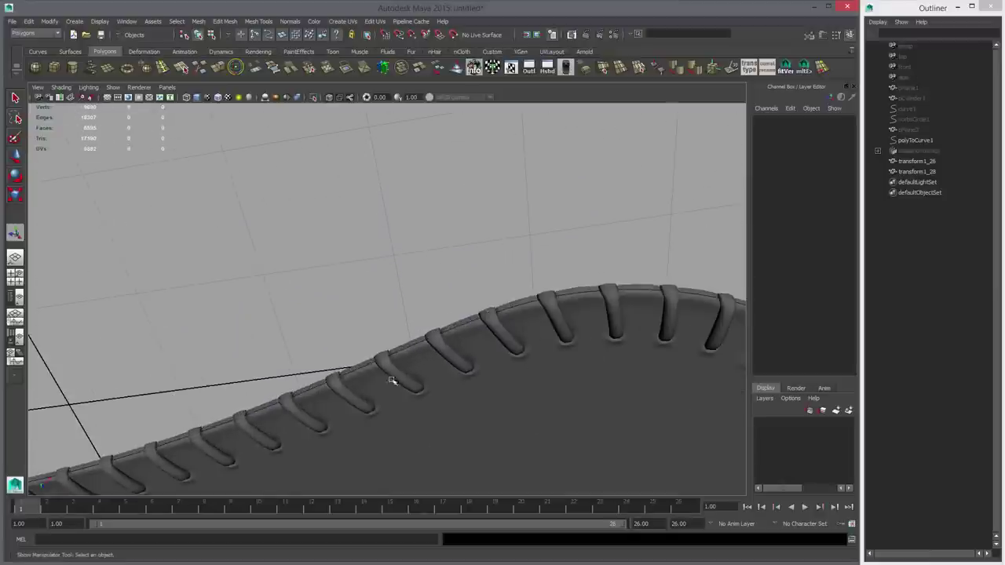
left_click_drag(391, 382, 448, 259, "alt")
right_click_drag(523, 299, 431, 278, "alt")
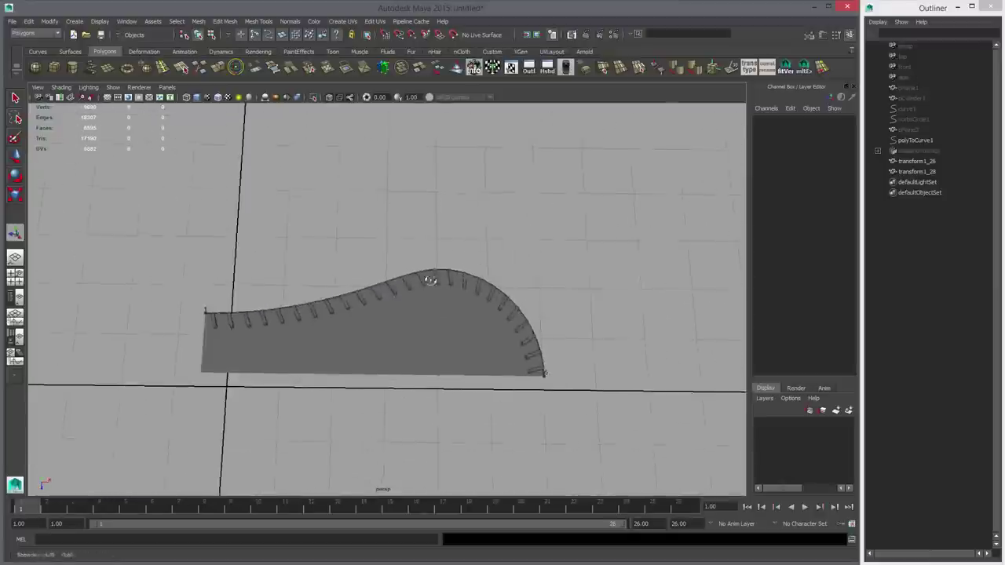
Step: Select the panel and the threads together and snap their pivots to the panel's inner corner at the grid origin
left_click_drag(431, 278, 442, 313, "alt")
left_click(442, 313)
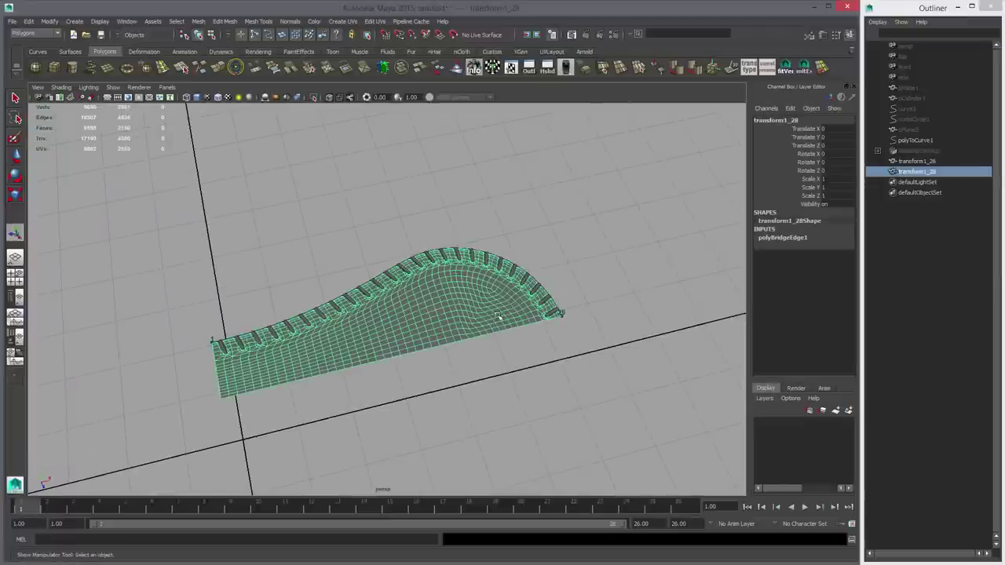
key("q")
left_click(544, 307, "shift")
key("space")
key("space")
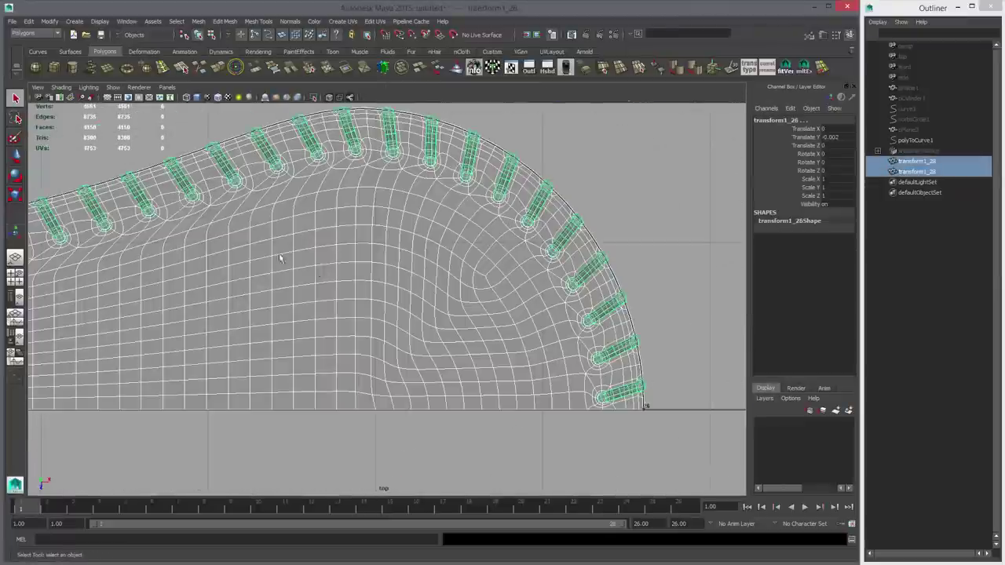
right_click_drag(529, 326, 406, 309, "alt")
middle_click_drag(406, 309, 446, 305, "alt")
right_click_drag(494, 325, 551, 335, "alt")
key("w")
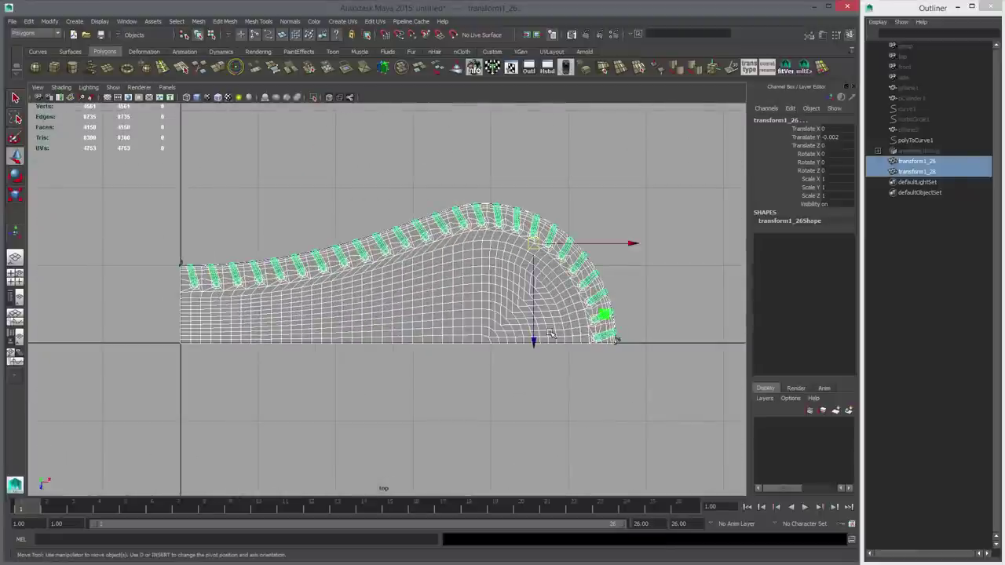
middle_click_drag(298, 330, 407, 322, "alt")
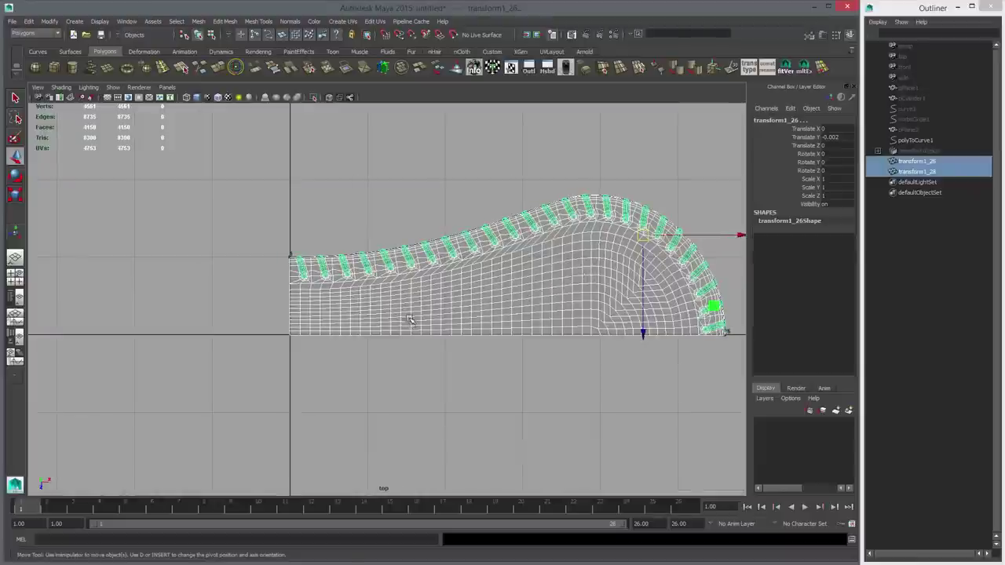
key("d")
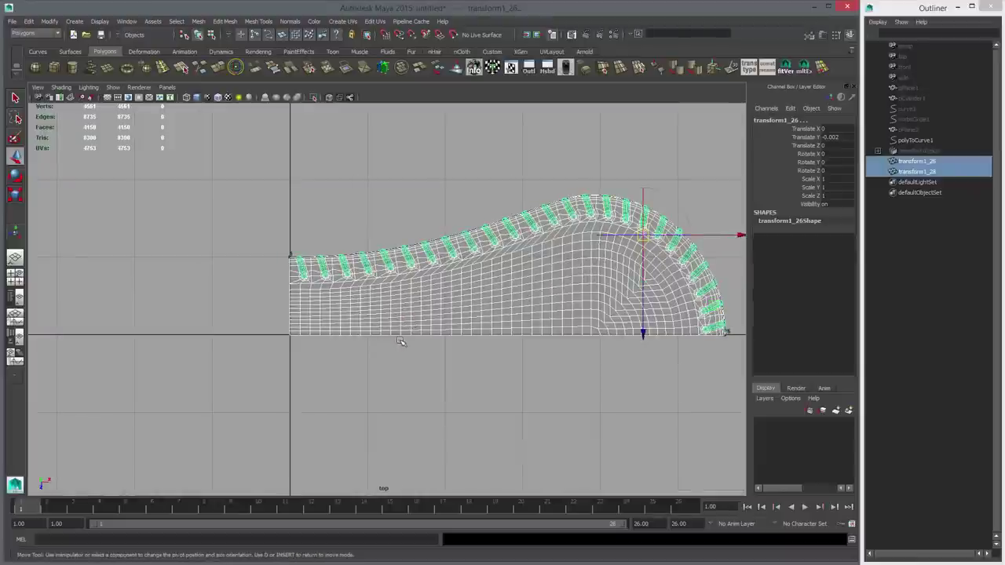
key("v")
middle_click_drag(400, 342, 284, 344)
Step: Try a mirrored duplicate of the panel and threads with a Scale X of -1, and delete the duplicate
key("ctrl+d")
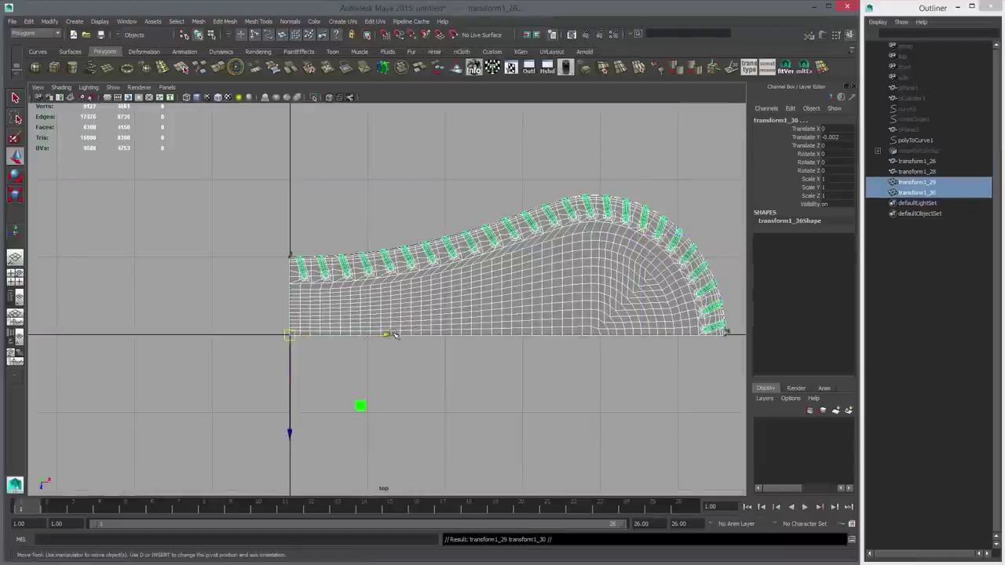
key("r")
left_click_drag(383, 335, 212, 337)
double_click(831, 179)
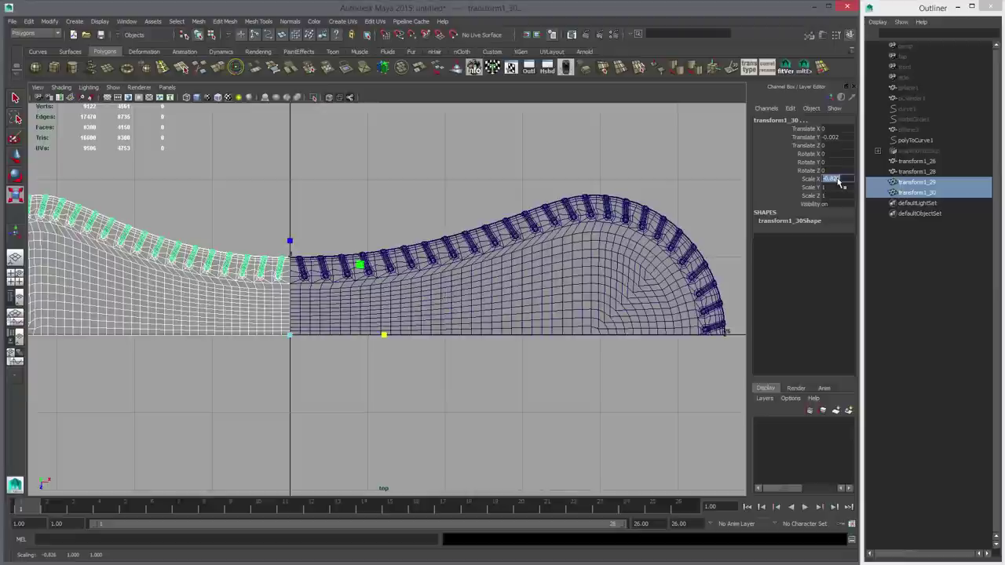
type("-1")
key("Return")
middle_click_drag(402, 231, 582, 233, "alt")
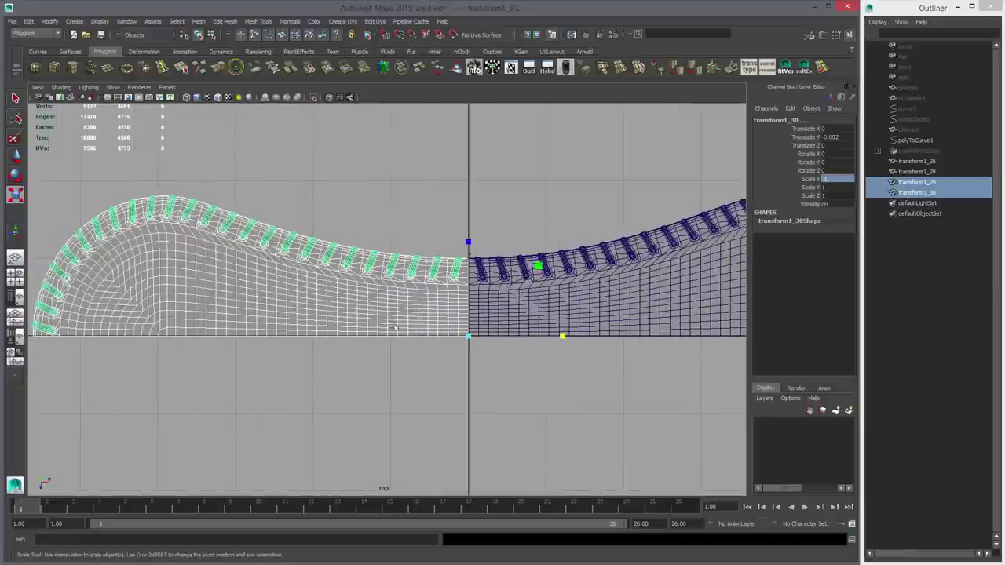
middle_click_drag(550, 312, 481, 307, "alt")
right_click_drag(581, 308, 432, 307, "alt")
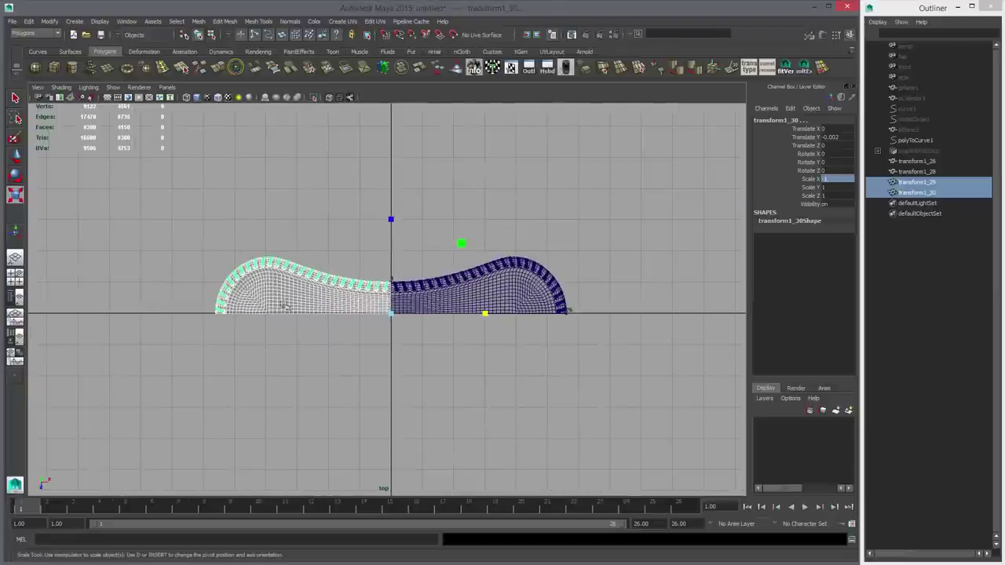
right_click_drag(286, 305, 528, 323, "alt")
key("Delete")
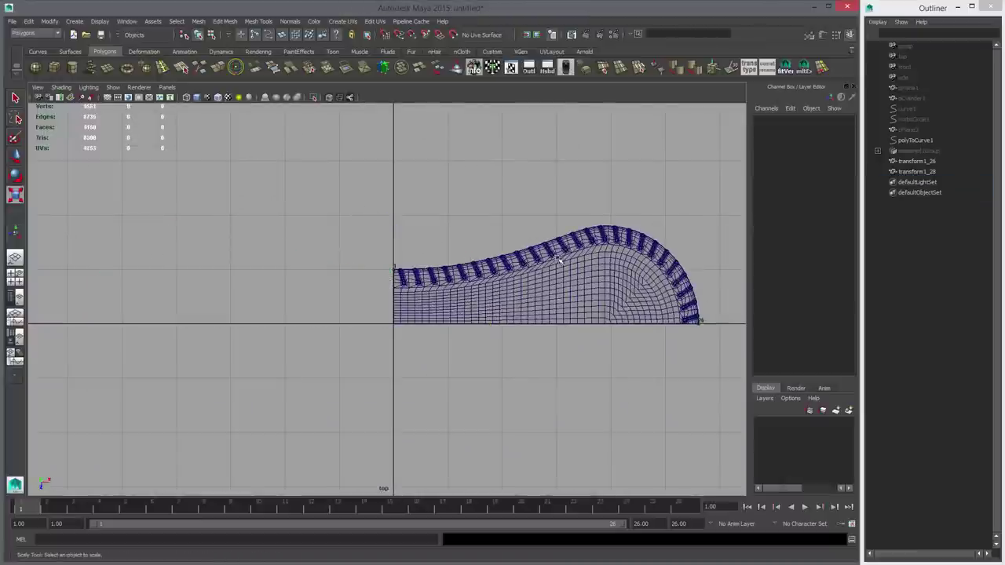
Step: Mirror the original panel and threads across the horizontal axis by setting their Scale Z to -1
left_click(553, 250)
left_click(590, 285, "shift")
middle_click_drag(590, 285, 509, 275, "alt")
right_click_drag(509, 275, 577, 303, "alt")
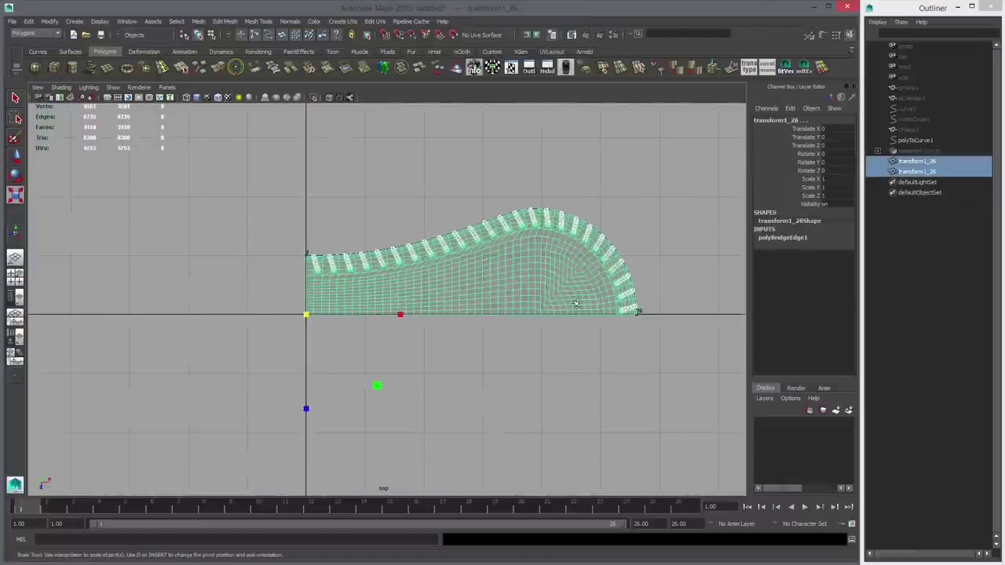
left_click_drag(308, 408, 658, 251)
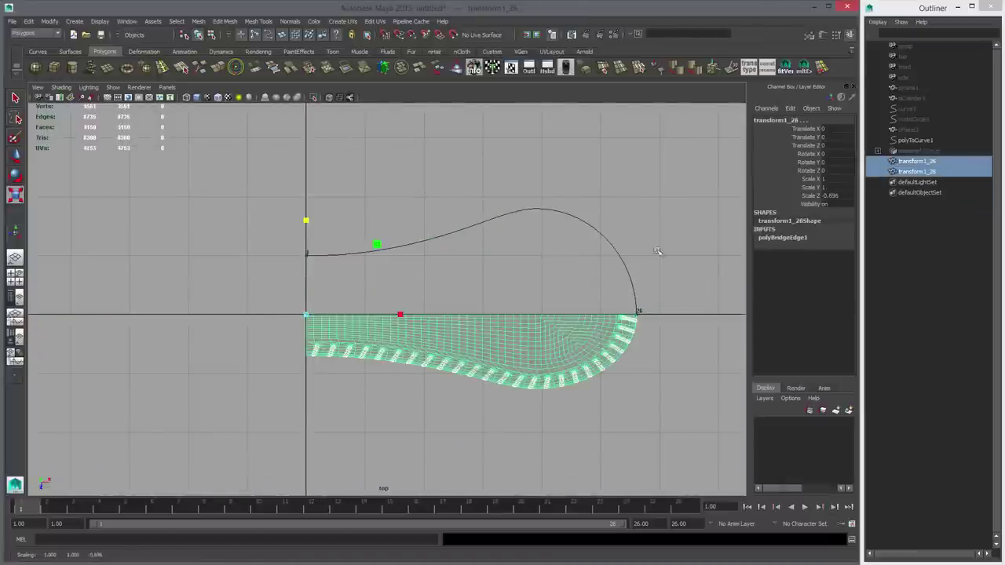
double_click(835, 195)
type("-")
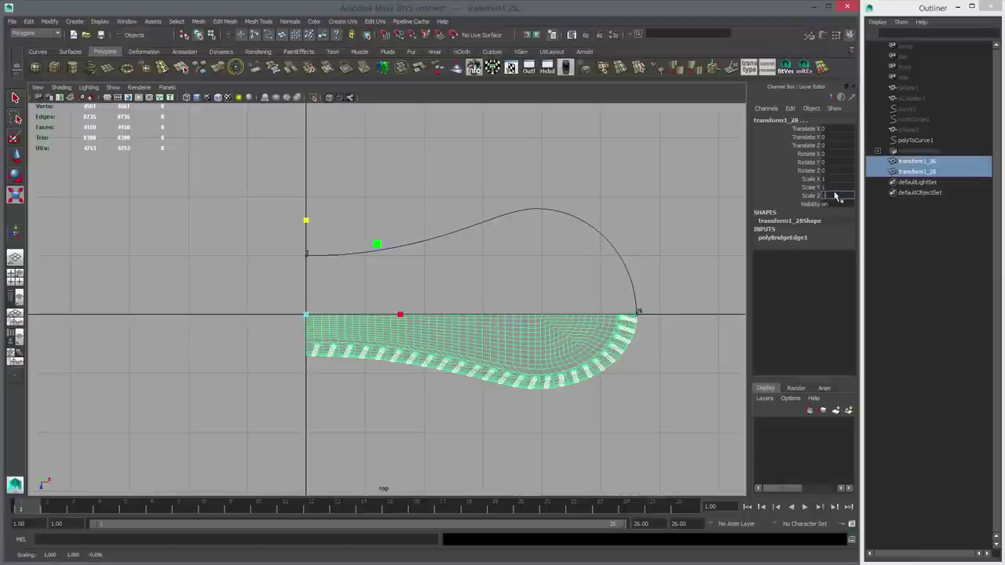
type("1")
key("Return")
Step: Freeze the transformations of the mirrored panel and threads and delete their history
key("w")
middle_click_drag(479, 300, 359, 285, "alt")
left_click(52, 23)
left_click(65, 59)
right_click_drag(359, 284, 672, 340, "alt")
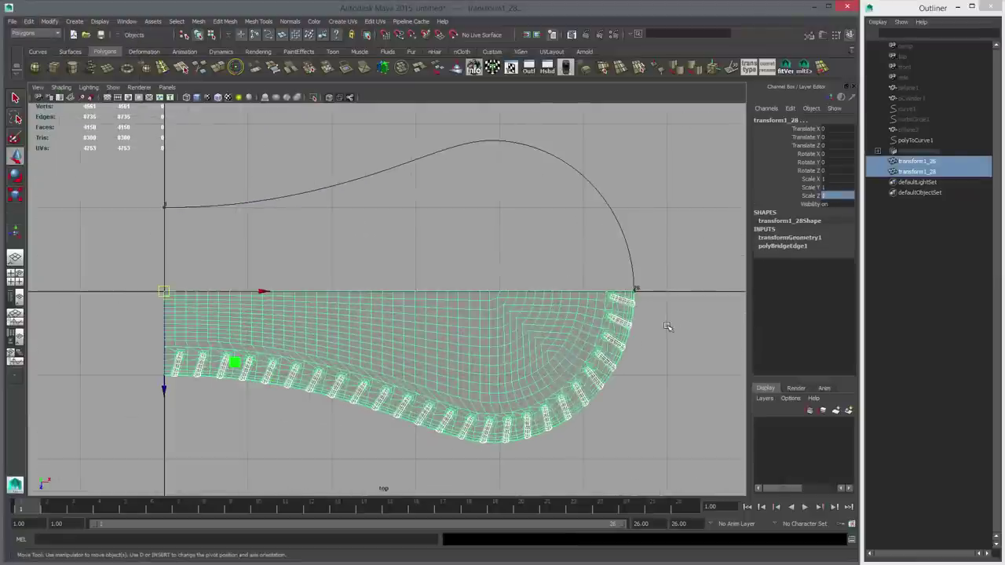
key("alt+shift+d")
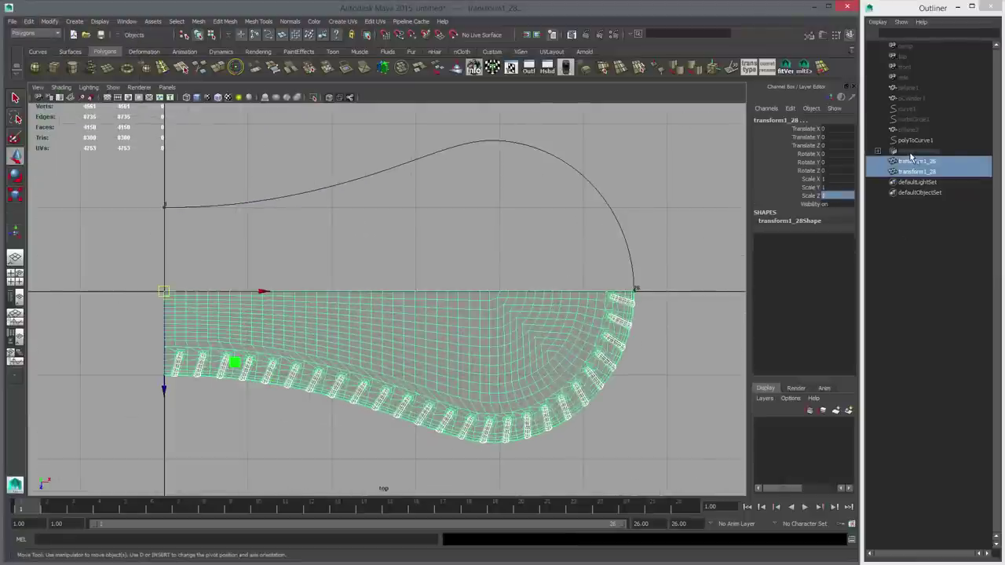
Step: Unhide the snapshot group and the original panel pCylinder1, and hide pCylinder1 again
left_click(912, 151)
left_click(913, 99, "ctrl")
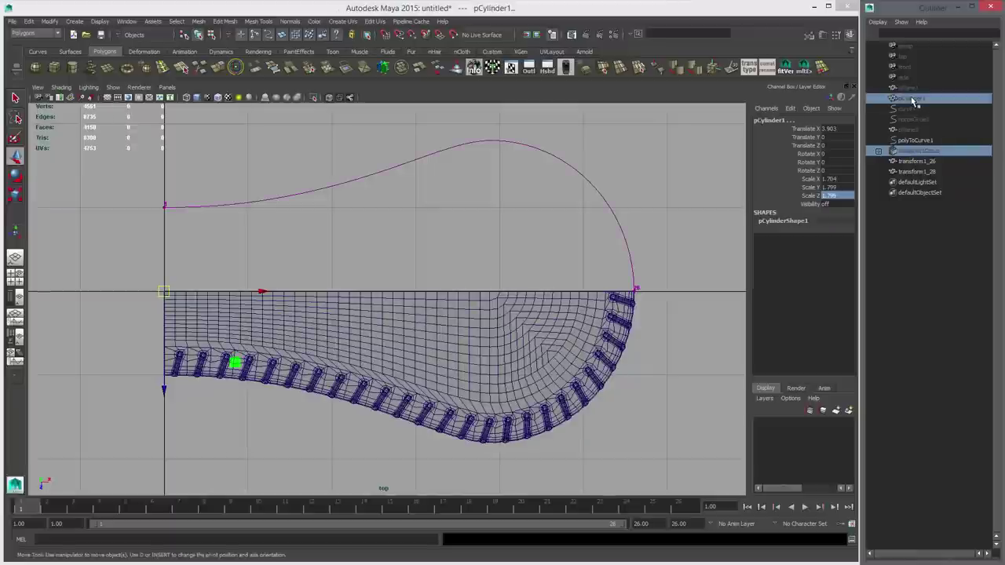
left_click(912, 101, "ctrl")
left_click(913, 99, "ctrl")
key("shift+h")
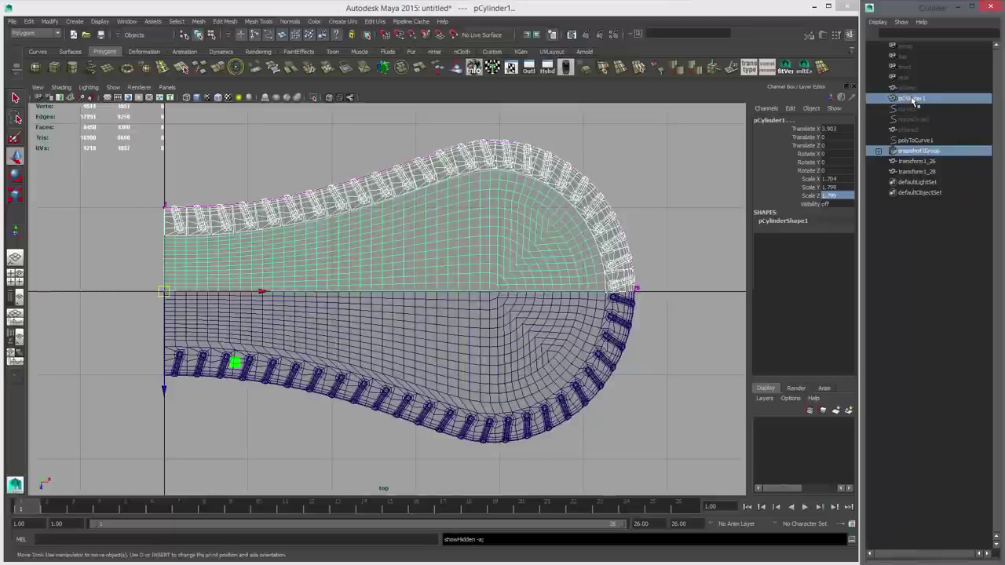
left_click(667, 185)
left_click(517, 231)
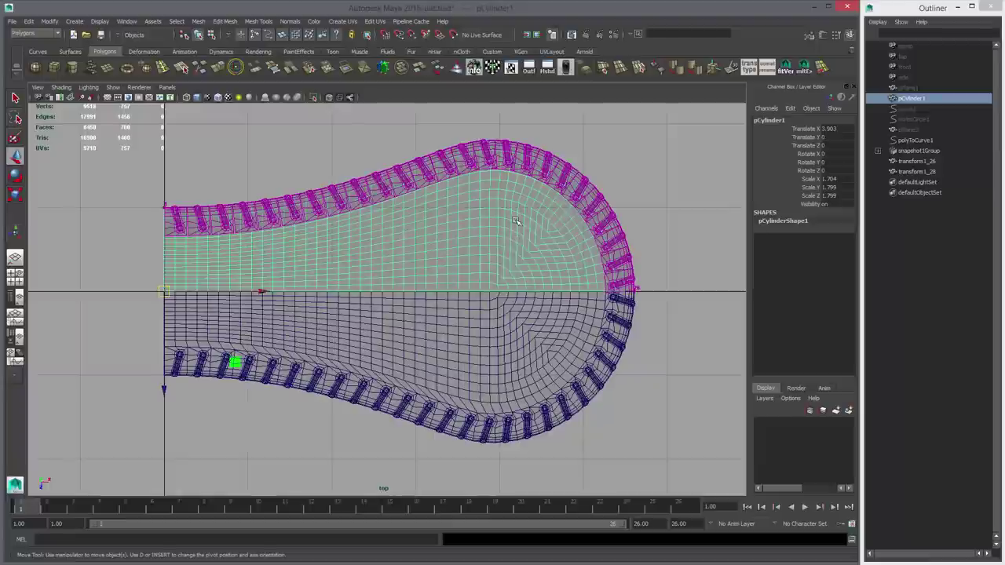
middle_click_drag(497, 229, 498, 259, "alt")
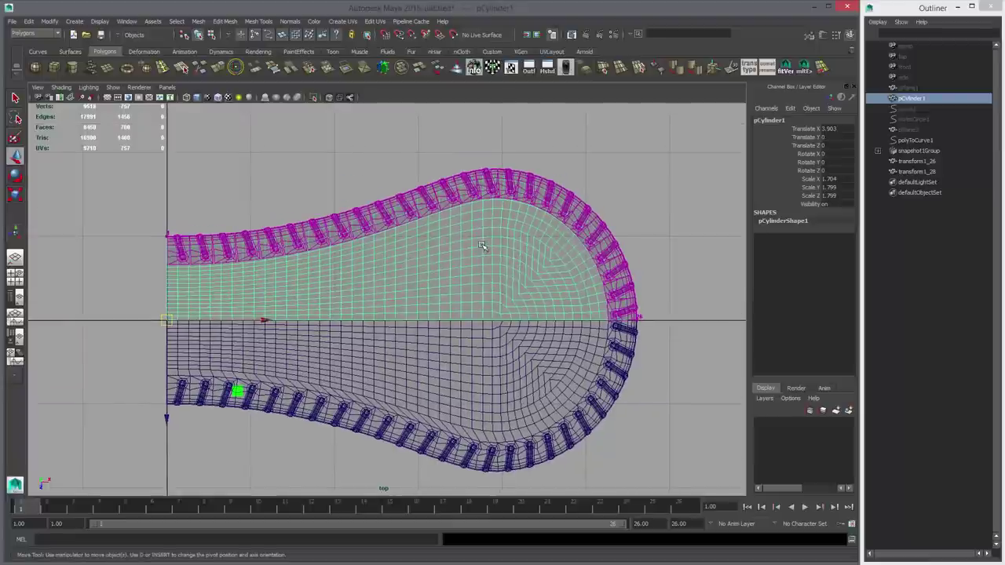
key("ctrl+h")
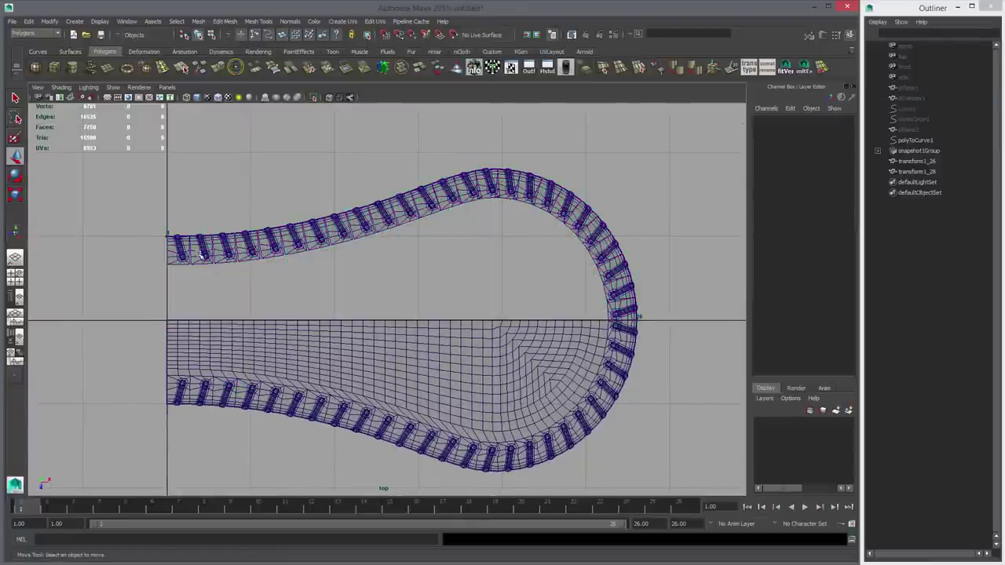
Step: Try deleting snapshot1Group and mirroring the unhidden stitch tile pPlane3 with a Scale X of about -0.976
left_click(178, 261)
left_click(911, 150)
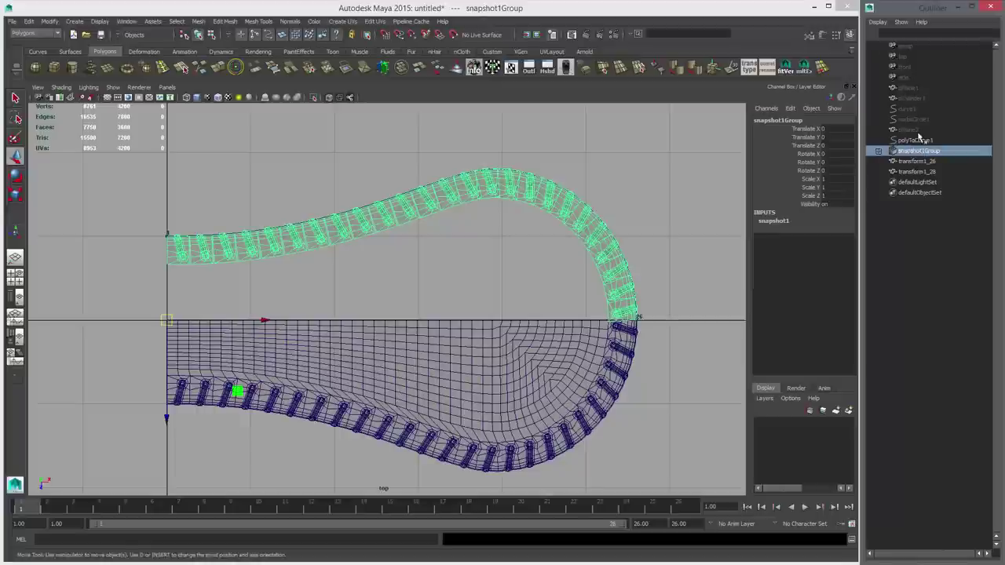
key("Delete")
left_click(913, 99)
left_click(910, 131)
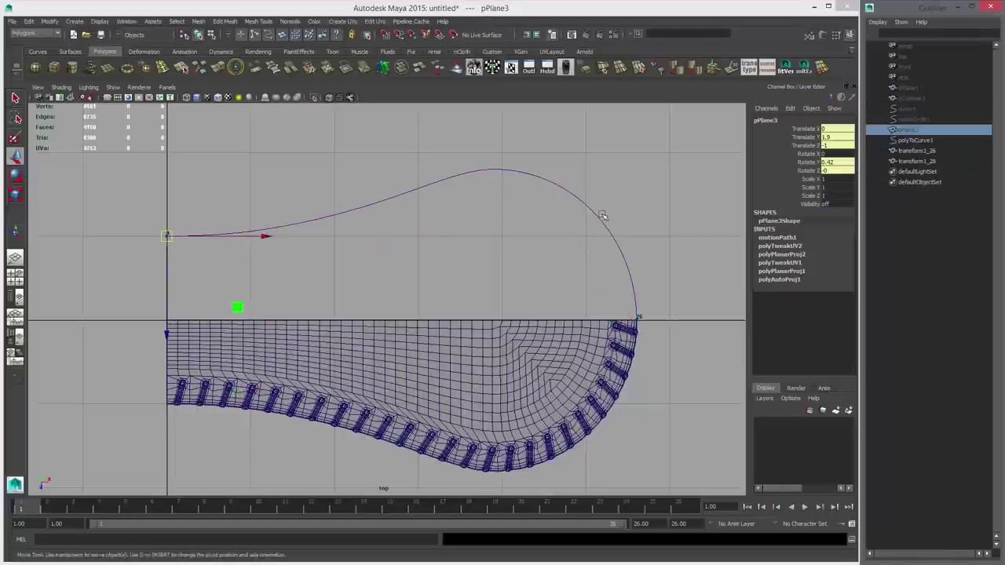
key("shift+h")
middle_click_drag(196, 242, 421, 281, "alt")
scroll(409, 250, "up", 5)
scroll(576, 298, "up", 4)
key("r")
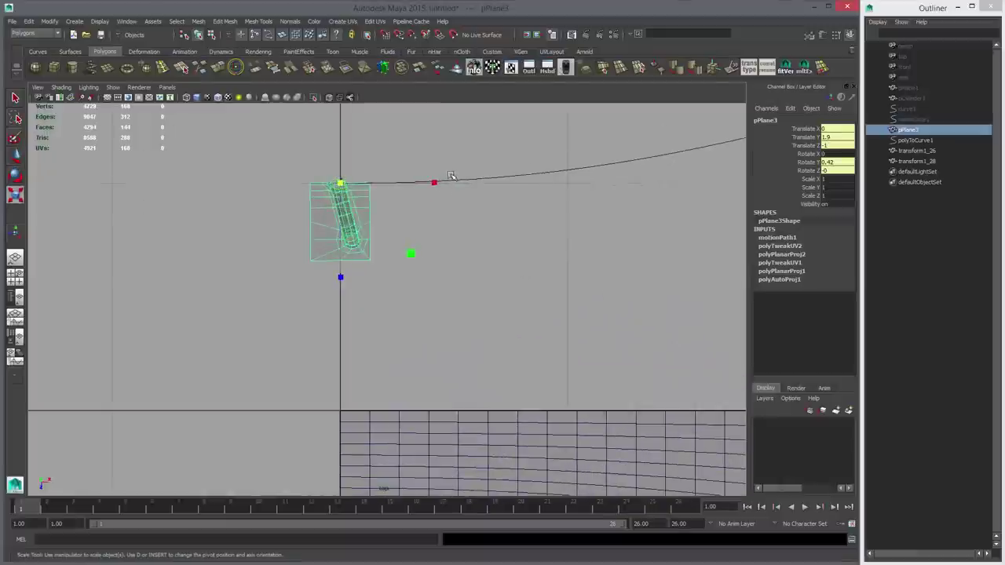
left_click_drag(435, 185, 248, 182)
Step: Undo the stitch tile's scaling and unhiding and the deletion of snapshot1Group
key("ctrl+z")
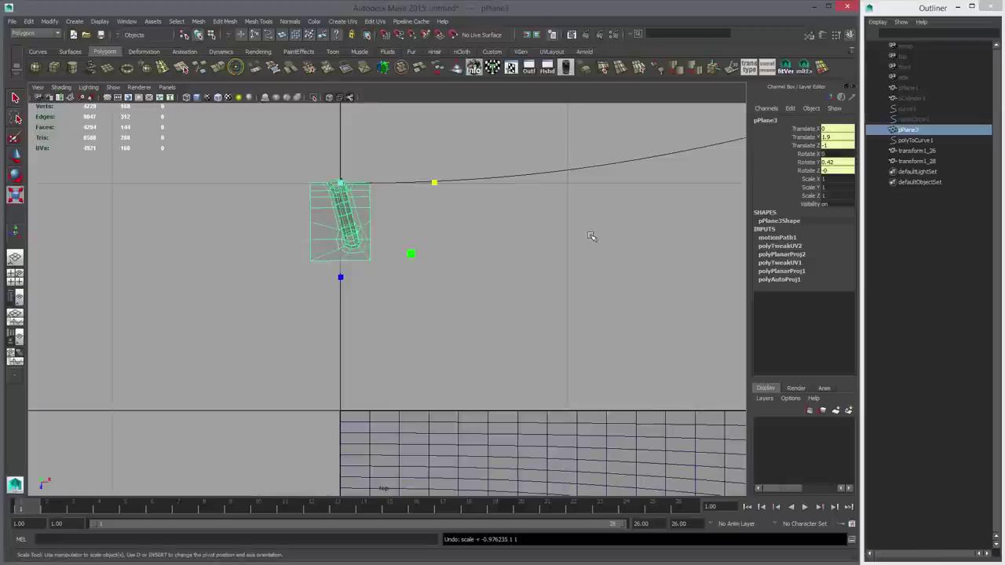
key("ctrl+z")
key("ctrl+z")
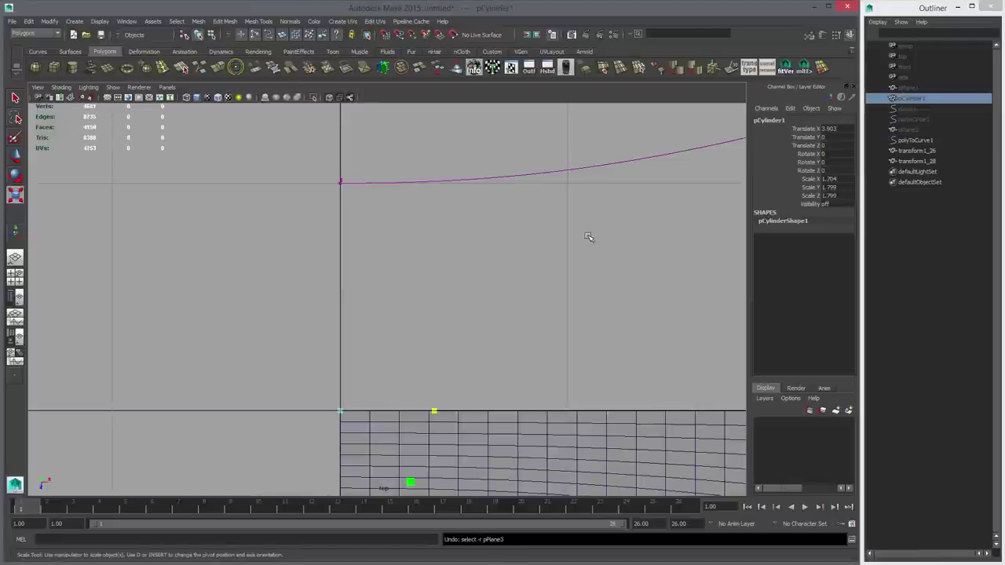
key("ctrl+z")
key("ctrl+z")
Step: Unhide the stitch tile pPlane3 and flip it with a Scale X of about -1.284, keeping the snapshot group
left_click(912, 131)
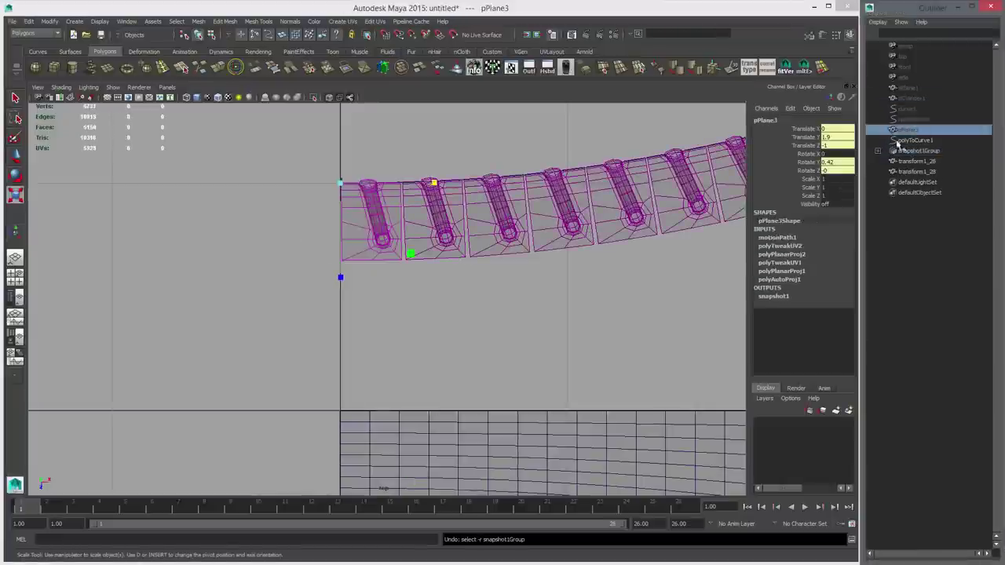
left_click_drag(438, 183, 209, 187)
key("ctrl+z")
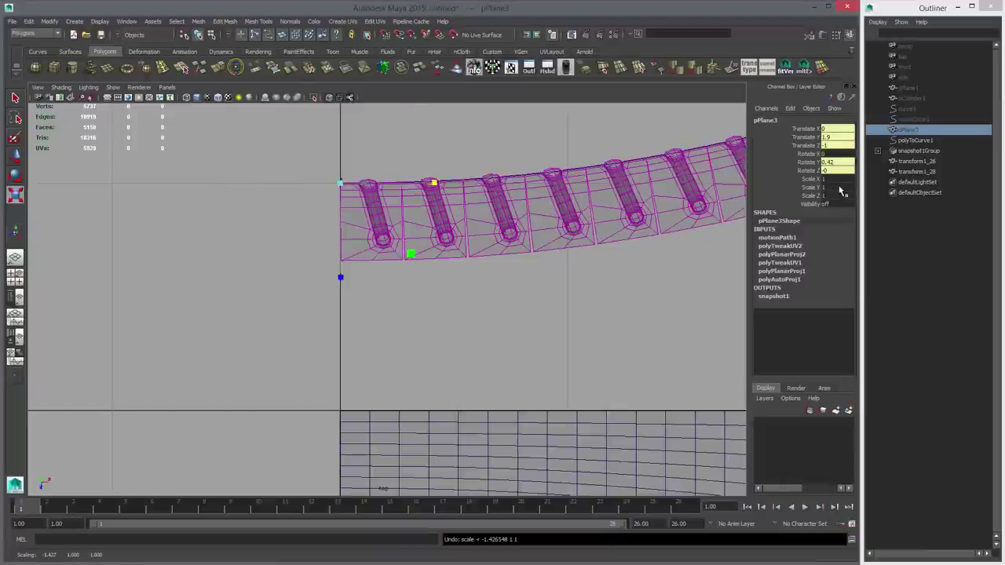
key("shift+h")
left_click_drag(436, 183, 223, 184)
right_click_drag(587, 288, 514, 274, "alt")
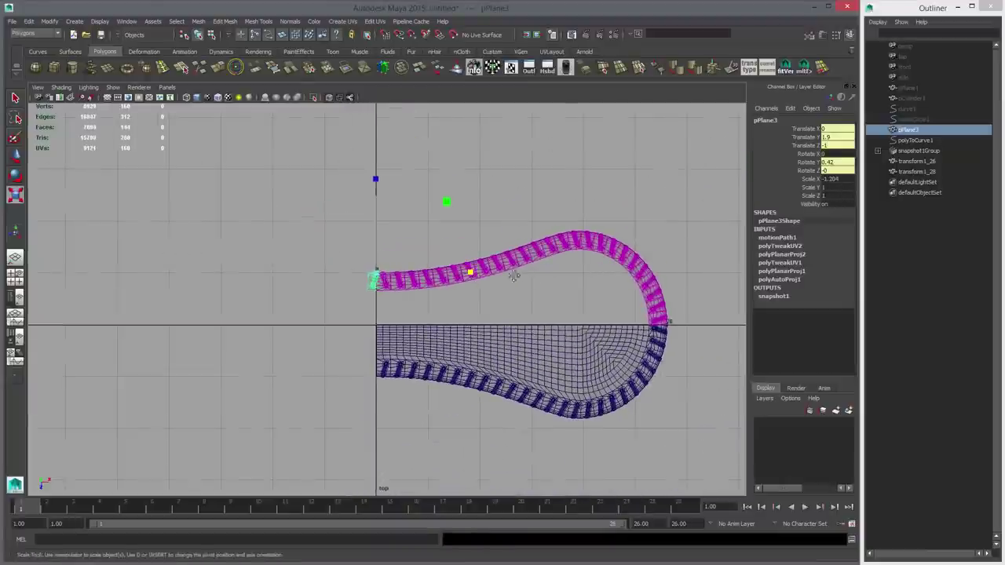
Step: Undo the last X scaling of the original seam segment pPlane3
middle_click_drag(702, 309, 642, 308, "alt")
right_click_drag(642, 308, 665, 309, "alt")
key("ctrl+z")
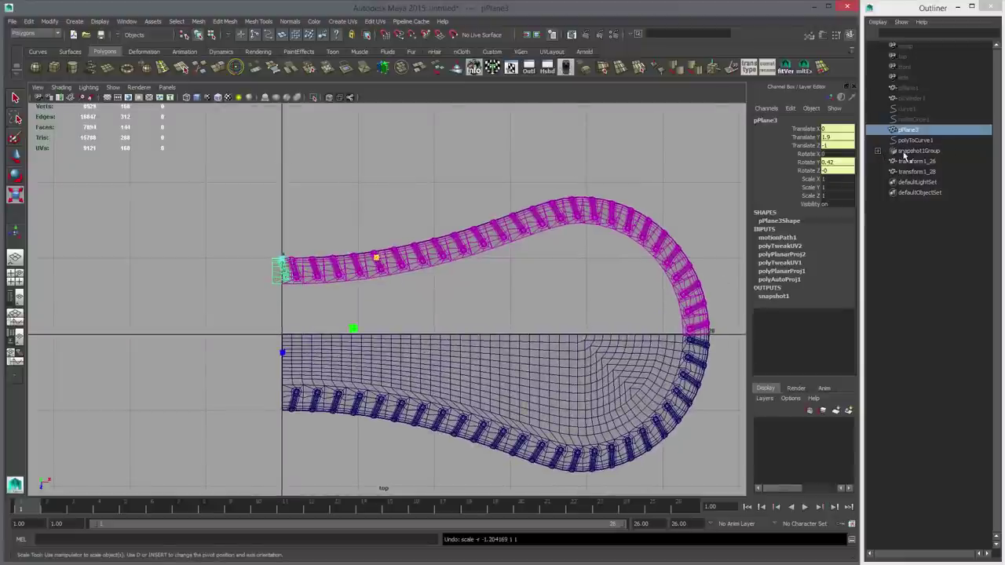
Step: Try to mirror the first snapshot segment, transform1_1, by scaling it along X in the top view
left_click(907, 151)
left_click(878, 151)
left_click_drag(917, 161, 925, 412)
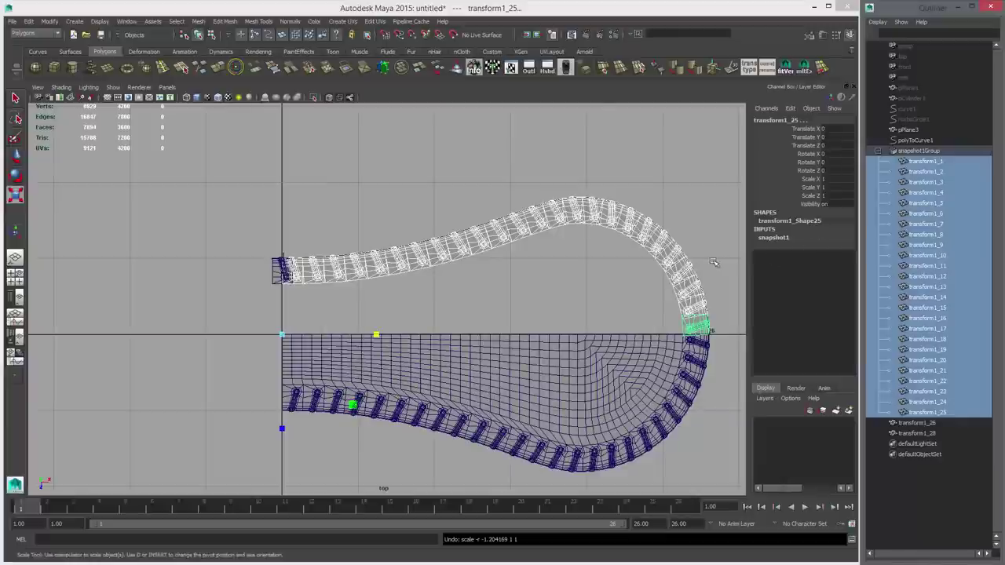
left_click(782, 242)
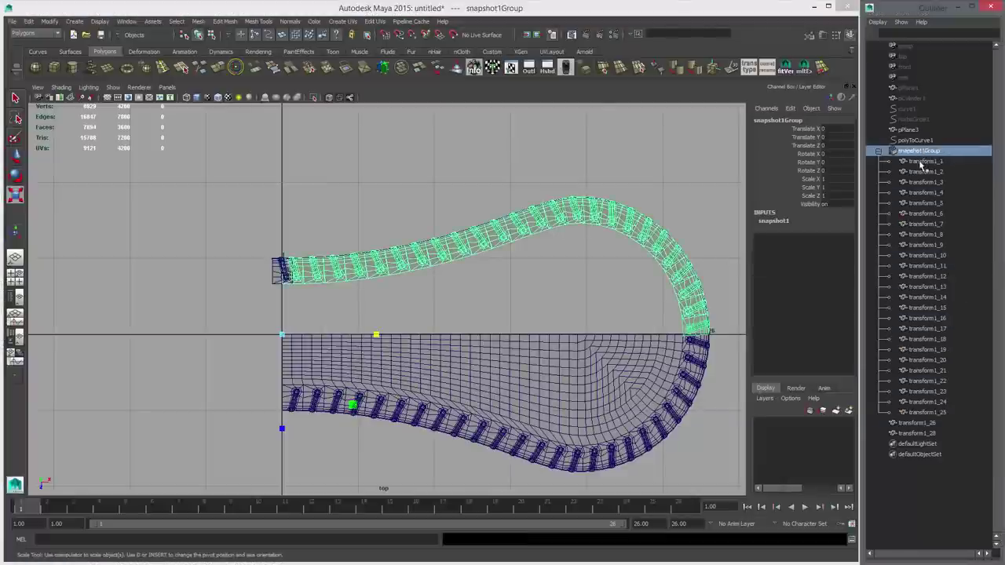
left_click(920, 161)
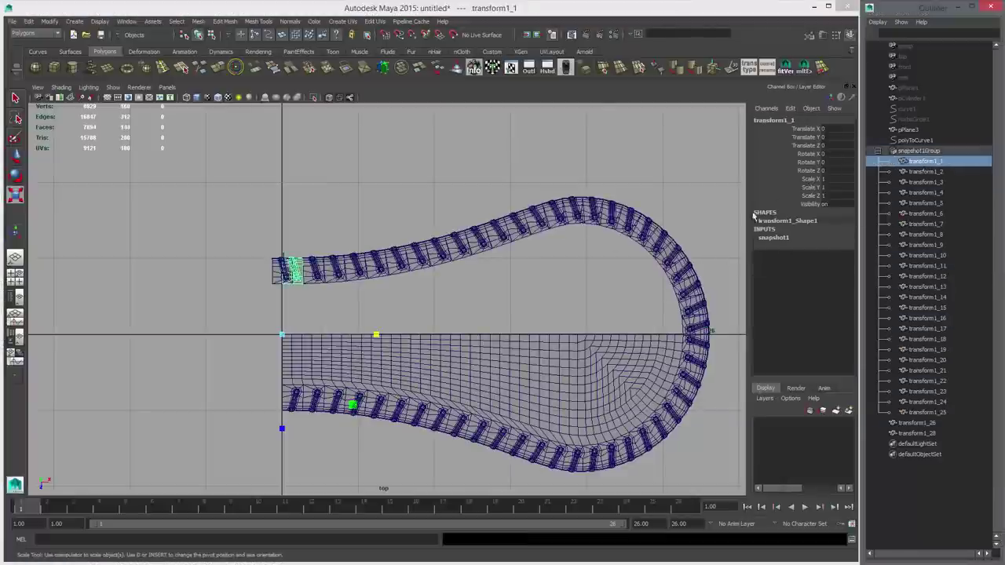
middle_click_drag(450, 256, 493, 253, "alt")
right_click_drag(494, 253, 604, 293, "alt")
middle_click_drag(548, 299, 324, 284)
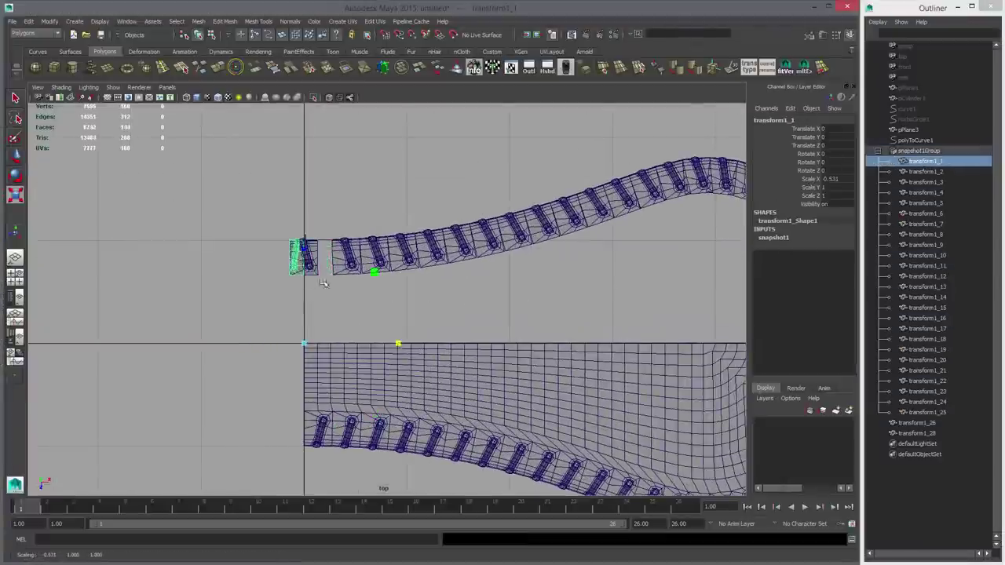
key("ctrl+z")
Step: Delete snapshot1Group with all of its segment copies along the seam curve
left_click(921, 152)
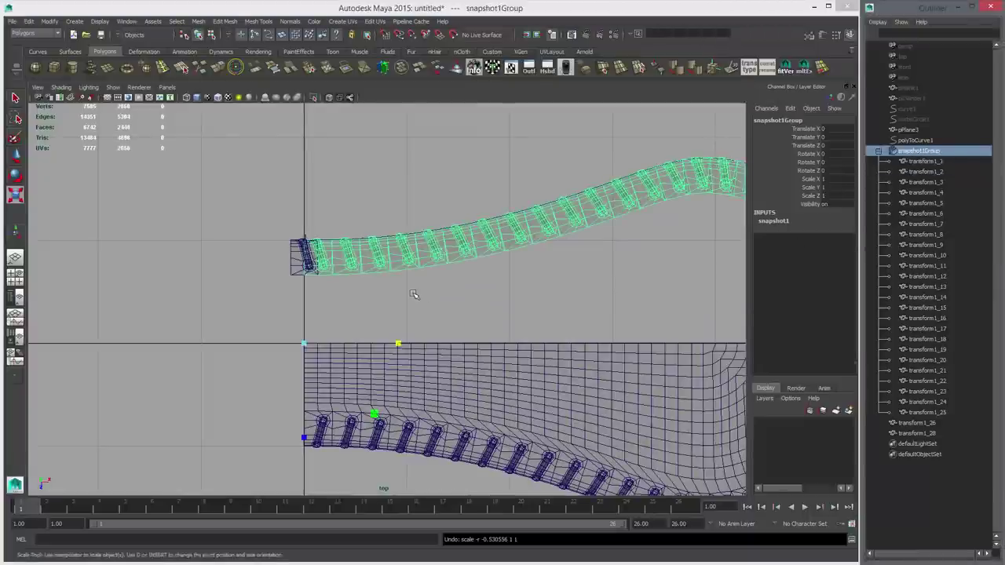
left_click(908, 130)
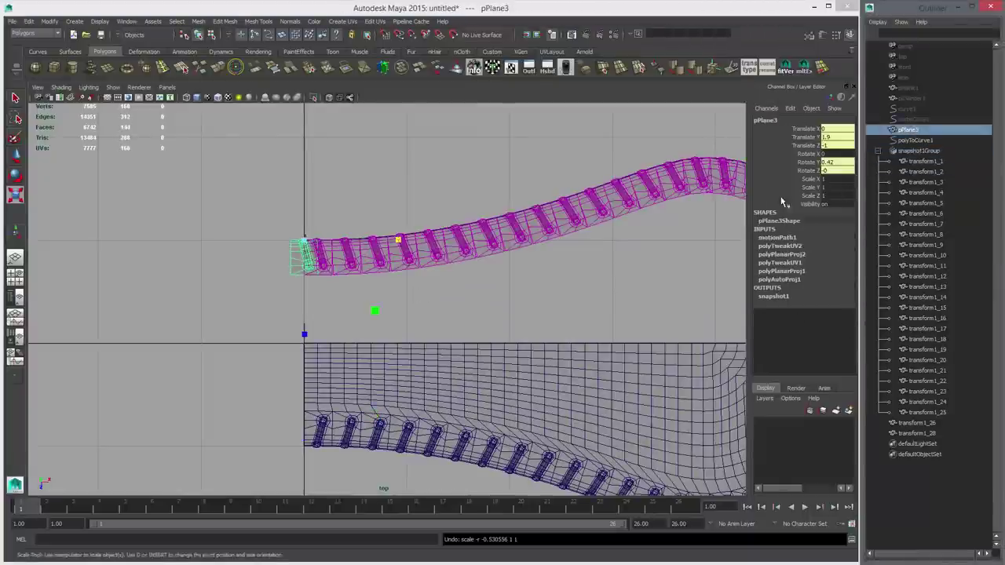
middle_click_drag(505, 270, 454, 208, "alt")
middle_click_drag(447, 264, 431, 273, "alt")
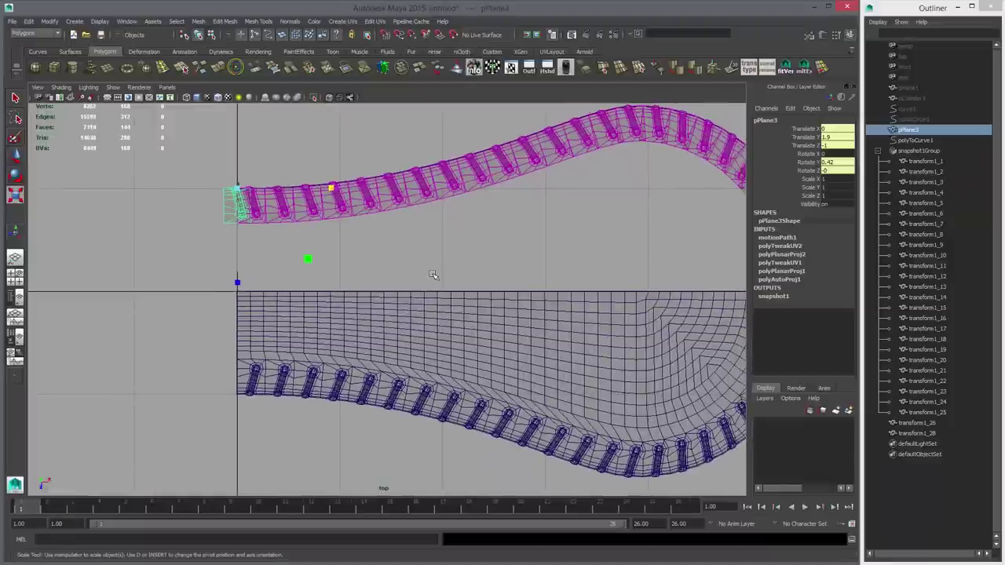
left_click(922, 150)
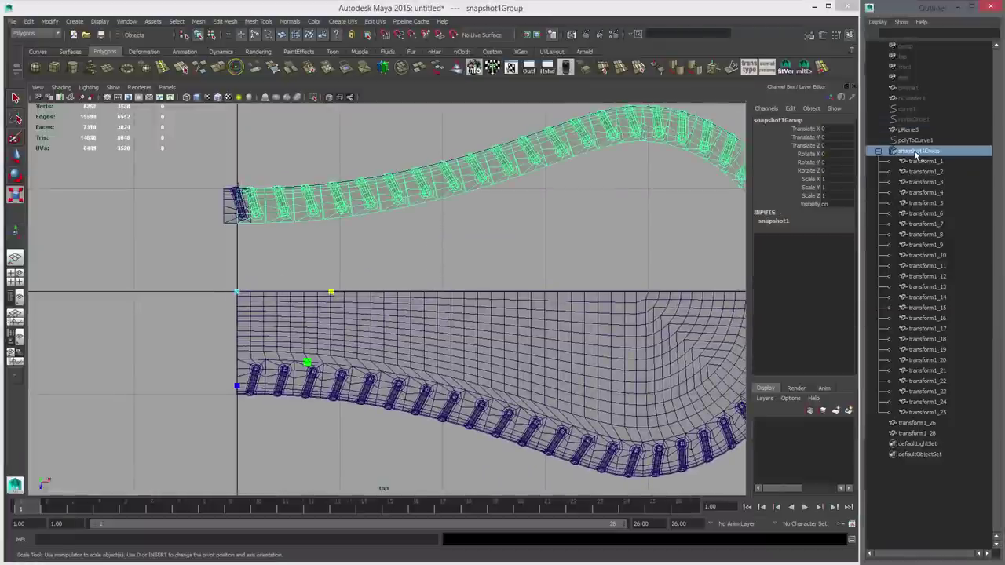
key("Delete")
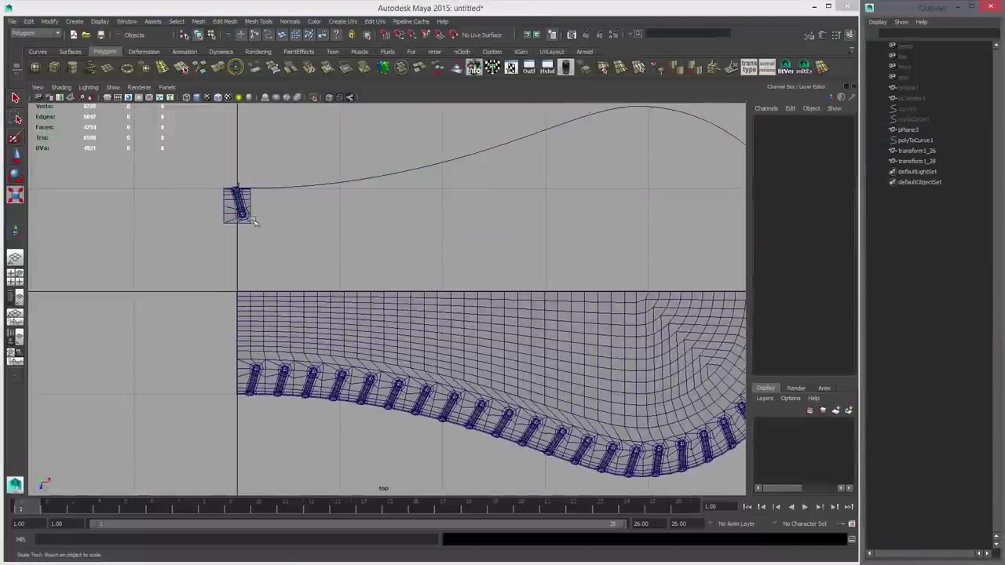
Step: Mirror the original segment pPlane3 by setting its Scale X to -1
left_click(251, 219)
left_click(833, 181)
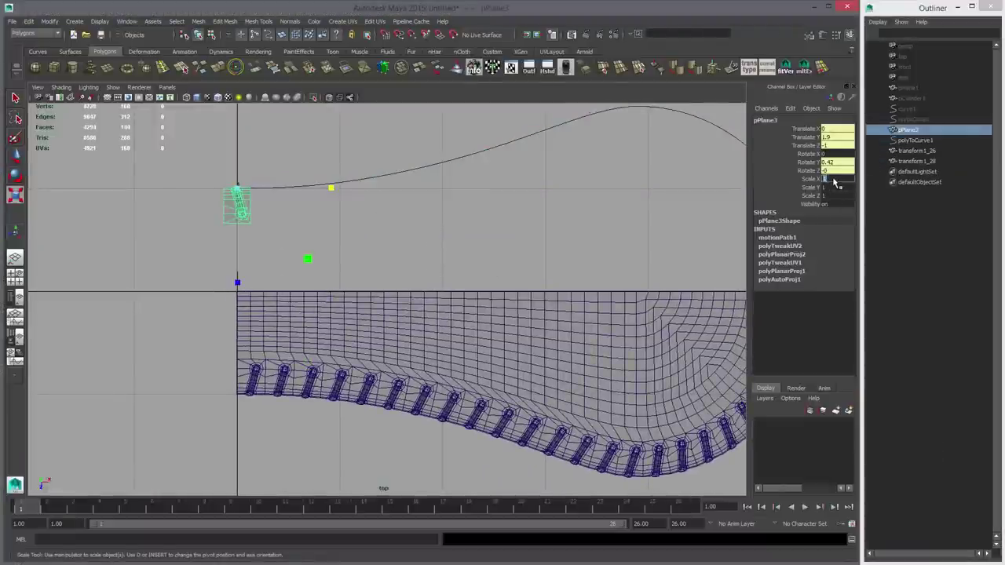
key("Return")
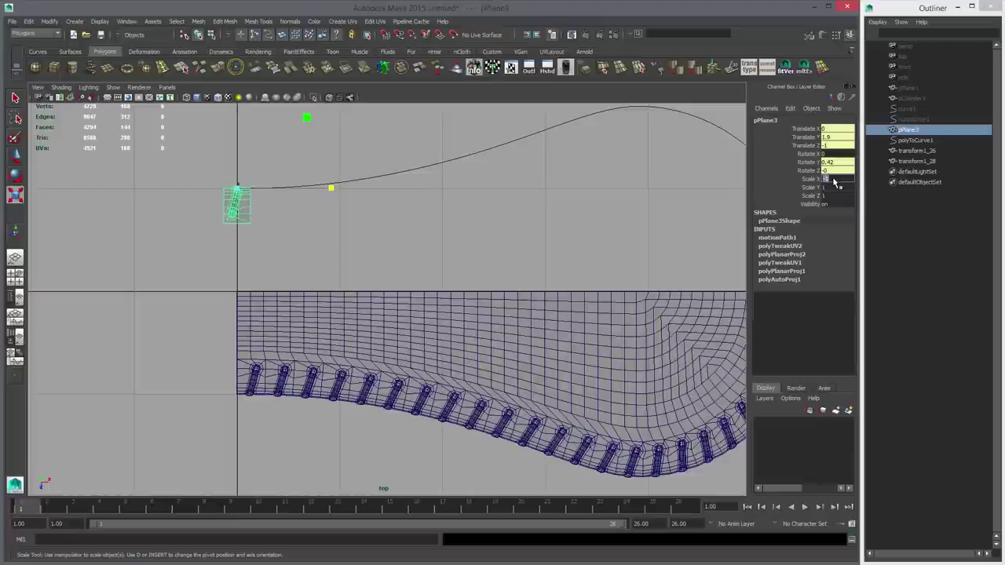
Step: Play back the motion of the mirrored segment along the seam curve and return to the first frame
middle_click_drag(320, 252, 338, 277, "alt")
right_click_drag(337, 278, 485, 282, "alt")
key("w")
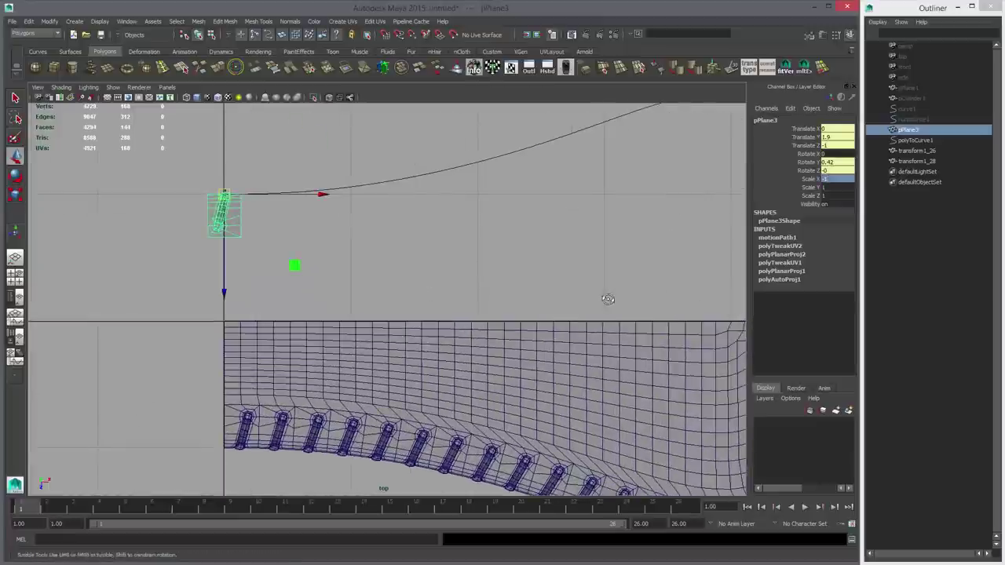
right_click_drag(606, 298, 601, 270, "alt")
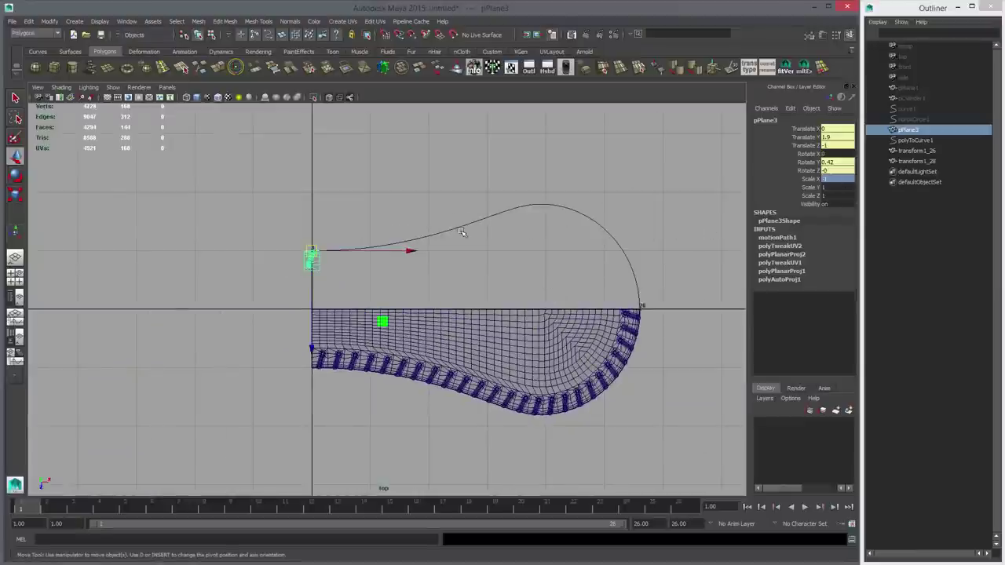
key("space")
key("alt+v")
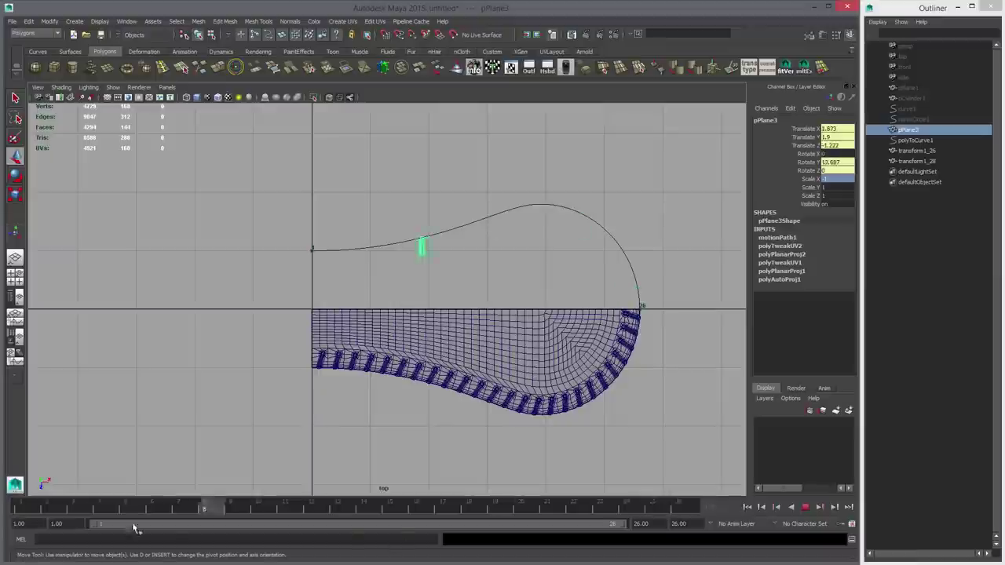
key("Escape")
Step: Create an animation snapshot of pPlane3 along the seam curve with an increment of 1 and fast updating
key("space")
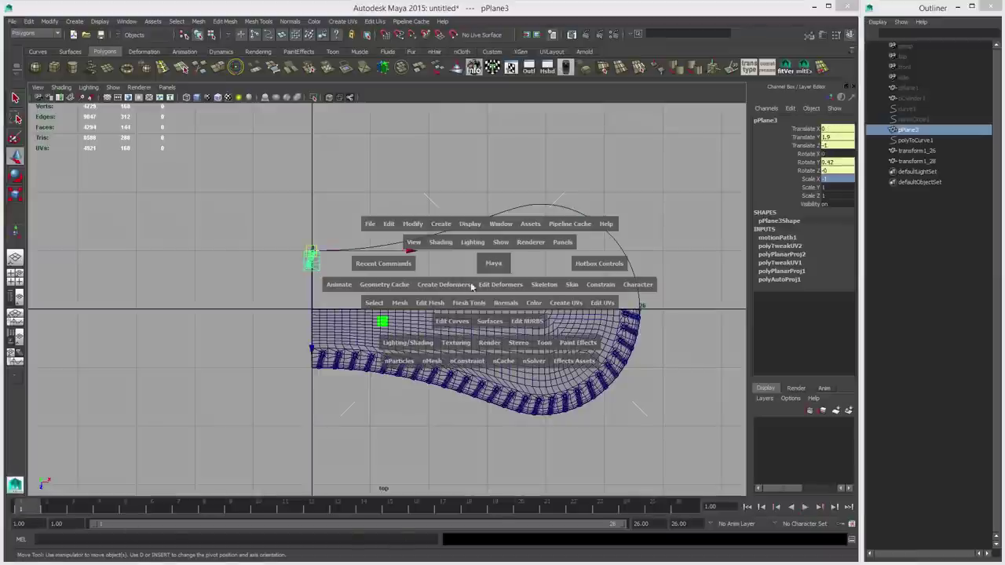
left_click(330, 287)
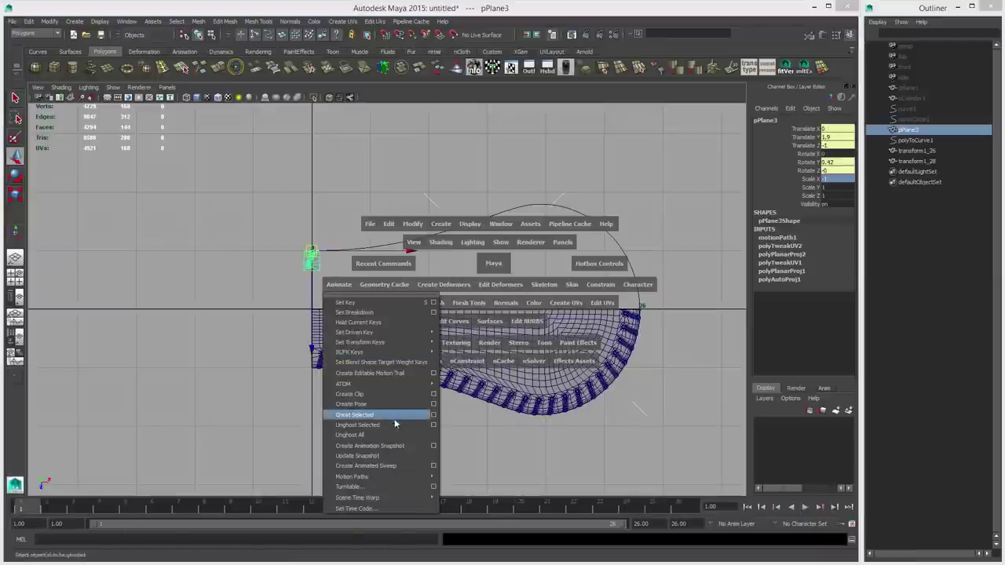
left_click(433, 446)
left_click(577, 384)
left_click(616, 388)
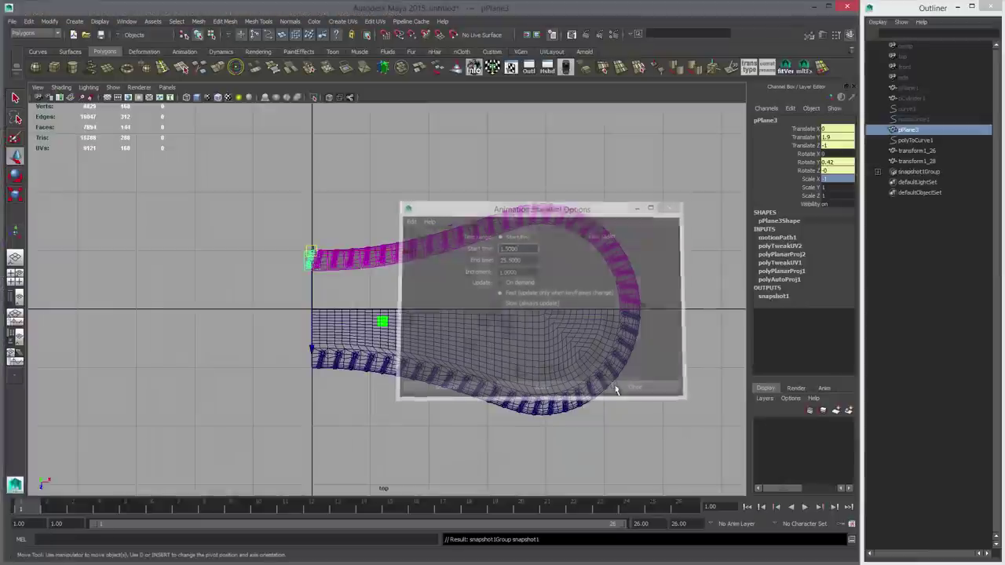
Step: Inspect the new row of segments around the seam and hide the original segment pPlane3
middle_click_drag(628, 362, 507, 362, "alt")
right_click_drag(507, 362, 640, 317, "alt")
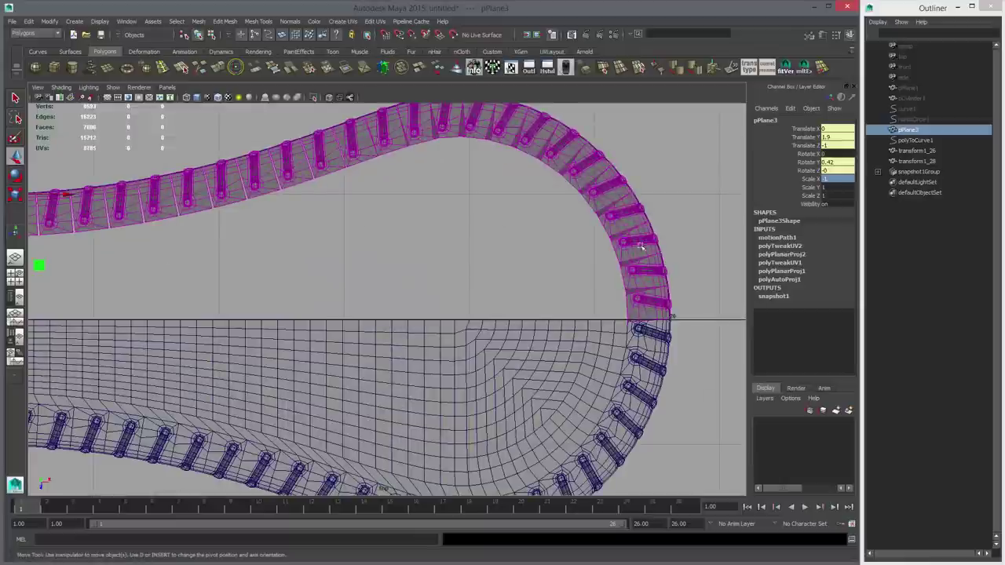
right_click_drag(480, 287, 424, 292, "alt")
middle_click_drag(469, 294, 609, 307, "alt")
key("q")
key("ctrl+h")
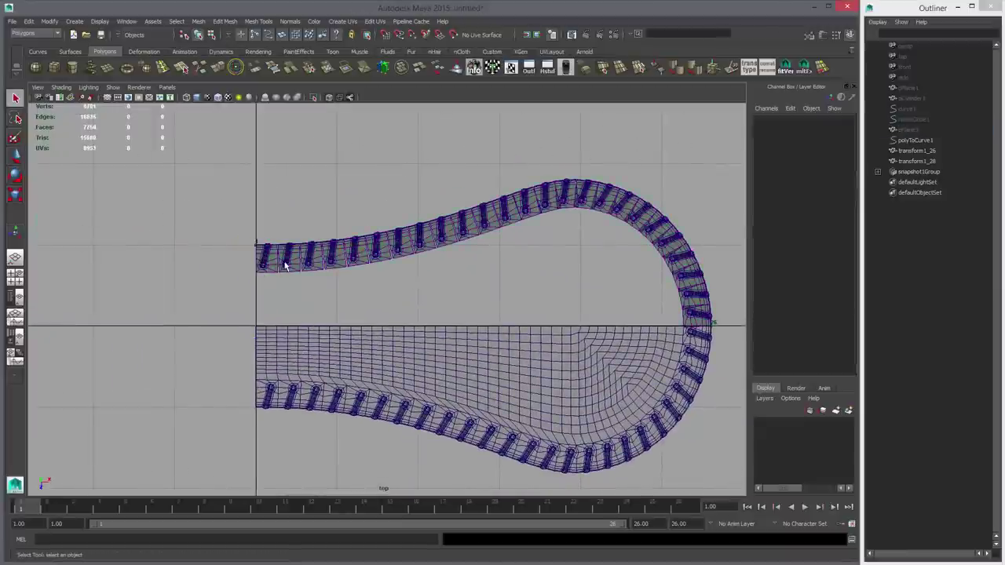
Step: Duplicate segments transform2_1 to transform2_25 together with pCylinder1 and group the copies
left_click(286, 266)
left_click(918, 172)
left_click(878, 171)
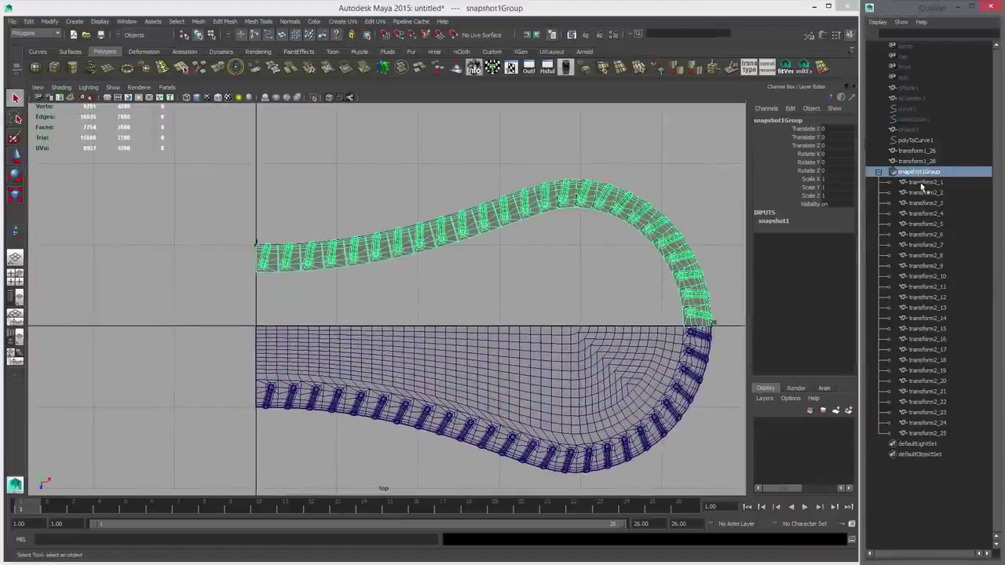
left_click_drag(920, 183, 928, 434)
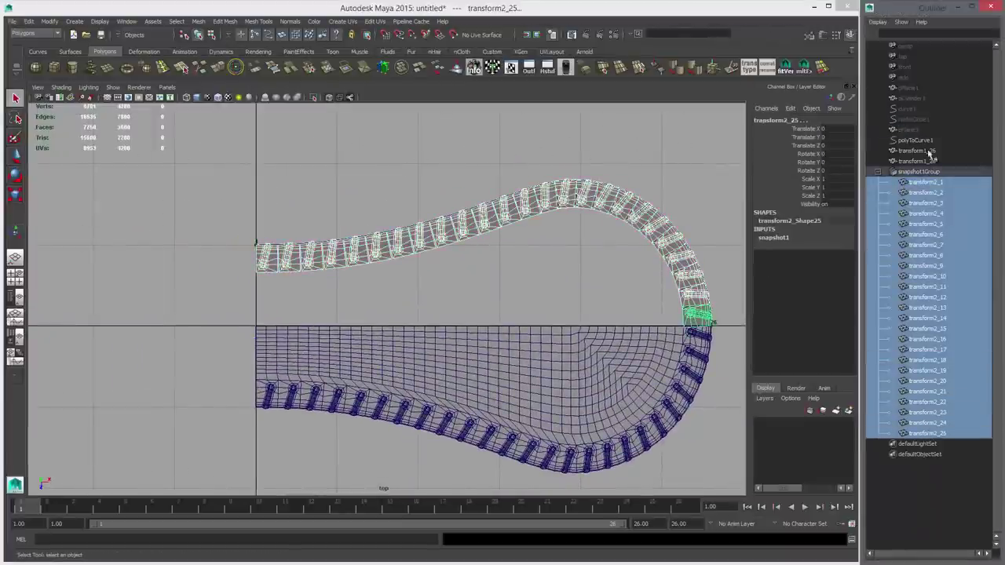
left_click(920, 102, "ctrl")
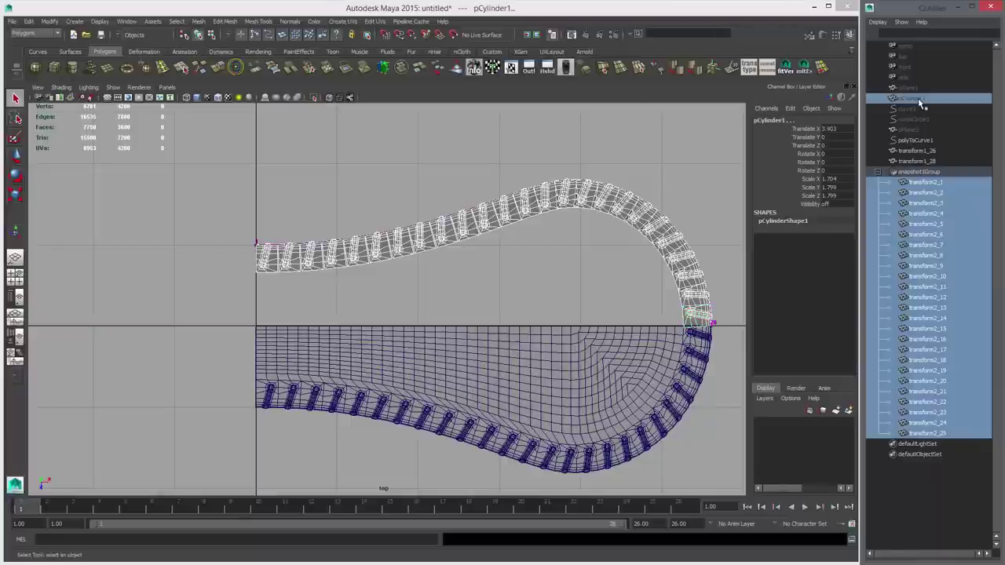
key("ctrl+d")
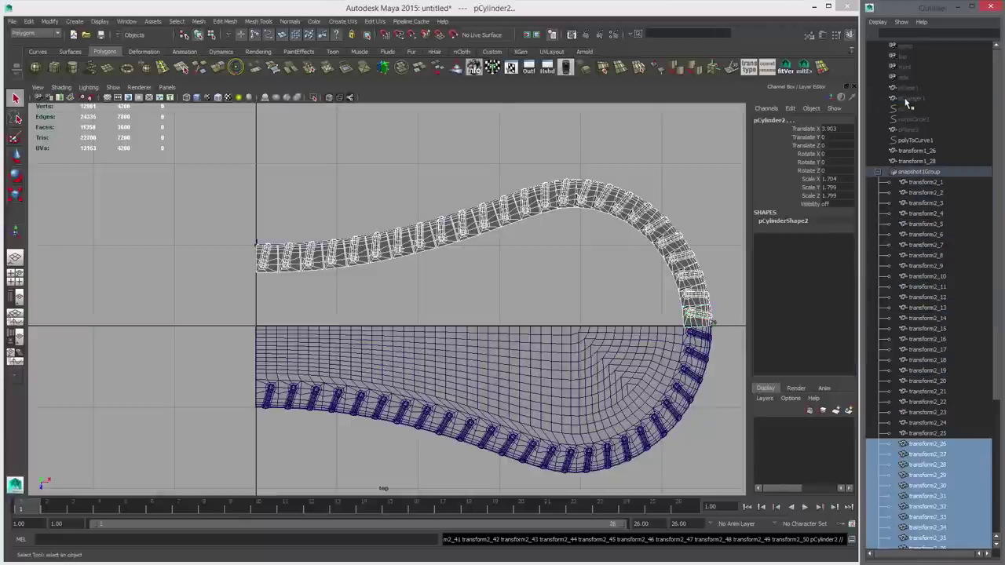
key("ctrl+g")
Step: Collapse and hide the original snapshot1Group, keeping the duplicated segments in group1 shown
left_click(878, 171)
left_click(918, 172)
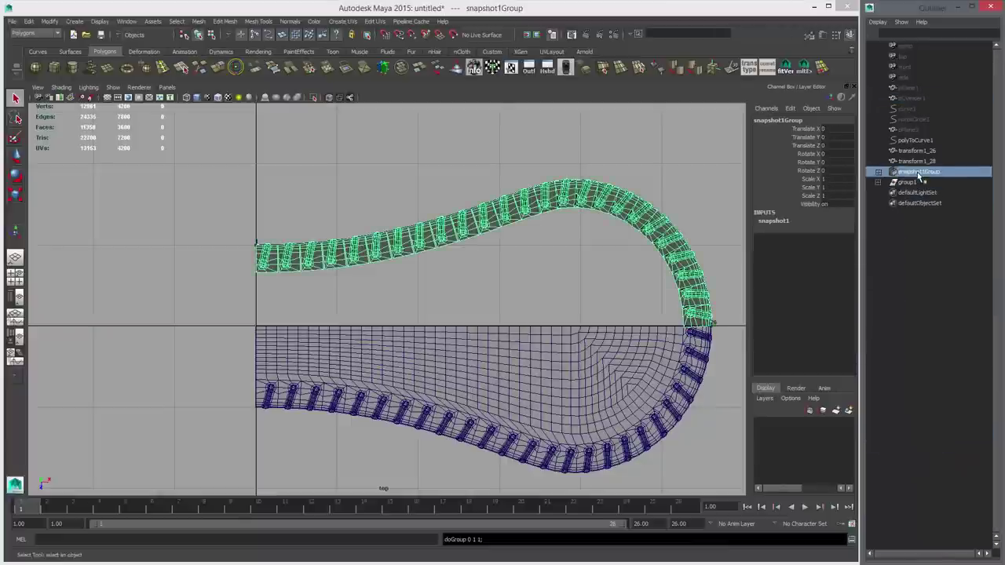
key("ctrl+h")
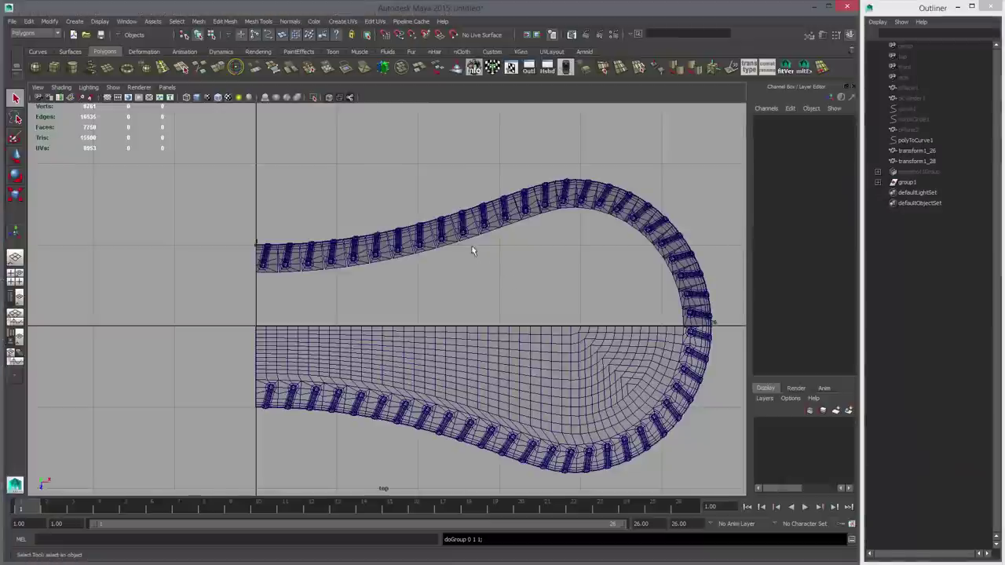
Step: Inspect the UV layout of one duplicated segment in the UV Texture Editor
middle_click_drag(469, 224, 447, 233, "alt")
left_click(447, 234)
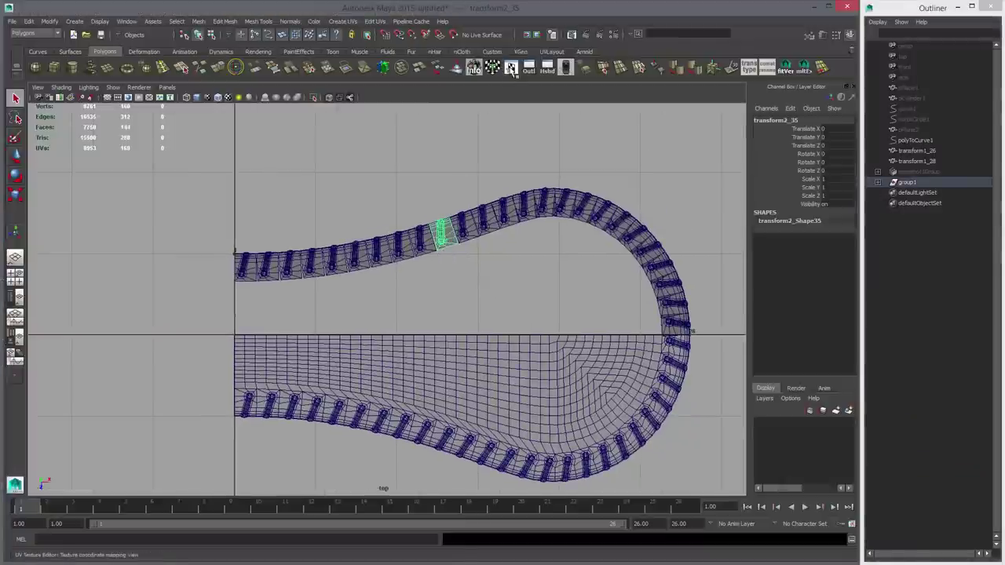
left_click(510, 68)
left_click(885, 45)
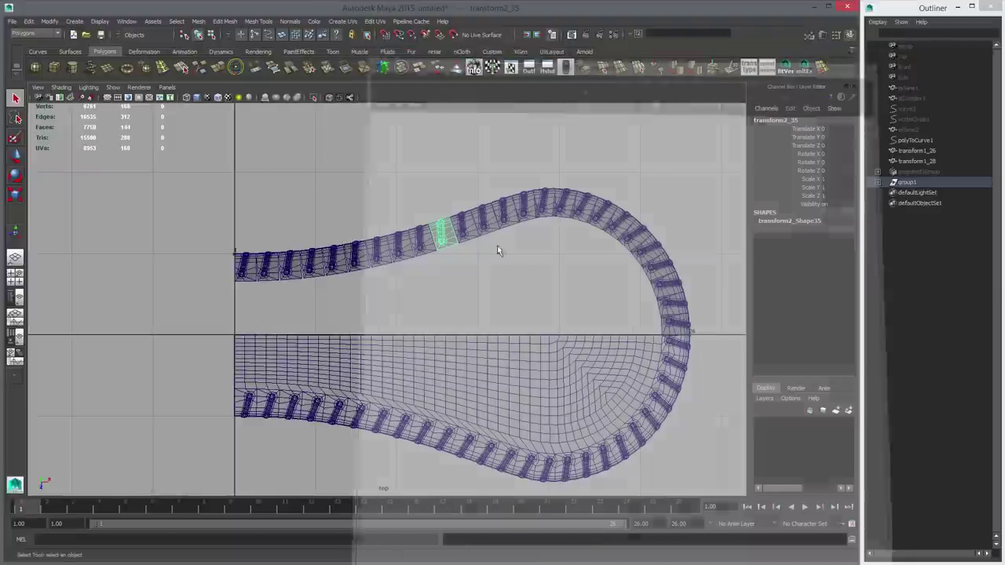
Step: Combine the duplicated segments transform2_26 to transform2_50 into one mesh and delete its construction history
left_click(249, 275)
left_click(268, 276, "shift")
left_click(289, 274, "shift")
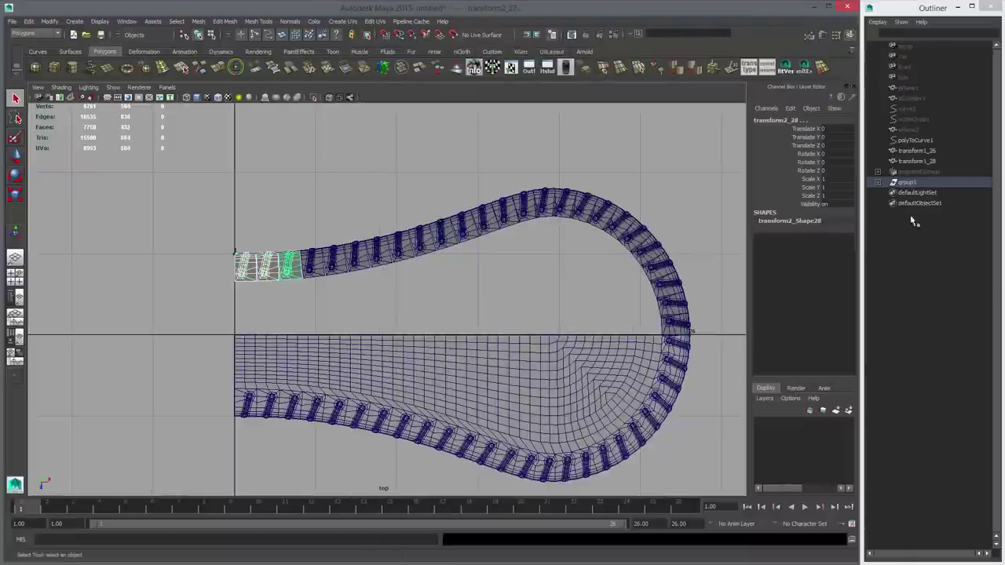
left_click(877, 182)
left_click_drag(923, 195, 924, 450)
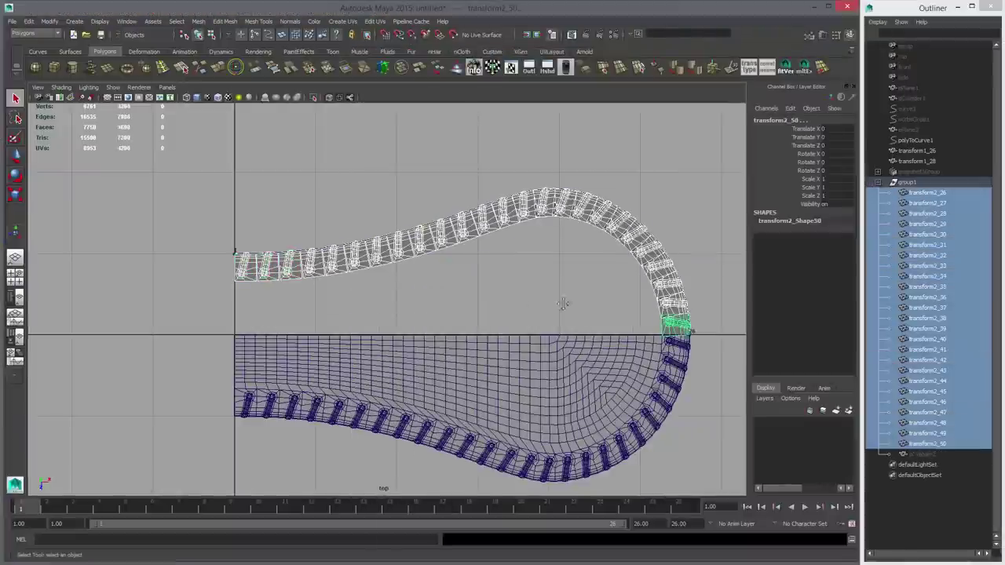
middle_click_drag(563, 304, 495, 299, "alt")
left_click(401, 69)
key("alt+shift+d")
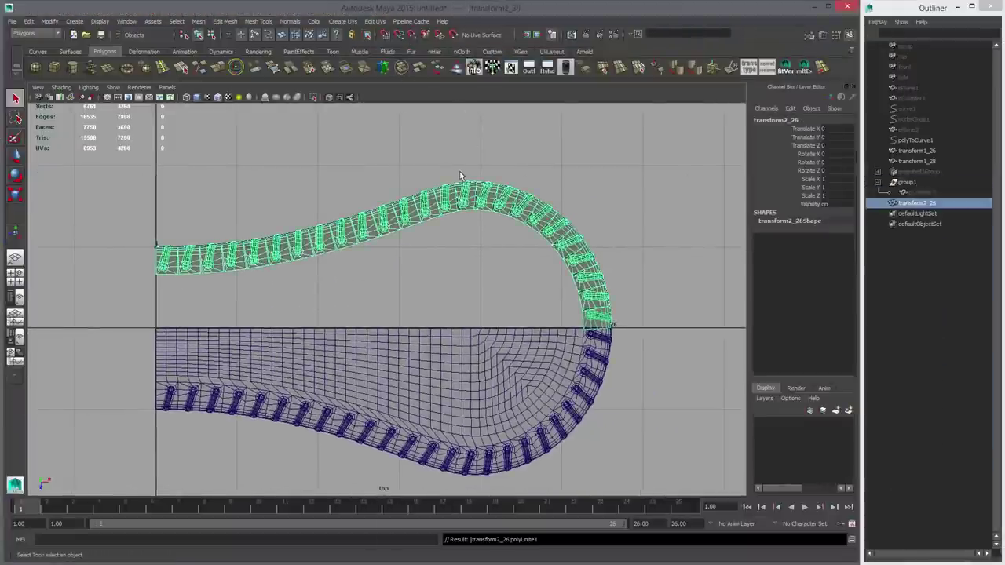
Step: Duplicate the combined mesh and delete the stitch faces from the copy, selecting them by their narrow UV shell
right_click_drag(461, 175, 714, 290, "alt")
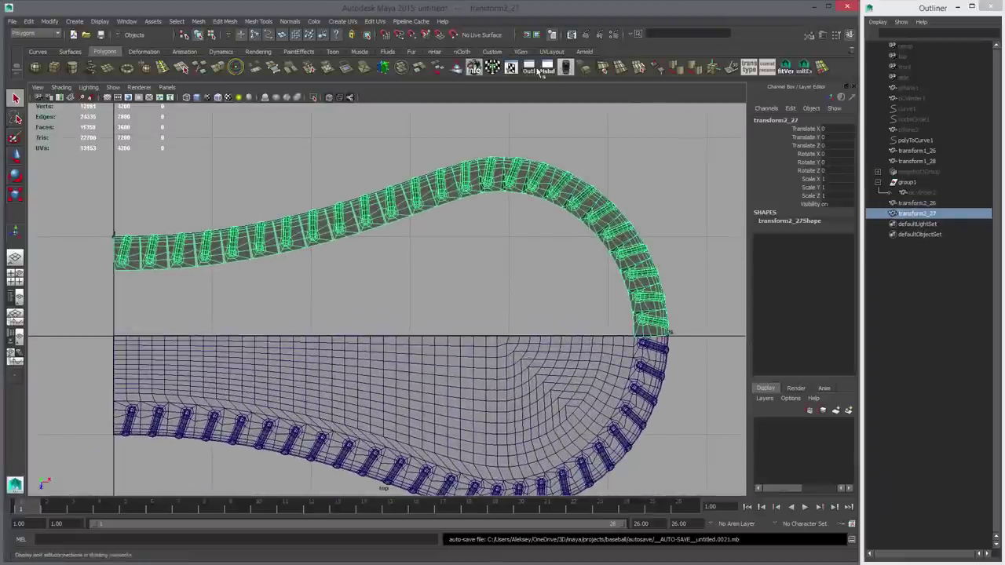
left_click(512, 69)
right_click_drag(718, 260, 735, 262)
left_click_drag(695, 190, 595, 452)
key("Delete")
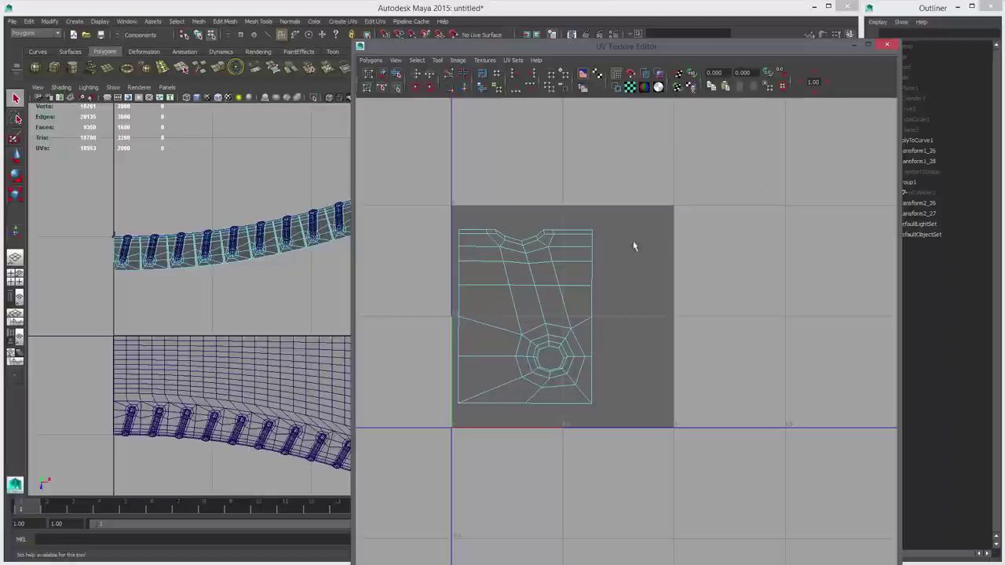
Step: Delete the leather faces from transform2_26, selecting them by their wide UV shell, so that only its stitches remain, and return to object mode
left_click_drag(831, 50, 737, 65)
left_click(908, 215)
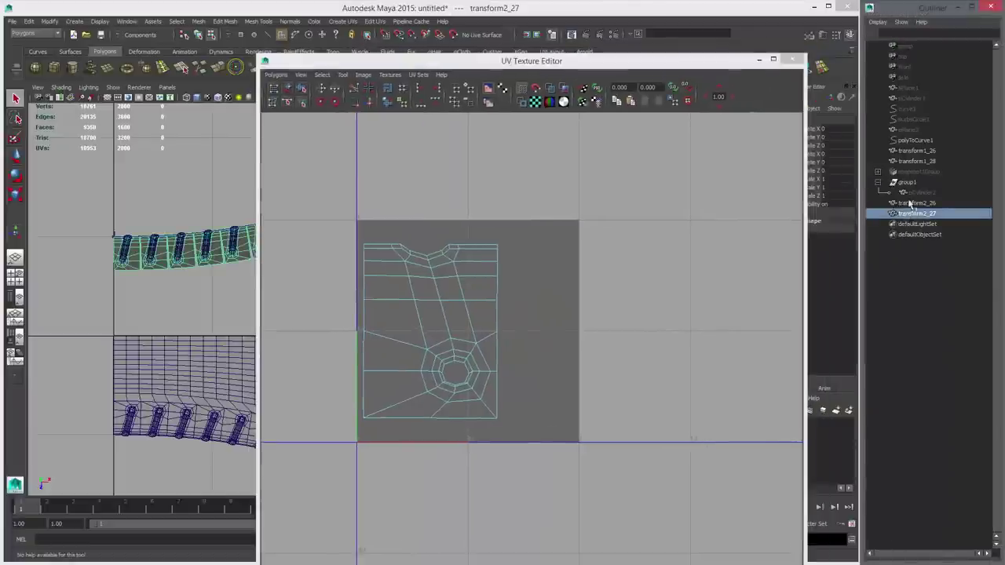
left_click(909, 204)
right_click_drag(664, 234, 664, 257)
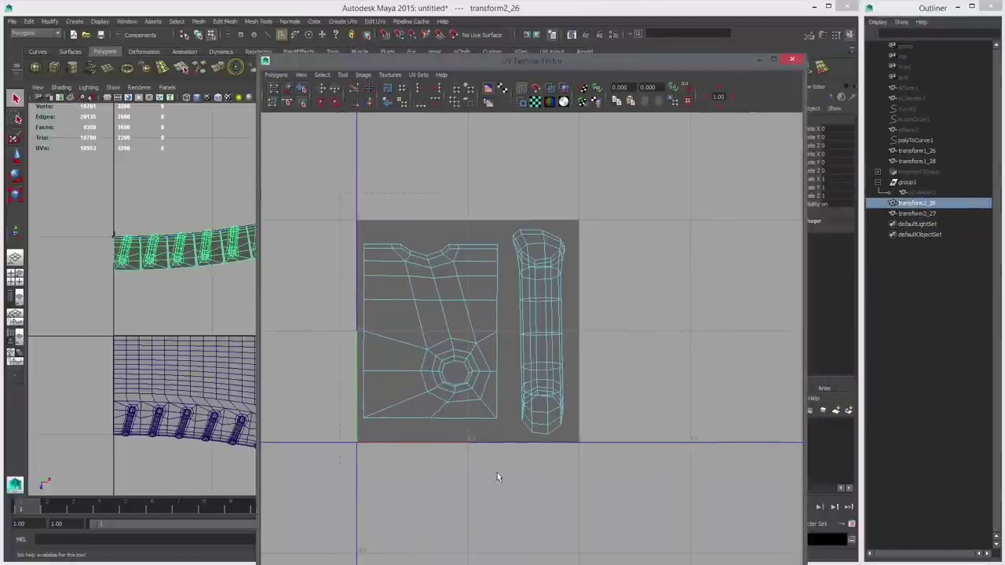
left_click(502, 493)
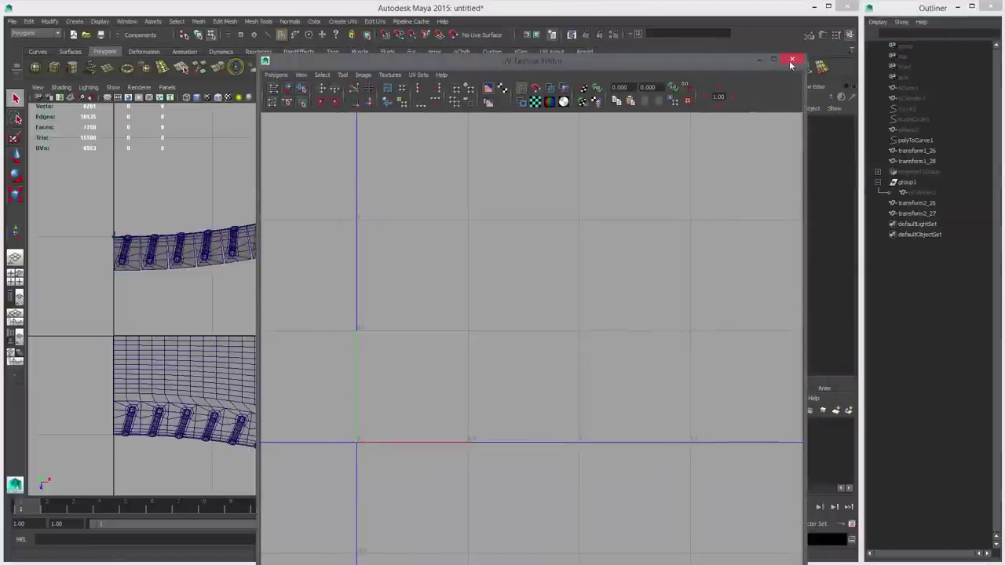
left_click(792, 61)
left_click(572, 205)
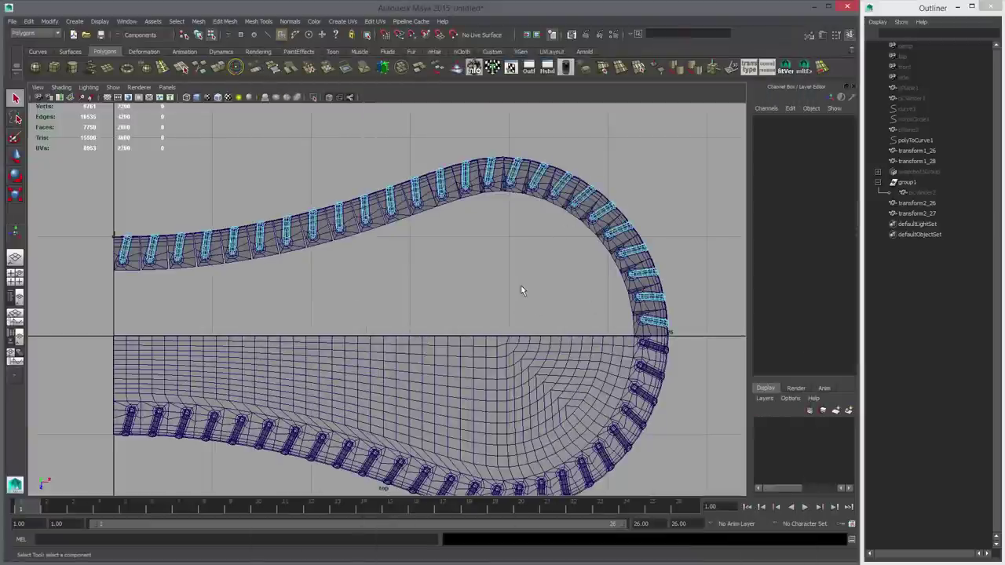
key("F8")
middle_click_drag(535, 282, 548, 273, "alt")
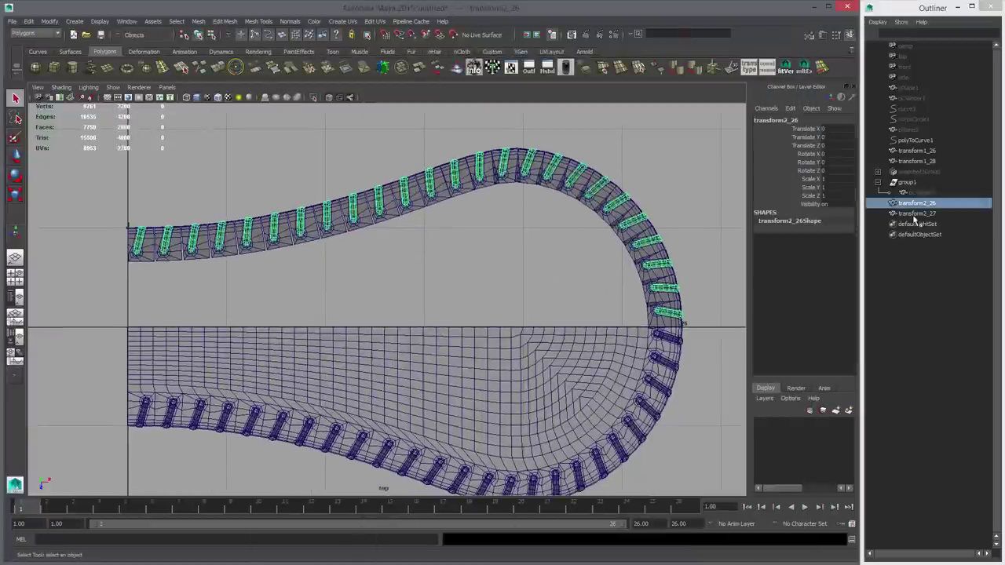
Step: Select the outer border edges of the segments in transform2_27 by their UV layout and merge them with Merge Components
left_click(915, 214)
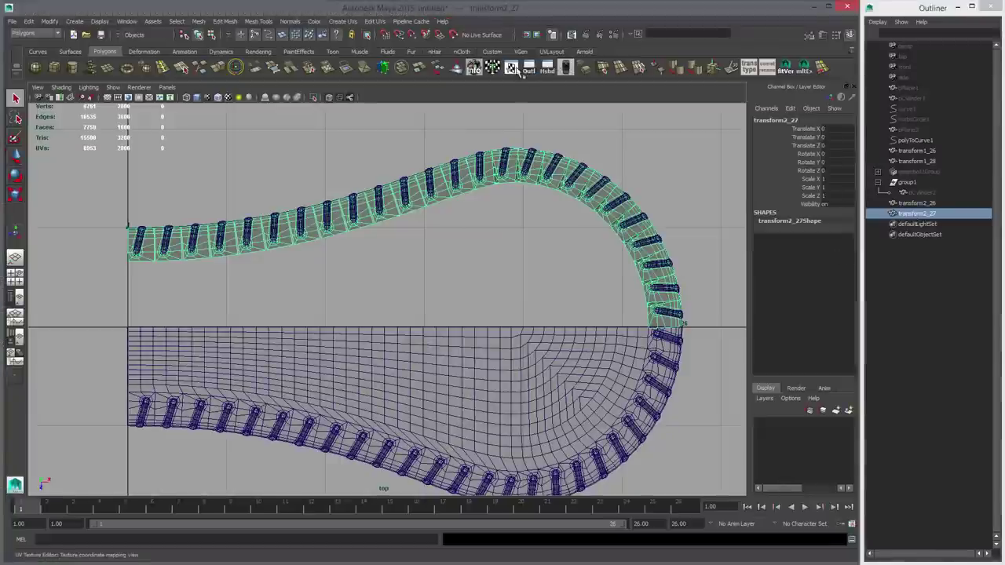
left_click(513, 69)
left_click_drag(555, 65, 772, 70)
right_click_drag(662, 267, 664, 240)
left_click_drag(564, 226, 813, 470)
left_click_drag(714, 458, 708, 456, "ctrl")
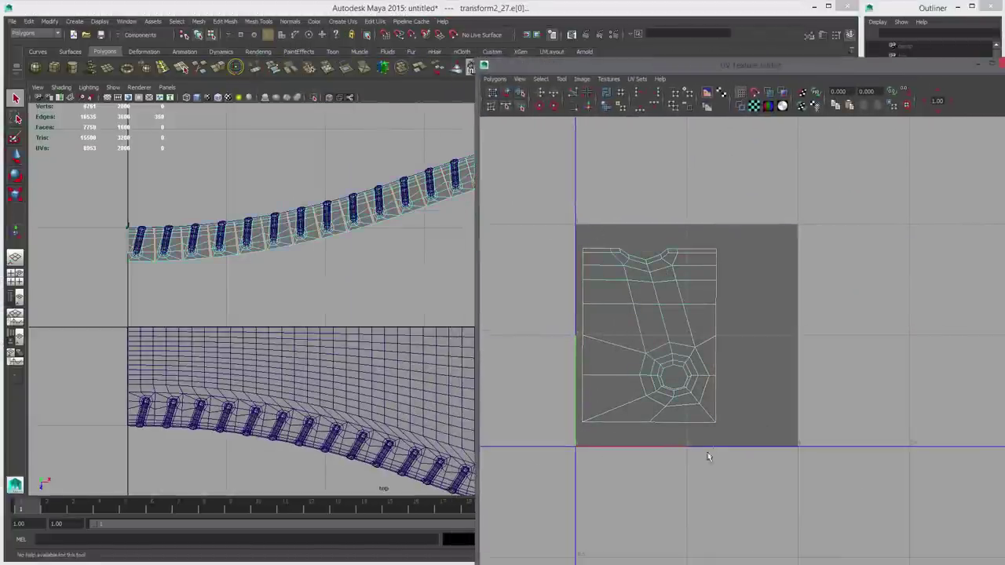
left_click_drag(548, 67, 594, 140)
left_click(226, 22)
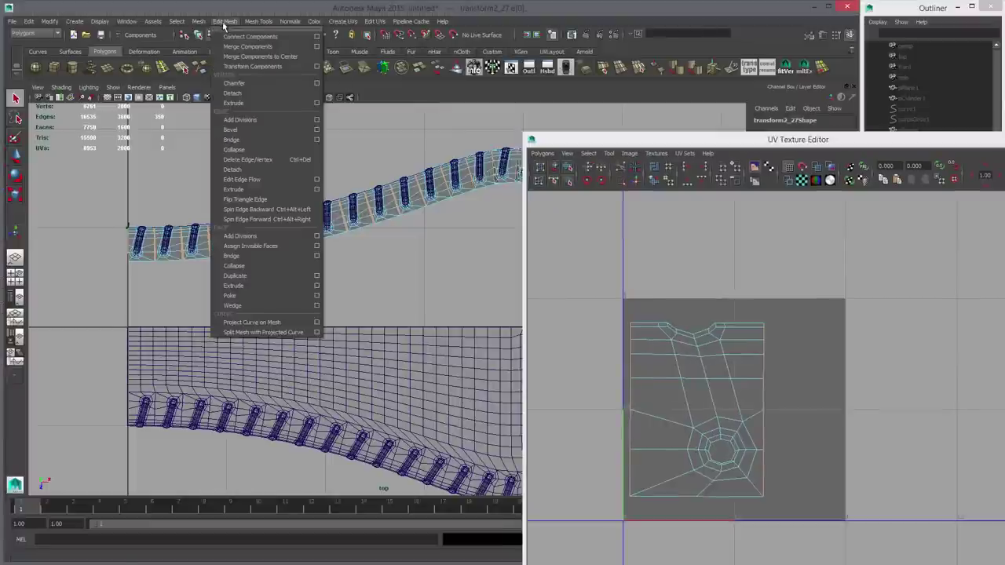
left_click(240, 47)
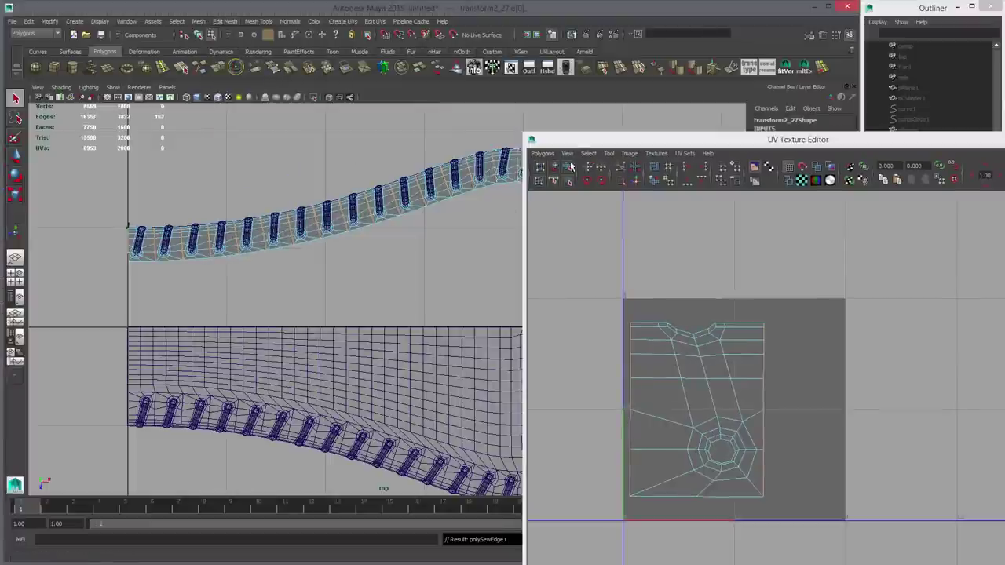
Step: Snap the vertices at the straight end of the transform2_27 leather strip onto the vertical centre axis in the top view
left_click_drag(573, 141, 584, 372)
middle_click_drag(331, 252, 516, 273, "alt")
scroll(446, 280, "up", 5)
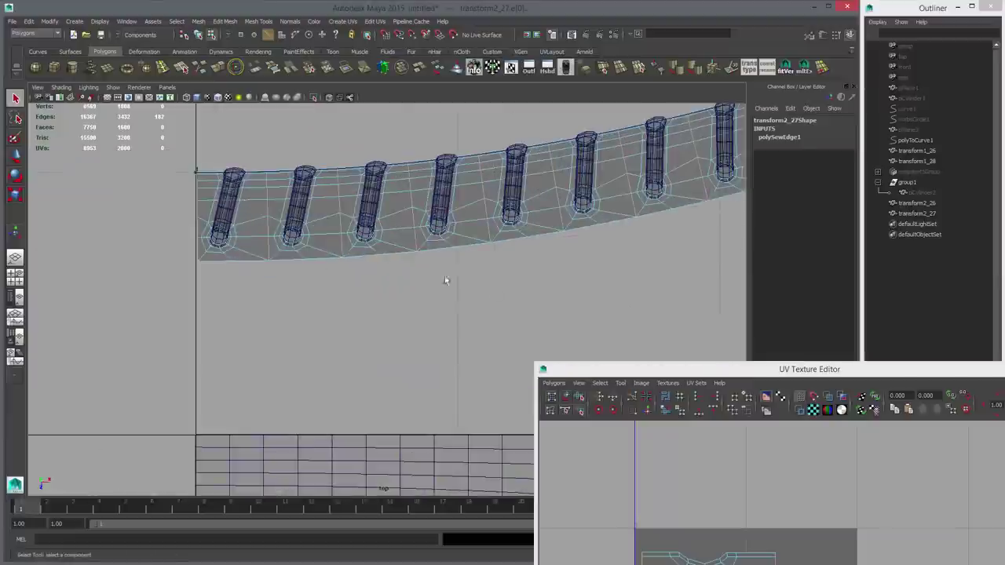
scroll(446, 280, "up", 2)
middle_click_drag(207, 222, 407, 277, "alt")
right_click_drag(415, 258, 381, 258)
left_click_drag(300, 152, 353, 344)
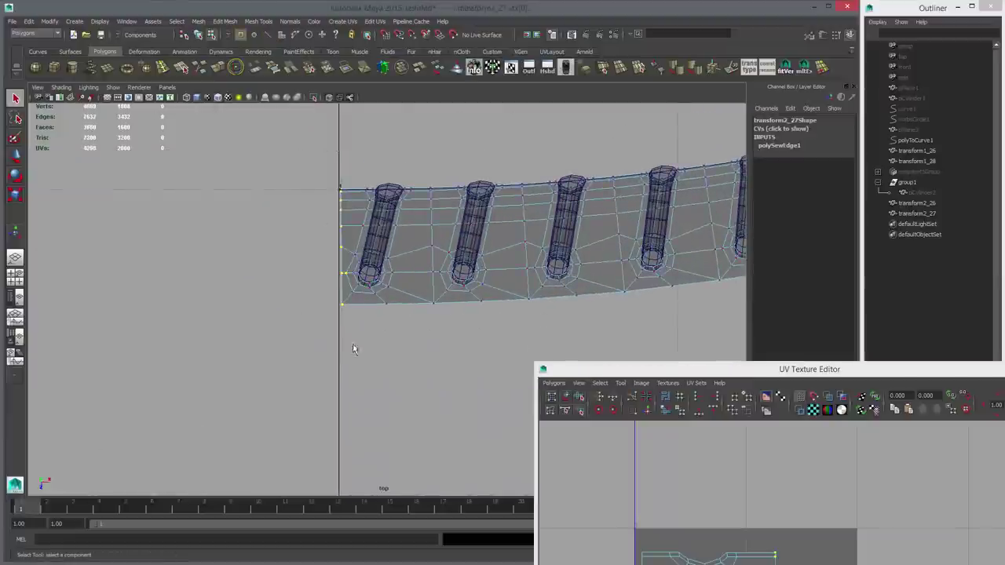
key("w")
left_click(345, 279, "ctrl")
left_click_drag(362, 248, 363, 249)
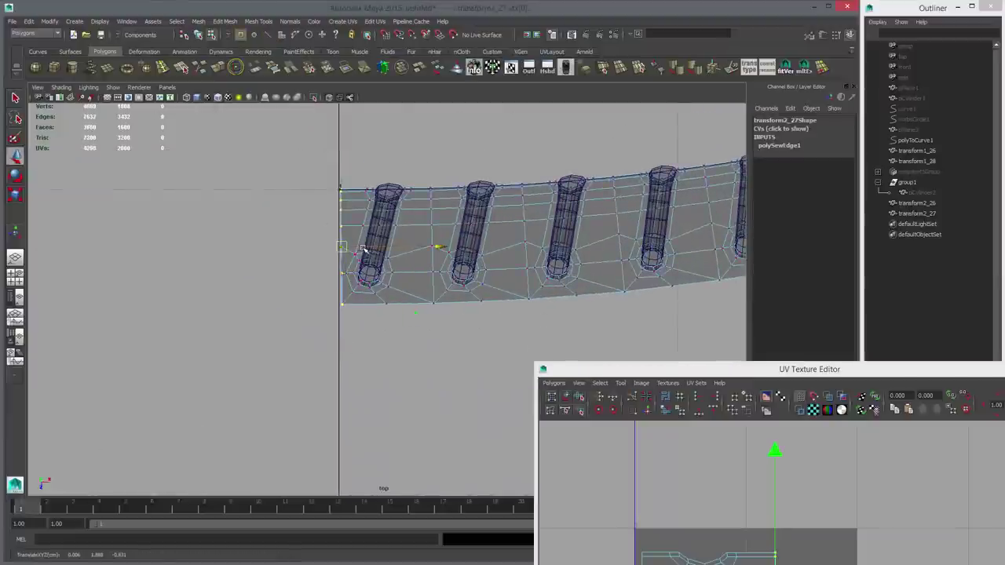
middle_click_drag(333, 151, 338, 154)
Step: Snap the row of vertices at the curved end of the leather strip onto the horizontal centre axis
middle_click_drag(671, 274, 307, 285, "alt")
middle_click_drag(723, 308, 309, 156, "alt")
right_click_drag(309, 156, 516, 333, "alt")
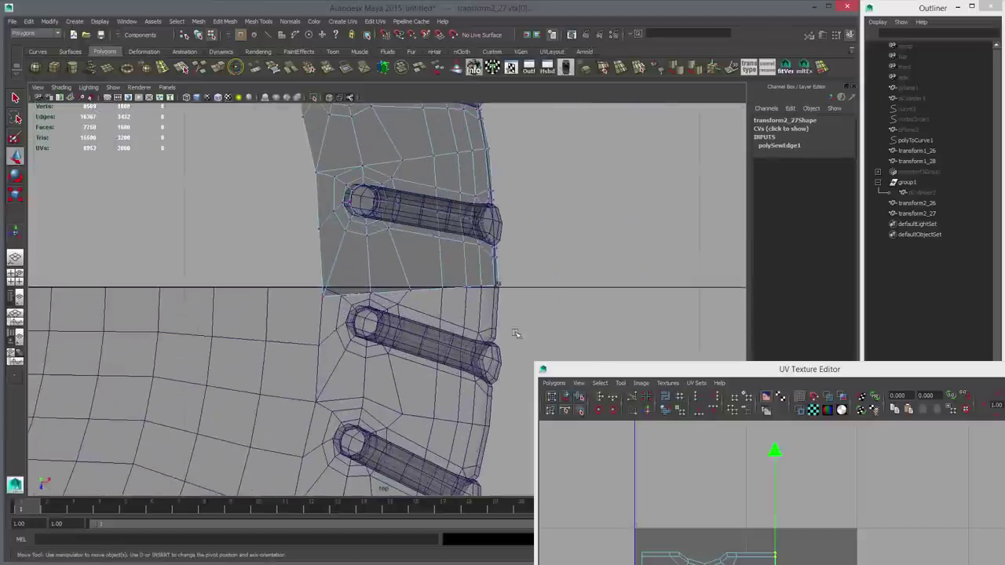
left_click_drag(546, 336, 265, 275)
left_click_drag(410, 321, 411, 321)
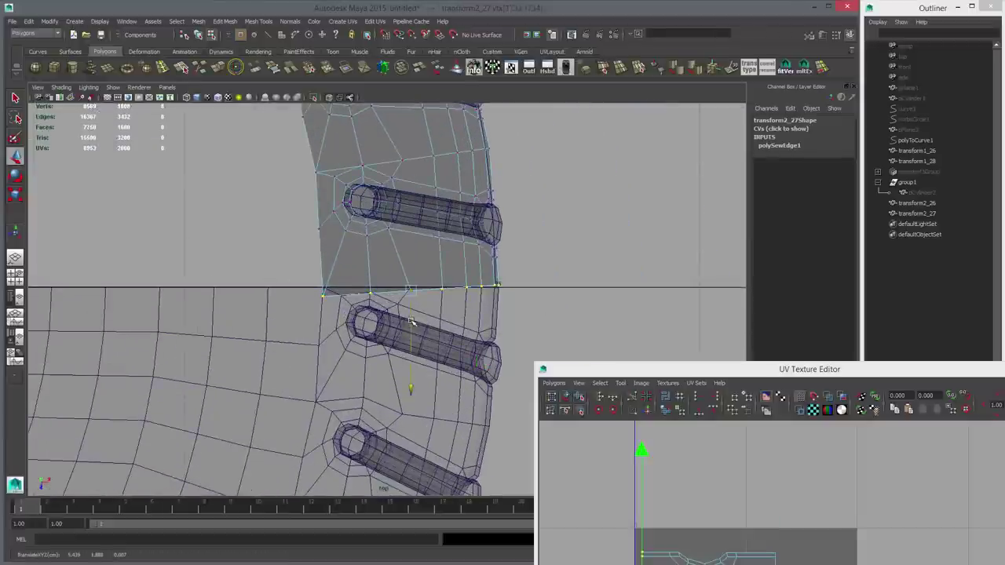
middle_click_drag(440, 275, 425, 350)
Step: Nudge the inner leather vertices between the stitches nearest the horizontal axis to even out the spacing around the stitch holes
scroll(437, 325, "down", 3)
scroll(423, 344, "up", 4)
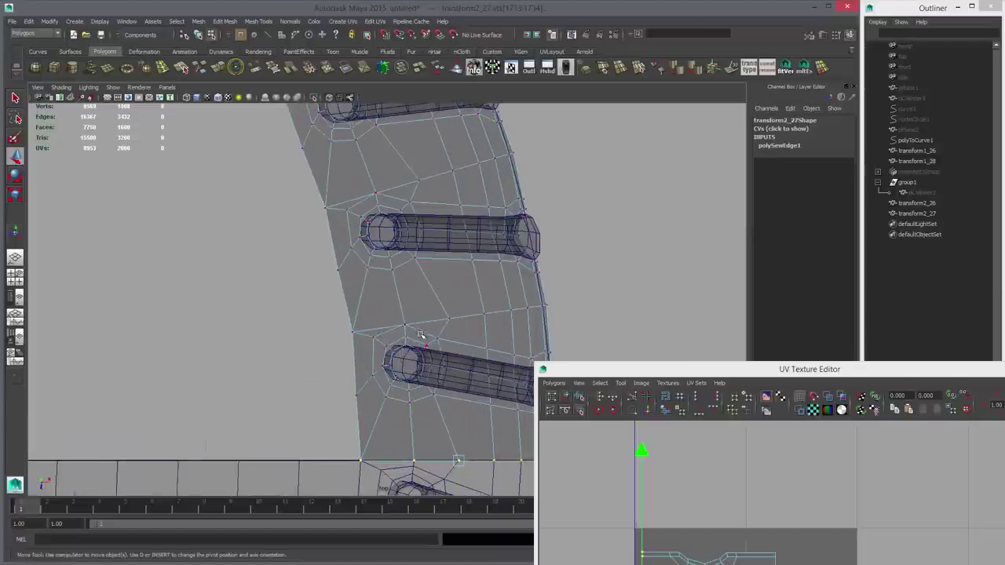
left_click(404, 325)
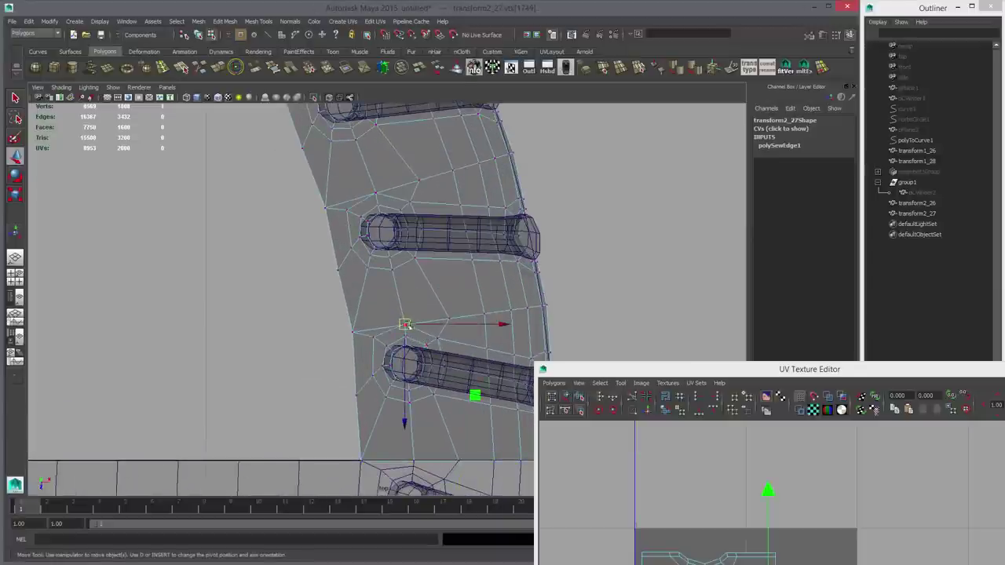
middle_click_drag(422, 312, 420, 300)
middle_click_drag(375, 193, 434, 309, "alt")
left_click(441, 342)
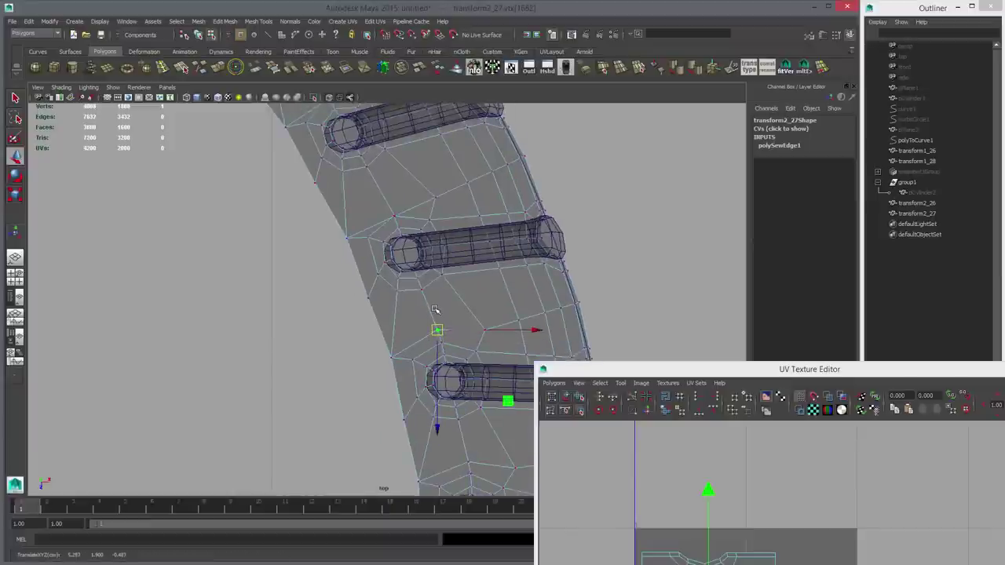
left_click(392, 216)
middle_click_drag(391, 218, 438, 384)
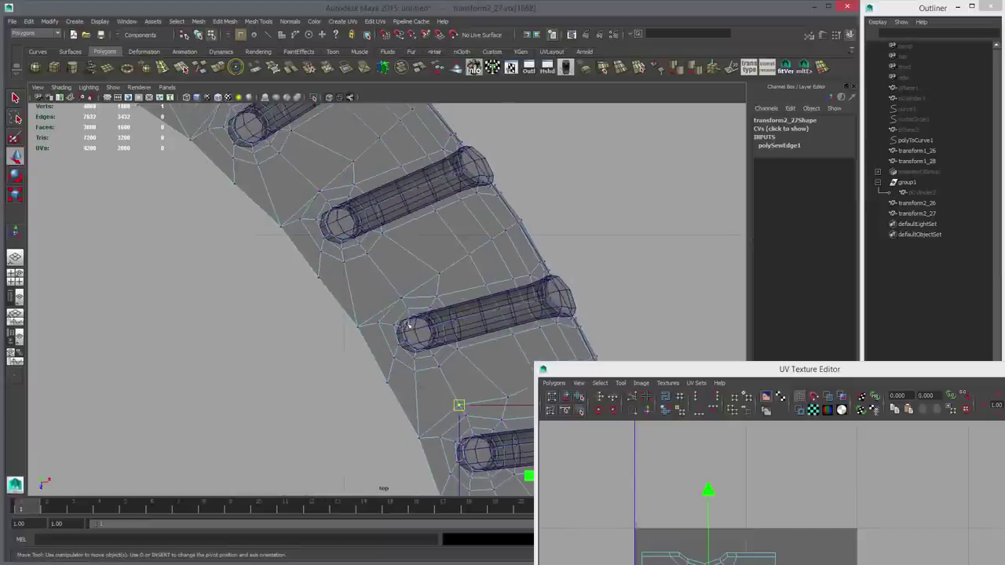
left_click(396, 289)
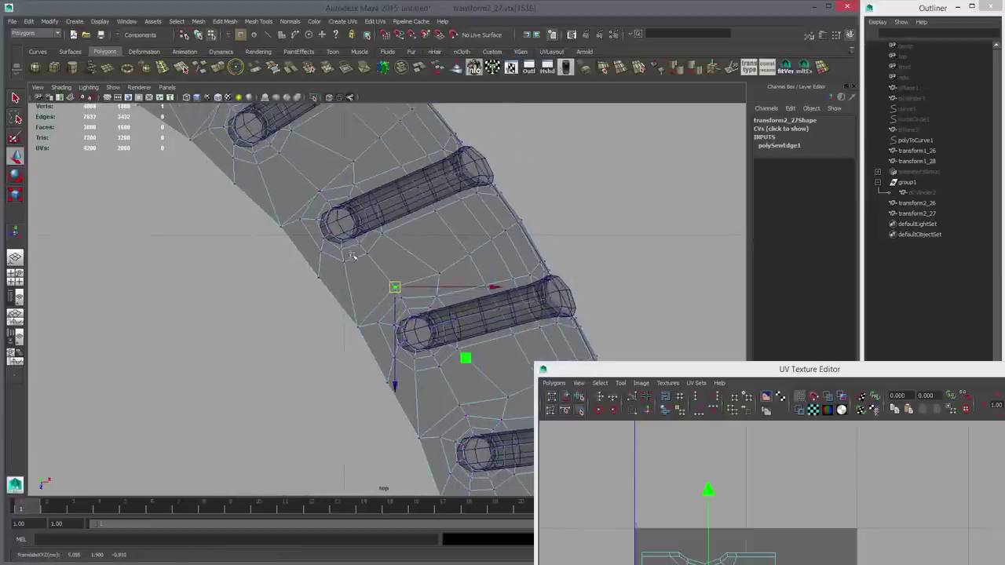
Step: Adjust the crowded vertices beside the next stitch holes along the steep outer bend of the leather strip
middle_click_drag(352, 239, 425, 365, "alt")
left_click(398, 318)
mouse_move(406, 330)
middle_mouse_down()
mouse_move(401, 323)
mouse_move(422, 336)
middle_mouse_up()
left_click(415, 328)
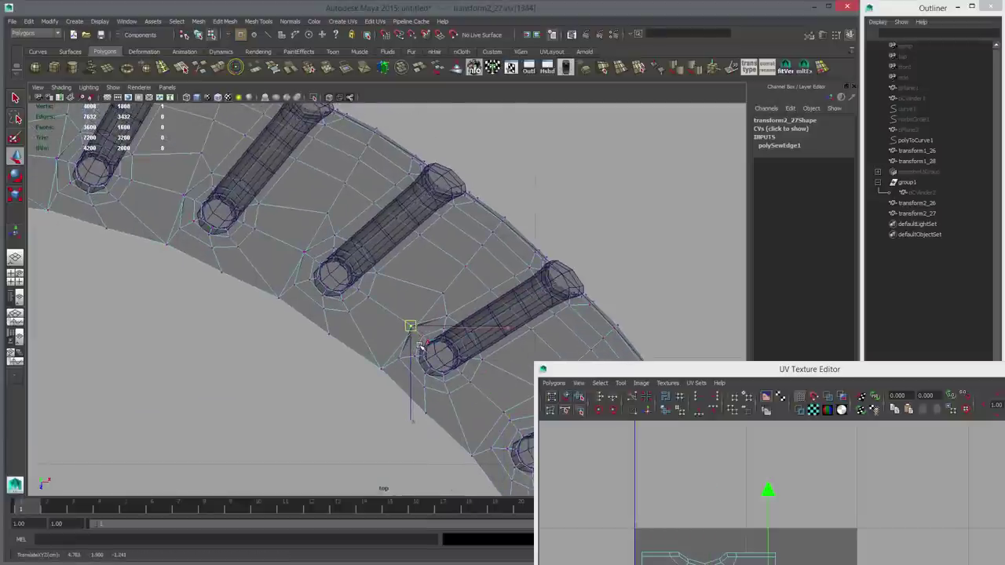
middle_click_drag(441, 350, 431, 340)
middle_click_drag(326, 267, 484, 372, "alt")
left_click(410, 303)
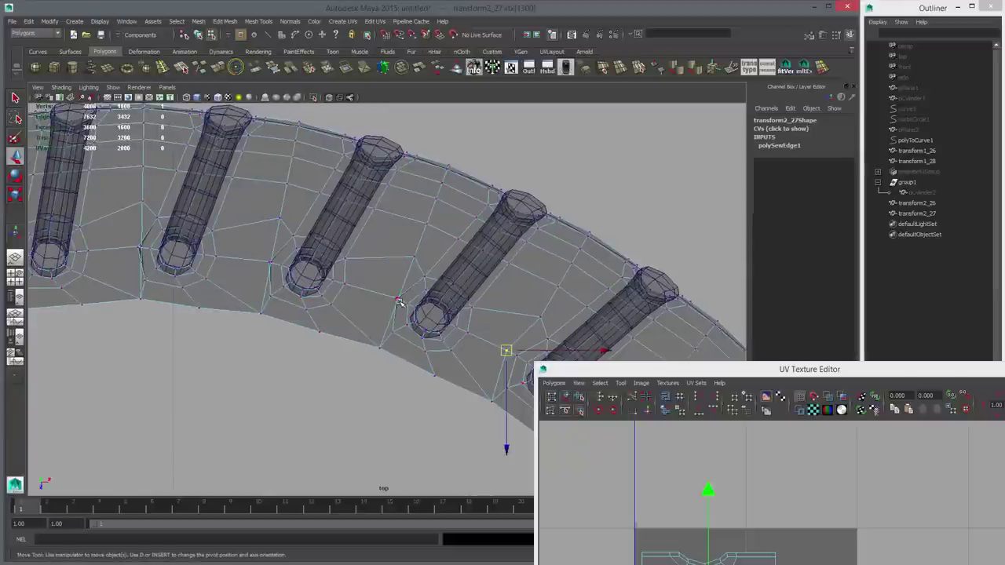
left_click(398, 298)
left_click(398, 299)
middle_click_drag(423, 332, 410, 327)
Step: Reposition the vertices between the stitch holes across the crest of the curve, shifting them away from the holes
middle_click_drag(314, 313, 468, 337, "alt")
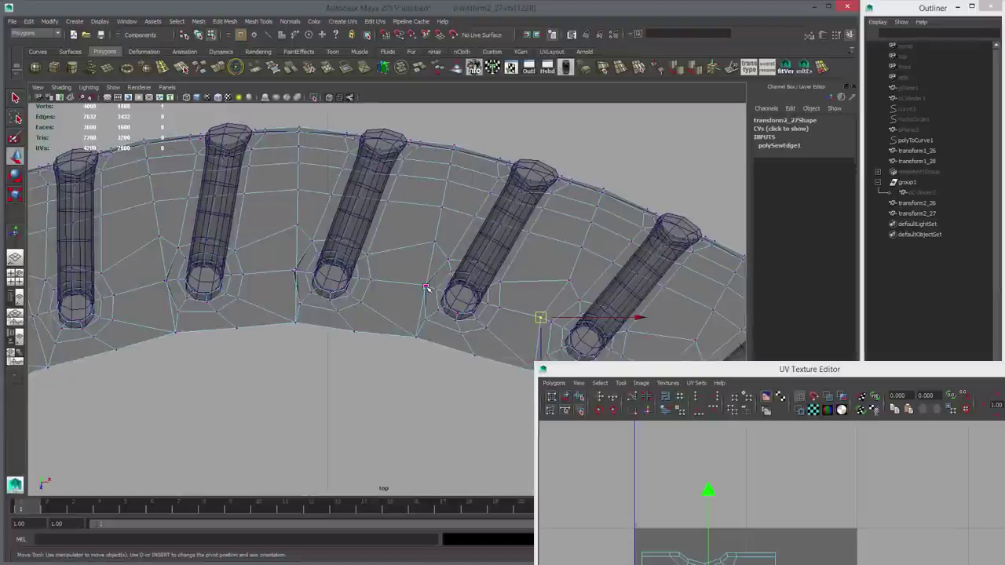
left_click(425, 287)
middle_click_drag(428, 310, 418, 308)
middle_click_drag(322, 310, 449, 288, "alt")
left_click(452, 272)
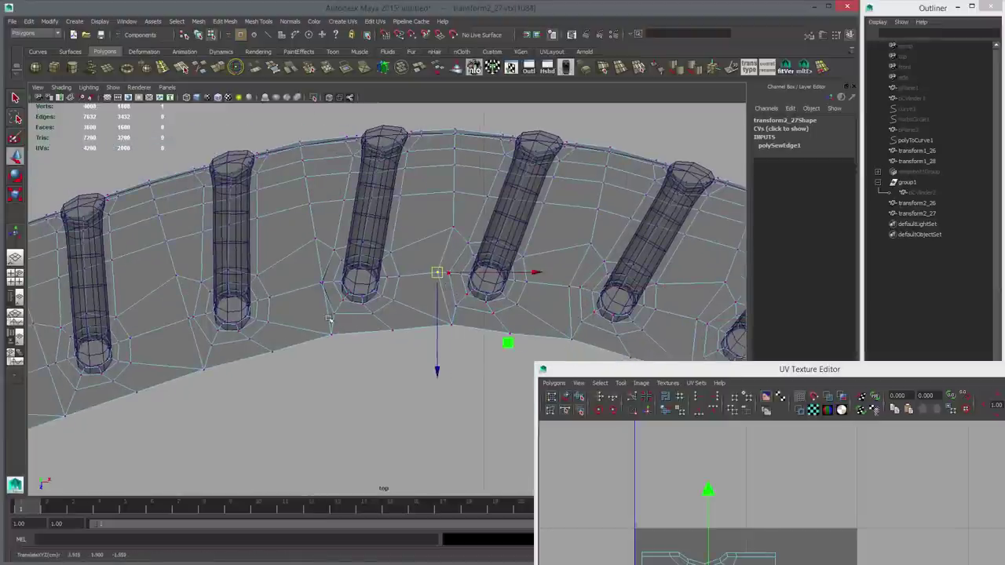
middle_click_drag(330, 318, 455, 299, "alt")
left_click(449, 264)
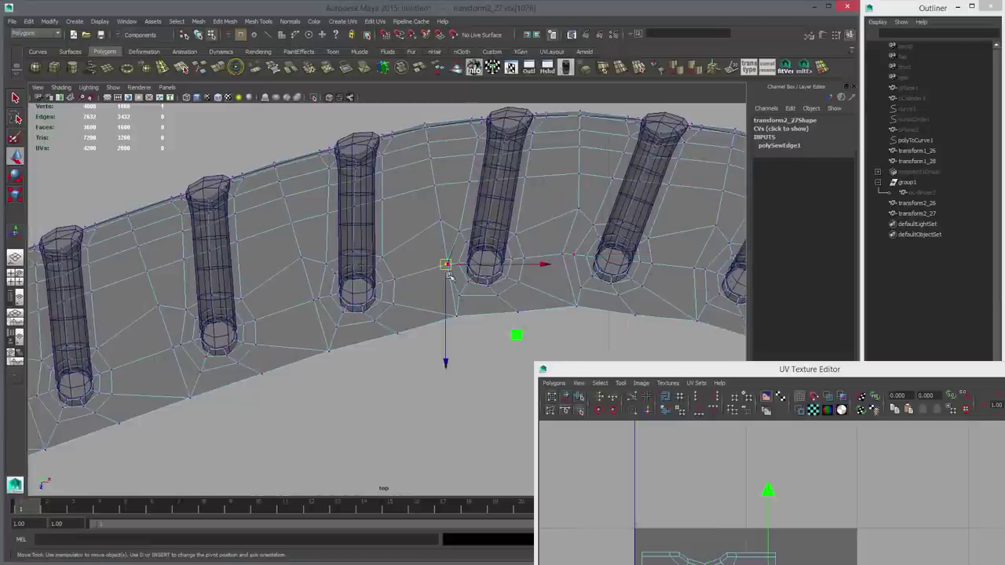
left_click(449, 277)
left_click_drag(446, 287, 435, 268)
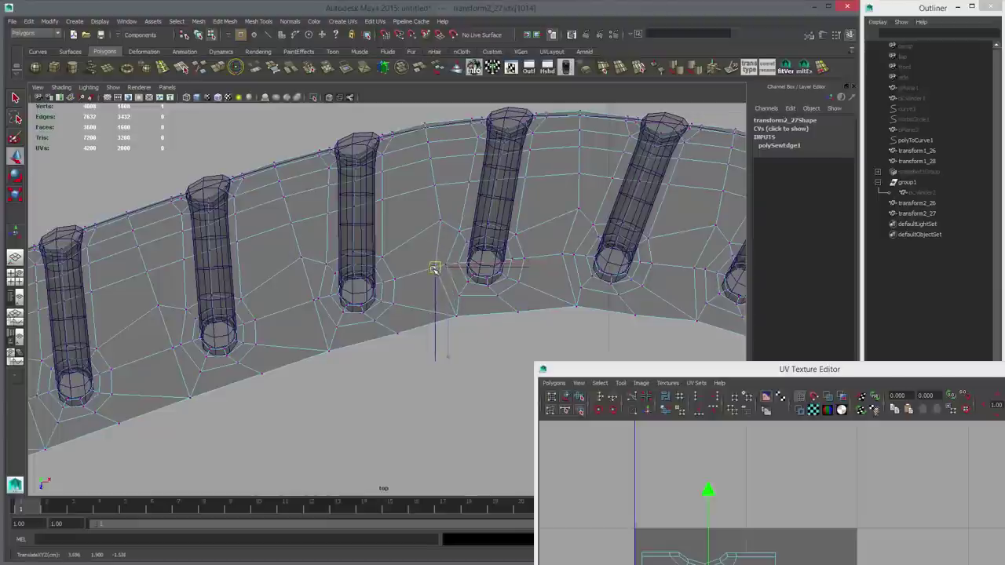
left_click(314, 302)
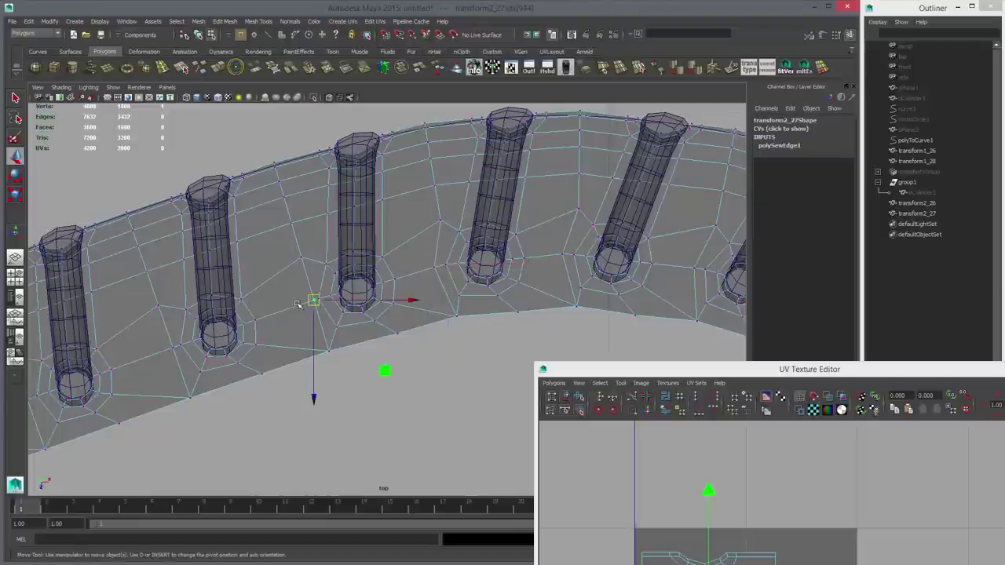
Step: Select transform2_26 and transform2_27 together in the perspective view and reverse their normals
key("space")
key("space")
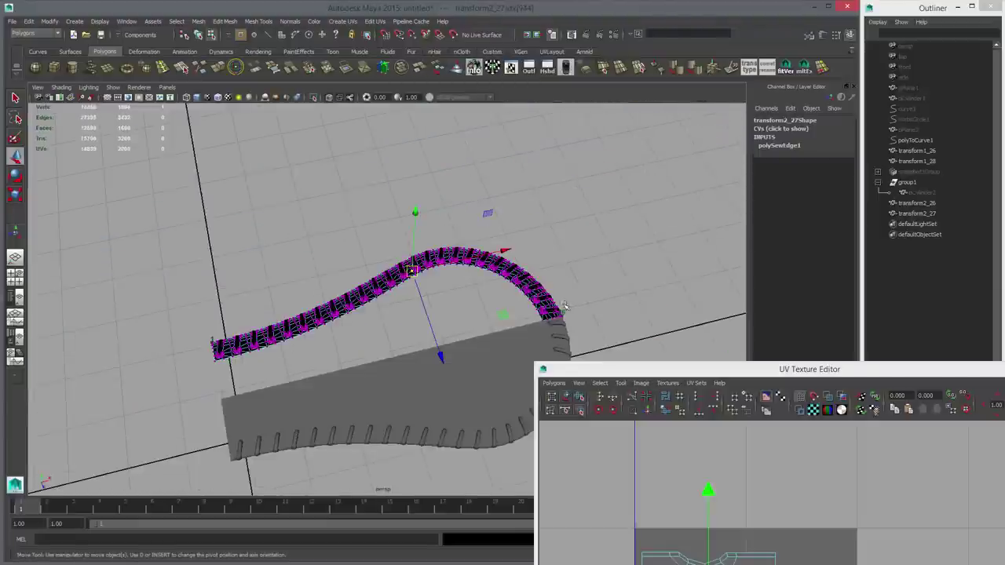
right_click_drag(544, 300, 553, 292)
middle_click_drag(547, 299, 428, 296, "alt")
right_click_drag(428, 296, 652, 393, "alt")
key("q")
left_click(481, 289)
left_click(476, 305, "shift")
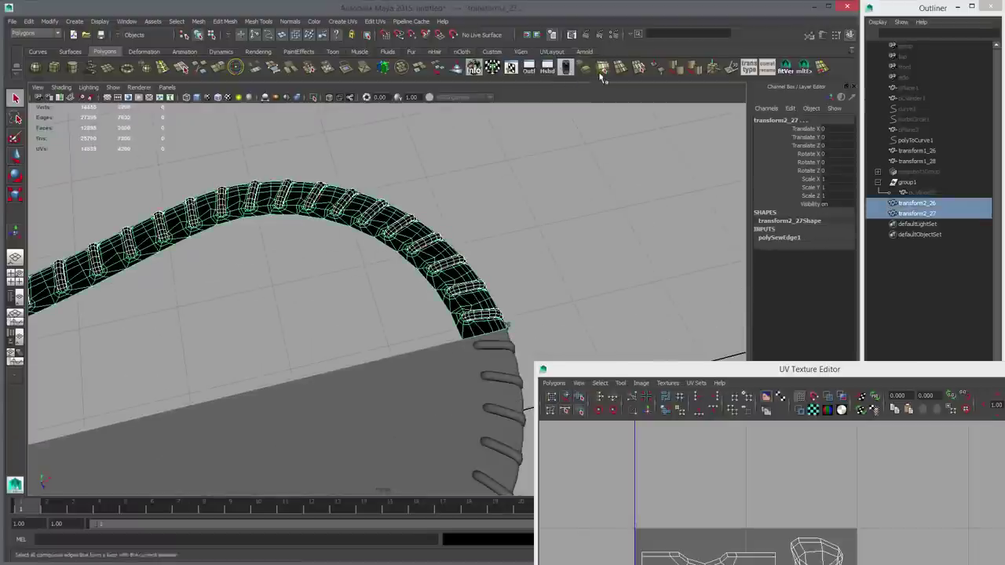
left_click(656, 71)
left_click(600, 222)
Step: Move the pivots of the leather strip and stitches to the strip's end corner and snap both meshes vertically to the adjoining half, at Translate Y -0.002
middle_click_drag(501, 293, 634, 217, "alt")
left_click_drag(734, 247, 491, 265, "alt")
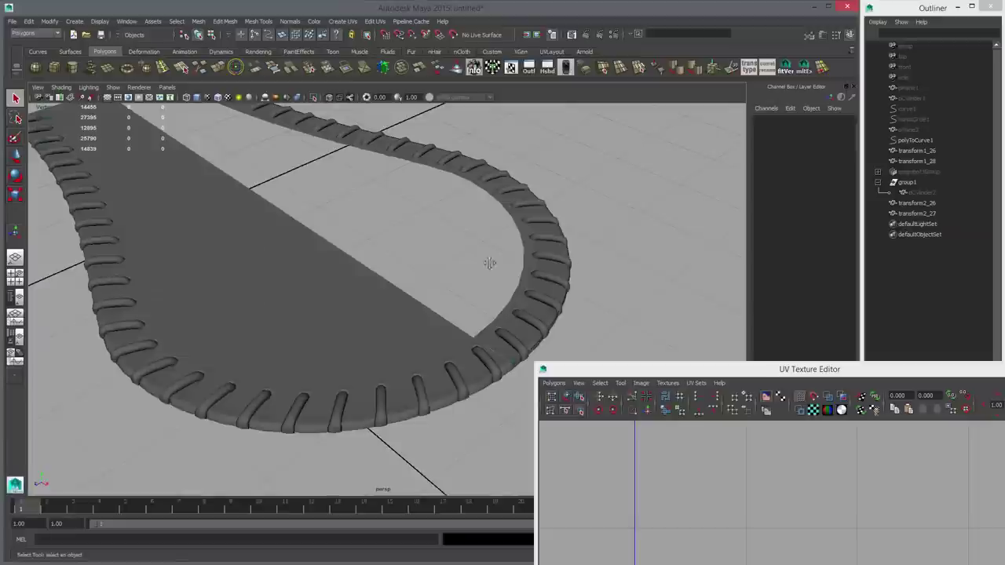
right_click_drag(491, 264, 616, 377, "alt")
middle_click_drag(616, 377, 507, 286, "alt")
left_click(509, 281)
left_click(483, 282, "shift")
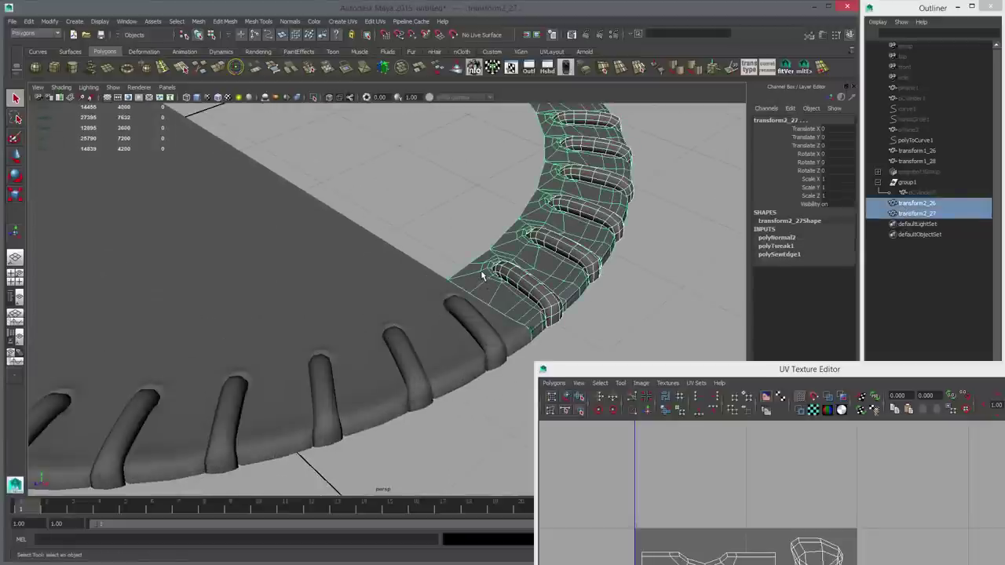
key("w")
key("d")
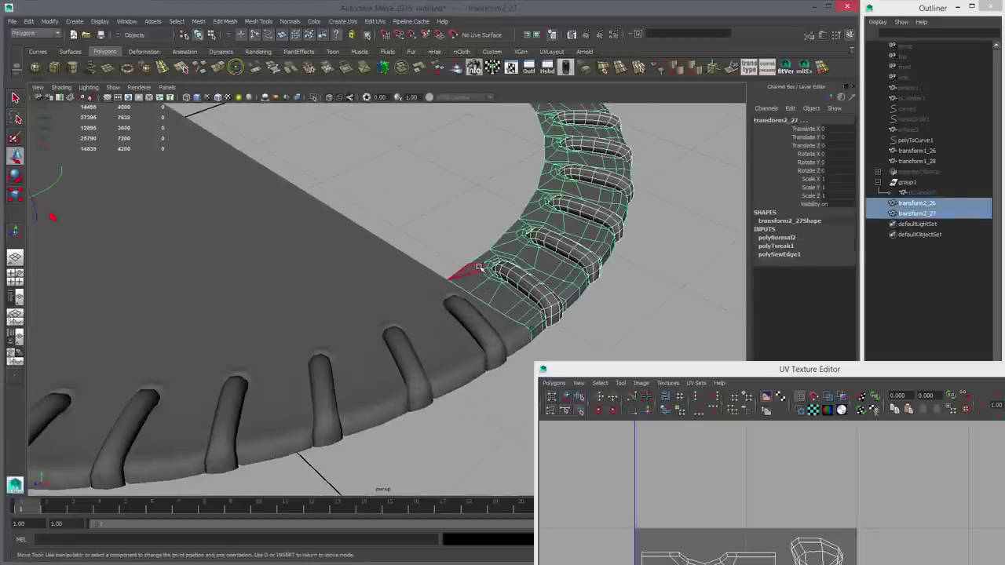
middle_click(493, 249)
left_click(499, 163)
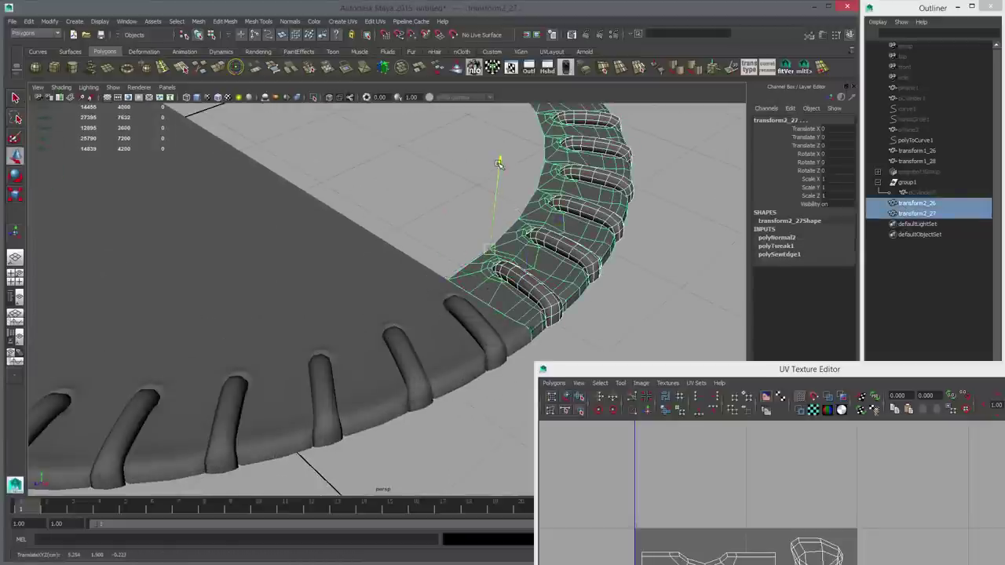
middle_click(443, 274)
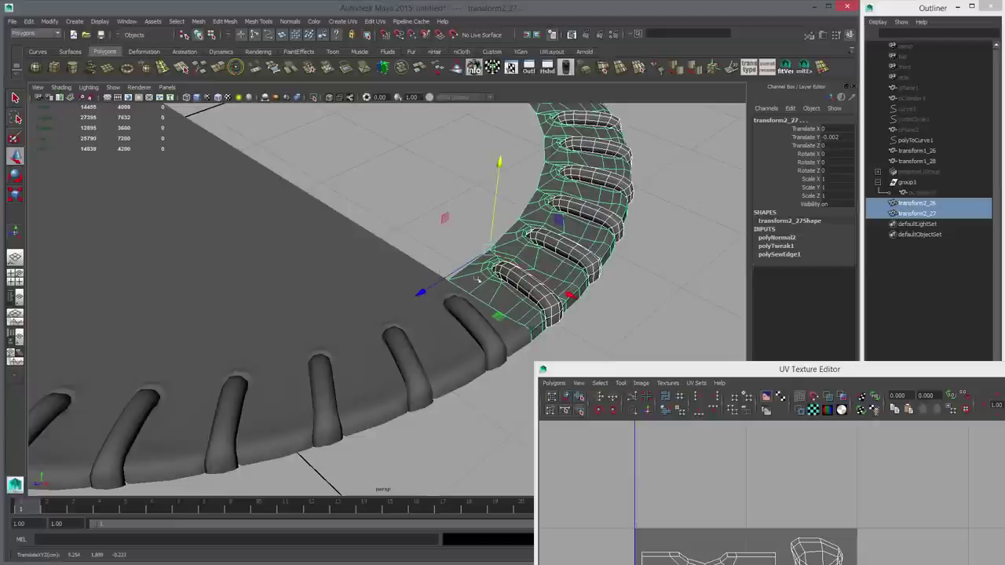
Step: Unhide the pCylinder2 panel mesh inside group1
left_click(923, 193)
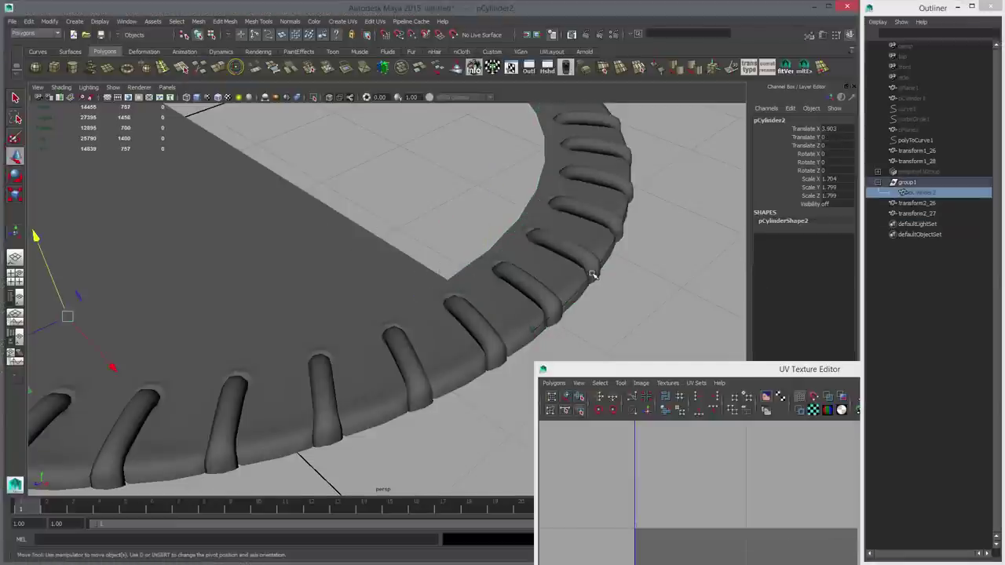
key("shift+h")
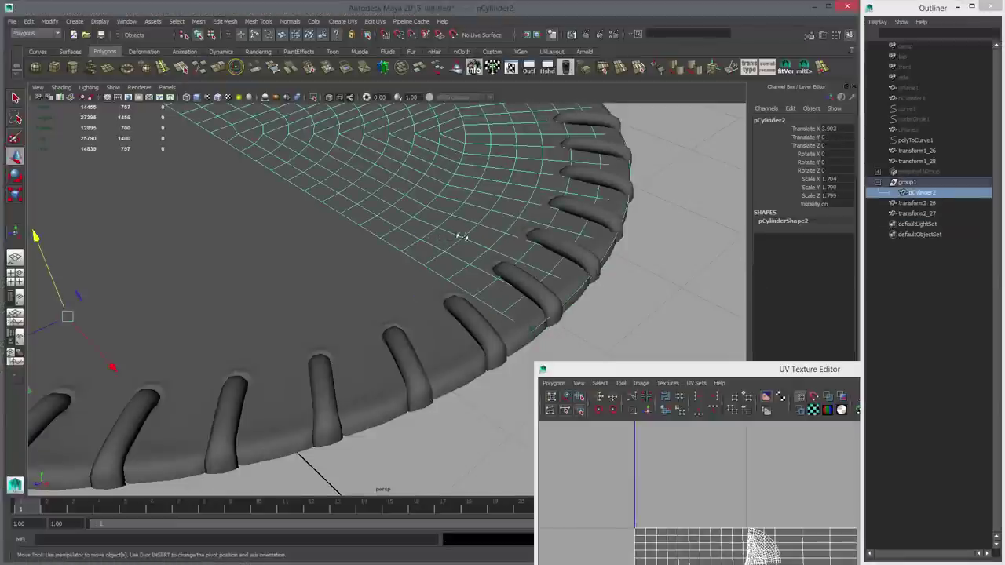
Step: Delete the outer face loops of the pCylinder2 panel that run beside the stitched leather strip
left_click_drag(461, 236, 420, 273, "alt")
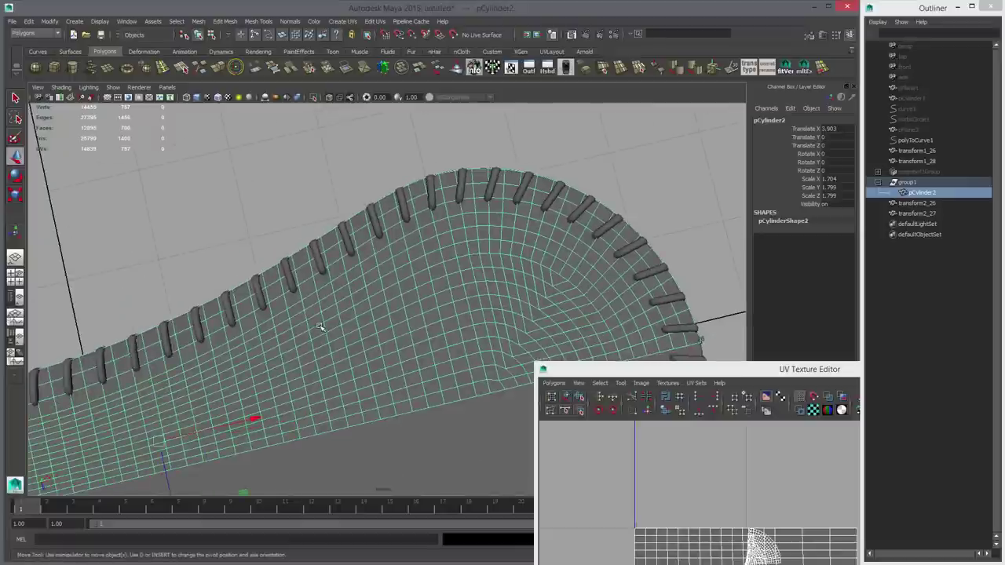
key("4")
middle_click_drag(148, 416, 290, 373, "alt")
key("q")
right_click_drag(226, 369, 227, 394)
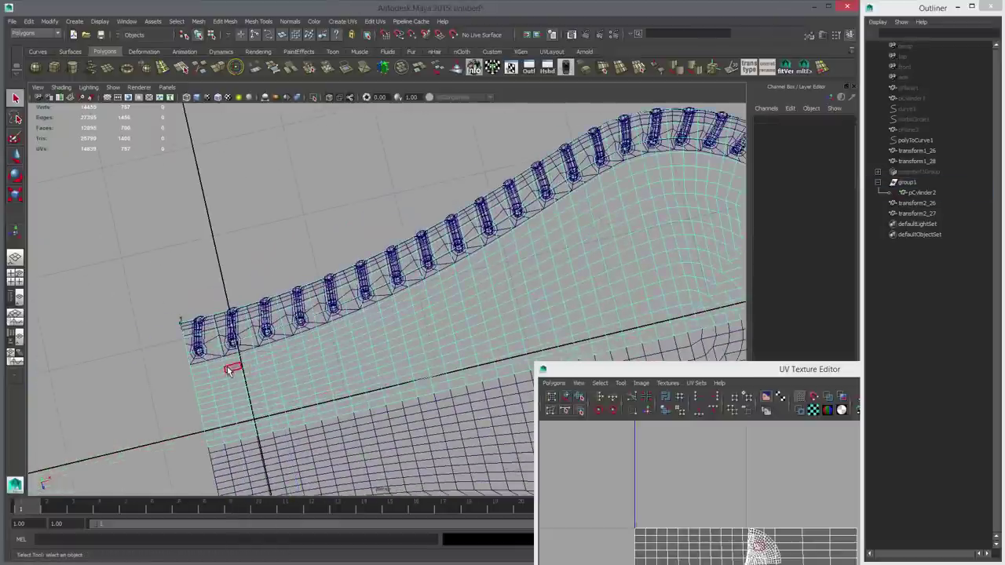
left_click(226, 365)
key("Delete")
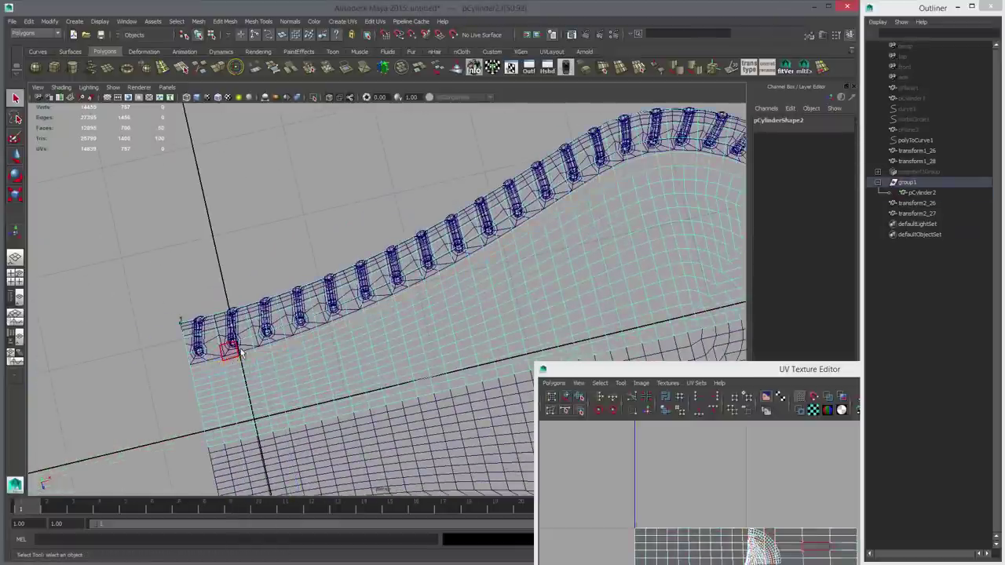
double_click(251, 347)
key("Delete")
Step: Combine the trimmed pCylinder2 panel with the leather strip transform2_27 into one mesh
left_click_drag(605, 291, 462, 216, "alt")
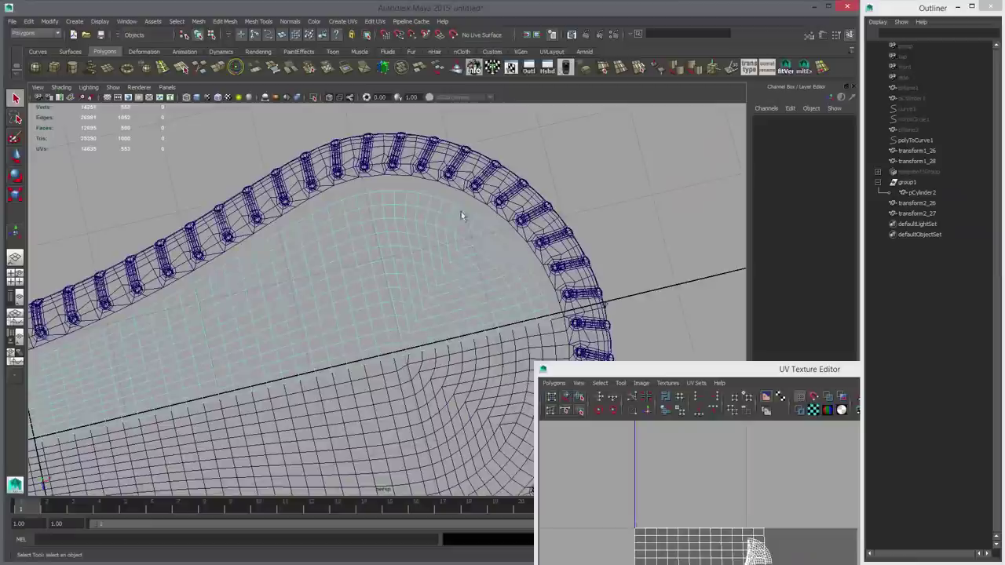
left_click(461, 191)
left_click(441, 205, "shift")
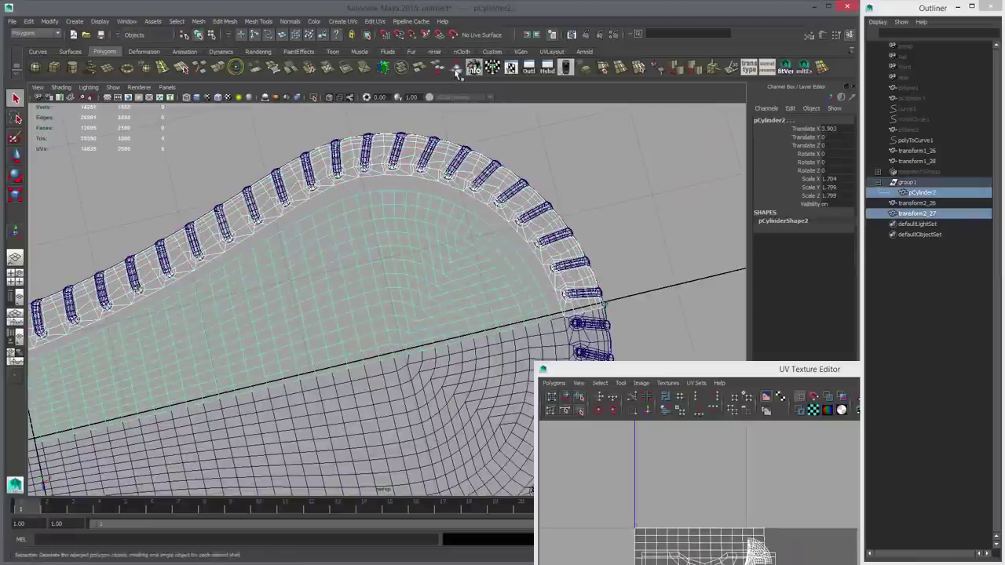
left_click(400, 68)
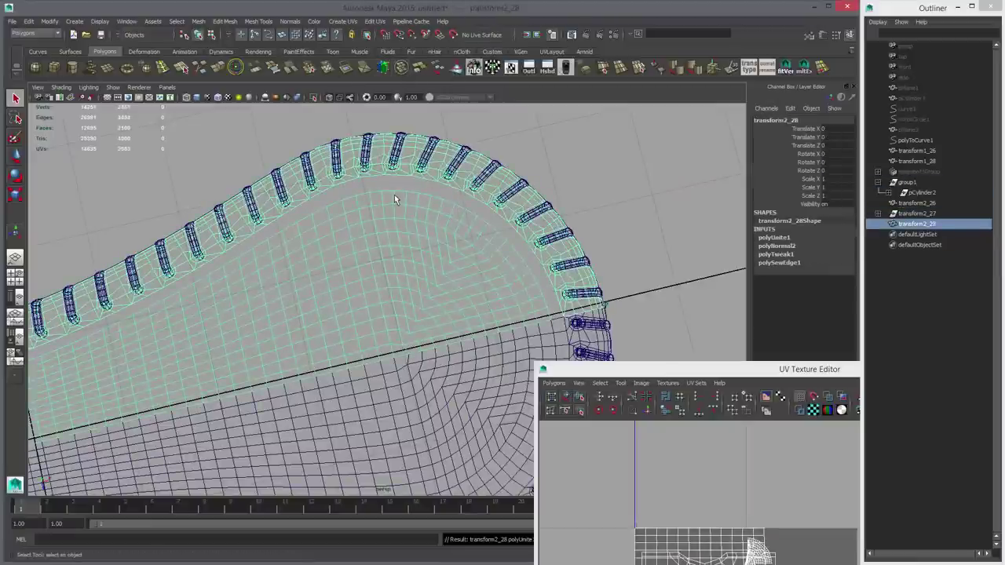
Step: Bridge the open border edges between the inner panel and the stitched strip, and return to object mode
right_click_drag(456, 241, 409, 262, "alt")
middle_click_drag(409, 261, 543, 228, "alt")
right_click_drag(340, 279, 340, 254)
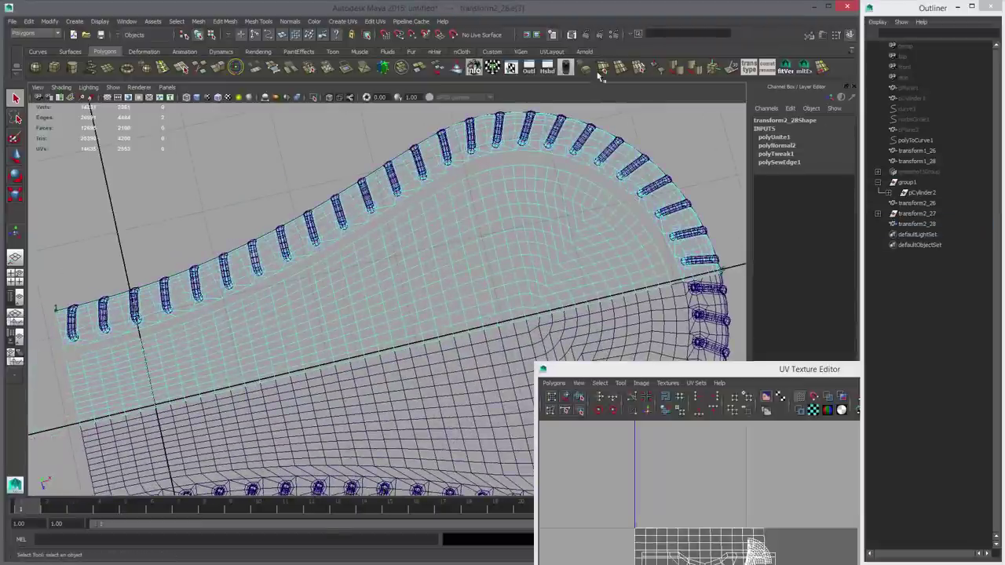
left_click(254, 67)
left_click_drag(568, 264, 522, 260, "alt")
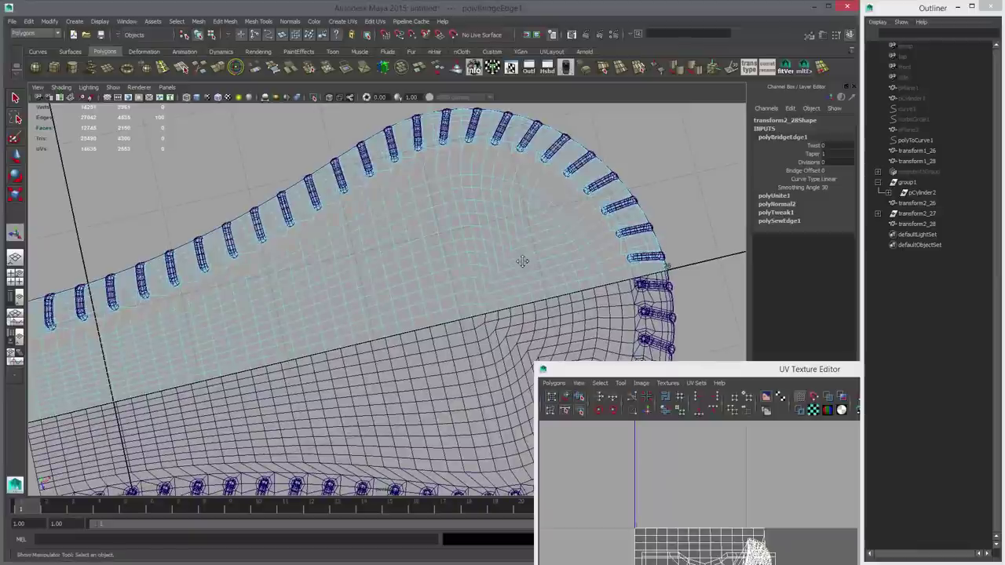
key("F8")
key("F8")
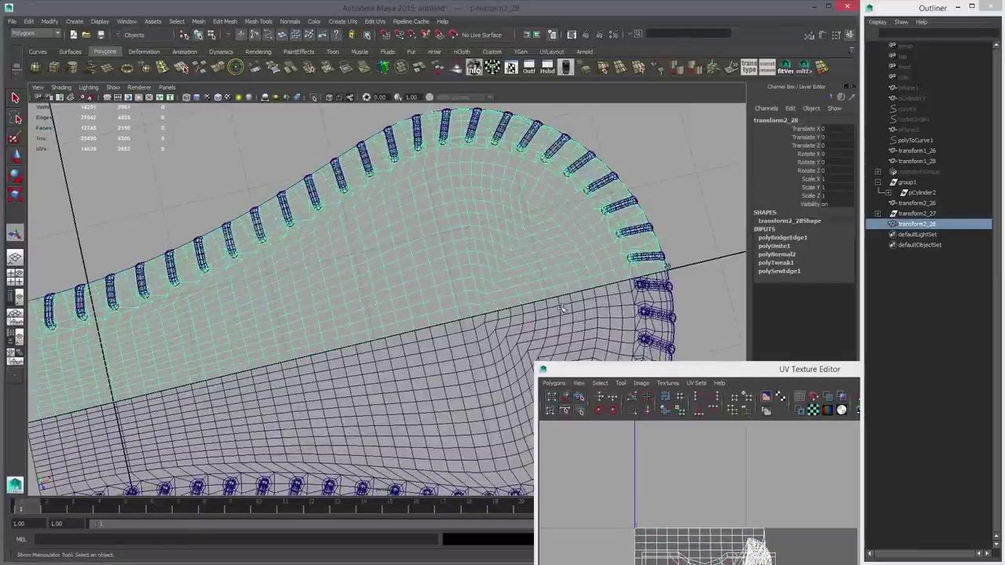
Step: Combine leather halves transform1_28 and transform2_28 into one mesh and merge its vertices
key("5")
left_click_drag(492, 336, 377, 221, "alt")
left_click(376, 292, "shift")
right_click_drag(383, 244, 440, 235, "alt")
middle_click_drag(294, 164, 236, 286, "alt")
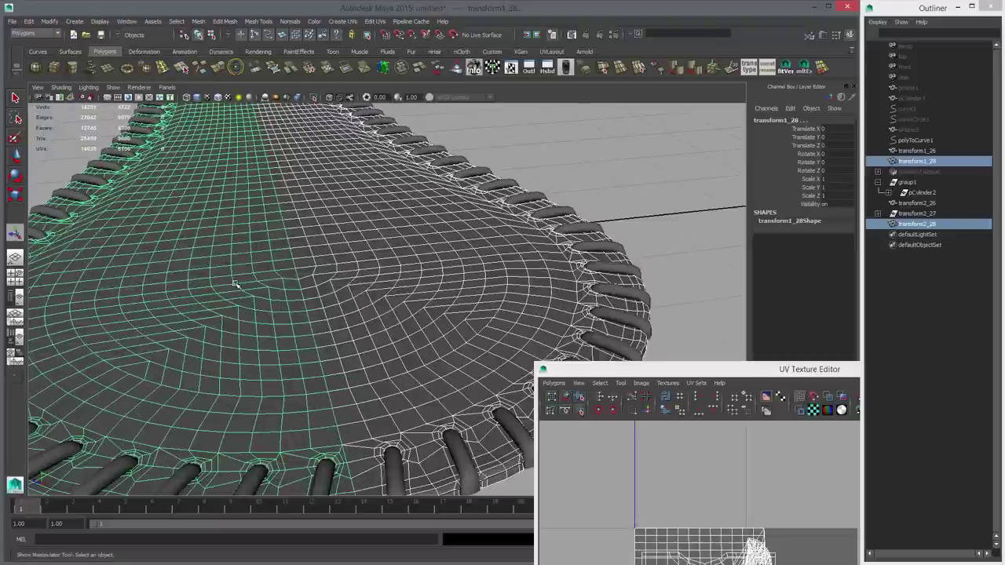
left_click(351, 279, "shift")
left_click(351, 279, "shift")
right_click_drag(351, 280, 368, 255, "alt")
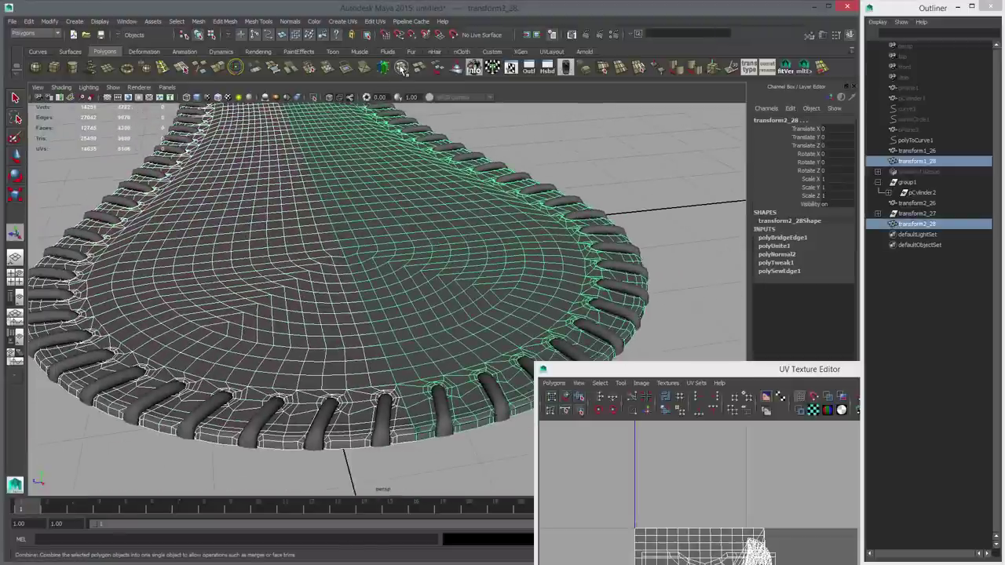
left_click(402, 68)
left_click(309, 67)
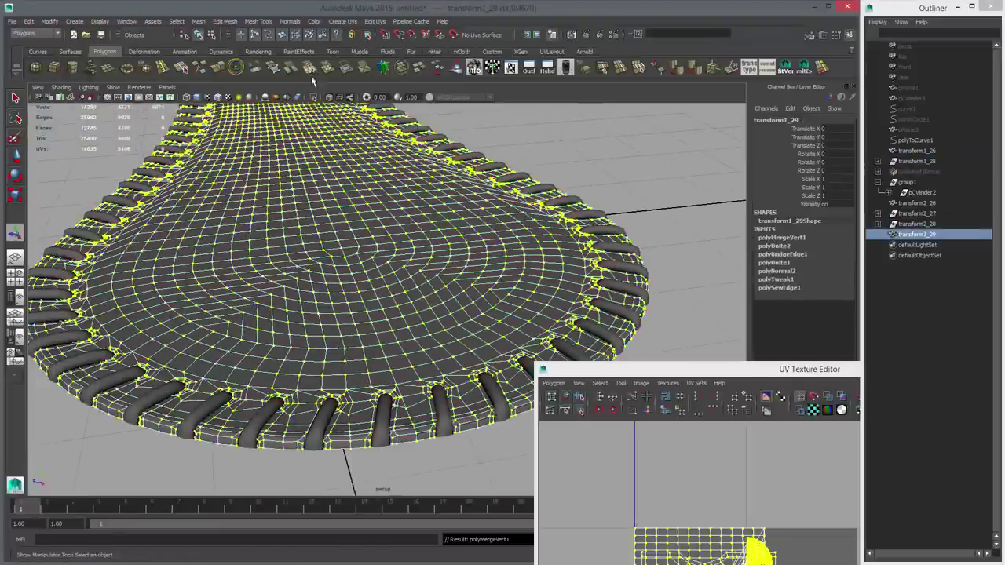
Step: Soften the edges of the merged leather mesh and delete its construction history
left_click_drag(306, 267, 319, 260, "alt")
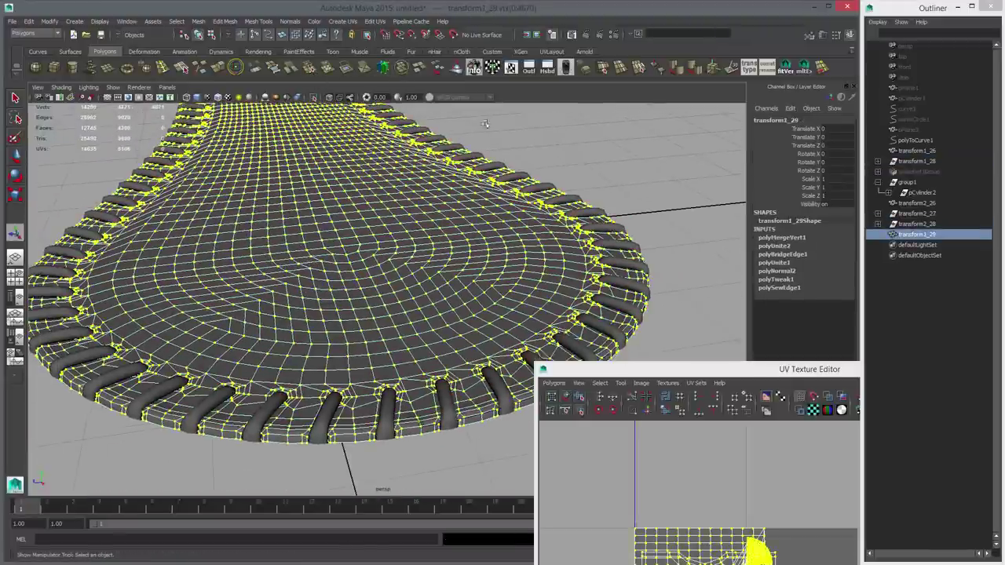
left_click(666, 70)
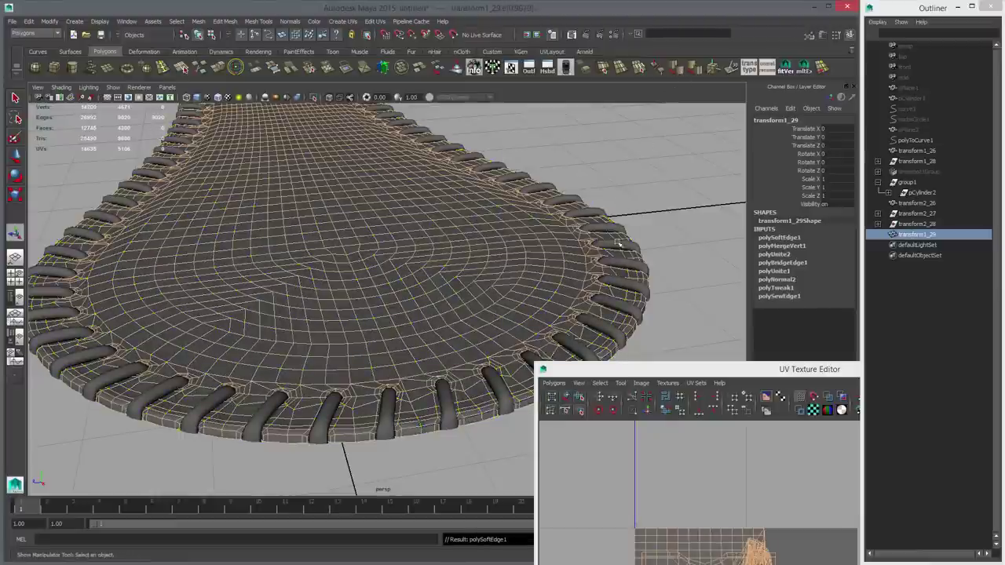
left_click(617, 243)
left_click(545, 262)
key("alt+shift+d")
Step: Combine the stitch meshes transform1_26 and transform2_26 and delete the result's history
left_click(613, 245)
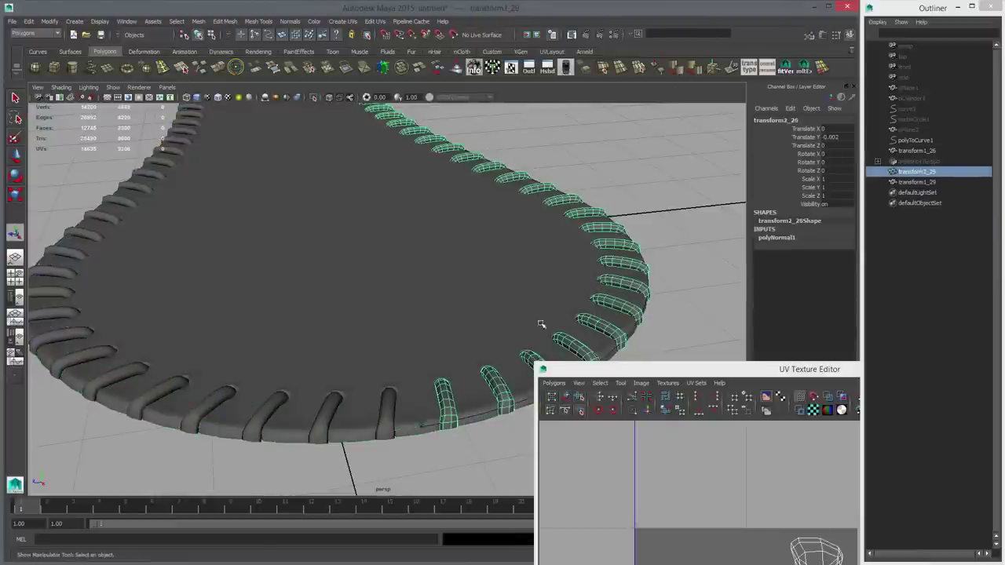
left_click(383, 408, "shift")
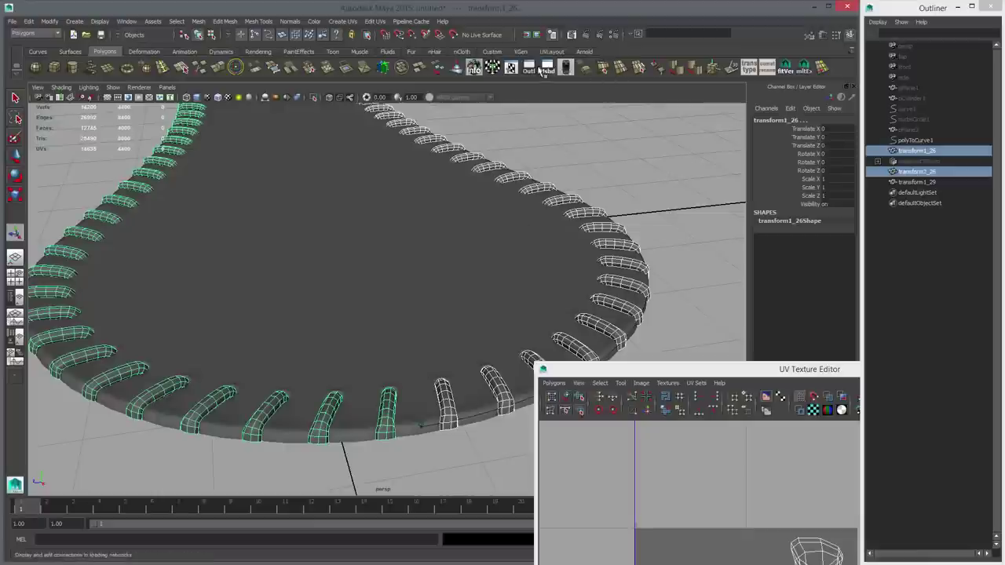
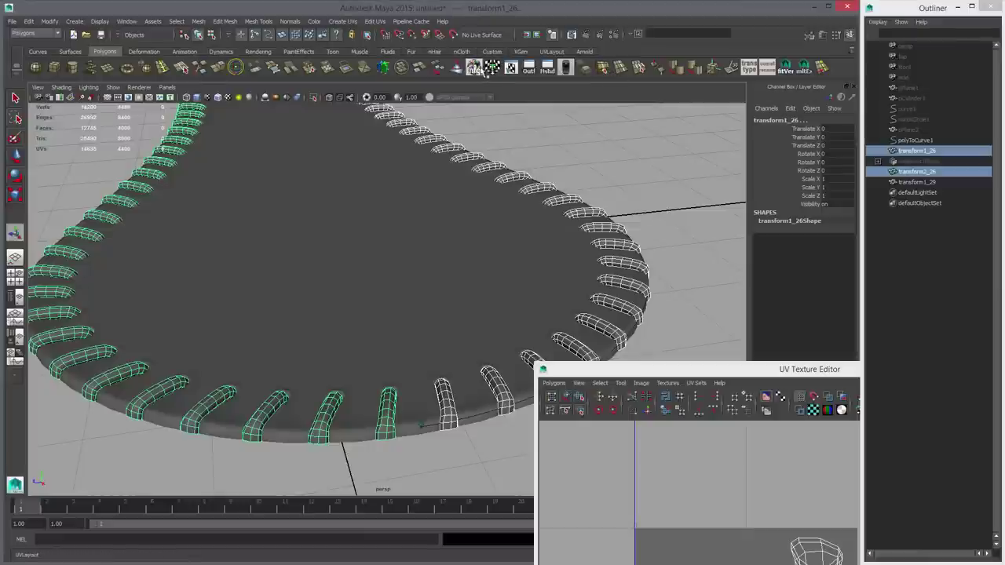
left_click(402, 71)
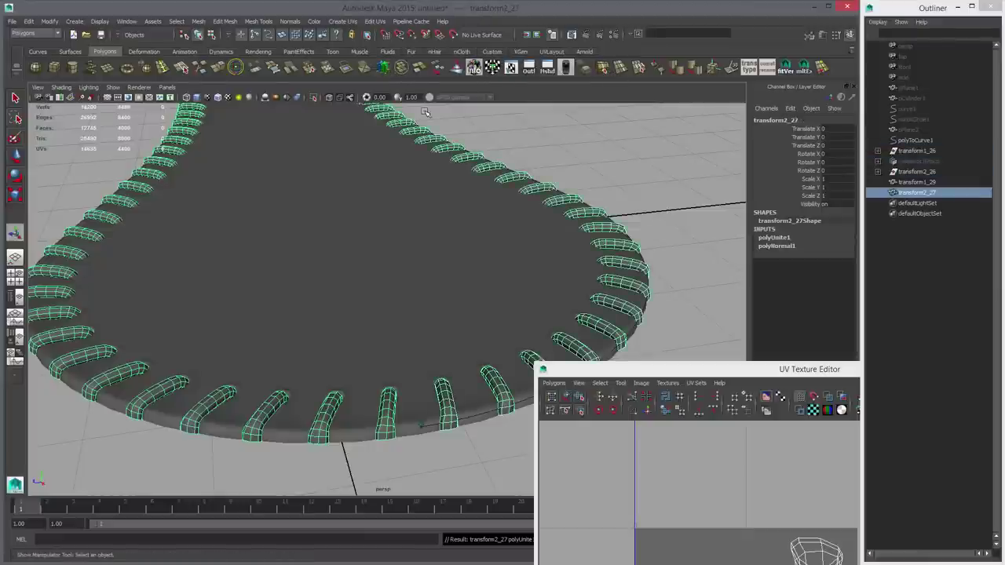
key("alt+shift+d")
Step: Select the leather and stitch meshes together and freeze and reset their transformations, working in the top view
left_click_drag(489, 177, 549, 210, "alt")
right_click_drag(549, 210, 424, 243, "alt")
left_click(430, 265)
left_click_drag(424, 244, 464, 258, "alt")
key("q")
left_click(320, 229, "shift")
key("space")
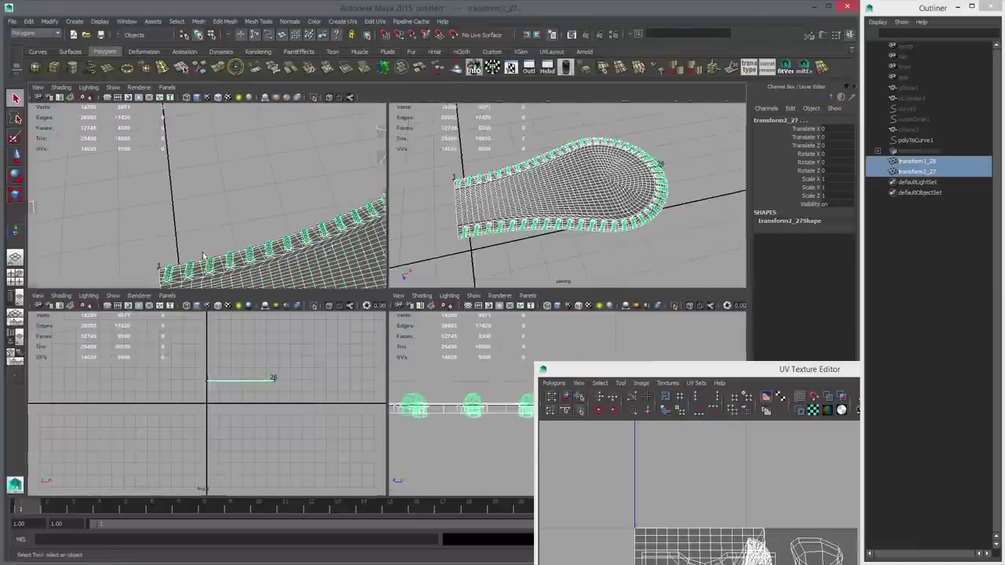
key("space")
right_click_drag(314, 235, 228, 254, "alt")
middle_click_drag(439, 345, 464, 290, "alt")
right_click_drag(463, 291, 481, 303, "alt")
middle_click_drag(354, 291, 467, 291, "alt")
key("w")
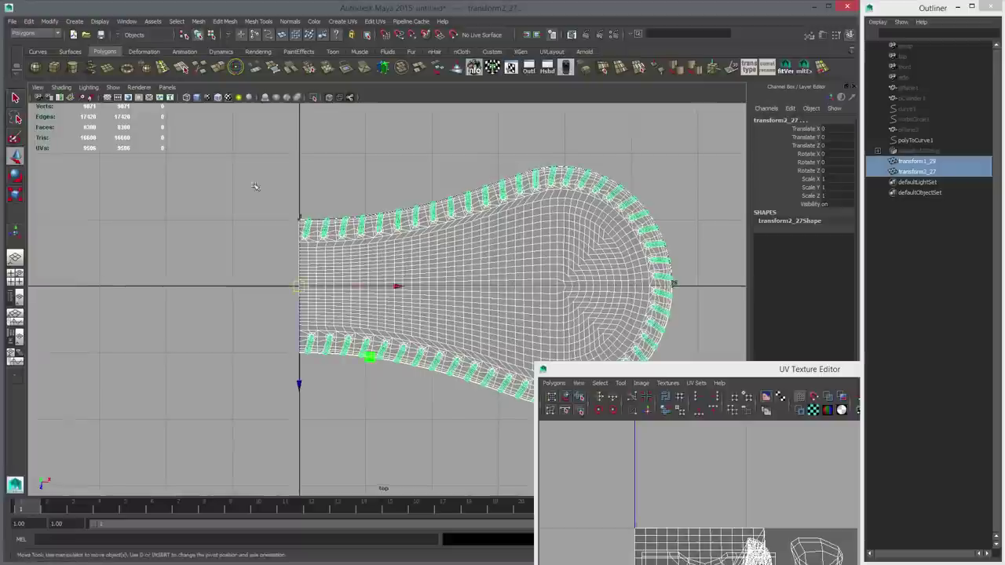
left_click(51, 24)
left_click(59, 56)
left_click(55, 22)
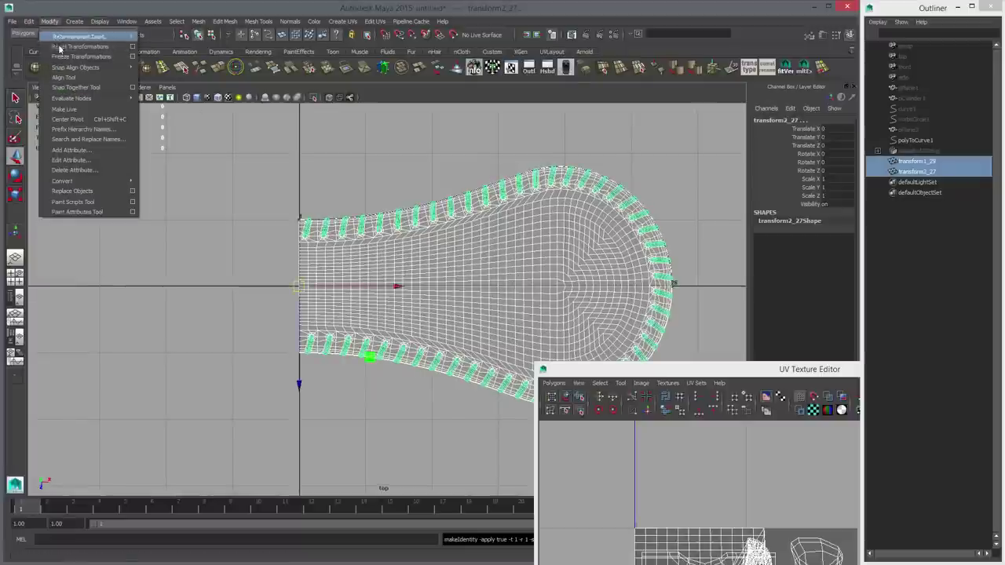
left_click(60, 48)
Step: Duplicate the leather and stitches and set the copies' Rotate Y to 180
key("ctrl+d")
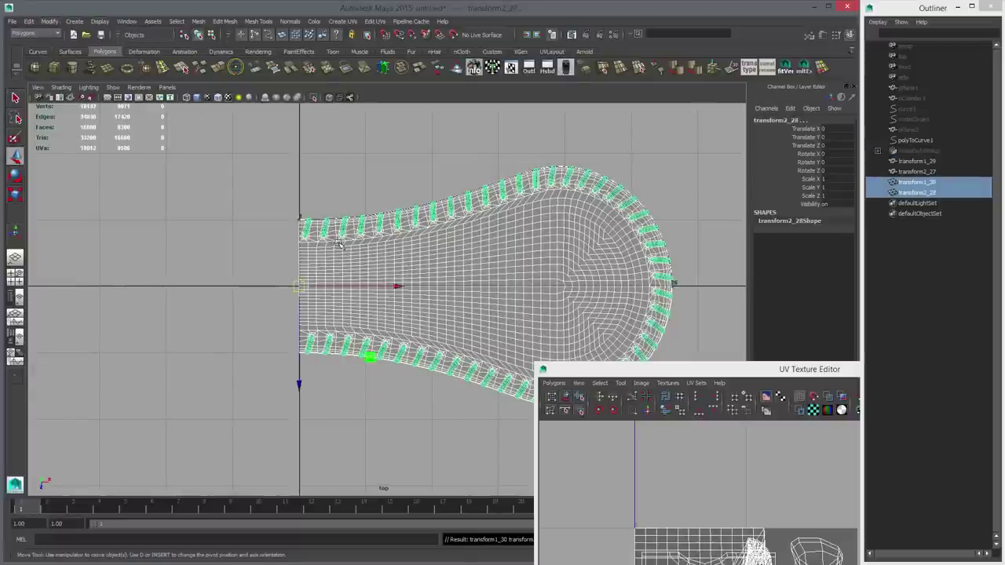
key("e")
left_click_drag(350, 209, 267, 335)
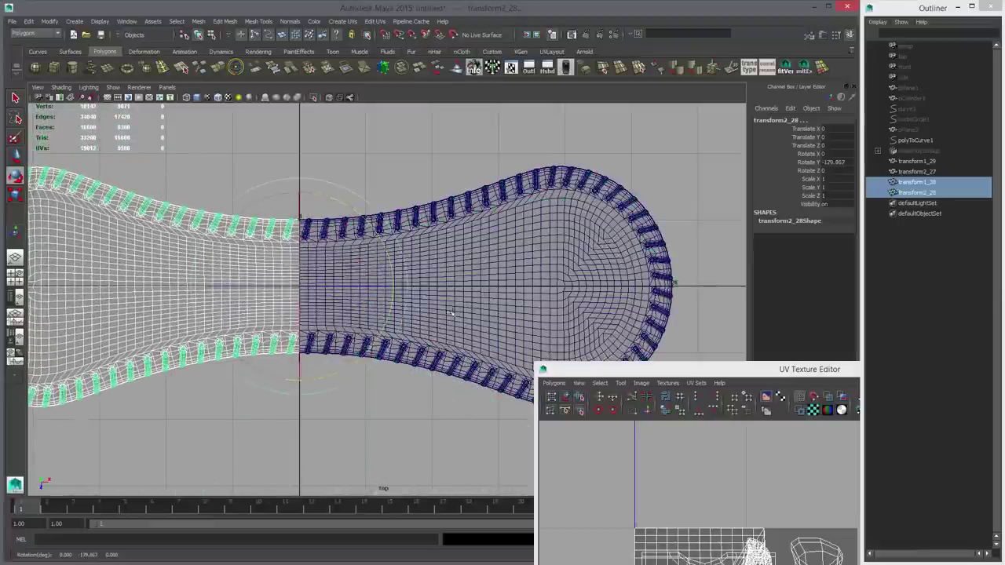
left_click(834, 163)
type("180")
key("Return")
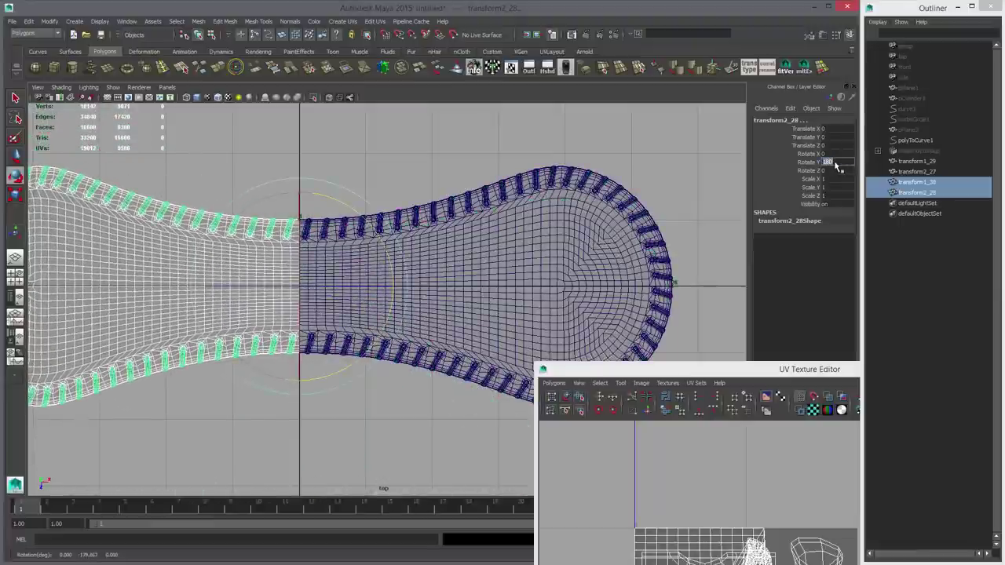
Step: Combine the original and rotated leather meshes, transform1_29 and transform1_30, into one cover panel
middle_click_drag(669, 182, 664, 193, "alt")
key("space")
key("space")
key("q")
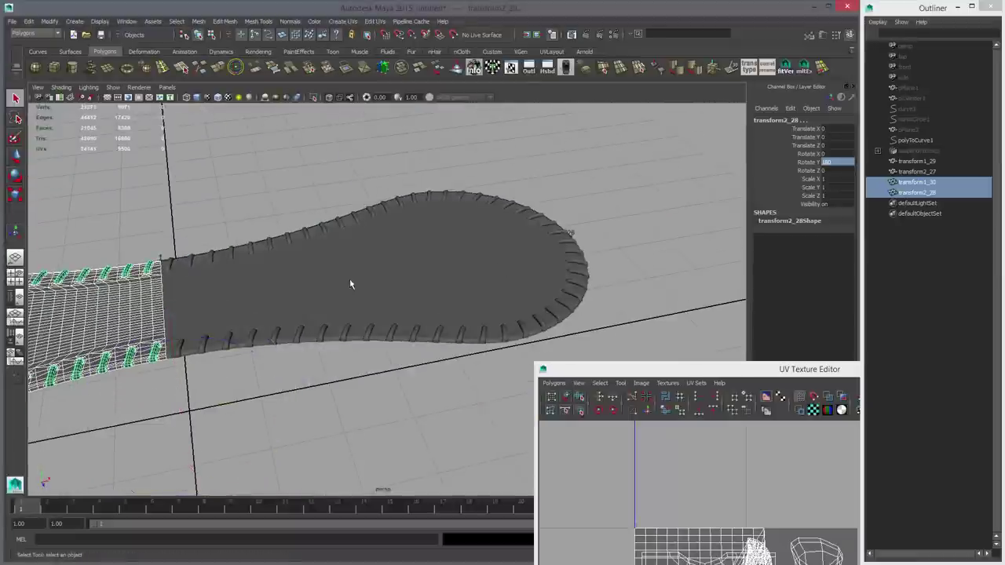
left_click(128, 301)
left_click(203, 298, "shift")
middle_click_drag(203, 298, 458, 298, "alt")
right_click_drag(459, 298, 544, 296, "alt")
middle_click_drag(450, 256, 342, 196, "alt")
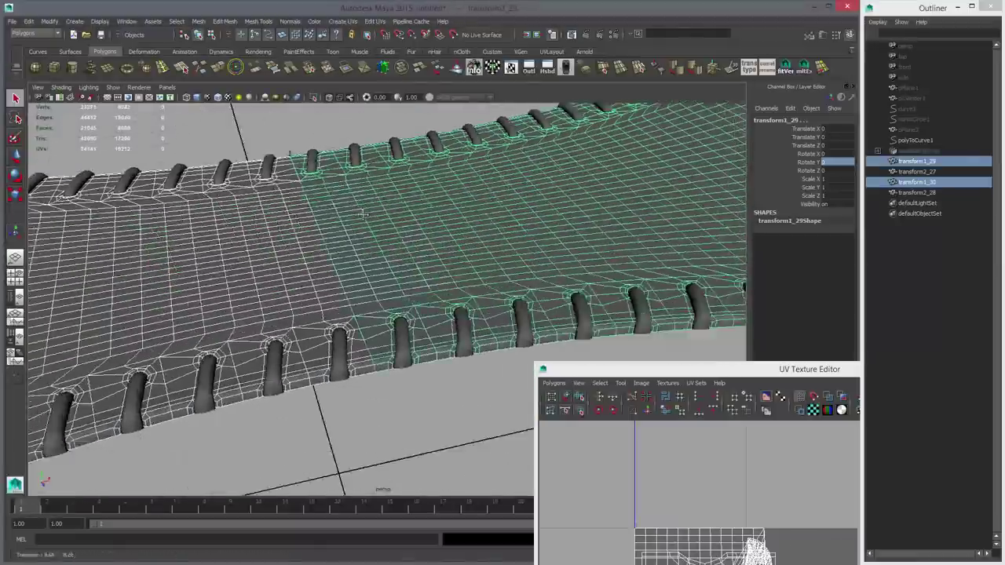
right_click_drag(343, 196, 403, 267, "alt")
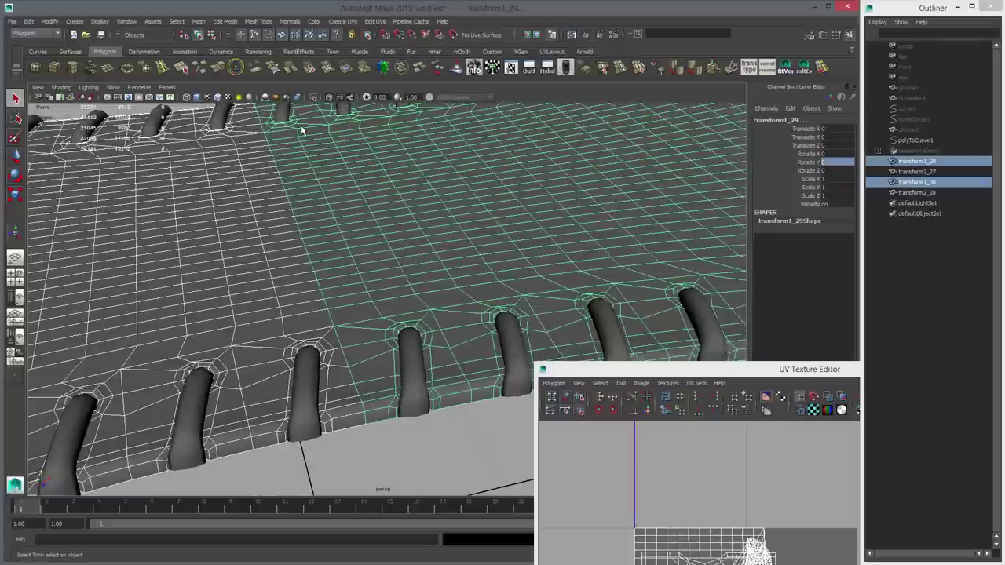
left_click(383, 67)
Step: Merge the vertices of the combined cover panel and soften its edges
left_click(310, 69)
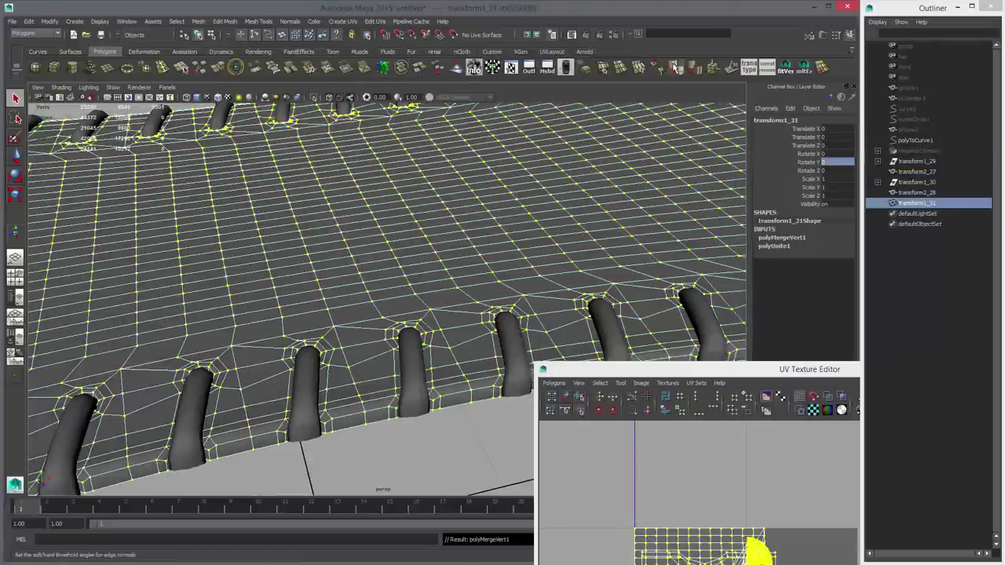
left_click(673, 69)
left_click(415, 202)
Step: Combine the stitch meshes transform2_27 and transform2_28, and clear the construction history of the combined stitches and cover panel
left_click(304, 366)
left_click(413, 353, "shift")
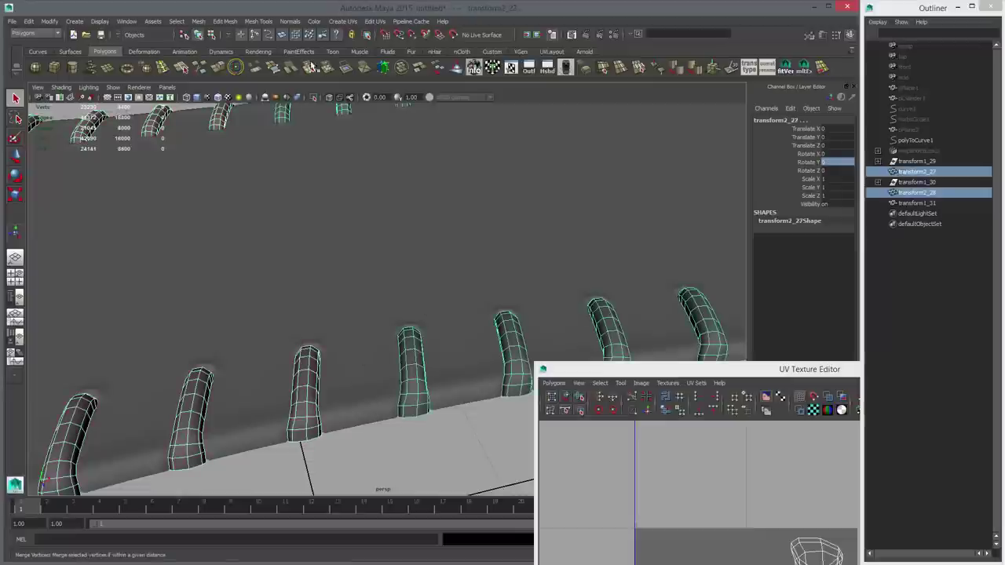
left_click(401, 67)
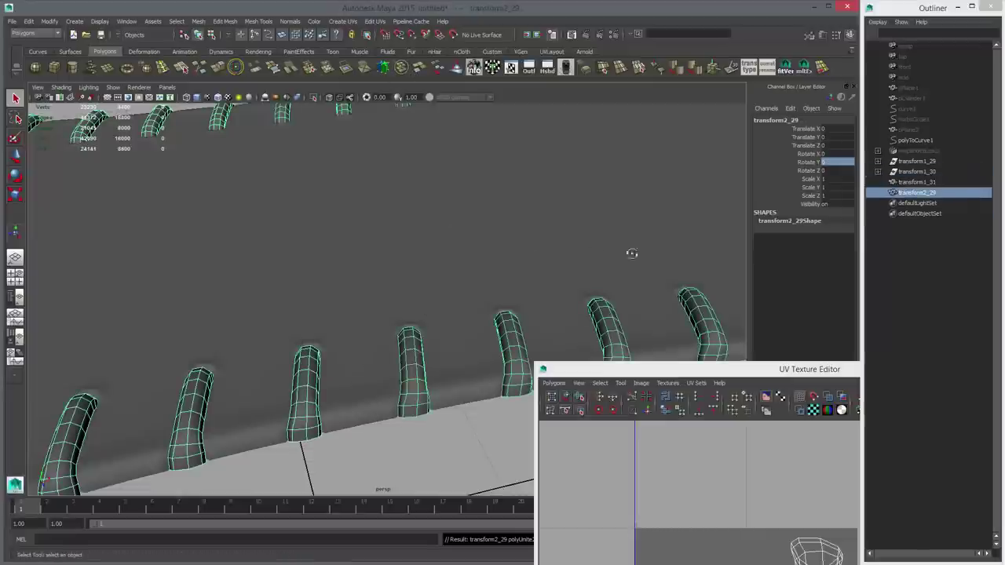
key("f")
right_click_drag(634, 254, 401, 259, "alt")
left_click_drag(400, 259, 469, 263, "alt")
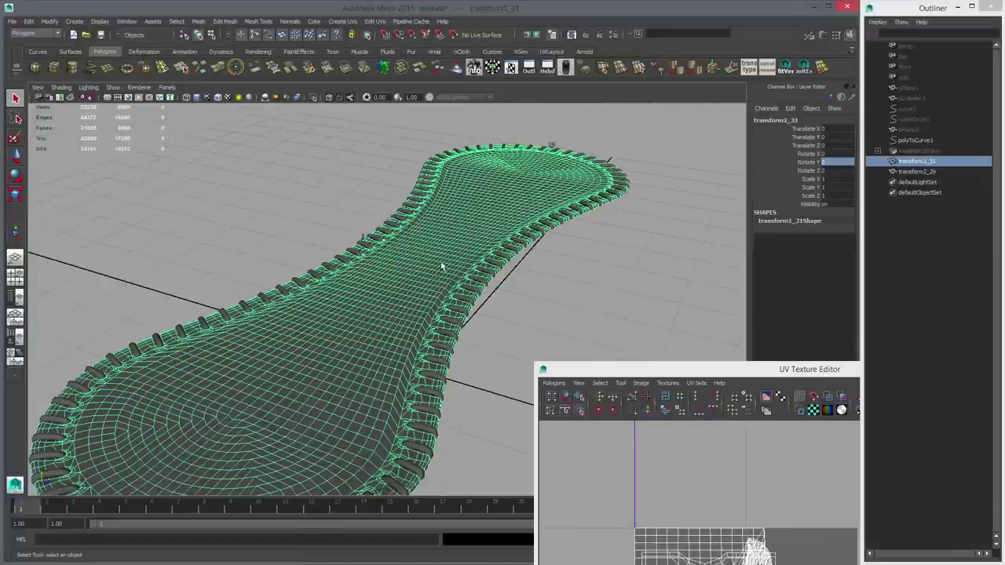
Step: Clear the selection and close the UV Texture Editor
left_click(579, 330)
left_click_drag(804, 372, 616, 243)
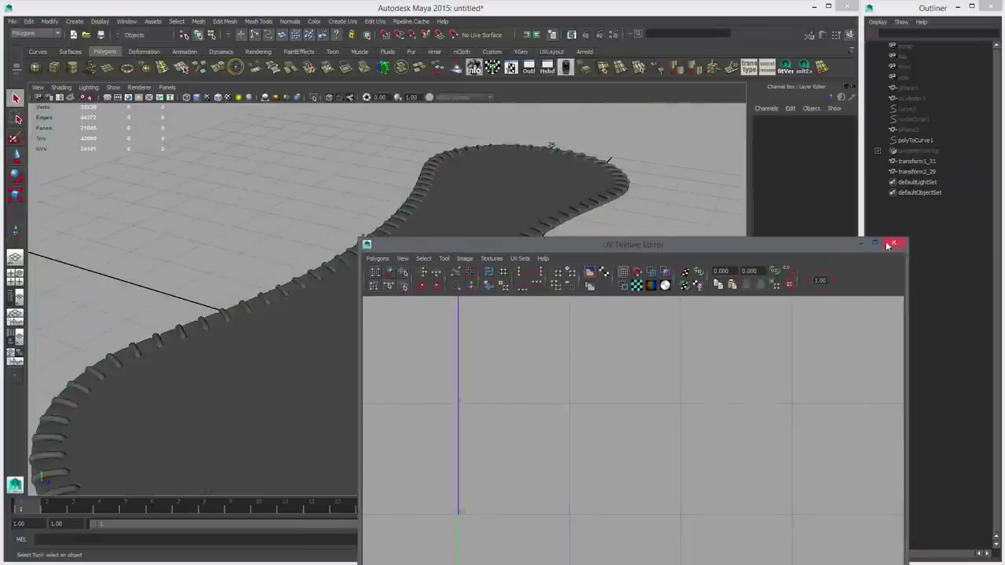
left_click(890, 242)
Step: Select the stitches and cover panel together and examine the full figure-eight piece from several angles
right_click_drag(605, 286, 446, 279, "alt")
left_click_drag(445, 278, 414, 275, "alt")
left_click(405, 275)
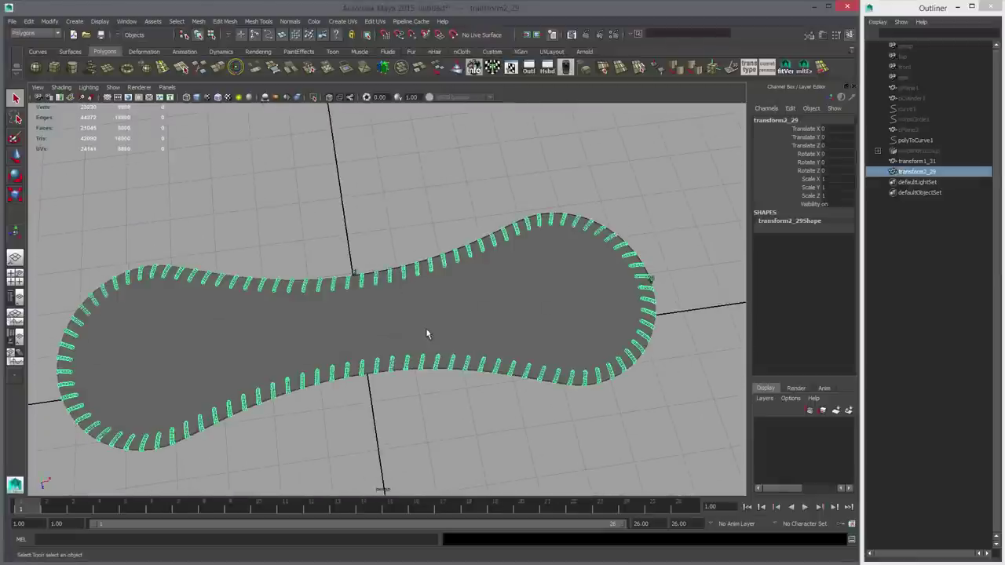
left_click(428, 331, "shift")
right_click_drag(572, 296, 499, 317, "alt")
right_click_drag(399, 286, 460, 292, "alt")
left_click_drag(460, 292, 350, 275, "alt")
right_click_drag(397, 273, 330, 275, "alt")
left_click_drag(330, 275, 376, 286, "alt")
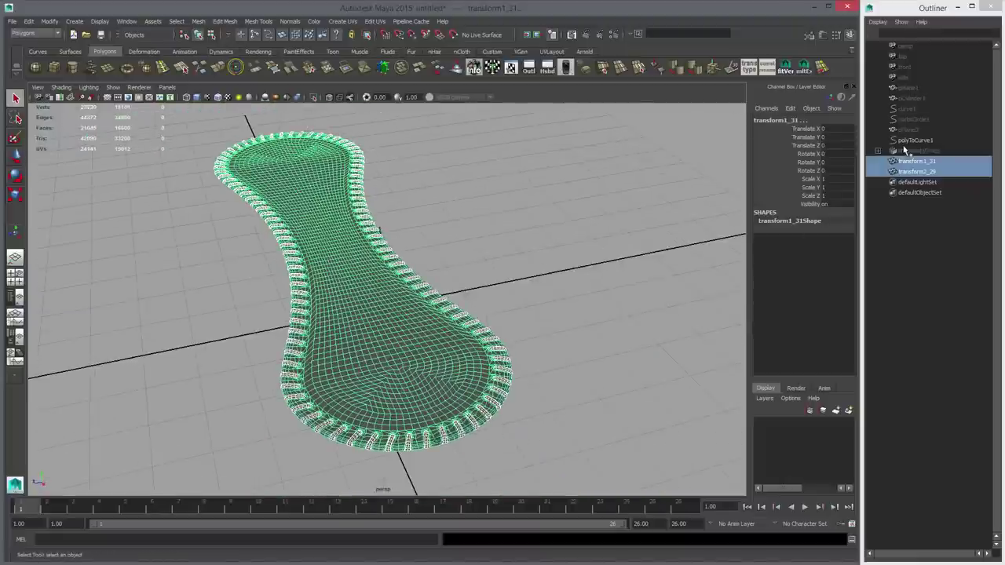
Step: Hide polyToCurve1 and select the construction objects from pPlane1 through pPlane3
left_click_drag(904, 140, 907, 91)
key("ctrl+h")
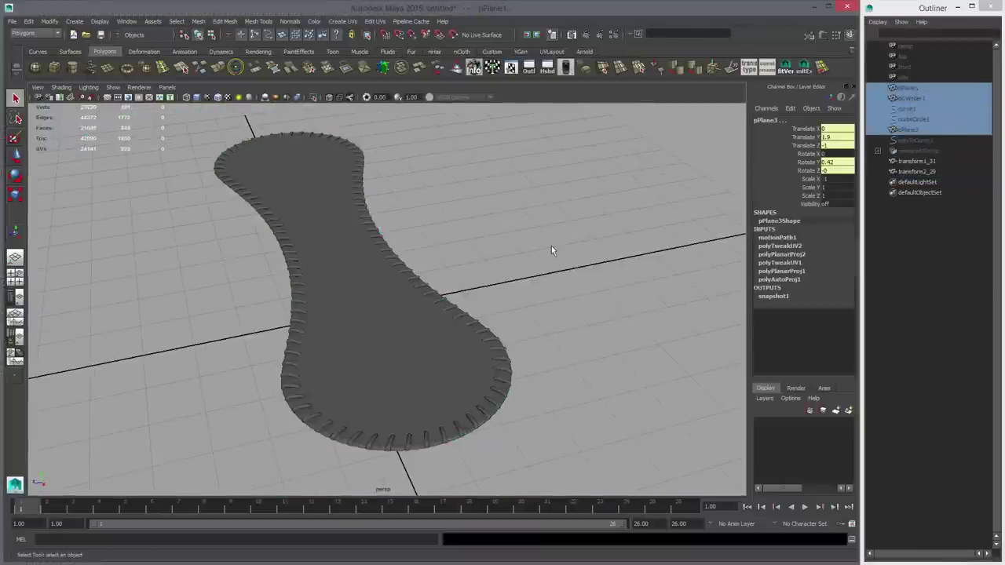
Step: Select the stitches and cover panel together and snap their pivots to the panel's central vertex in the top view
left_click(551, 250)
left_click_drag(551, 250, 503, 235, "alt")
left_click(385, 300)
key("w")
left_click(415, 245)
left_click_drag(369, 259, 503, 281, "alt")
left_click_drag(328, 212, 454, 356)
left_click_drag(528, 337, 489, 334, "alt")
right_click_drag(489, 335, 562, 330, "alt")
key("space")
key("space")
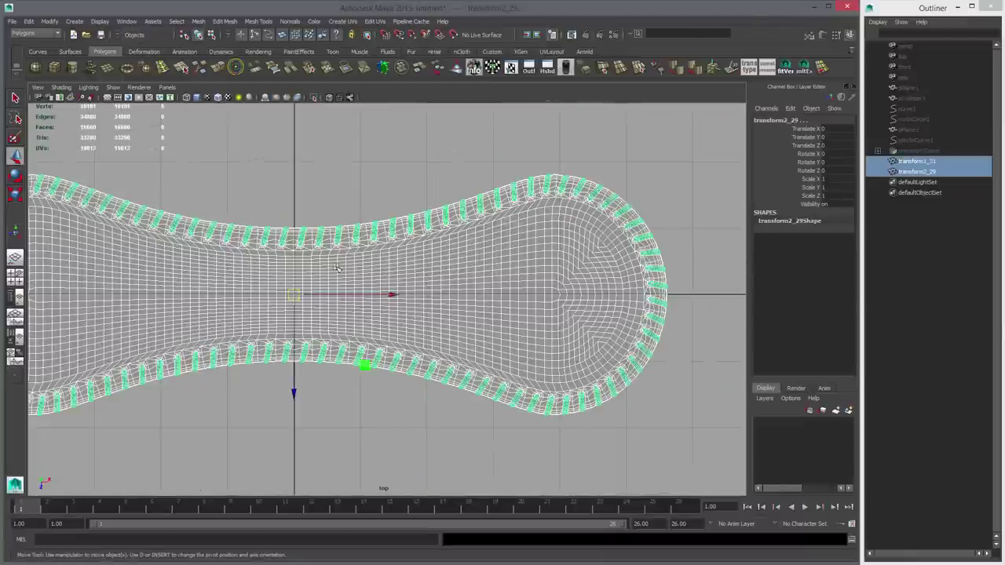
middle_click_drag(332, 298, 409, 293, "alt")
right_click_drag(314, 296, 371, 302, "alt")
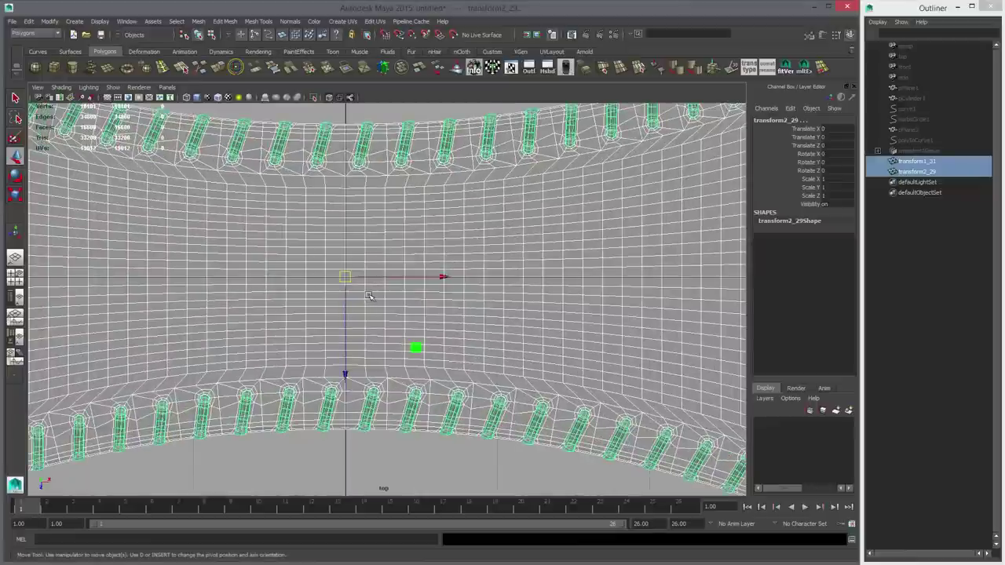
key("d")
key("v")
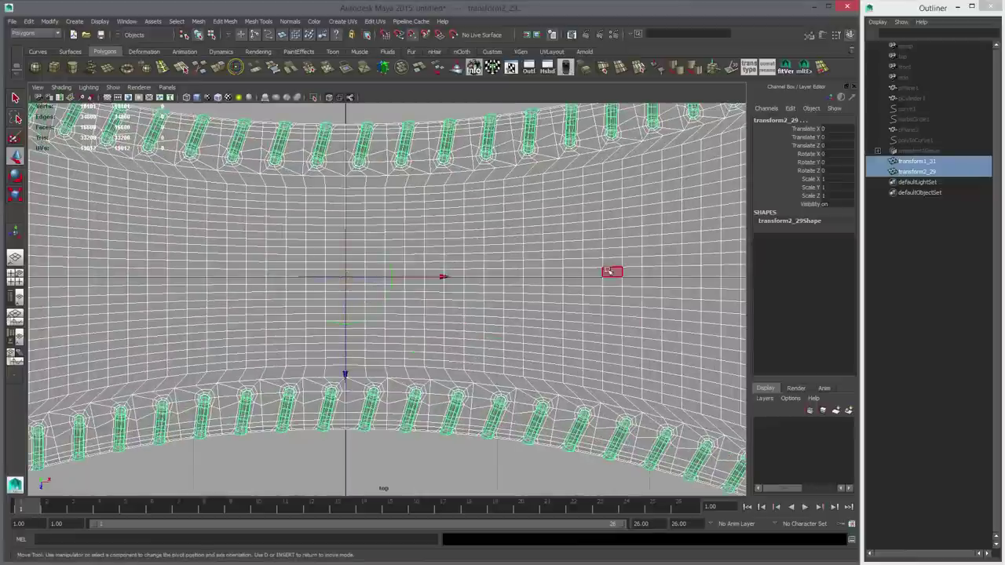
middle_click_drag(609, 272, 346, 276)
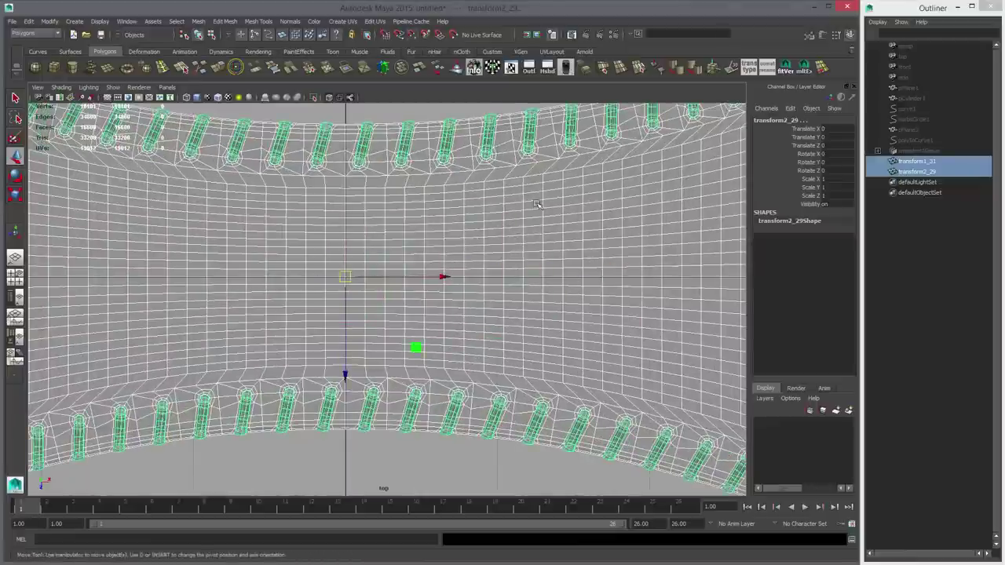
Step: Snap the selected stitches and panel vertically onto the grid plane, at Translate Y of about -1.899
key("space")
key("space")
left_click_drag(540, 211, 558, 274, "alt")
right_click_drag(559, 274, 421, 314, "alt")
left_click_drag(420, 314, 429, 343, "alt")
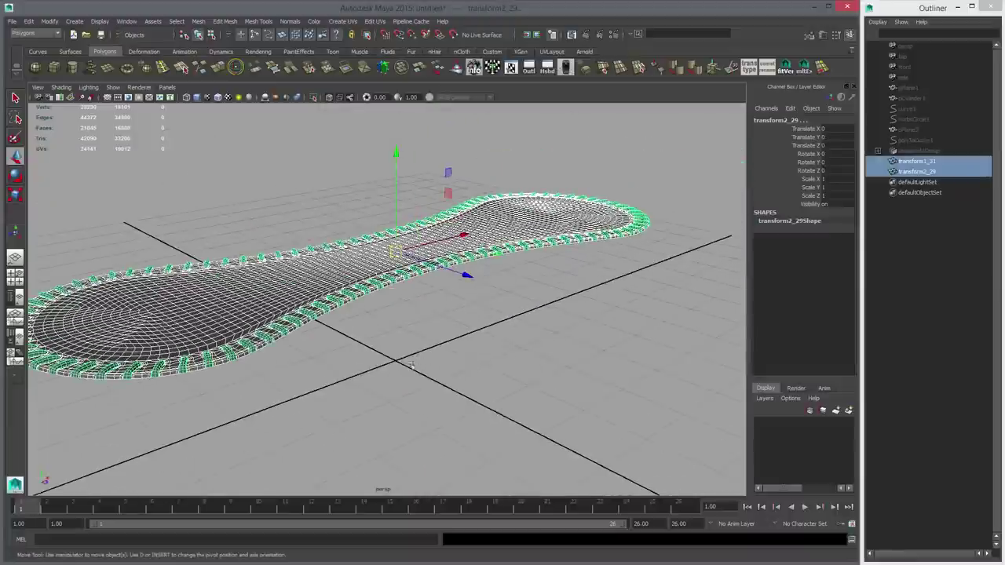
key("x")
middle_click_drag(412, 364, 400, 361)
Step: Freeze the transformations of the selected stitches and cover panel
left_click_drag(409, 350, 621, 359, "alt")
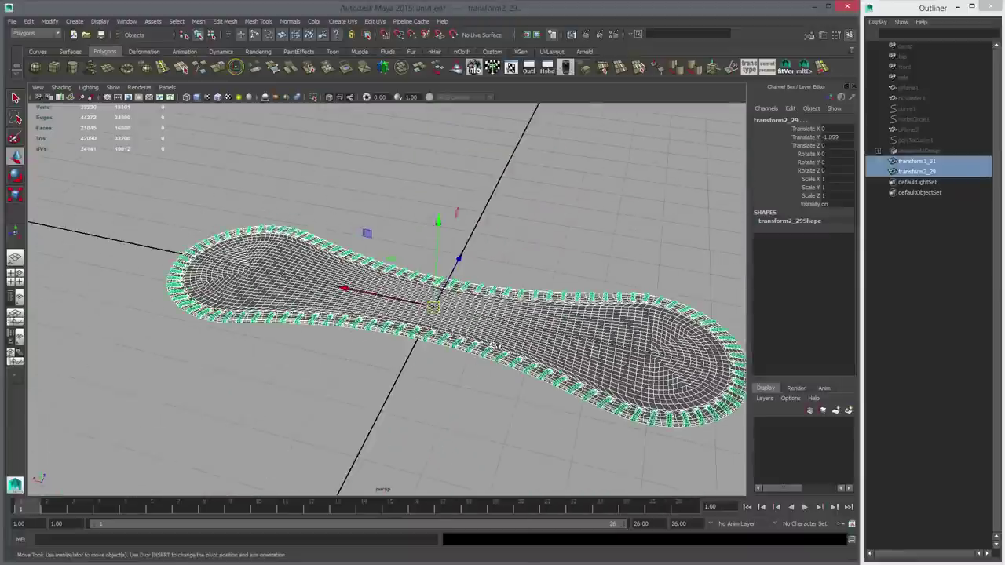
left_click_drag(494, 346, 451, 293, "alt")
left_click(52, 23)
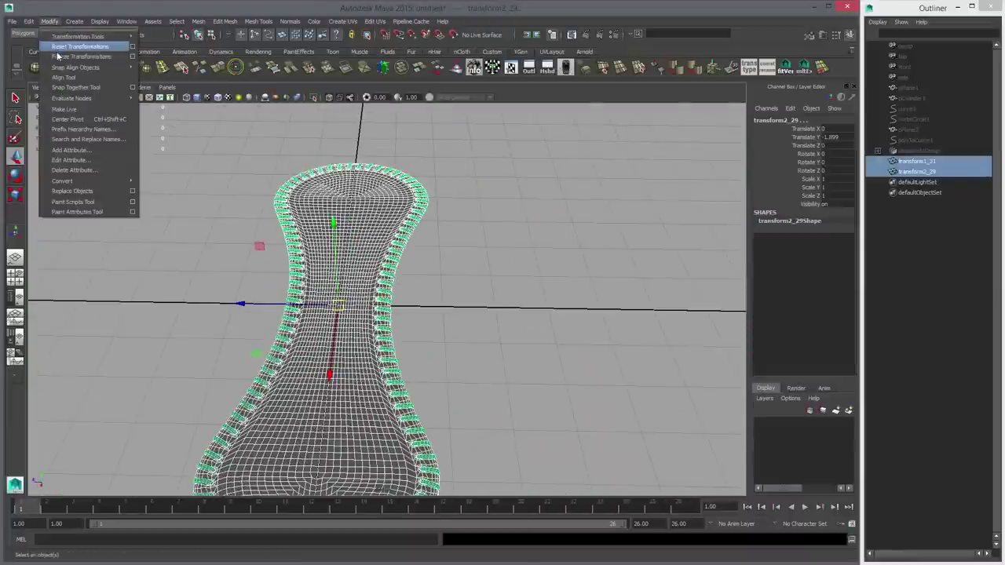
left_click(58, 56)
Step: Duplicate the stitches and cover panel and move the copies along Z to Translate Z -5
left_click_drag(612, 311, 492, 259, "alt")
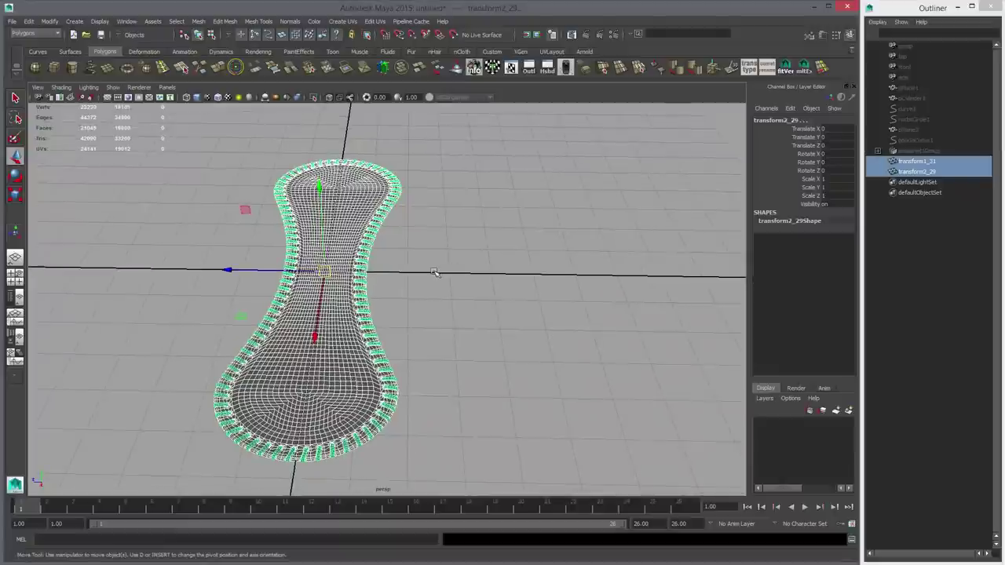
key("ctrl+d")
middle_click_drag(416, 273, 620, 277)
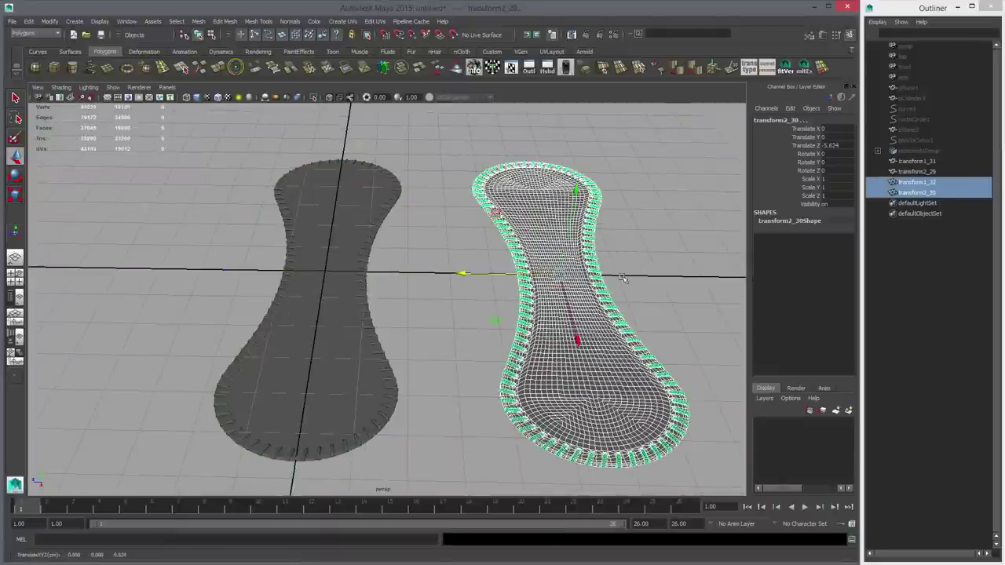
middle_click_drag(493, 269, 524, 273)
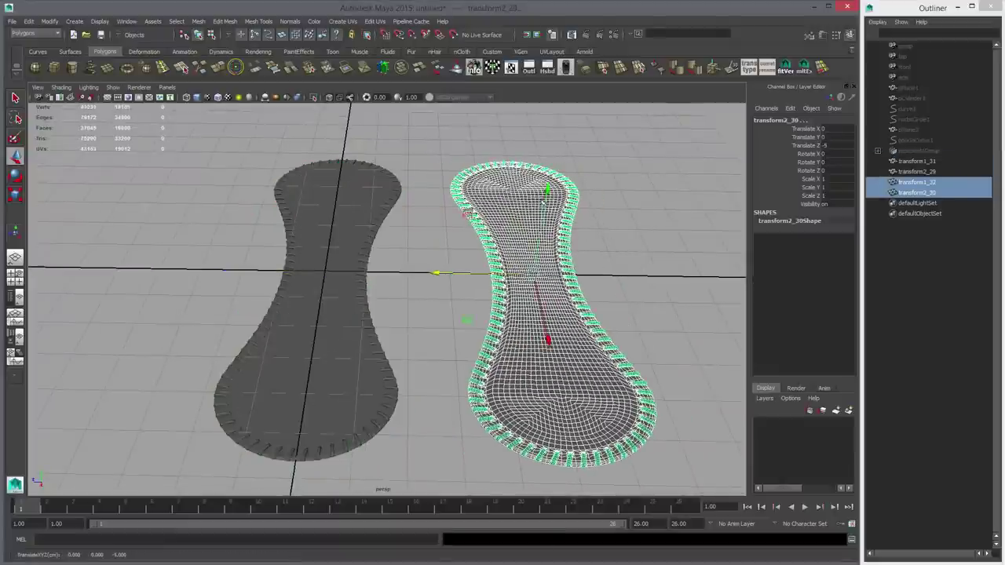
Step: Clear the selection and hide the grid in the perspective view
left_click_drag(543, 203, 616, 206, "alt")
left_click(495, 357)
left_click_drag(495, 357, 396, 365, "alt")
key("q")
left_click(108, 98)
left_click_drag(343, 261, 398, 282, "alt")
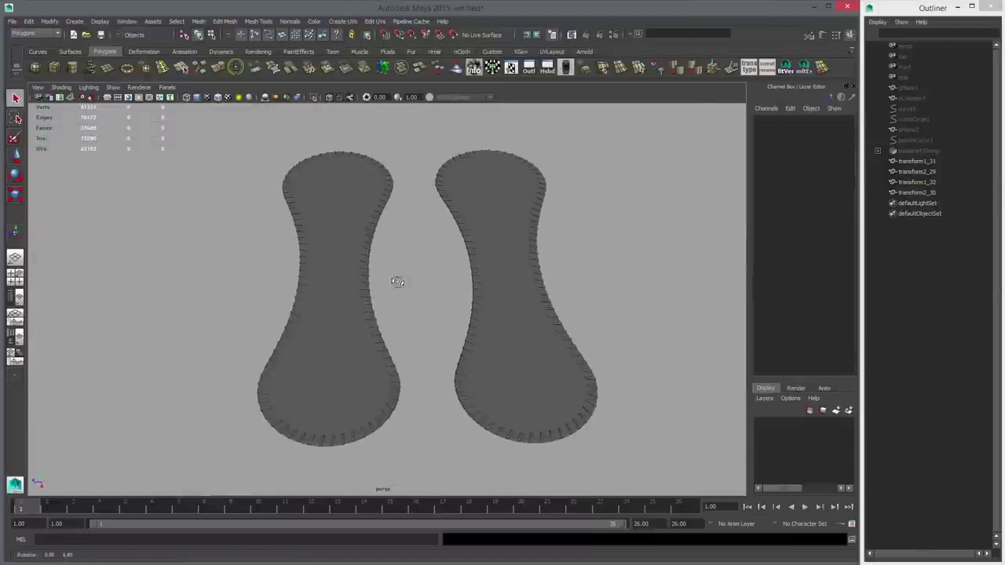
Step: Apply a nonlinear Bend deformer to the original stitches and panel, and repeat it for the duplicated pair
left_click(344, 285)
left_click_drag(264, 266, 406, 278)
left_click_drag(296, 251, 377, 283, "alt")
key("space")
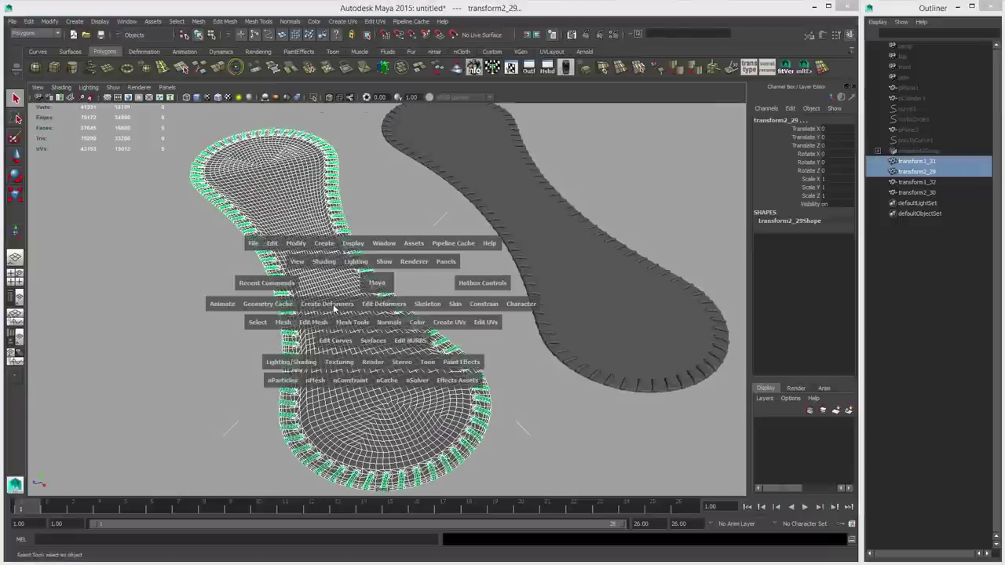
left_click(333, 306)
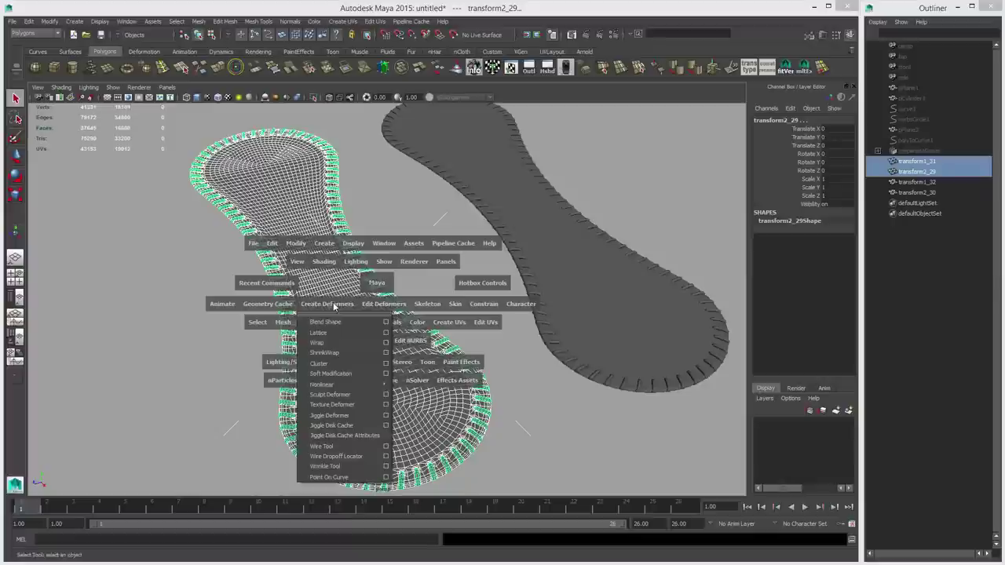
mouse_move(339, 384)
left_click(413, 389)
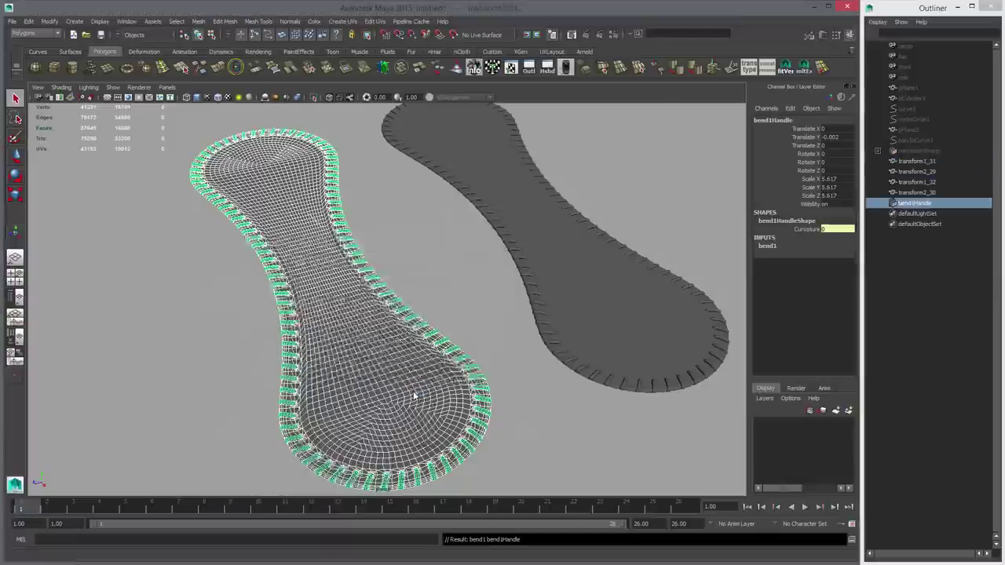
left_click(514, 247)
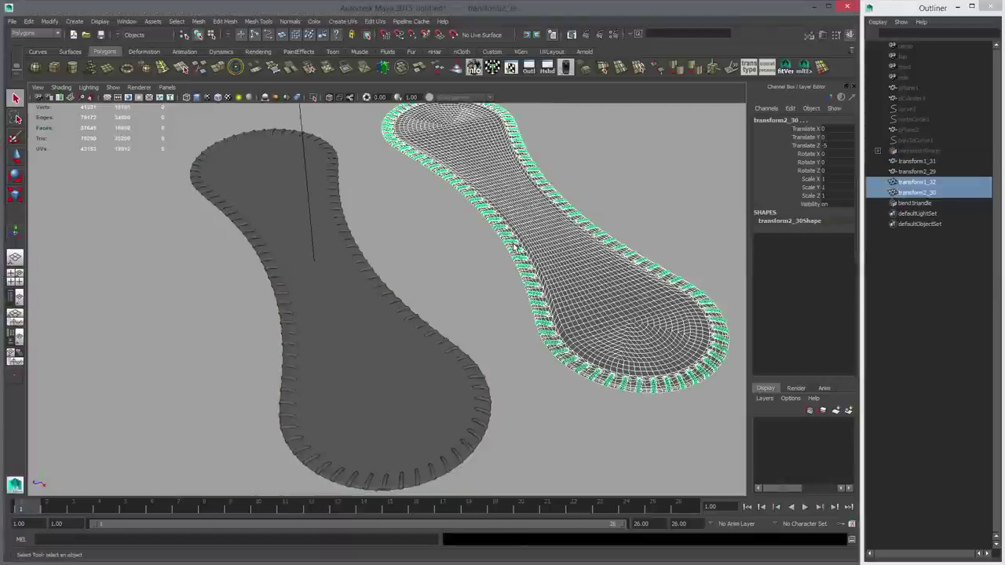
key("g")
Step: Select bend1Handle, switch the view to wireframe and examine the handle's placement on the original piece
left_click(920, 204)
middle_click_drag(466, 267, 513, 300, "alt")
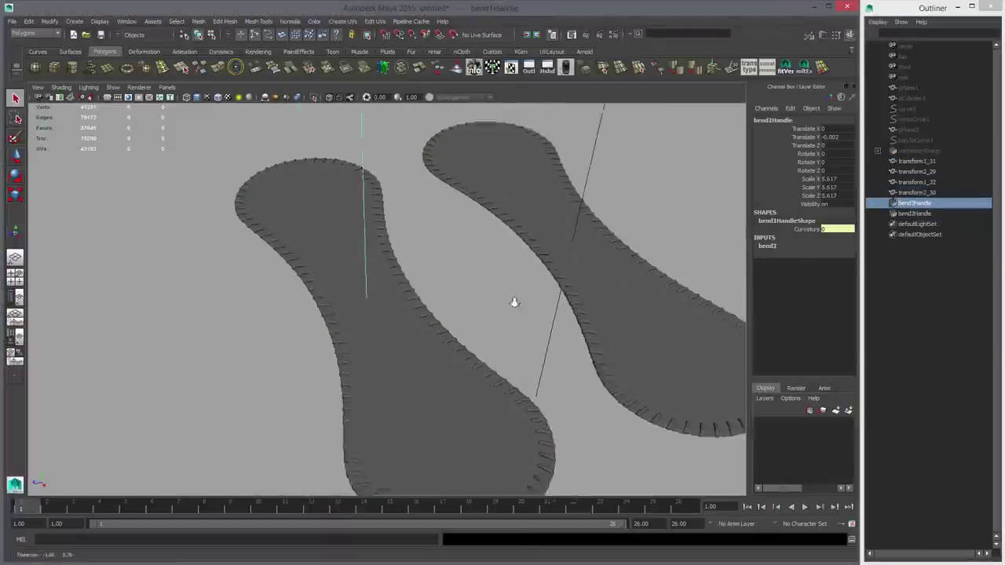
scroll(503, 302, "up", 4)
key("4")
left_click_drag(362, 309, 504, 361, "alt")
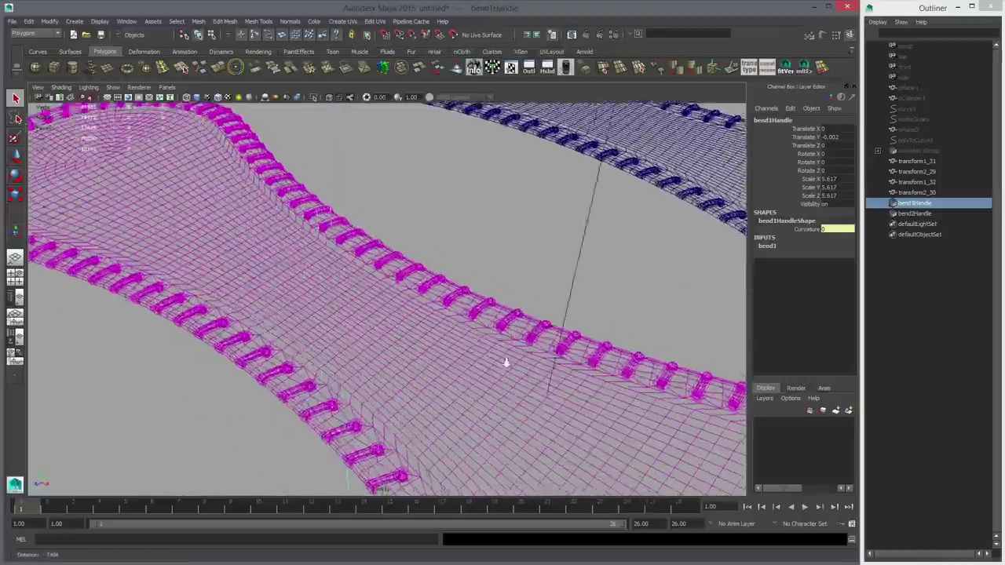
scroll(505, 361, "up", 3)
key("w")
left_click(314, 317)
left_click_drag(391, 326, 383, 297, "alt")
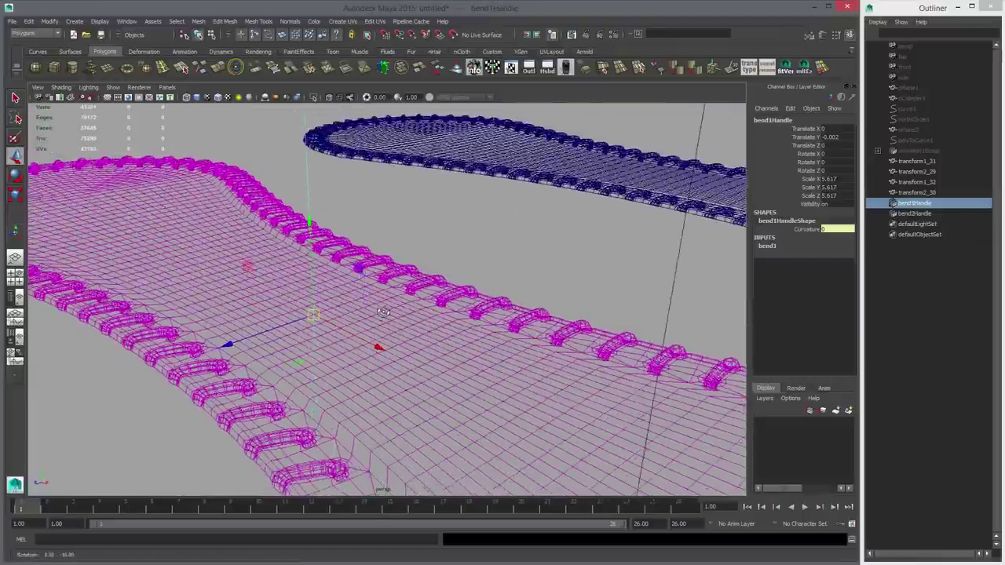
left_click_drag(471, 315, 457, 310, "alt")
scroll(453, 298, "down", 4)
left_click_drag(444, 267, 419, 300, "alt")
scroll(440, 294, "down", 3)
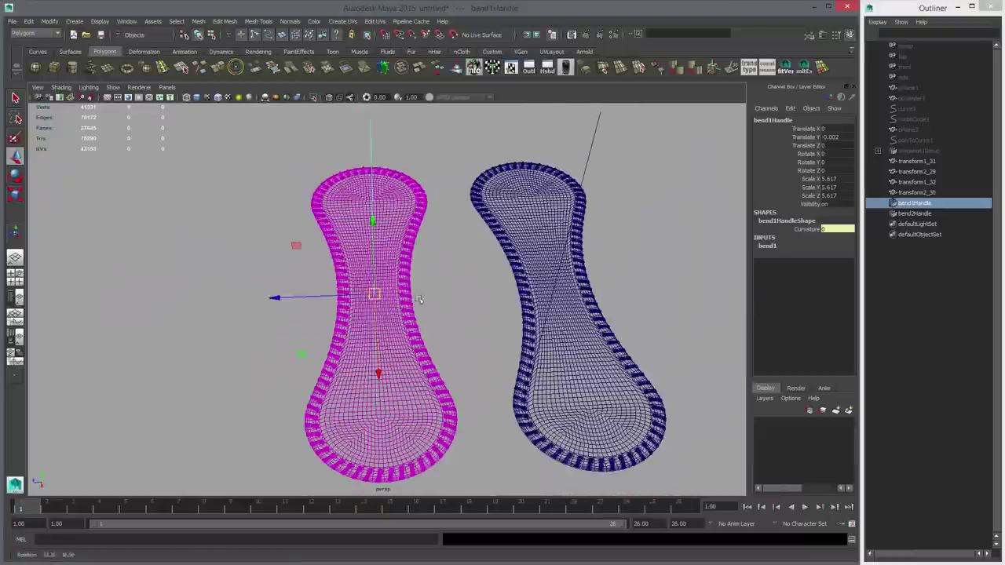
Step: Select both bend handles and raise their Curvature to about 17.4
left_click(585, 172, "shift")
left_click(768, 245)
left_click(769, 262)
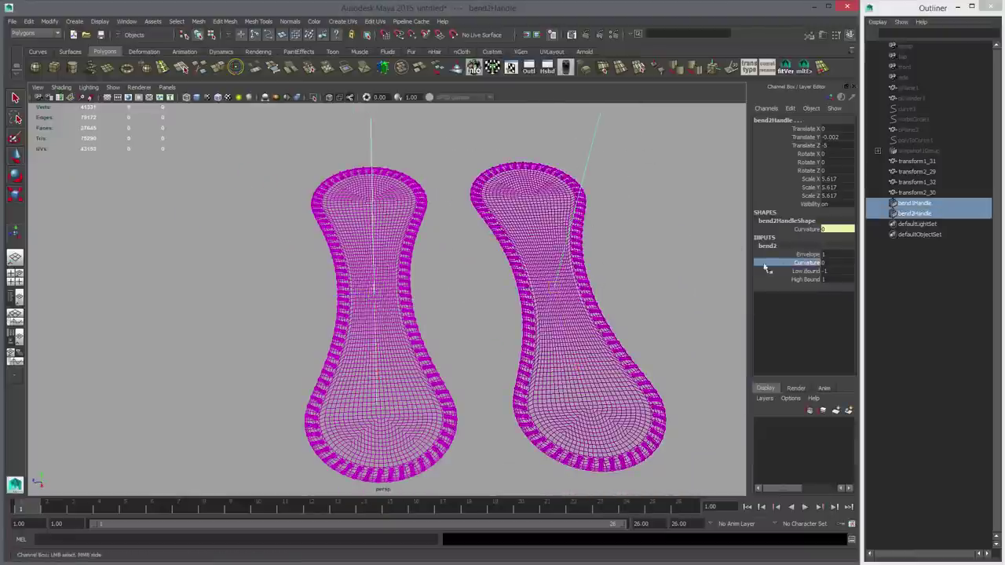
middle_click_drag(498, 255, 485, 246)
Step: Rotate both bend handles to Rotate X -90, Rotate Y 0 and Rotate Z -90
left_click_drag(484, 245, 639, 293, "alt")
key("e")
left_click(839, 161)
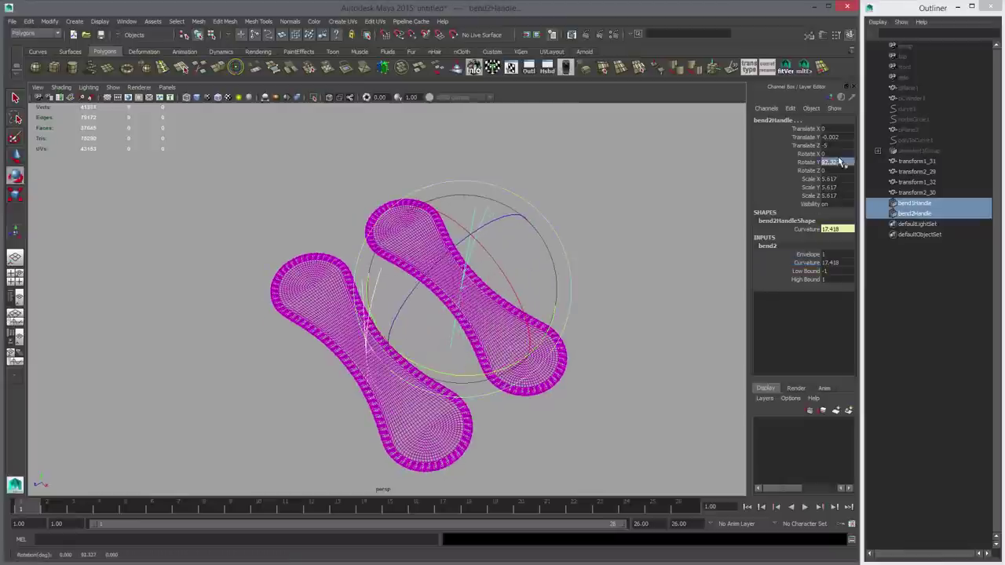
type("90")
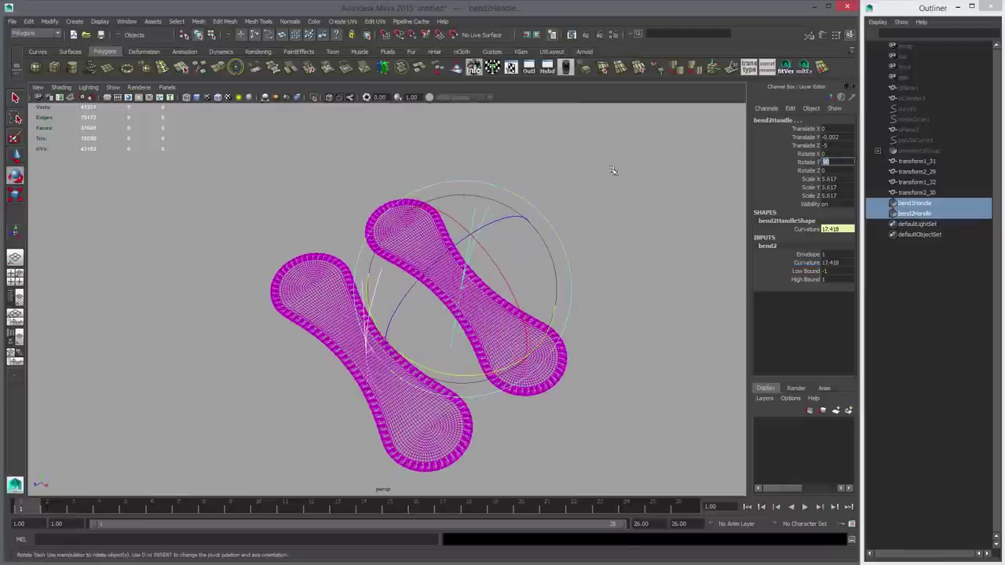
left_click_drag(426, 270, 569, 237)
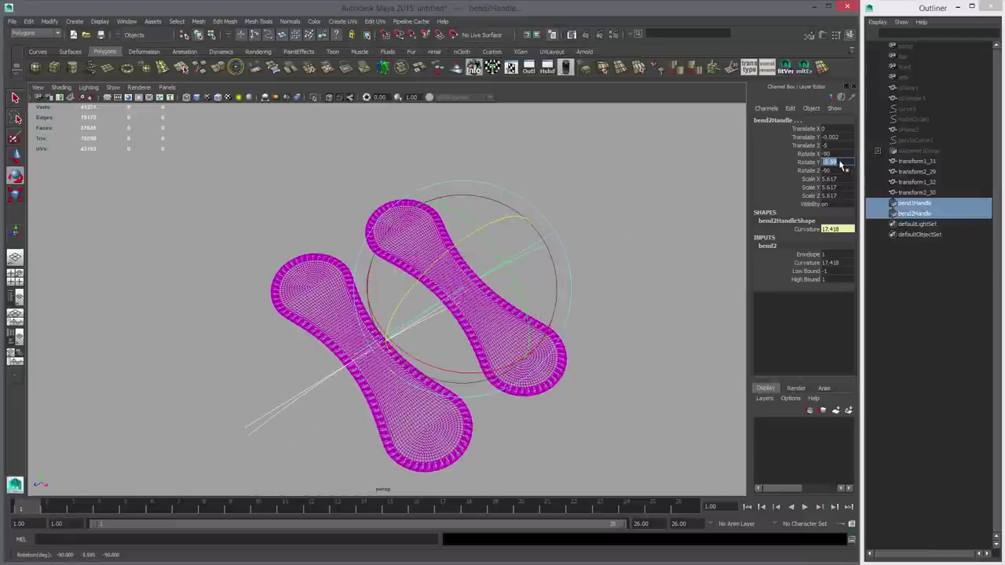
type("0")
key("Return")
Step: Scale both bend handles down uniformly to about 1.9 in the side view, matching the width of the pieces
left_click_drag(465, 267, 590, 355, "alt")
key("r")
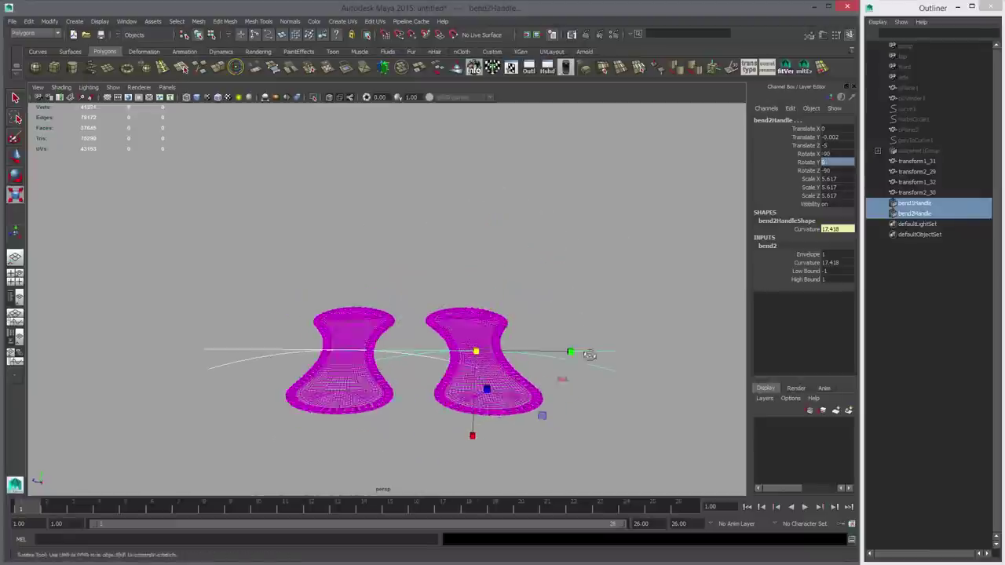
key("space")
key("space")
key("space")
key("space")
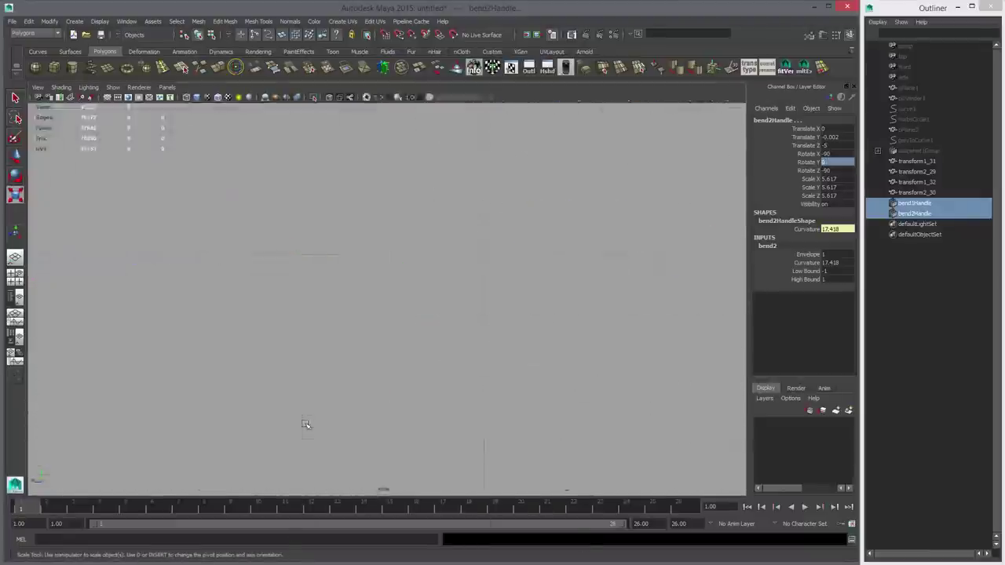
middle_click_drag(357, 399, 451, 382, "alt")
right_click_drag(452, 381, 589, 407, "alt")
middle_click_drag(597, 408, 302, 401)
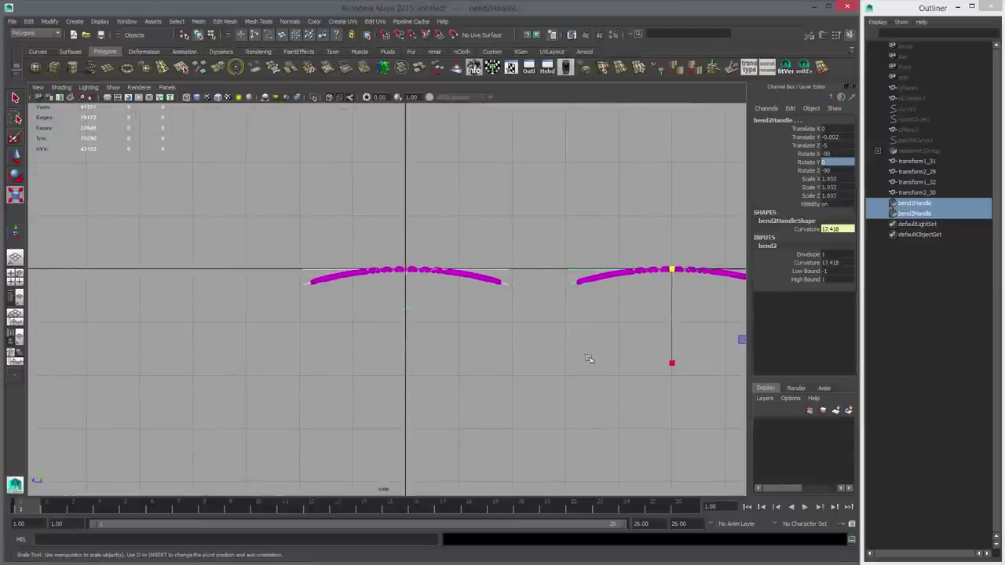
middle_click_drag(589, 358, 423, 358, "shift")
key("ctrl+z")
key("ctrl+z")
Step: Fine-tune the uniform scale of both bend handles to about 1.985
left_click_drag(828, 181, 829, 204)
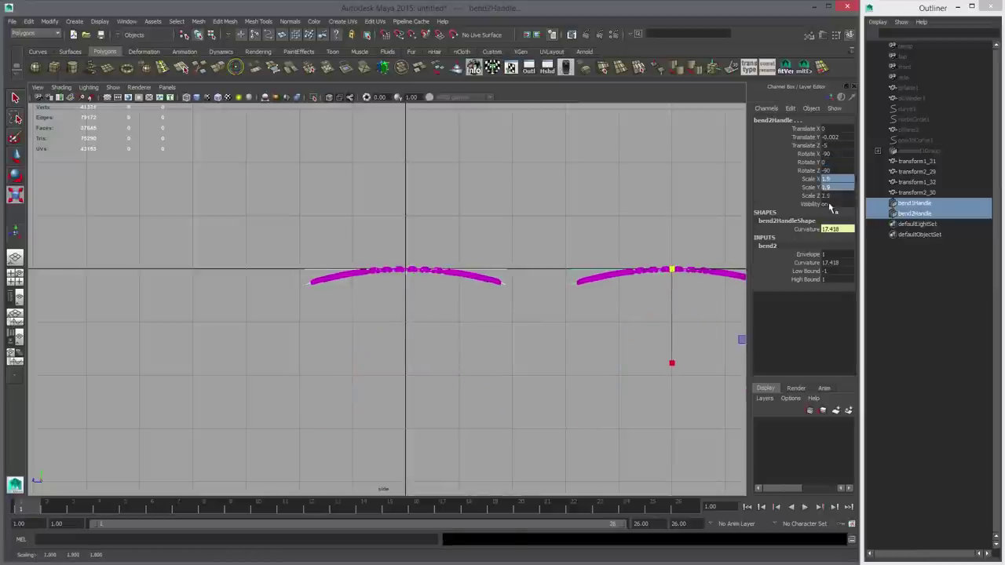
middle_click_drag(509, 350, 461, 367)
key("space")
key("space")
left_click_drag(556, 335, 591, 339, "alt")
right_click_drag(542, 346, 563, 355, "alt")
middle_click_drag(562, 355, 535, 293, "alt")
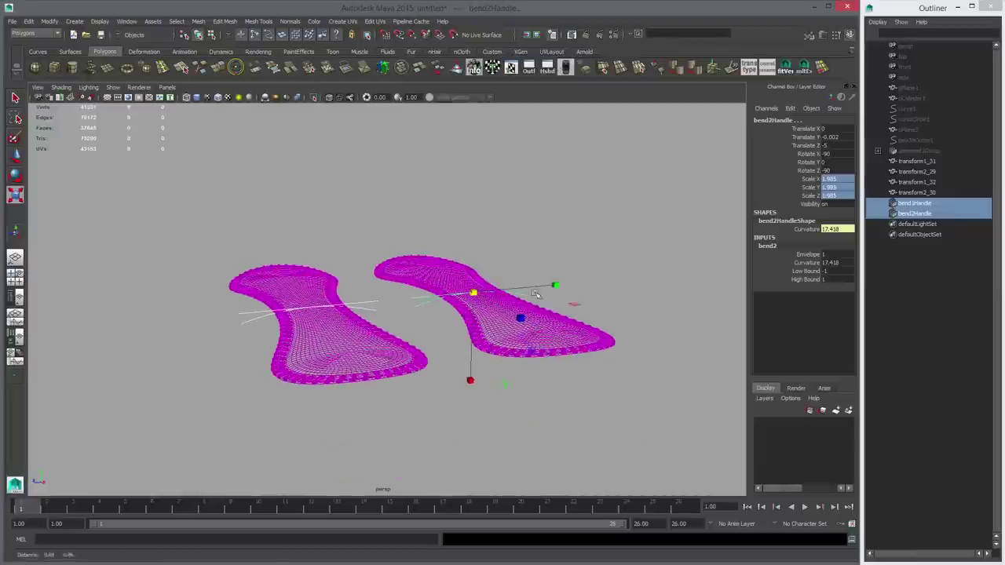
Step: Set the Curvature of both bend deformers to 0
left_click(837, 264)
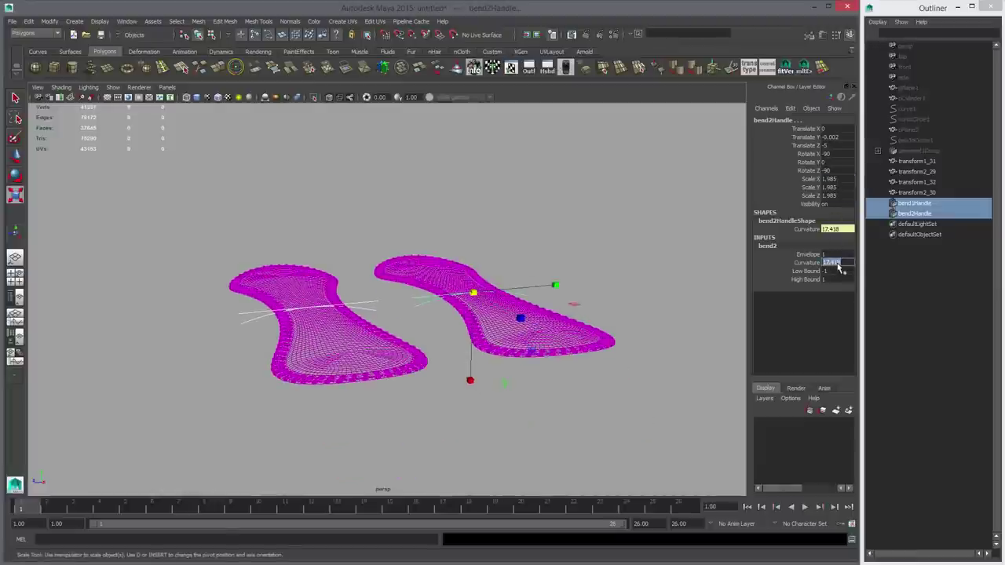
type("0")
key("Return")
left_click_drag(461, 277, 449, 338, "alt")
Step: Apply a second nonlinear Bend deformer to the original stitches and panel, and another to the duplicated pair
left_click(384, 277)
key("q")
left_click_drag(330, 336, 382, 344)
key("space")
left_click(340, 370)
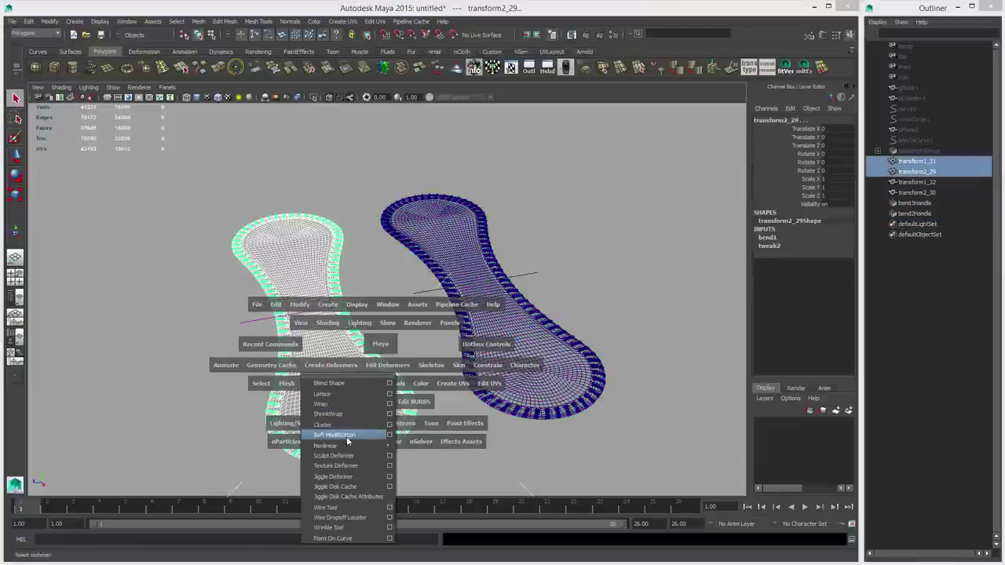
mouse_move(350, 448)
left_click(414, 452)
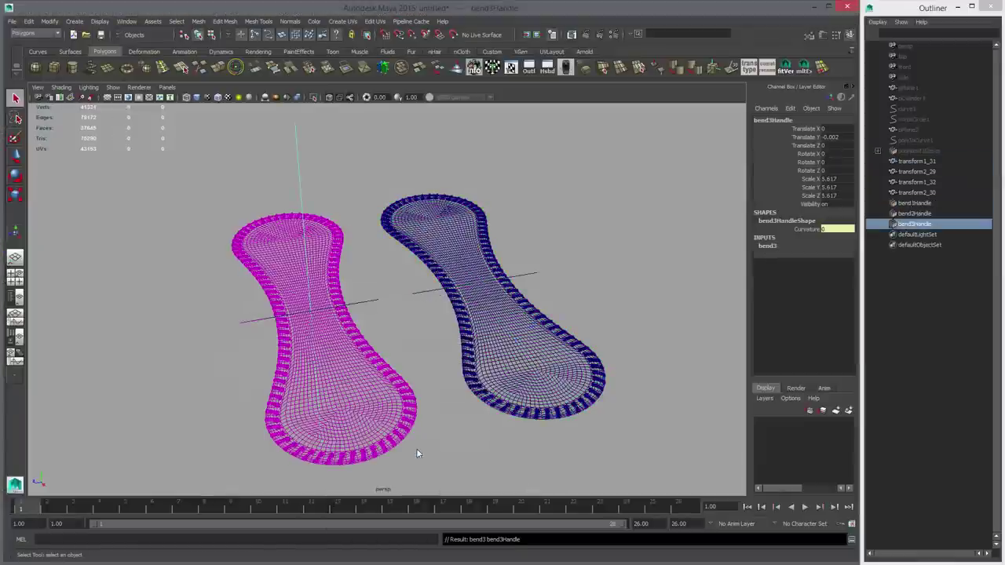
left_click_drag(442, 315, 455, 294)
key("g")
Step: Select bend3Handle and bend4Handle and raise their Curvature to about 19.5
left_click_drag(274, 137, 381, 152, "shift")
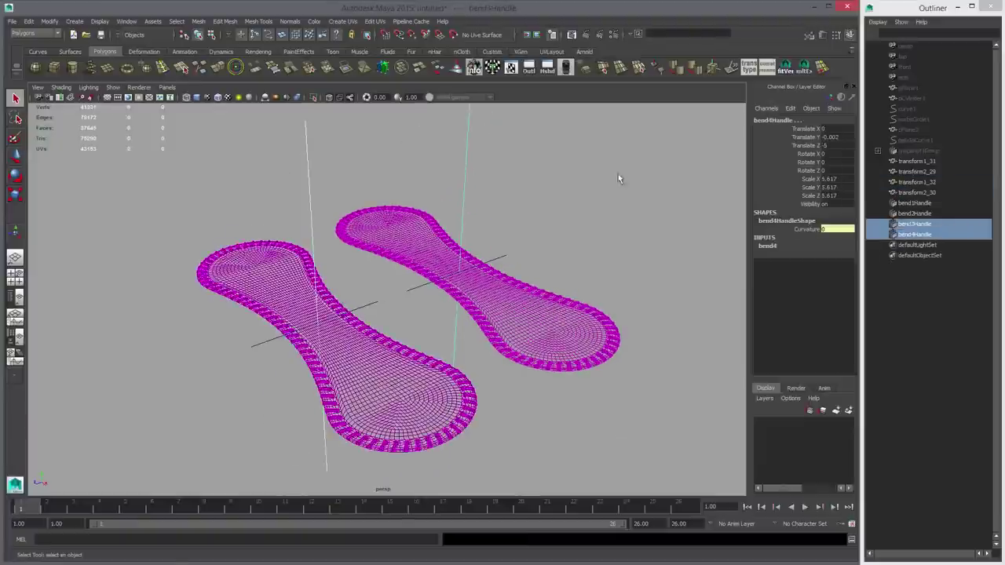
left_click(778, 246)
left_click(808, 262)
middle_click_drag(561, 272, 481, 271)
Step: Rotate bend3Handle and bend4Handle to Rotate Z -90 so the pieces bend along their length
left_click_drag(482, 270, 458, 267, "alt")
key("e")
left_click_drag(423, 184, 523, 275)
left_click(837, 170)
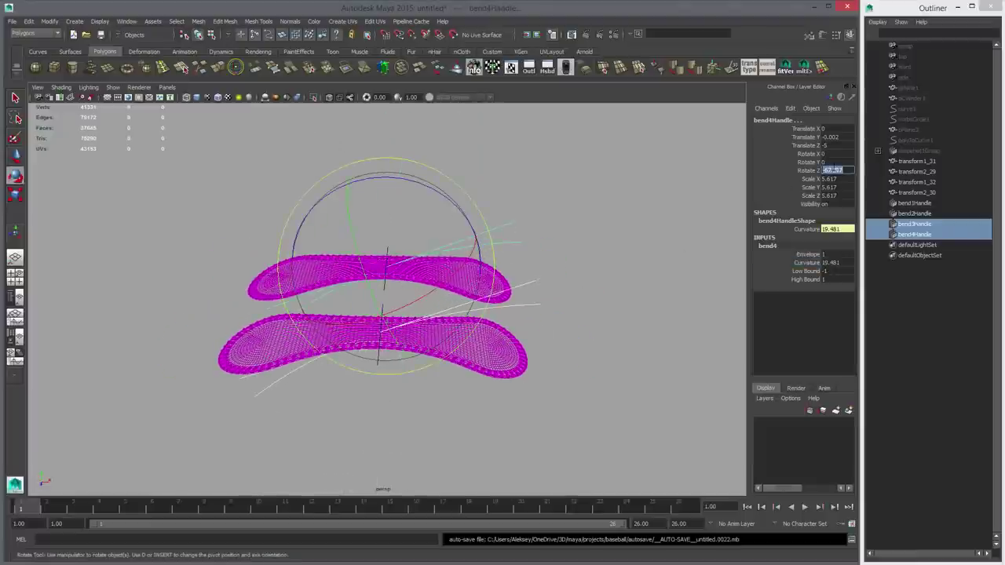
type("-90")
key("Return")
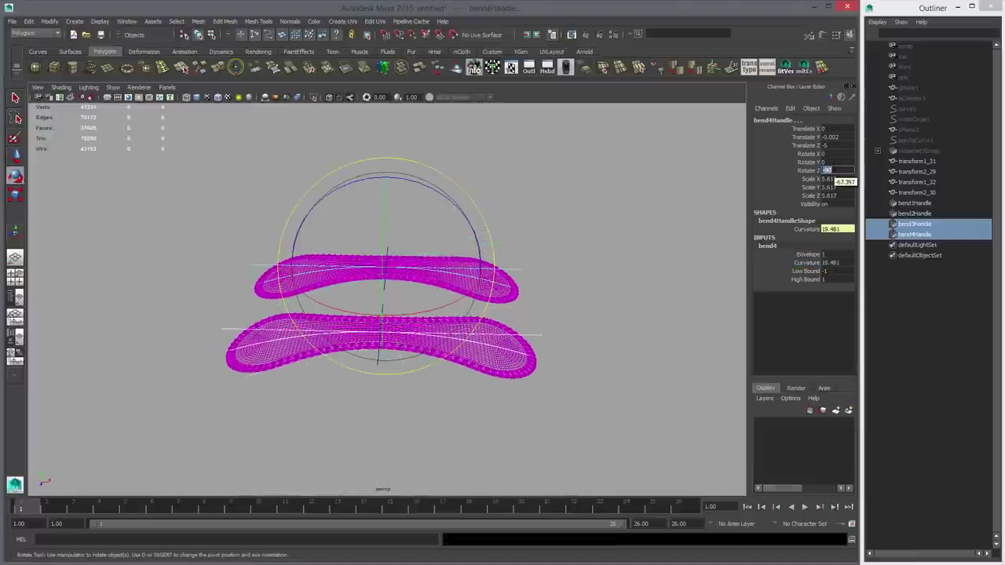
left_click_drag(640, 258, 571, 293, "alt")
key("w")
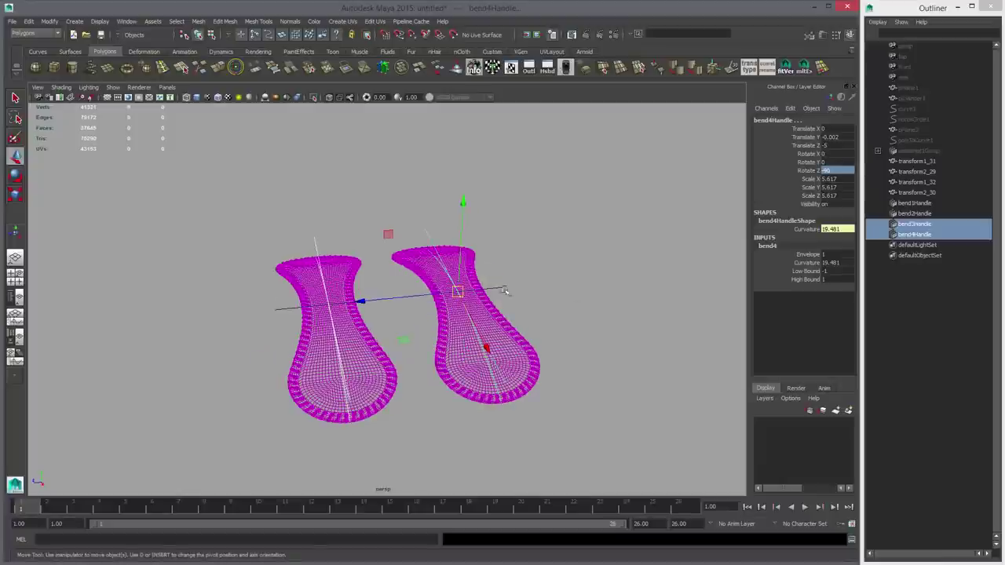
Step: Select the lengthwise bend handles bend3Handle and bend4Handle and open the Connection Editor with both loaded
right_click_drag(505, 291, 642, 303, "alt")
left_click_drag(641, 303, 571, 299, "alt")
key("q")
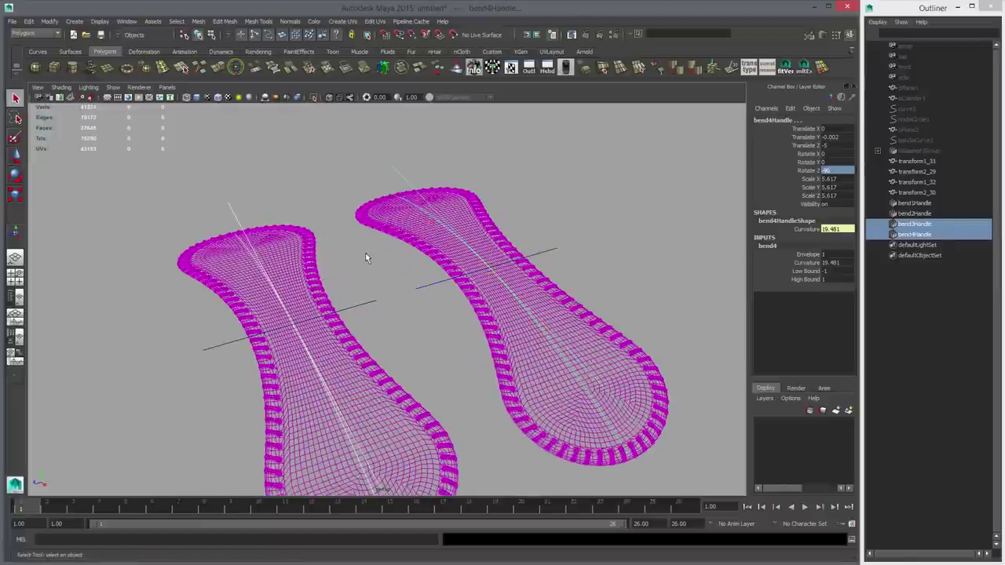
left_click(365, 253)
left_click_drag(365, 252, 362, 256, "alt")
left_click_drag(223, 209, 245, 228)
left_click_drag(379, 172, 418, 198, "shift")
middle_click_drag(395, 242, 367, 198, "alt")
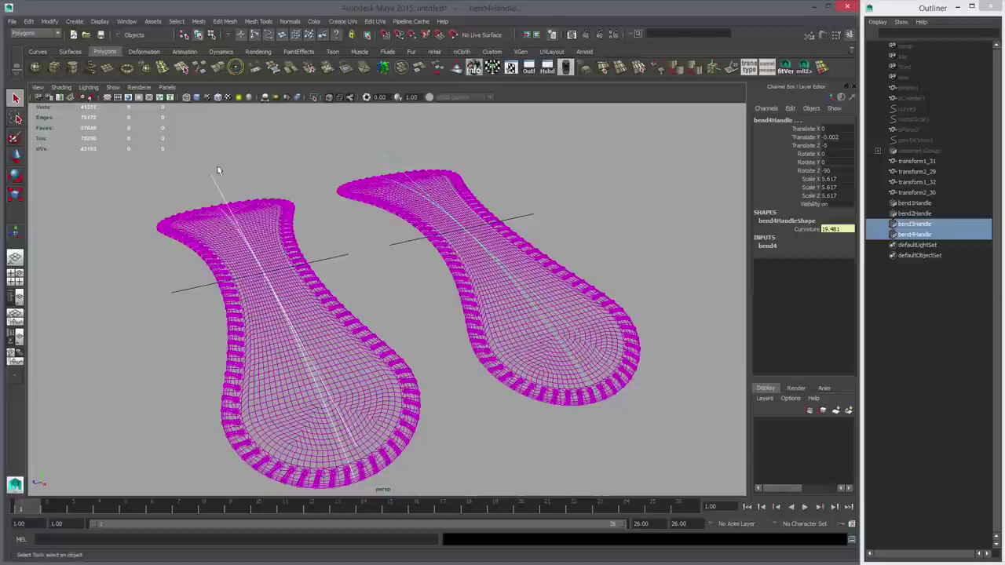
left_click(126, 21)
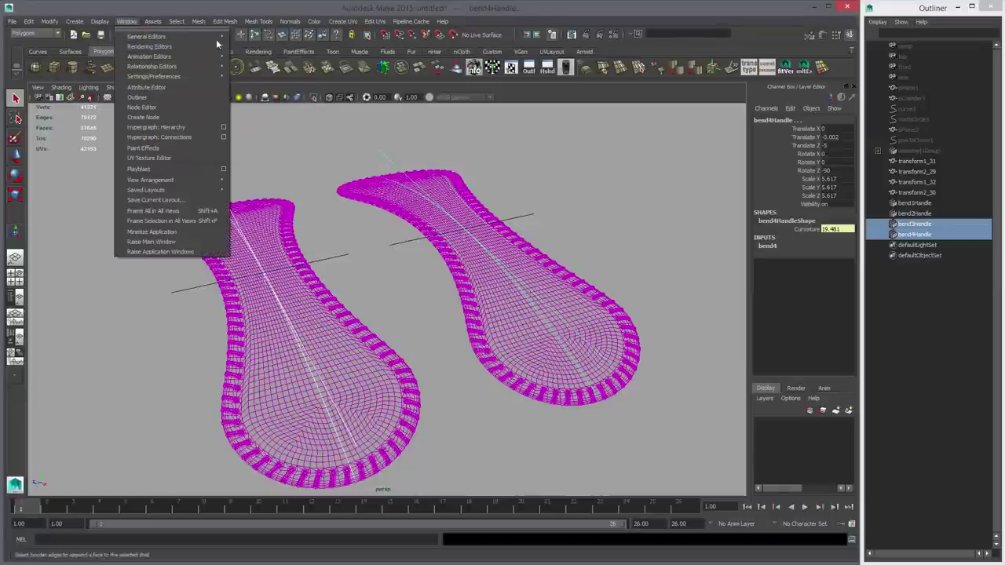
mouse_move(217, 41)
left_click(301, 53)
left_click_drag(519, 79, 482, 67)
Step: Load bend3 as the output and bend4 as the input, and connect bend3's curvature to bend4's curvature
left_click(187, 180)
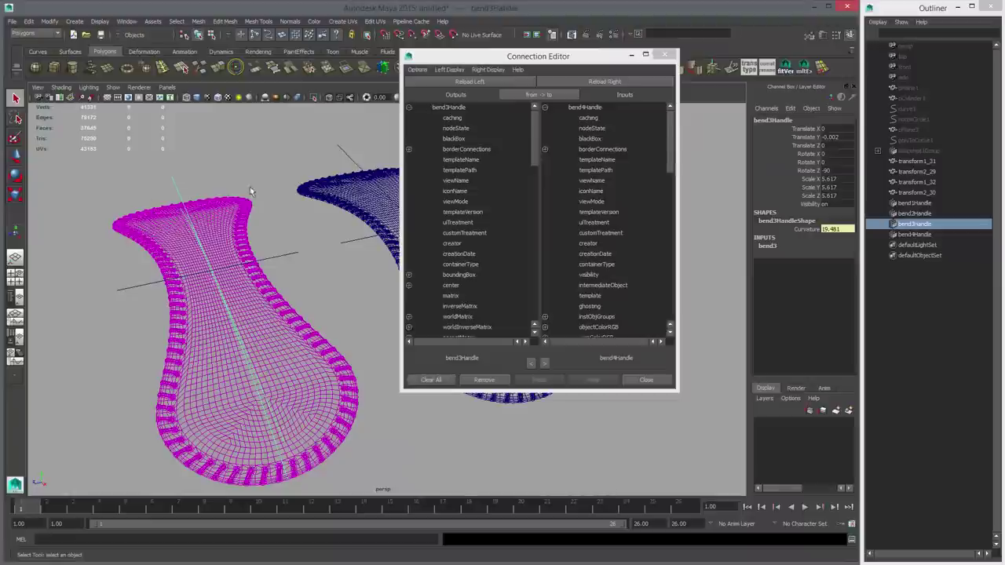
right_click_drag(279, 214, 232, 215, "alt")
left_click(767, 247)
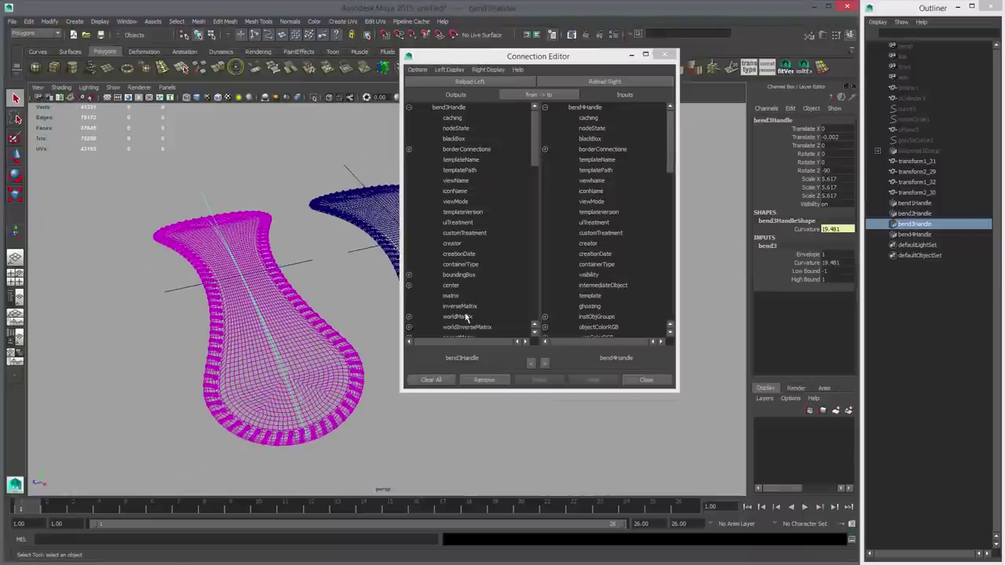
left_click(465, 85)
left_click(344, 166)
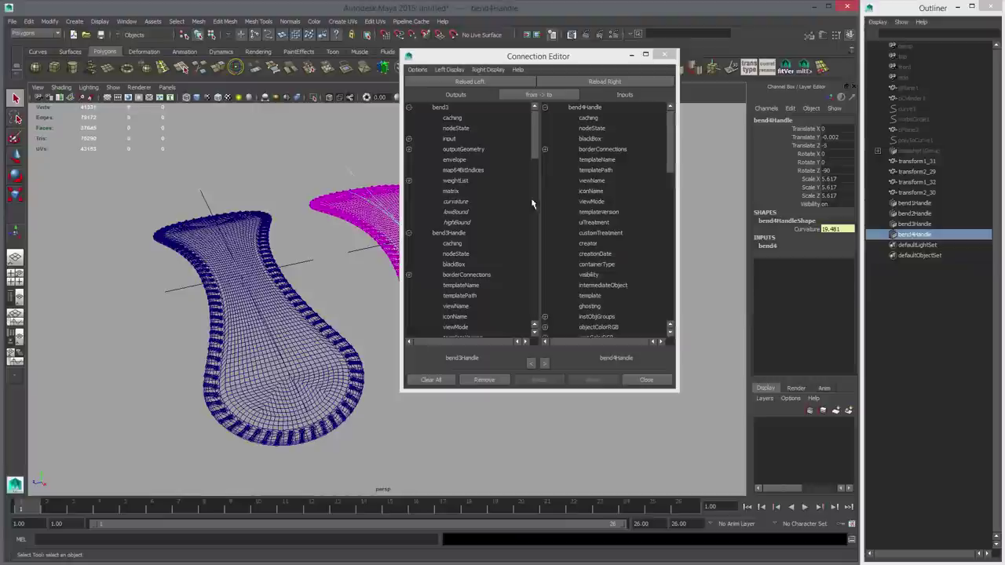
left_click(767, 247)
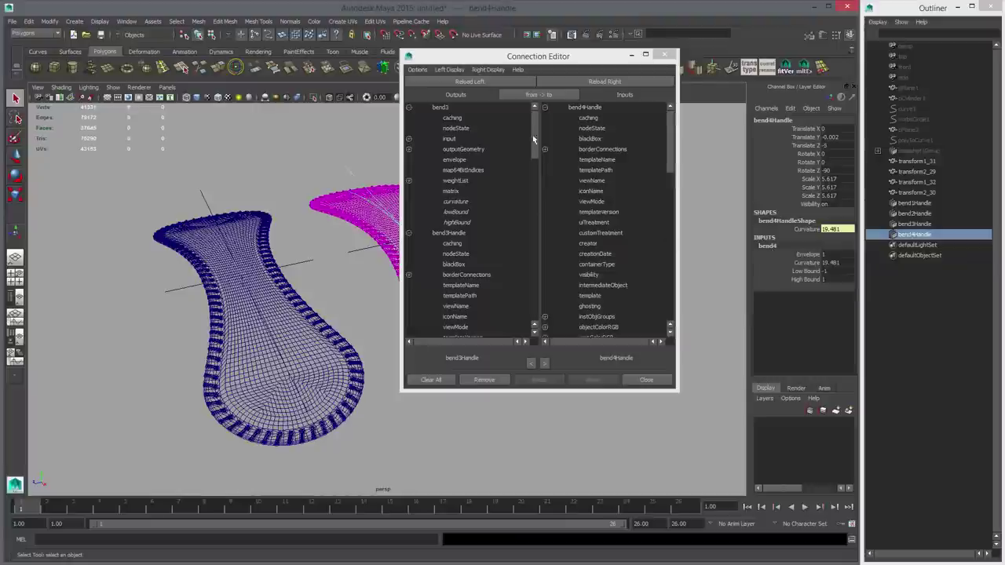
left_click(585, 83)
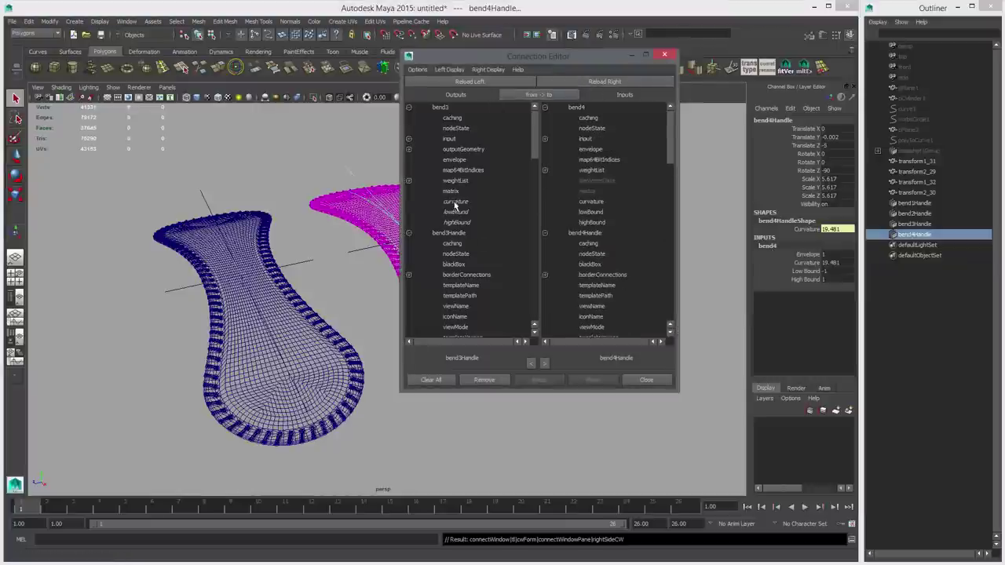
left_click(455, 203)
left_click(593, 202)
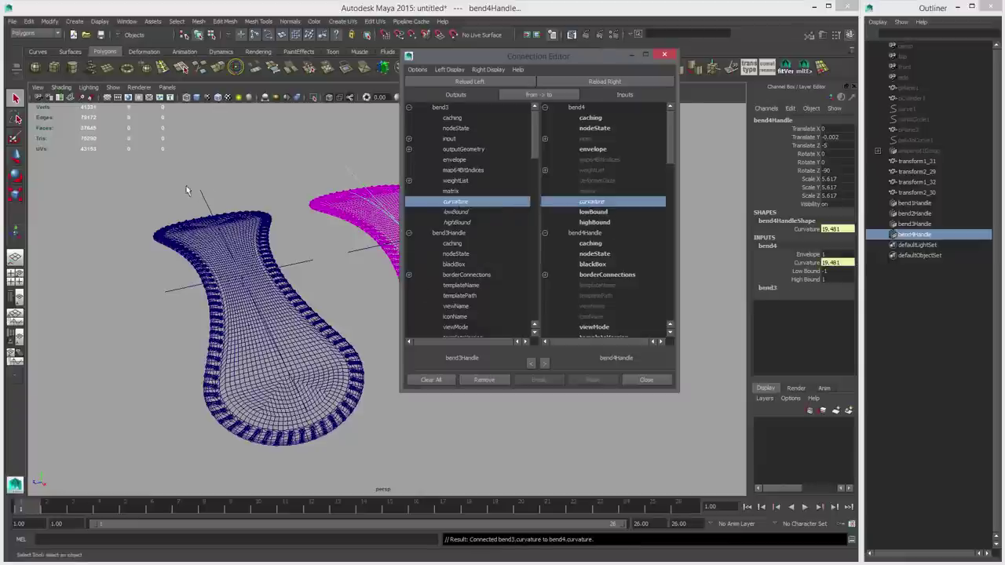
Step: Select bend3Handle and raise the Curvature of bend3 to about 48.1, driving the lengthwise bend of both pieces
left_click_drag(187, 191, 211, 202)
left_click(775, 246)
left_click(806, 263)
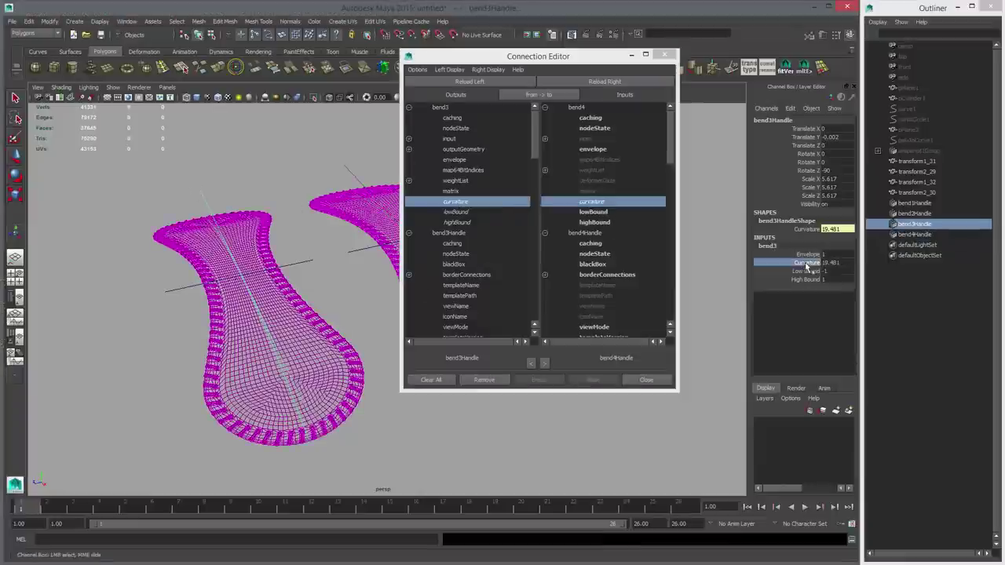
mouse_move(325, 249)
middle_mouse_down()
mouse_move(352, 264)
mouse_move(338, 264)
middle_mouse_up()
key("q")
Step: Connect the curvature of bend1 to the curvature of bend2 in the Connection Editor and close the editor
left_click(302, 261)
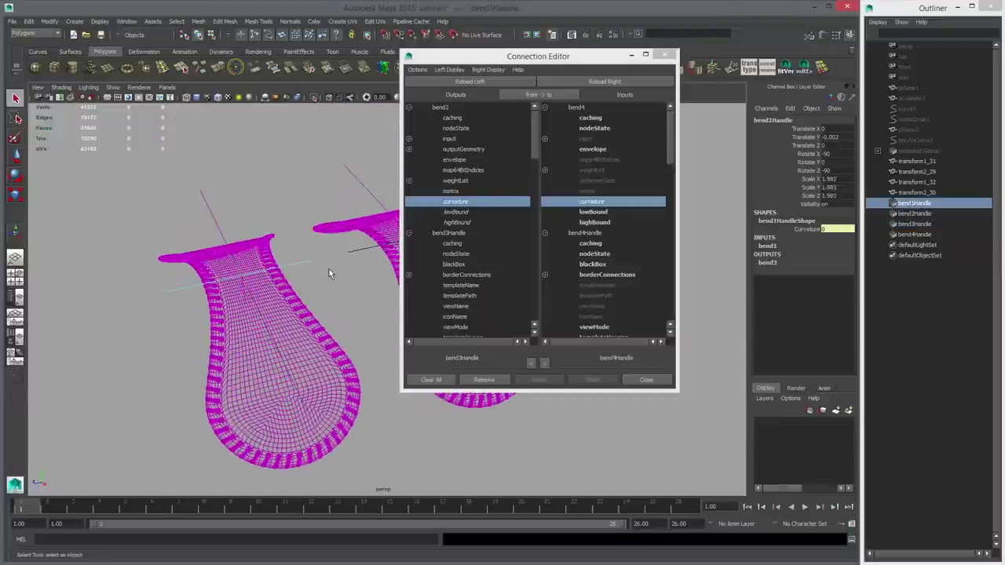
left_click_drag(347, 263, 362, 262, "alt")
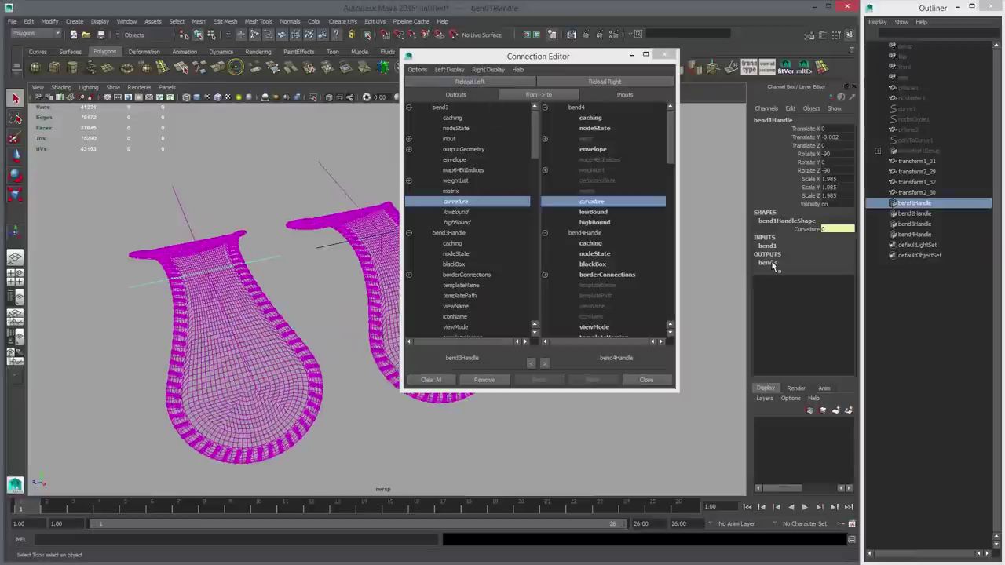
left_click(262, 243)
left_click(267, 258)
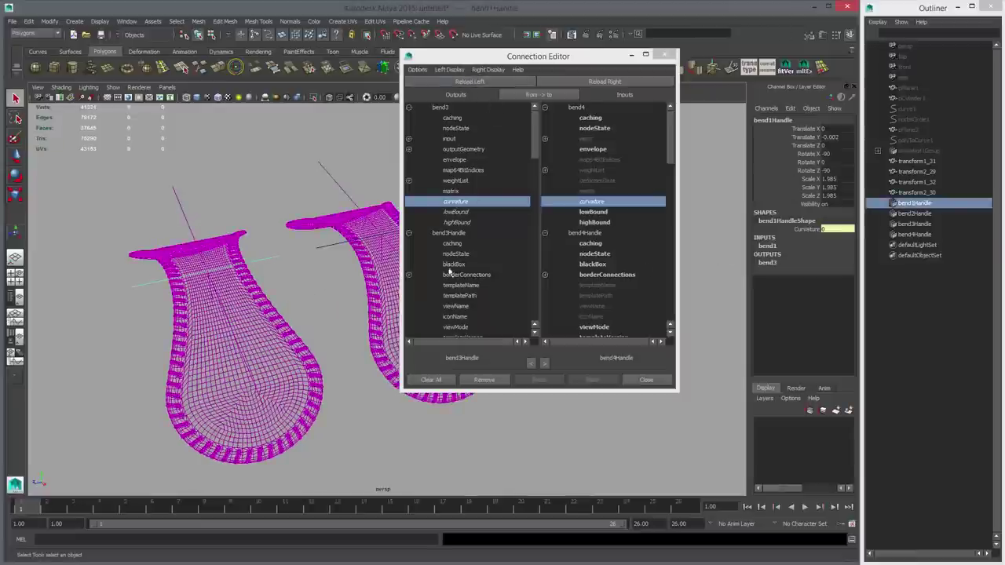
left_click(772, 249)
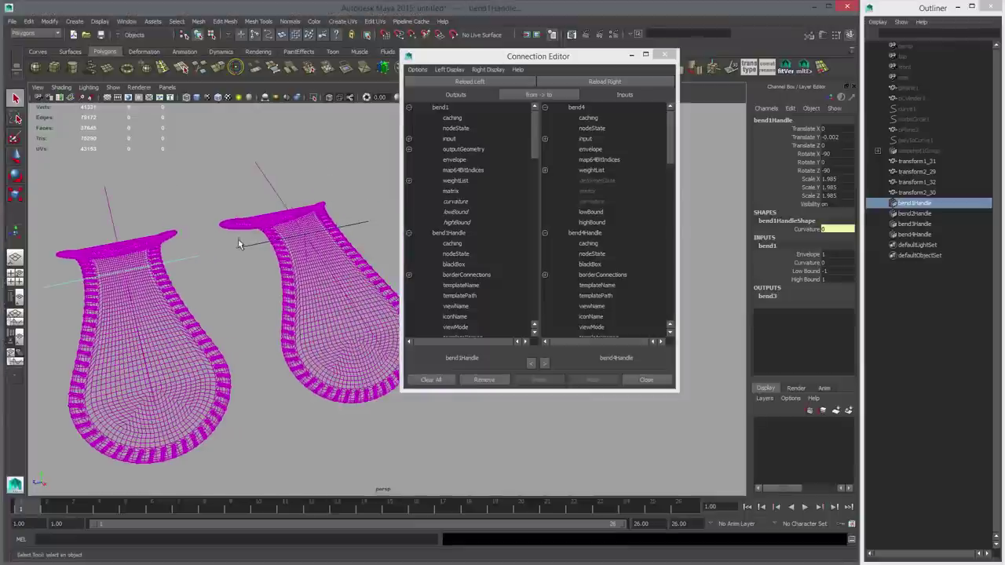
left_click(768, 246)
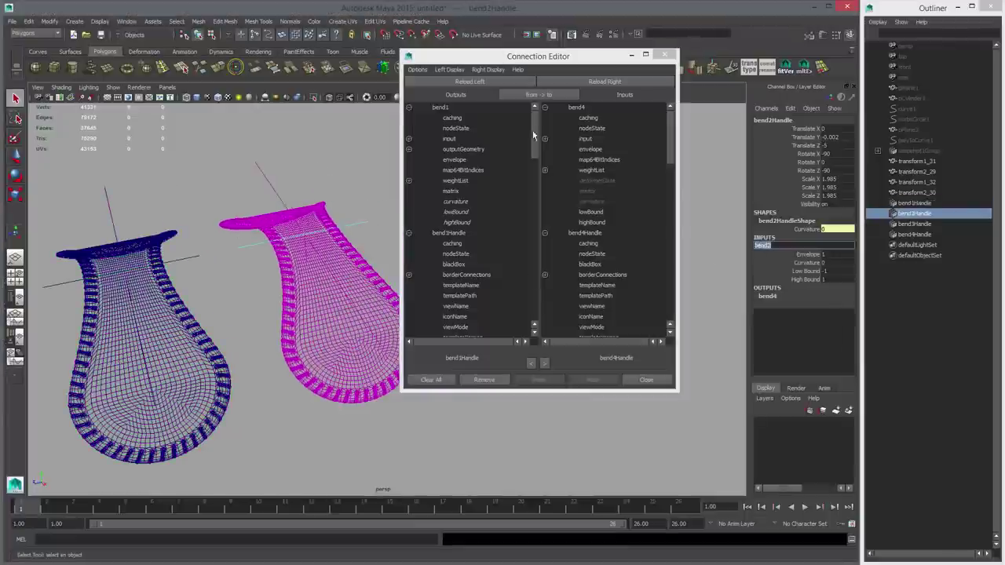
left_click(568, 82)
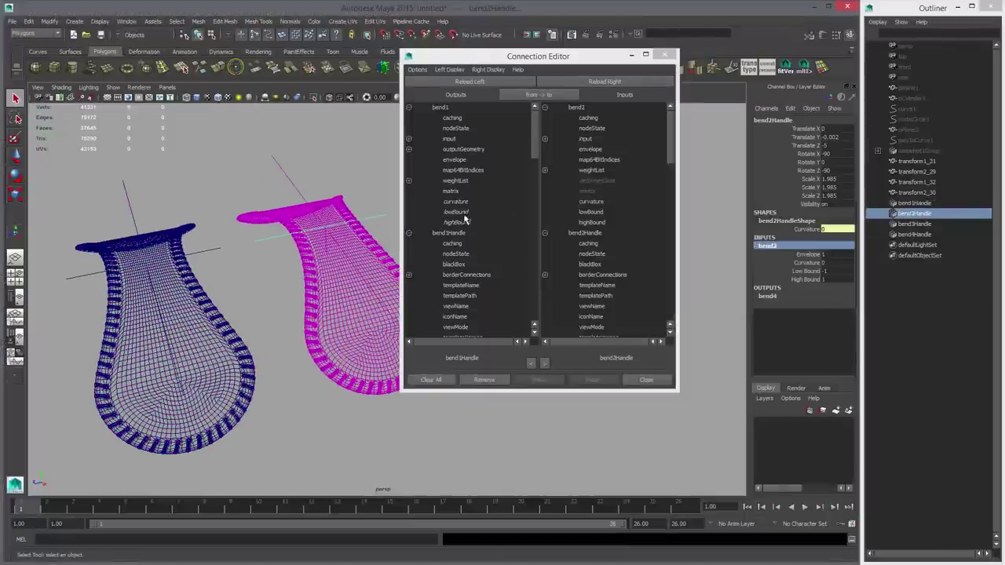
left_click(478, 202)
left_click(597, 204)
left_click(651, 380)
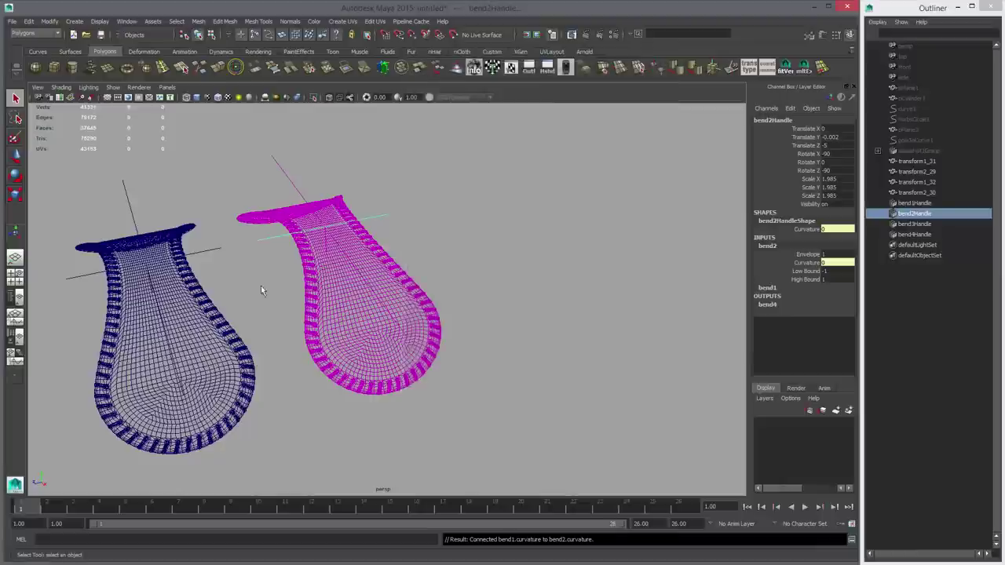
Step: Select bend1Handle and, in the side view, raise the Curvature of bend1 to about 41.7 to bend both pieces crosswise
left_click(220, 253)
left_click(767, 265)
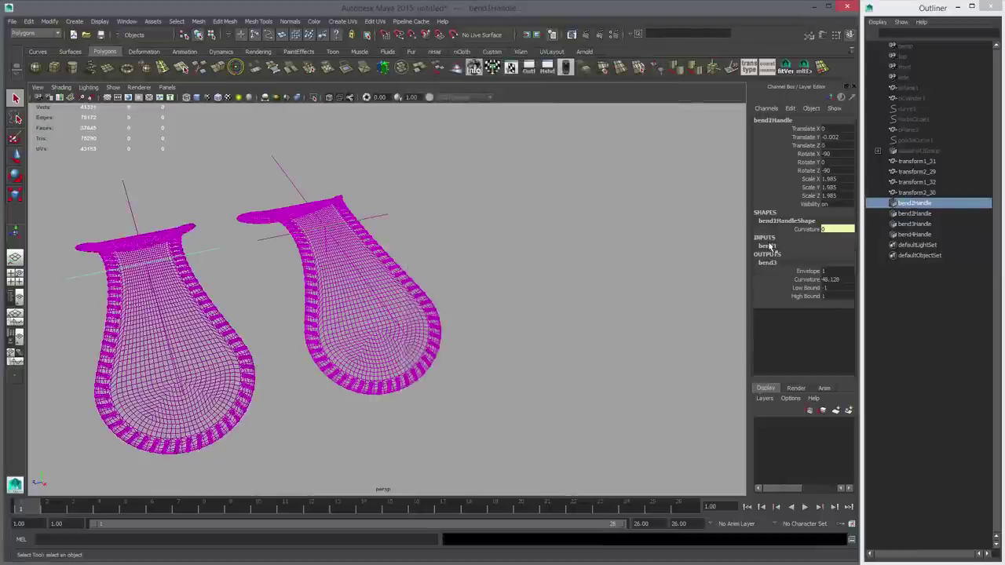
left_click(769, 246)
left_click(808, 263)
mouse_move(500, 257)
middle_mouse_down()
mouse_move(531, 260)
mouse_move(514, 268)
middle_mouse_up()
key("ctrl+z")
left_click_drag(385, 314, 457, 261, "alt")
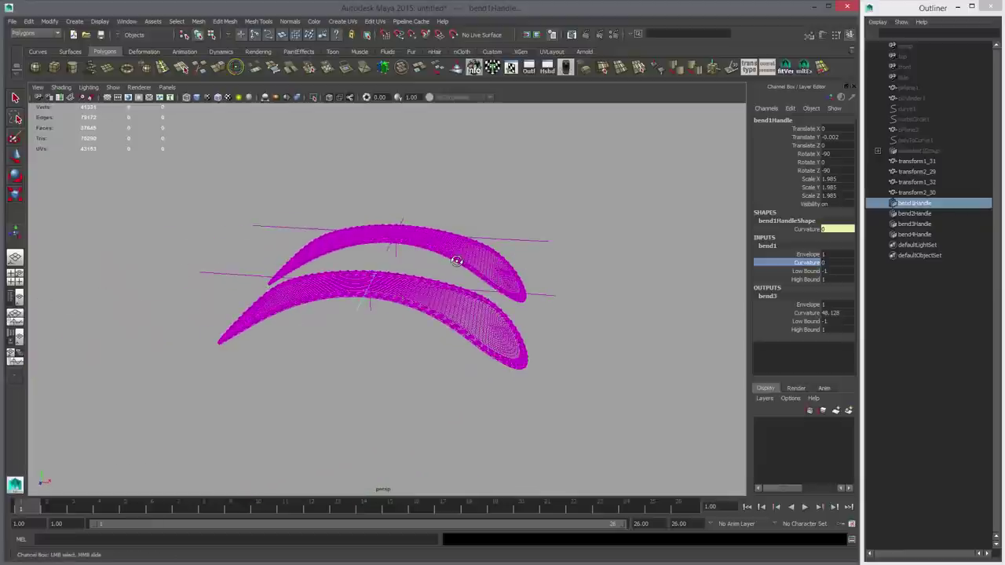
key("space")
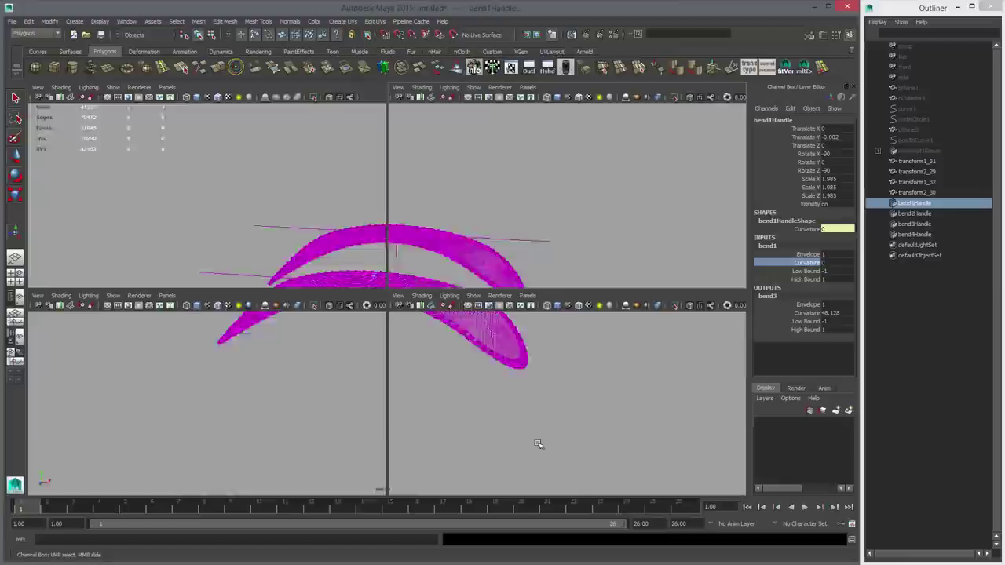
key("space")
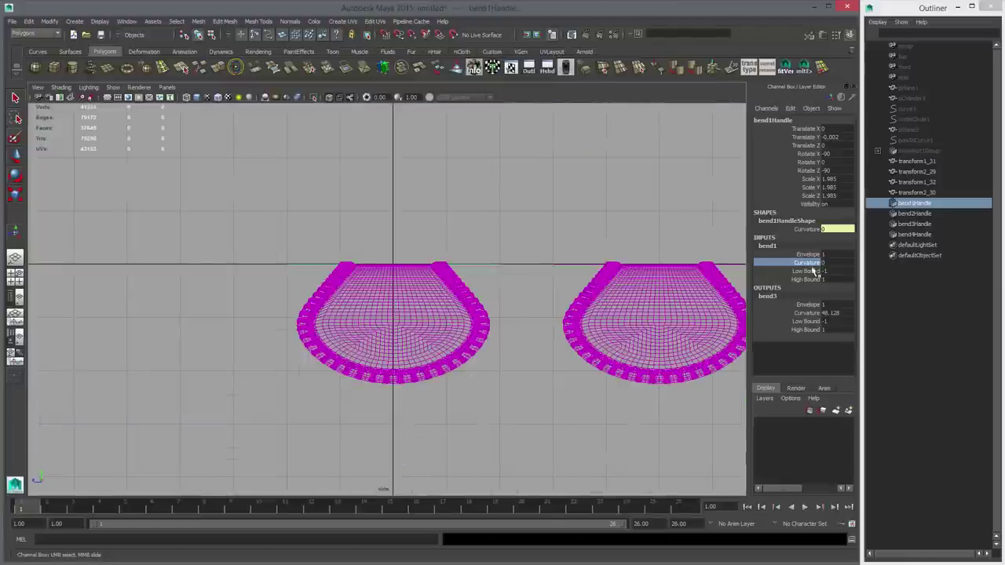
middle_click_drag(438, 306, 569, 312)
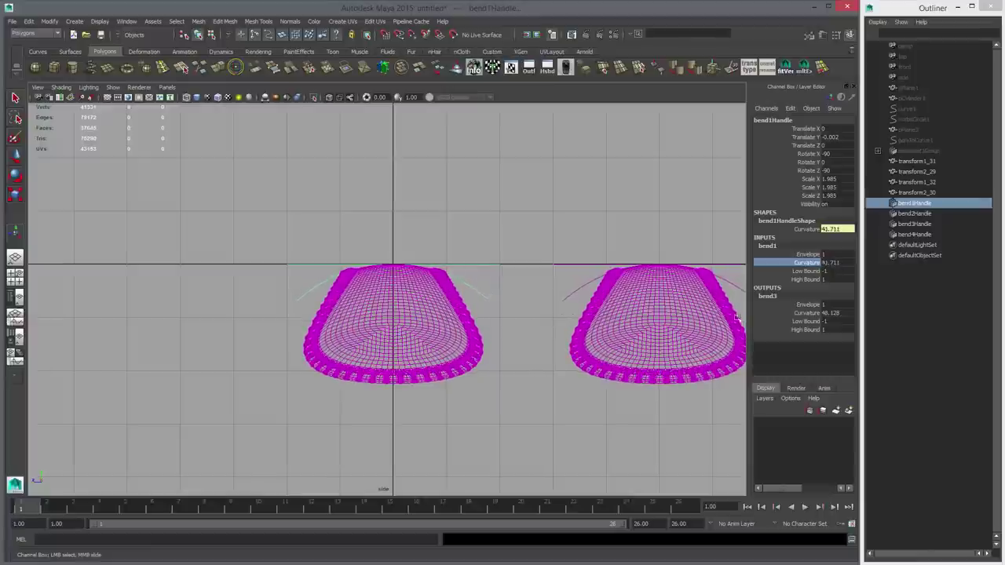
Step: Raise the Curvature of bend3 to about 150.3 so both pieces curl into ball halves, and inspect them shaded
left_click(806, 313)
middle_click_drag(466, 311, 817, 346)
key("space")
key("space")
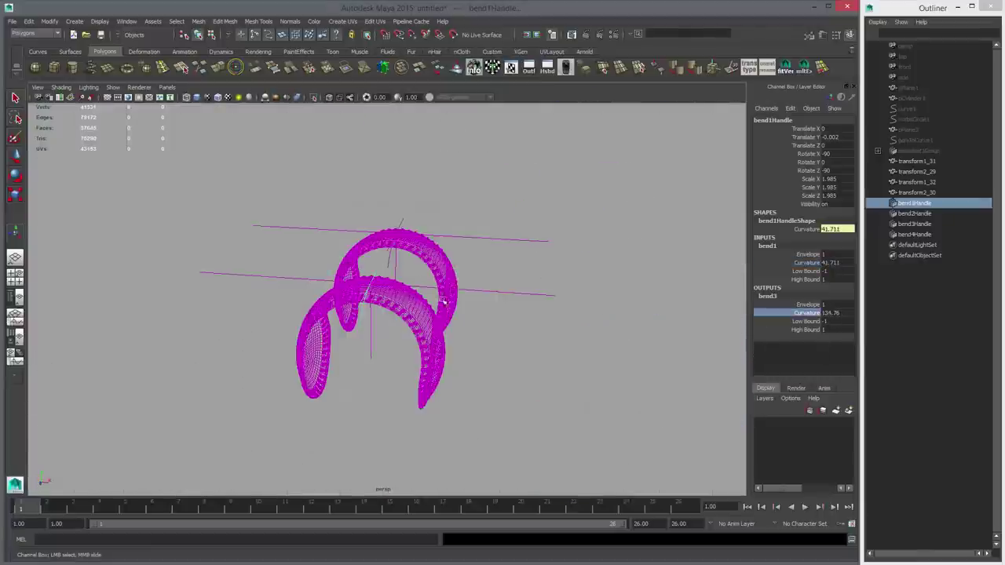
mouse_move(442, 302)
left_mouse_down("alt")
mouse_move(457, 278)
mouse_move(450, 286)
left_mouse_up("alt")
middle_click_drag(445, 304, 518, 308)
mouse_move(518, 309)
left_mouse_down("alt")
mouse_move(447, 326)
mouse_move(404, 300)
left_mouse_up("alt")
key("5")
right_click_drag(405, 300, 469, 344, "alt")
mouse_move(469, 344)
left_mouse_down("alt")
mouse_move(306, 283)
mouse_move(262, 253)
mouse_move(366, 298)
mouse_move(388, 354)
mouse_move(447, 291)
mouse_move(664, 269)
left_mouse_up("alt")
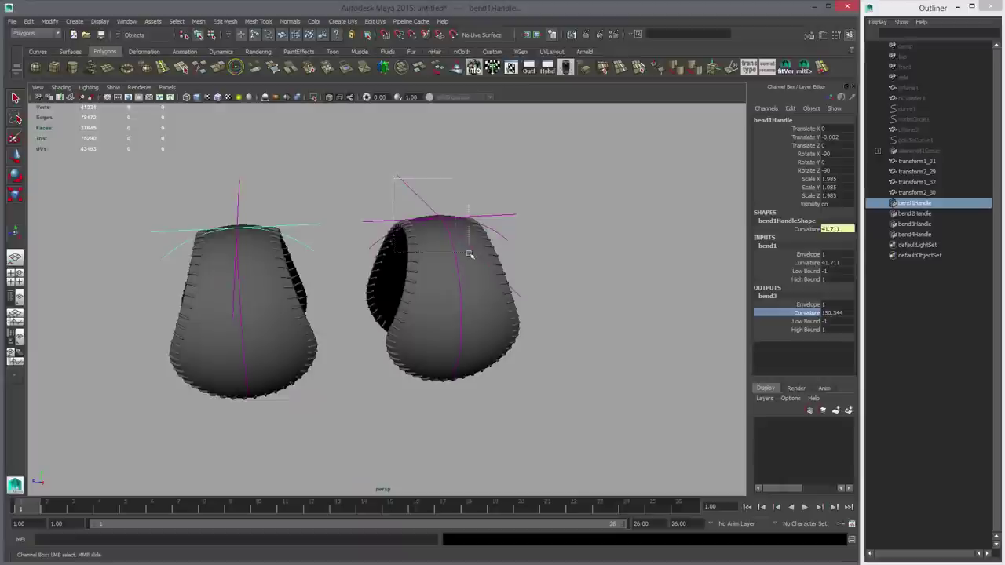
Step: Select the duplicated panel and stitches together with bend2Handle and bend4Handle, and group them
left_click_drag(470, 254, 469, 254)
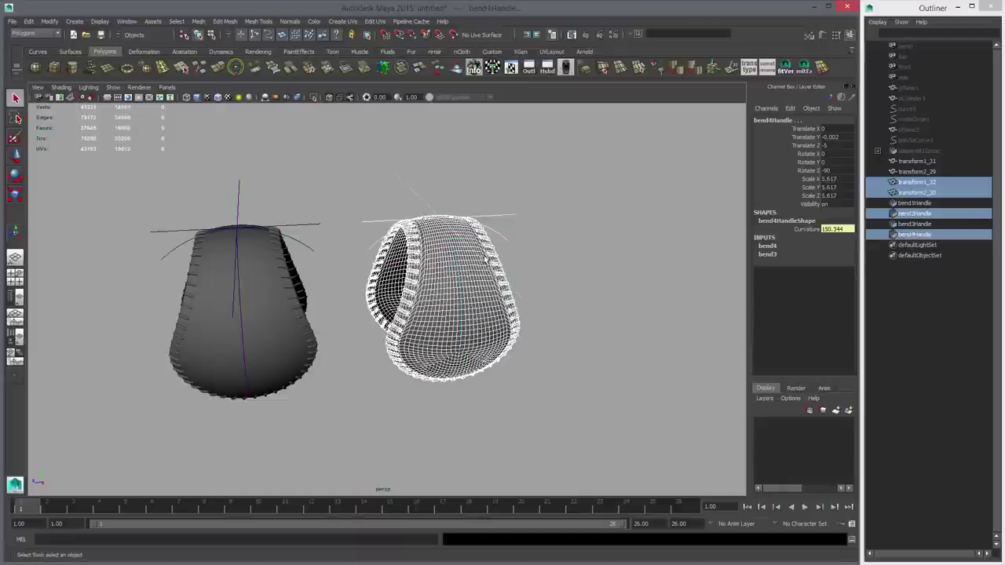
middle_click_drag(484, 259, 455, 315, "alt")
scroll(455, 315, "up", 5)
left_click_drag(454, 316, 515, 340, "alt")
scroll(491, 330, "up", 3)
key("4")
middle_click_drag(527, 310, 511, 323, "alt")
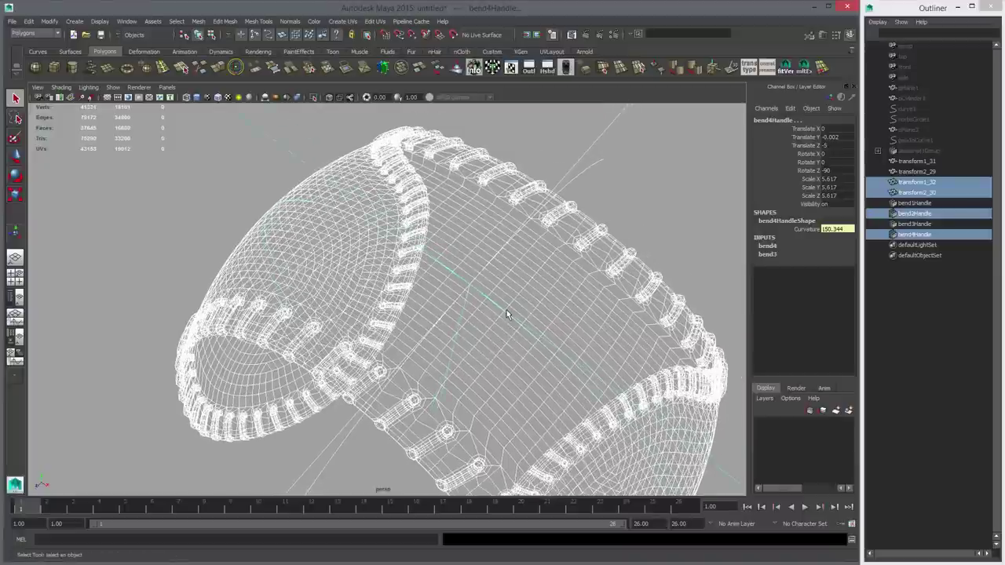
key("ctrl+g")
Step: Snap the pivot of group1 to the vertex at the centre of its curved panel
left_click_drag(500, 303, 498, 308, "alt")
key("w")
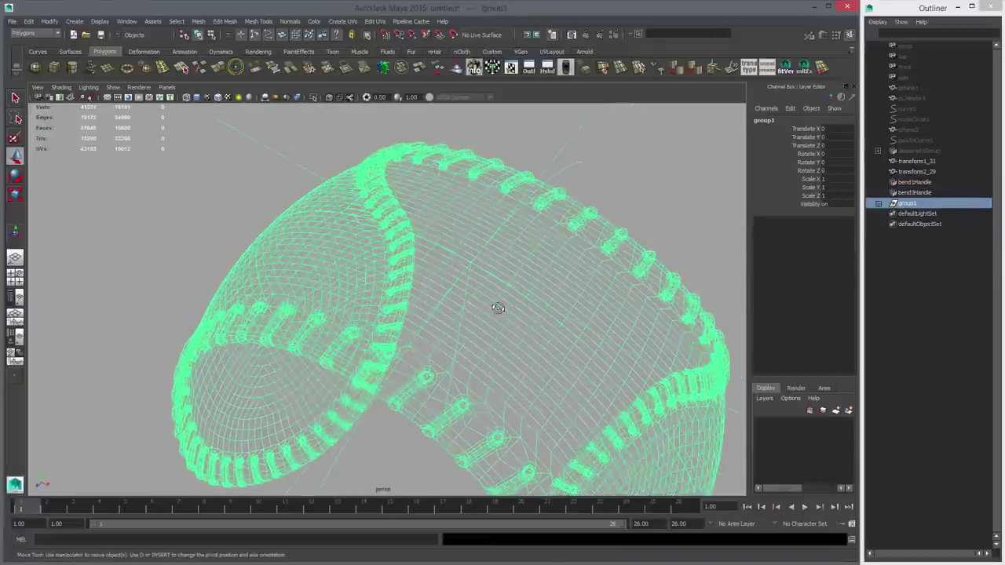
key("d")
key("v")
middle_click_drag(488, 270, 478, 265)
right_click_drag(466, 287, 291, 308, "alt")
left_click_drag(377, 294, 314, 297, "alt")
right_click_drag(408, 267, 338, 275, "alt")
Step: Rotate group1 to Rotate Z 180 and Rotate Y 90 so it opens toward the first half, turned crosswise
key("e")
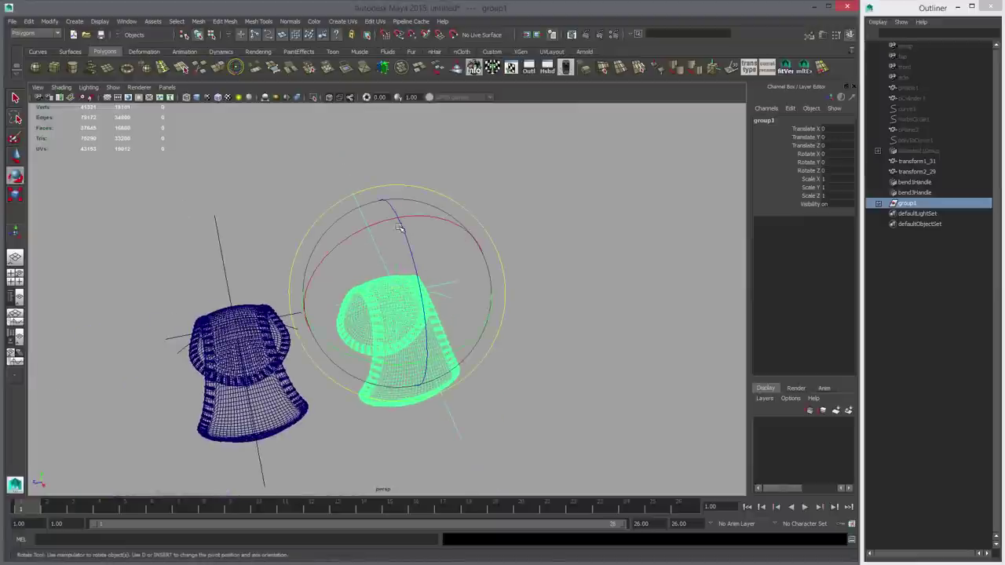
left_click_drag(399, 226, 436, 468)
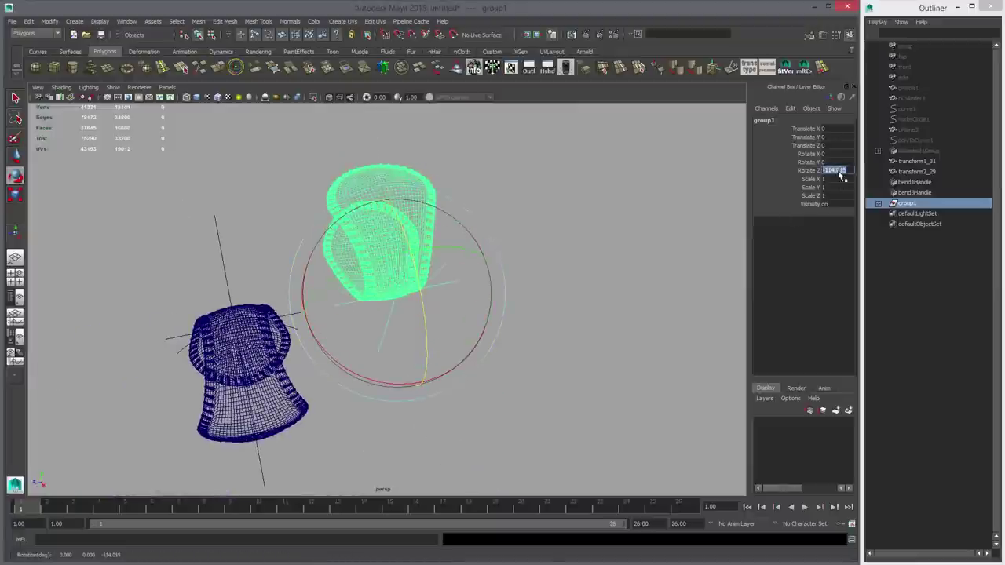
type("0")
key("Return")
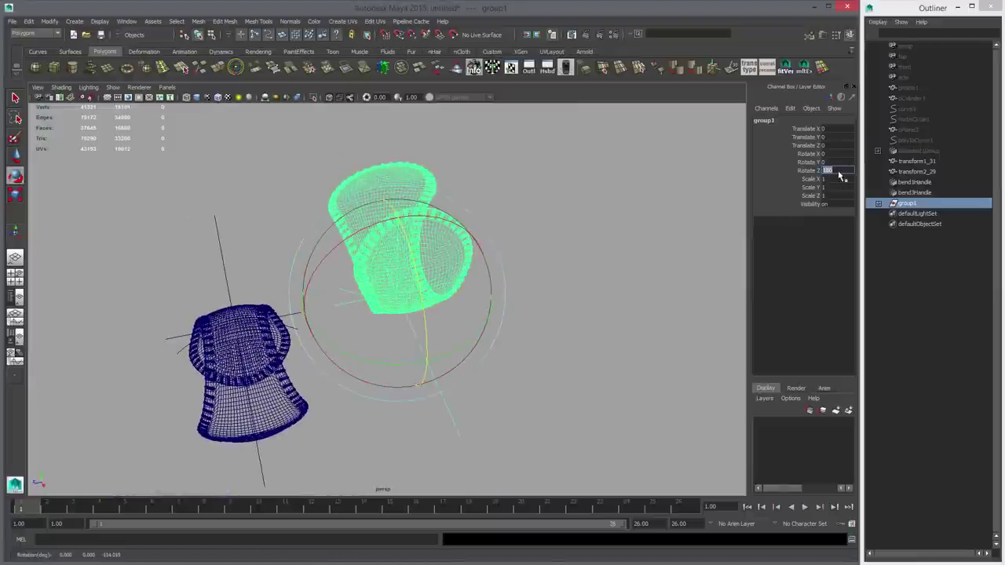
left_click_drag(466, 344, 386, 323)
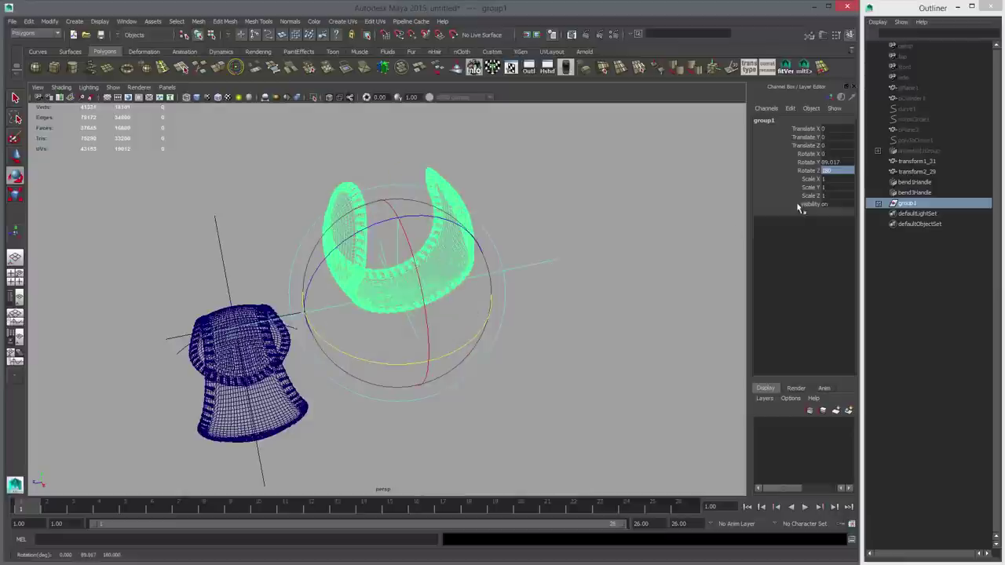
left_click(834, 162)
type("90")
key("Return")
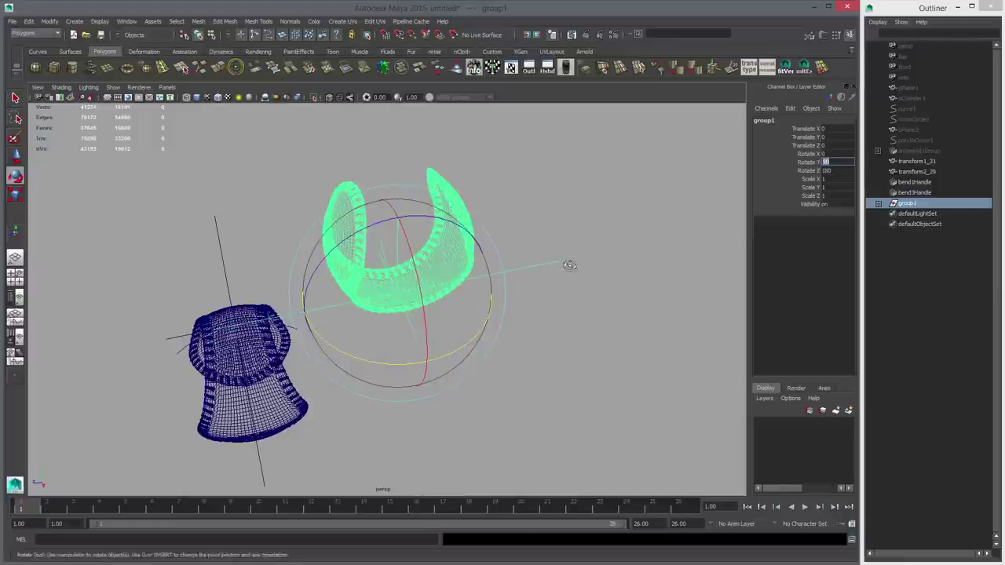
Step: Move group1 in the top view to Translate Z 5, snapping its pivot to the grid origin, and check it from the side
key("w")
key("space")
key("space")
right_click_drag(454, 301, 363, 294, "alt")
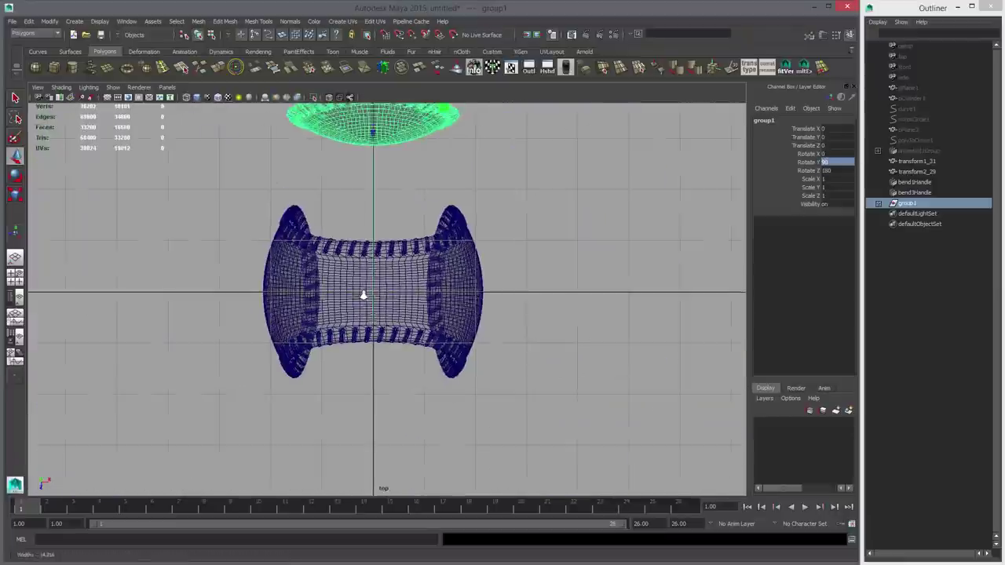
left_click_drag(373, 129, 373, 223)
right_click_drag(346, 332, 639, 369, "alt")
key("x")
middle_click(345, 275)
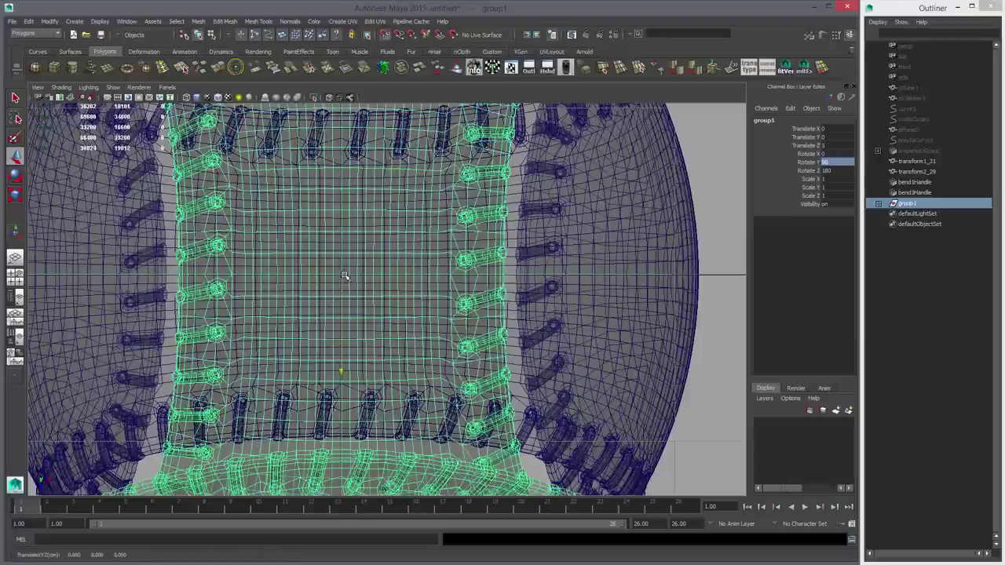
key("space")
key("space")
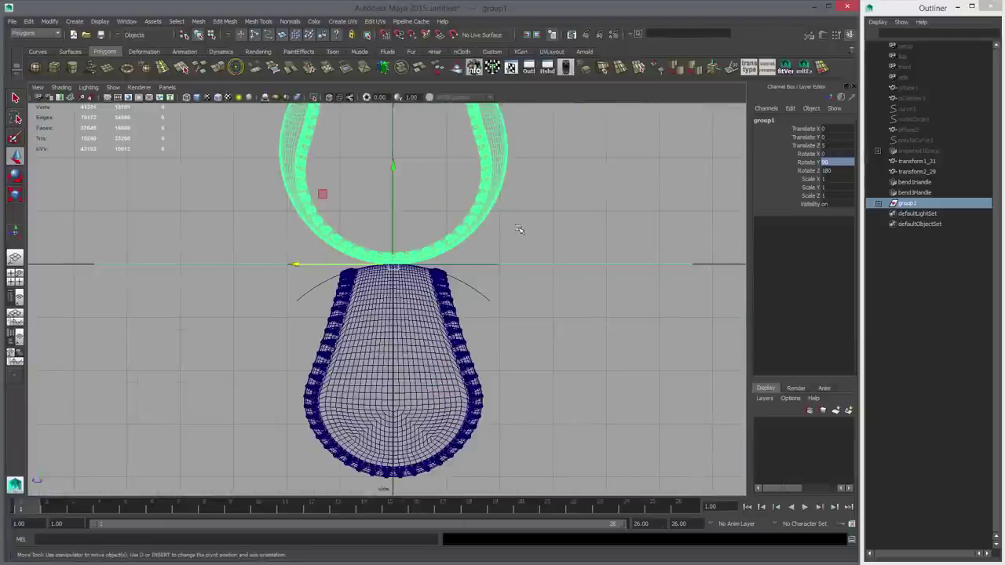
Step: Move group1 down in the side view to about Translate Y -4.198, nesting it around the first half
middle_click_drag(518, 229, 531, 445)
middle_click_drag(501, 409, 483, 315, "alt")
right_click_drag(484, 315, 608, 420, "alt")
middle_click_drag(556, 305, 554, 308)
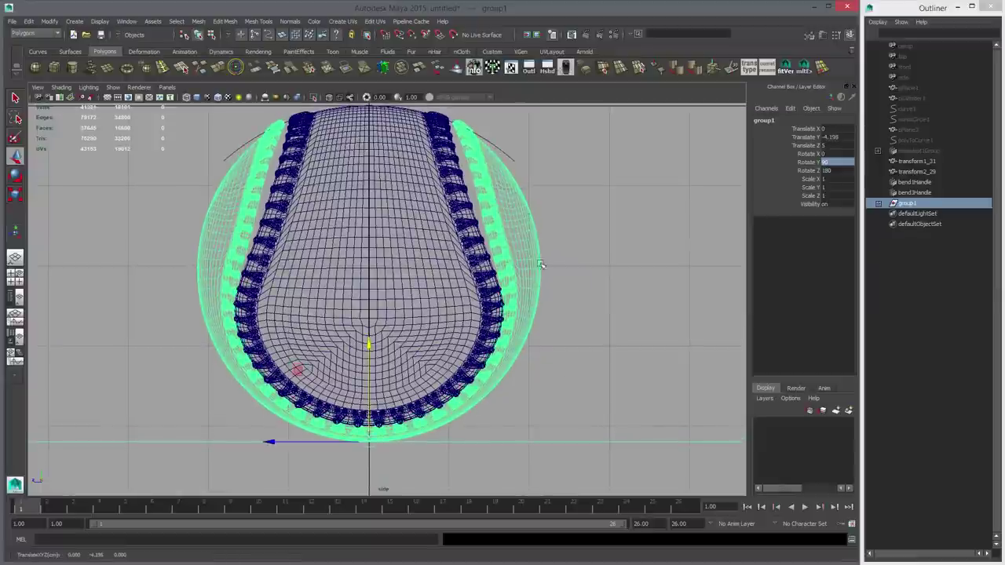
Step: Select bend1Handle, show the ball shaded in the perspective view and expand the bend1 and bend3 attributes
left_click(508, 155)
key("space")
key("space")
left_click_drag(466, 293, 521, 238, "alt")
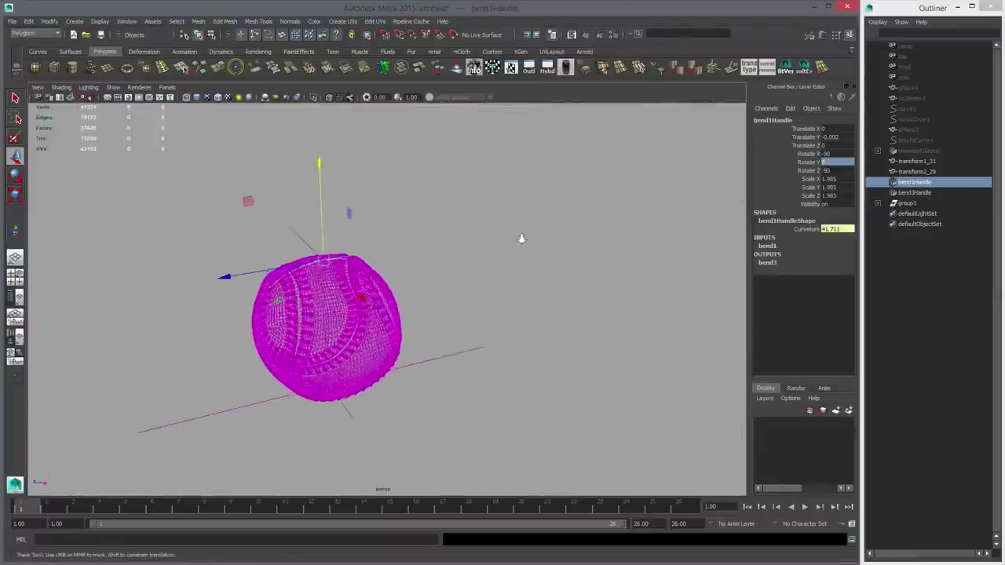
right_click_drag(521, 238, 614, 313, "alt")
key("5")
middle_click_drag(464, 290, 527, 301, "alt")
left_click_drag(527, 301, 451, 310, "alt")
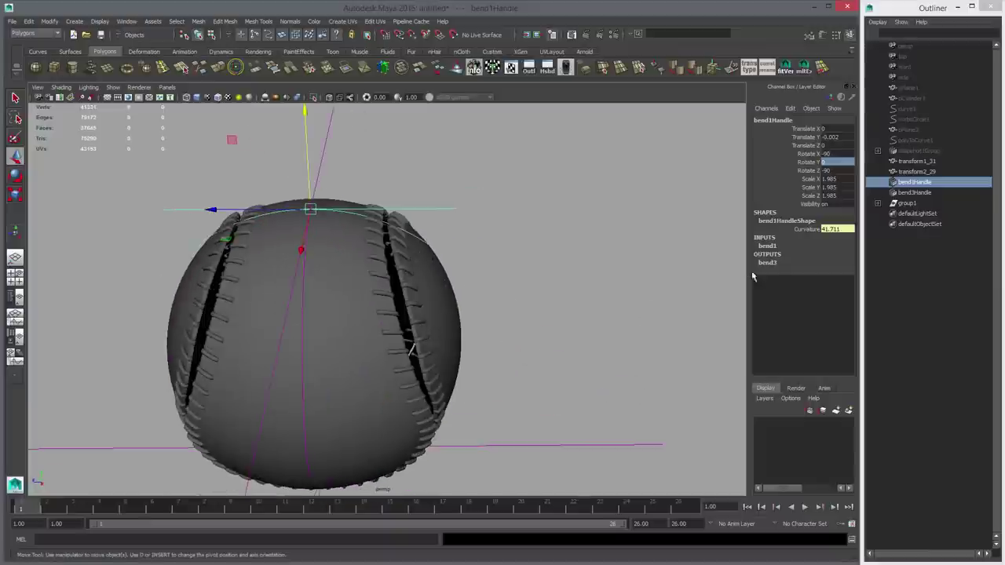
left_click(770, 247)
left_click(804, 264)
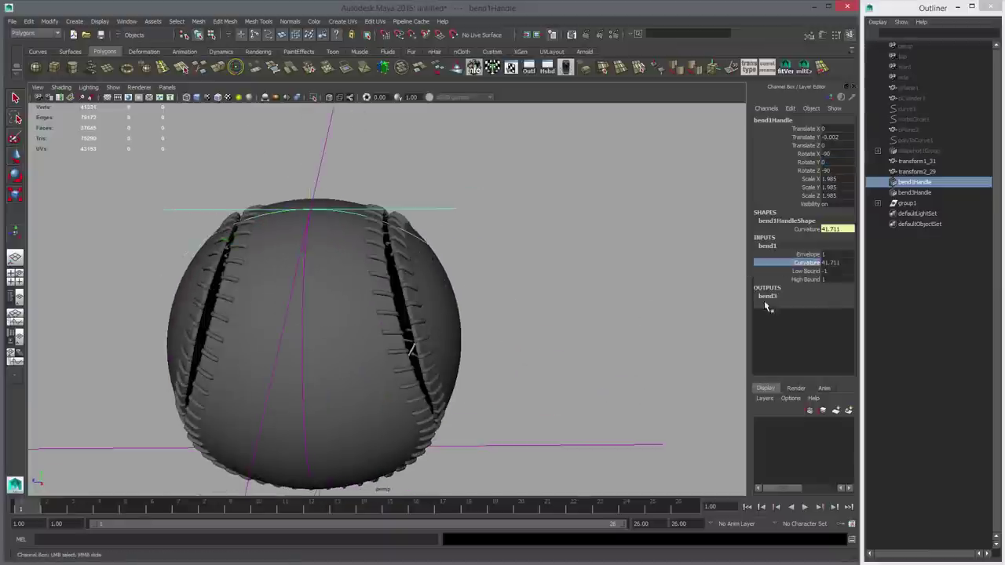
left_click(767, 297)
key("w")
middle_click_drag(496, 293, 510, 298)
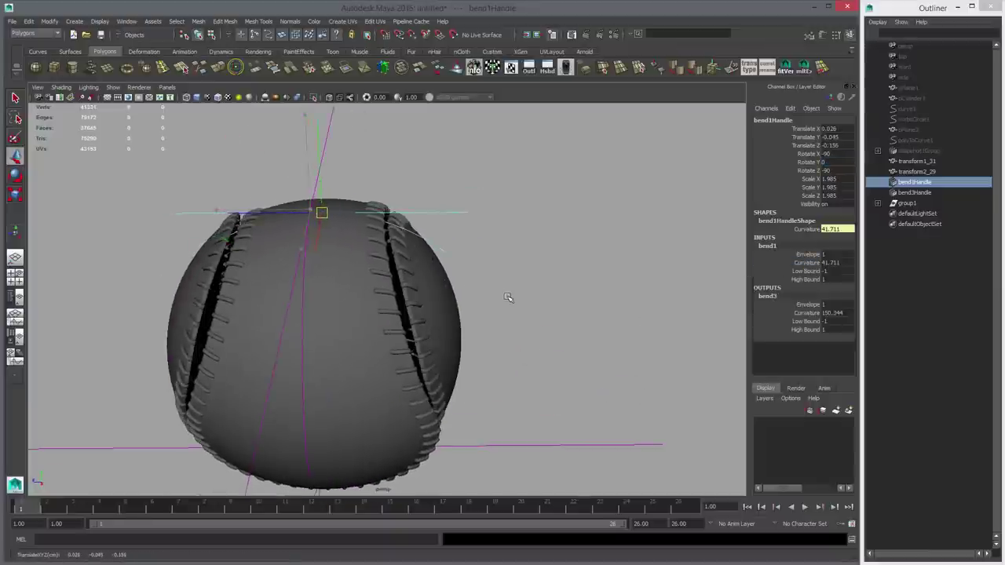
key("ctrl+z")
Step: Set the bend3 Curvature to 152.521 and check the seam gap around the ball
key("r")
left_click(809, 264)
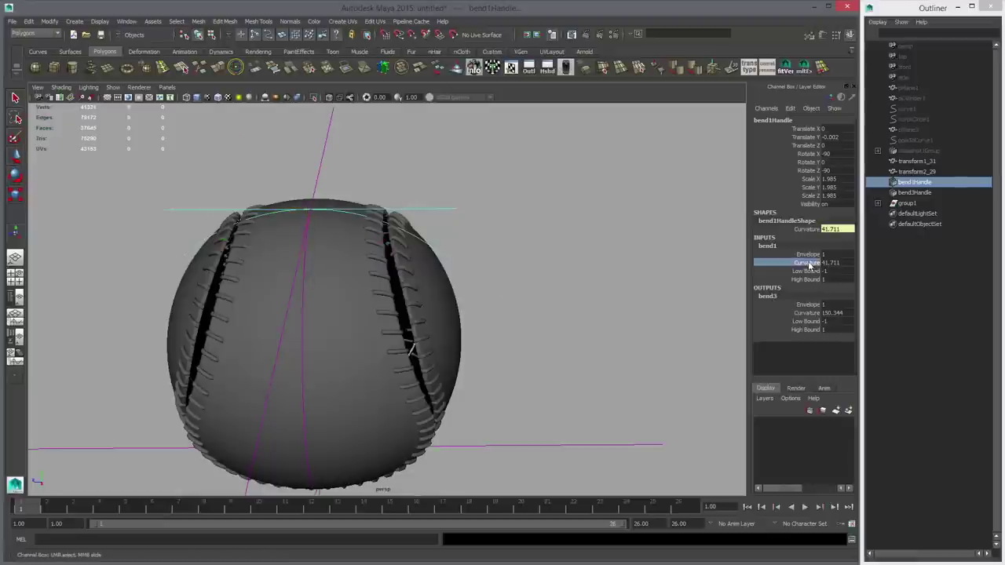
mouse_move(559, 279)
middle_mouse_down()
mouse_move(610, 282)
mouse_move(551, 285)
mouse_move(557, 296)
middle_mouse_up()
left_click(810, 313)
left_click_drag(550, 296, 388, 330, "alt")
middle_click_drag(388, 330, 424, 360, "alt")
left_click_drag(424, 360, 432, 325, "alt")
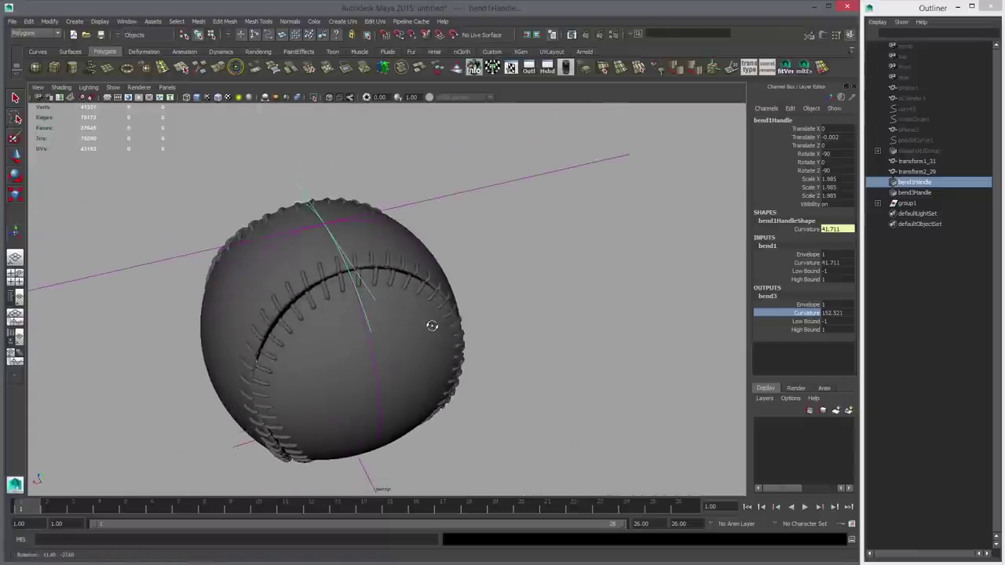
right_click_drag(433, 325, 468, 321, "alt")
left_click_drag(468, 321, 513, 299, "alt")
middle_click_drag(513, 299, 553, 354, "alt")
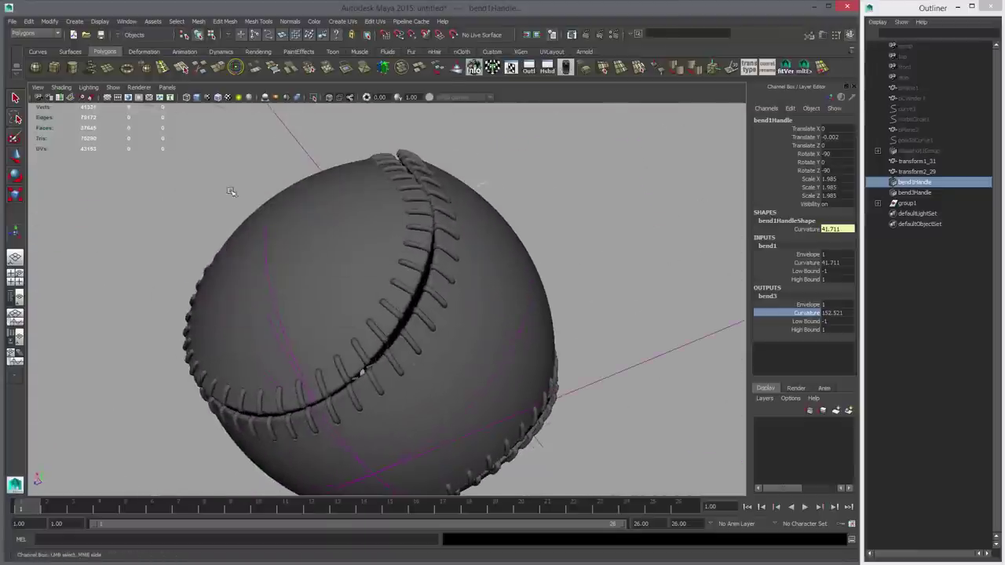
Step: Set the bend1 Curvature to 51.91, judging the ball's roundness in the top view
key("space")
key("space")
right_click_drag(526, 314, 440, 310, "alt")
middle_click_drag(551, 288, 553, 340, "alt")
right_click_drag(552, 340, 793, 345, "alt")
left_click(806, 263)
middle_click_drag(522, 264, 562, 268)
right_click_drag(594, 317, 579, 320, "alt")
middle_click_drag(580, 319, 590, 280, "alt")
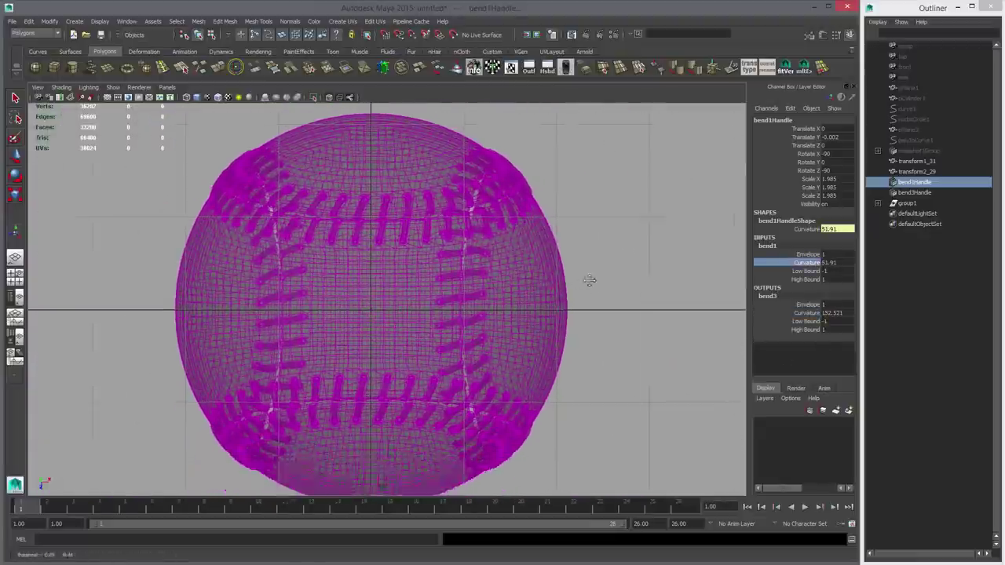
right_click_drag(590, 280, 555, 280, "alt")
Step: Set the bend3 Curvature to 153.094, judging the panel and stitch fit close up in the side view
left_click(809, 313)
key("space")
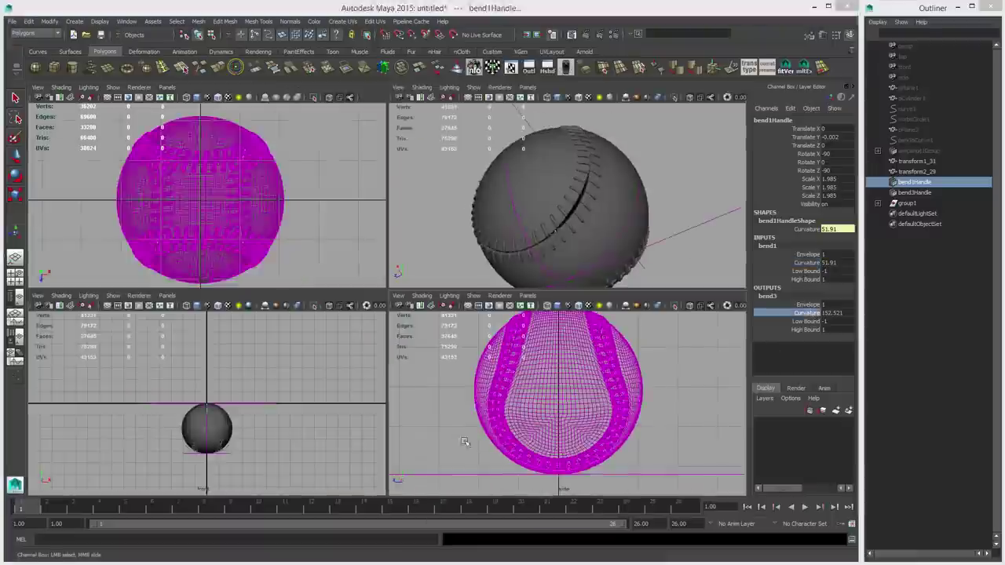
key("space")
key("space")
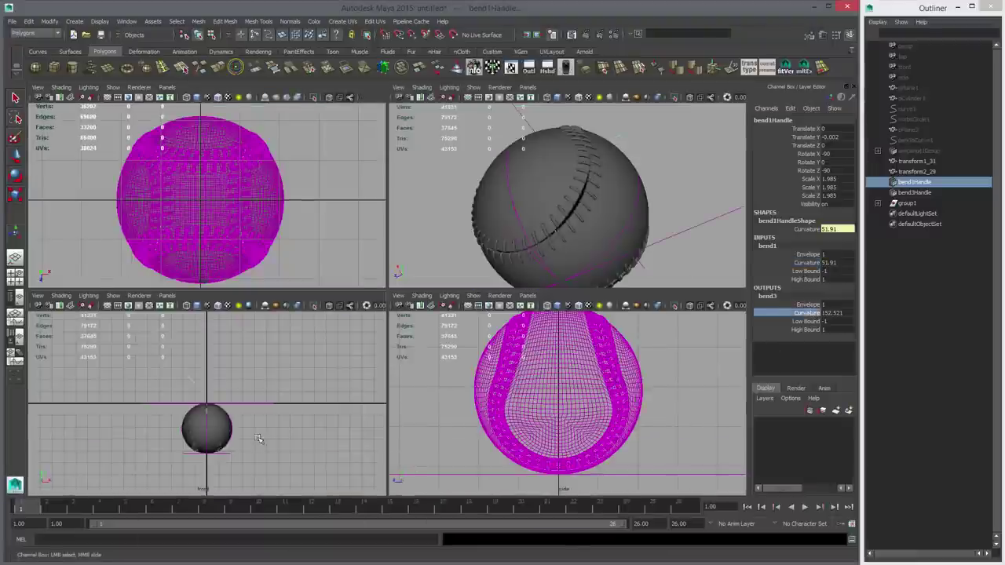
key("space")
key("space")
key("space")
right_click_drag(443, 376, 464, 385, "alt")
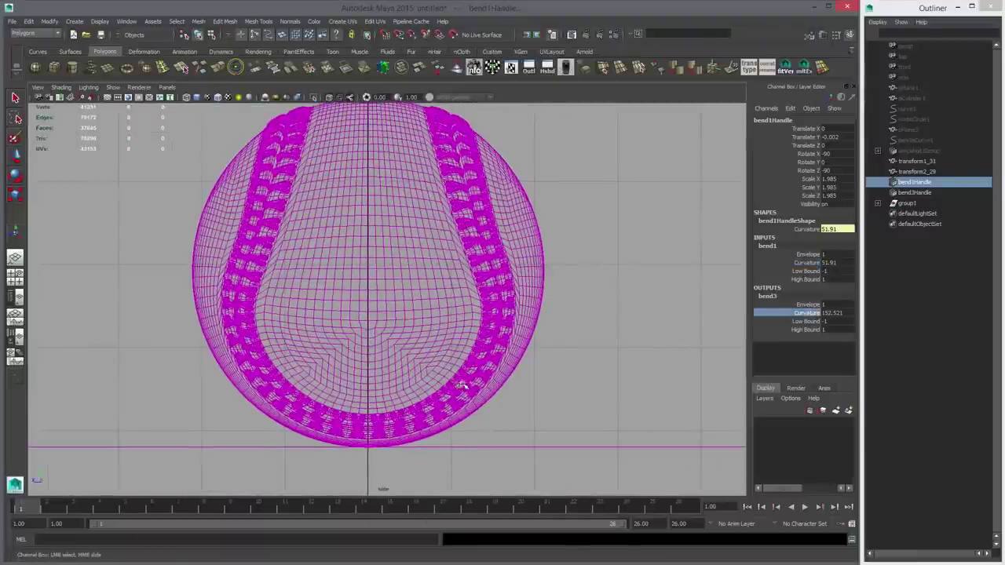
middle_click_drag(459, 245, 446, 394, "alt")
right_click_drag(446, 394, 577, 369, "alt")
middle_click_drag(592, 354, 627, 352)
key("space")
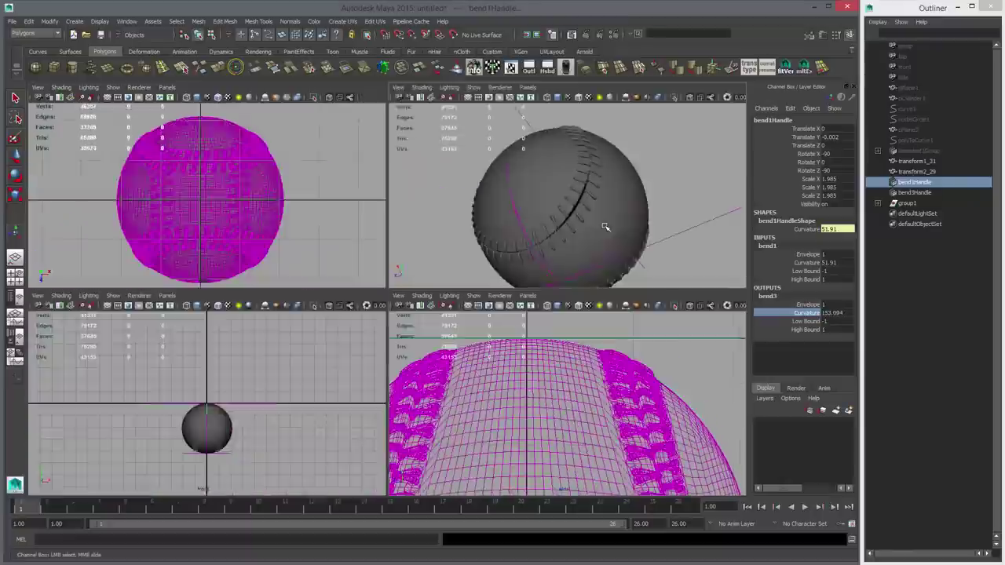
Step: Try a further small change of the bend3 Curvature in the perspective view and undo it
key("space")
mouse_move(560, 315)
middle_mouse_down()
mouse_move(529, 311)
mouse_move(558, 310)
middle_mouse_up()
key("ctrl+z")
left_click_drag(503, 320, 452, 372, "alt")
left_click_drag(347, 254, 378, 287, "alt")
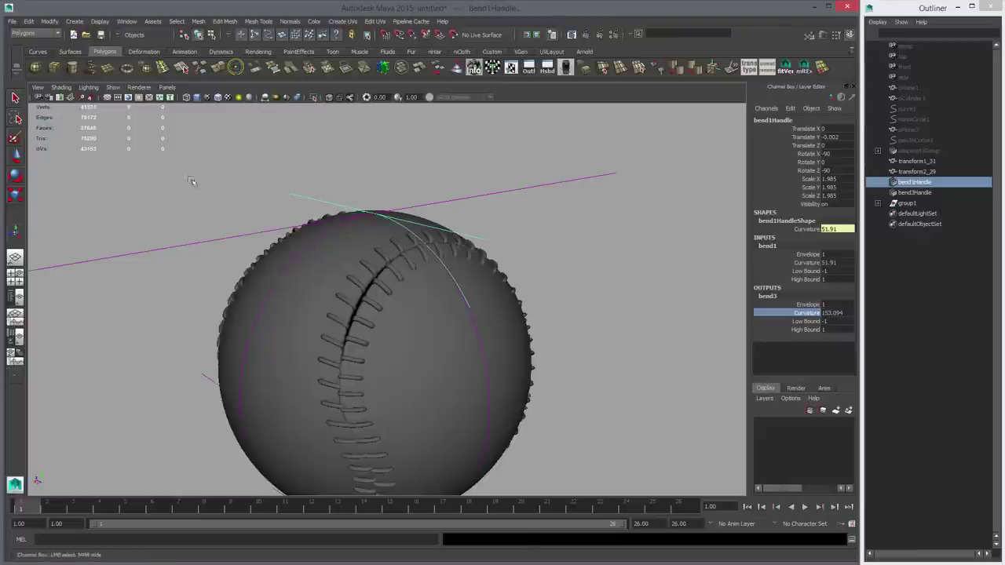
Step: Create a polygon sphere as a roundness guide and scale it uniformly to 2.531
left_click(35, 68)
left_click_drag(416, 302, 428, 280, "alt")
right_click_drag(429, 280, 330, 267, "alt")
key("r")
left_click_drag(377, 233, 502, 235)
Step: Set the sphere's Subdivisions Axis and Subdivisions Height to 128
left_click(782, 237)
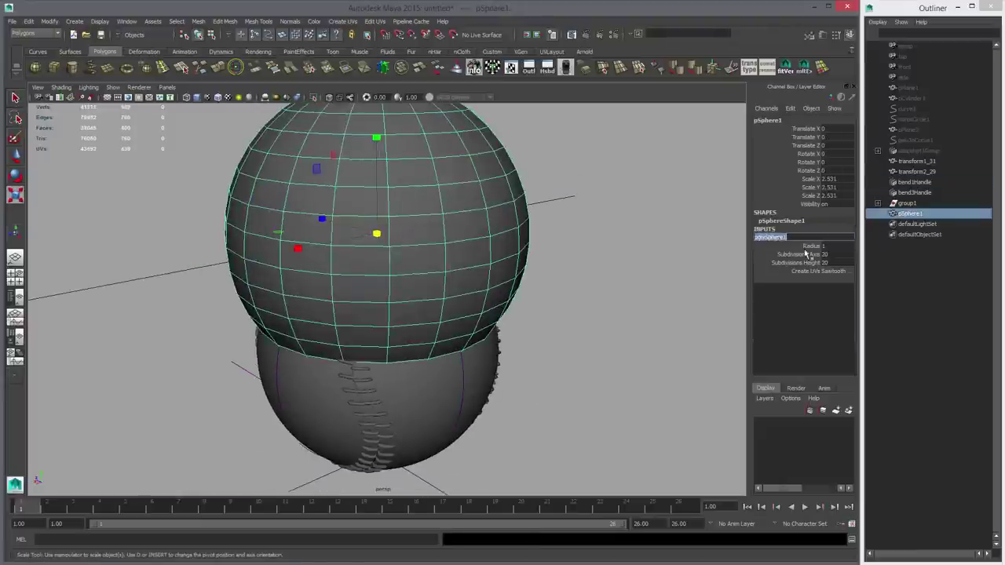
left_click_drag(831, 255, 832, 265)
type("128")
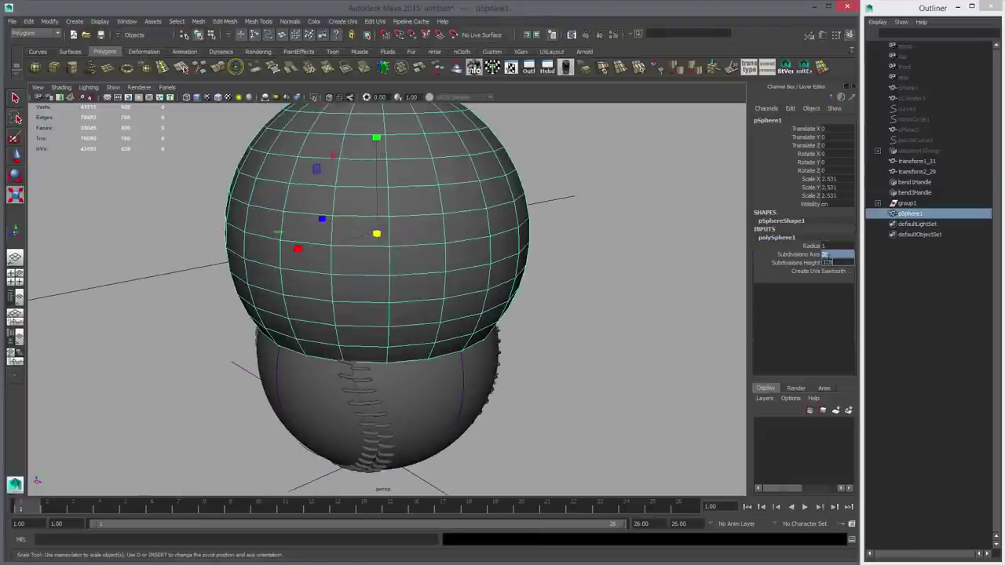
key("Return")
left_click_drag(550, 361, 489, 331, "alt")
Step: Move the sphere down to Translate Y -1.747 in the side view and snap its pivot to its topmost vertex
key("w")
key("space")
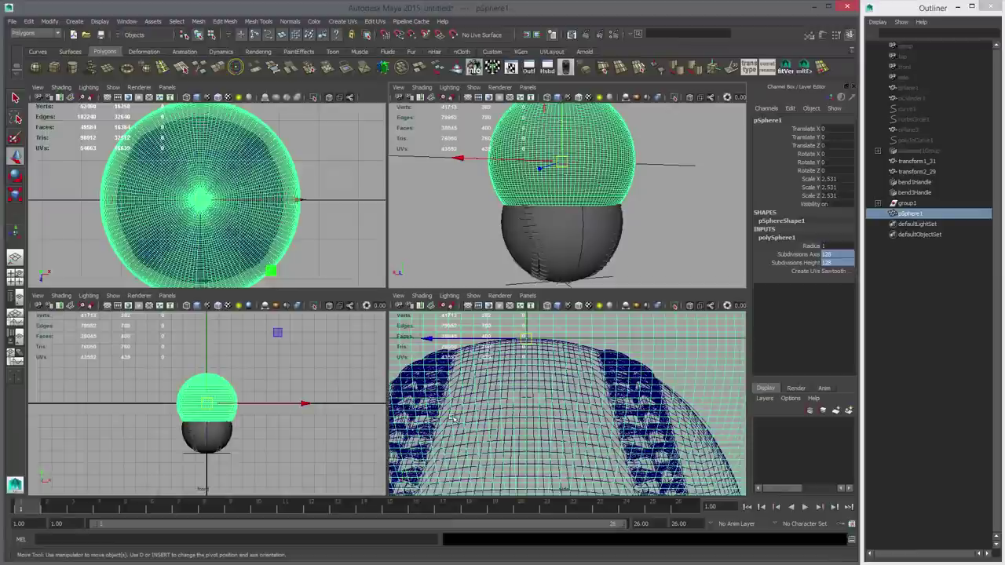
key("space")
right_click_drag(610, 399, 518, 416, "alt")
middle_click_drag(642, 458, 649, 382, "alt")
right_click_drag(648, 381, 680, 377, "alt")
middle_click_drag(551, 217, 556, 345, "shift")
middle_click_drag(485, 259, 493, 459, "alt")
right_click_drag(314, 346, 477, 358, "alt")
middle_click_drag(478, 359, 556, 456, "alt")
right_click_drag(556, 456, 591, 442, "alt")
key("v")
middle_click_drag(411, 345, 404, 344)
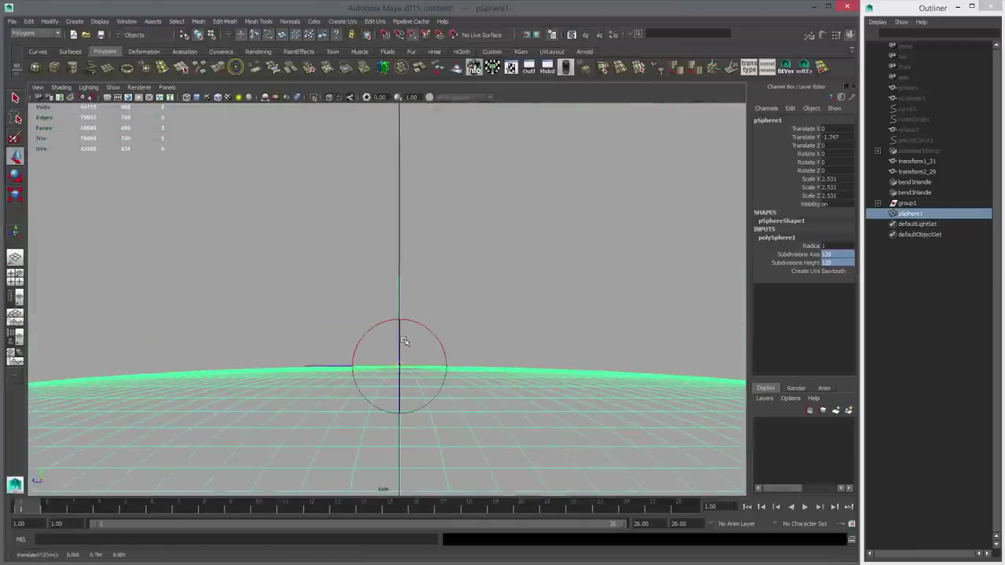
Step: Snap the sphere's top to the grid origin, giving Translate Y -2.531
right_click_drag(613, 384, 433, 415, "alt")
middle_click_drag(432, 415, 435, 337, "alt")
right_click_drag(707, 448, 660, 471, "alt")
key("x")
middle_click_drag(437, 300, 392, 296)
middle_click_drag(435, 367, 429, 240, "alt")
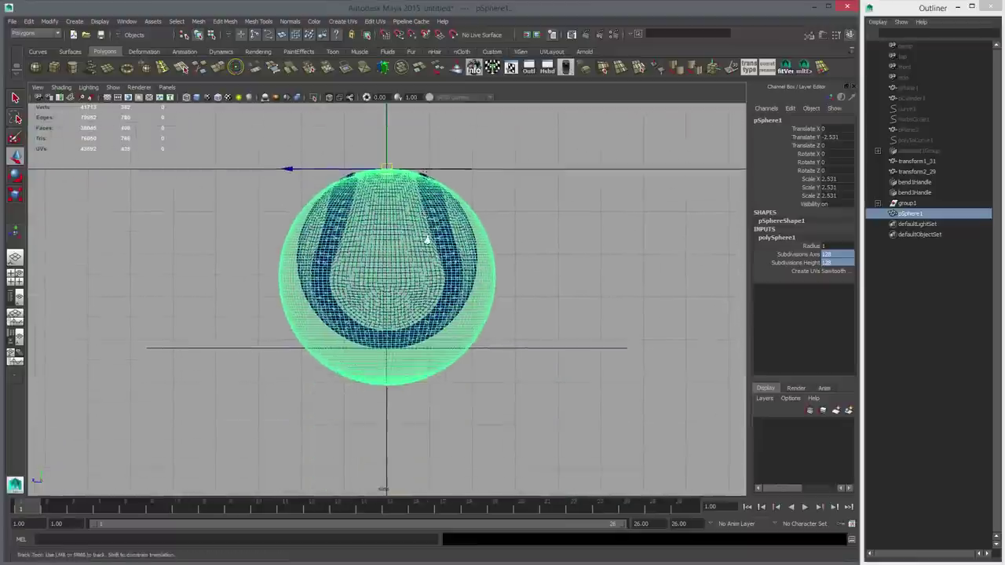
Step: Scale the sphere uniformly to 2.102 from its top pivot so it matches the ball's outline
right_click_drag(429, 240, 533, 314, "alt")
key("r")
middle_click_drag(600, 352, 555, 353)
middle_click_drag(509, 325, 511, 386, "alt")
right_click_drag(511, 385, 630, 376, "alt")
key("z")
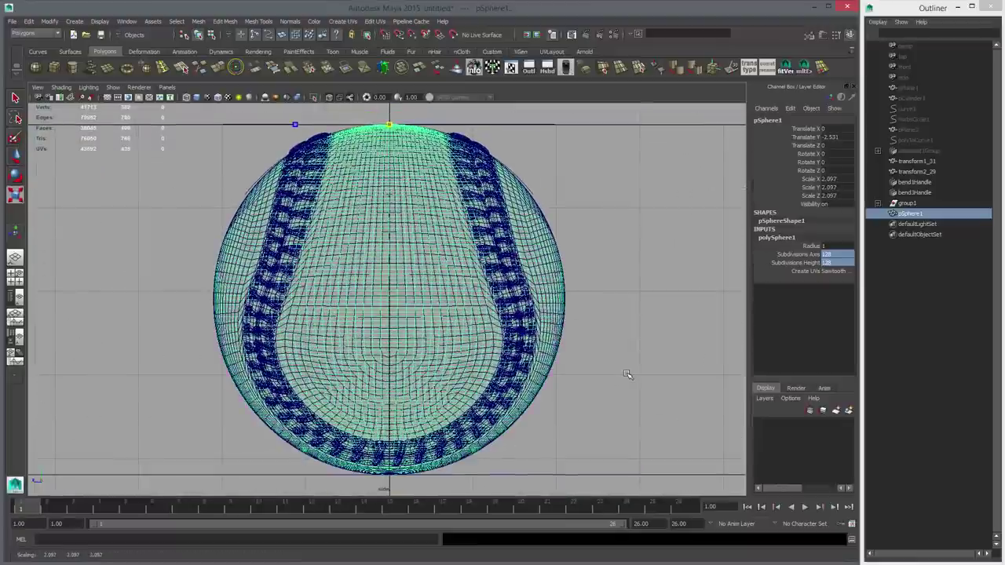
key("shift+z")
middle_click_drag(608, 281, 588, 347, "alt")
right_click_drag(495, 263, 551, 246, "alt")
Step: Select bend1Handle and set the bend1 Curvature to 53.514 so the panel follows the guide sphere
key("q")
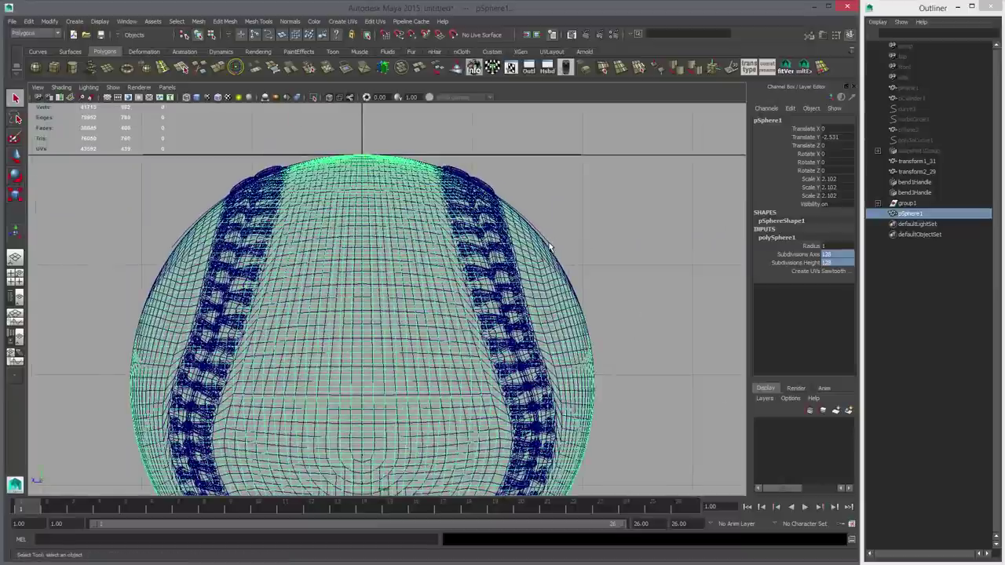
left_click(552, 245)
left_click(767, 246)
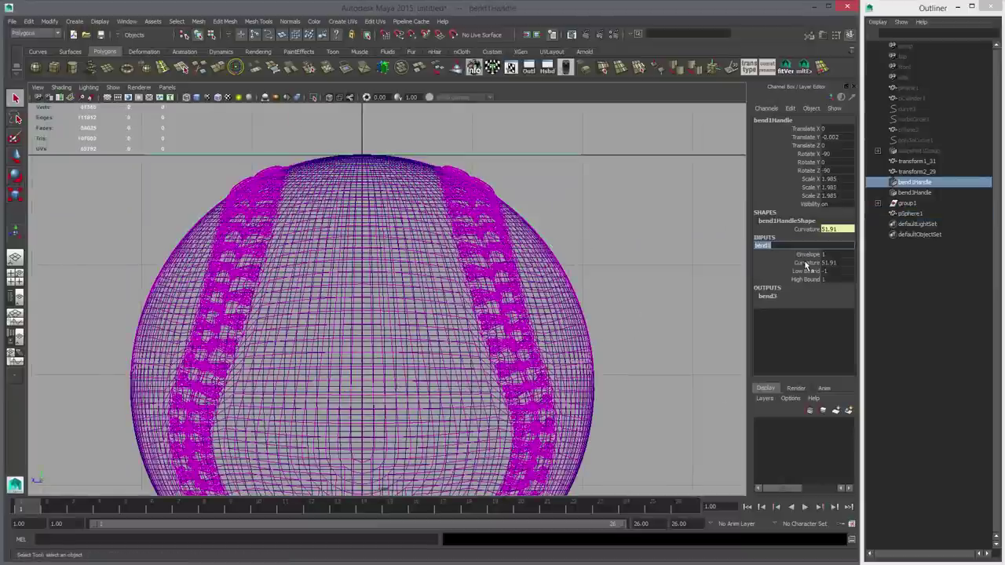
left_click(806, 262)
middle_click_drag(643, 276, 649, 278)
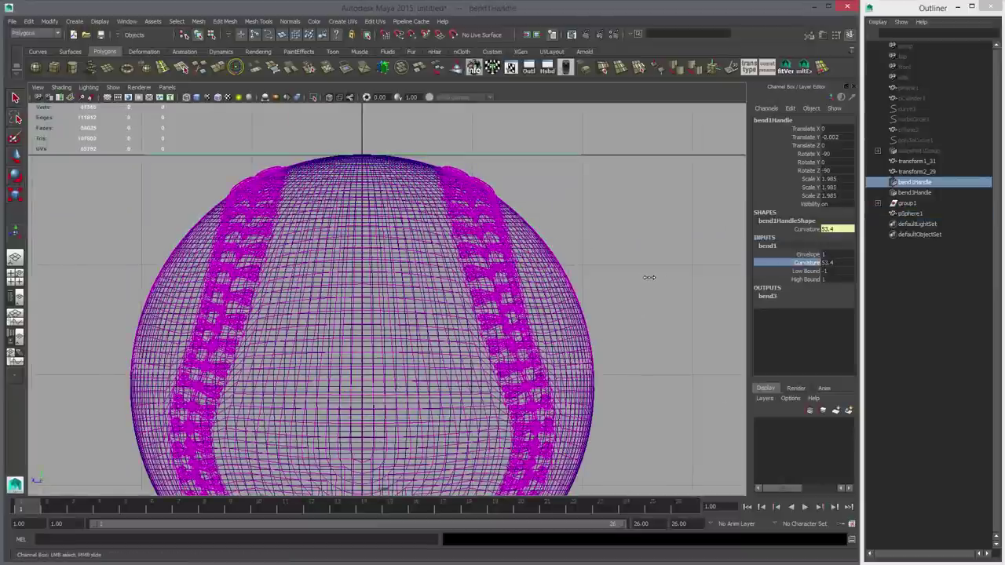
middle_click_drag(636, 366, 640, 258, "alt")
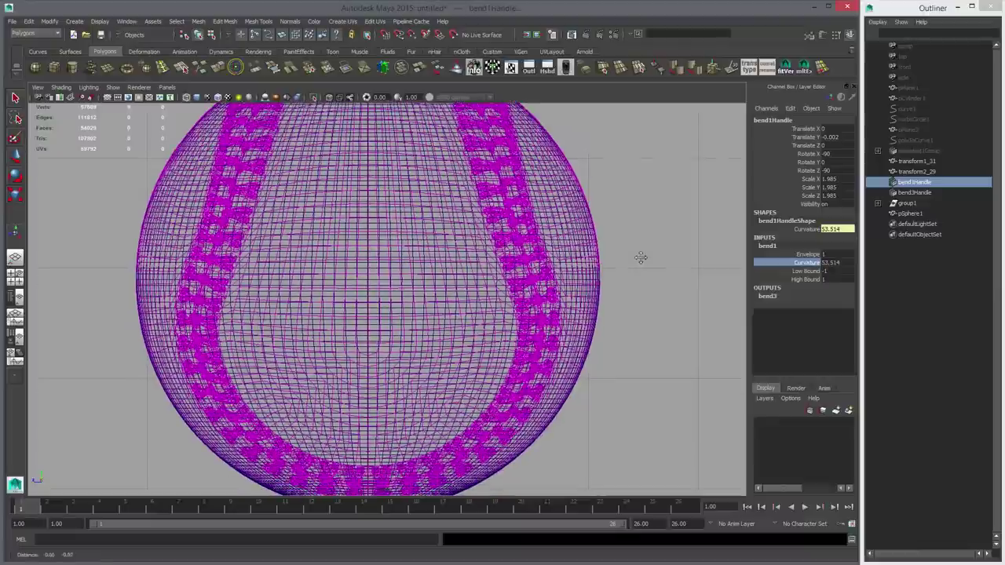
middle_click_drag(615, 315, 618, 274, "alt")
Step: Select group1 and move it in the side view to Translate Y -4.204, meeting the bottom of the guide sphere
left_click(909, 205)
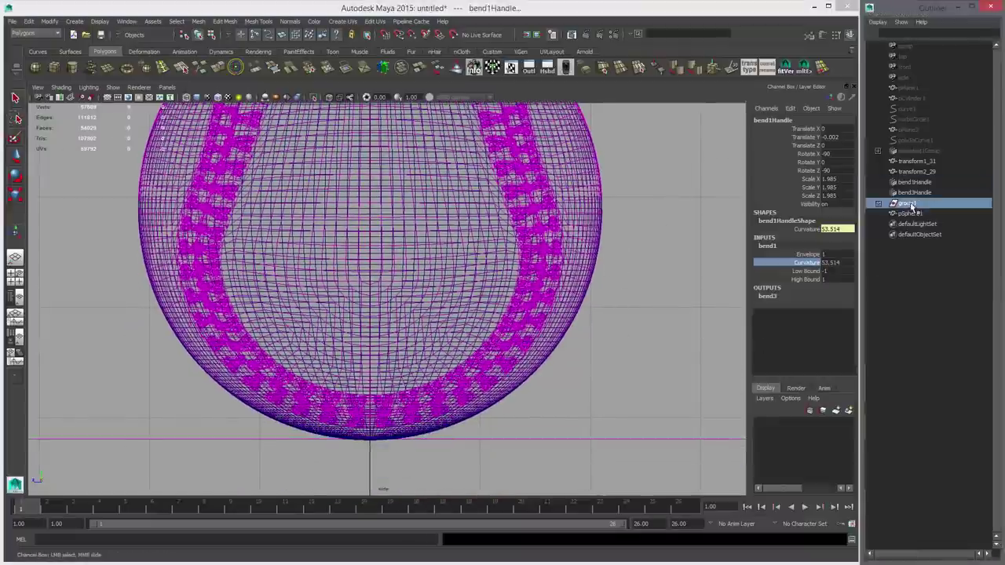
key("w")
left_click_drag(373, 342, 372, 343)
middle_click_drag(377, 457, 374, 457)
middle_click_drag(503, 463, 507, 369, "alt")
right_click_drag(507, 369, 628, 510, "alt")
middle_click_drag(628, 510, 650, 436, "alt")
right_click_drag(650, 435, 683, 479, "alt")
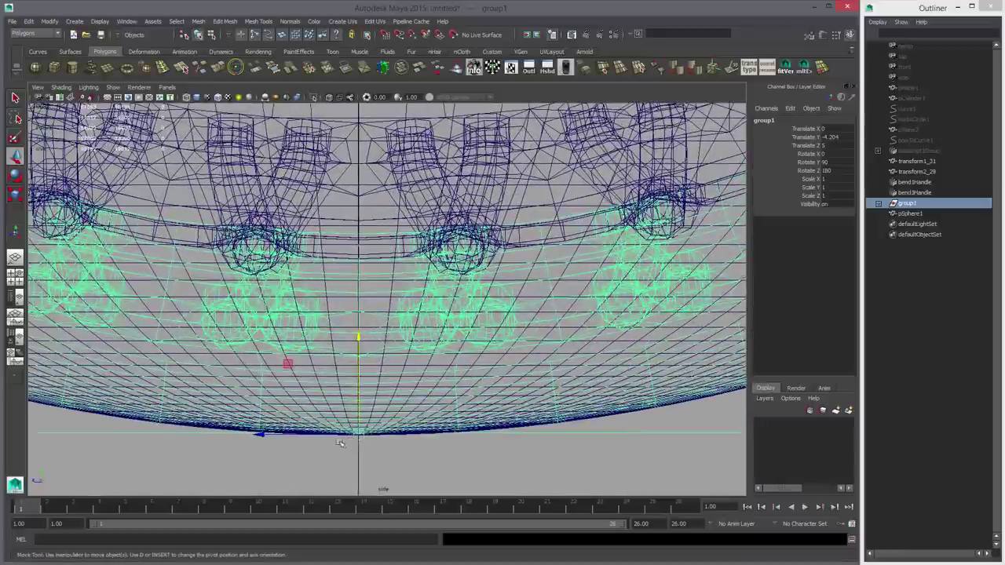
mouse_move(369, 445)
middle_mouse_down()
mouse_move(353, 467)
mouse_move(359, 446)
middle_mouse_up()
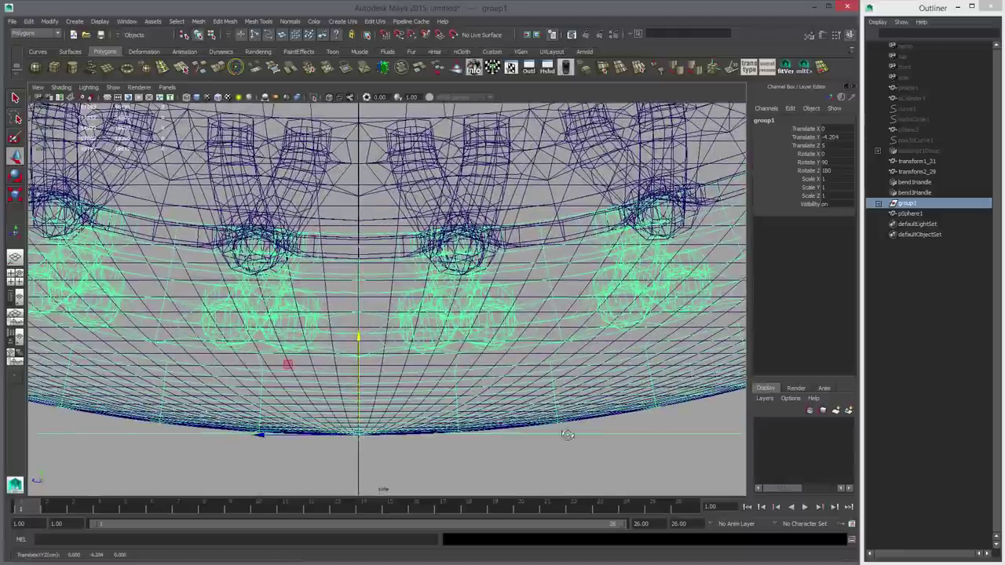
Step: Examine how both halves fit the guide sphere in the perspective and top views
right_click_drag(567, 435, 477, 377, "alt")
middle_click_drag(476, 377, 460, 482, "alt")
key("space")
key("space")
left_click_drag(520, 362, 509, 370, "alt")
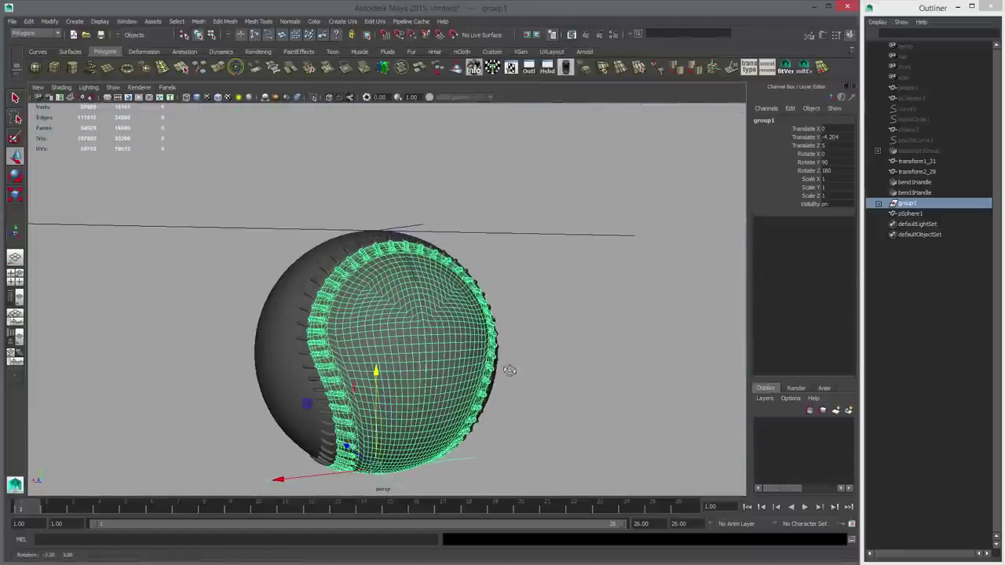
right_click_drag(510, 371, 525, 377, "alt")
left_click_drag(524, 377, 579, 390, "alt")
key("space")
key("space")
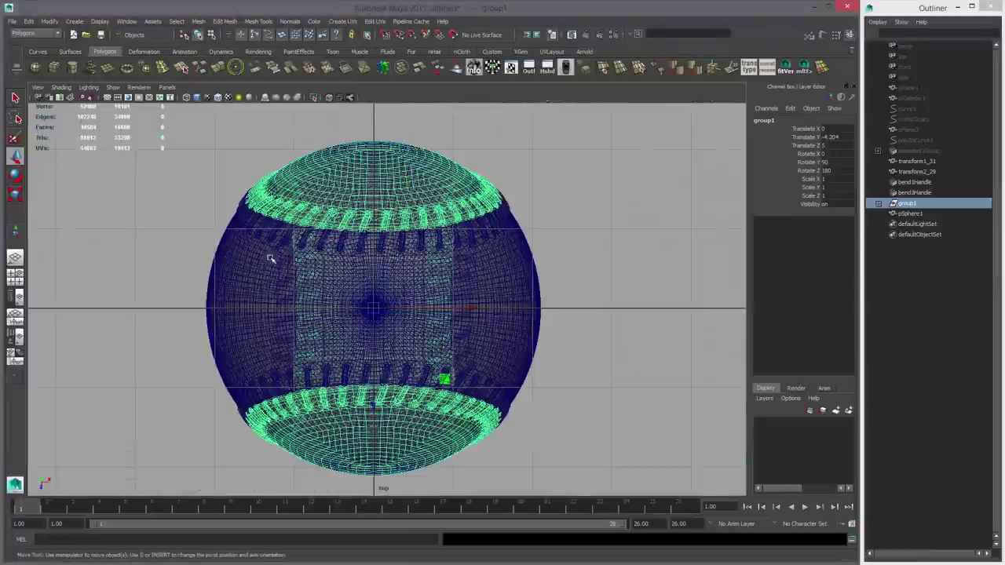
middle_click_drag(351, 330, 340, 361, "alt")
right_click_drag(603, 285, 635, 292, "alt")
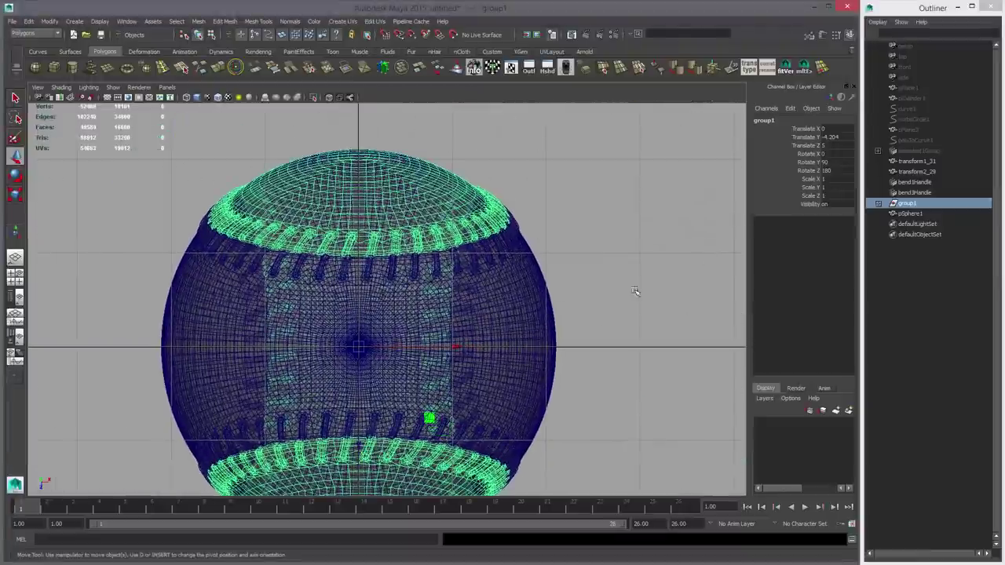
Step: Select bend1Handle and expand the bend3 attributes in the side view, picking its Curvature for adjustment
left_click(913, 182)
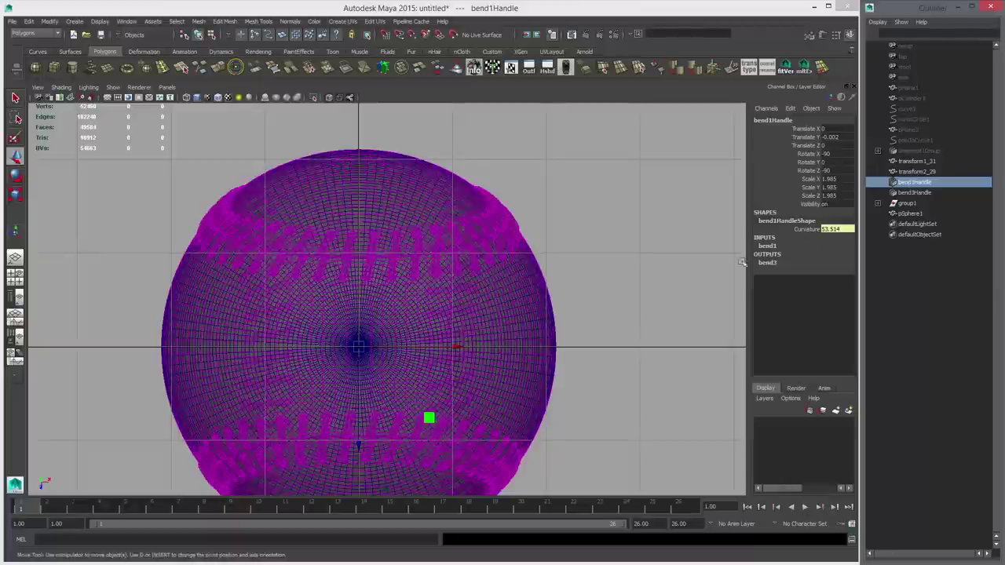
middle_click_drag(590, 335, 594, 302, "alt")
key("space")
key("space")
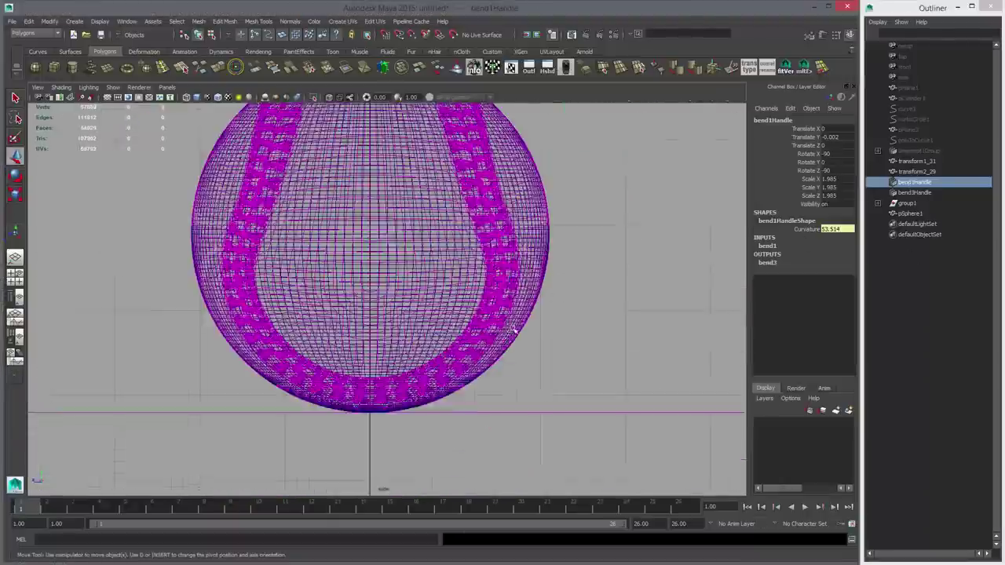
middle_click_drag(514, 331, 462, 444, "alt")
right_click_drag(463, 444, 581, 472, "alt")
left_click(771, 263)
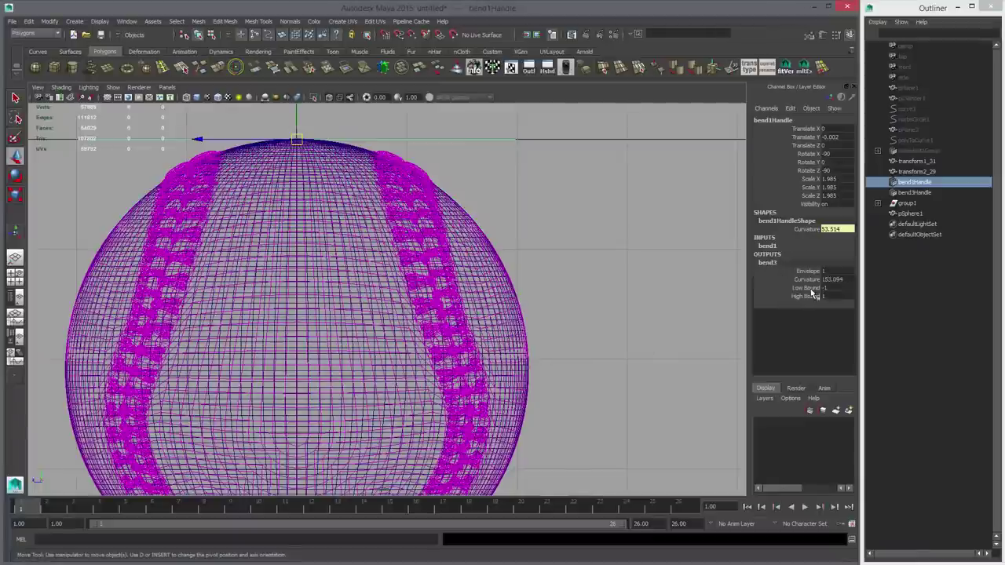
left_click(810, 280)
Step: Examine the stitches and seam against the guide sphere, close up from the side and in the shaded perspective view
middle_click_drag(454, 334, 448, 424, "alt")
right_click_drag(448, 424, 474, 290, "alt")
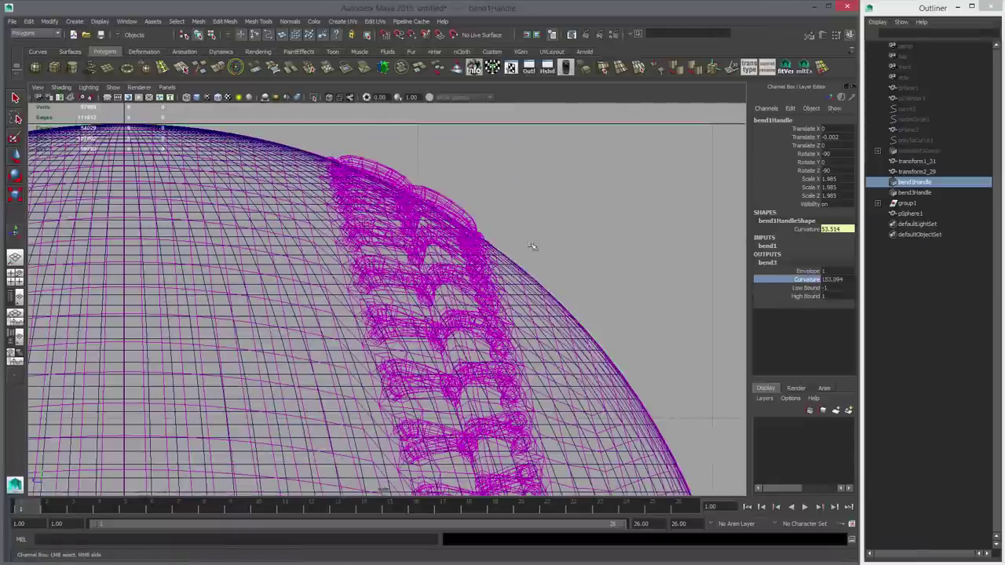
key("space")
key("space")
left_click_drag(542, 271, 443, 333, "alt")
right_click_drag(443, 333, 505, 344, "alt")
left_click_drag(505, 344, 468, 355, "alt")
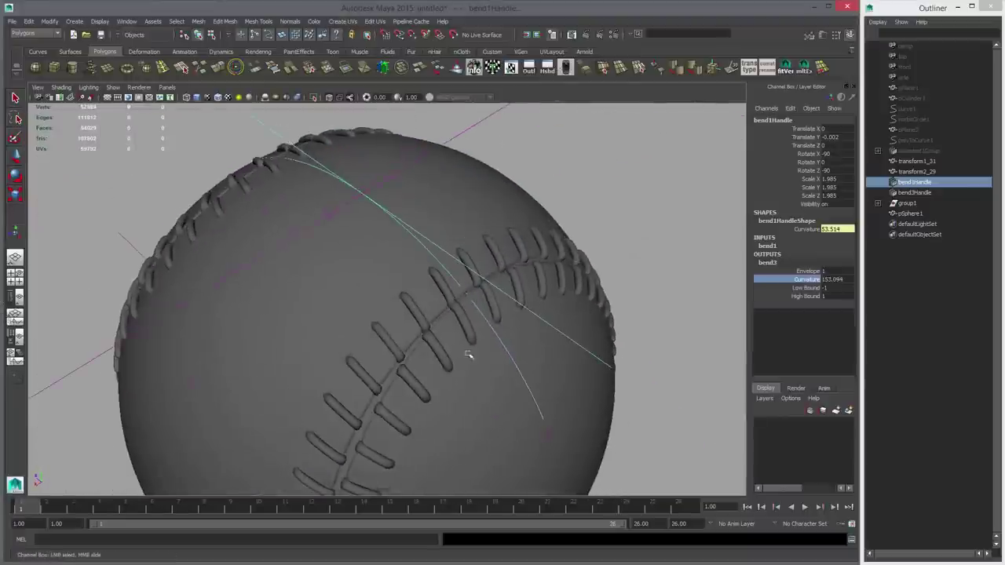
Step: Set the bend3 Curvature to 153.209 and check the seam around the ball
middle_click_drag(448, 352, 451, 352)
left_click_drag(452, 355, 541, 347, "alt")
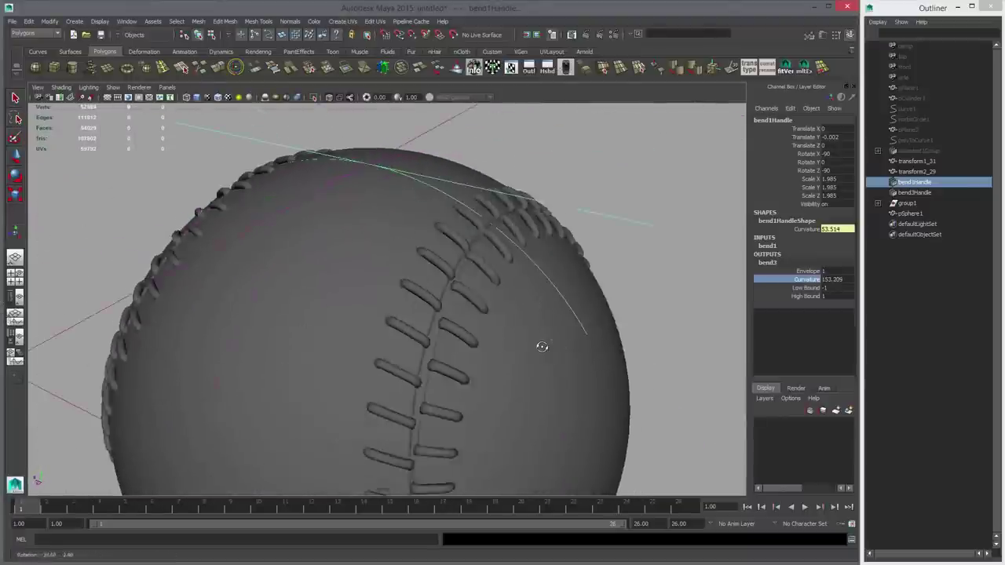
right_click_drag(542, 346, 449, 339, "alt")
left_click_drag(448, 338, 485, 361, "alt")
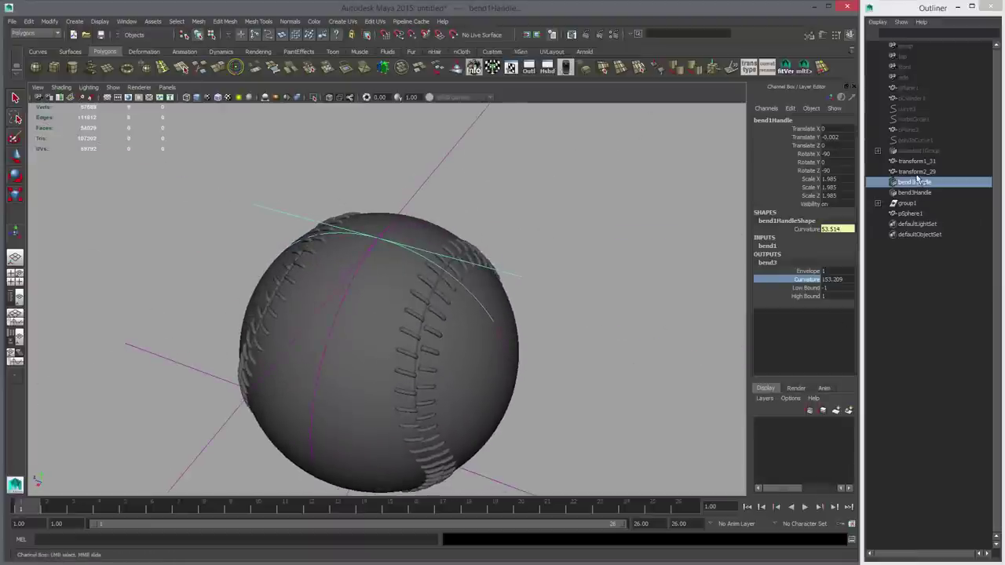
Step: Select transform1_31 and transform2_29 plus transform1_32 and transform2_30 inside group1, with the Scale tool active
left_click(916, 171)
left_click(917, 163)
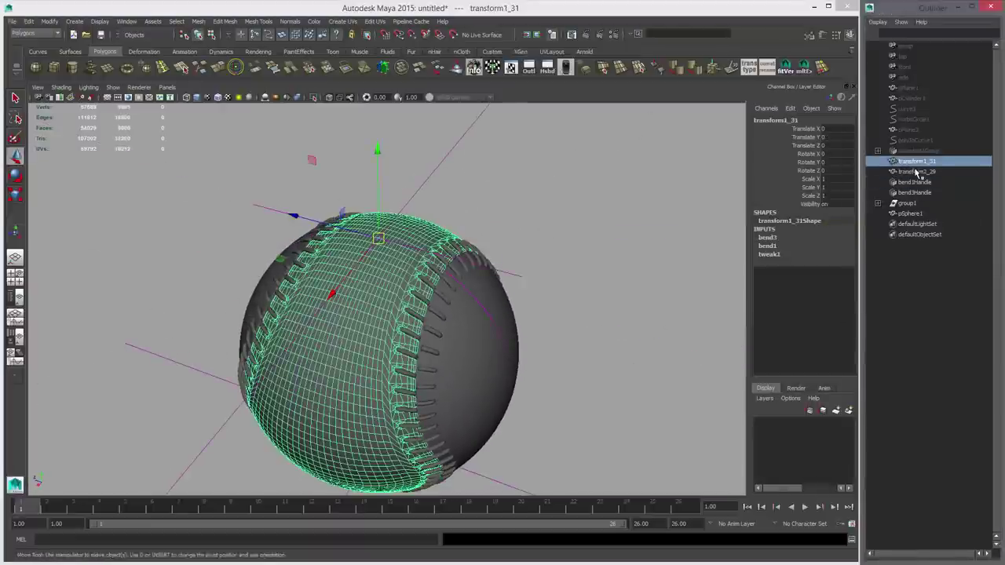
left_click(917, 173, "shift")
left_click_drag(477, 371, 415, 343, "alt")
key("r")
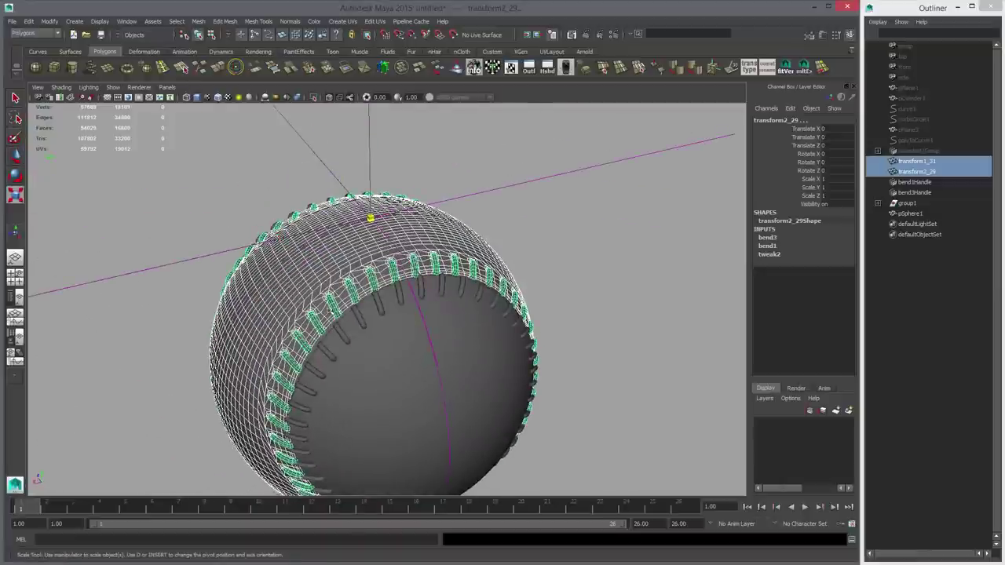
right_click_drag(526, 325, 375, 336, "alt")
middle_click_drag(681, 296, 712, 288, "alt")
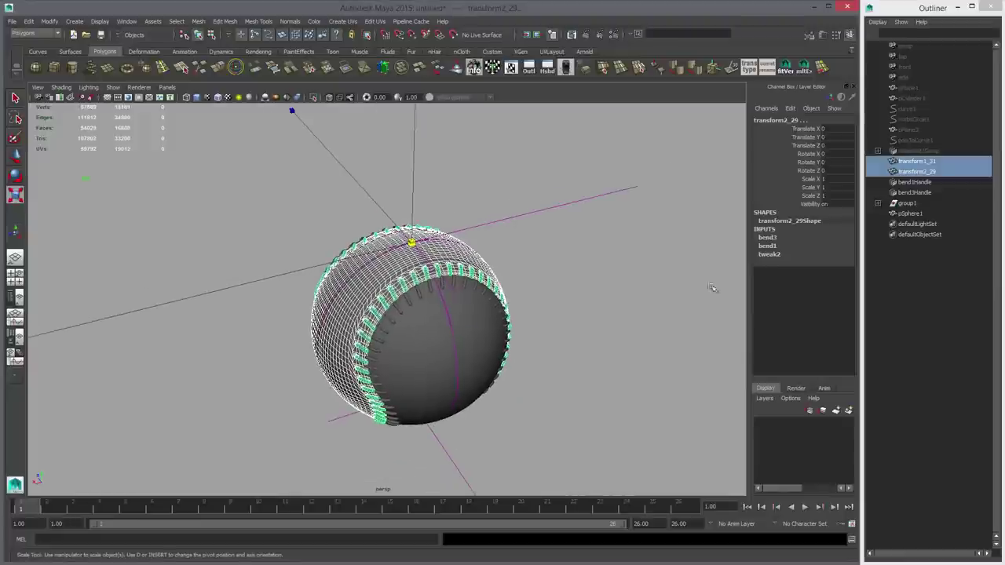
left_click(878, 204)
left_click(917, 215, "ctrl")
left_click(922, 225, "ctrl")
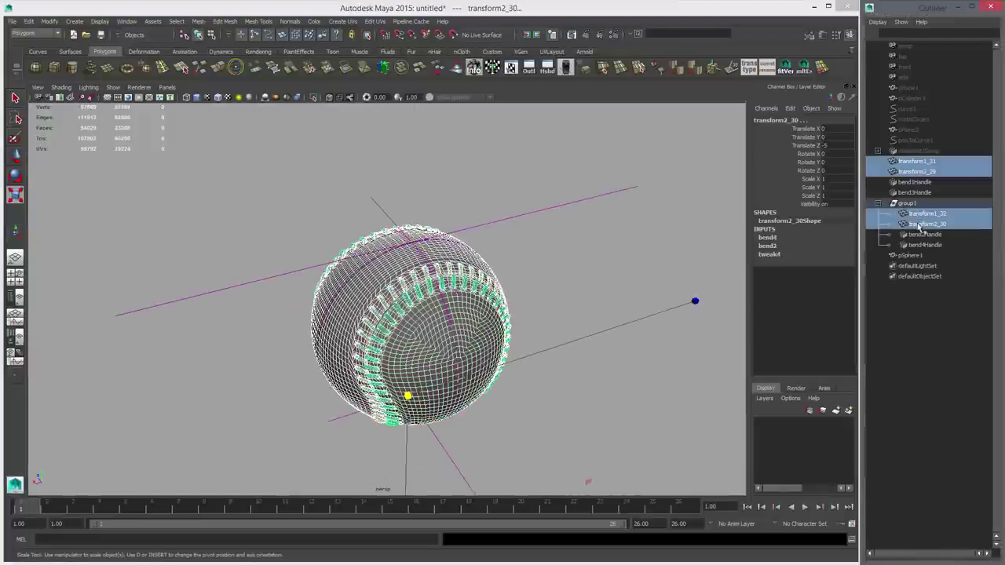
Step: Scale the four selected leather and stitch meshes along Z to 0.996
left_click_drag(472, 342, 450, 346, "alt")
left_click_drag(561, 355, 644, 319, "alt")
scroll(518, 338, "up", 5)
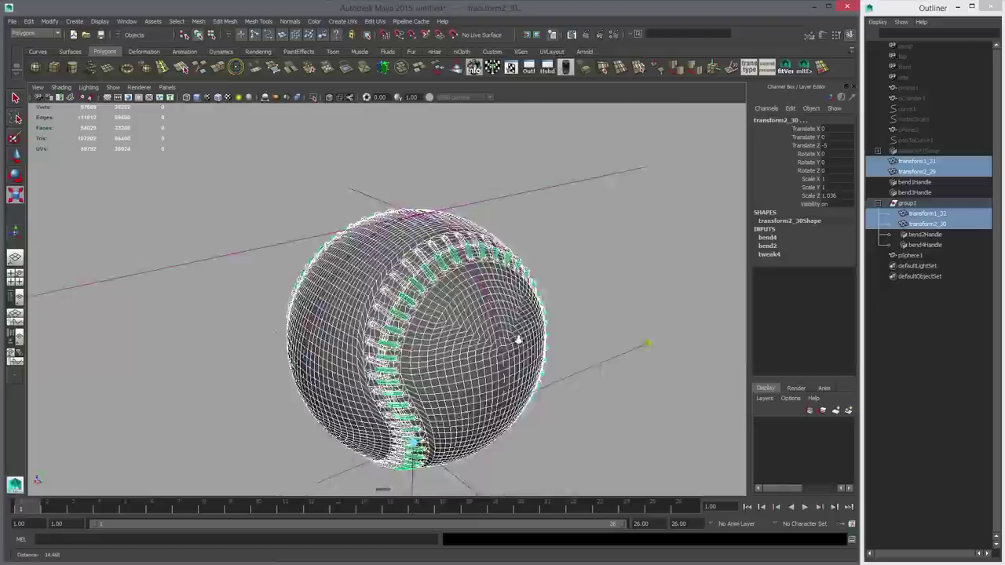
left_click_drag(520, 340, 483, 342, "alt")
middle_click_drag(484, 342, 461, 347)
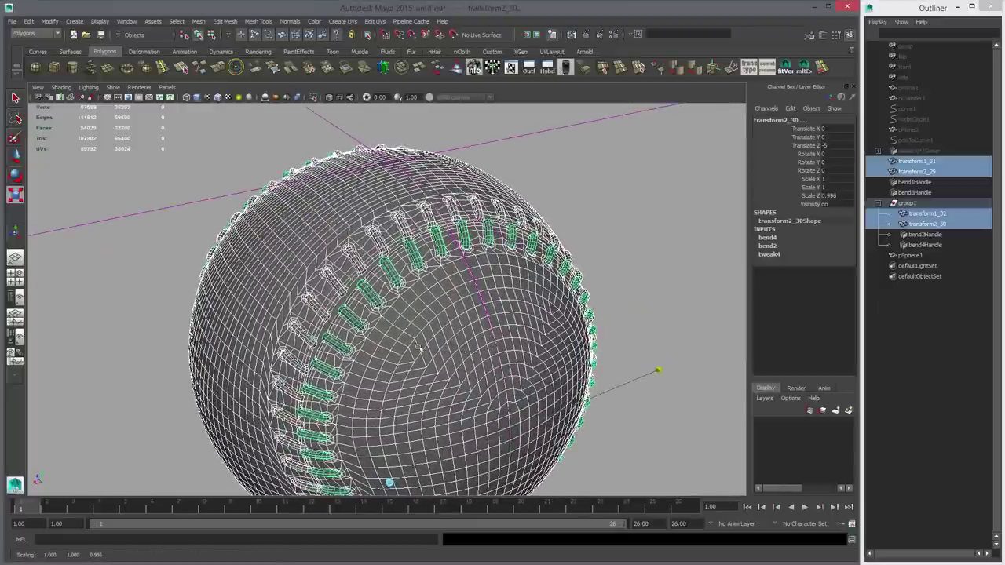
Step: Try scaling the four selected meshes along X to 1.215
left_click_drag(428, 352, 463, 357, "alt")
left_click_drag(548, 359, 637, 345, "alt")
scroll(574, 387, "down", 5)
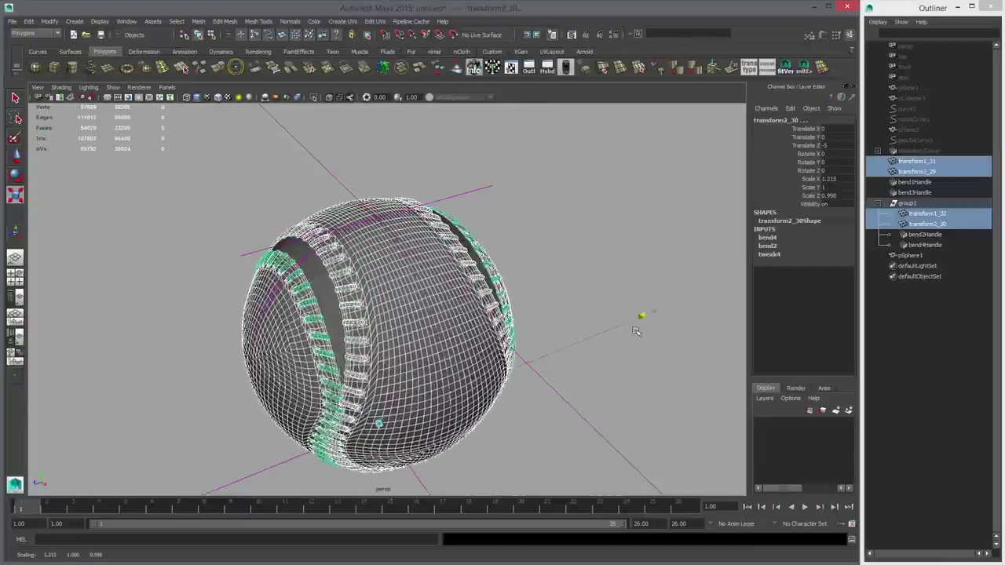
left_click_drag(558, 489, 592, 457, "alt")
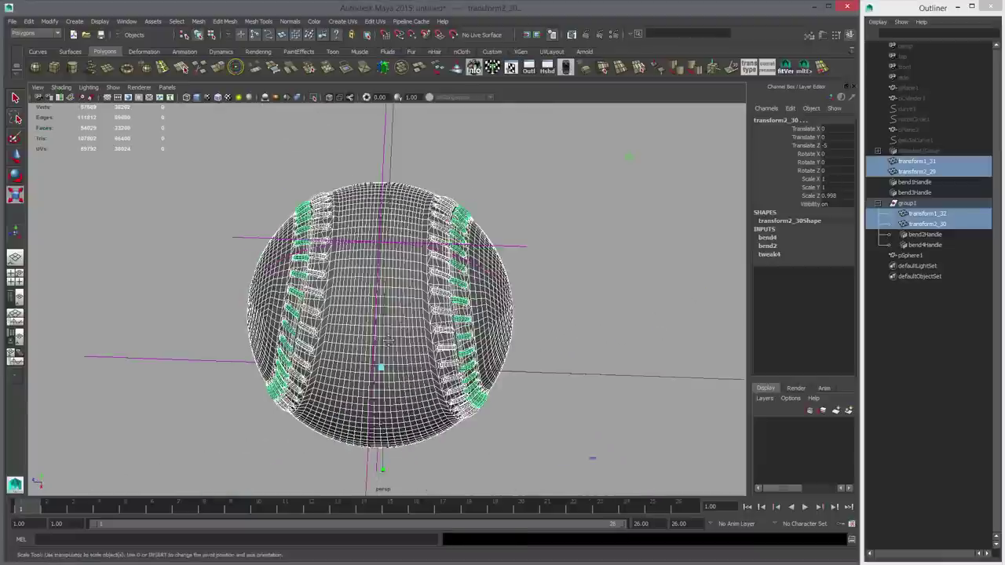
Step: Scale the four selected meshes along X to 1.002, judging the fit close up at the seam
middle_click_drag(628, 350, 576, 395, "alt")
scroll(576, 394, "up", 6)
left_click_drag(577, 395, 414, 440, "alt")
middle_click_drag(414, 440, 422, 395, "alt")
scroll(424, 395, "up", 4)
left_click_drag(424, 395, 448, 391, "alt")
middle_click_drag(448, 392, 452, 390)
scroll(475, 387, "down", 6)
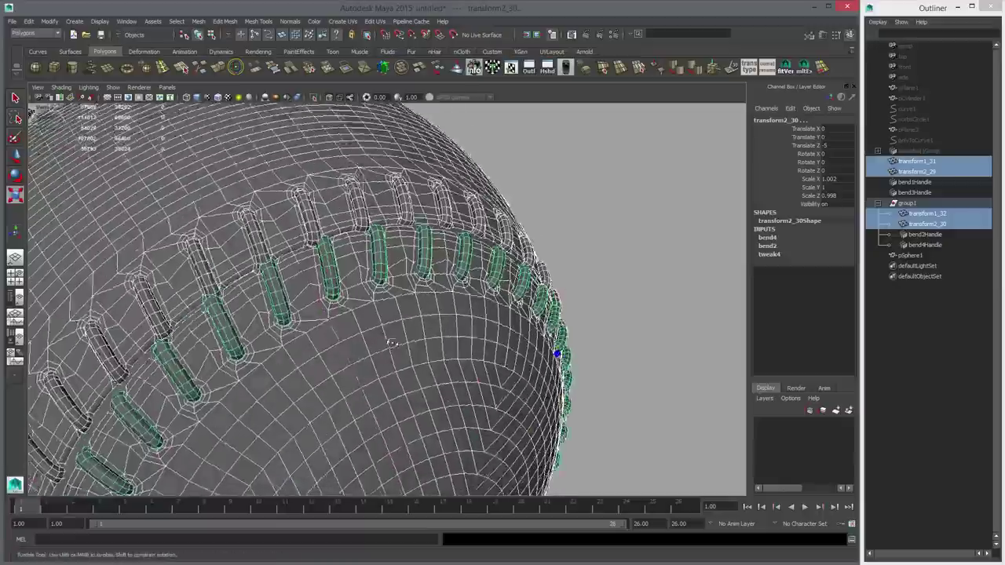
Step: Fine-tune the Z scale of the four selected meshes to 0.987 so the seam edges of both halves meet
left_click_drag(475, 386, 361, 321, "alt")
scroll(361, 321, "down", 4)
left_click_drag(509, 396, 648, 424, "alt")
scroll(648, 424, "down", 5)
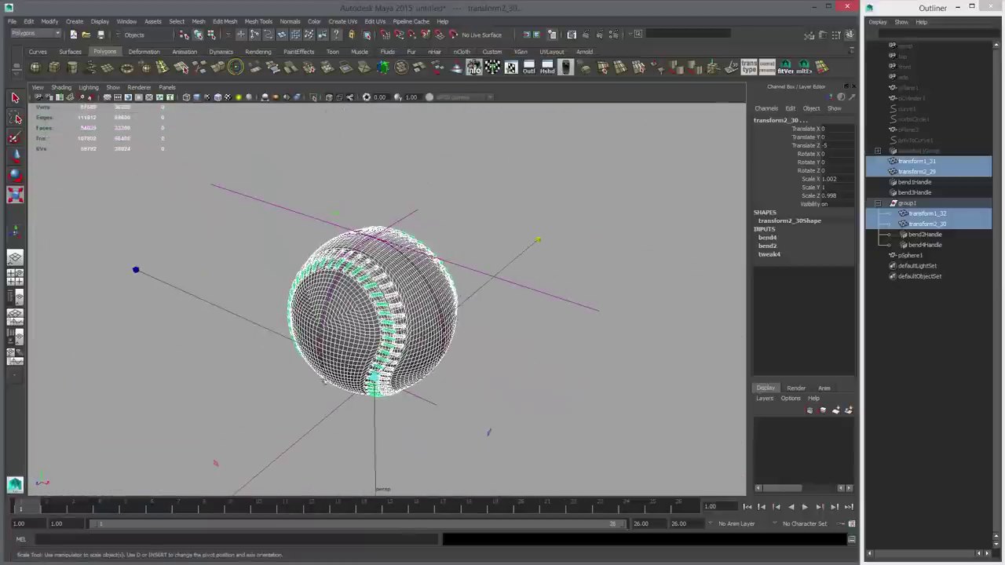
scroll(358, 331, "up", 5)
left_click_drag(260, 325, 356, 323, "alt")
scroll(422, 389, "up", 3)
middle_click_drag(355, 324, 427, 386, "alt")
left_click_drag(350, 391, 382, 377, "alt")
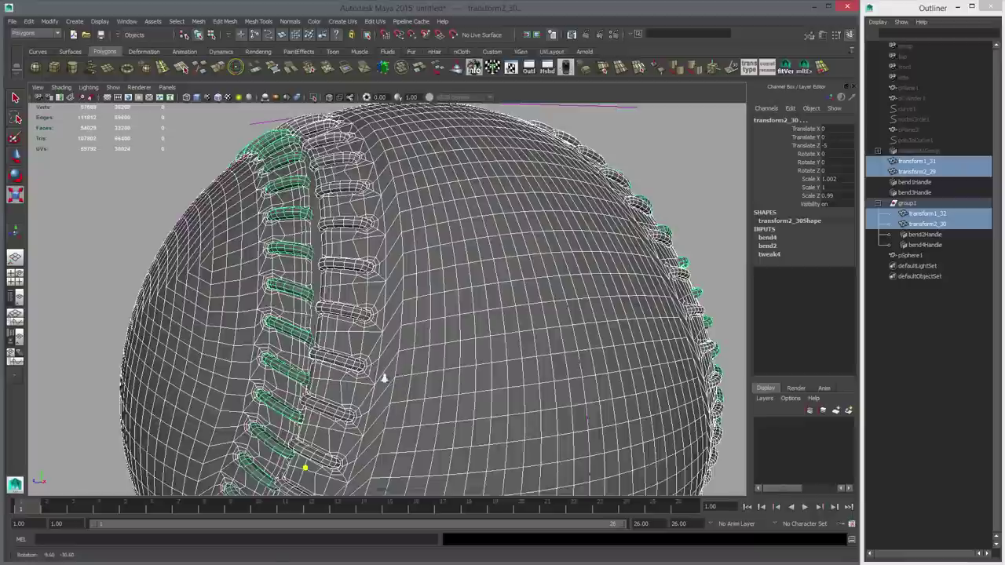
scroll(382, 377, "down", 2)
middle_click_drag(411, 397, 417, 396)
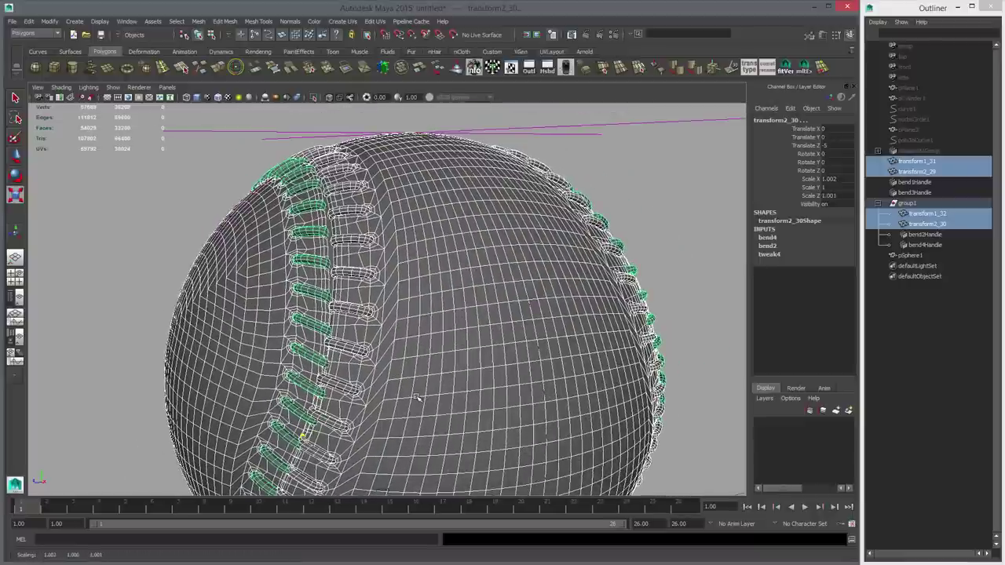
left_click_drag(417, 398, 445, 373)
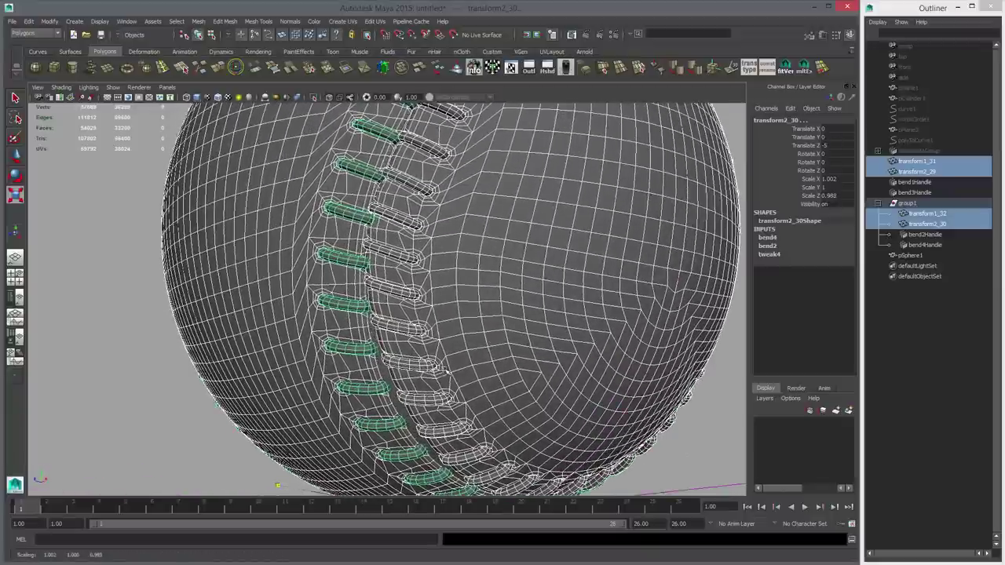
middle_click_drag(446, 371, 448, 372)
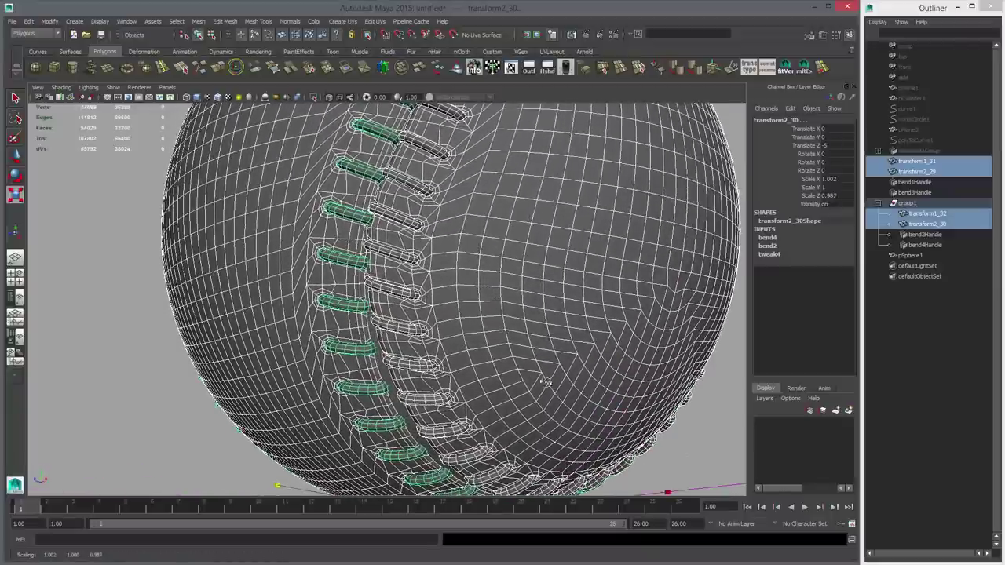
Step: Switch the leather mesh transform1_32 to face selection, pick a face, and turn on World symmetry
right_click_drag(545, 382, 463, 338, "alt")
left_click_drag(463, 306, 401, 330, "alt")
left_click_drag(381, 340, 394, 368, "alt")
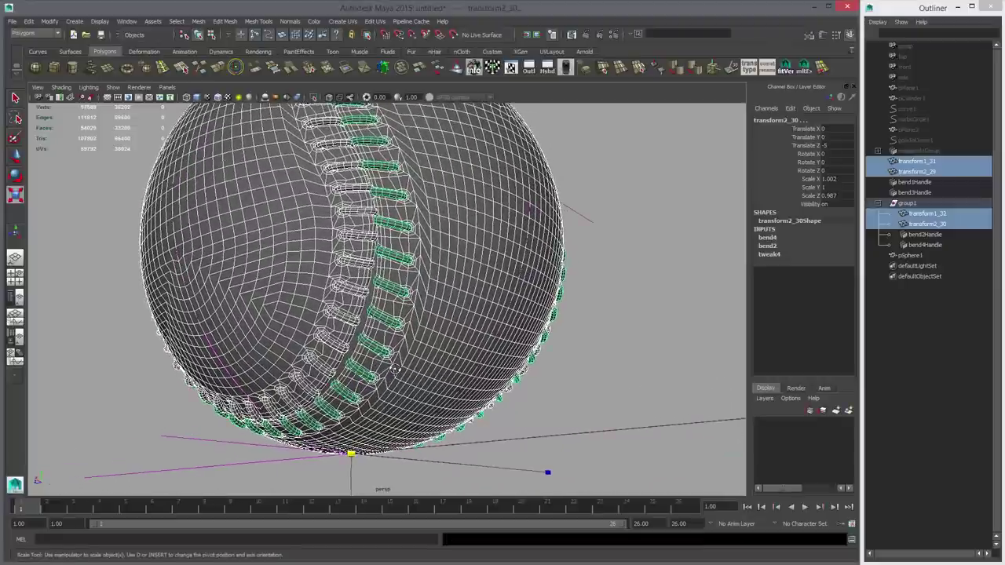
key("w")
right_click_drag(388, 330, 390, 353)
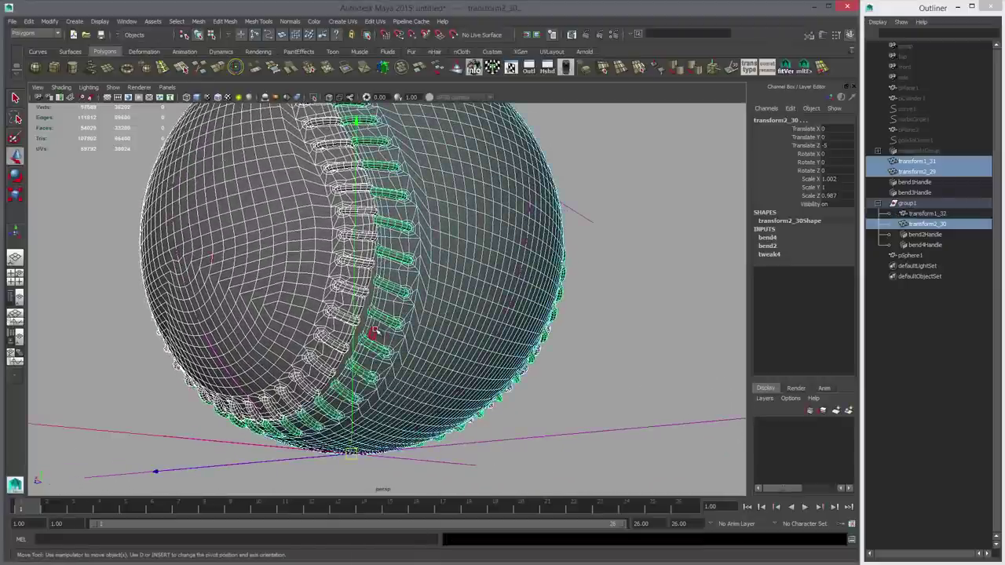
left_click(426, 362)
key("q")
left_click_drag(428, 362, 390, 336, "alt")
key("q")
left_click(339, 299)
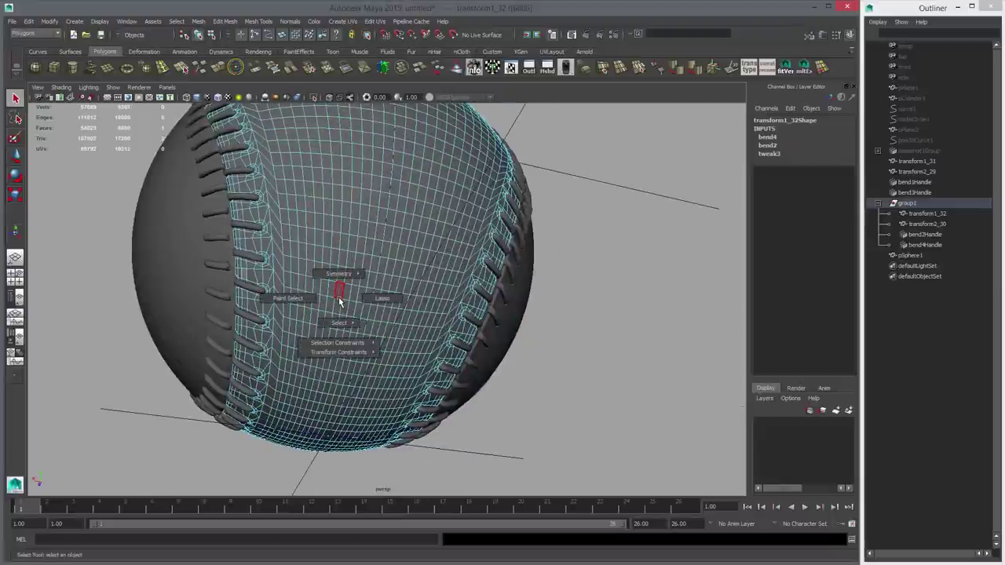
key("w")
left_click_drag(342, 299, 340, 244)
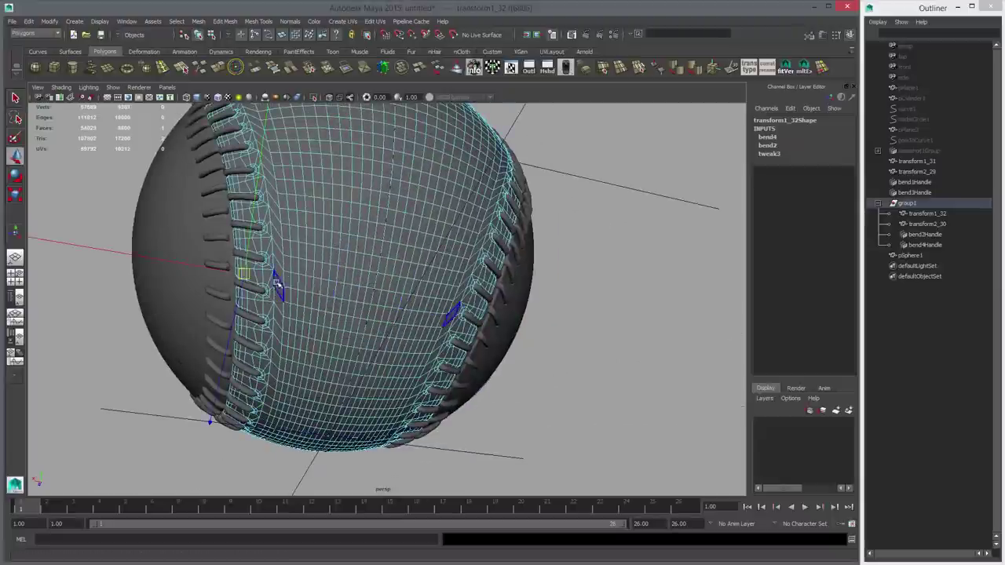
Step: Select transform1_32 and transform2_30 together and put both meshes in face selection mode
key("q")
left_click_drag(284, 287, 338, 330, "alt")
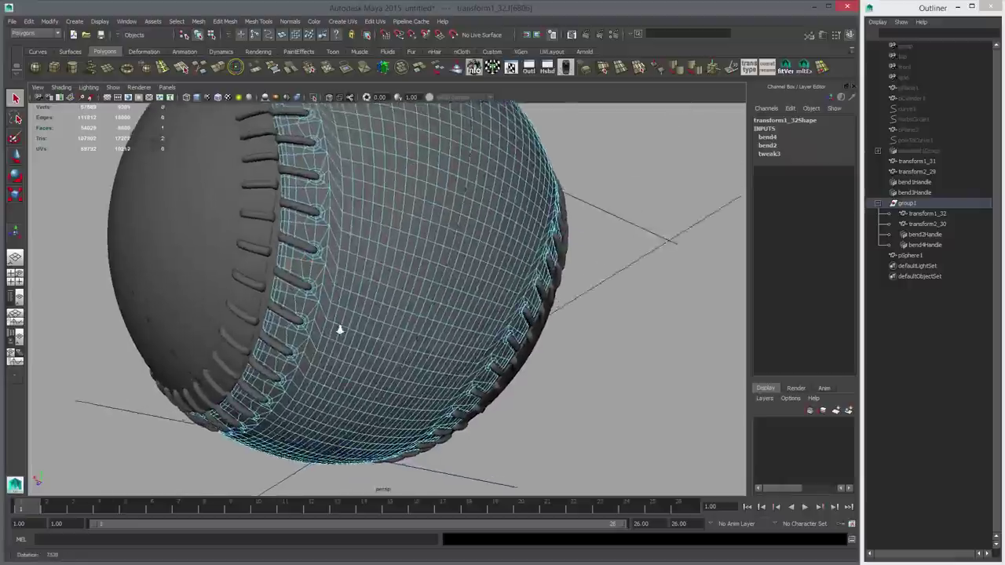
scroll(336, 328, "up", 2)
left_click_drag(304, 288, 349, 296, "alt")
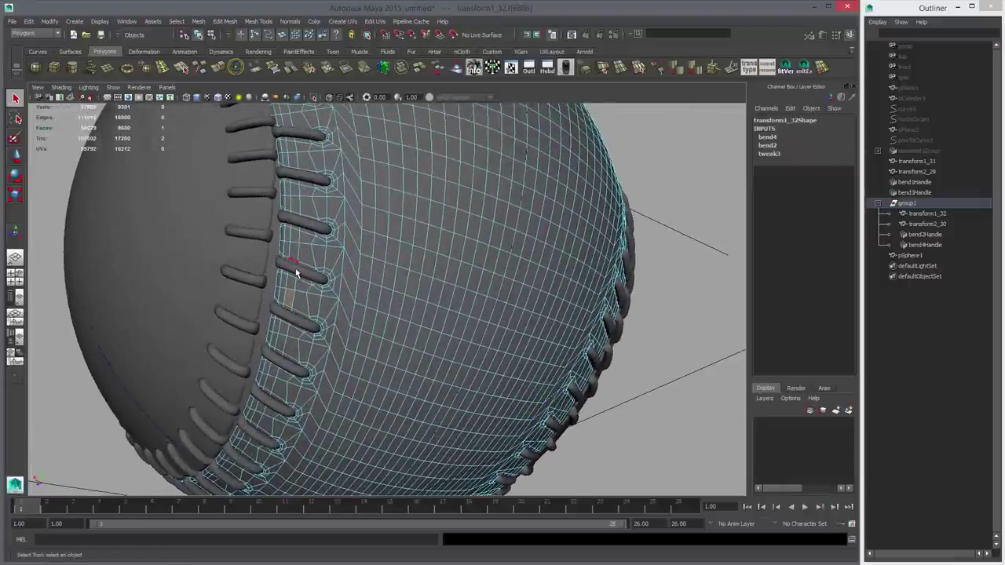
right_click_drag(296, 273, 297, 288)
left_click_drag(540, 348, 547, 359, "alt")
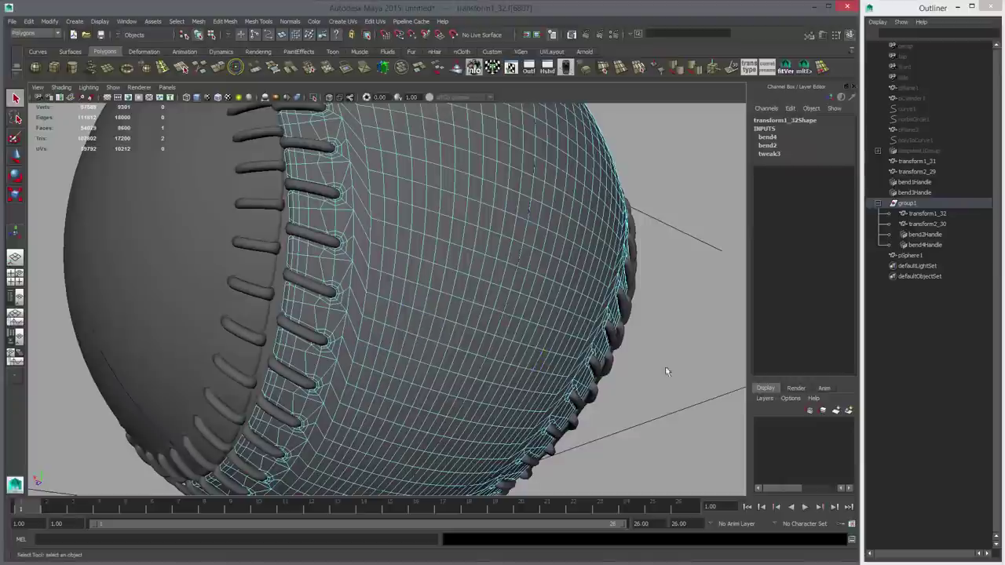
left_click(927, 215)
left_click(927, 224, "shift")
left_click_drag(428, 315, 433, 306, "alt")
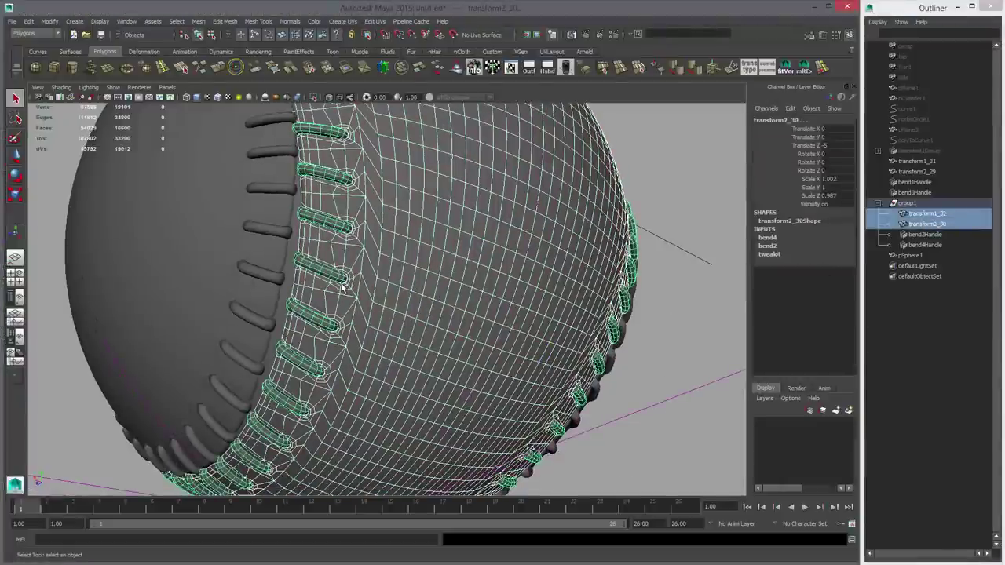
key("F11")
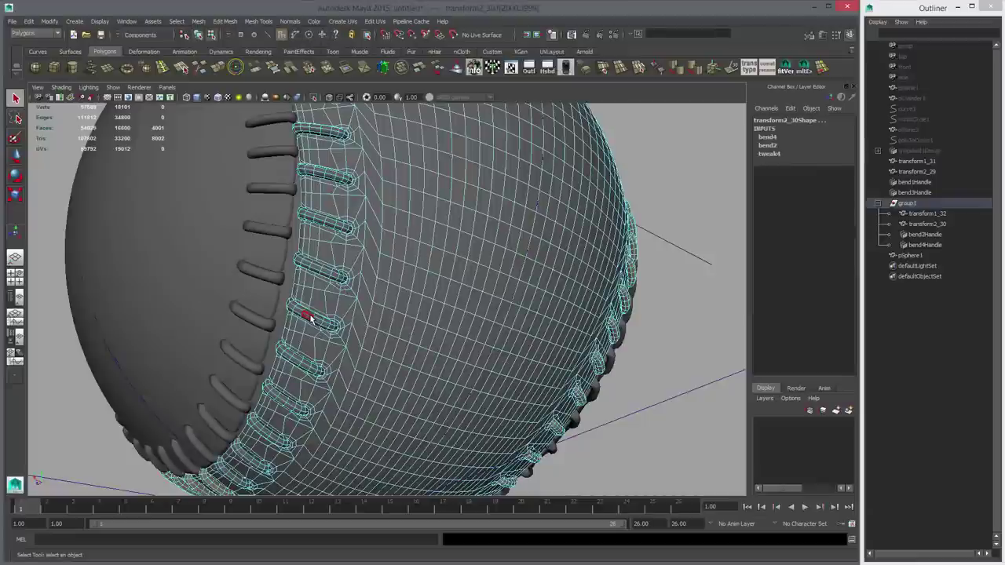
left_click(310, 318)
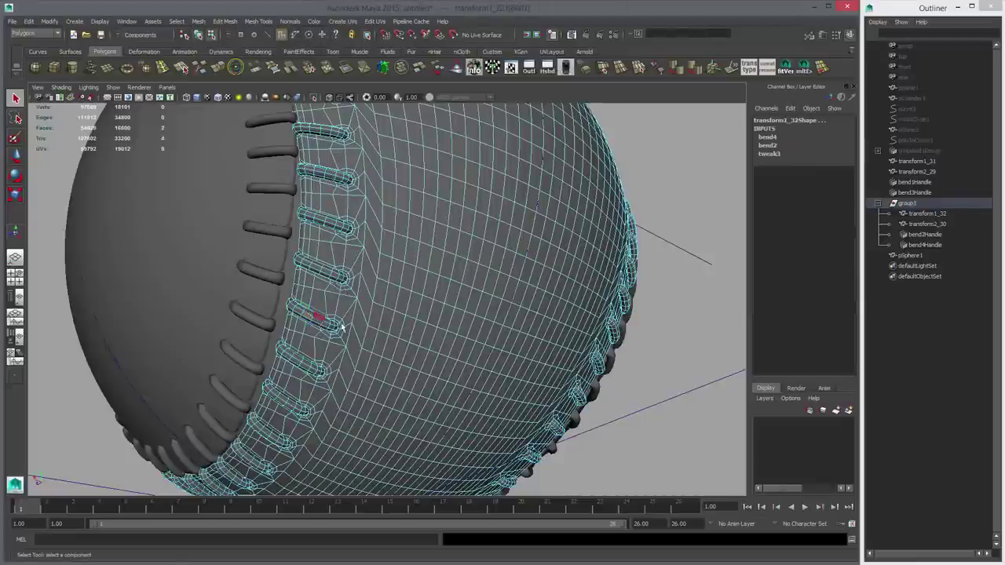
mouse_move(351, 328)
left_mouse_down("alt")
mouse_move(298, 327)
mouse_move(355, 330)
left_mouse_up("alt")
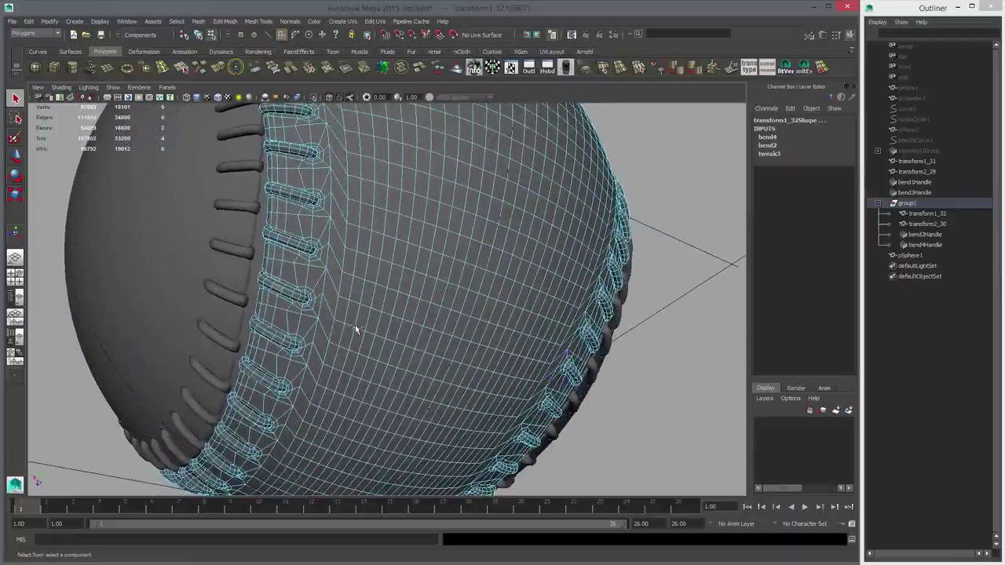
Step: Select one whole stitch and a neighbouring leather face symmetrically, and enable Soft Select with a falloff radius of 0.91
double_click(291, 296)
left_click_drag(455, 335, 437, 306, "alt")
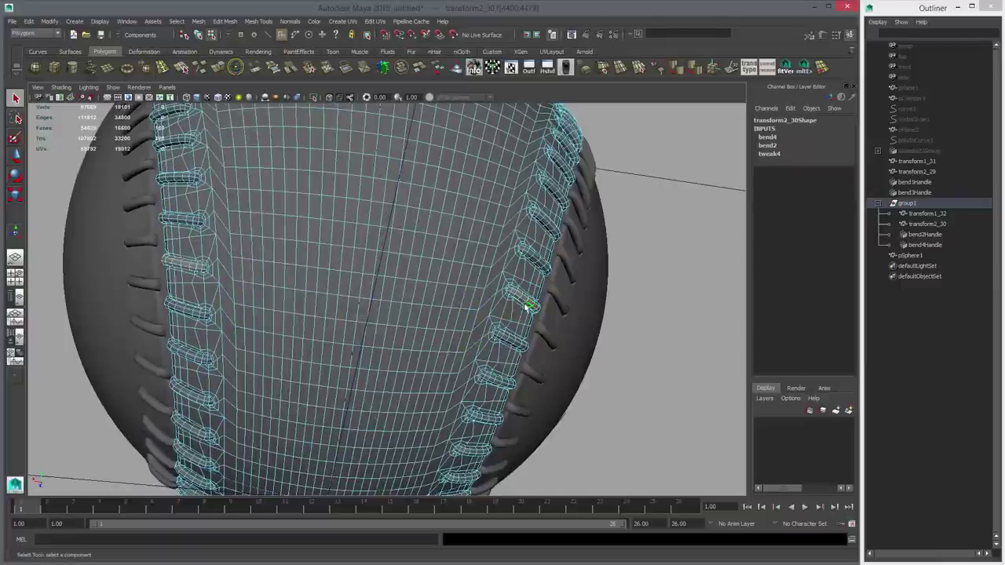
left_click(191, 277)
left_click_drag(186, 261, 353, 310, "alt")
key("b")
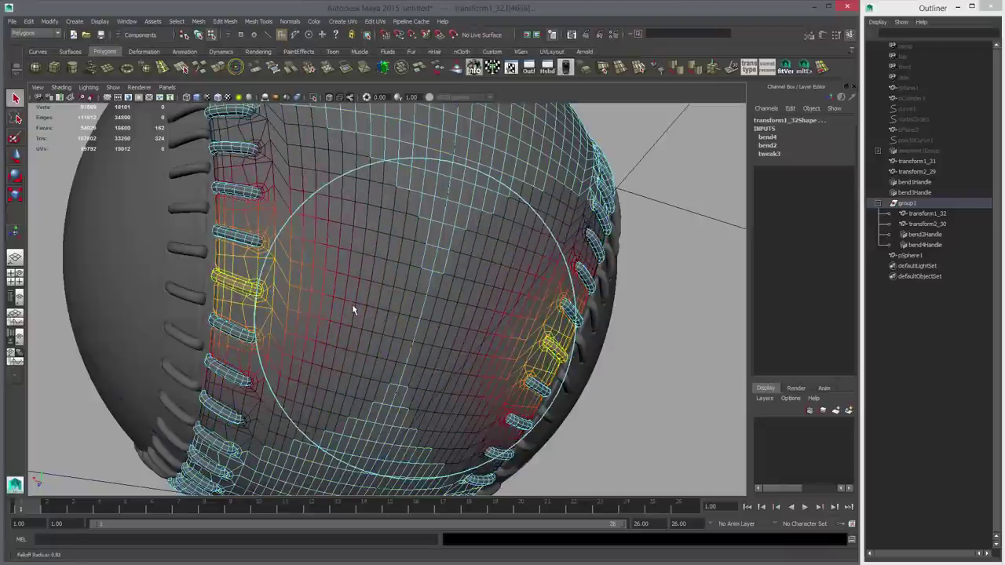
key("q")
left_click(357, 305)
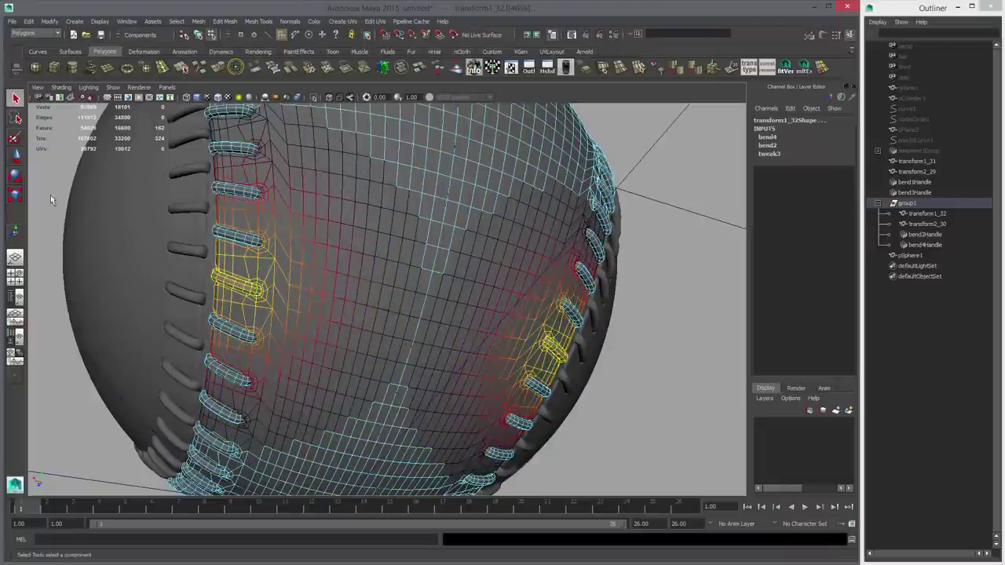
Step: Set the Move tool's soft selection falloff mode to Volume
double_click(15, 156)
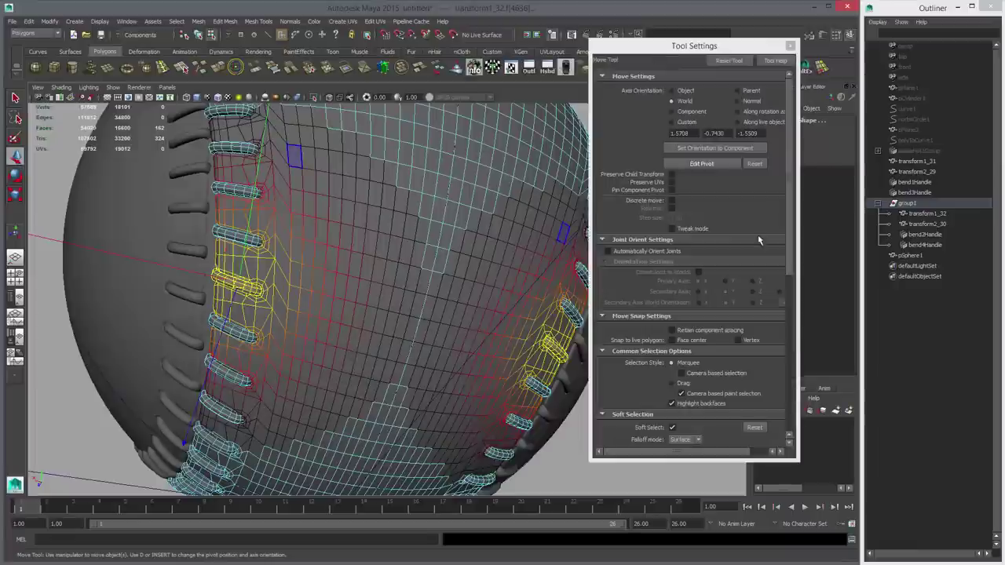
left_click_drag(789, 263, 790, 369)
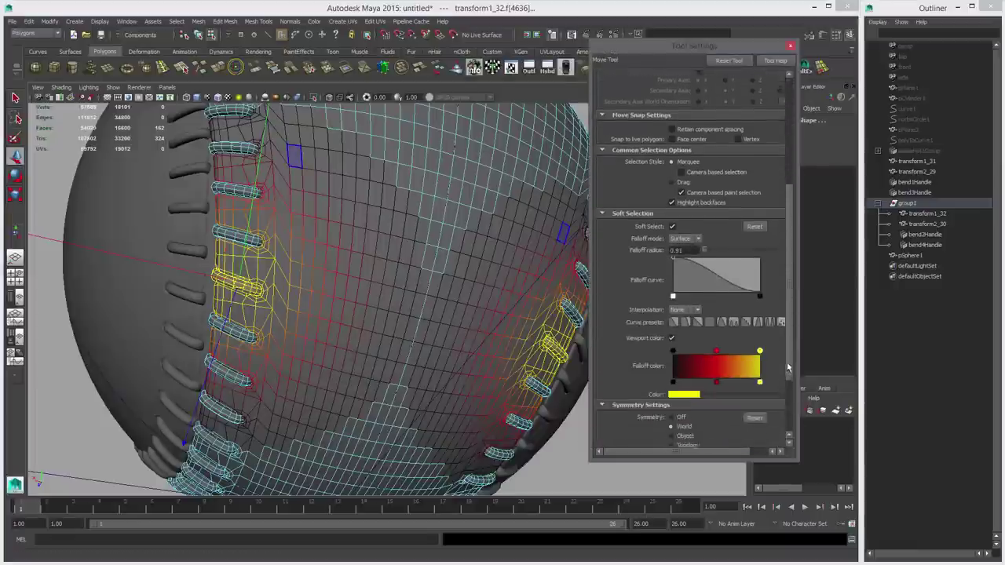
left_click(687, 238)
left_click(680, 248)
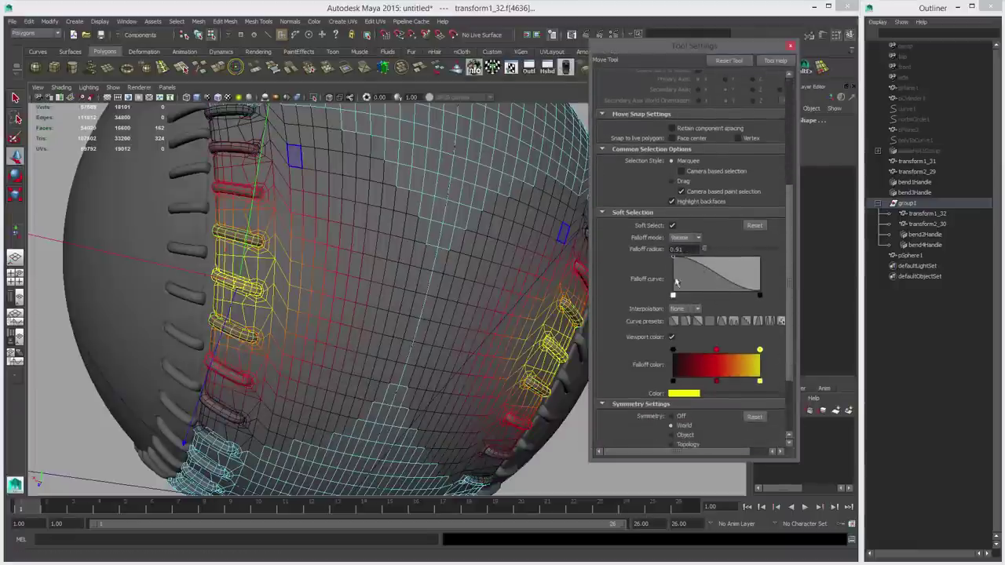
left_click(790, 48)
Step: Try to move the soft-selected seam section of both meshes, and undo the move
left_click_drag(365, 255, 404, 260, "alt")
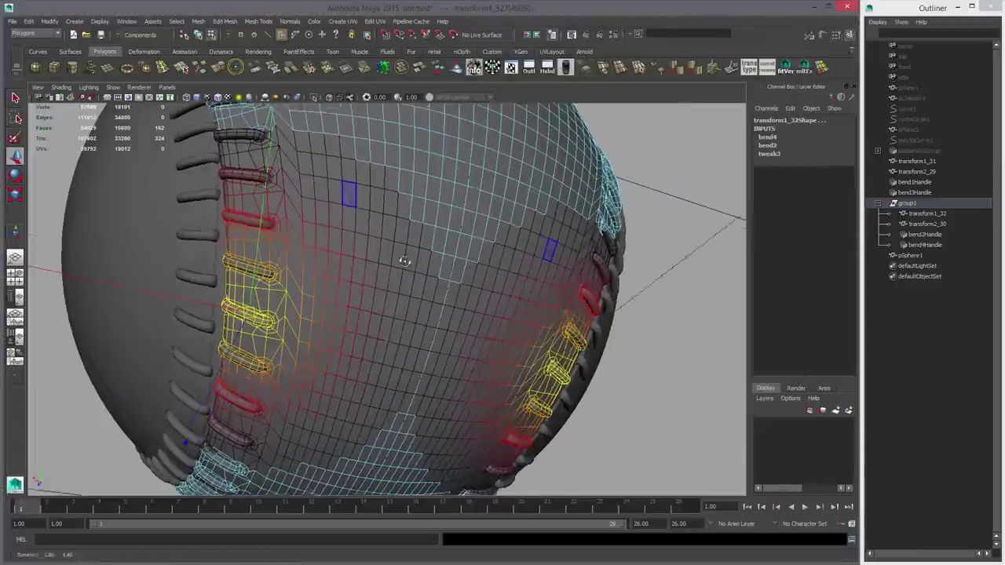
right_click_drag(403, 260, 471, 272, "alt")
middle_click_drag(385, 278, 528, 289, "alt")
left_click(353, 306)
left_click_drag(353, 306, 284, 321)
right_click_drag(283, 320, 341, 345, "alt")
left_click_drag(341, 345, 202, 335, "alt")
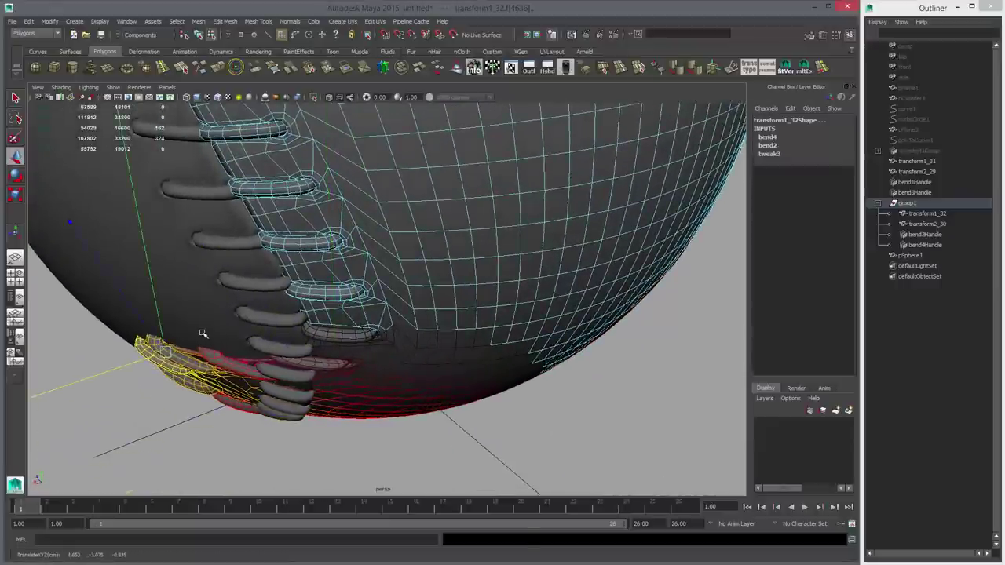
key("ctrl+z")
Step: Move the soft-selected seam section of both meshes slightly towards the opposing cover half
left_click_drag(393, 370, 372, 317, "alt")
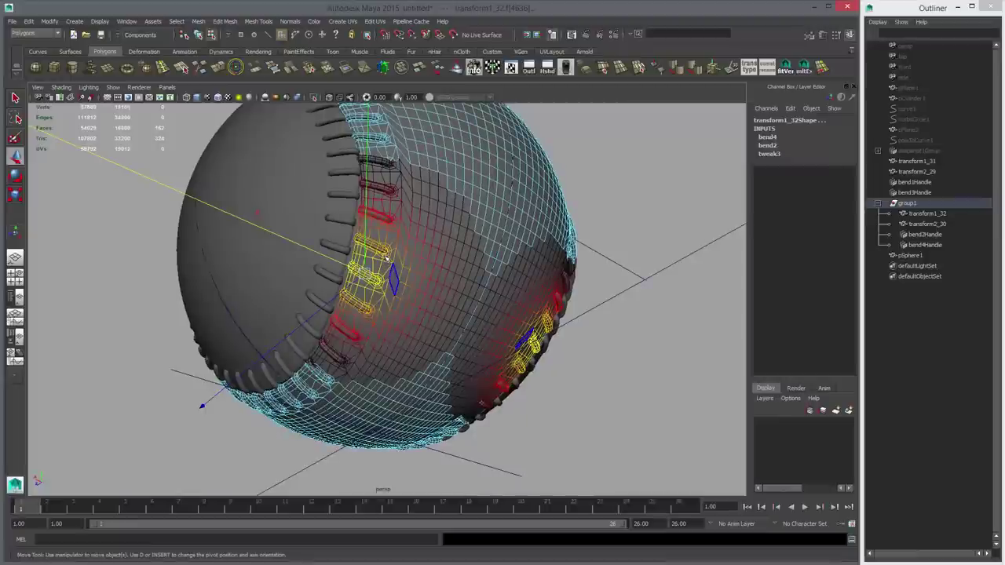
left_click_drag(408, 271, 292, 249, "alt")
middle_click_drag(388, 250, 376, 283, "alt")
left_click_drag(375, 282, 343, 274, "alt")
middle_click_drag(376, 271, 360, 275)
left_click_drag(362, 278, 352, 277, "alt")
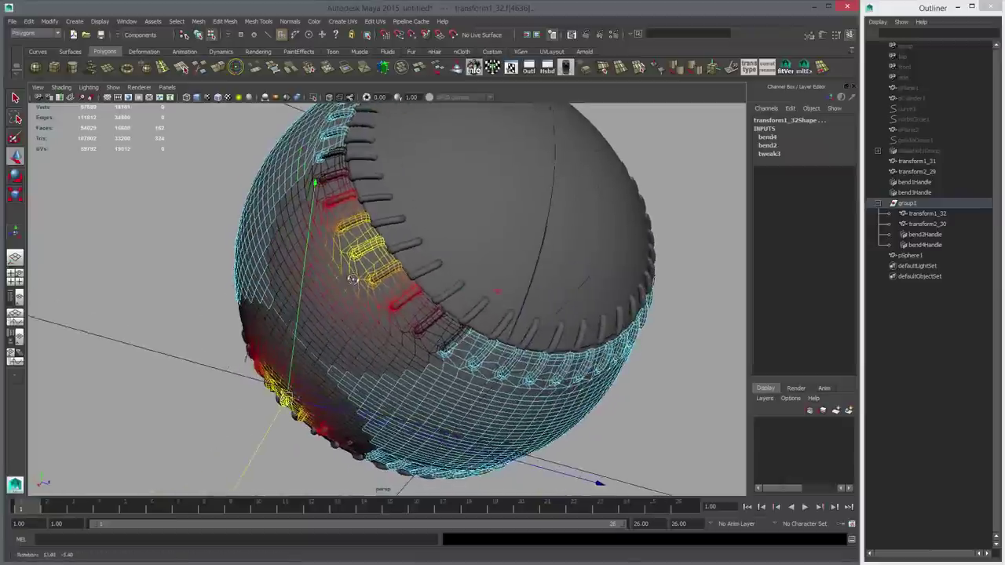
right_click_drag(352, 277, 438, 330, "alt")
Step: Select a seam-edge leather face on transform1_32 together with the adjacent stitch face on transform2_30
left_click(432, 297)
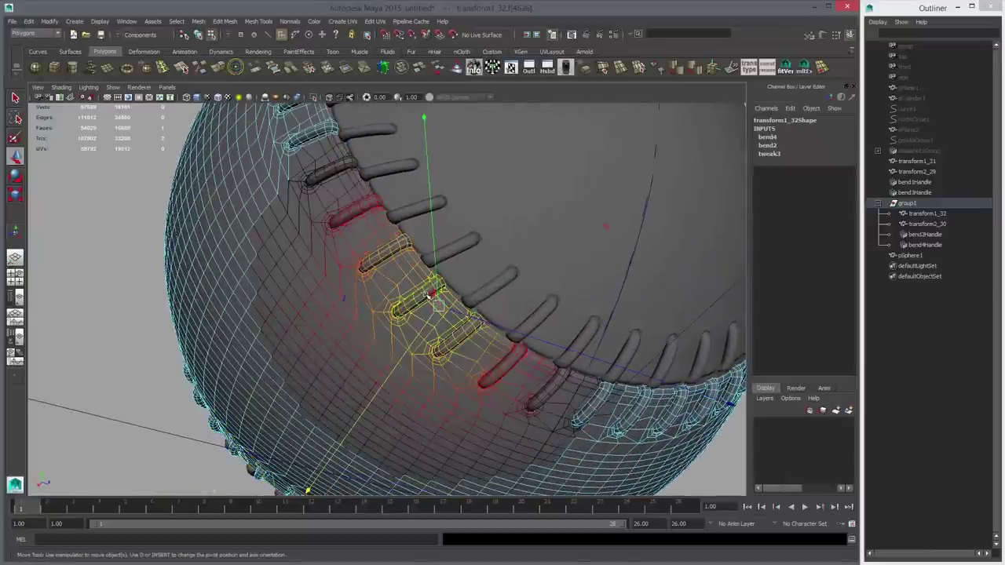
left_click(398, 317, "shift")
left_click_drag(398, 320, 484, 314, "alt")
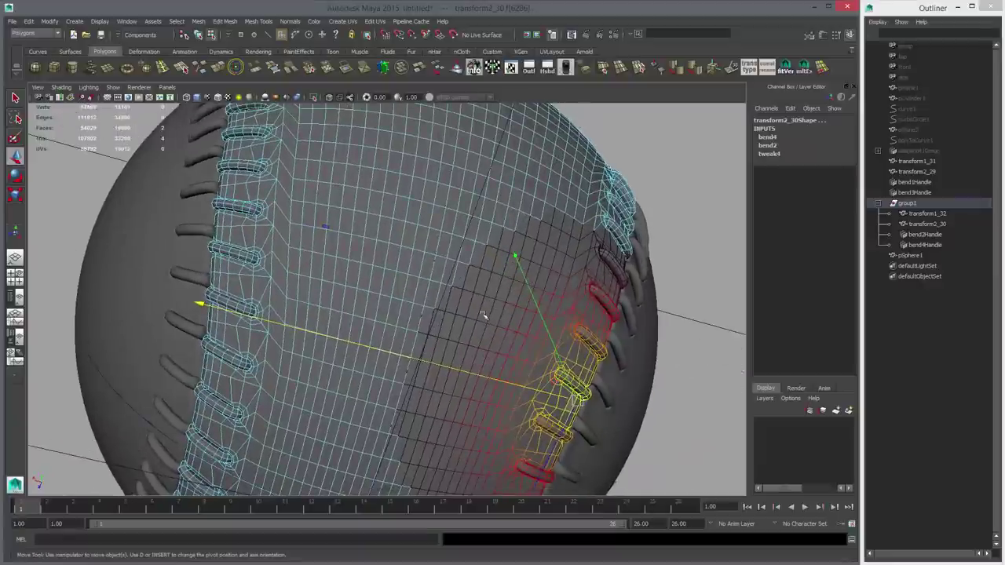
left_click_drag(267, 327, 263, 325, "alt")
key("q")
left_click(277, 331)
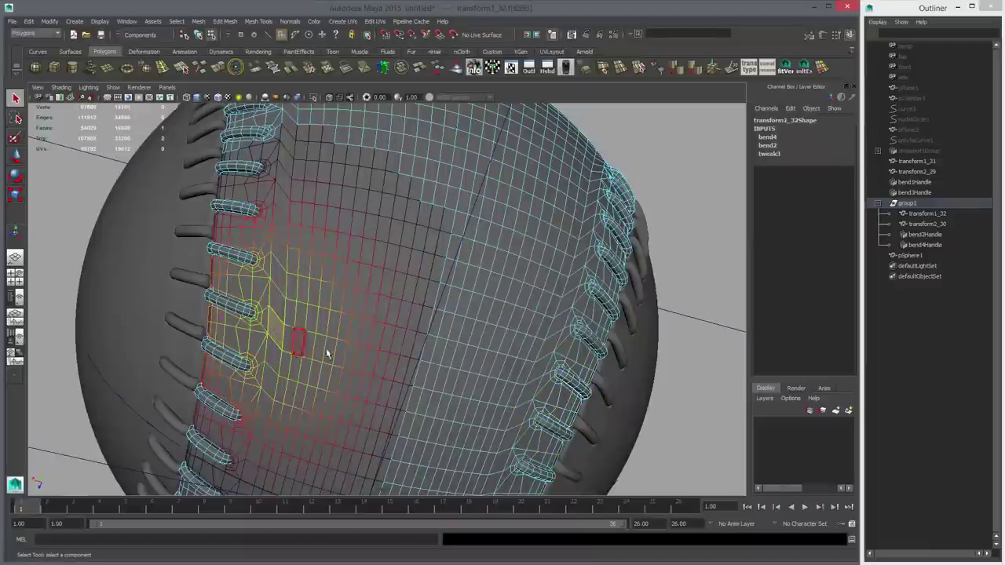
left_click(319, 348)
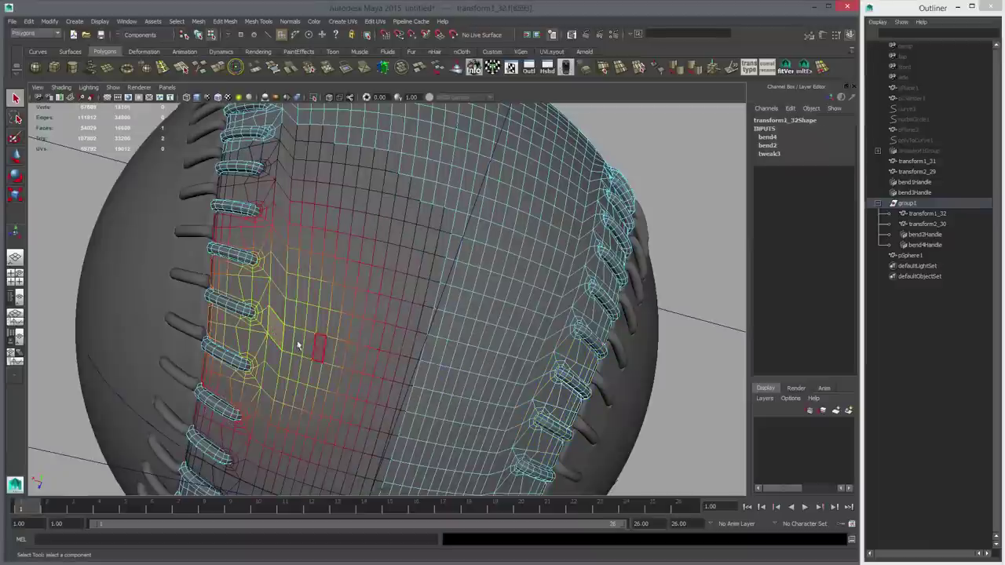
left_click(221, 318)
left_click(579, 393)
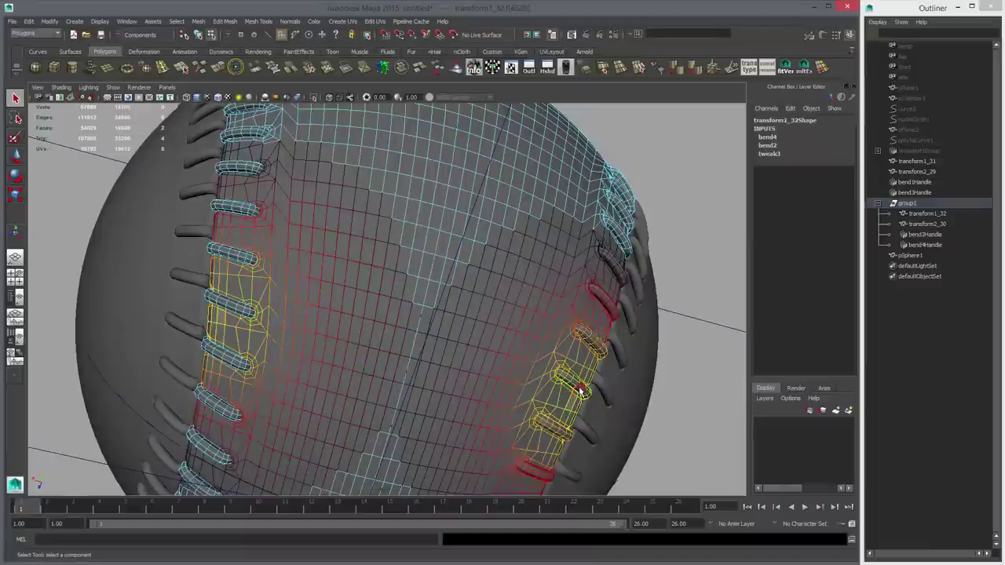
left_click(221, 304, "shift")
Step: Move the selected leather and stitch faces with soft falloff towards the opposing half to close the seam gap
left_click_drag(222, 304, 293, 308, "alt")
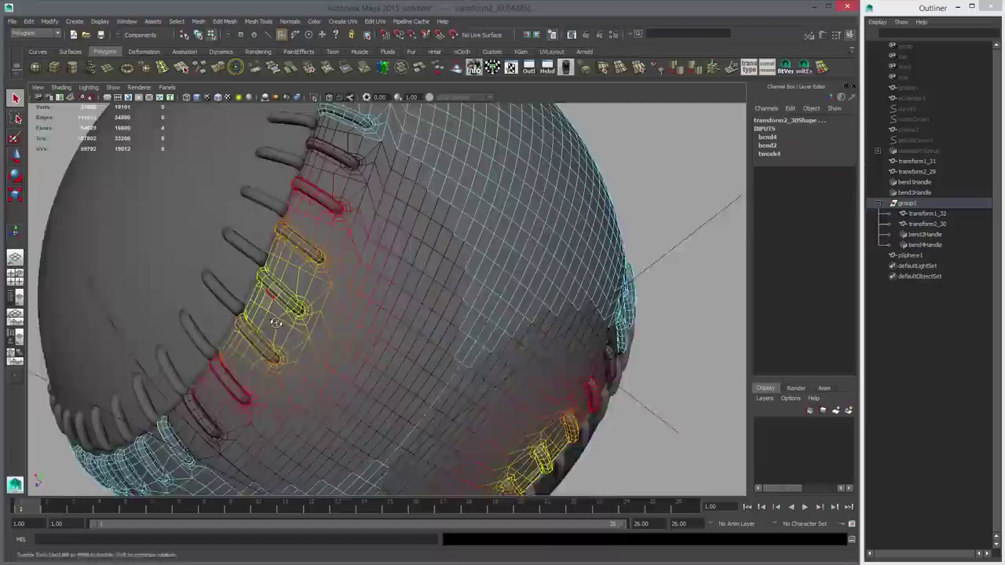
right_click_drag(292, 307, 320, 336, "alt")
key("w")
left_click_drag(226, 276, 221, 270)
middle_click_drag(222, 272, 223, 273)
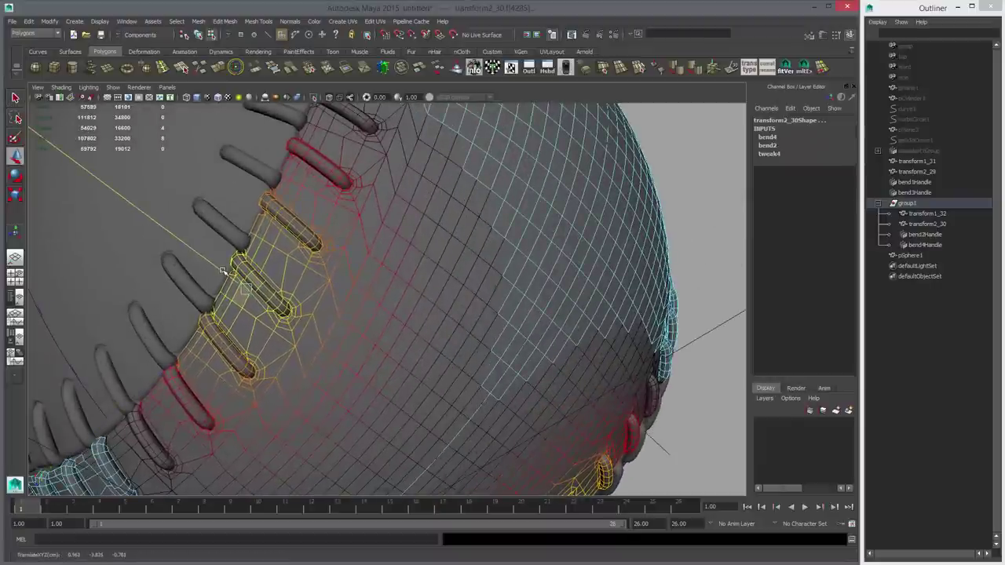
left_click_drag(223, 271, 225, 273)
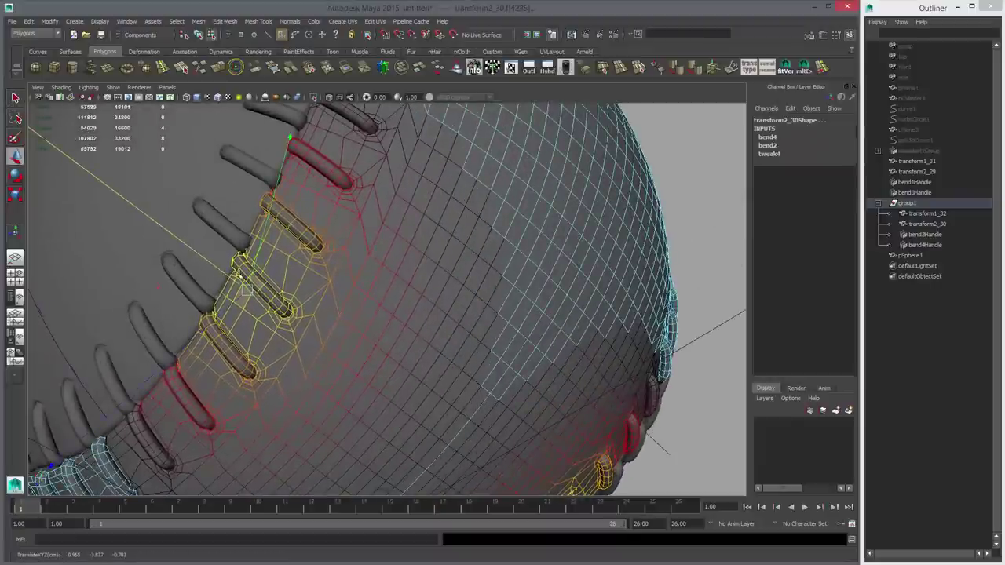
Step: Select leather and stitch faces farther along the same seam and nudge that section towards the opposing half
right_click_drag(389, 301, 348, 293, "alt")
left_click_drag(348, 294, 344, 326, "alt")
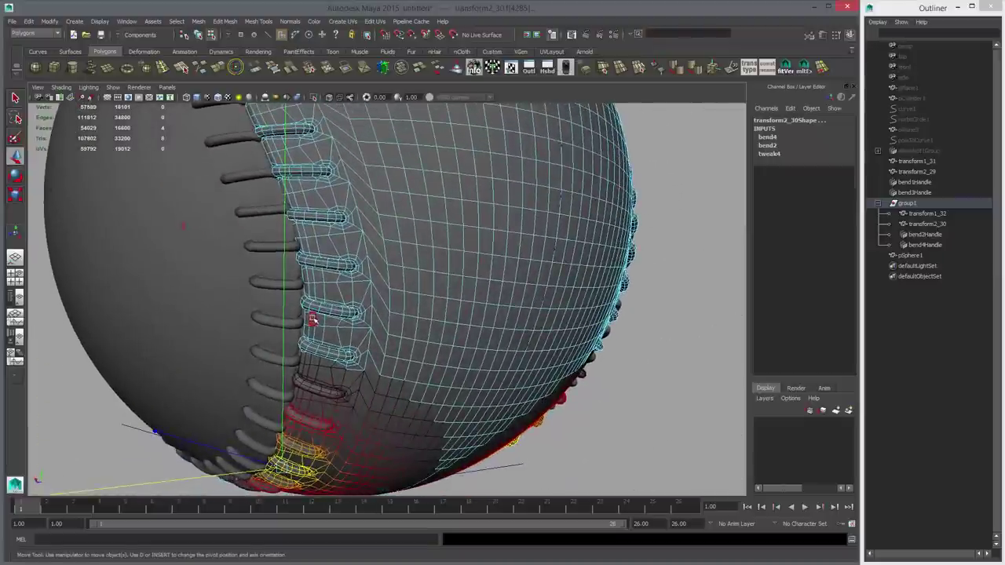
left_click(312, 319)
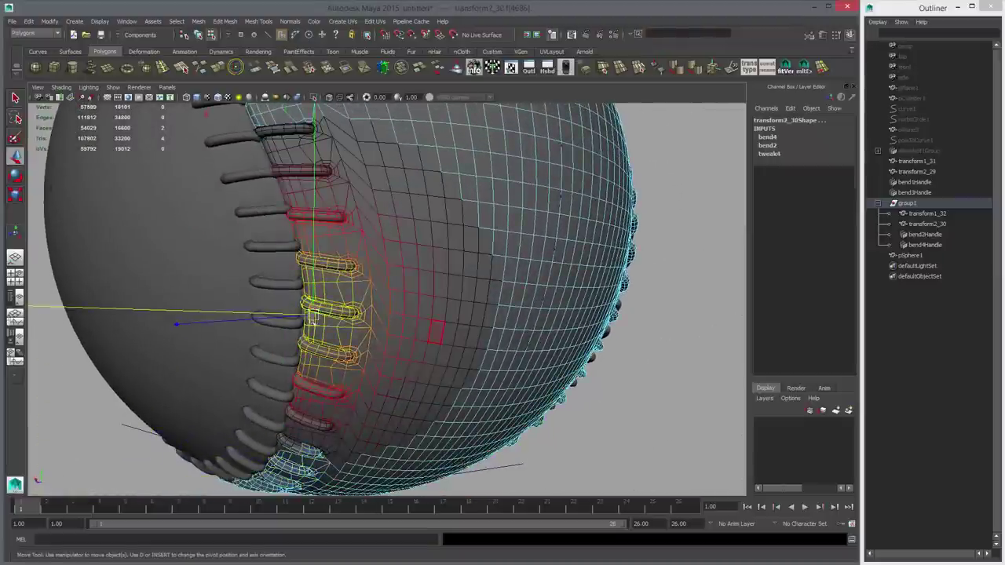
left_click_drag(284, 316, 281, 316)
Step: On the ball's other side, select a seam-edge leather face plus a stitch face and nudge them to meet the opposing edge
left_click_drag(530, 334, 431, 297, "alt")
left_click(428, 310)
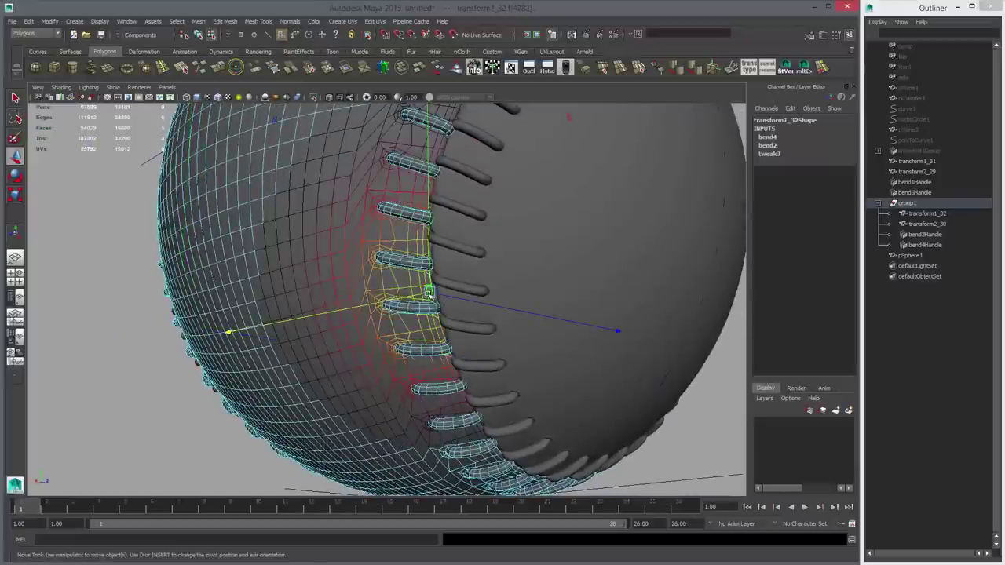
left_click(427, 310, "shift")
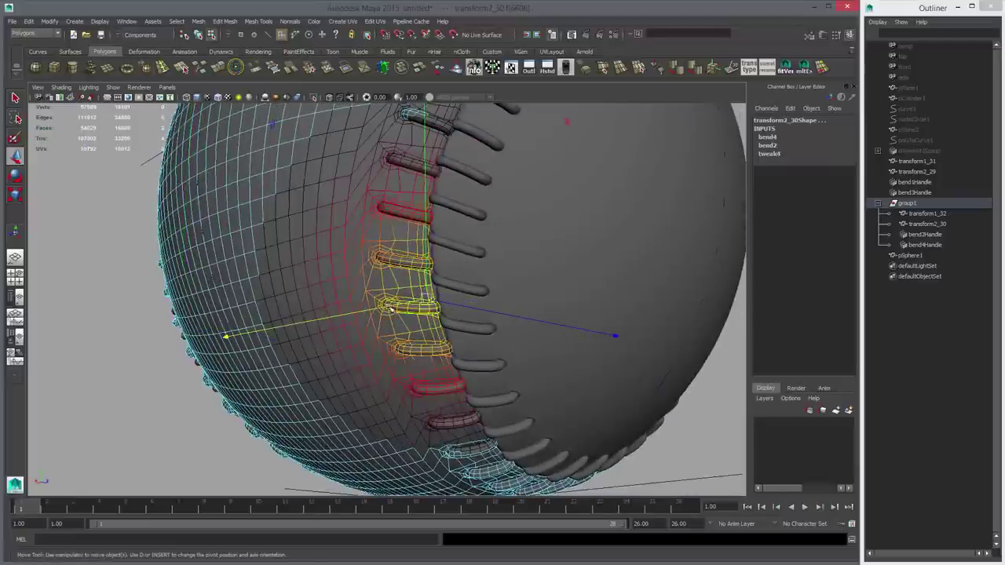
middle_click_drag(369, 286, 372, 287)
right_click_drag(547, 290, 511, 284, "alt")
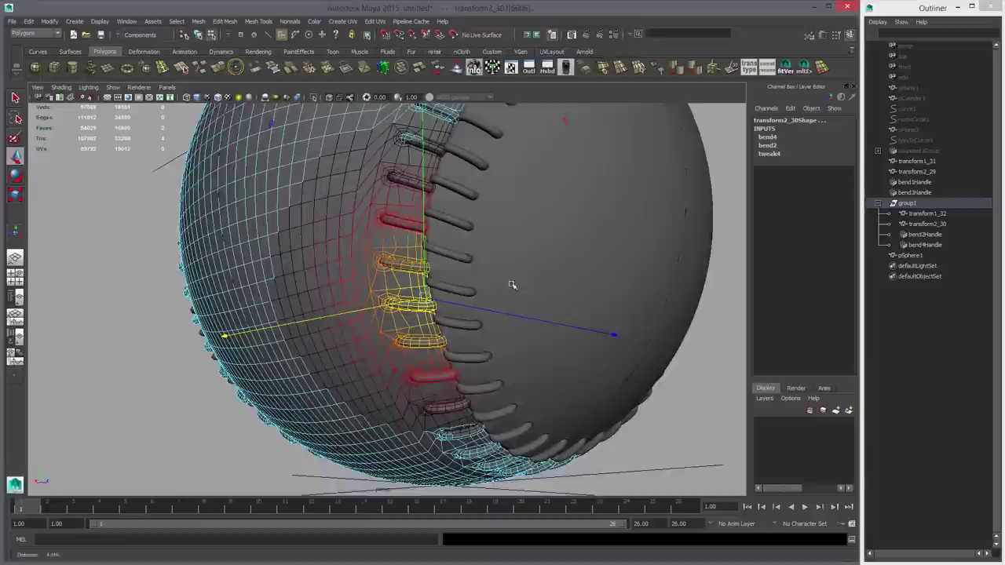
Step: Select a leather face and its stitch where this seam curves farther up, and shift both slightly towards the opposing half
middle_click_drag(506, 195, 507, 269, "alt")
left_click_drag(562, 261, 552, 280, "alt")
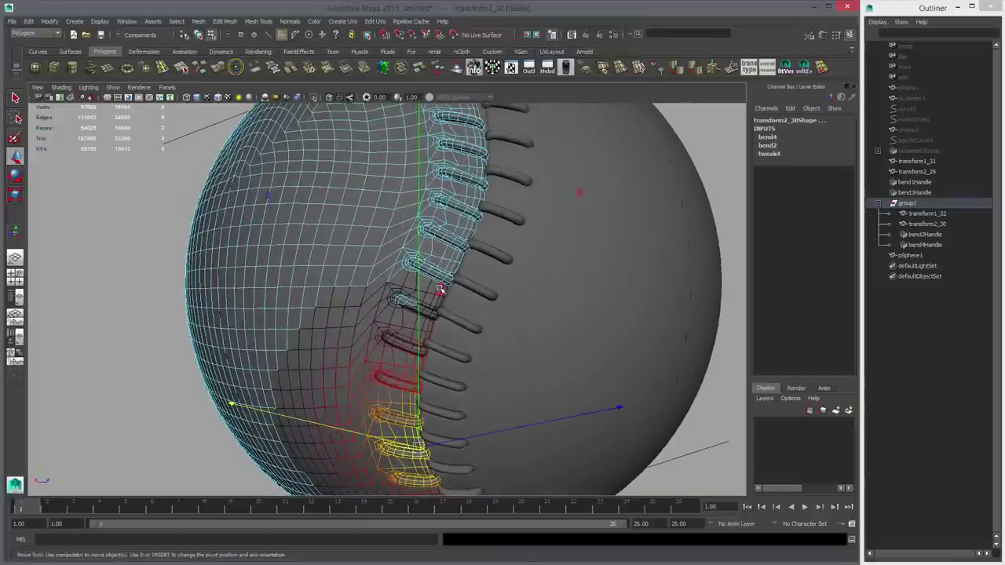
left_click(441, 291)
middle_click_drag(473, 275, 475, 276)
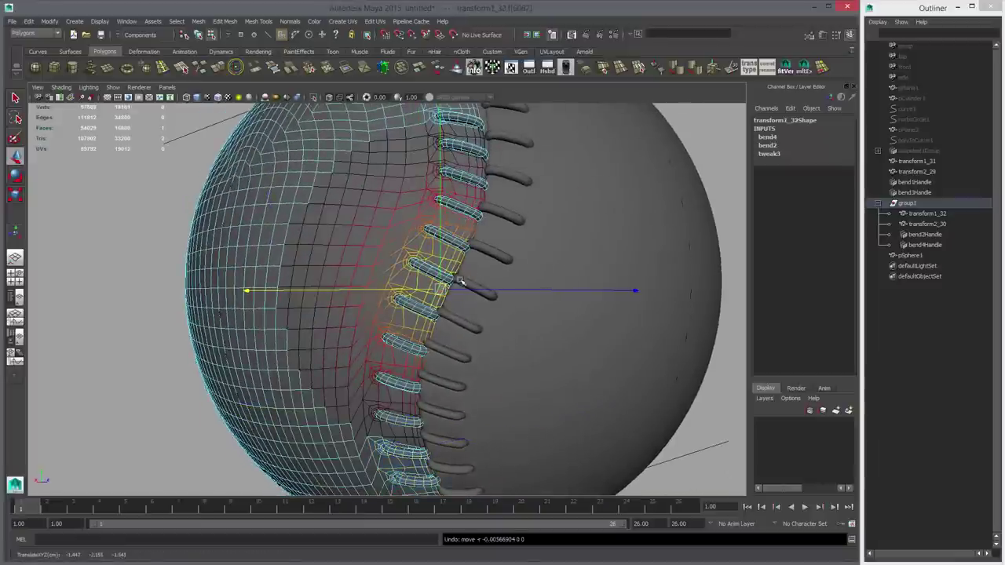
left_click(453, 281)
middle_click_drag(467, 310, 470, 310)
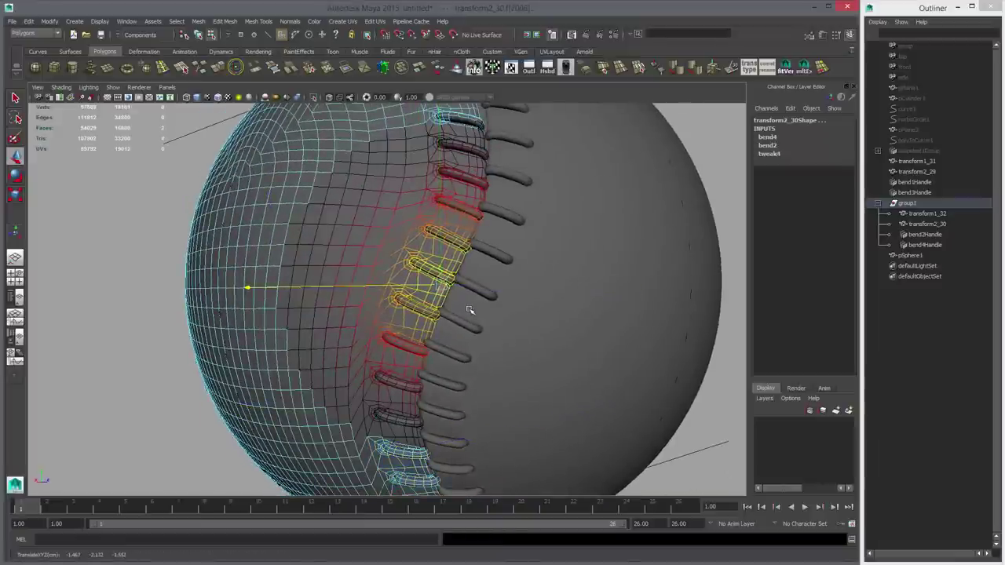
Step: Select the seam section between two stitches on the opposite side of the ball and nudge it to even the gap
left_click_drag(374, 317, 506, 314, "alt")
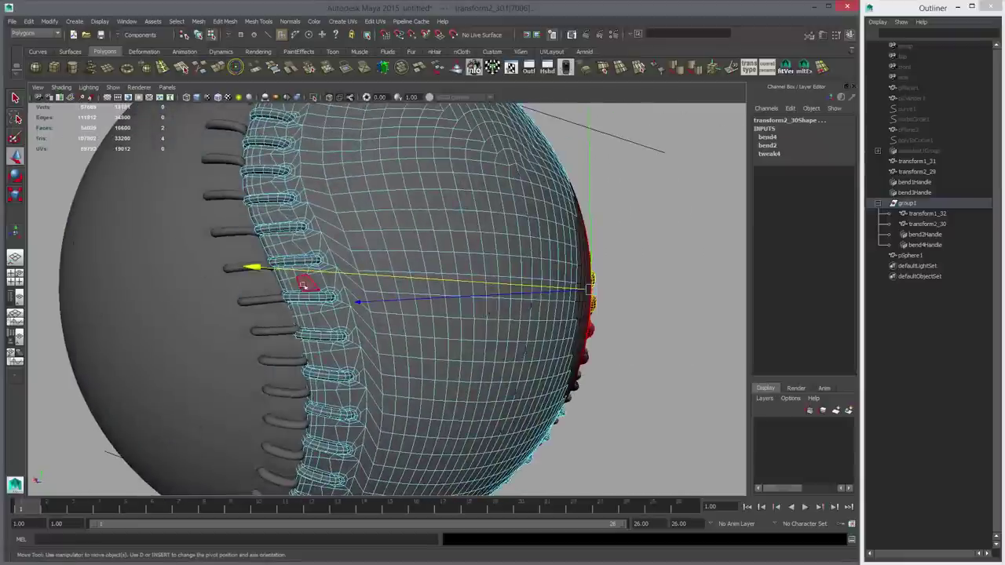
left_click(281, 282)
middle_click_drag(336, 301, 333, 298)
Step: Select leather and stitch faces beside the wide gap on the curved seam and move them against the opposing edge
left_click_drag(429, 225, 378, 333, "alt")
left_click_drag(492, 188, 451, 283, "alt")
scroll(450, 283, "up", 3)
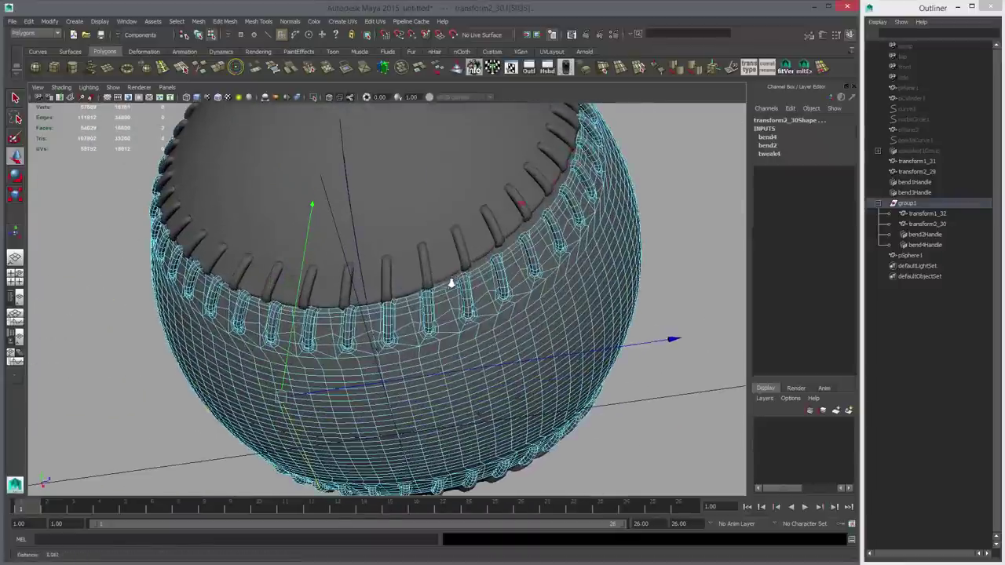
left_click_drag(382, 308, 435, 291, "alt")
scroll(426, 263, "up", 3)
middle_click_drag(426, 263, 433, 339, "alt")
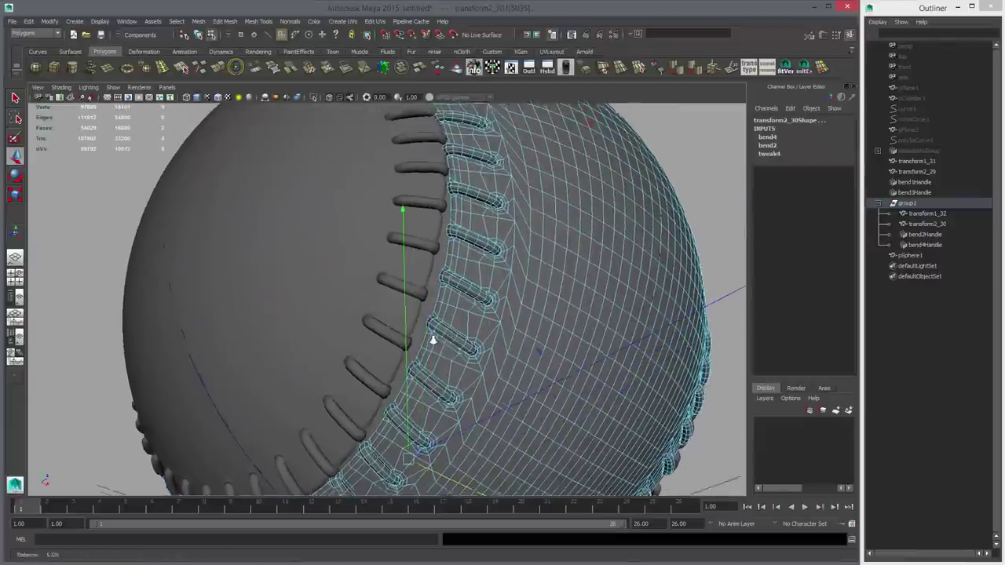
right_click_drag(433, 338, 421, 341, "alt")
left_click(424, 340)
left_click(451, 352)
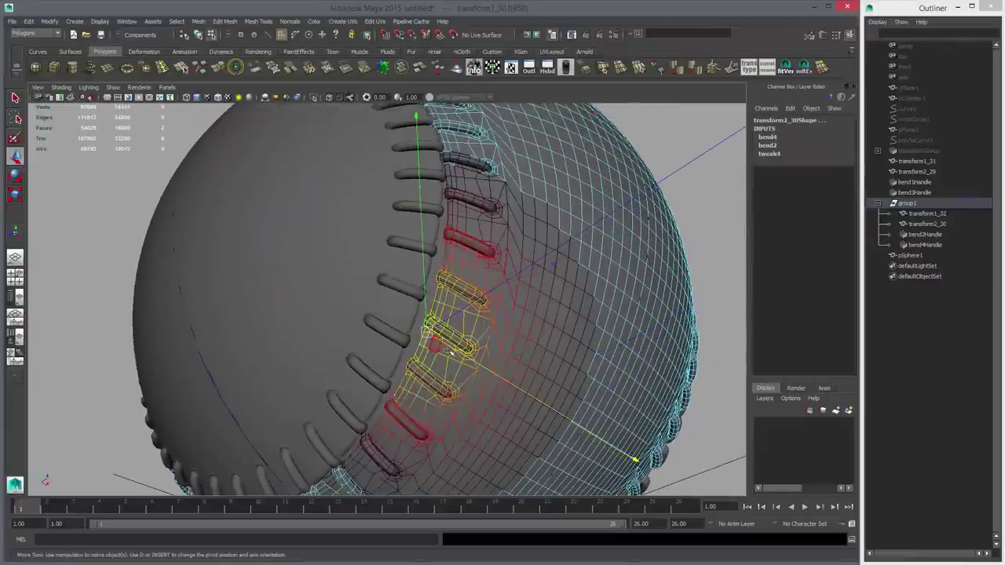
left_click_drag(453, 349, 449, 345)
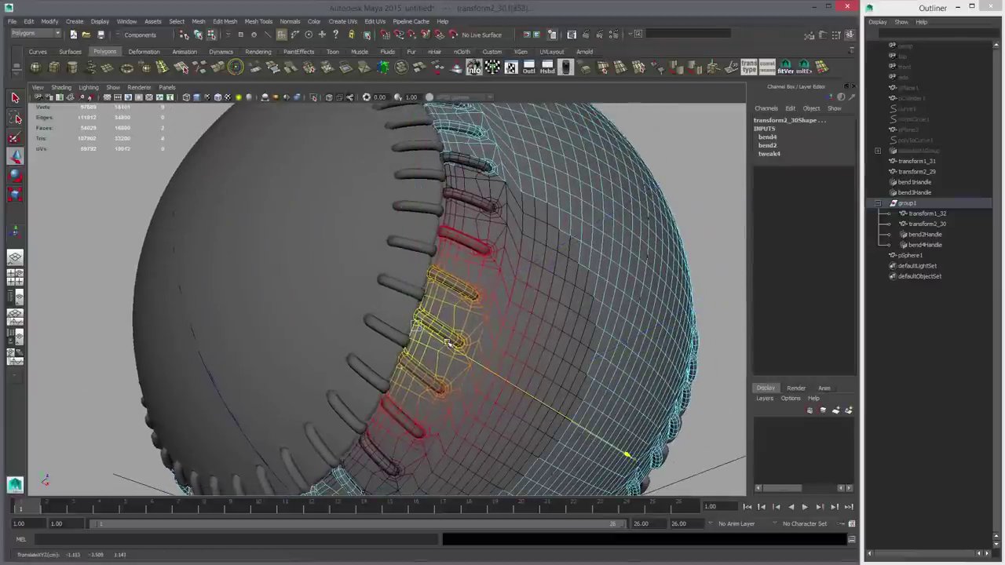
Step: Adjust two neighbouring sections of the opposite seam by selecting their faces and moving each into line with the opposing edge
left_click_drag(601, 346, 448, 265, "alt")
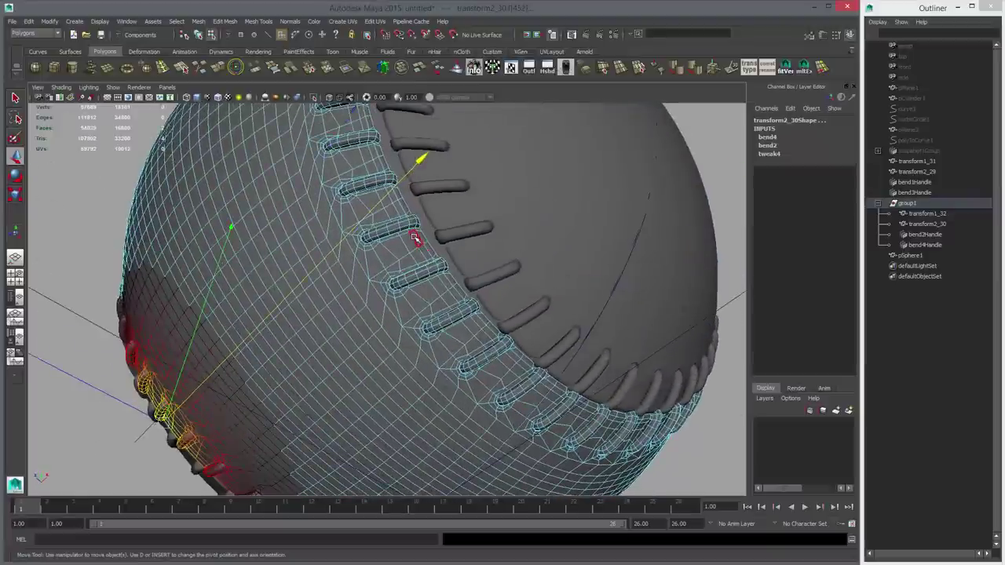
left_click(412, 229)
left_click_drag(412, 229, 427, 270)
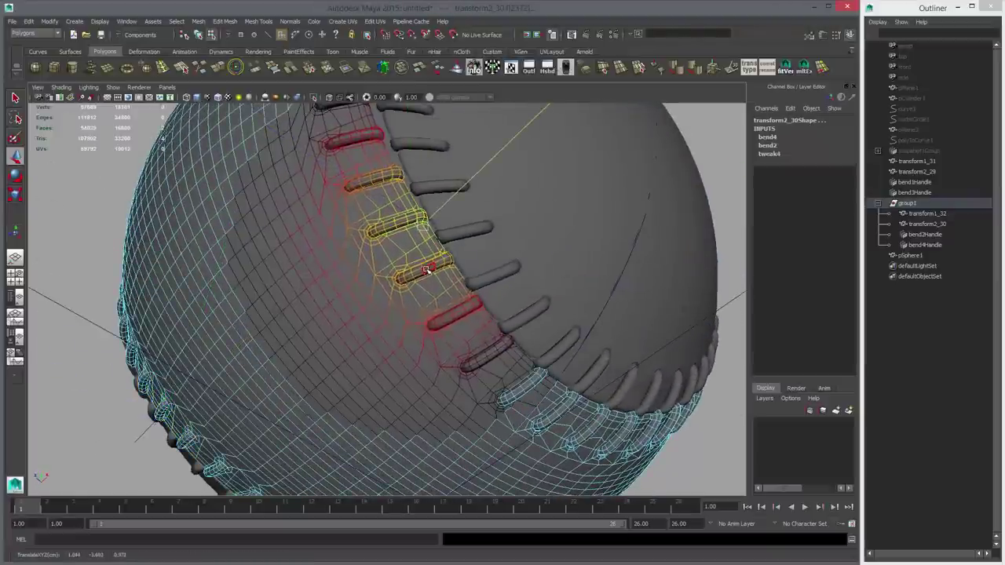
left_click_drag(398, 212, 421, 275, "alt")
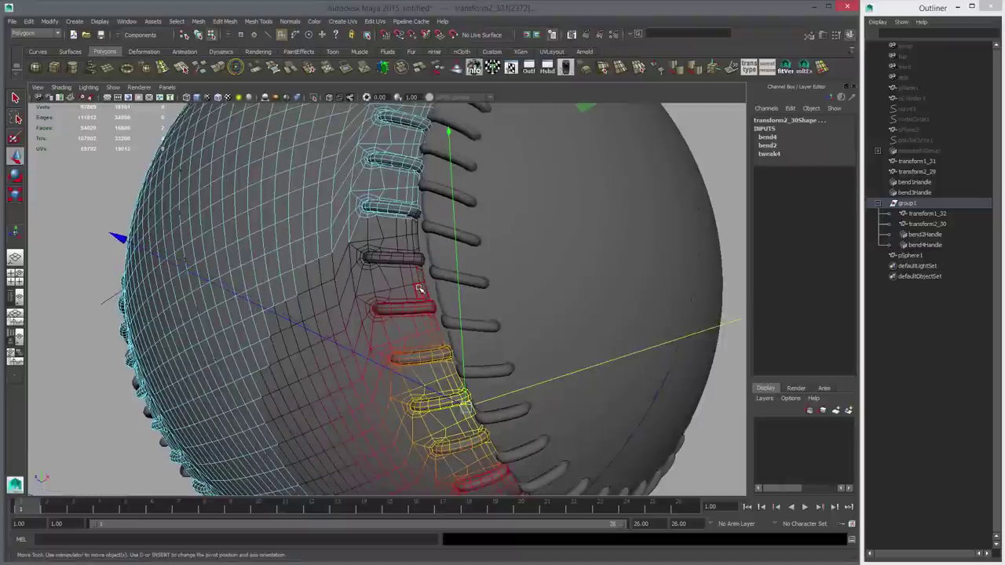
left_click(419, 290)
middle_click_drag(385, 290, 395, 289)
Step: Return to the other seam, select a leather face with its stitch, and move that section closer to the opposing edge
left_click_drag(464, 348, 522, 310, "alt")
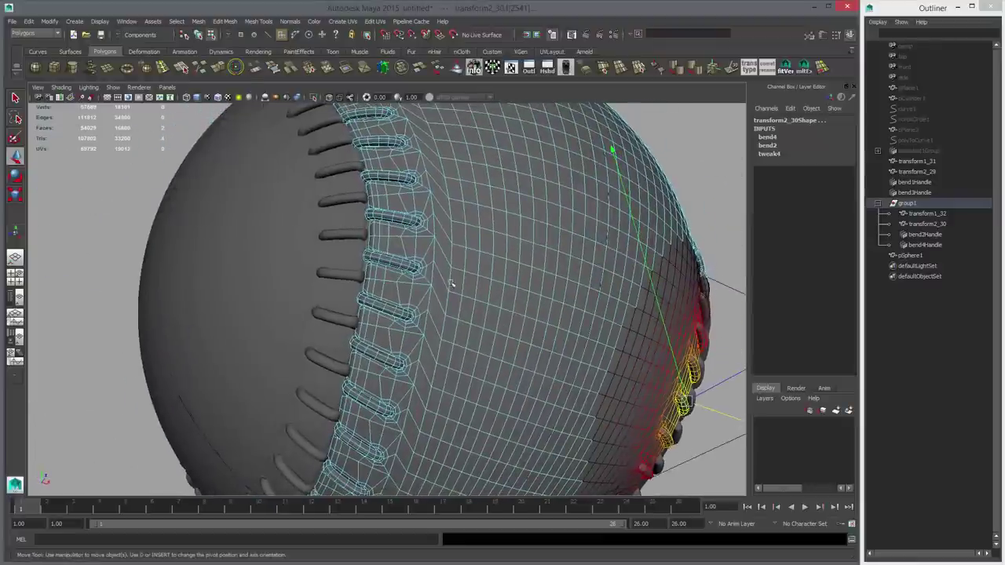
left_click(376, 244)
left_click(376, 257, "shift")
middle_click_drag(395, 289, 391, 283)
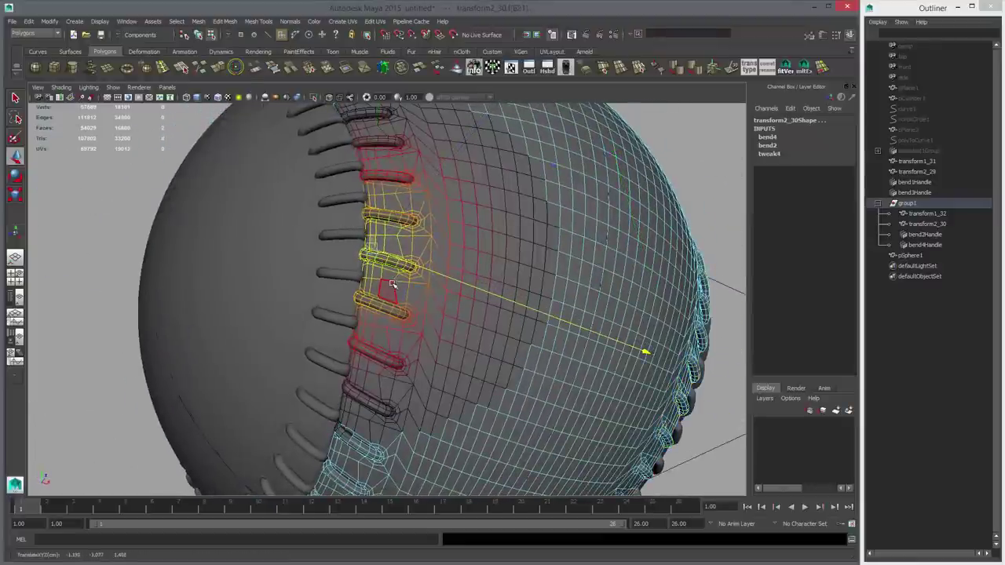
Step: Select group1 and try to pick the other cover half's leather and stitches while still in component mode
left_click_drag(405, 305, 404, 326, "alt")
right_click_drag(404, 326, 366, 312, "alt")
left_click_drag(366, 312, 360, 344, "alt")
right_click_drag(359, 344, 297, 336, "alt")
left_click_drag(357, 322, 457, 369, "alt")
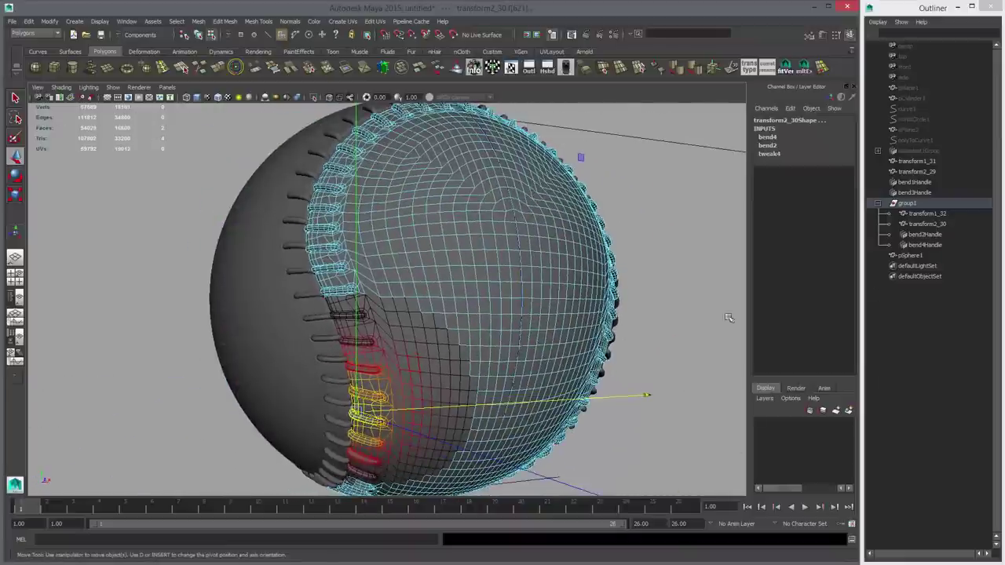
left_click(909, 208)
left_click_drag(315, 250, 460, 246, "alt")
key("q")
left_click(364, 251, "shift")
left_click(378, 237, "shift")
left_click(460, 241)
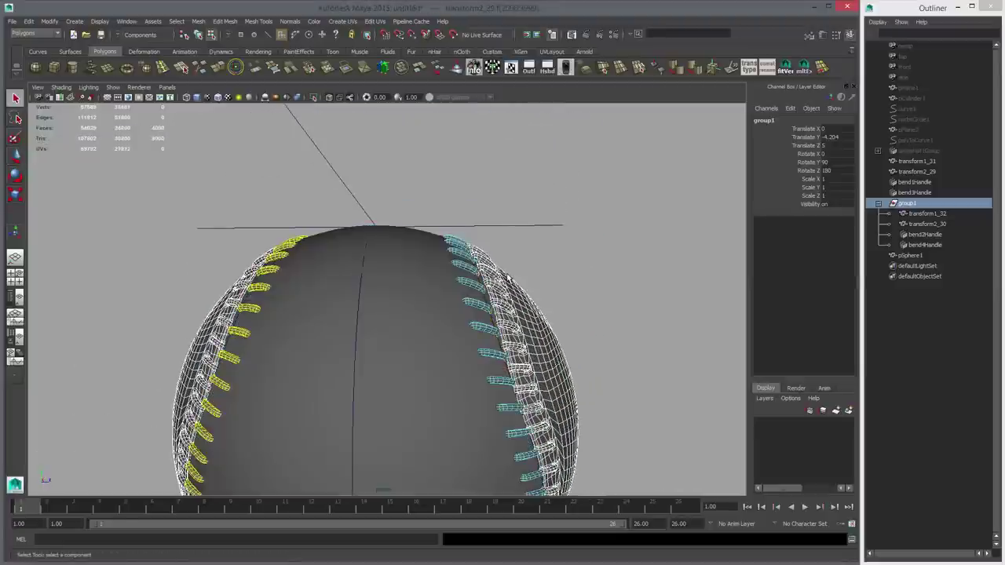
Step: Select transform1_31 and transform2_29 together in object mode and put both meshes in face selection mode
key("F8")
left_click(426, 265)
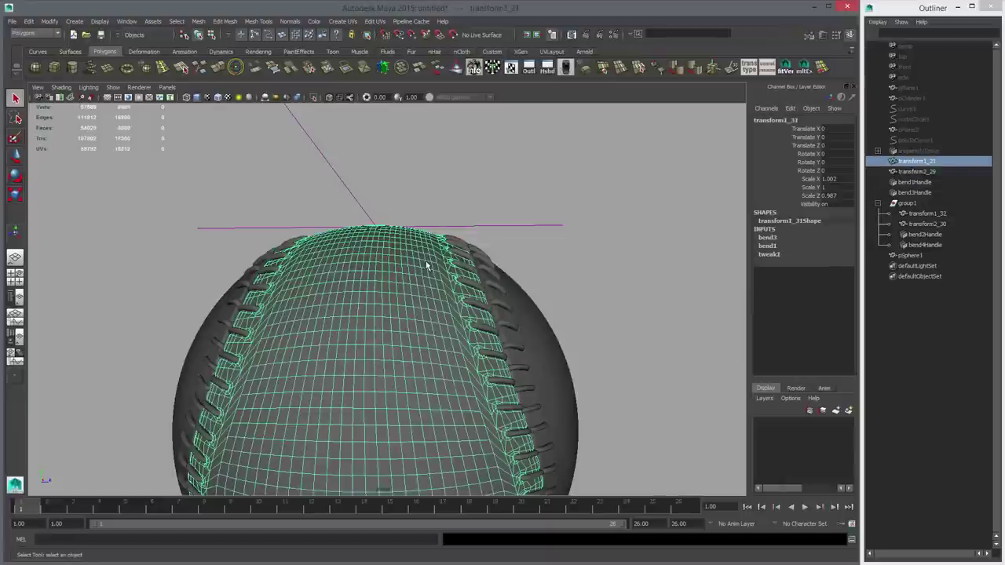
left_click(461, 243, "shift")
right_click_drag(406, 245, 380, 201, "shift")
left_click_drag(379, 208, 463, 304, "alt")
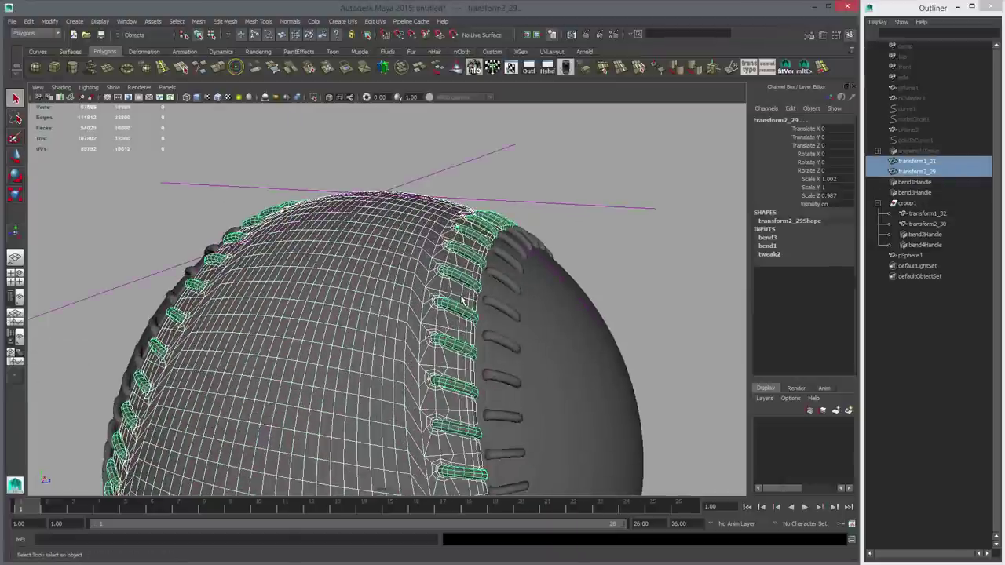
key("F8")
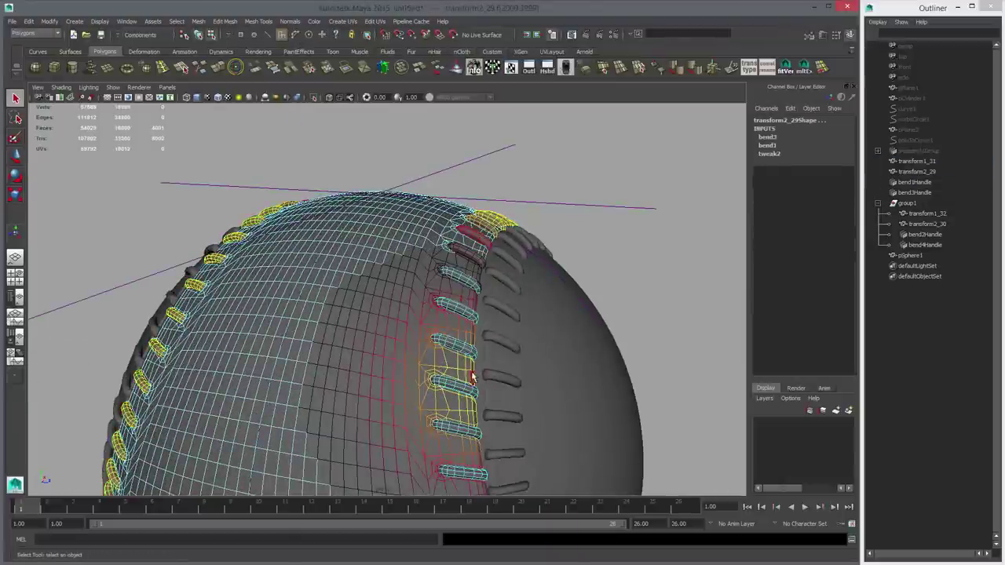
Step: Select the leather face and stitch of two neighbouring seam sections and pull them toward the opposing cover edge
left_click_drag(471, 377, 473, 352, "alt")
left_click(444, 402)
key("w")
left_click_drag(446, 233, 429, 274, "alt")
left_click(408, 313)
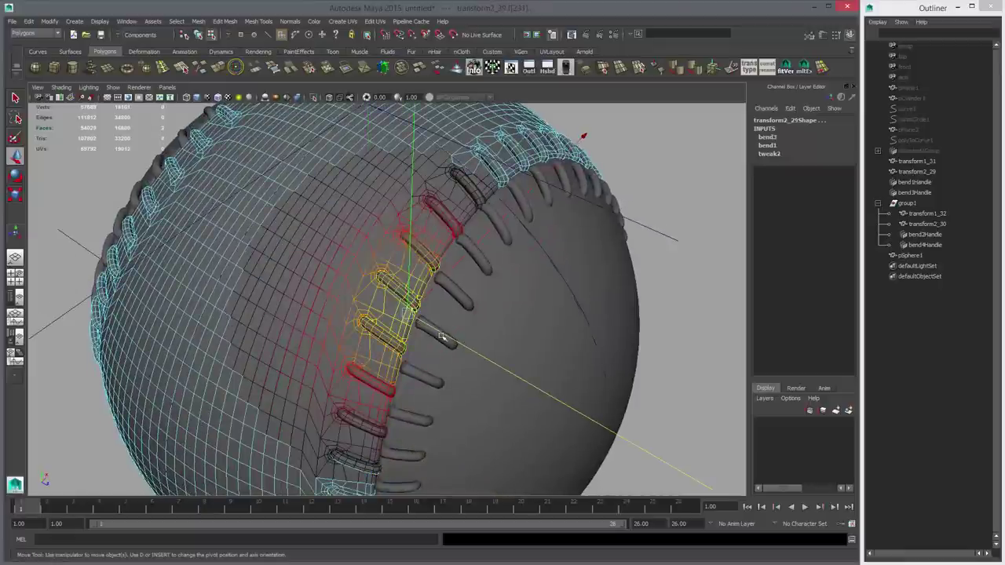
middle_click_drag(431, 343, 436, 346)
left_click_drag(436, 346, 426, 324, "alt")
left_click(401, 261)
left_click(417, 245, "shift")
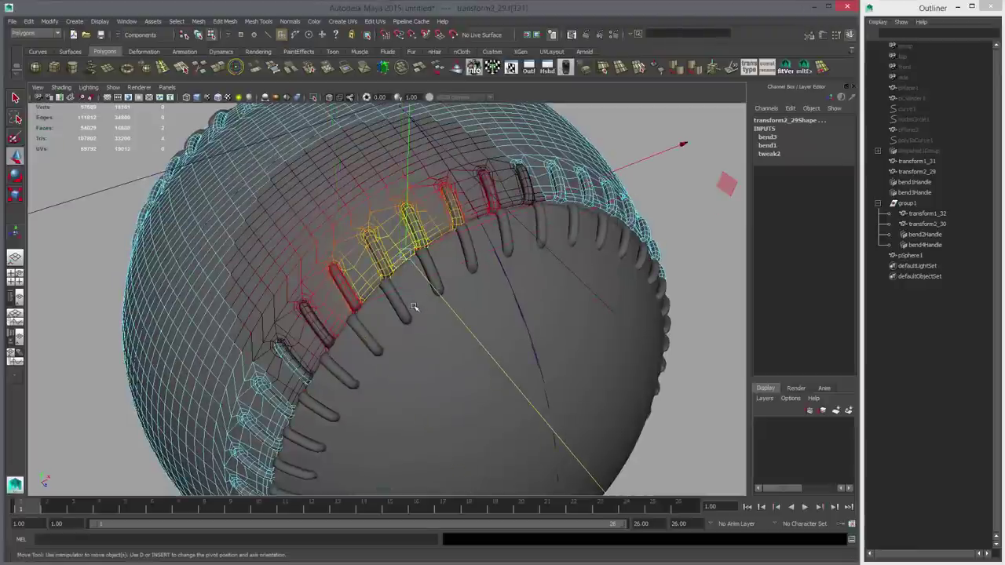
Step: Try moving a seam section farther around the curve toward the opposing edge, and undo the move
left_click_drag(410, 314, 479, 344, "alt")
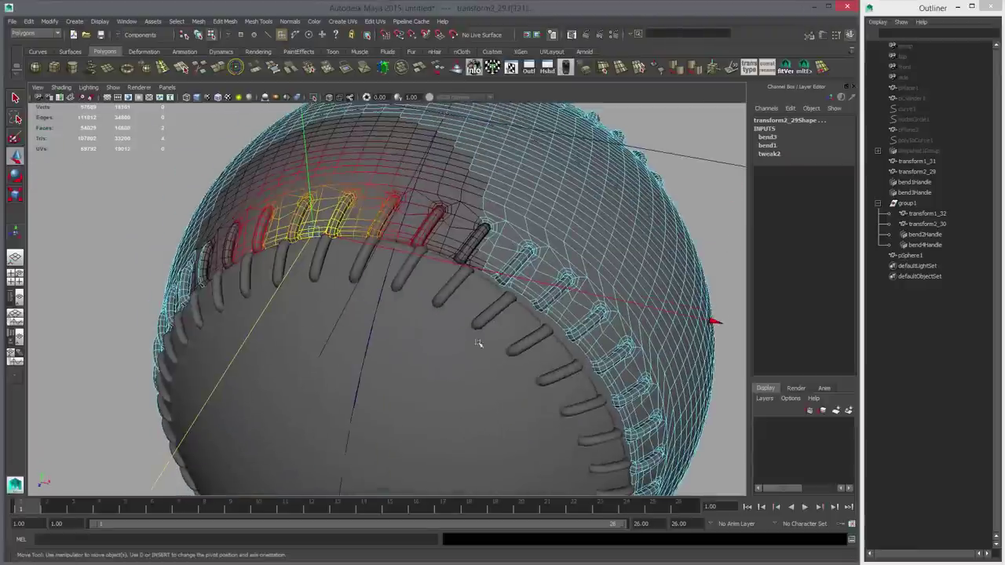
left_click_drag(552, 330, 506, 339, "alt")
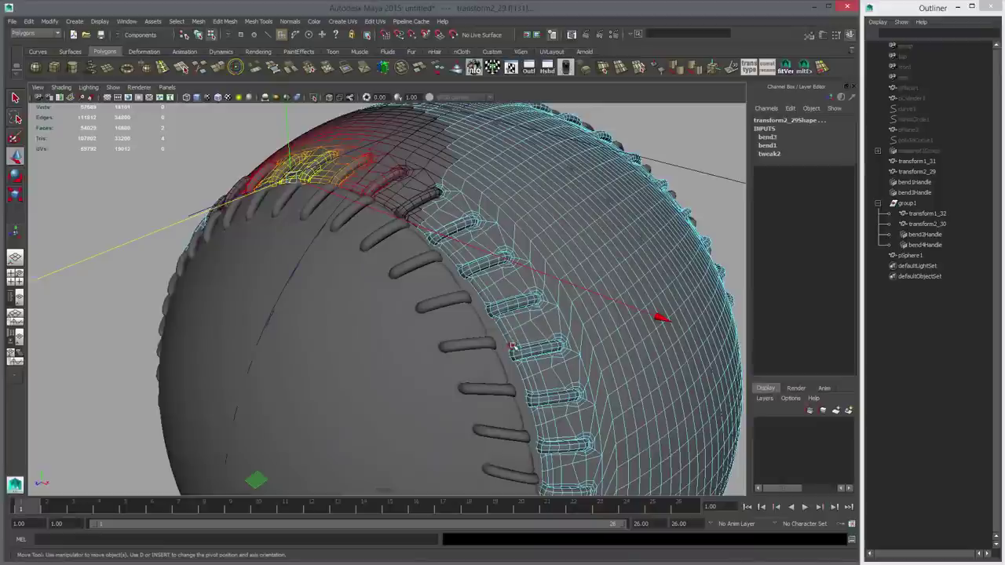
left_click(516, 348)
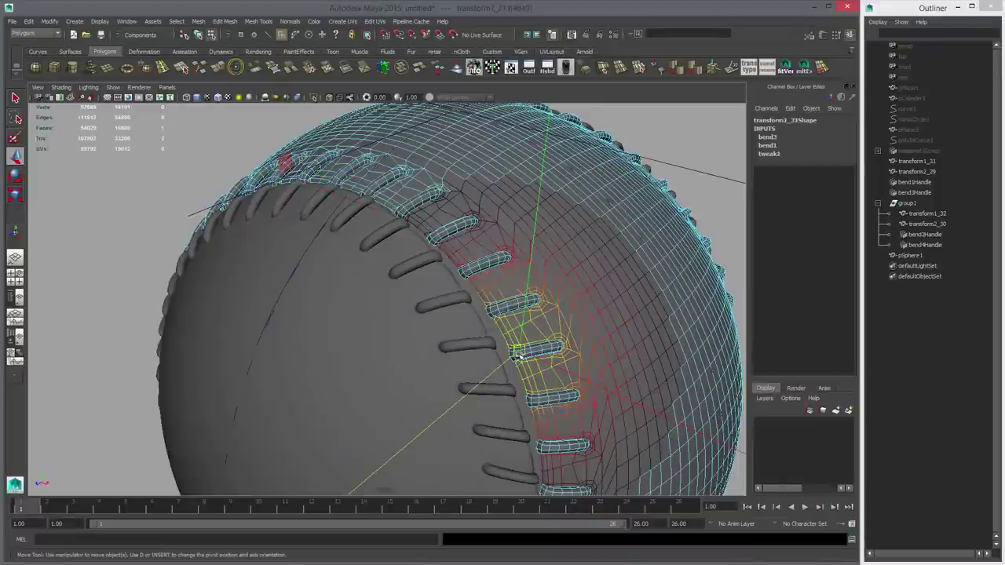
key("q")
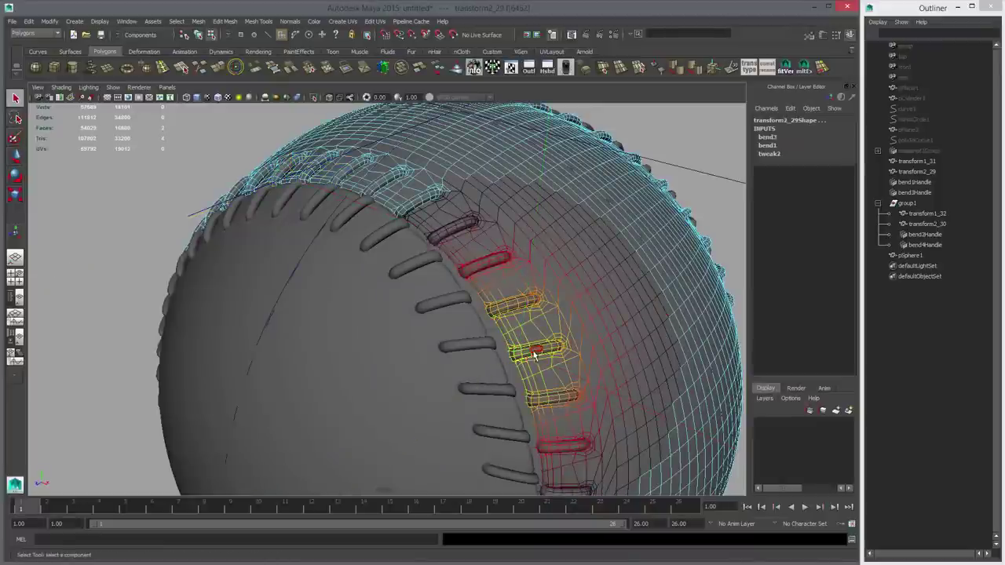
key("w")
left_click_drag(577, 344, 564, 321, "alt")
middle_click_drag(563, 318, 548, 307)
key("ctrl+z")
left_click_drag(484, 322, 478, 334)
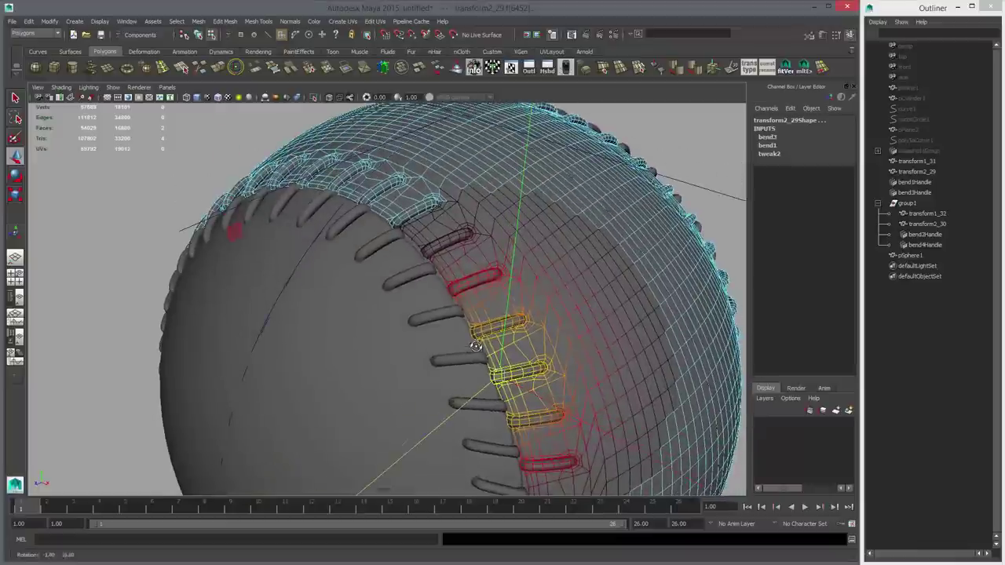
Step: Close the gap at two separate sections of this seam by moving their leather faces and stitches toward the opposing edge
left_click(436, 263)
middle_click_drag(440, 316, 437, 319)
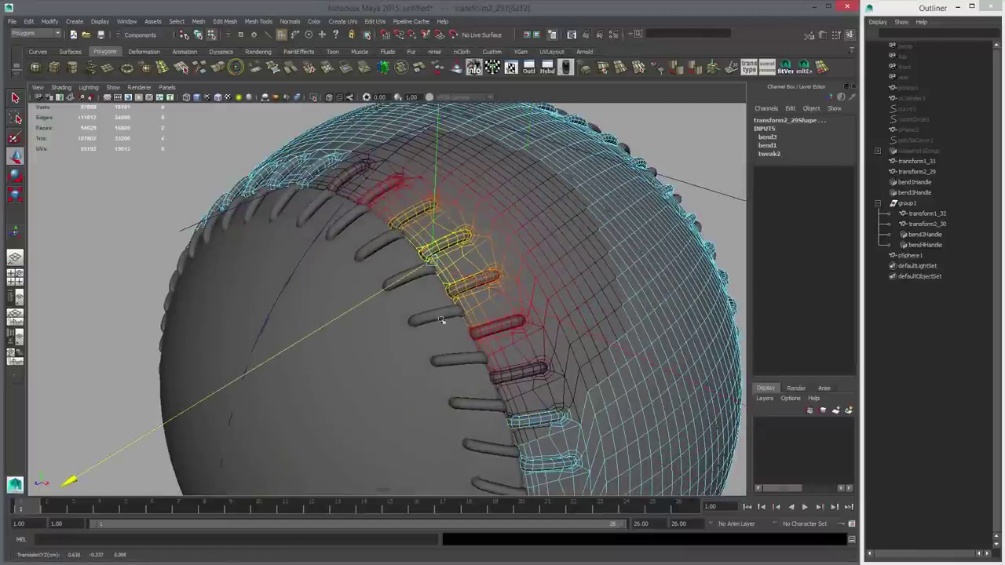
middle_click_drag(495, 375, 444, 284, "alt")
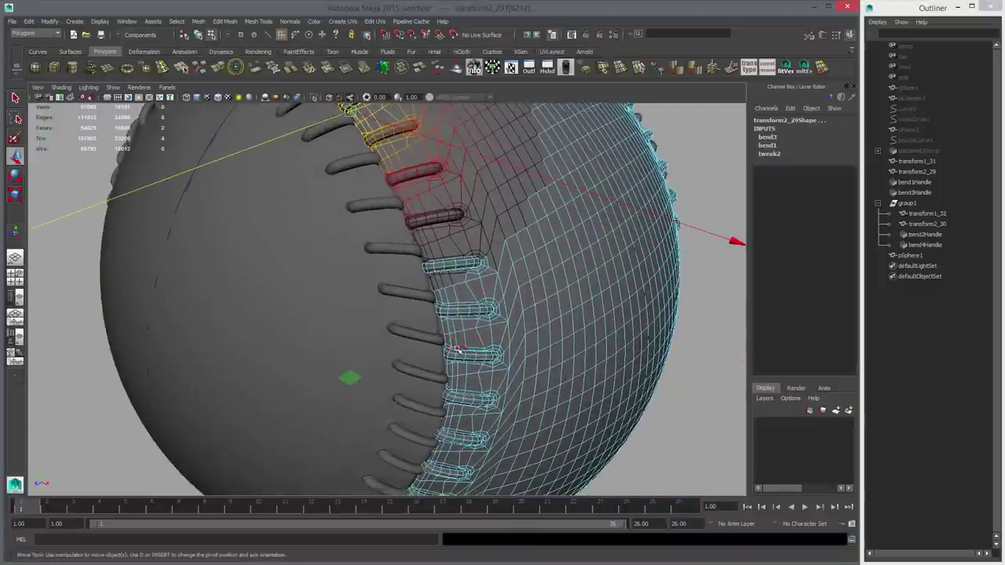
left_click(453, 342)
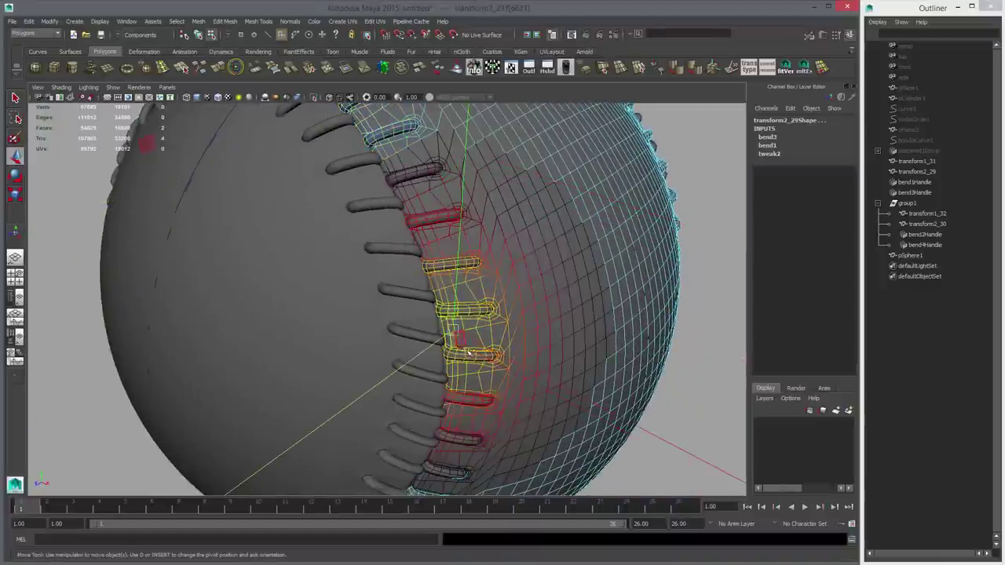
middle_click_drag(466, 351, 461, 354)
left_click_drag(465, 399, 452, 352, "alt")
Step: Try moving the leather face and stitch where the seam curves underneath, and undo that move
left_click(426, 331)
left_click(429, 347, "shift")
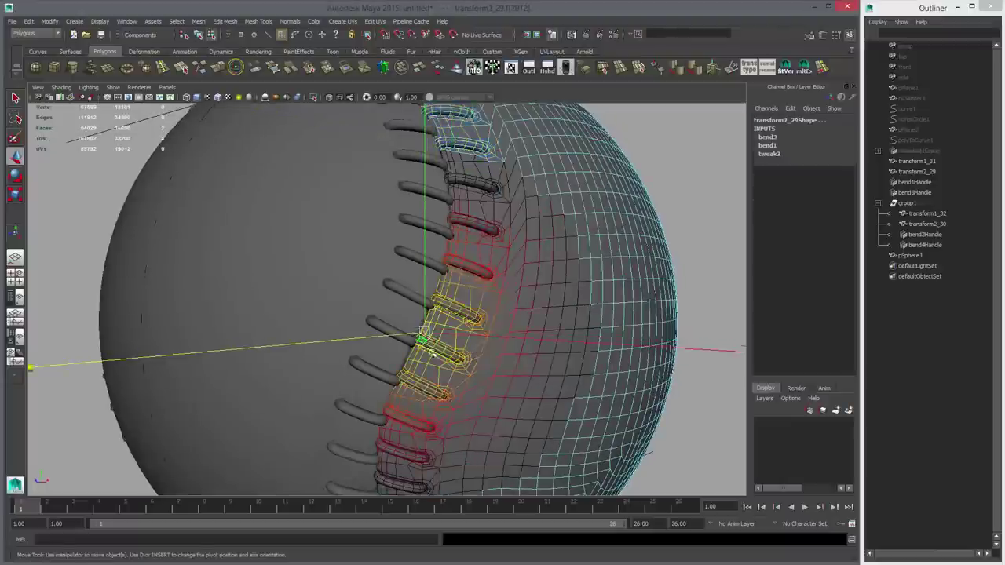
middle_click_drag(444, 364, 446, 367)
left_click_drag(532, 375, 485, 372, "alt")
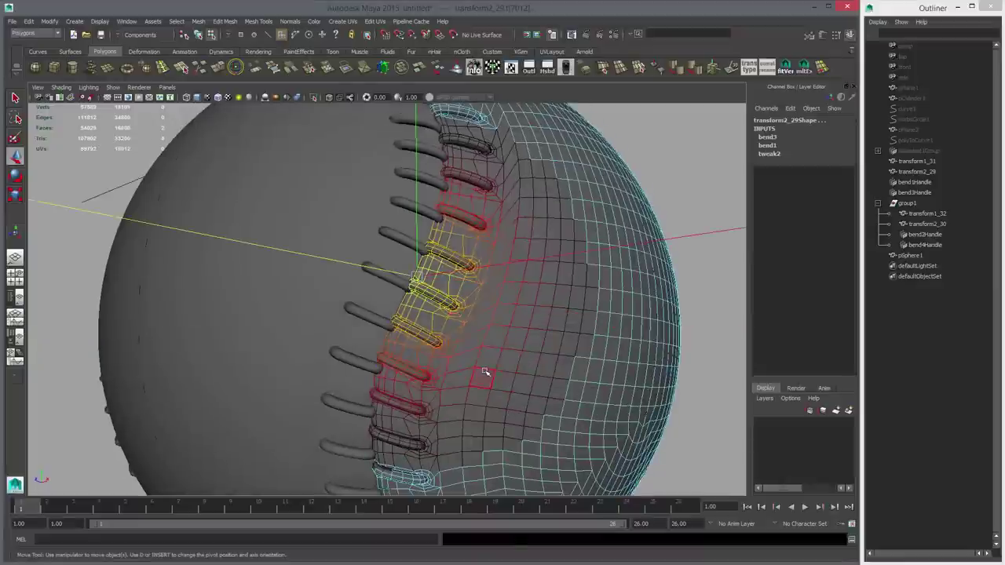
key("ctrl+z")
Step: Select a leather face with its stitch at two nearby sections of the lower seam curve and move each into line
left_click(384, 359)
left_click(390, 362, "shift")
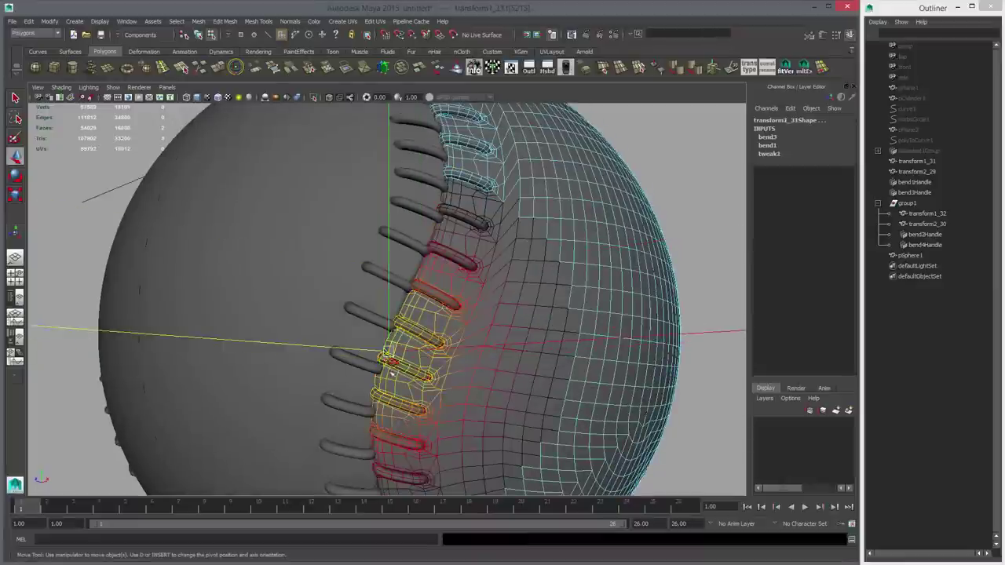
middle_click_drag(394, 373, 396, 376)
left_click(412, 299)
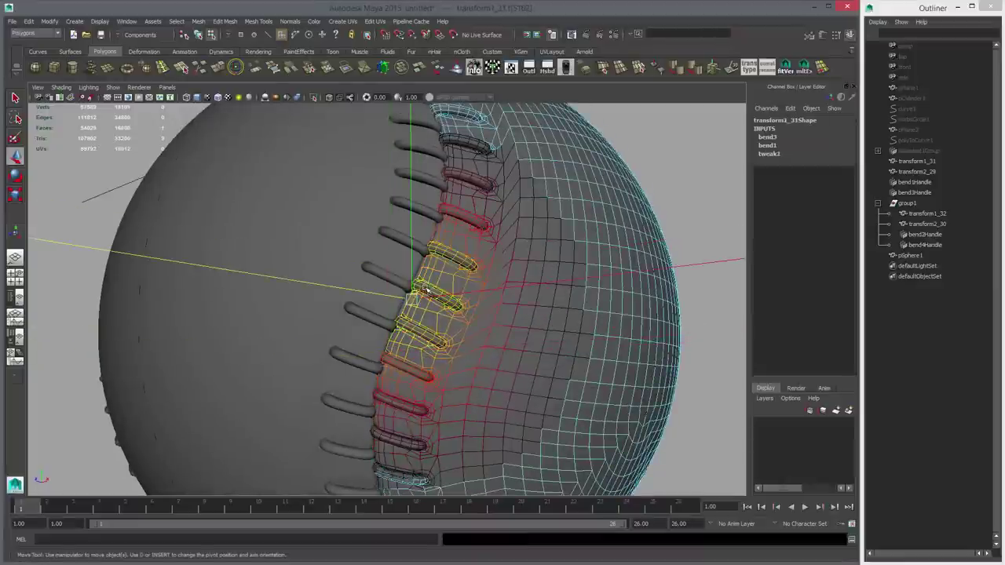
left_click(422, 292, "shift")
middle_click_drag(442, 324, 437, 318)
Step: On the opposite seam, move two adjoining sections of leather and stitches closer to the opposing edge, undoing the mistaken multi-face selection
left_click_drag(574, 359, 463, 297, "alt")
double_click(464, 264)
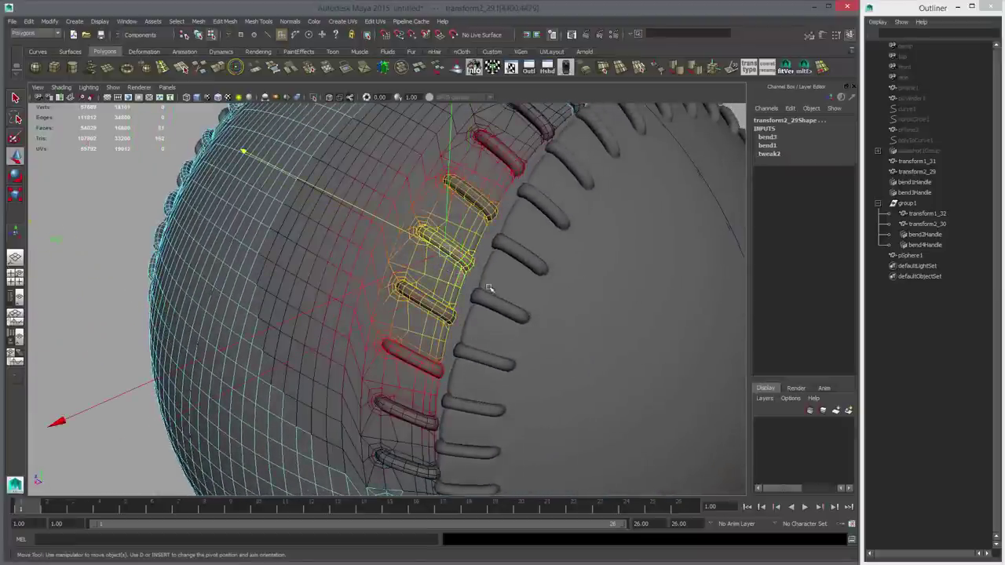
key("ctrl+z")
middle_click_drag(506, 315, 515, 321)
left_click(454, 355)
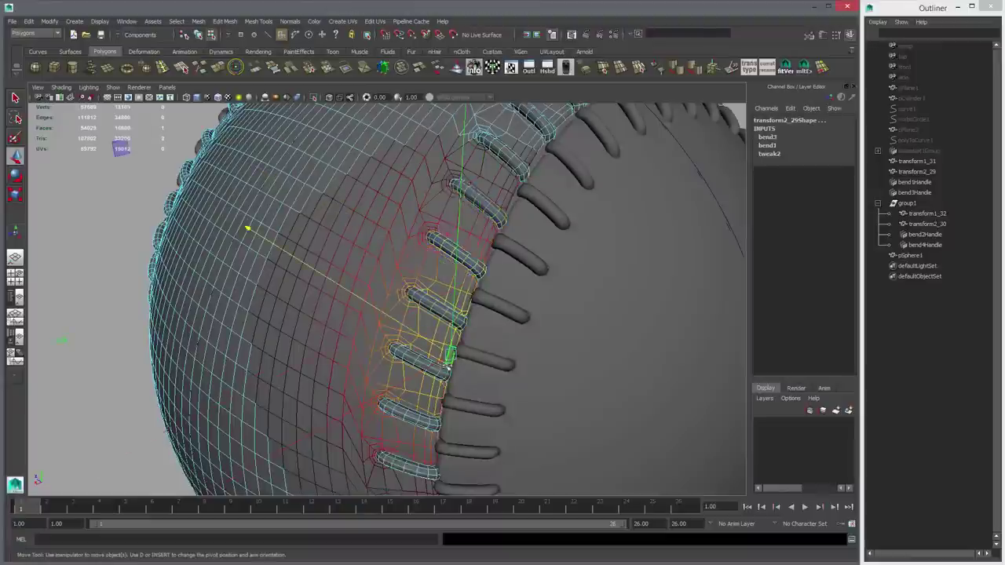
left_click(449, 373, "shift")
middle_click_drag(463, 374, 470, 375)
Step: Select the leather face and stitch at a section higher along the opposite seam and move it toward the facing edge
left_click_drag(527, 323, 445, 237, "alt")
left_click(447, 229)
left_click(460, 220, "shift")
middle_click_drag(503, 270, 511, 277)
Step: Return to the other seam, move a leather and stitch section toward the edge, and select the section above it
left_click_drag(613, 278, 487, 269, "alt")
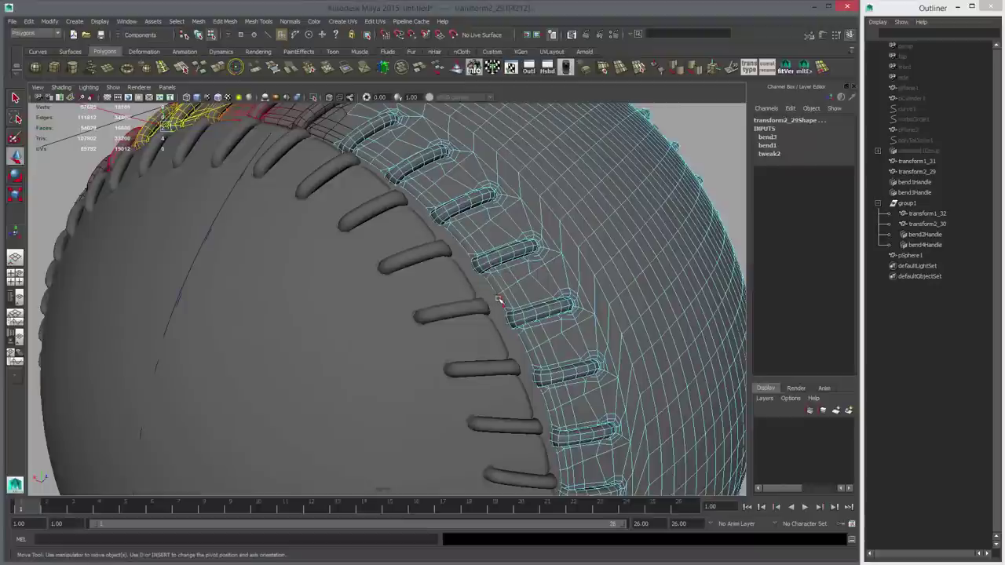
left_click(507, 302)
left_click(515, 315, "shift")
mouse_move(552, 333)
middle_mouse_down()
mouse_move(536, 344)
mouse_move(437, 238)
middle_mouse_up()
left_click(391, 178)
left_click(385, 182, "shift")
middle_click_drag(552, 377, 433, 201, "alt")
Step: Move two sections farther down this seam into line with the opposing edge, selecting each leather face with its stitch
left_click(432, 295)
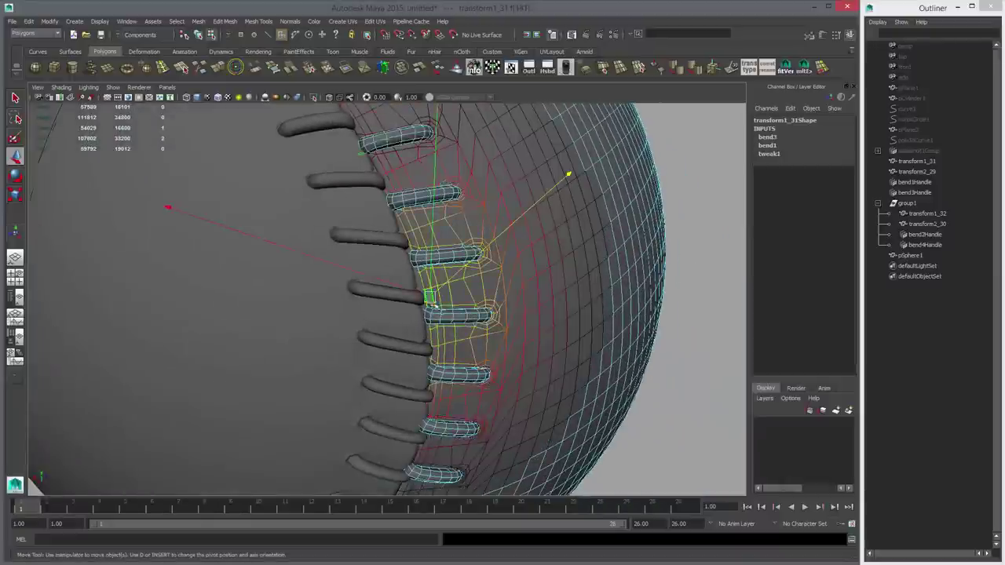
left_click(447, 317, "shift")
middle_click_drag(454, 326, 452, 332)
left_click_drag(456, 336, 455, 280, "alt")
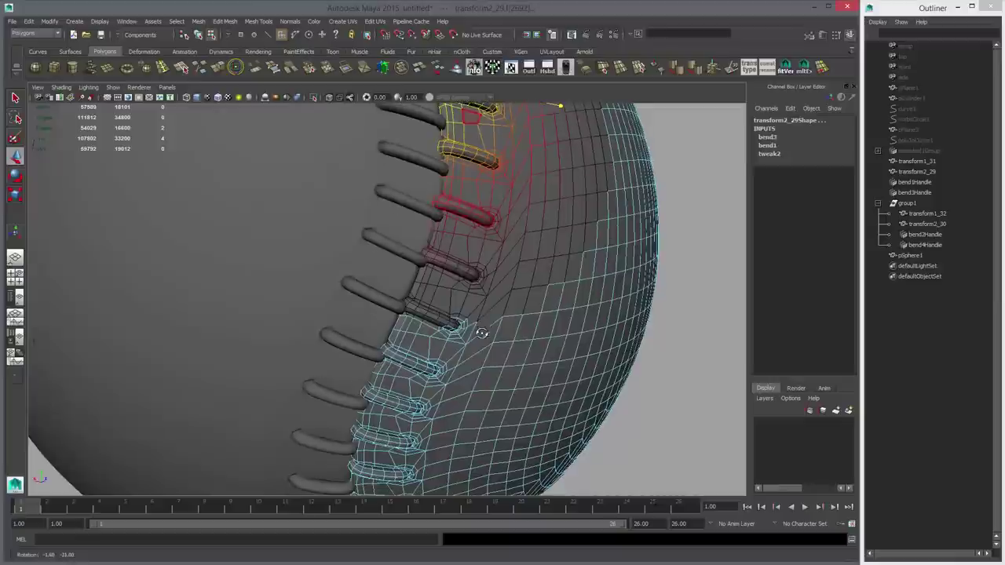
left_click(445, 215)
left_click(447, 223, "shift")
middle_click_drag(487, 259, 491, 257)
Step: Try two further nudges of the same seam section and undo them
middle_click_drag(451, 201, 455, 204)
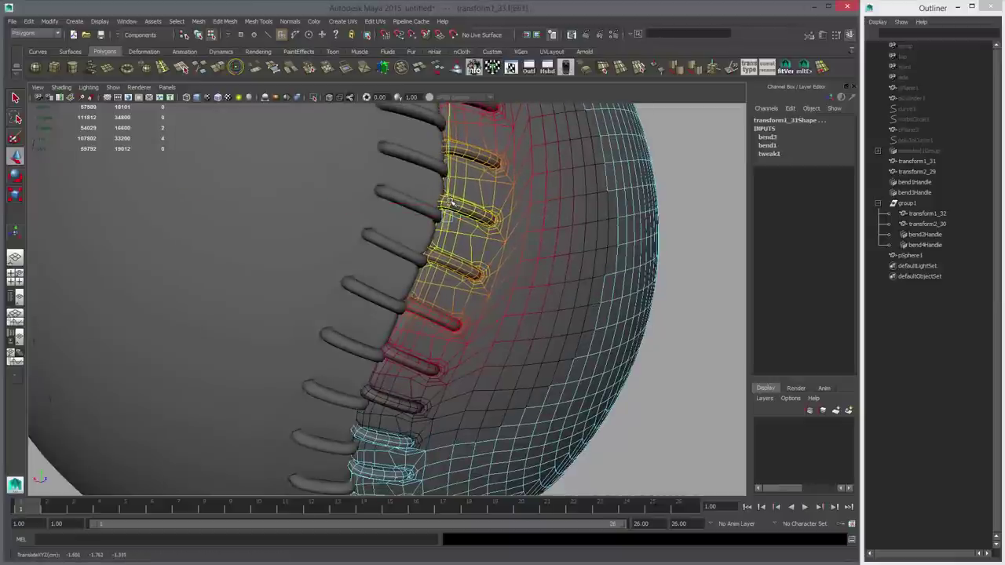
key("ctrl+z")
left_click_drag(435, 216, 438, 218)
key("ctrl+z")
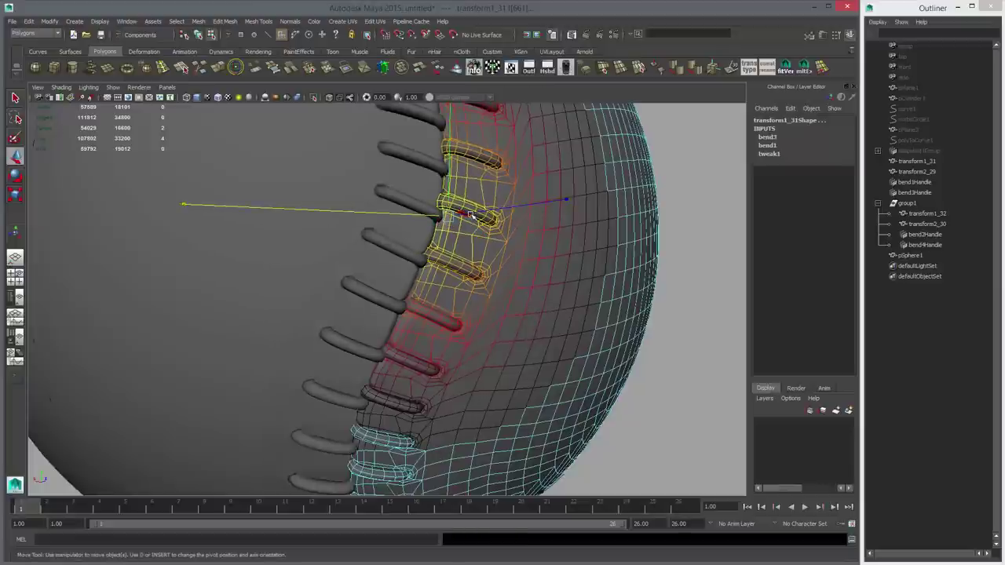
Step: Switch the meshes back to object mode, clear the selection and inspect the seams around the whole ball
left_click(472, 216)
right_click_drag(473, 218, 416, 290, "alt")
left_click_drag(417, 290, 419, 309, "alt")
right_click_drag(404, 275, 441, 266)
left_click(431, 278)
left_click_drag(431, 279, 501, 358, "alt")
left_click(565, 365)
left_click_drag(565, 365, 531, 370, "alt")
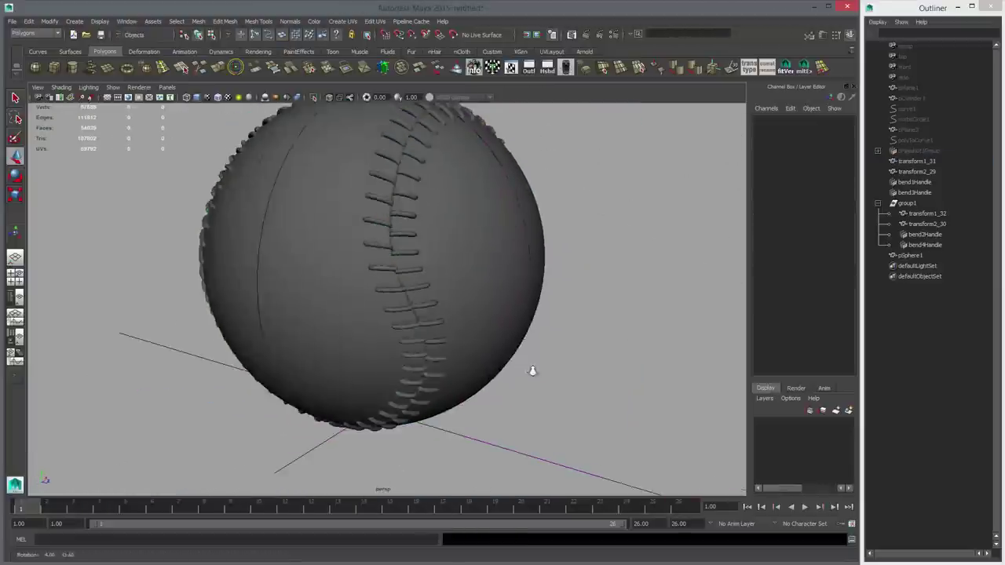
right_click_drag(531, 370, 408, 295, "alt")
left_click_drag(409, 295, 638, 332, "alt")
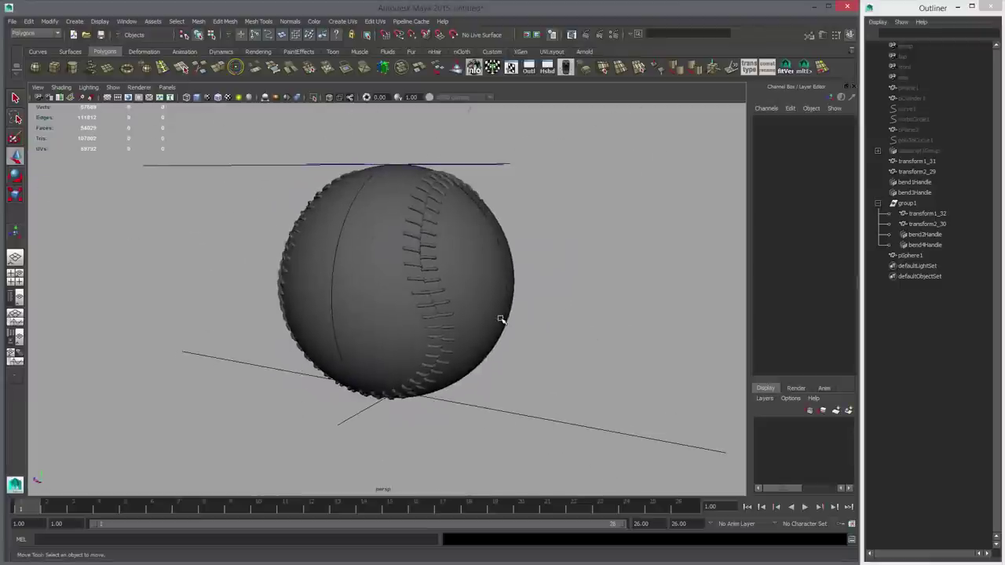
Step: Select group1 of the other cover half and collapse its hierarchy
key("q")
left_click(464, 319)
left_click(907, 202)
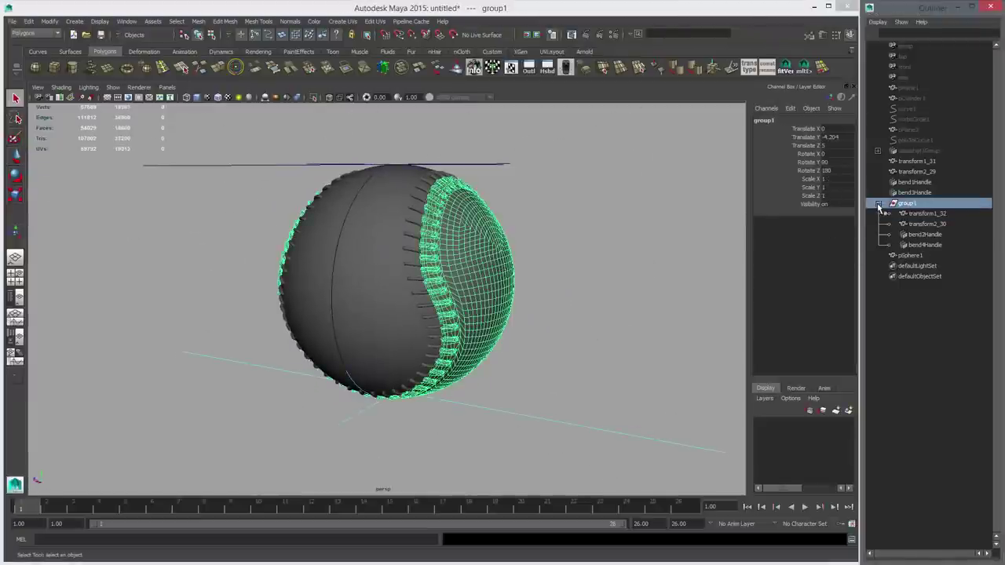
left_click(878, 204)
Step: Duplicate the leather and stitch meshes of both cover halves and gather the unparented copies in a new group
left_click(422, 209)
left_click(430, 208, "shift")
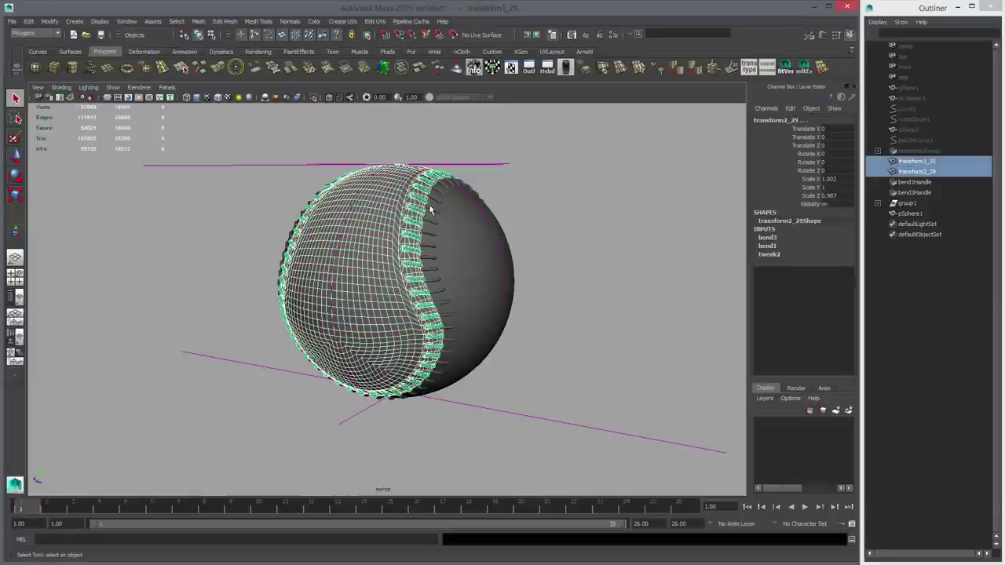
left_click(441, 221, "shift")
left_click(468, 241, "shift")
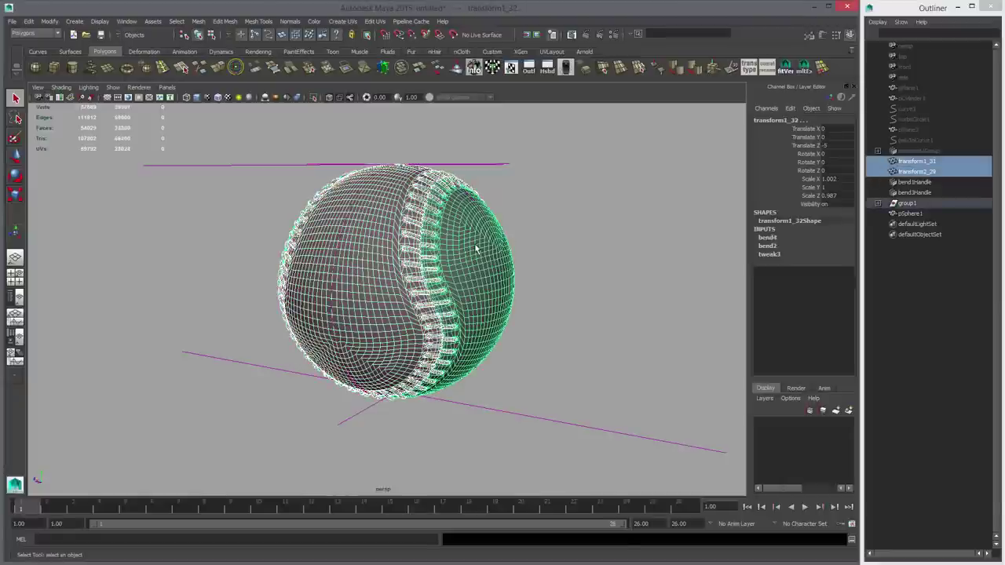
key("ctrl+d")
key("shift+p")
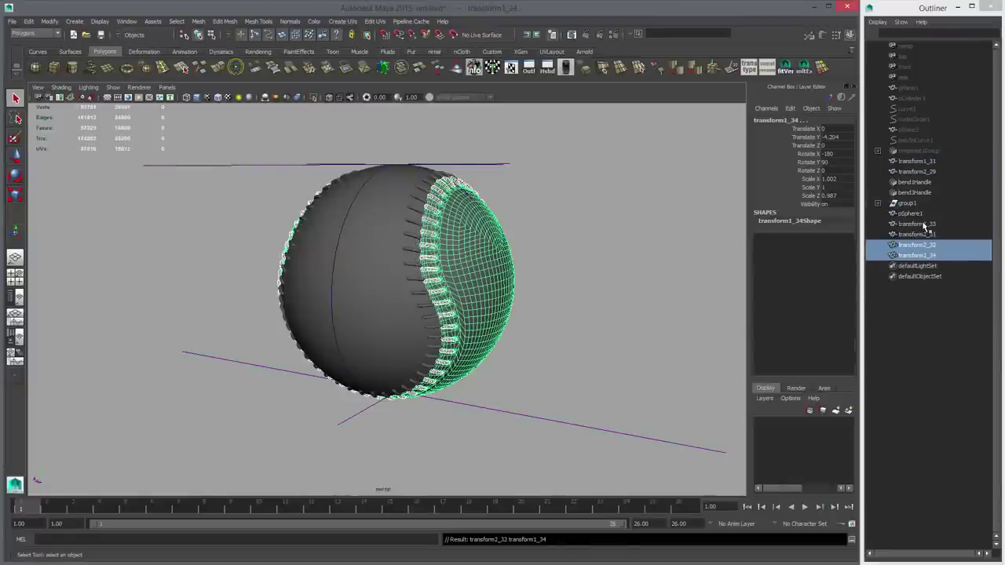
key("ctrl+z")
key("ctrl+g")
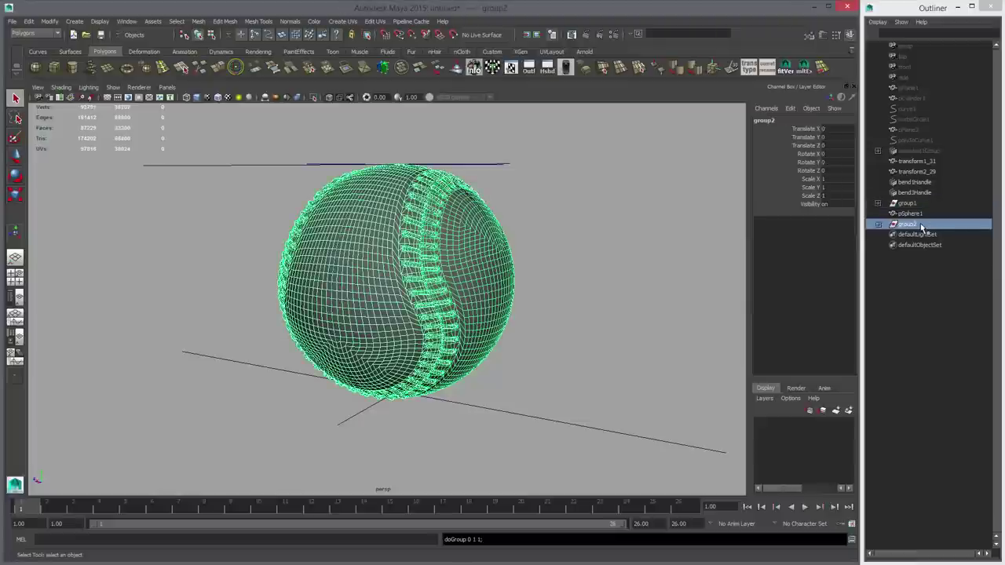
Step: Hide the original meshes, bend handles and sphere, and select transform2_32 and transform1_34 inside group2
left_click_drag(913, 226, 905, 150)
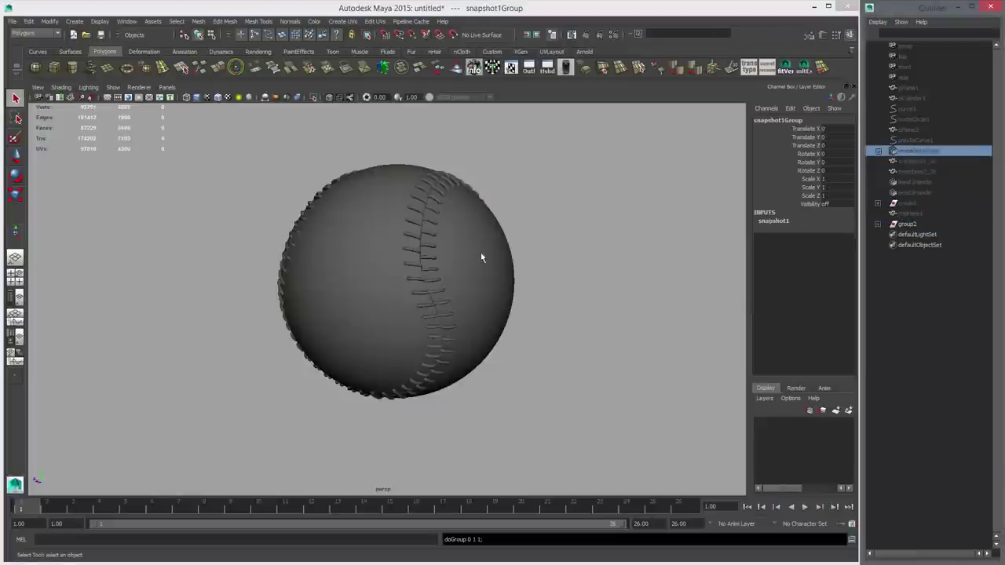
left_click(481, 258)
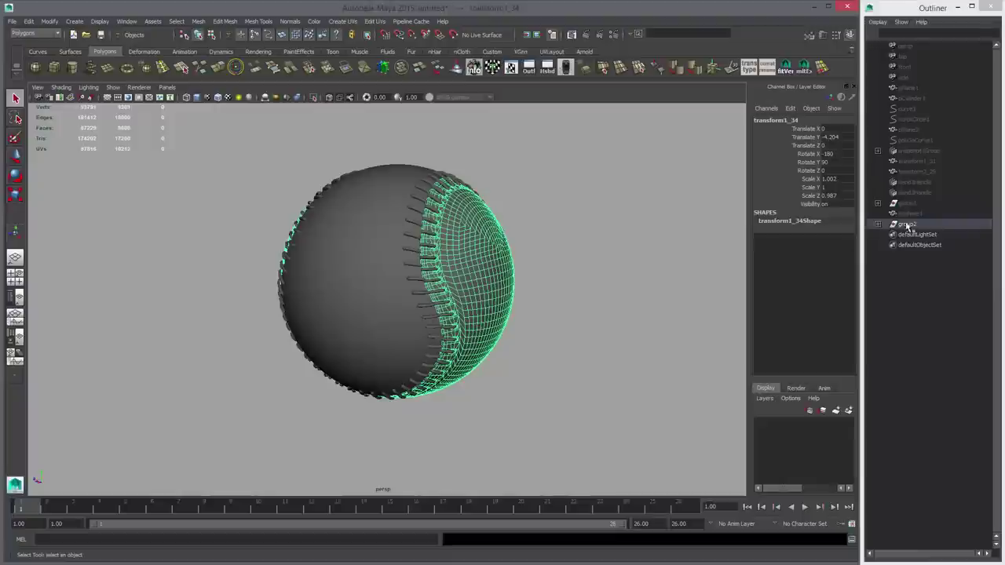
left_click(879, 225)
left_click_drag(921, 254, 922, 266)
Step: Freeze the transformations of the duplicated leather and stitch meshes transform1_34 and transform2_32
left_click_drag(667, 298, 538, 304, "alt")
key("w")
left_click_drag(453, 275, 476, 189, "alt")
left_click_drag(428, 267, 525, 287, "alt")
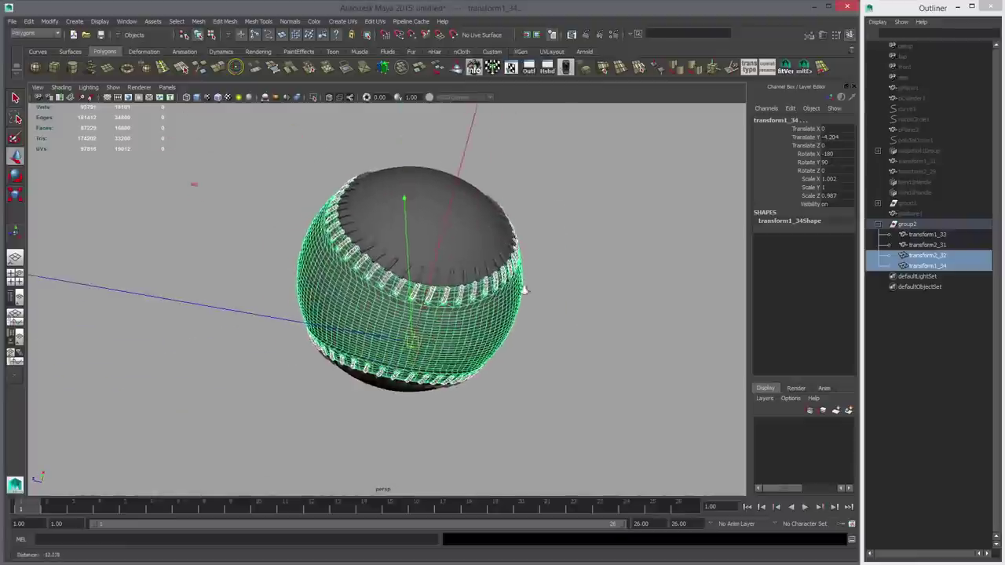
right_click_drag(525, 288, 552, 310, "alt")
key("r")
left_click(50, 22)
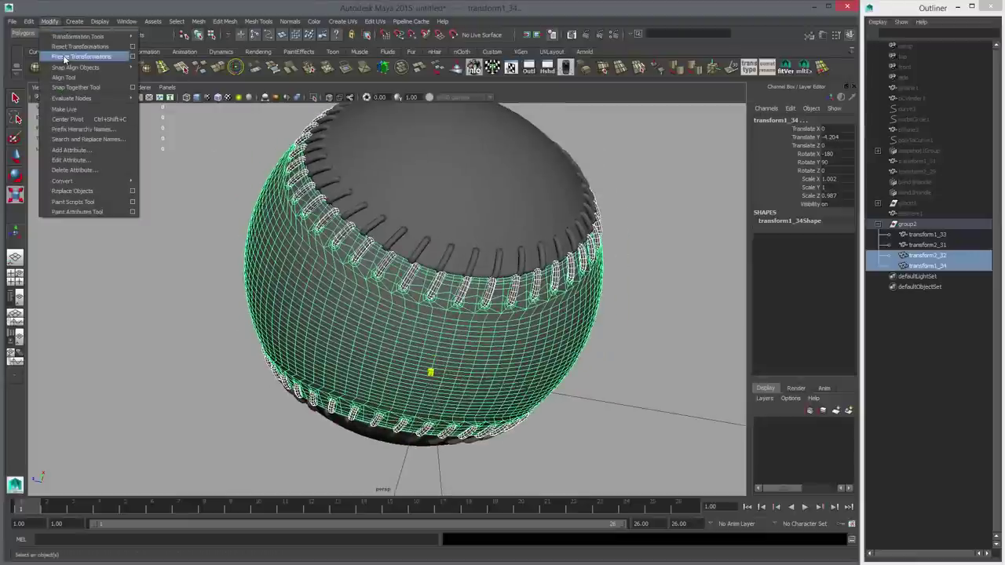
left_click(64, 57)
Step: Mirror the two selected duplicate meshes by setting their Scale Z to -1
left_click_drag(473, 373, 507, 369, "alt")
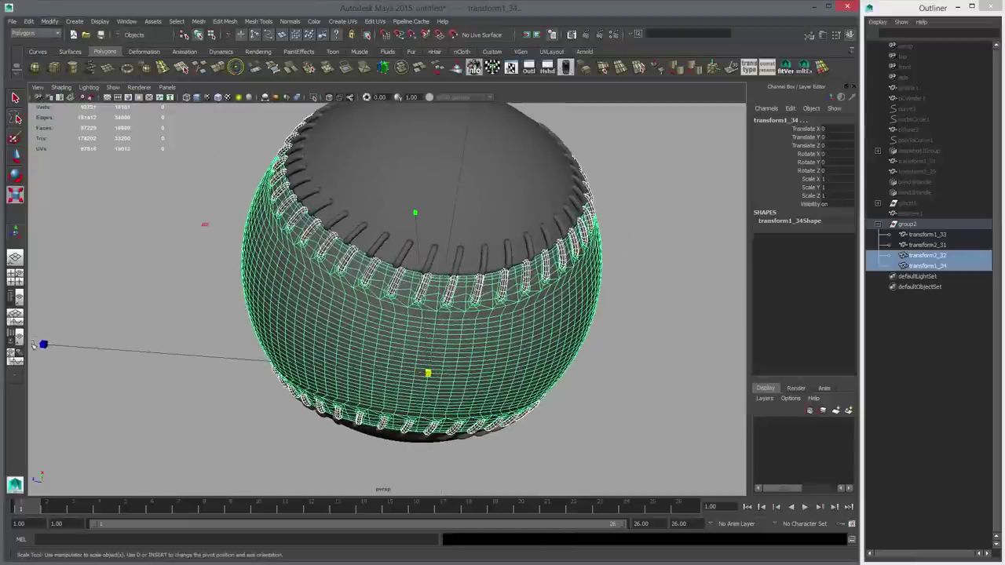
left_click_drag(44, 345, 820, 429)
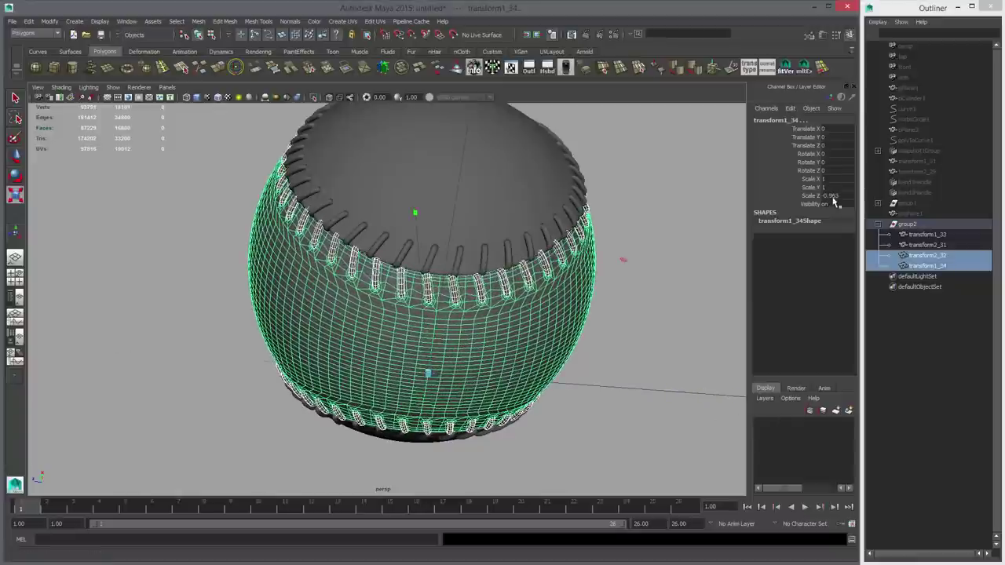
left_click(833, 198)
type("-1")
key("Return")
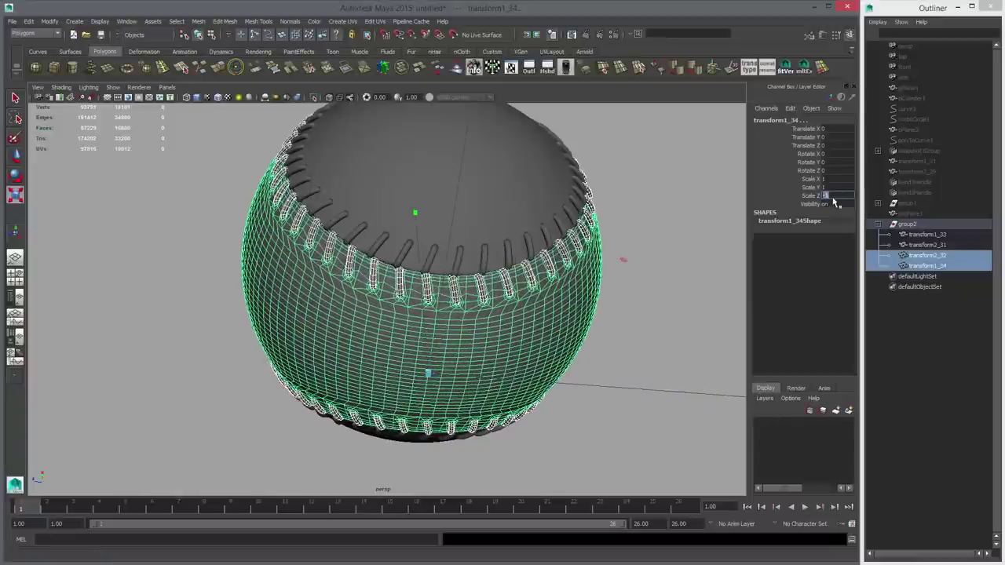
Step: Freeze the transformations of the mirrored duplicates transform2_32 and transform1_34, and clear the selection
left_click_drag(595, 255, 447, 318, "alt")
scroll(531, 276, "down", 3)
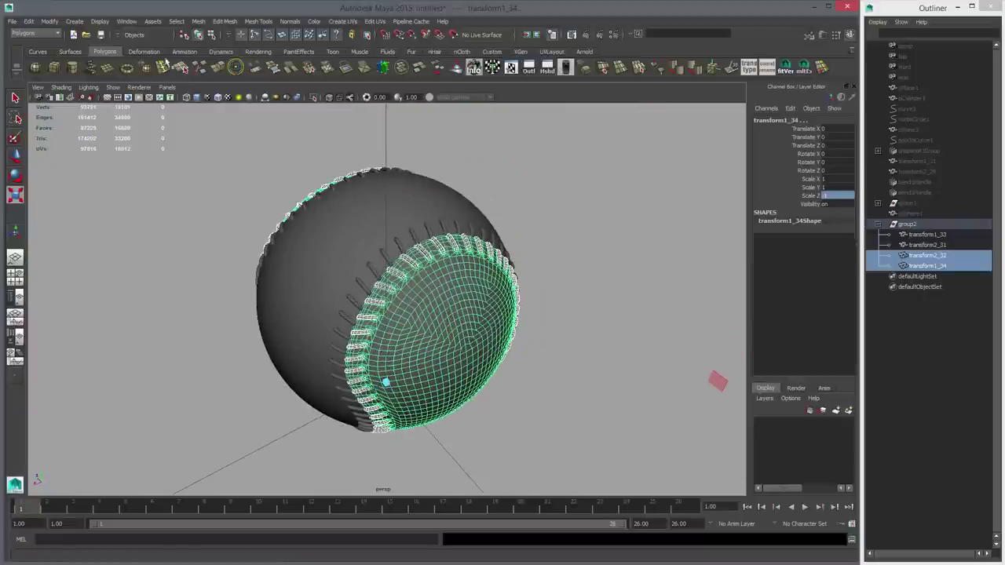
left_click(54, 24)
left_click(63, 58)
left_click(227, 175)
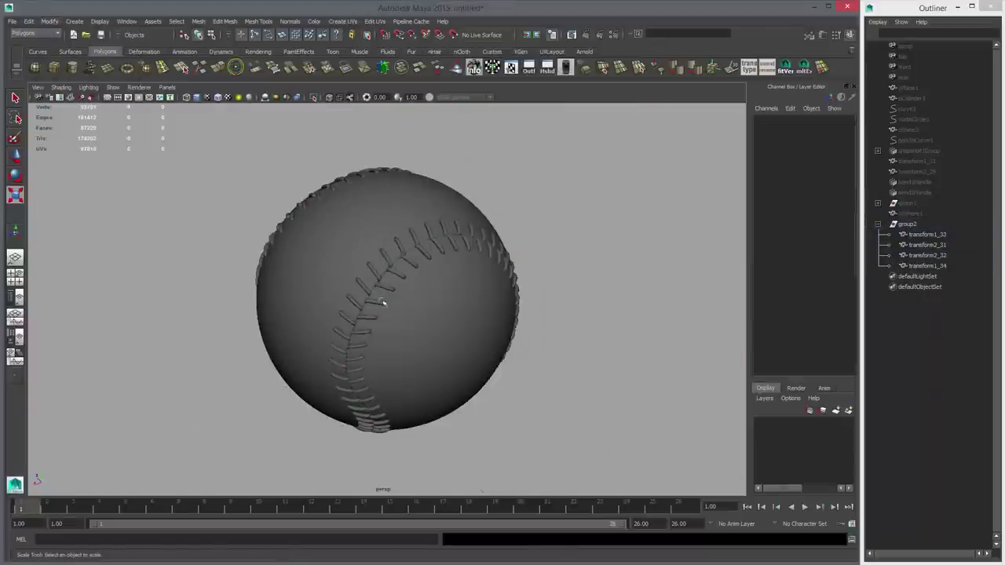
Step: Turn on smooth mesh preview for all four leather and stitch meshes in group2, and deselect them
left_click_drag(382, 297, 358, 313, "alt")
left_click(360, 312)
left_click(469, 302, "shift")
key("w")
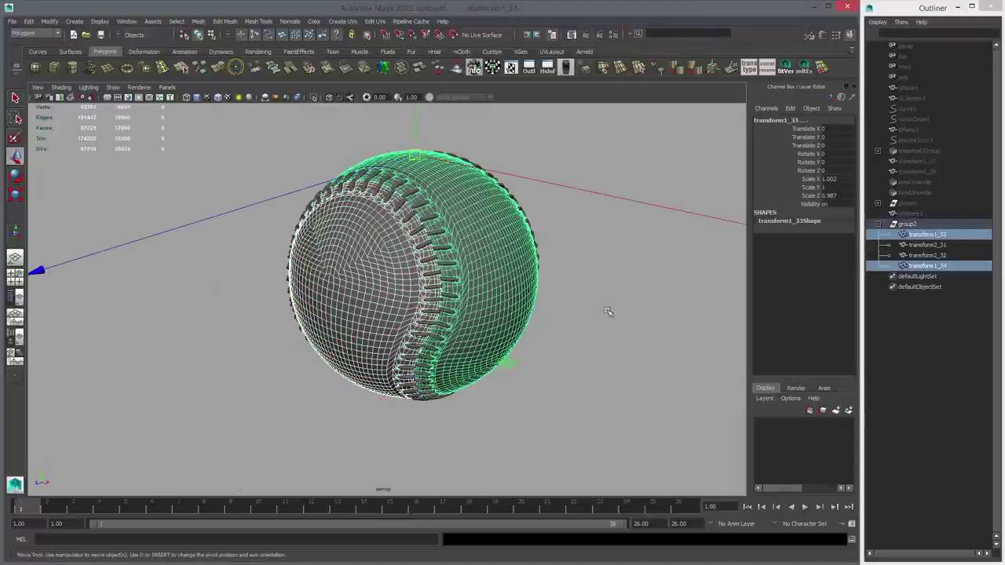
left_click(611, 315)
left_click_drag(611, 314, 551, 323, "alt")
left_click_drag(275, 156, 579, 301)
key("3")
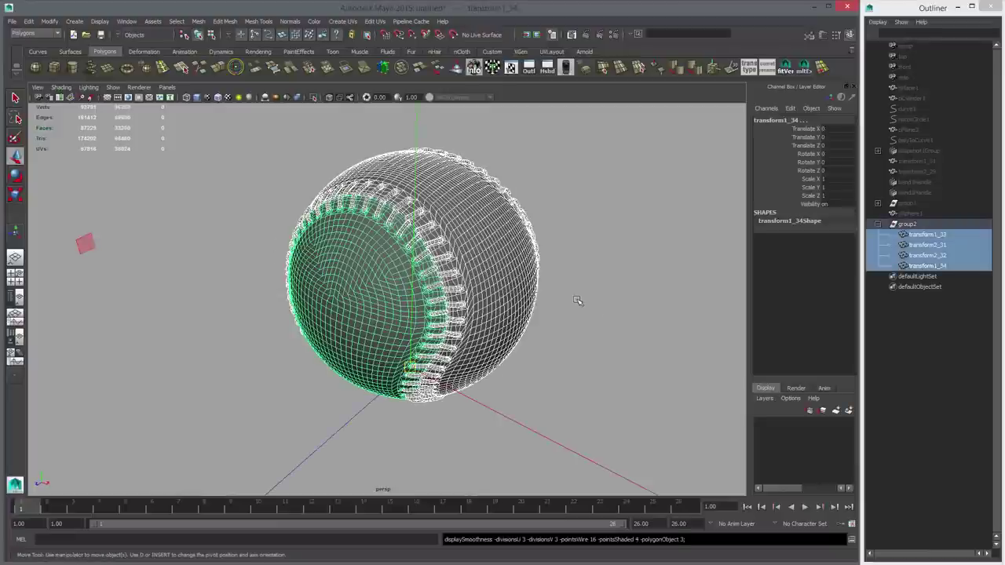
key("5")
left_click(560, 305)
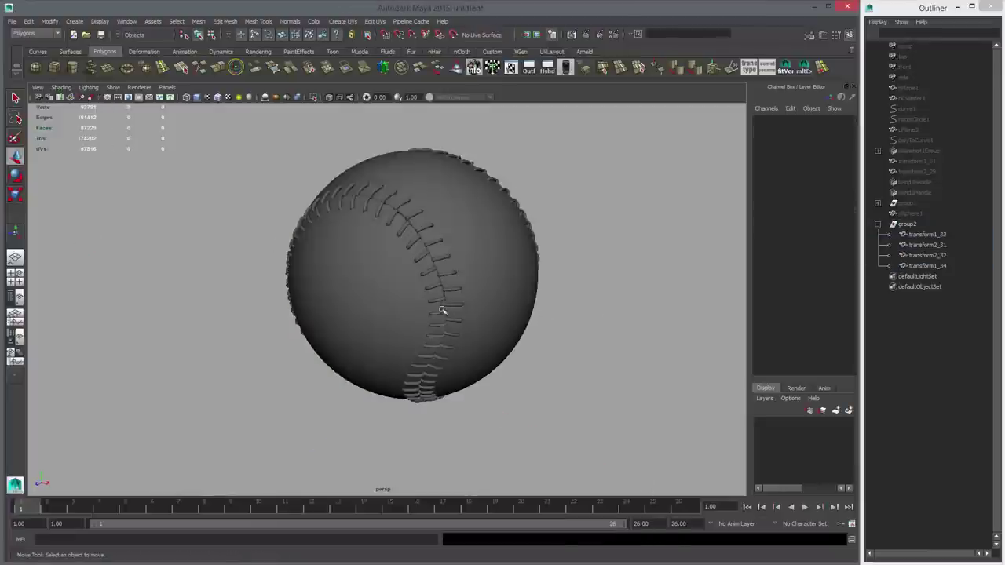
Step: Inspect the smoothed ball from several angles, checking the seam and the stitches between the two cover halves
left_click_drag(442, 312, 474, 349, "alt")
right_click_drag(474, 349, 494, 369, "alt")
left_click_drag(494, 368, 460, 350, "alt")
right_click_drag(461, 350, 461, 295, "alt")
left_click_drag(461, 295, 435, 330, "alt")
right_click_drag(435, 330, 480, 285, "alt")
left_click_drag(479, 285, 386, 253, "alt")
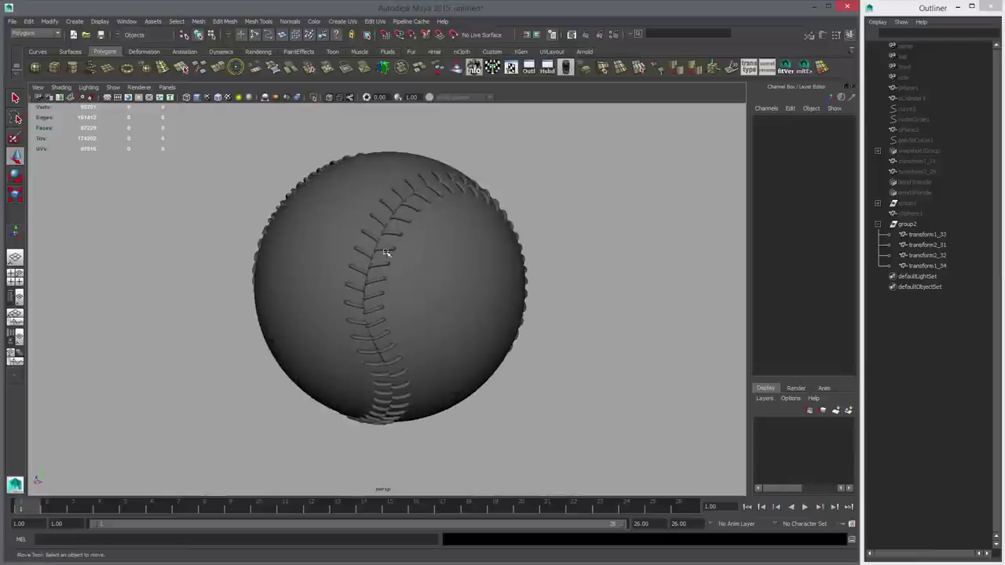
Step: Assign a new Lambert material to both stitch meshes and set its color to dark red with saturation 0.949
key("q")
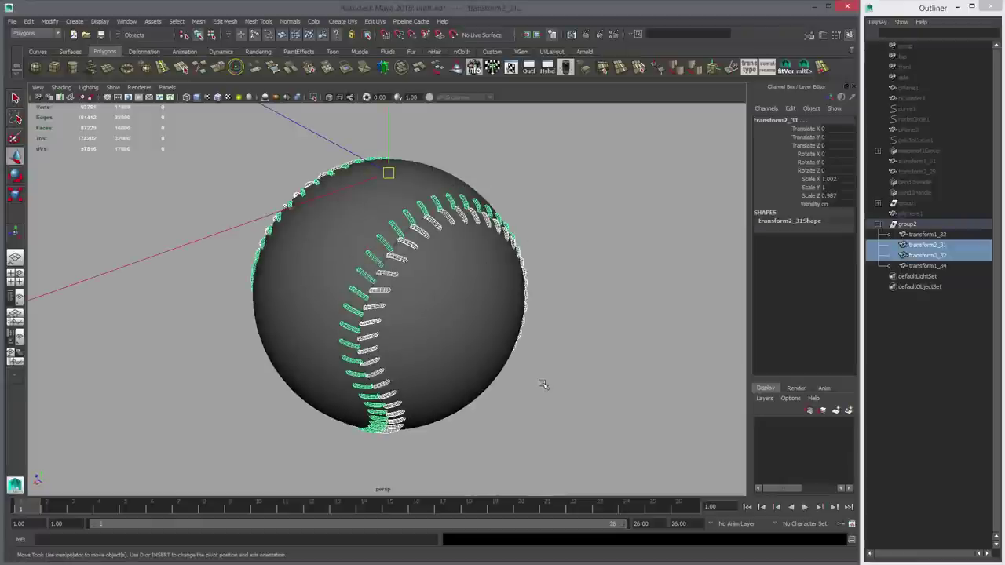
right_click_drag(543, 385, 547, 406)
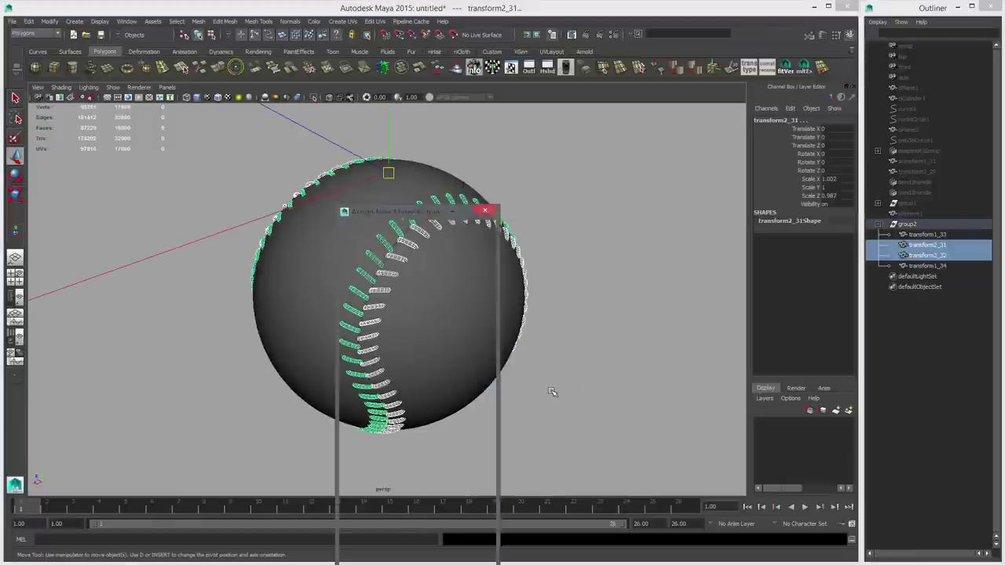
left_click(421, 333)
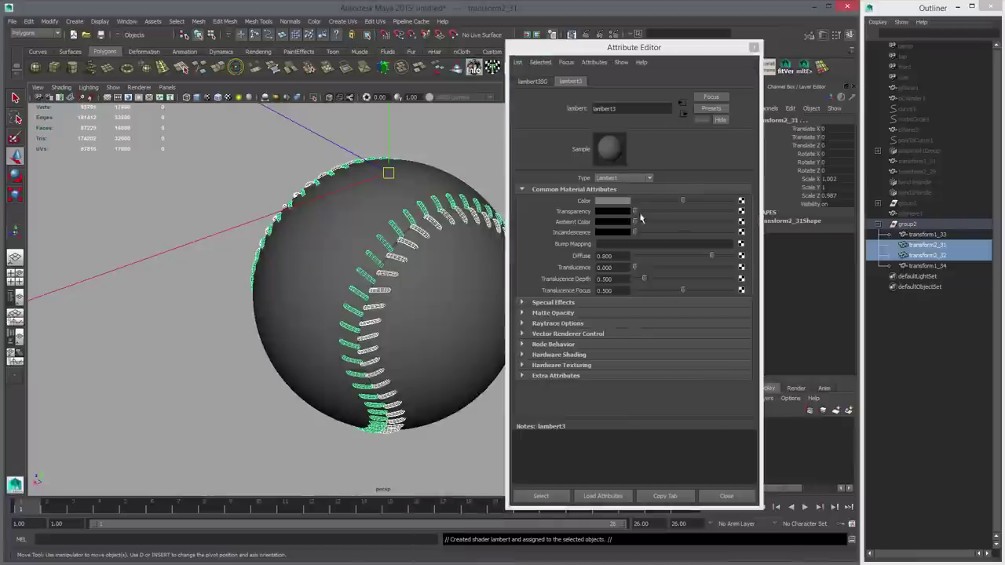
left_click(610, 202)
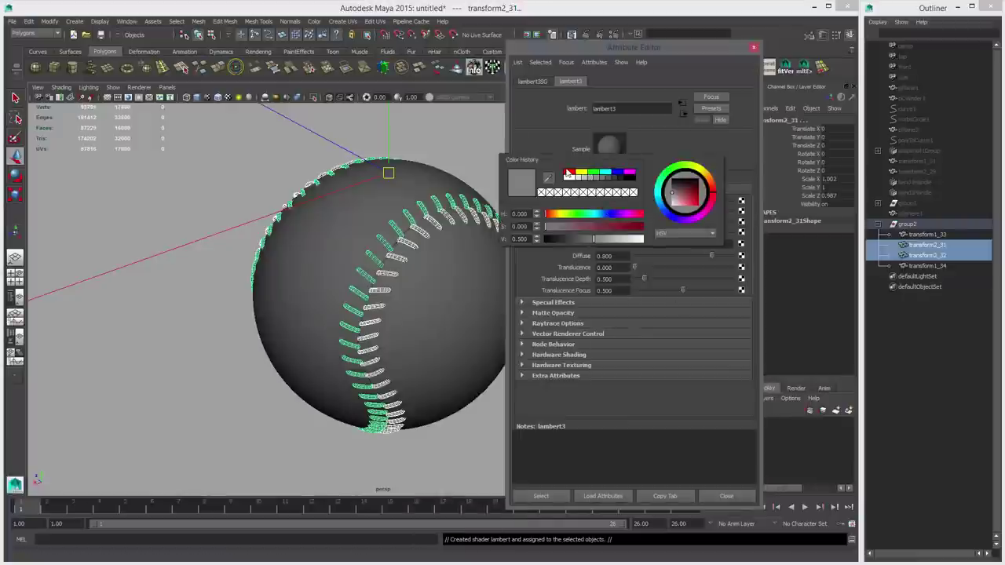
left_click_drag(629, 228, 637, 229)
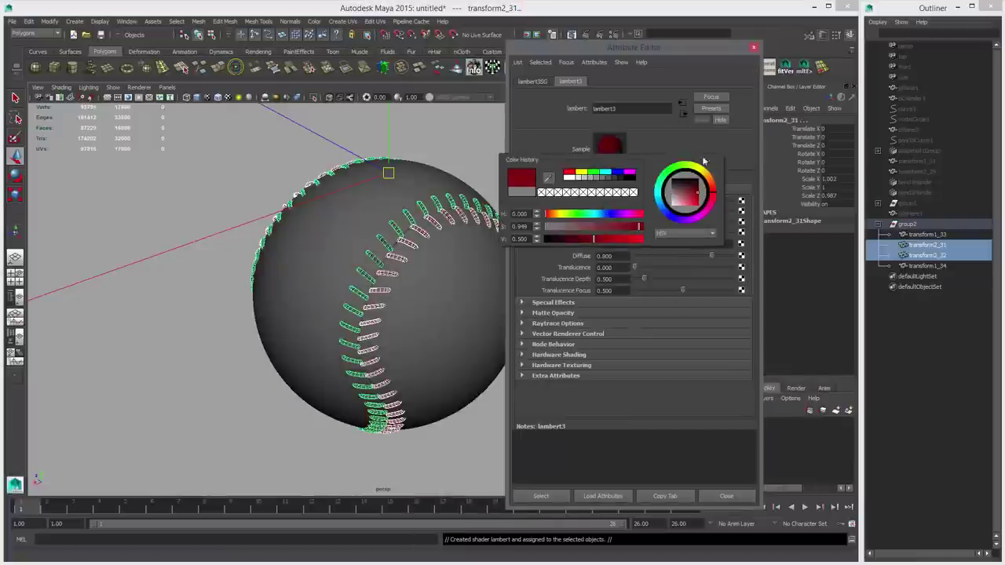
left_click(757, 50)
left_click(620, 189)
Step: Assign a new Blinn material to both leather meshes, transform1_33 and transform1_34, and set its color to white
left_click_drag(540, 291, 369, 288, "alt")
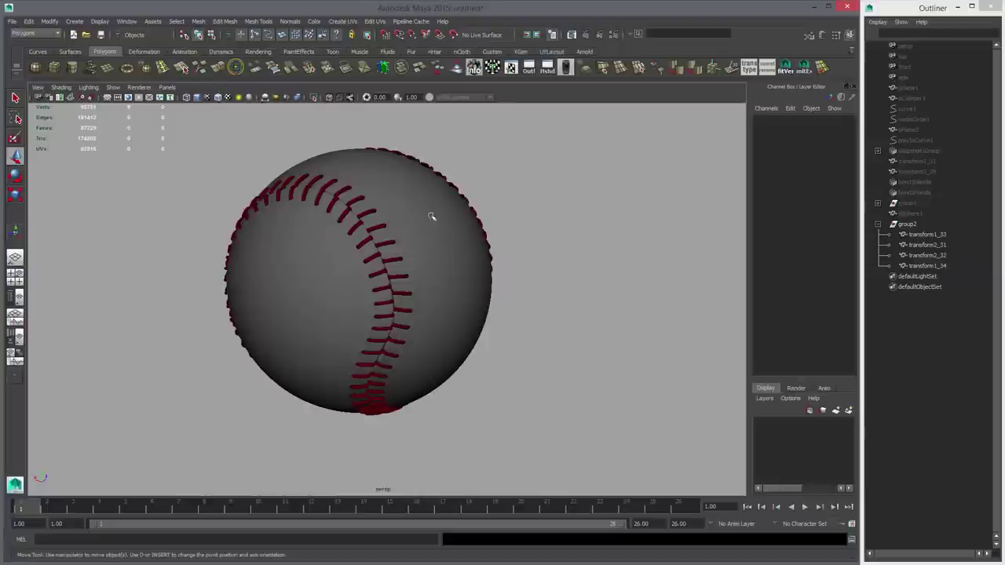
right_click_drag(541, 184, 564, 392)
left_click(562, 387)
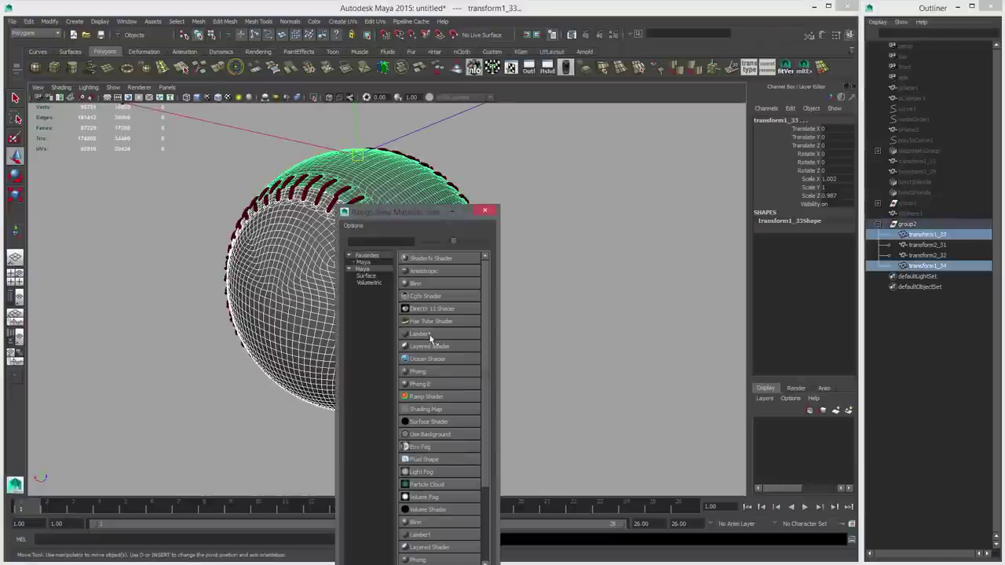
left_click(417, 284)
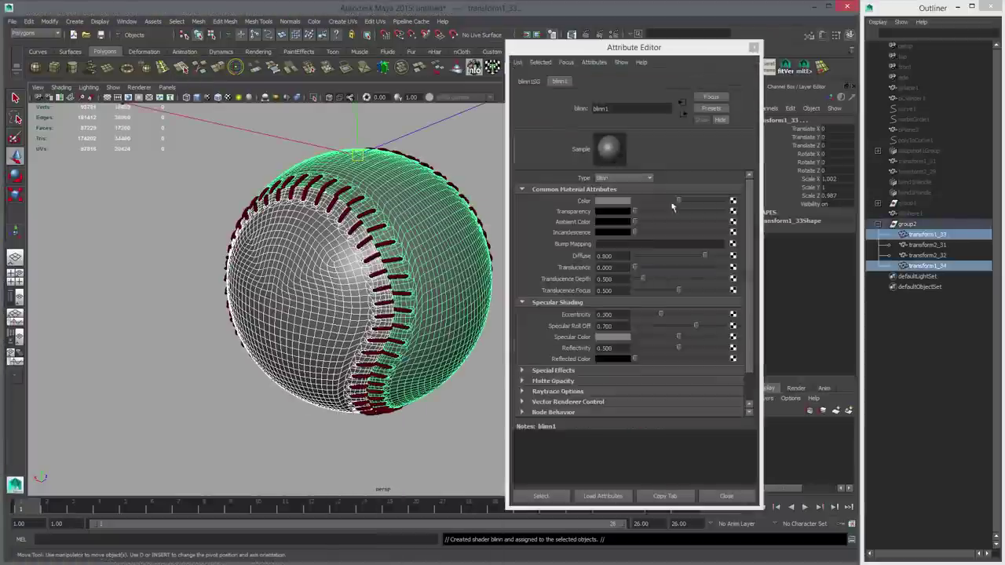
left_click(616, 204)
left_click(574, 182)
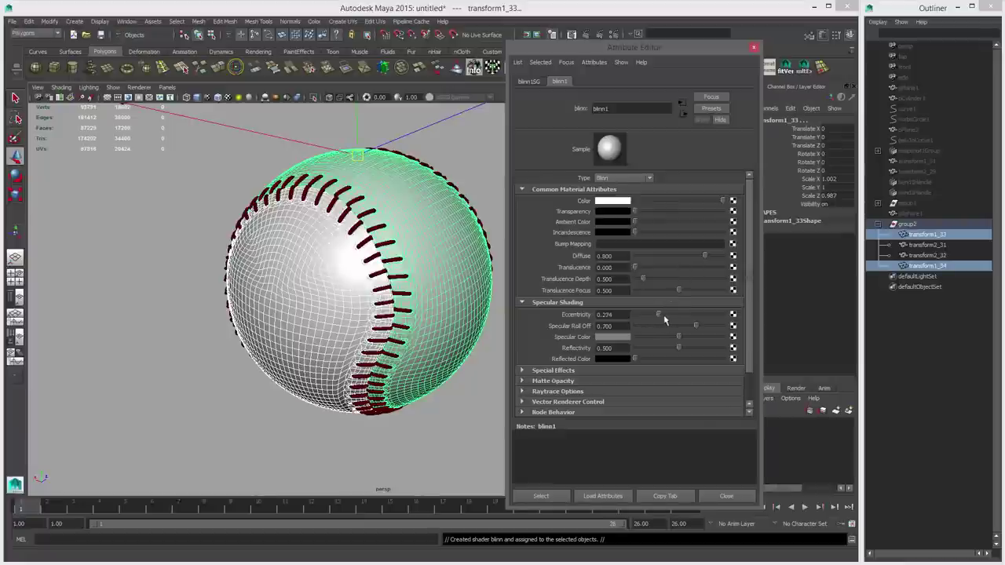
Step: Soften the leather material's highlight by setting Eccentricity to 0.383 and darkening the Specular Color, and close its settings
left_click_drag(664, 318, 646, 341)
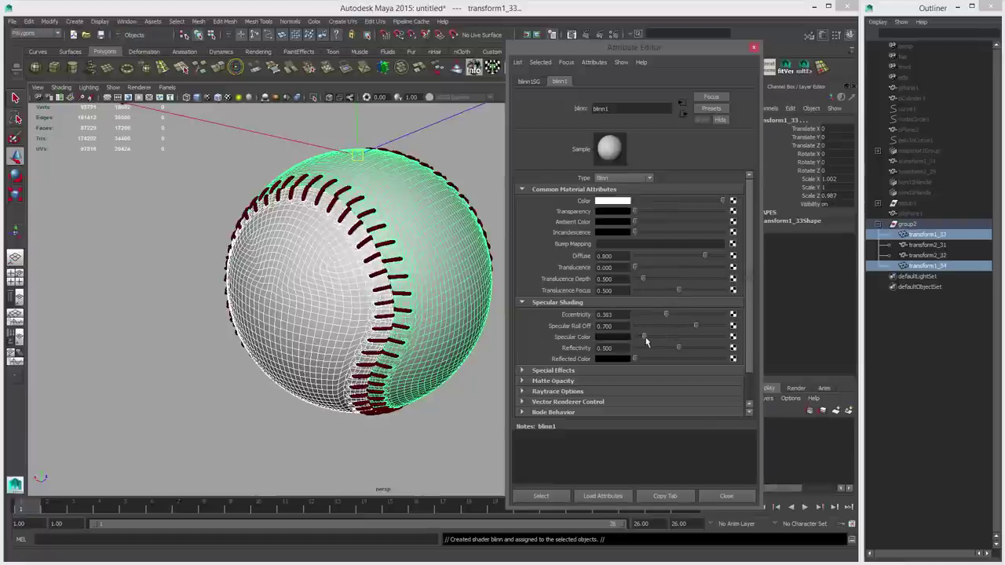
left_click(756, 47)
left_click(541, 296)
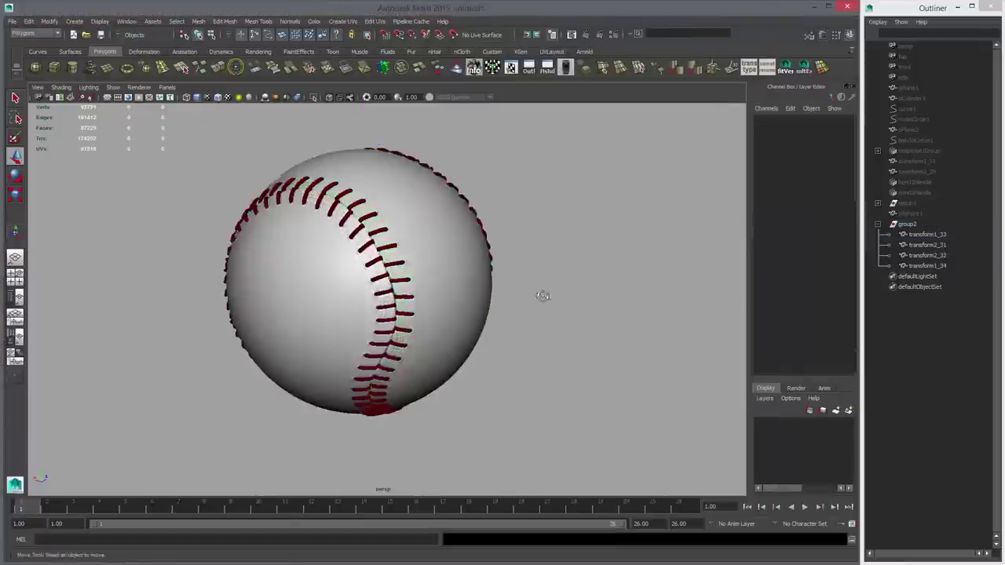
Step: Examine the shaded baseball from all sides and close up along the red stitches and the seam
scroll(581, 307, "down", 4)
left_click_drag(541, 296, 348, 299, "alt")
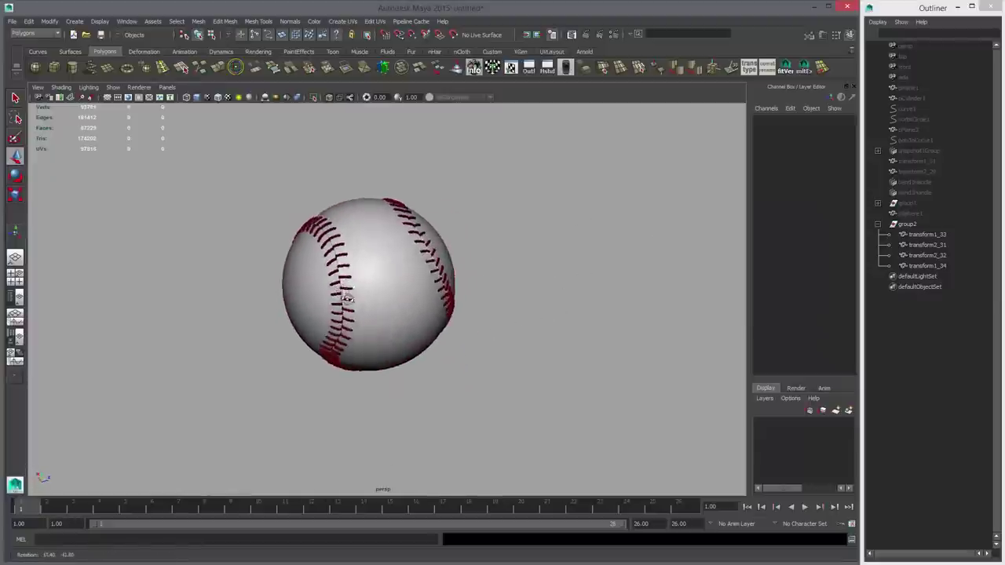
middle_click_drag(447, 309, 473, 344, "alt")
scroll(473, 343, "up", 5)
left_click_drag(374, 274, 423, 271, "alt")
right_click_drag(424, 270, 481, 265, "alt")
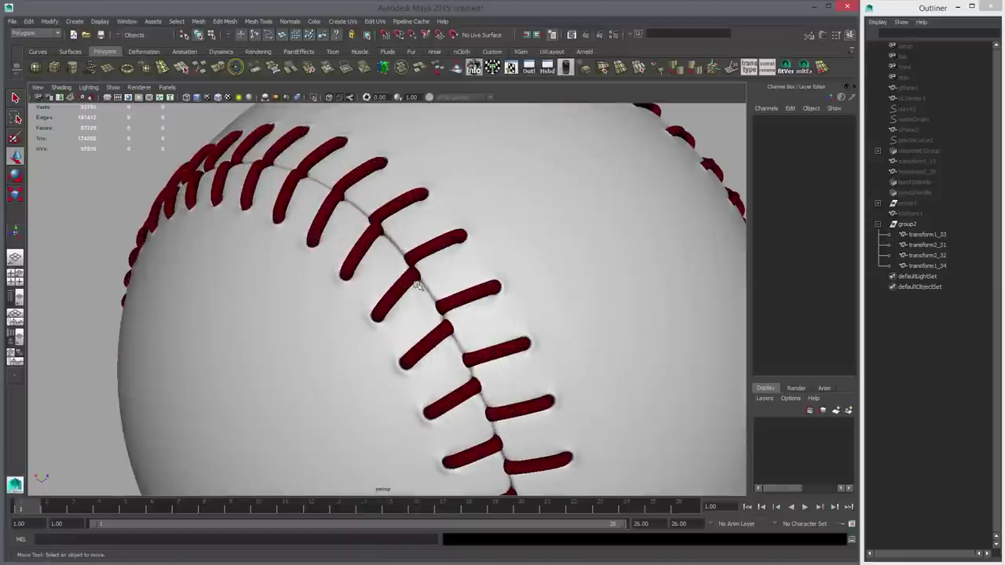
left_click_drag(417, 285, 520, 251, "alt")
right_click_drag(575, 243, 343, 238, "alt")
left_click_drag(487, 236, 357, 234, "alt")
right_click_drag(356, 234, 304, 240, "alt")
left_click_drag(357, 302, 414, 251, "alt")
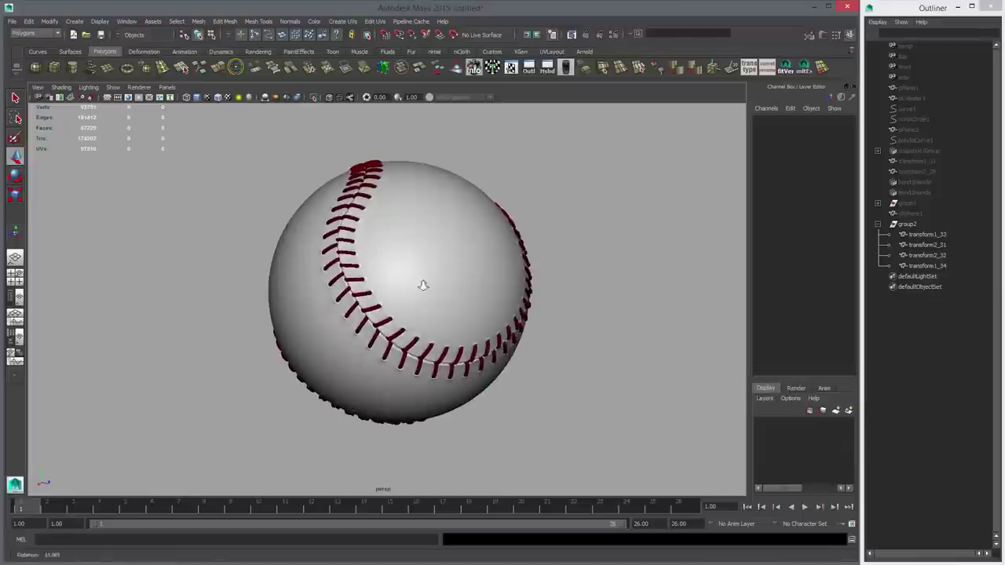
right_click_drag(421, 285, 408, 335, "alt")
left_click_drag(442, 326, 494, 289, "alt")
Step: Select all four cover meshes and switch them back to the unsmoothed display, and deselect them
left_click(456, 324)
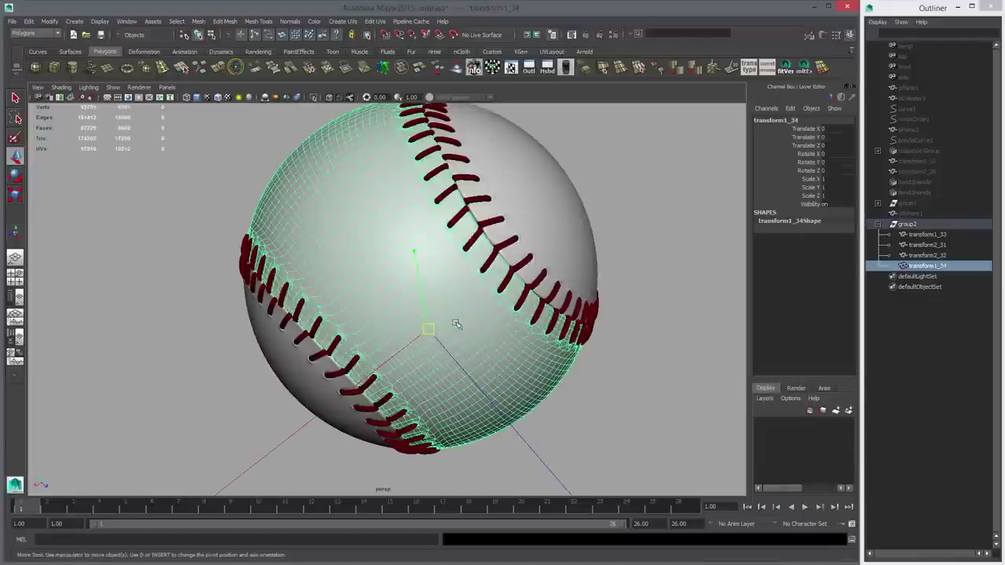
left_click_drag(561, 284, 632, 330)
key("3")
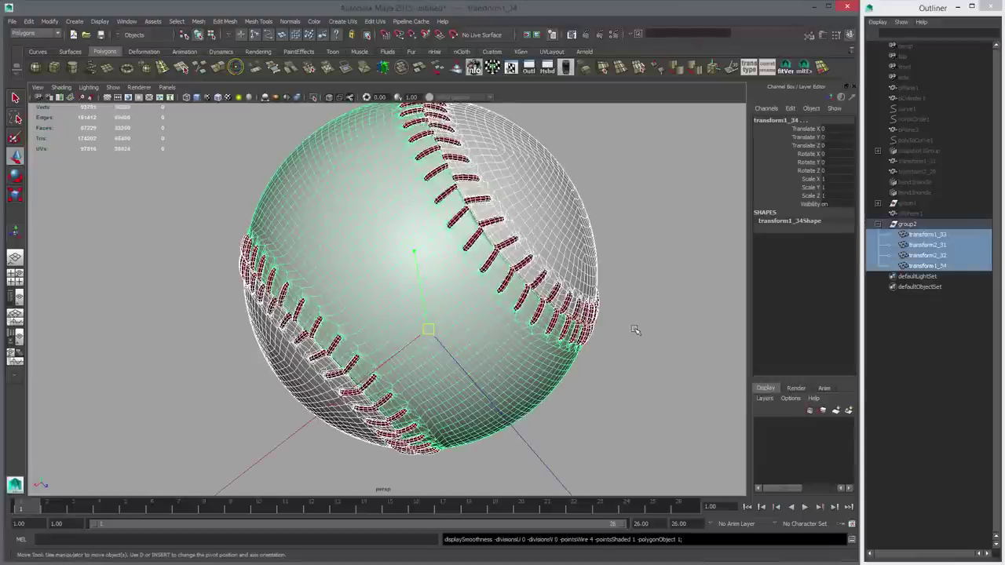
left_click(637, 331)
left_click_drag(550, 287, 519, 305, "alt")
right_click_drag(487, 290, 347, 287, "alt")
left_click_drag(369, 301, 424, 358, "alt")
Step: Check the UV layout of leather half transform1_33 in the UV Texture Editor, close the editor and examine the half's surface
left_click(461, 233)
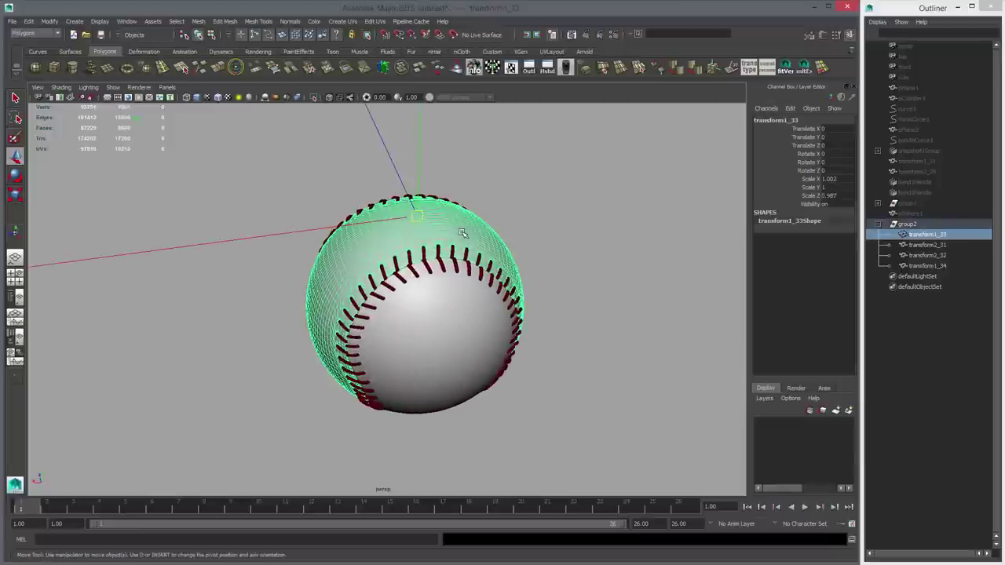
left_click_drag(535, 231, 540, 257, "alt")
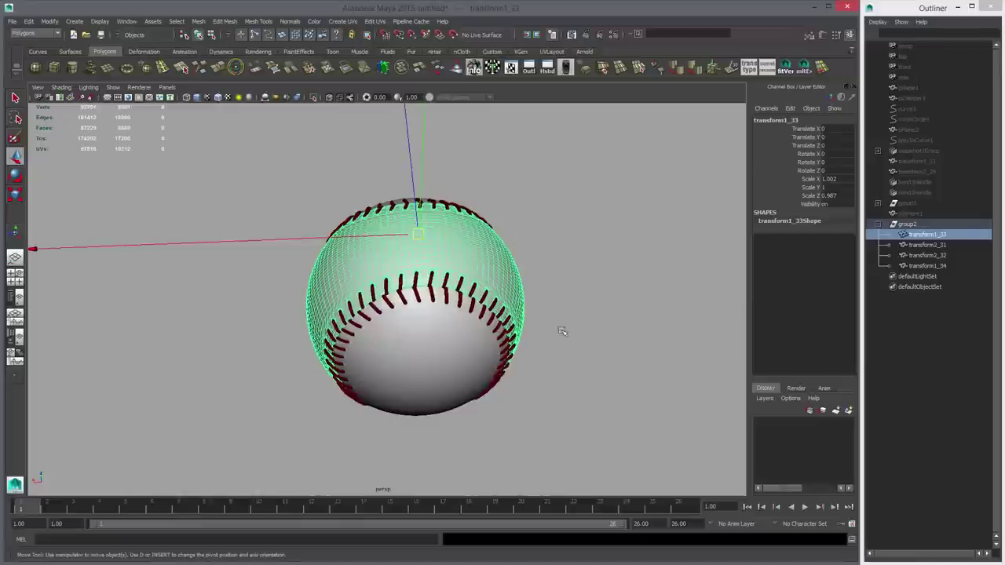
left_click(511, 67)
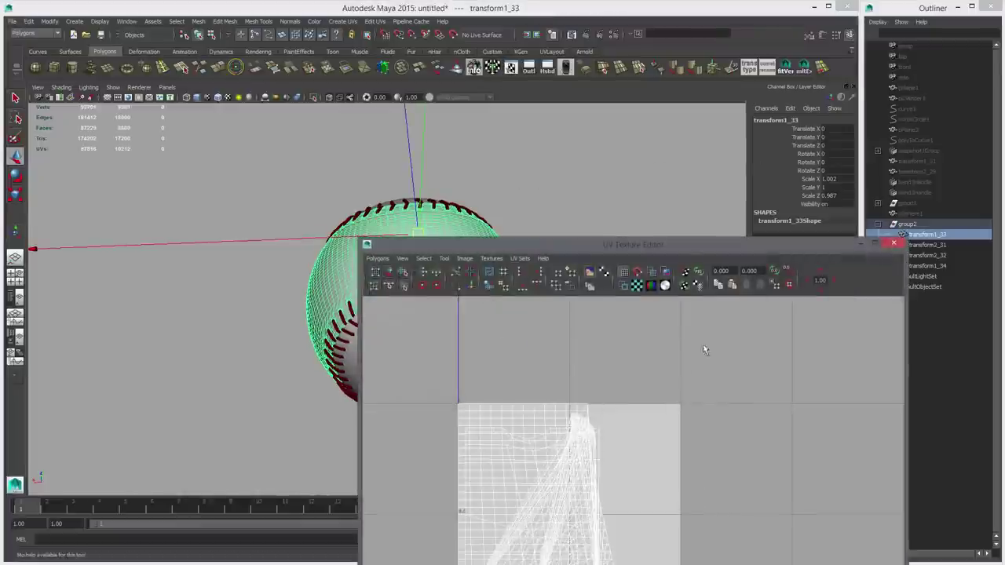
left_click(893, 243)
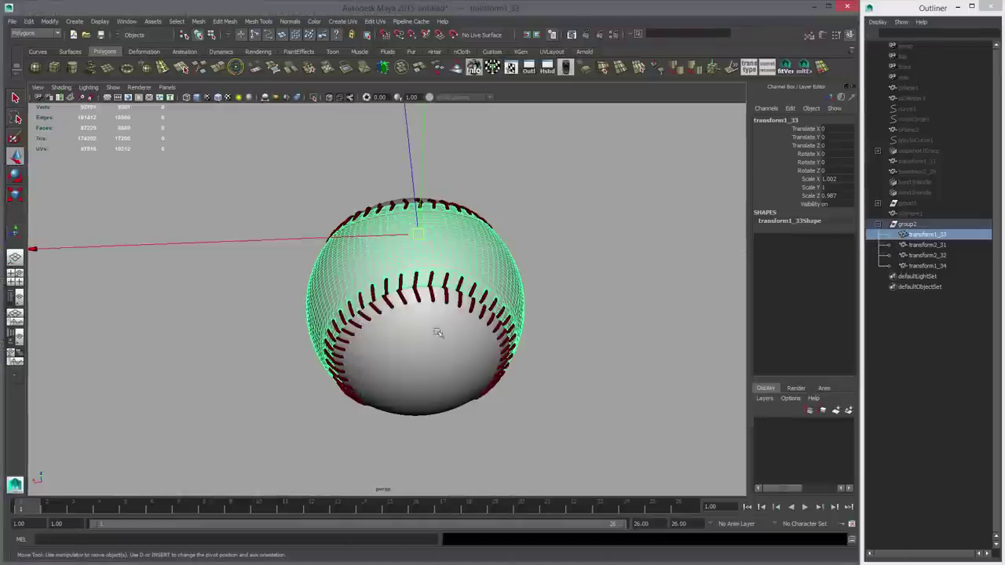
left_click_drag(437, 332, 471, 285, "alt")
left_click_drag(366, 316, 468, 339, "alt")
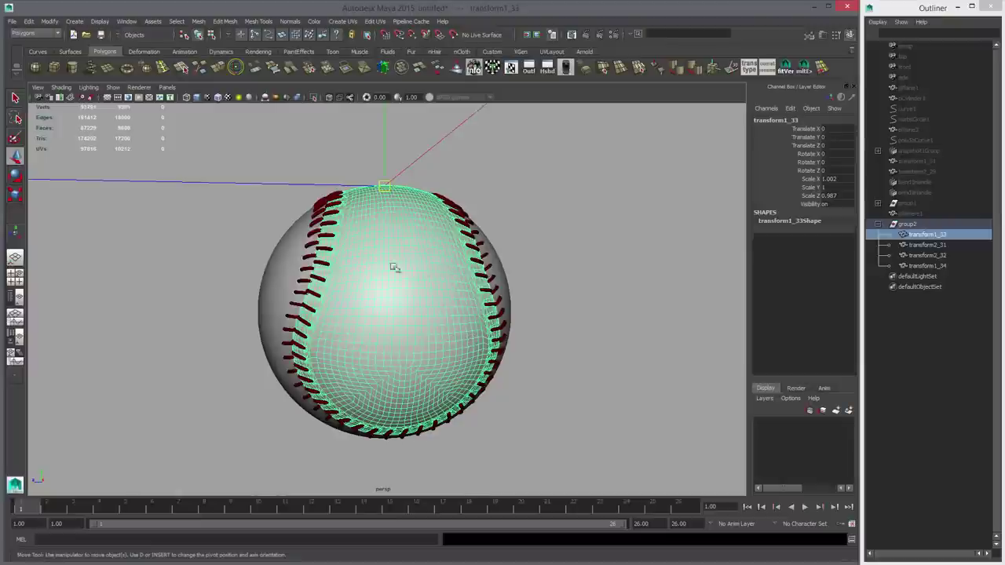
right_click_drag(393, 281, 461, 307, "alt")
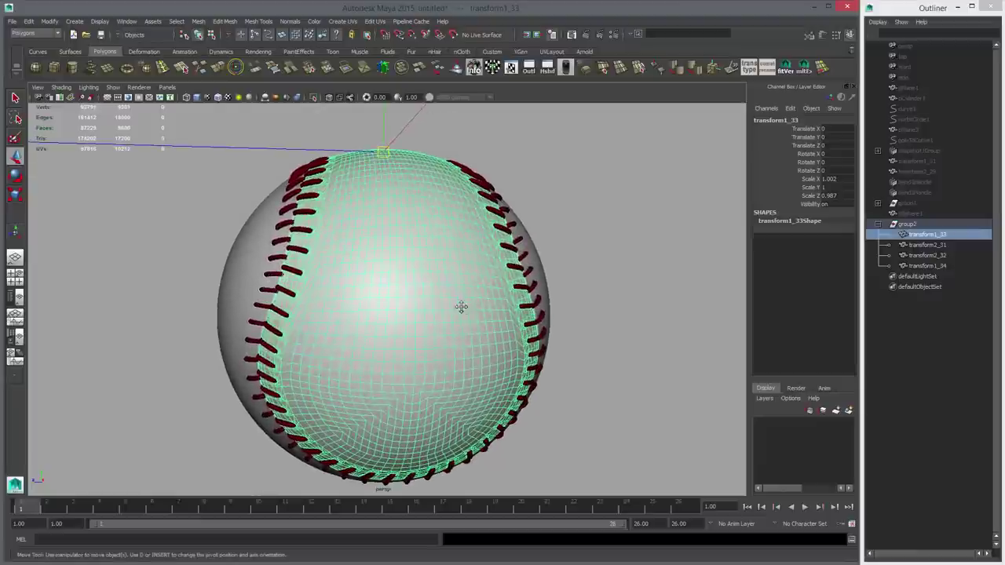
left_click_drag(461, 307, 480, 271, "alt")
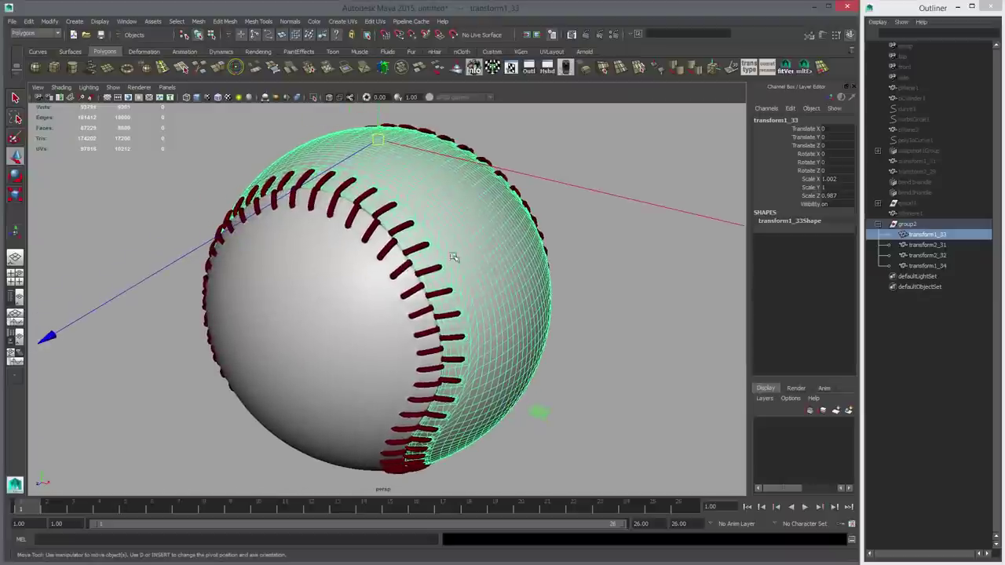